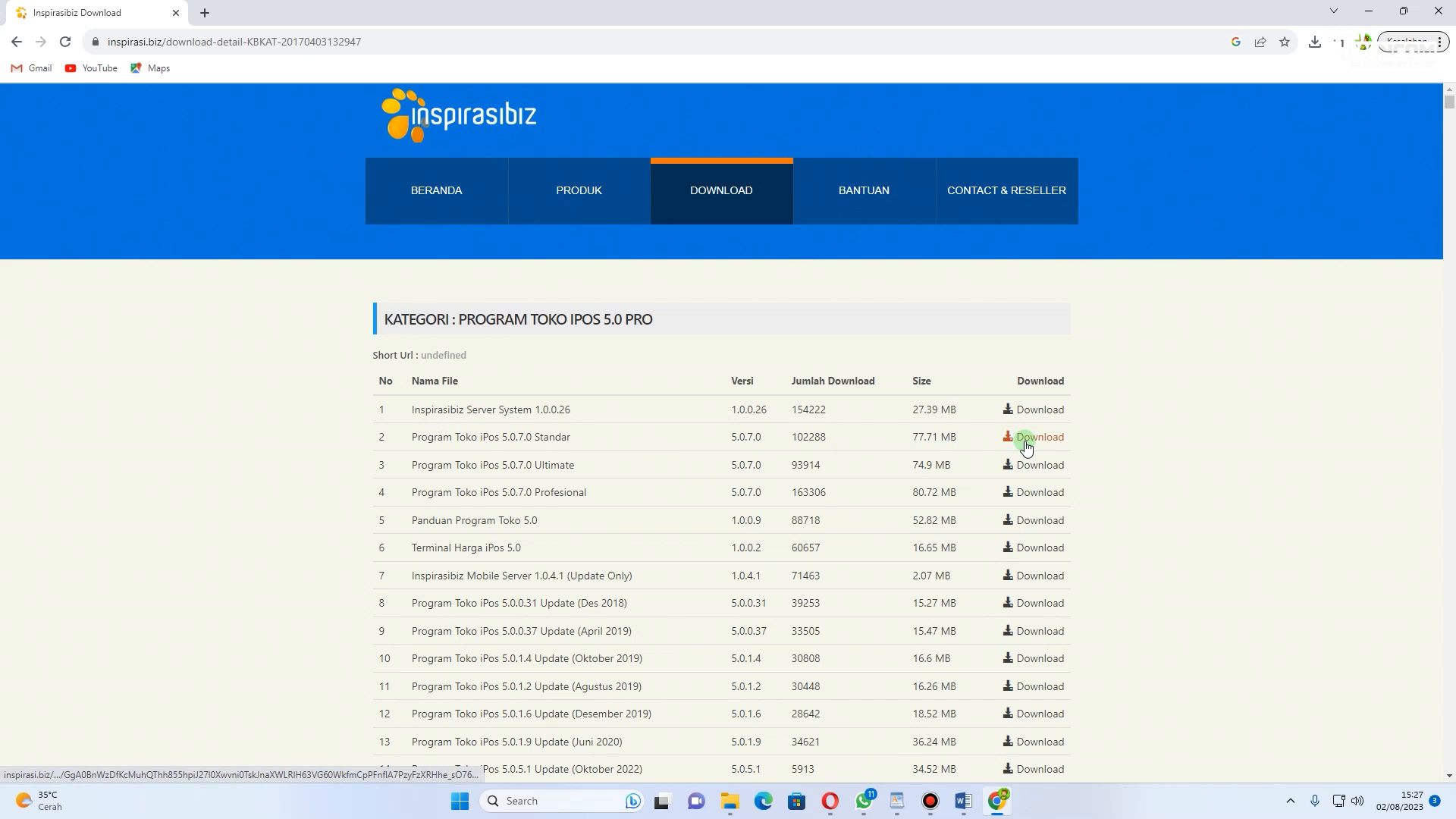
Step: Open the Inspirasibiz.Server.System-1.0.0.26 installer from the aplikasi ipos downloads folder
left_click(1367, 11)
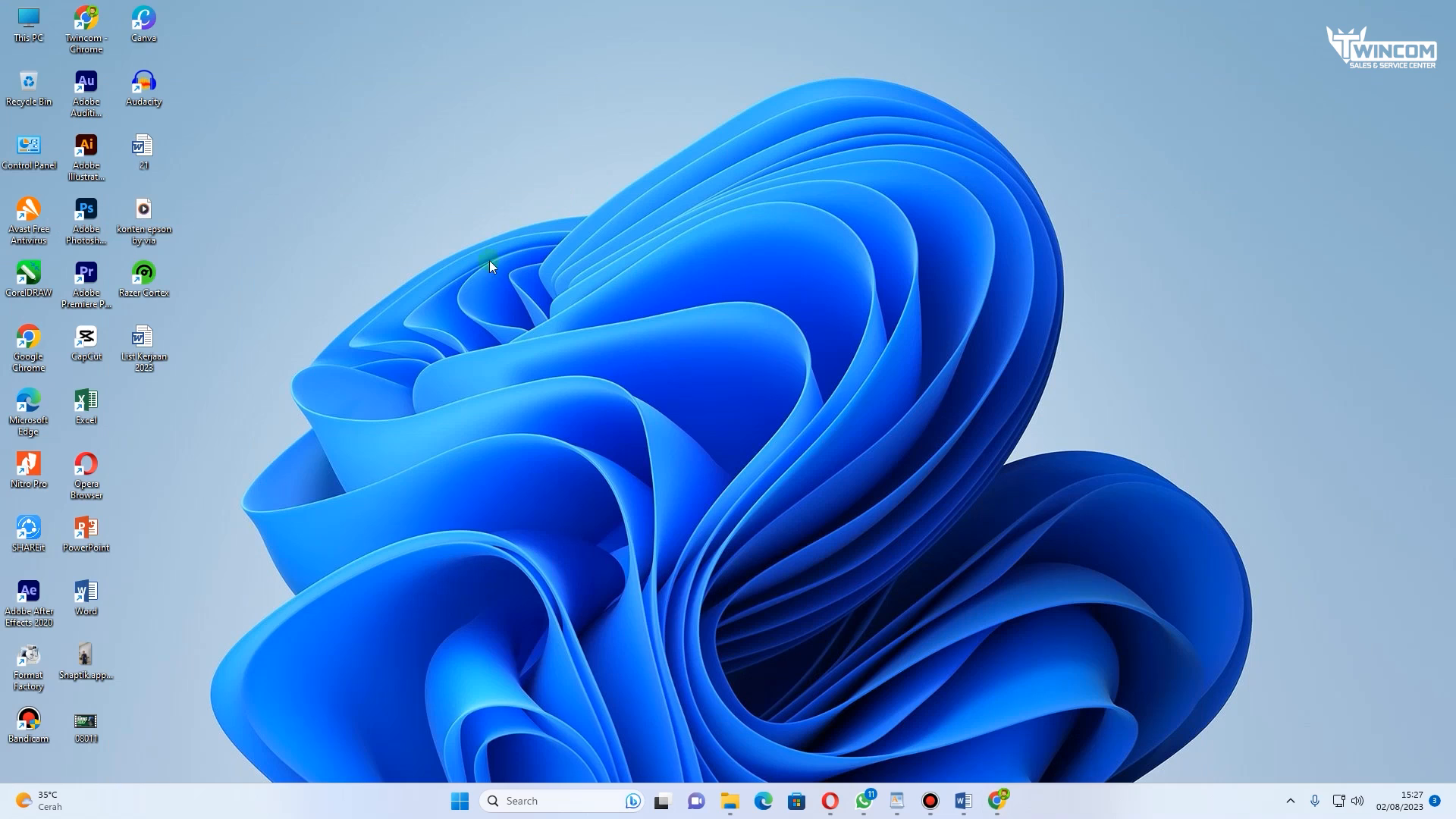
mouse_move(732, 797)
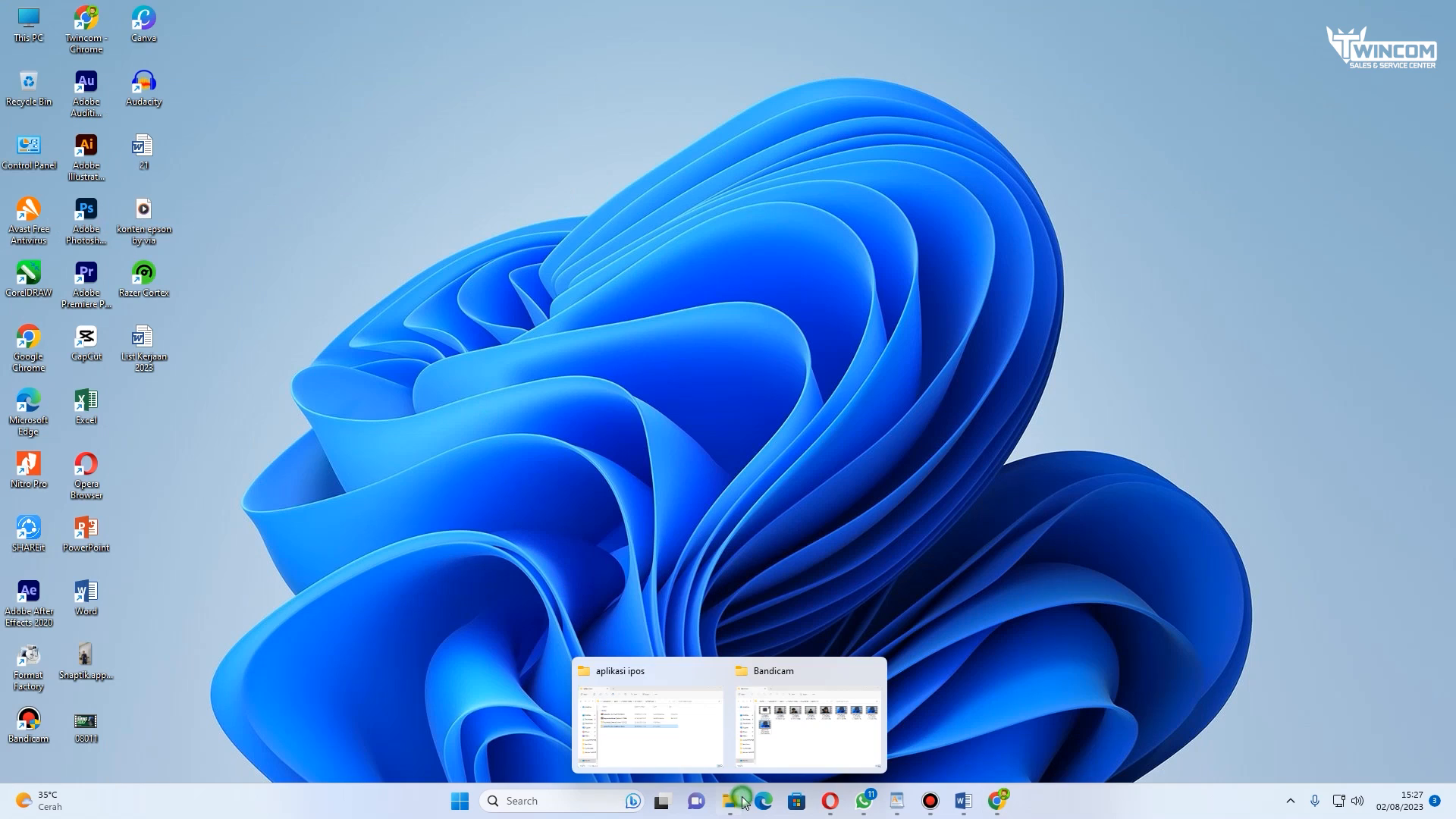
left_click(783, 760)
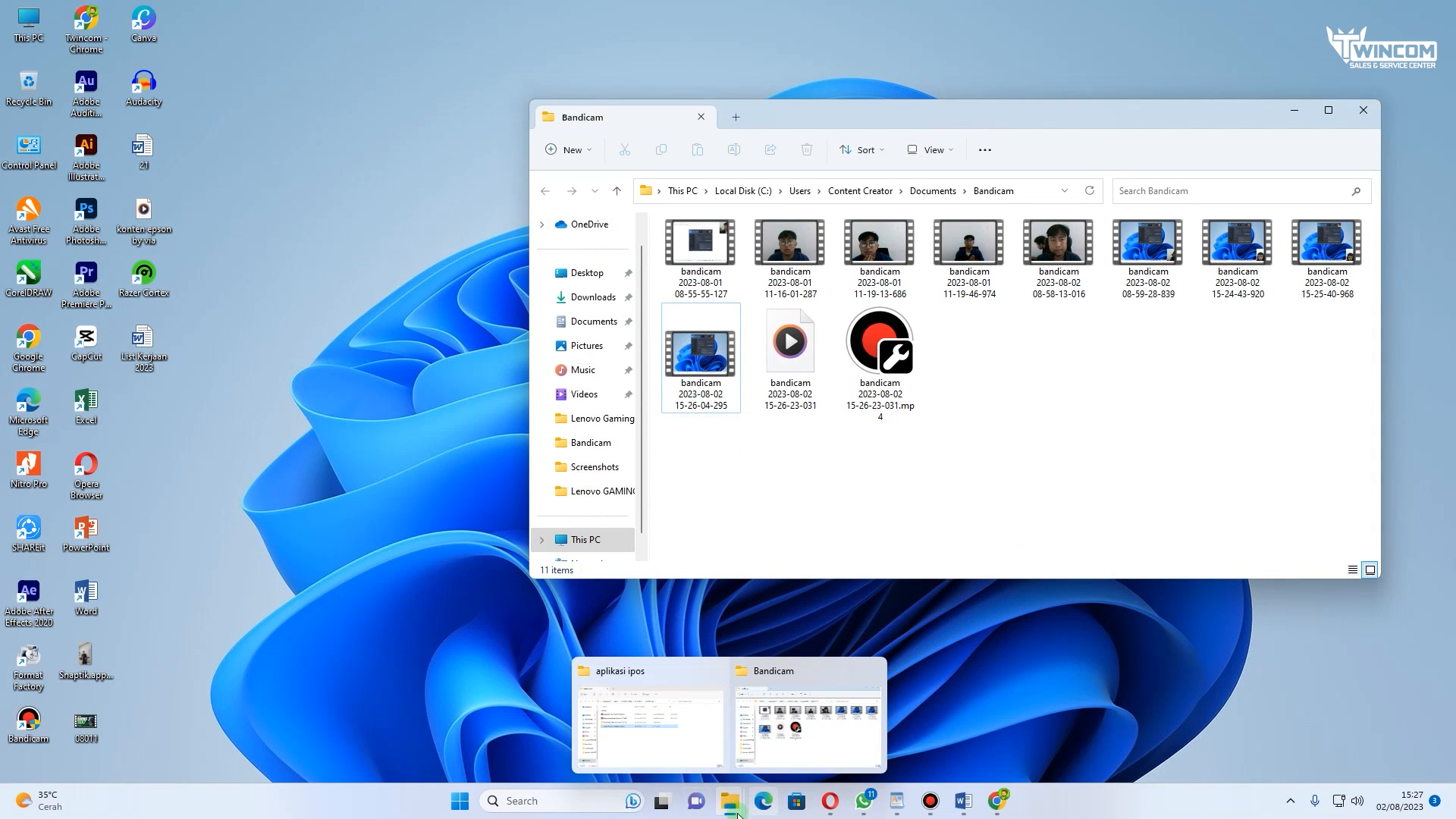
left_click(650, 716)
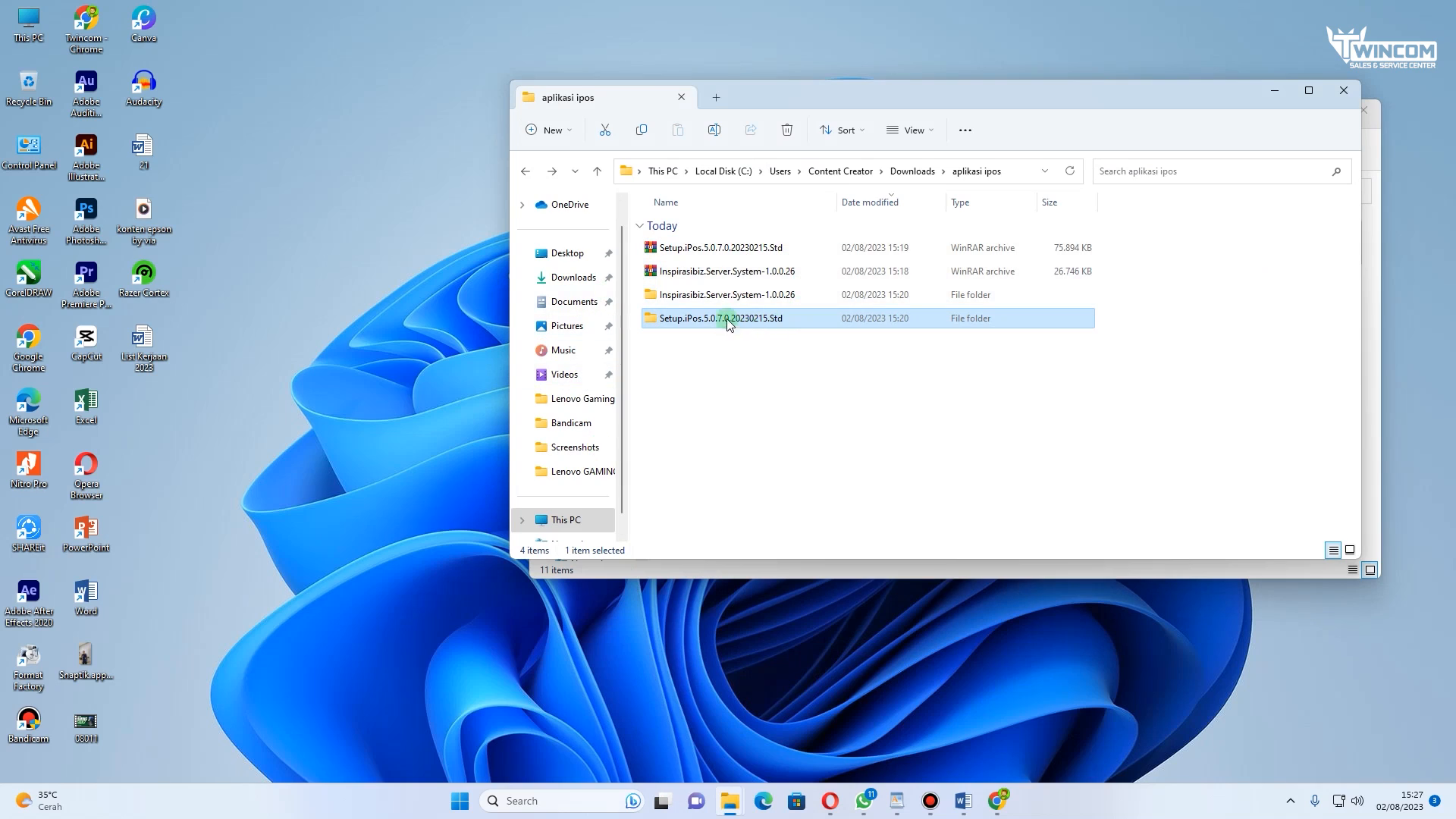
left_click_drag(726, 298, 729, 324)
left_click(666, 351)
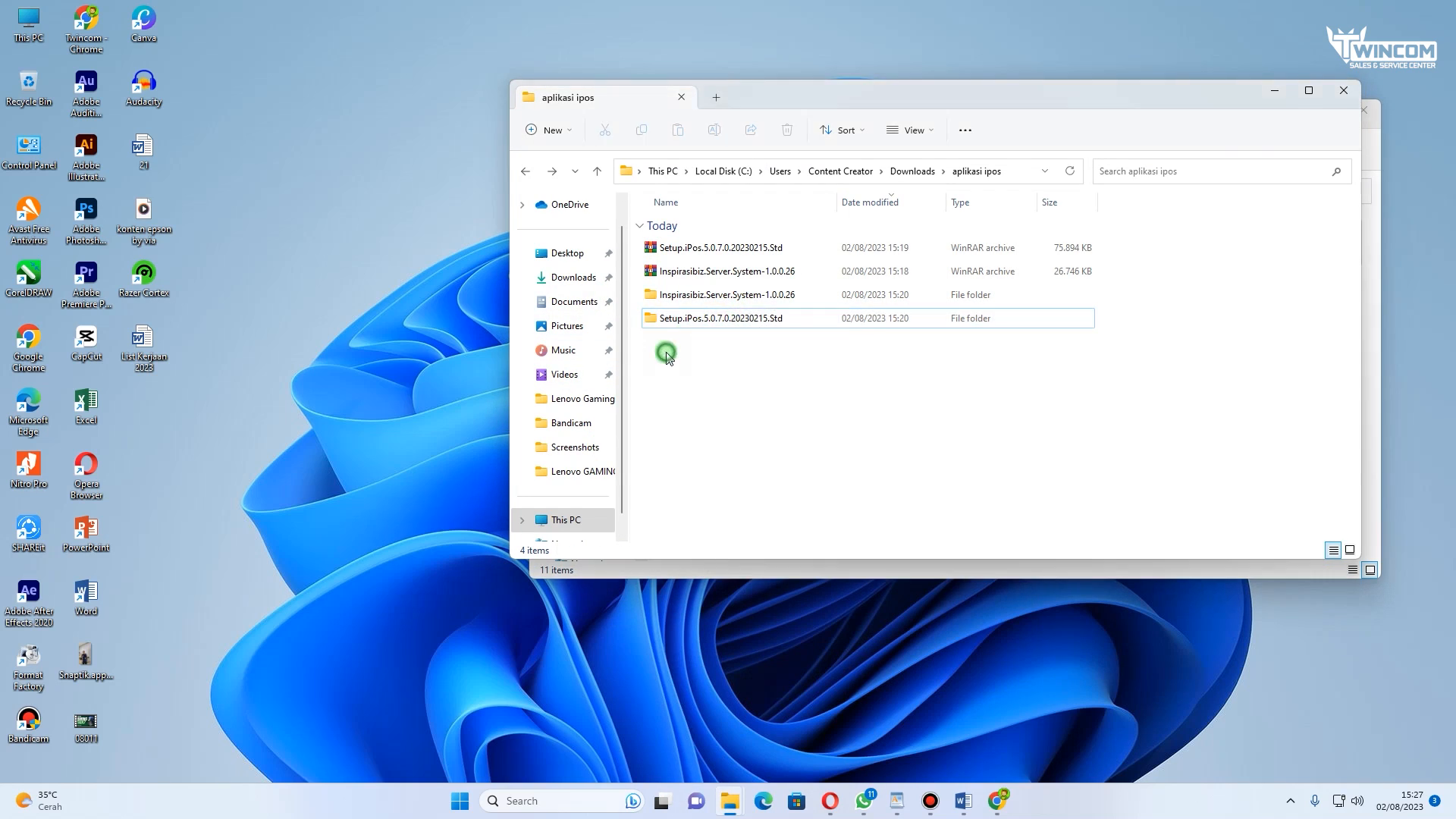
double_click(671, 294)
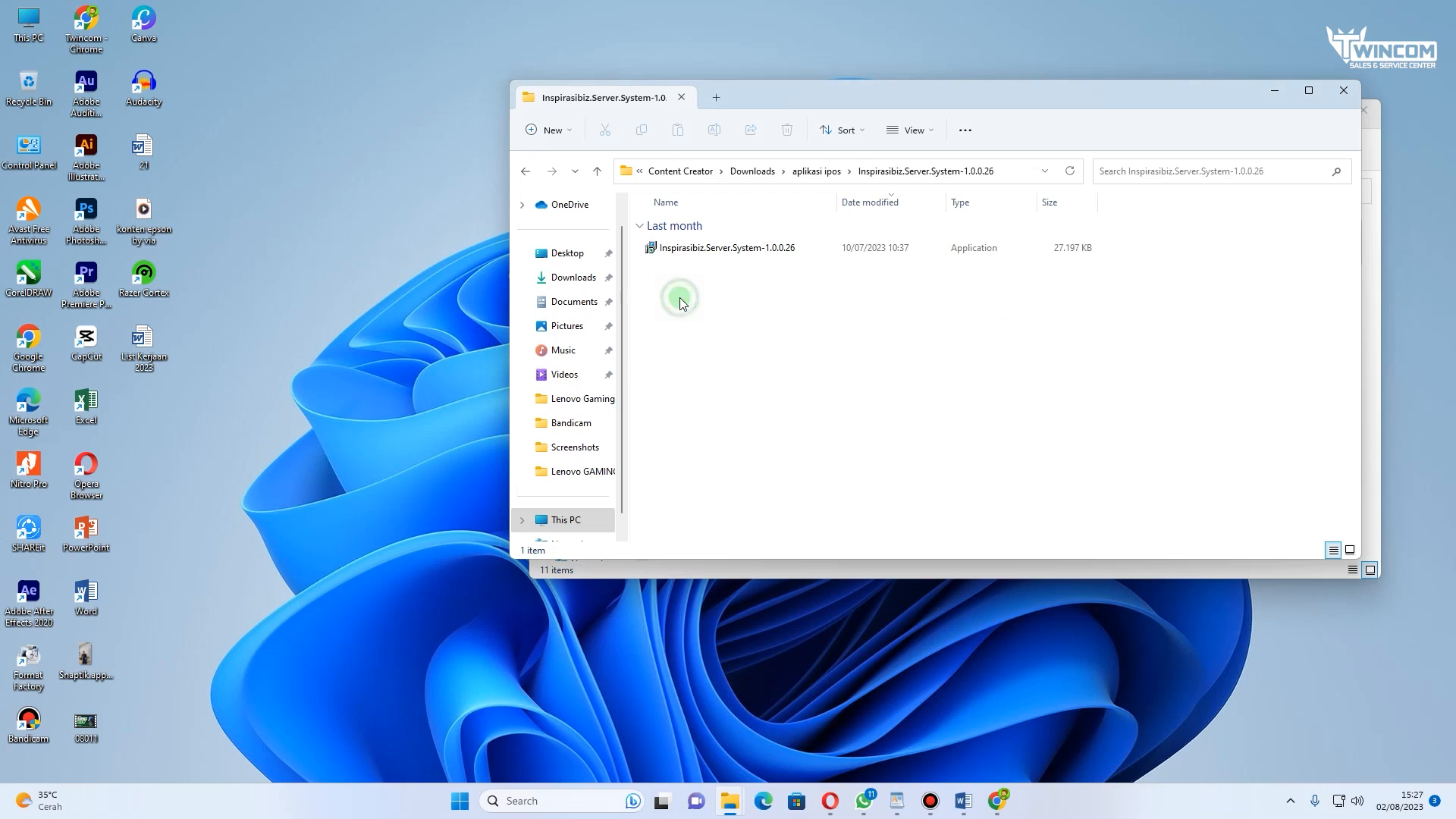
double_click(698, 252)
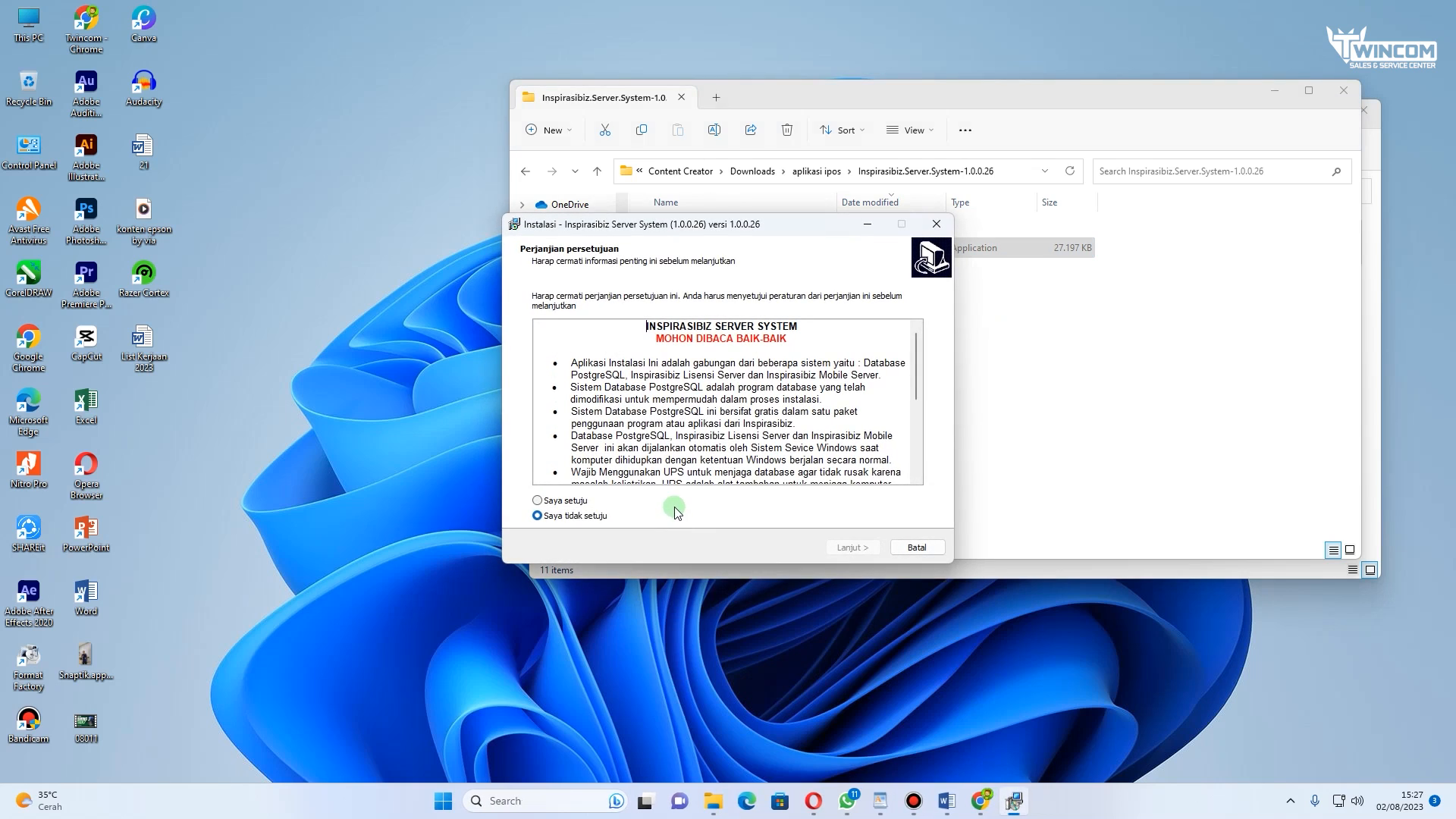
Step: Accept the licence agreement and install the server system with the default destination and Start Menu folder
scroll(579, 452, "down", 3)
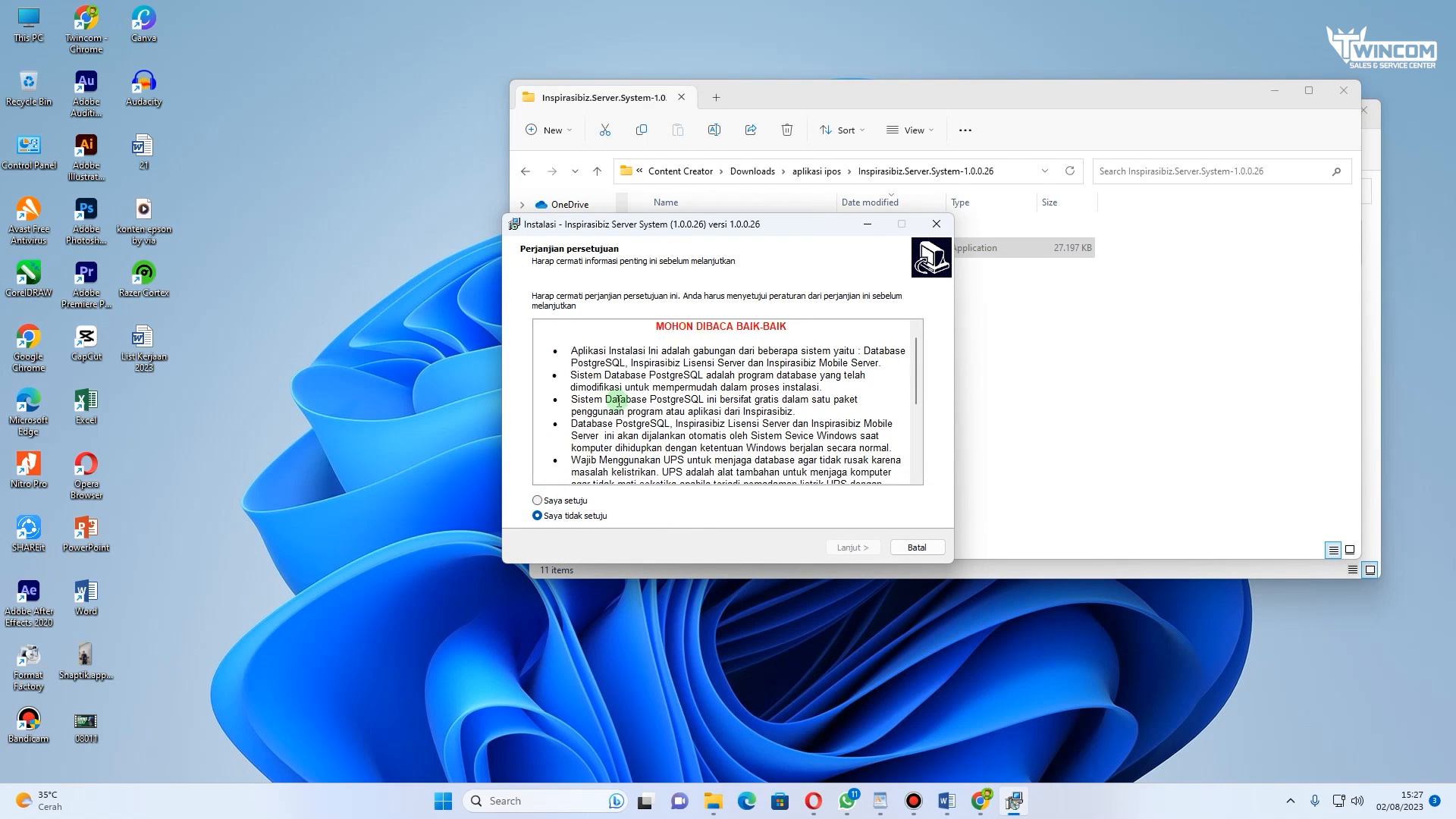
left_click(538, 501)
left_click(856, 549)
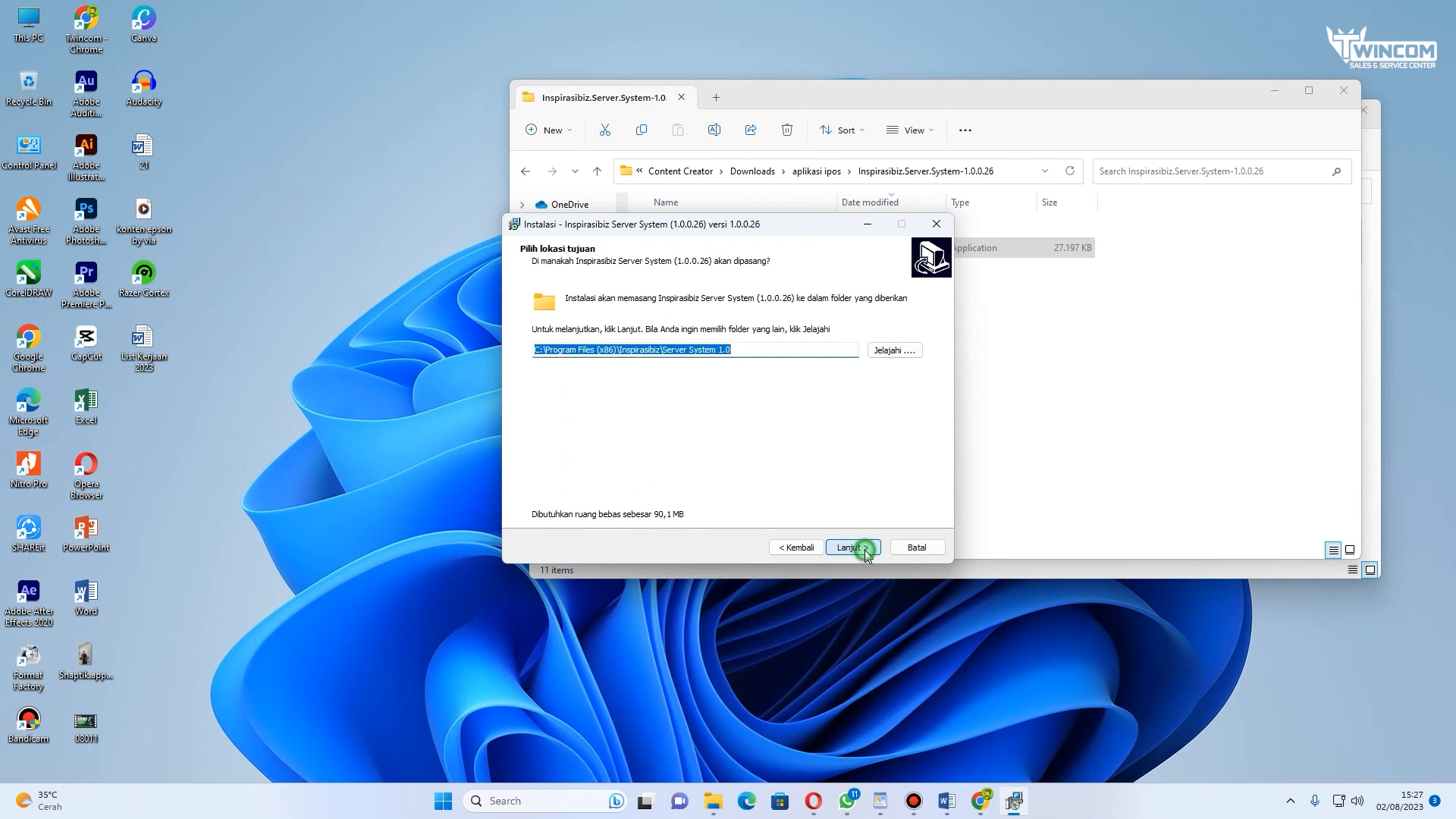
left_click(865, 549)
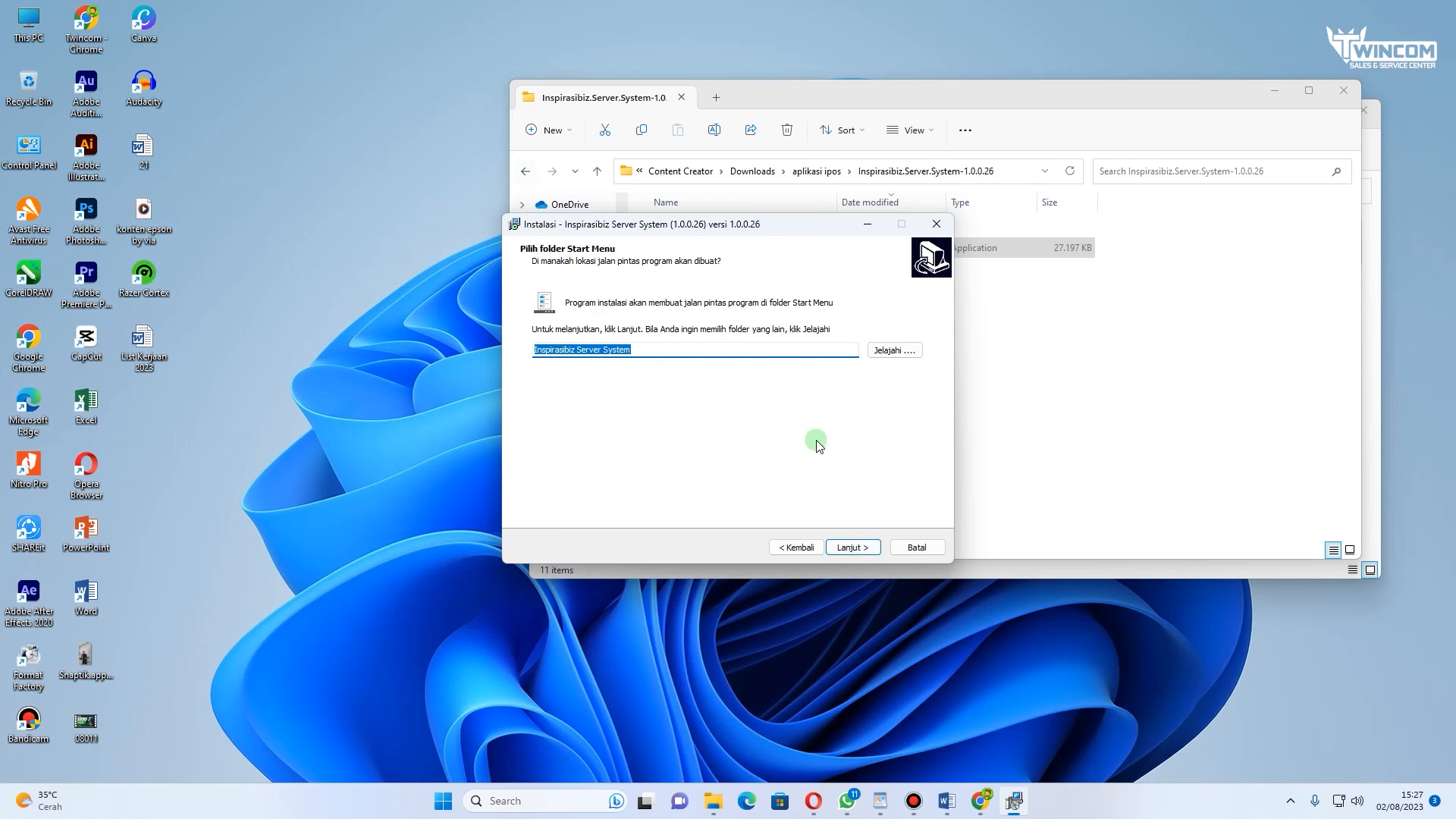
left_click(850, 546)
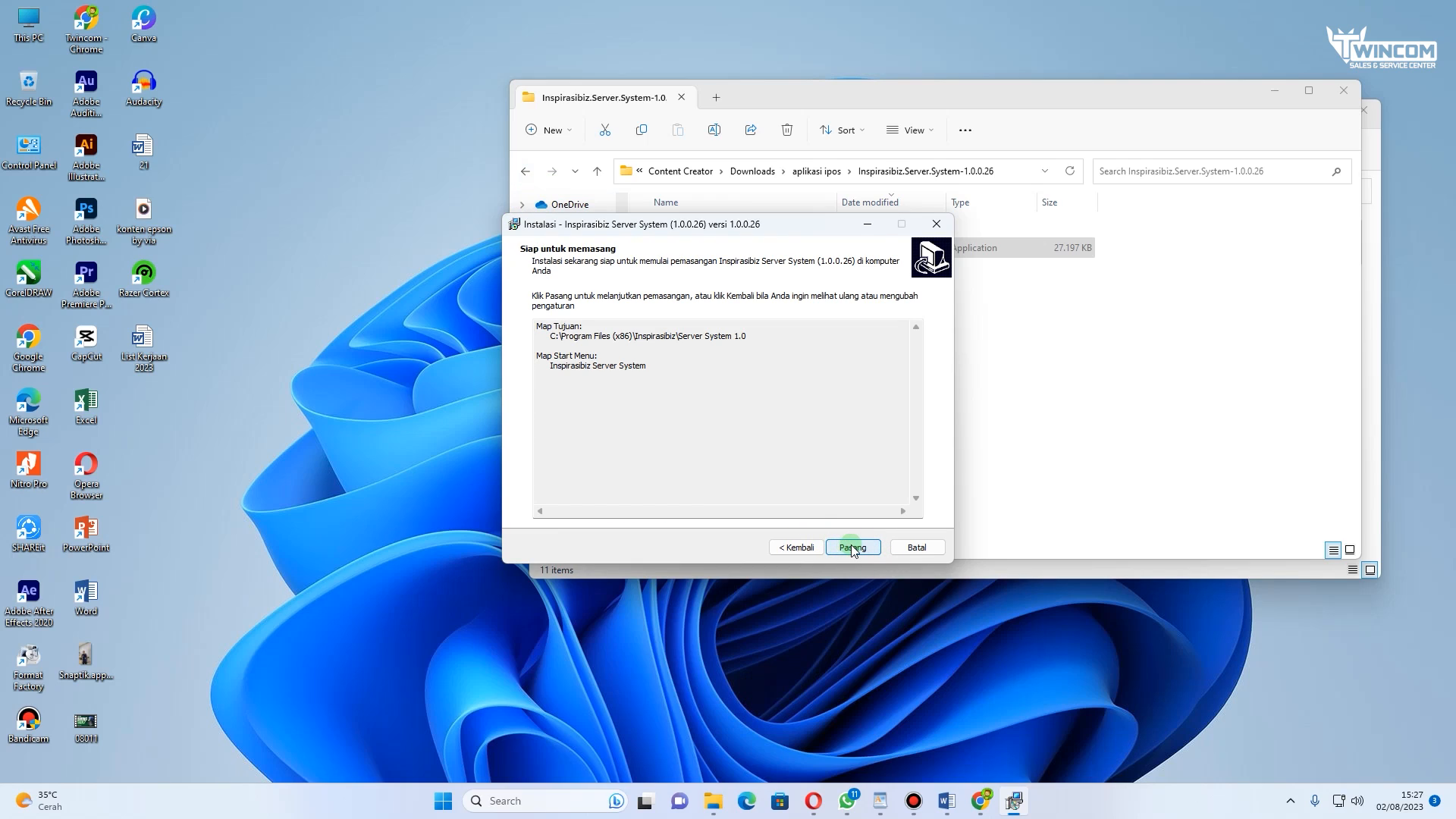
left_click(850, 547)
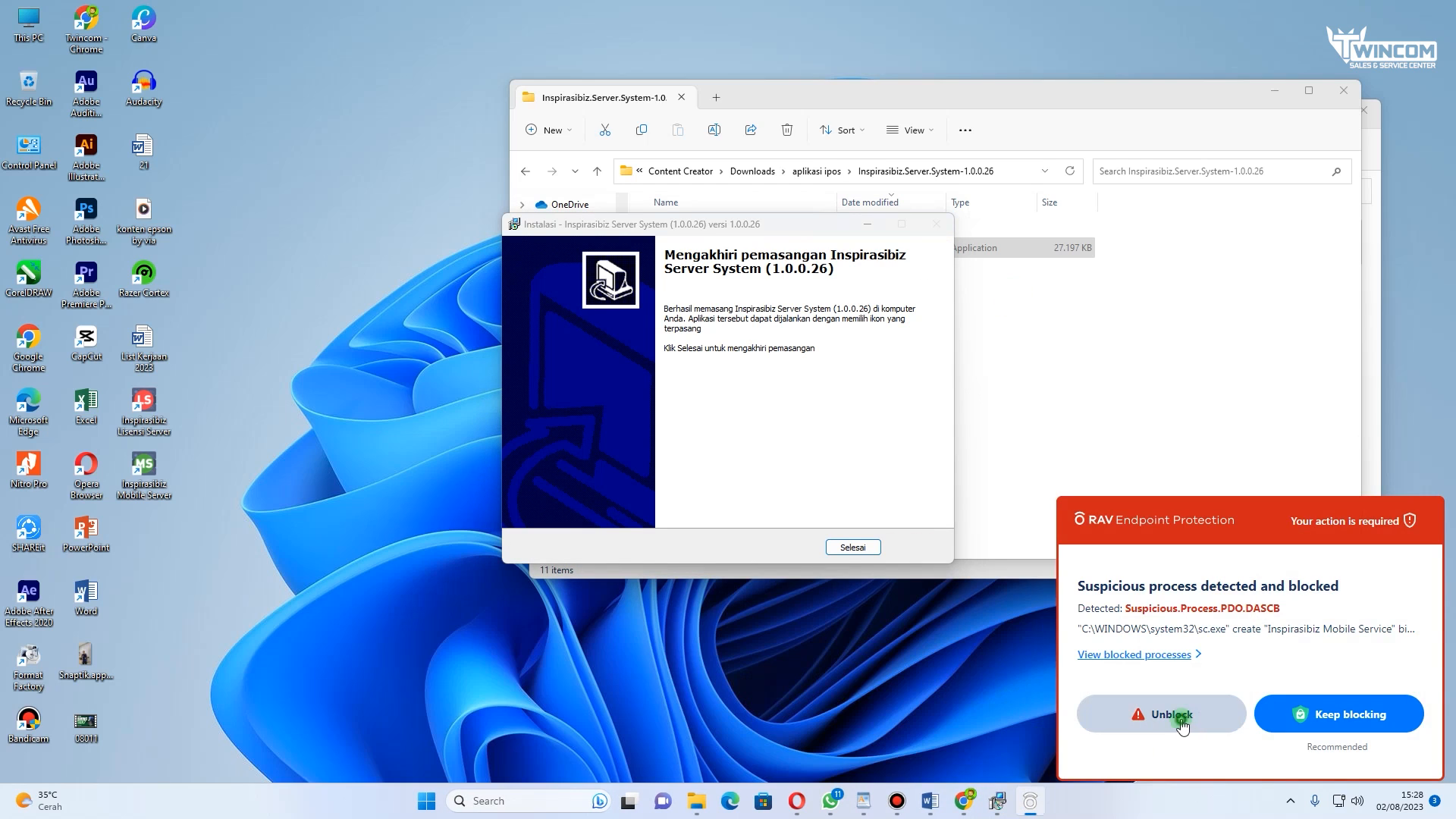
Step: Unblock the installer's service in the antivirus alert and finish the server system installation
left_click(1171, 717)
left_click(850, 546)
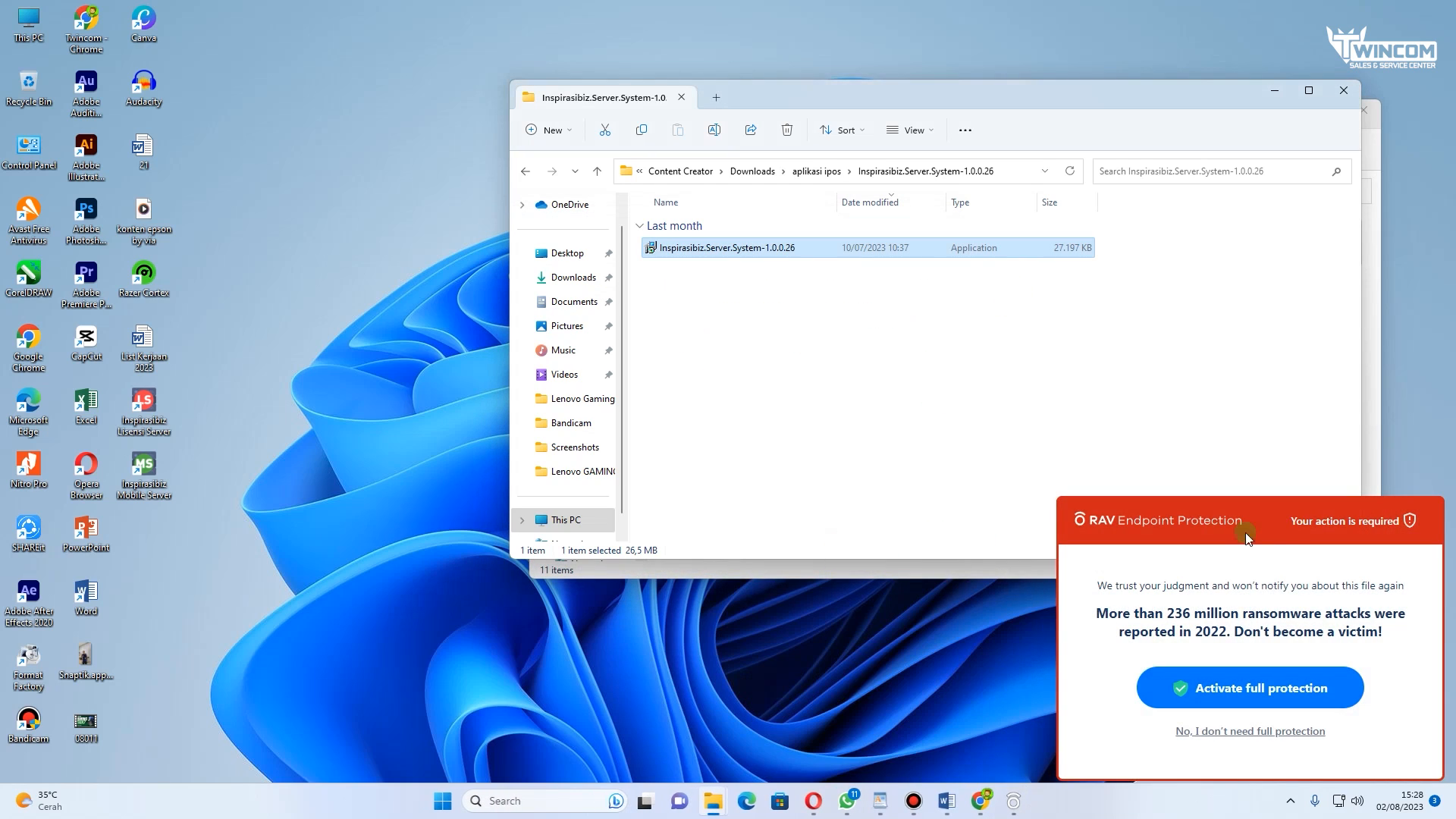
Step: Go back to the aplikasi ipos folder and launch the installer inside the Setup.iPos.5.0.7.0.20230215.Std folder
left_click(524, 171)
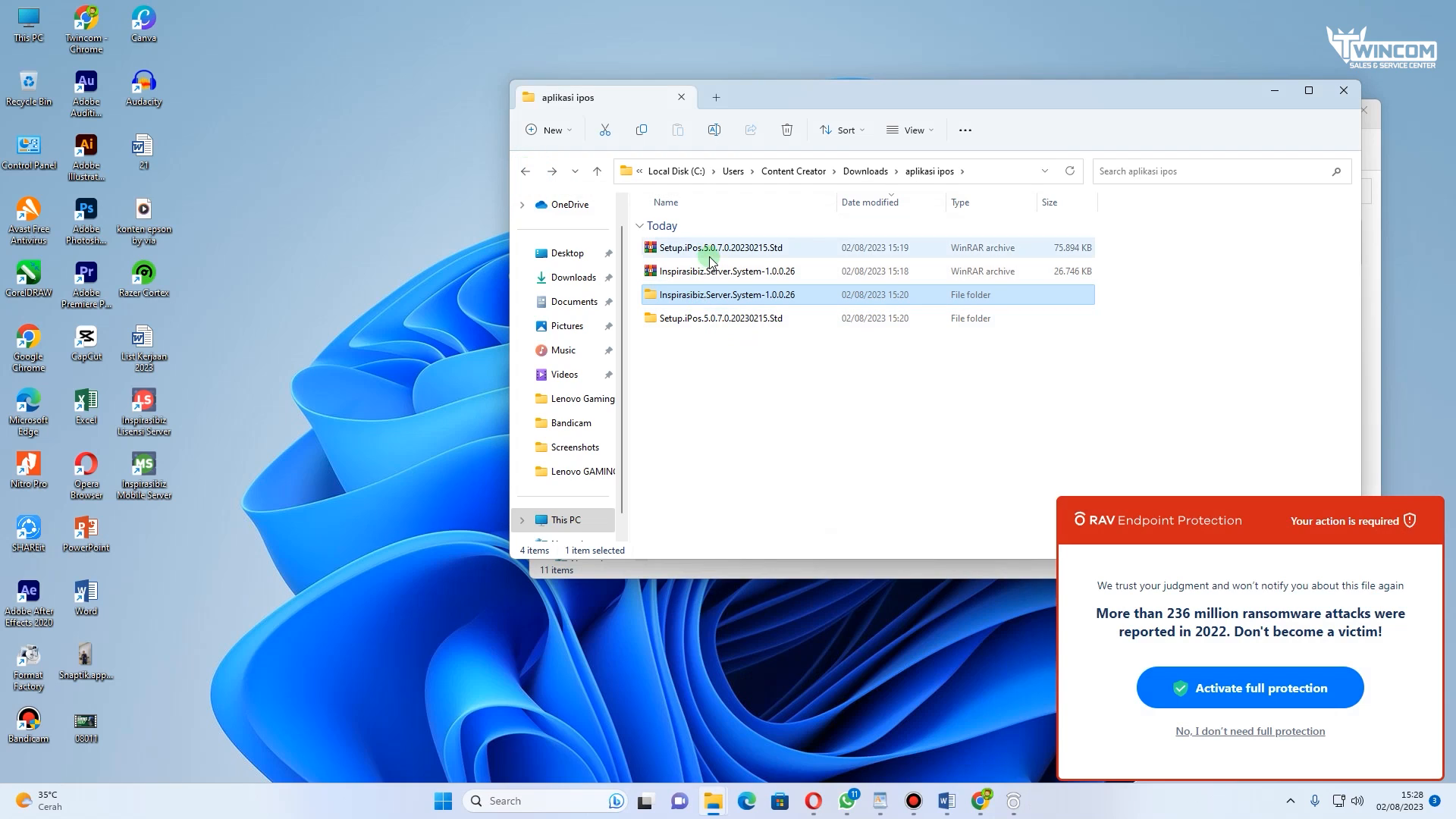
left_click(734, 321)
double_click(733, 321)
double_click(715, 250)
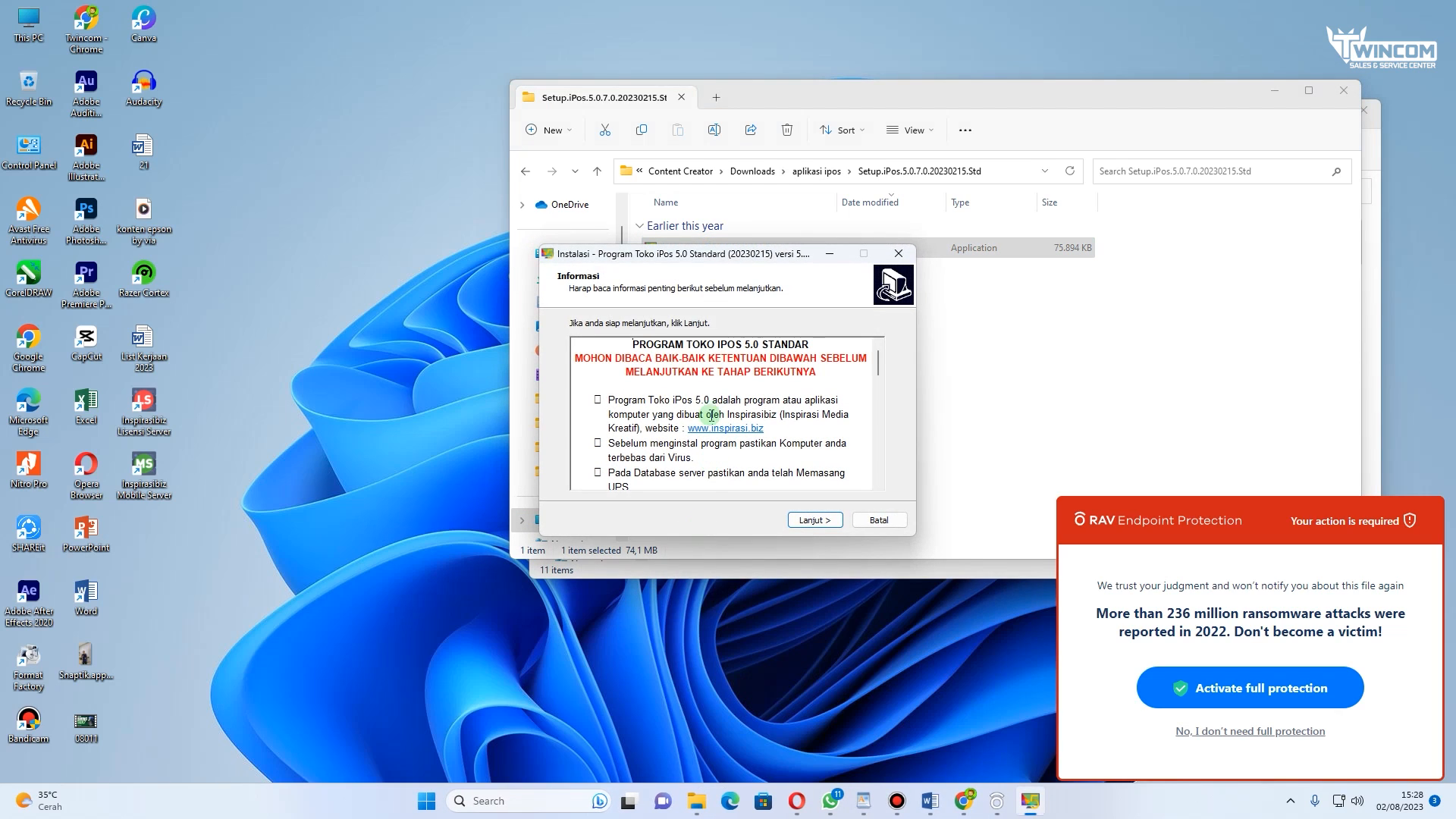
Step: Install Program Toko iPos 5.0 Standard with default settings, unchecking the option to launch it, and finish
left_click(813, 520)
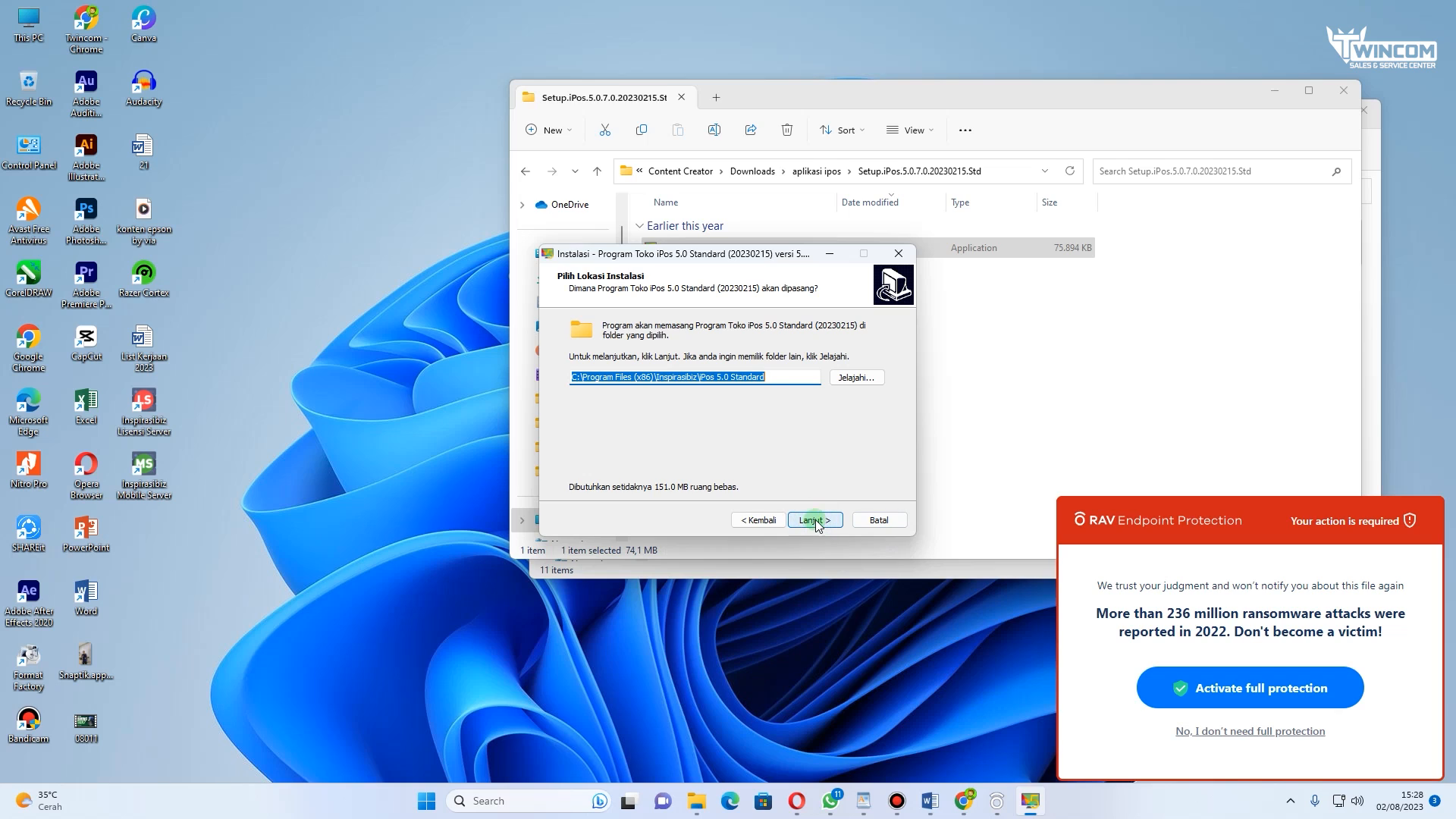
left_click(815, 521)
left_click(815, 521)
left_click(815, 521)
left_click(816, 521)
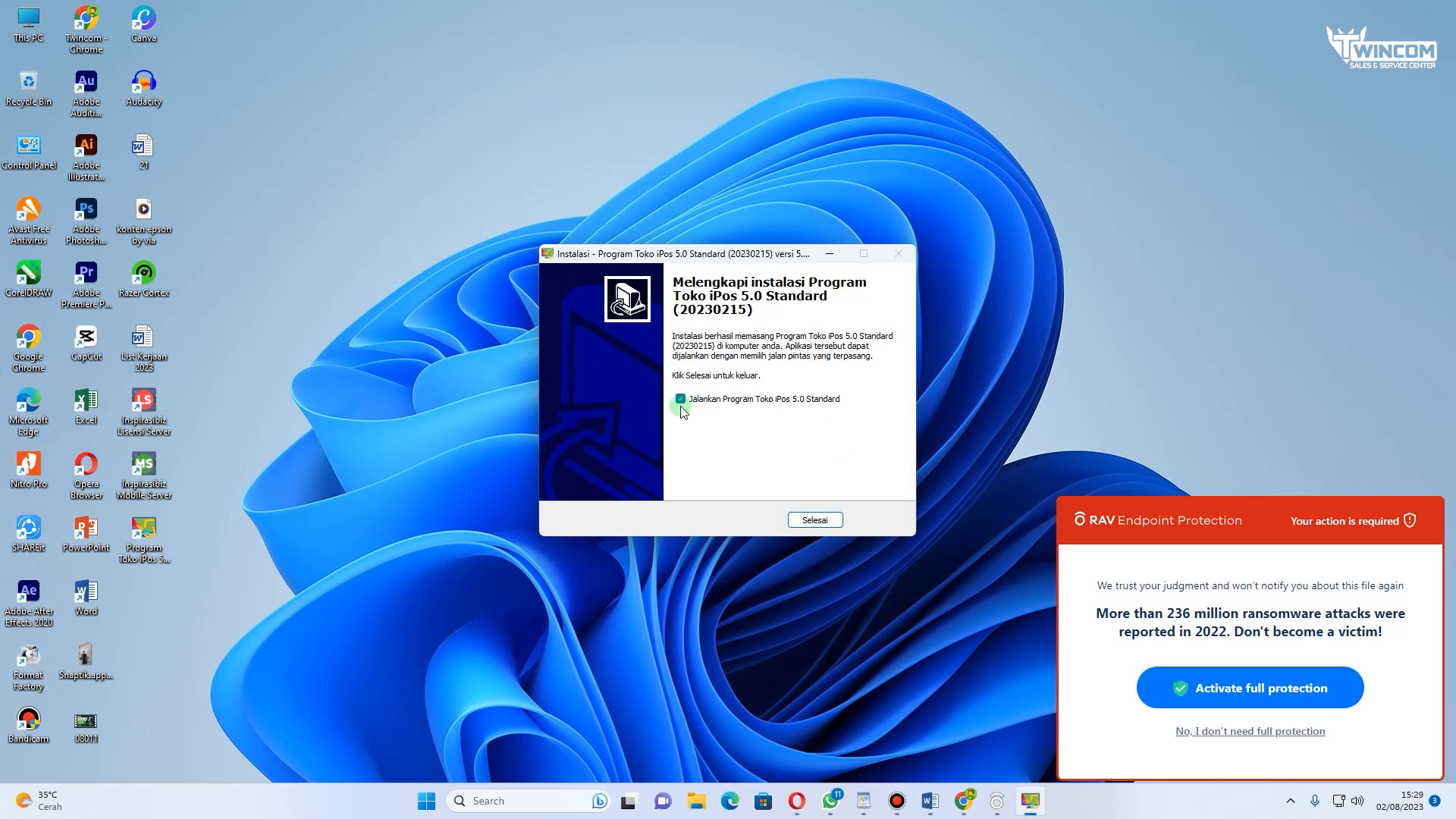
left_click(680, 399)
left_click(815, 520)
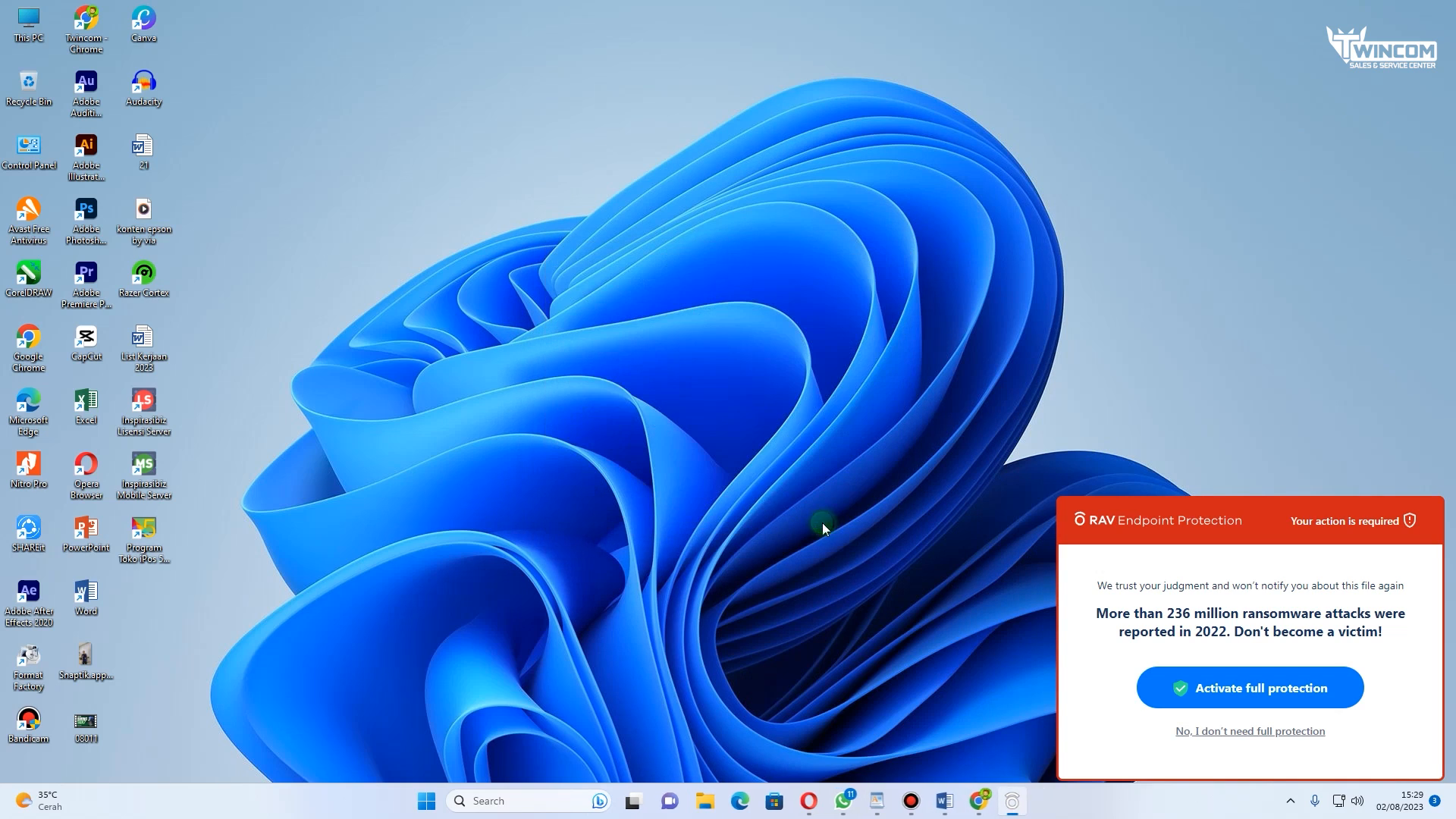
right_click(432, 125)
left_click(474, 194)
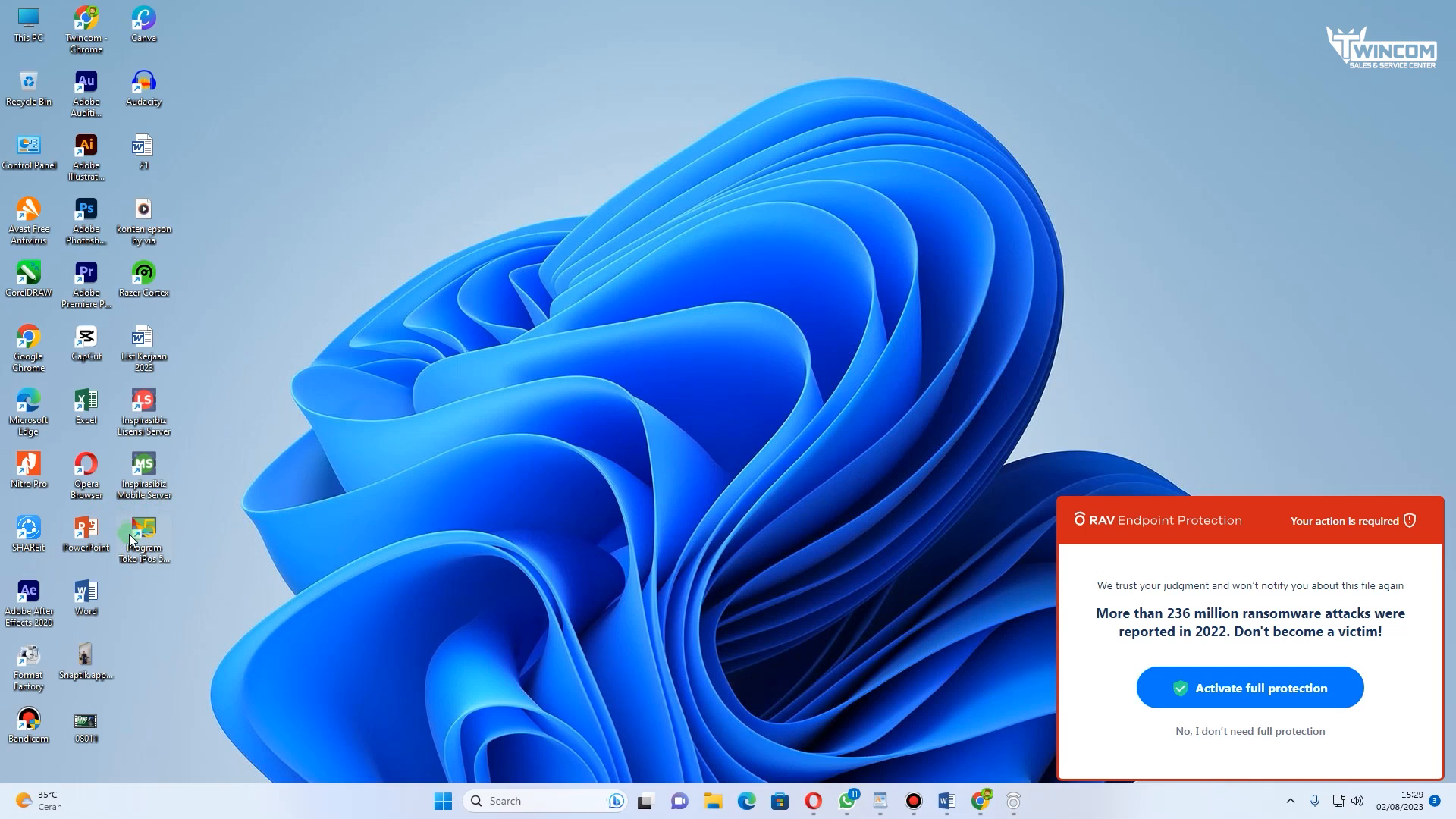
right_click(393, 86)
left_click(447, 150)
right_click(408, 101)
left_click(455, 165)
Step: Launch Program Toko iPos 5.0 from its desktop shortcut and decline the antivirus full-protection offer
double_click(145, 540)
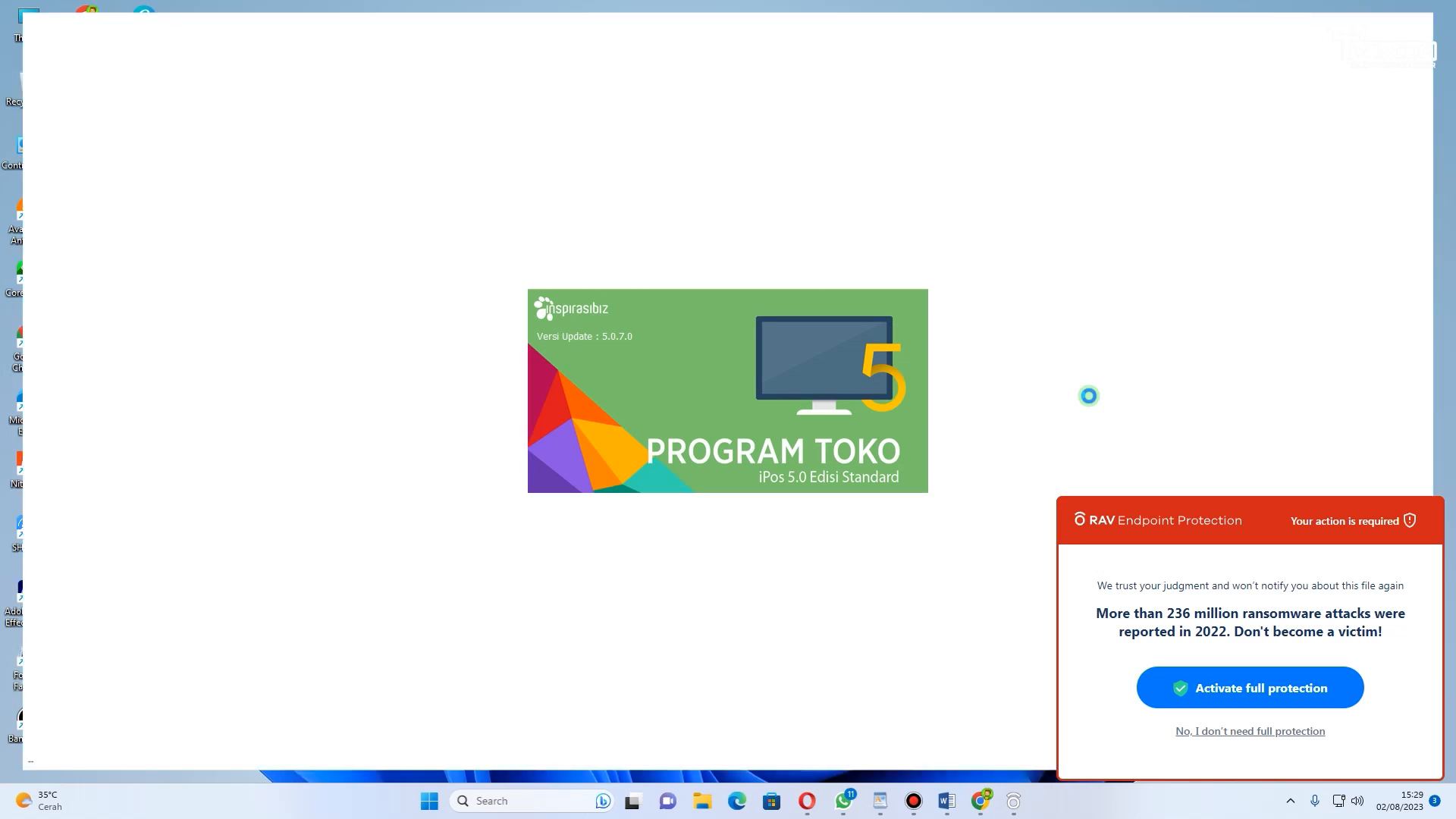
left_click(1181, 731)
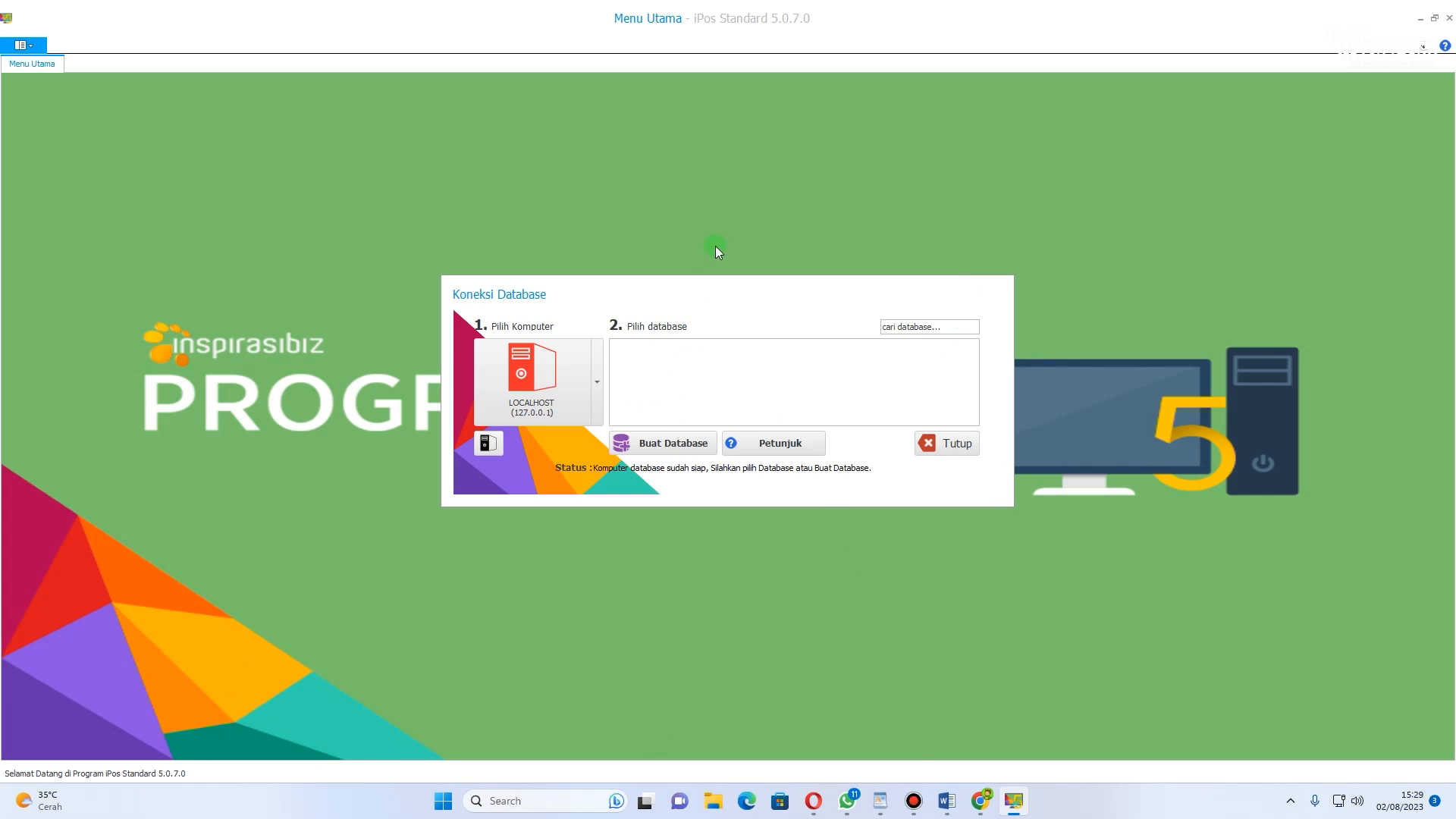
Step: Create a new database named belajar on the LOCALHOST computer
left_click(649, 444)
left_click(727, 399)
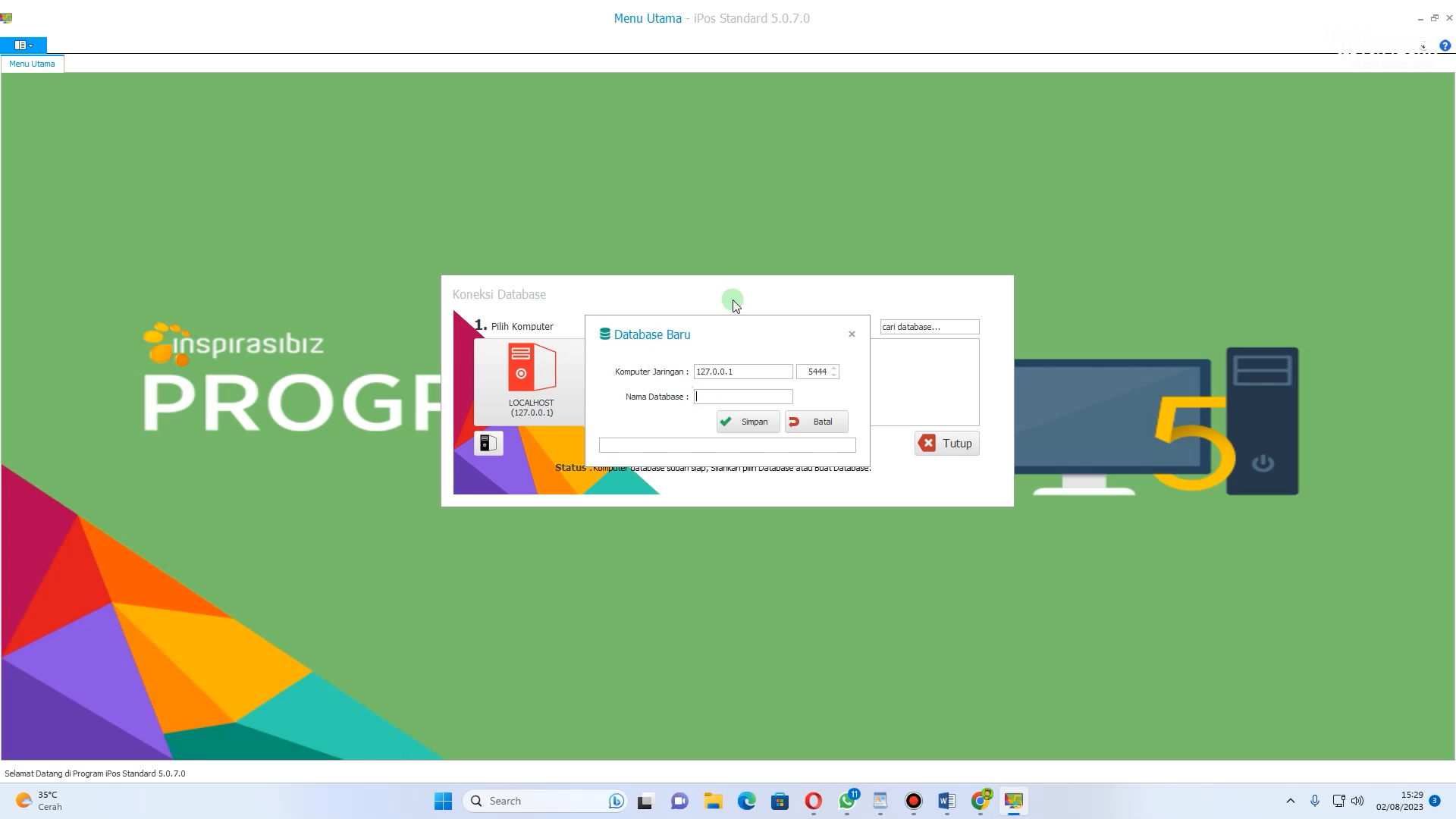
left_click(720, 395)
type("belajar")
left_click(751, 426)
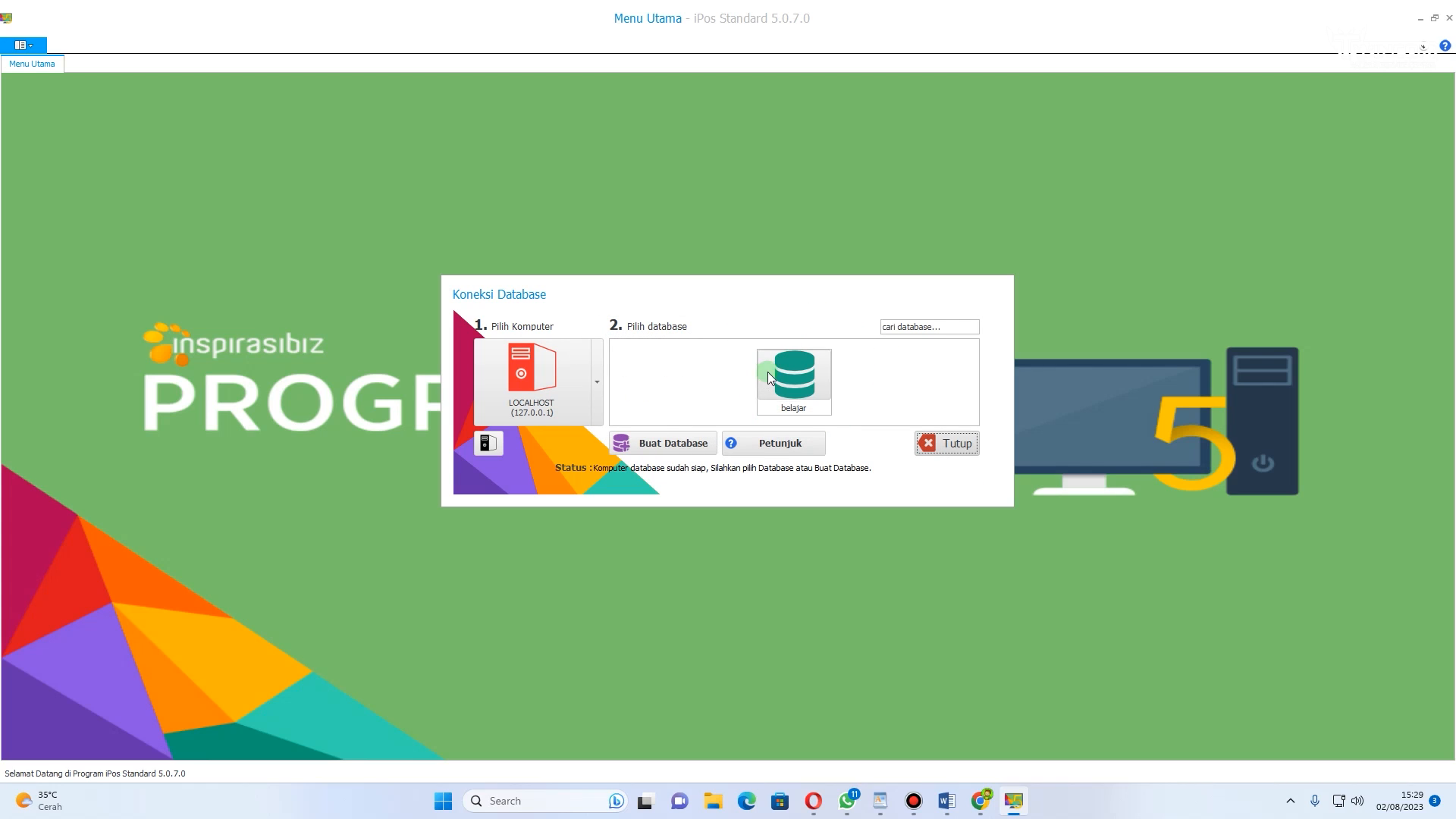
Step: Open the belajar database and log in as admin with the account password
left_click(804, 379)
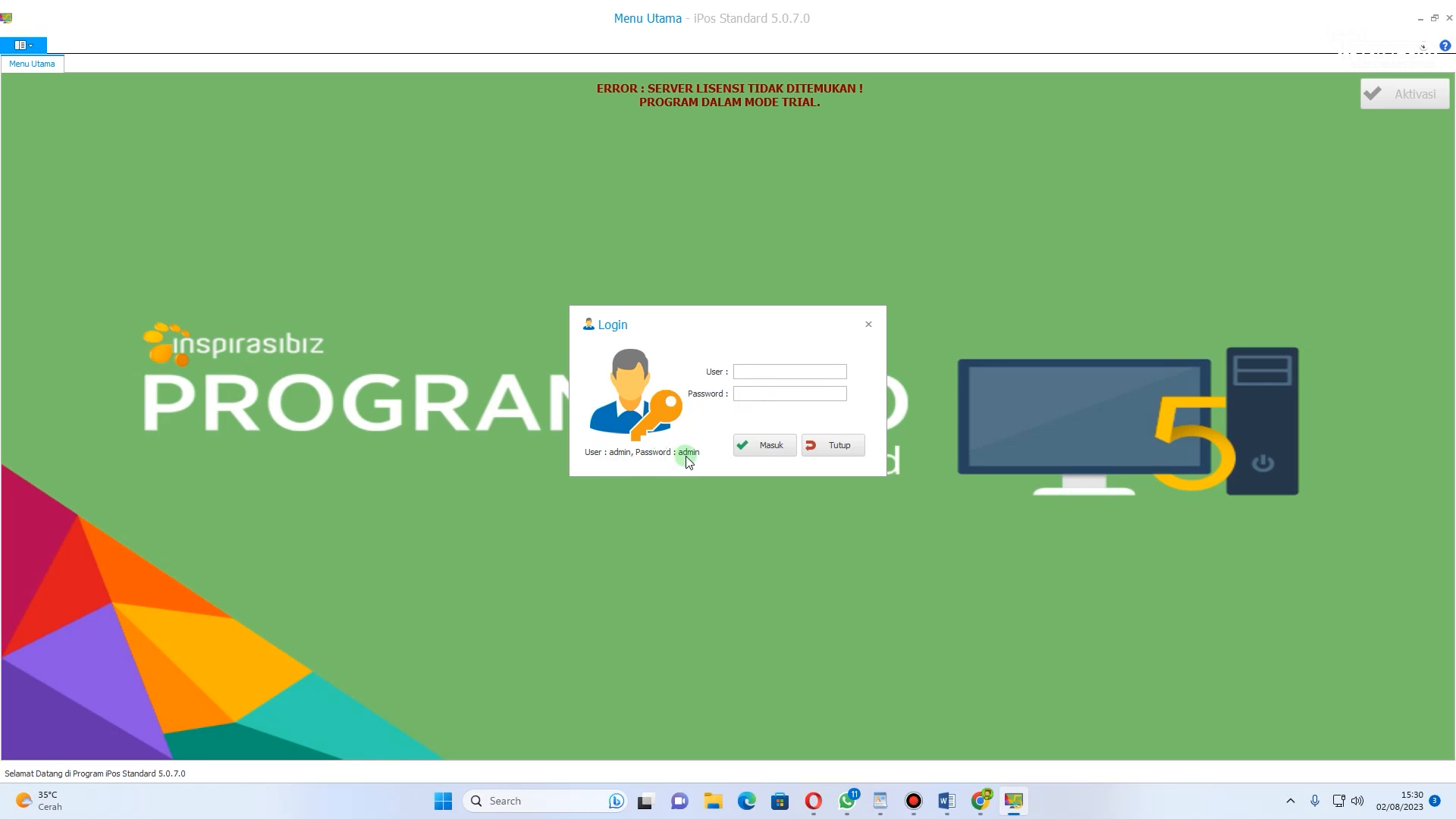
left_click(758, 374)
type("admin")
left_click(778, 389)
type("ad")
left_click(748, 446)
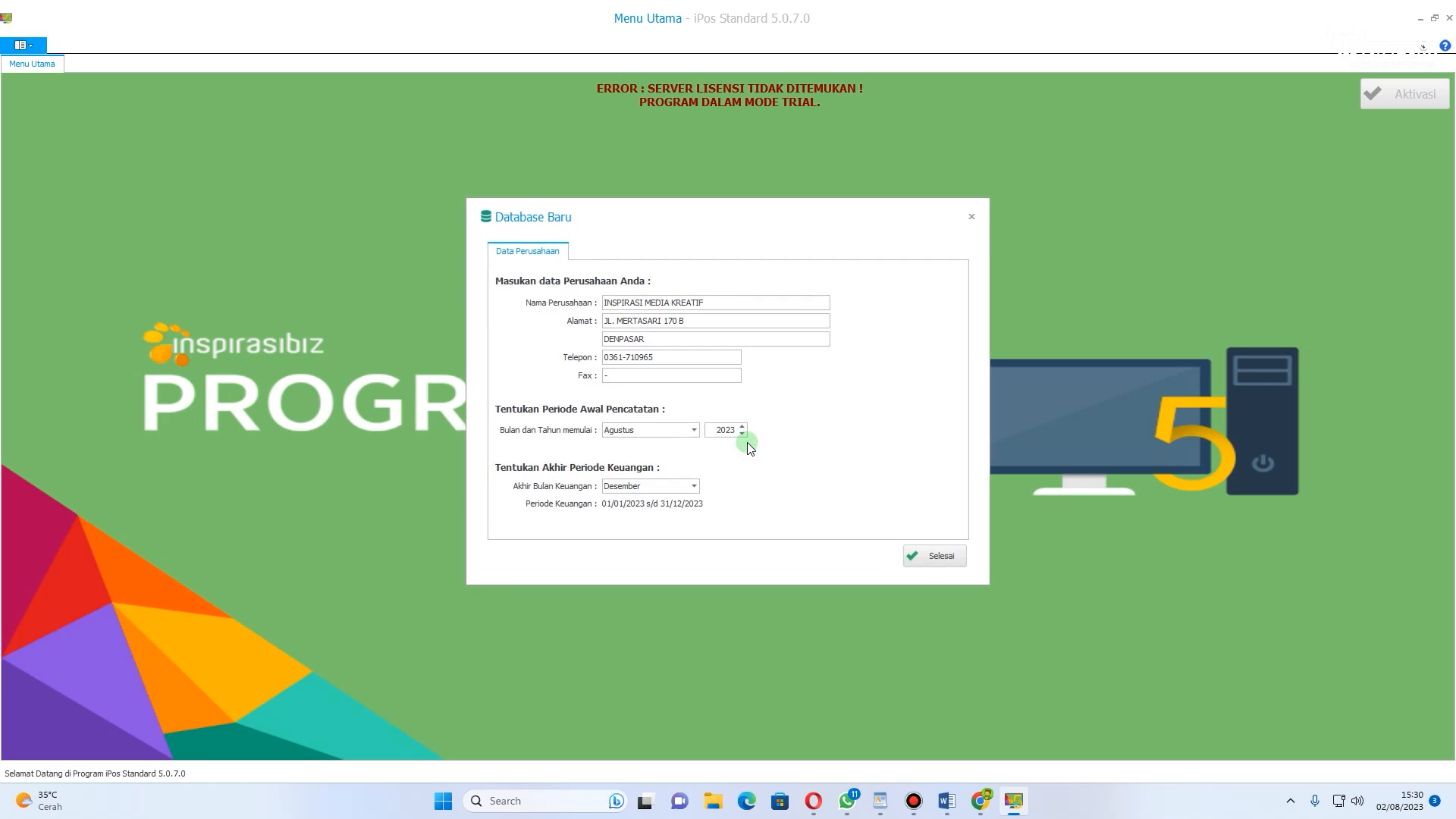
Step: Set the company name to TOKO SEMBAKO JAYA in the new database's company data
left_click_drag(688, 206, 775, 235)
left_click_drag(794, 312, 664, 313)
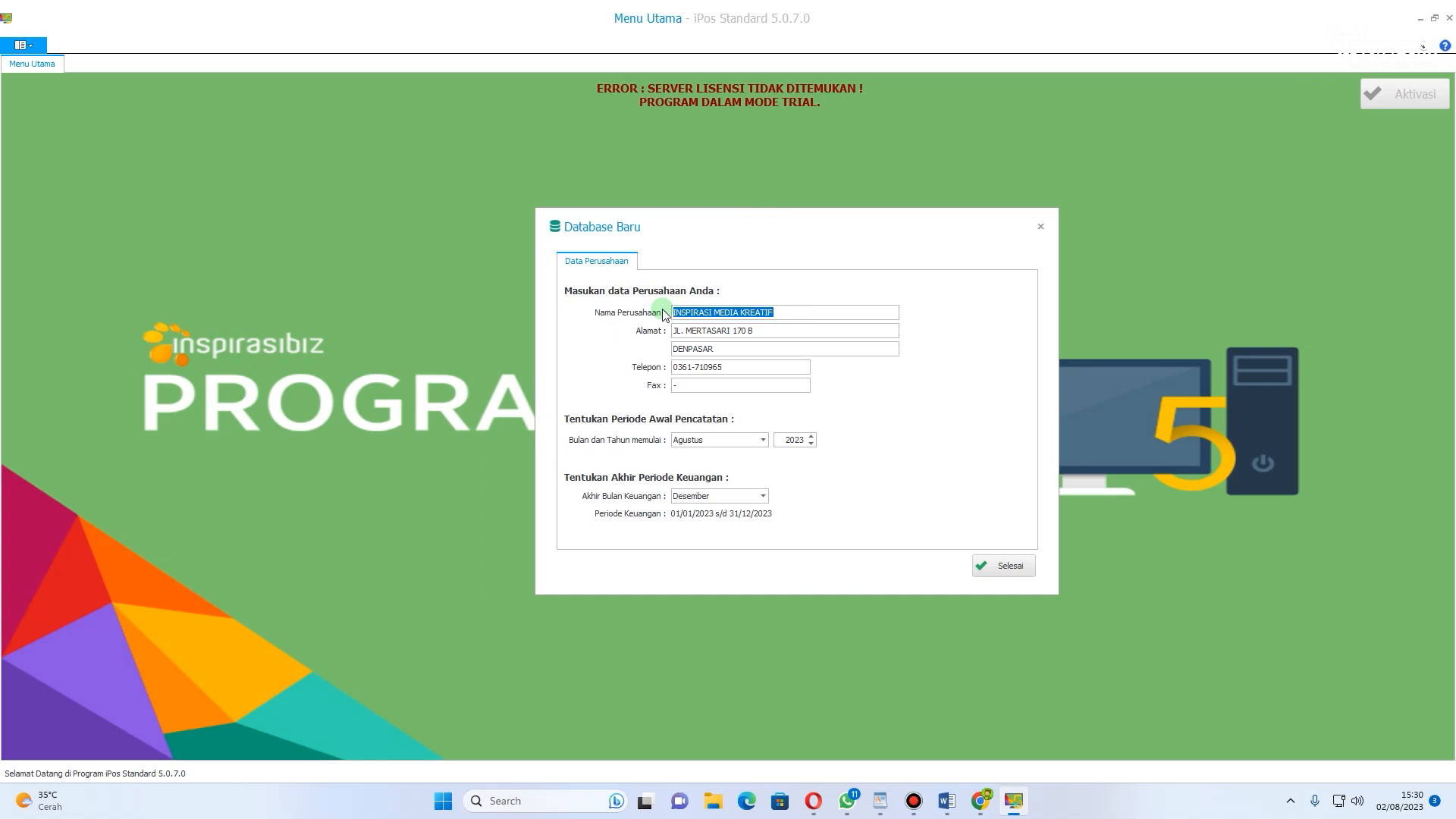
key("BackSpace")
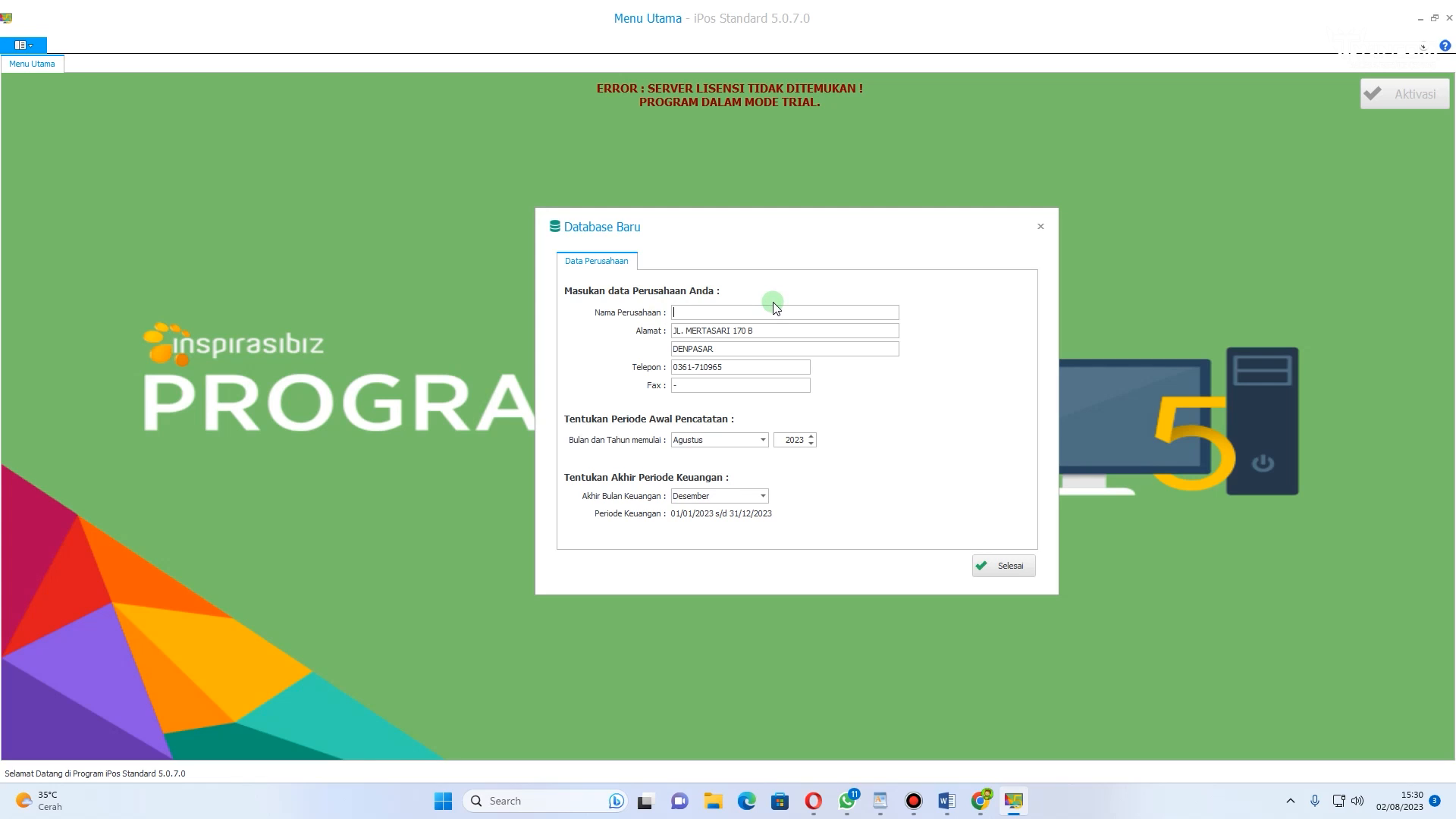
type("t")
key("BackSpace")
key("BackSpace")
type("T")
Step: Set the first address line to JL PALINGMA BATUR
left_click_drag(759, 330, 657, 332)
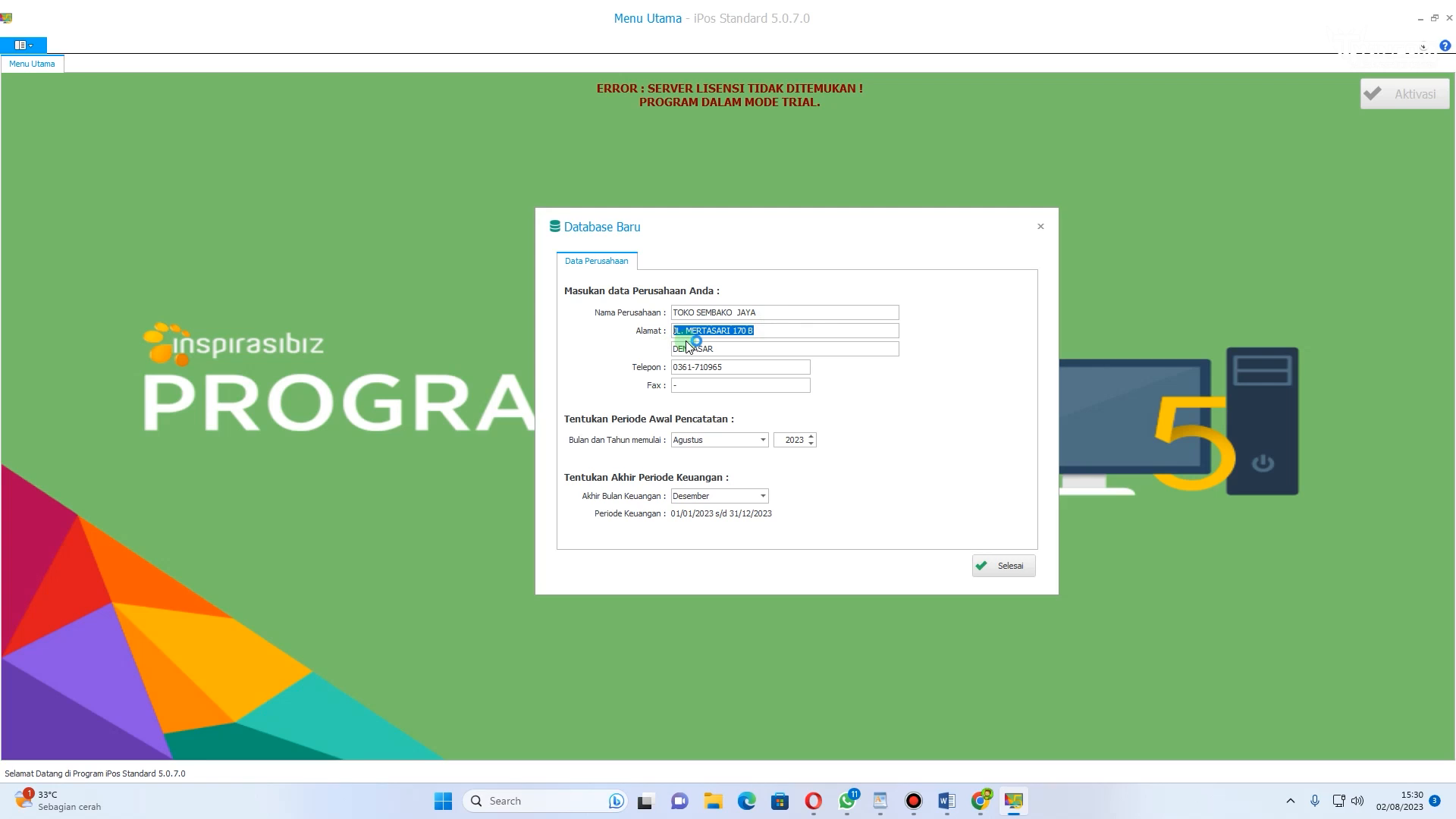
type("JL PALINGMA BATUR")
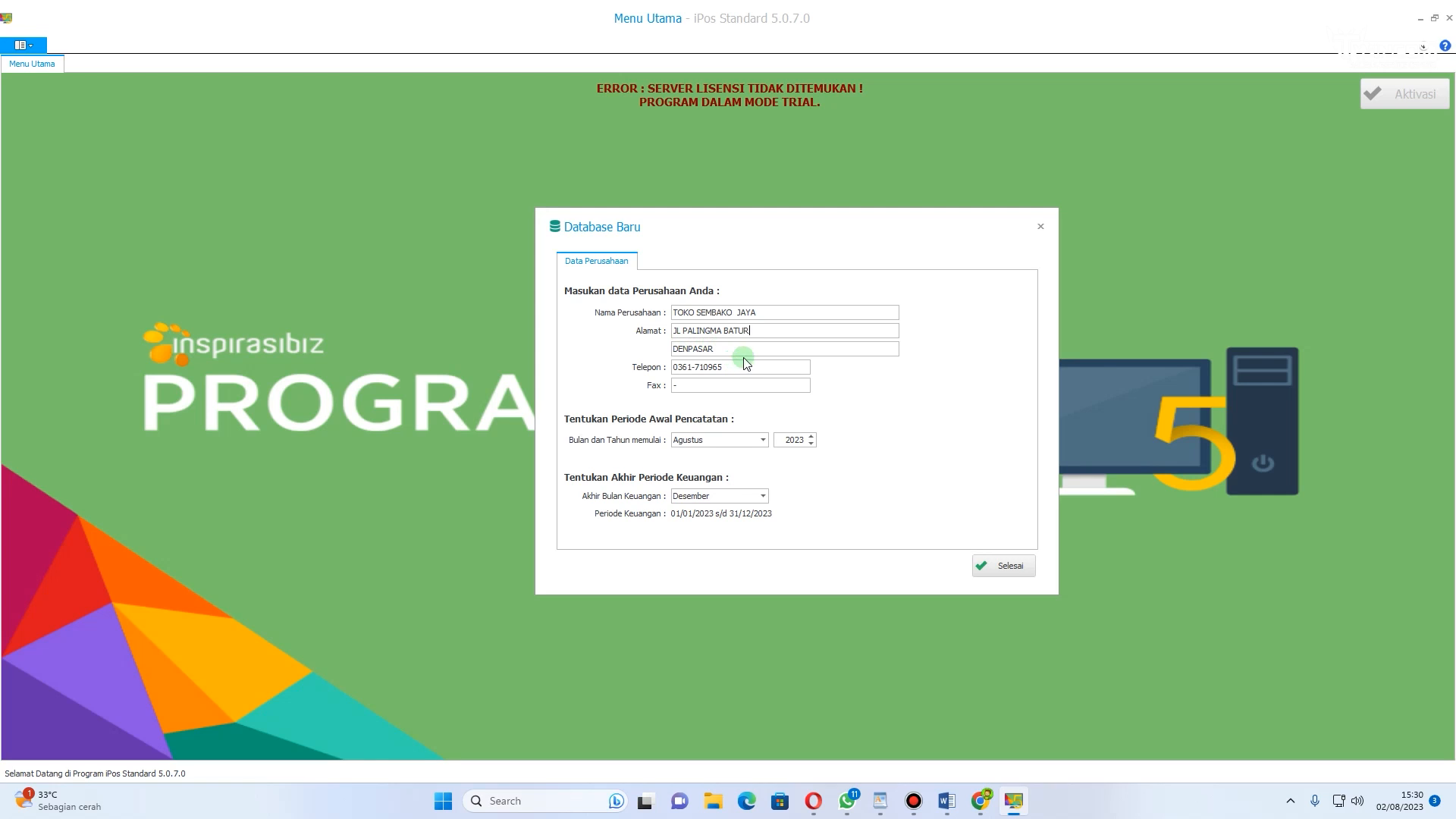
Step: Set the second address line to BANJARBARU and save the company data
left_click_drag(739, 349, 664, 356)
type("BANJARBARU")
left_click_drag(749, 366, 661, 371)
left_click(1007, 568)
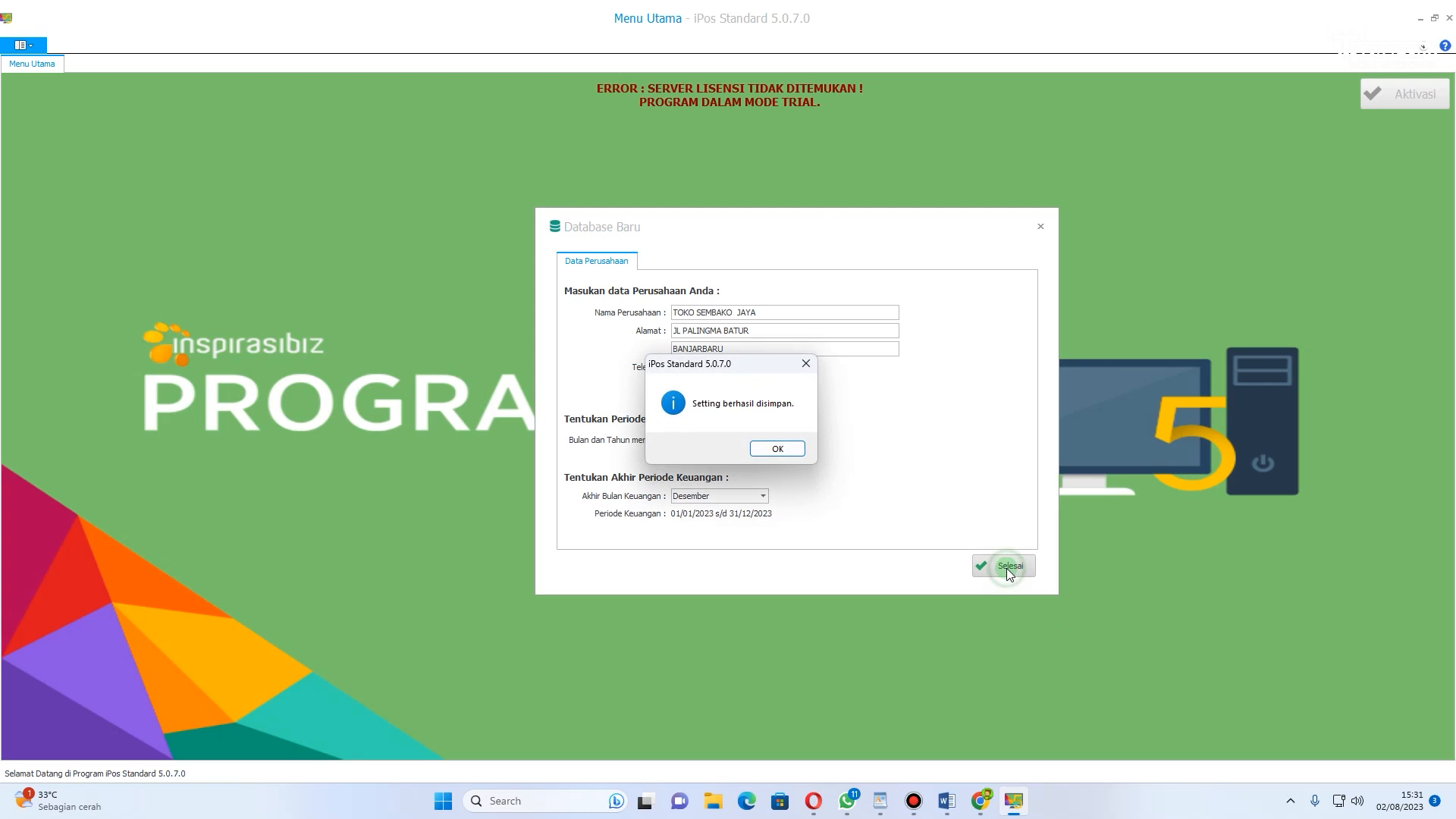
left_click(778, 449)
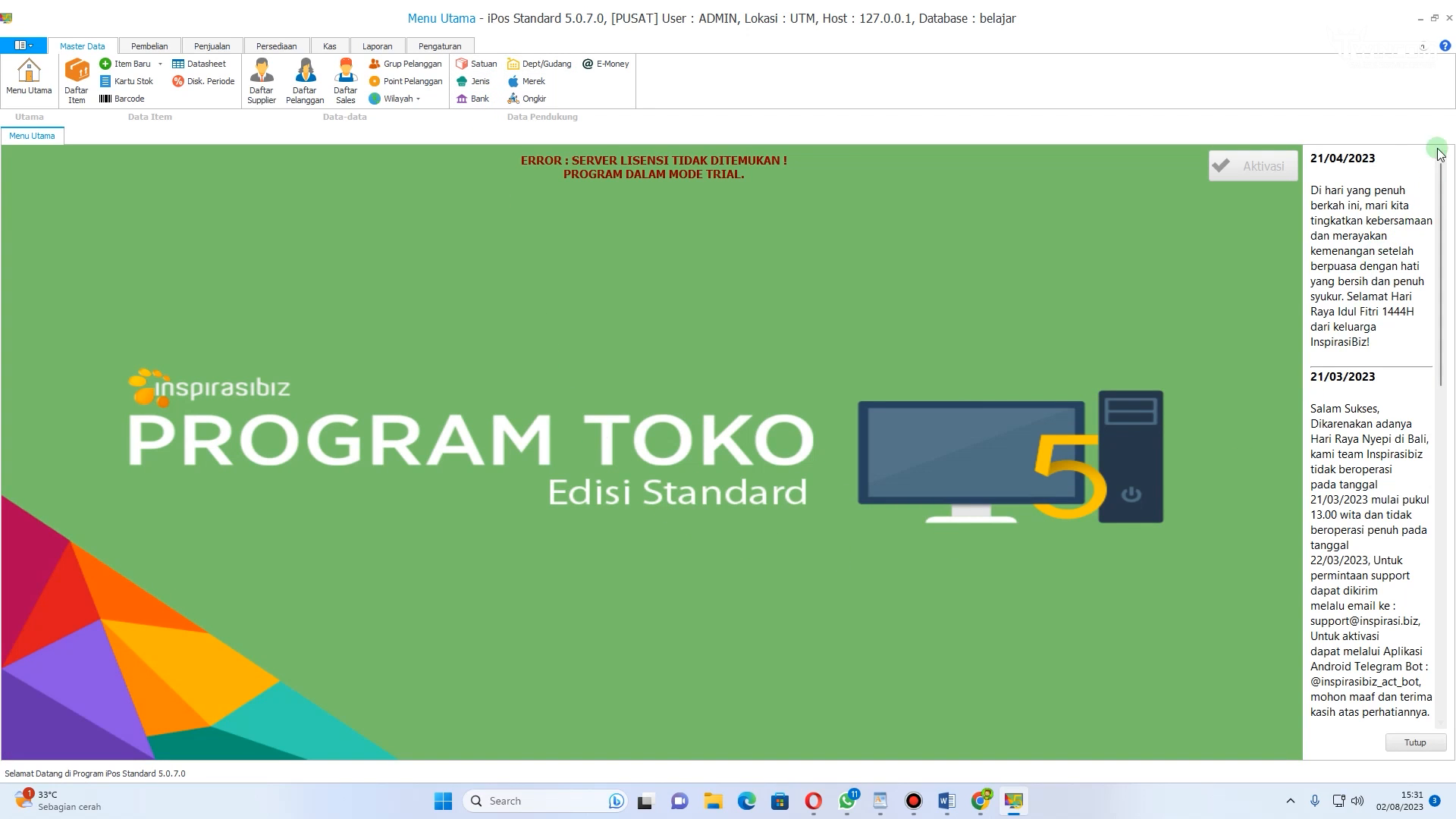
Step: Close the news panel and the application update dialog
left_click(1416, 743)
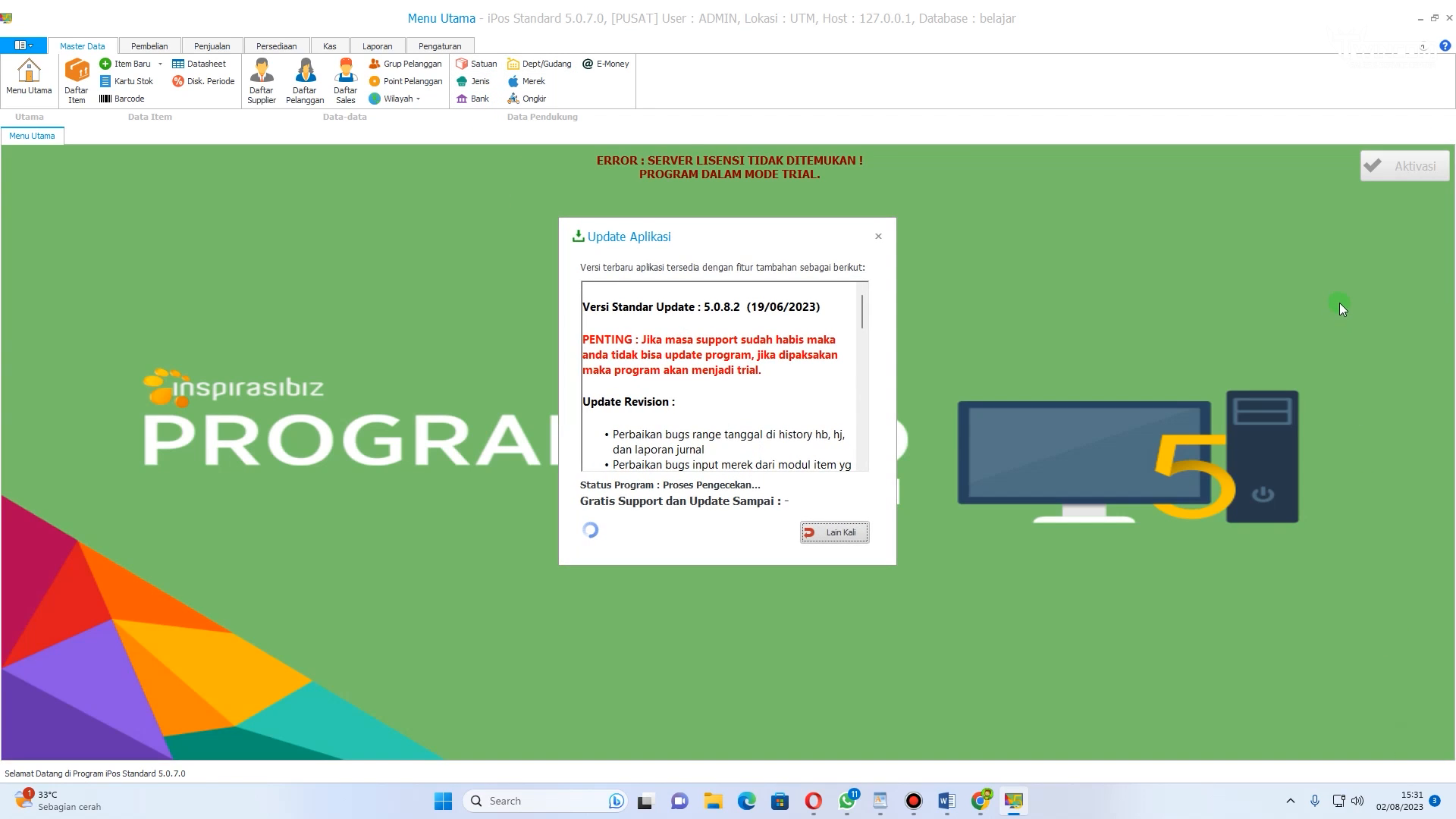
left_click(881, 236)
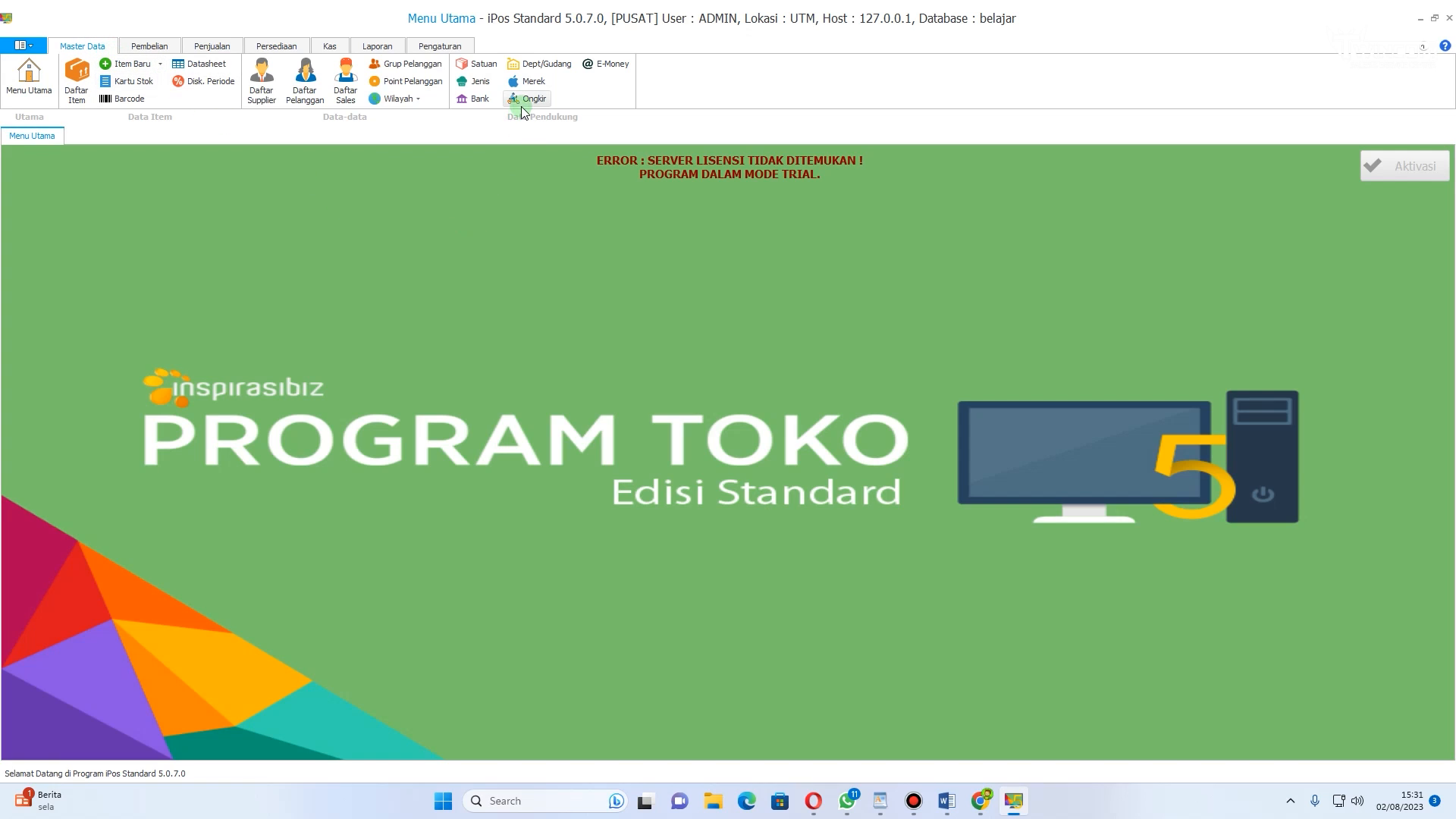
Step: Open the item units list and delete the GRAM unit
left_click(481, 65)
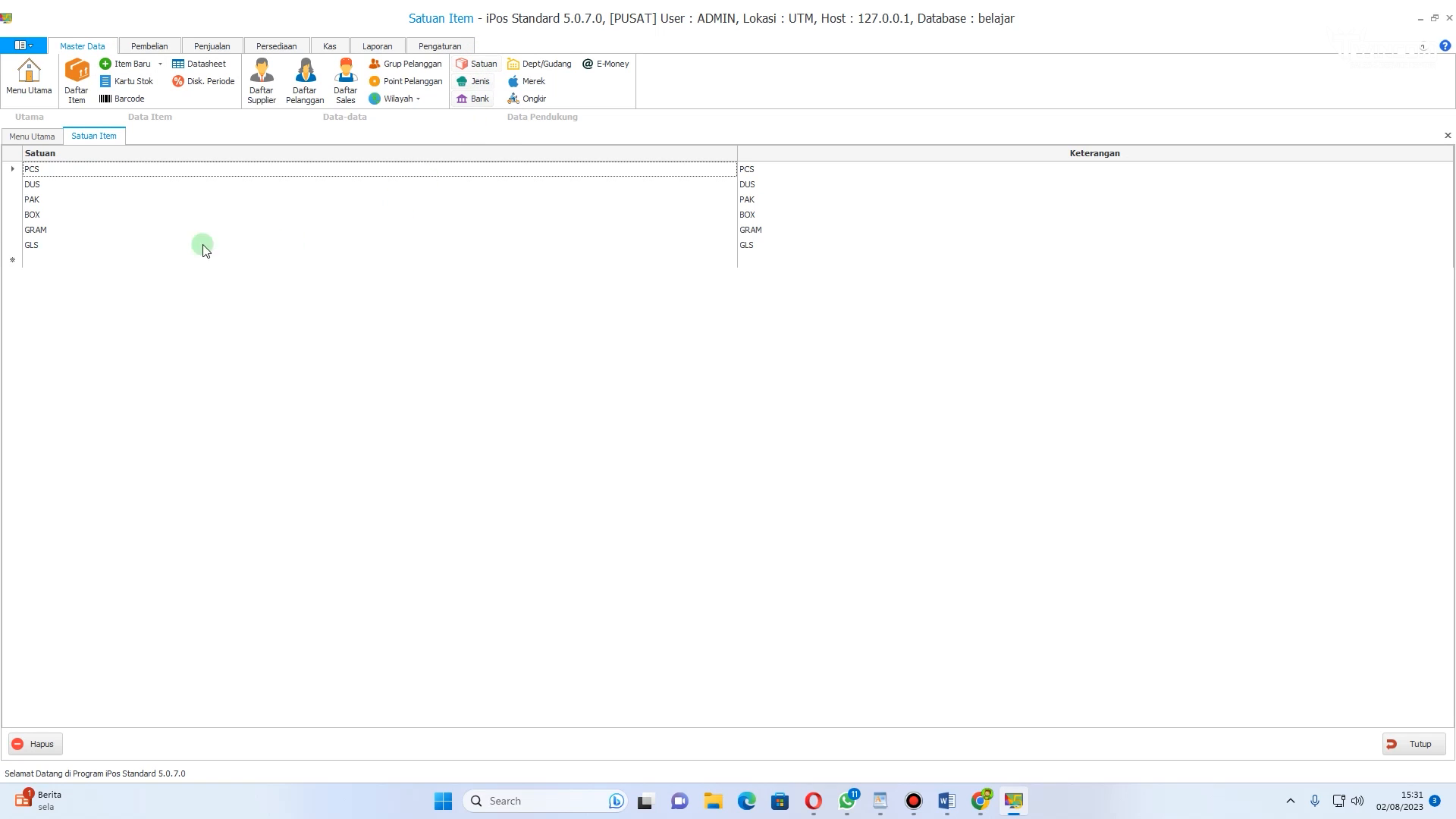
left_click(42, 188)
left_click(39, 200)
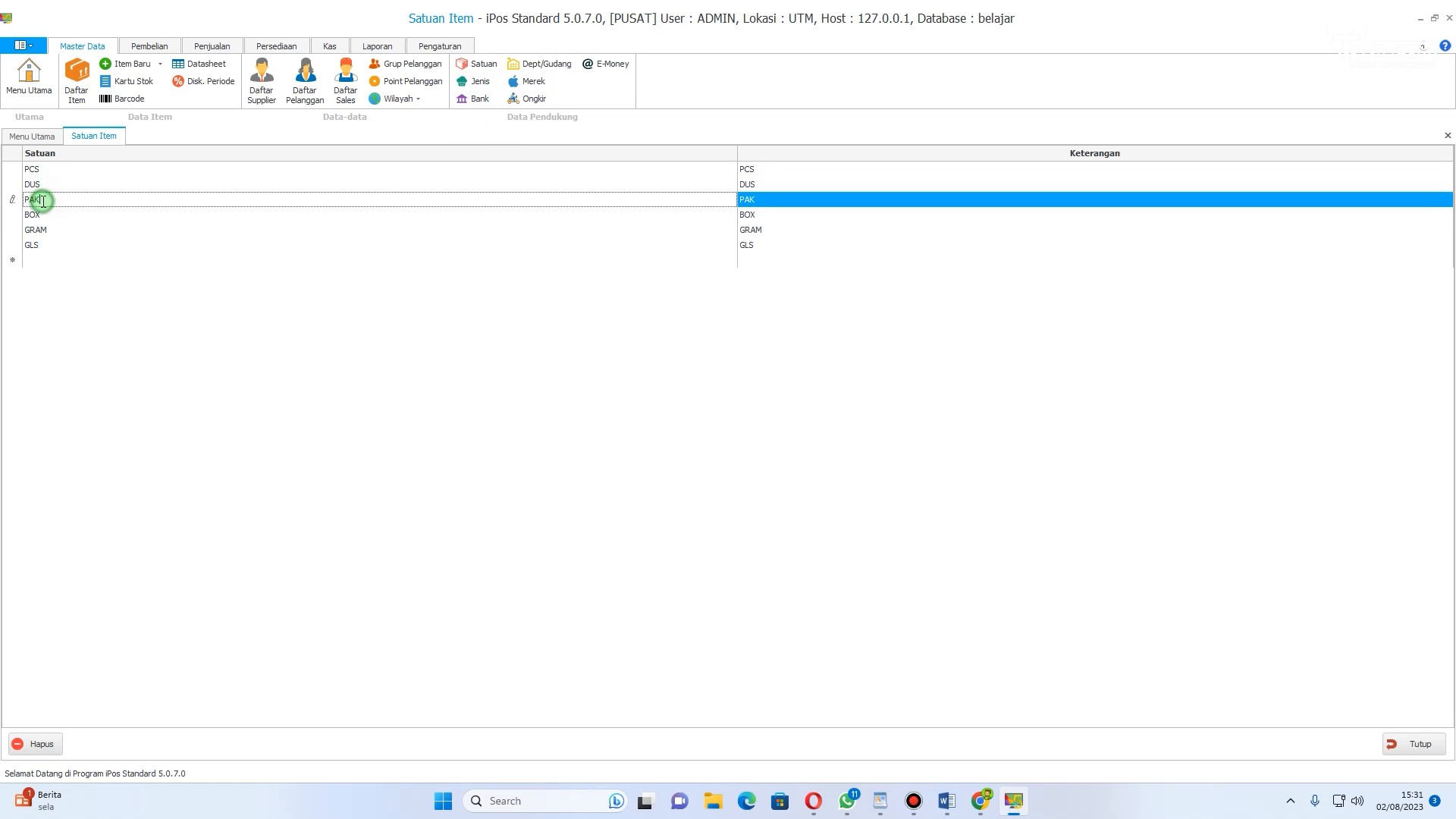
left_click(41, 215)
left_click(44, 230)
left_click(52, 248)
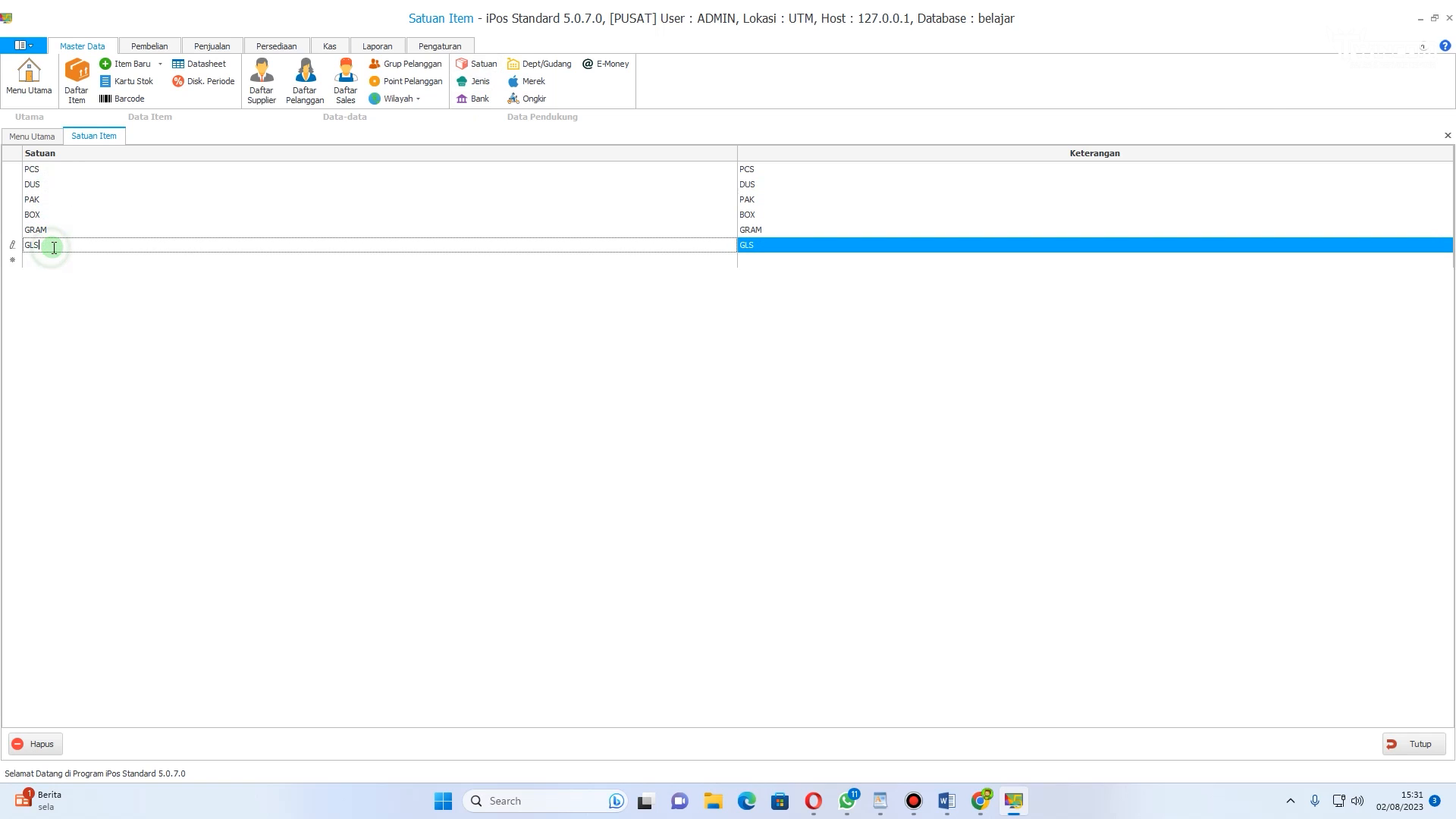
left_click(13, 229)
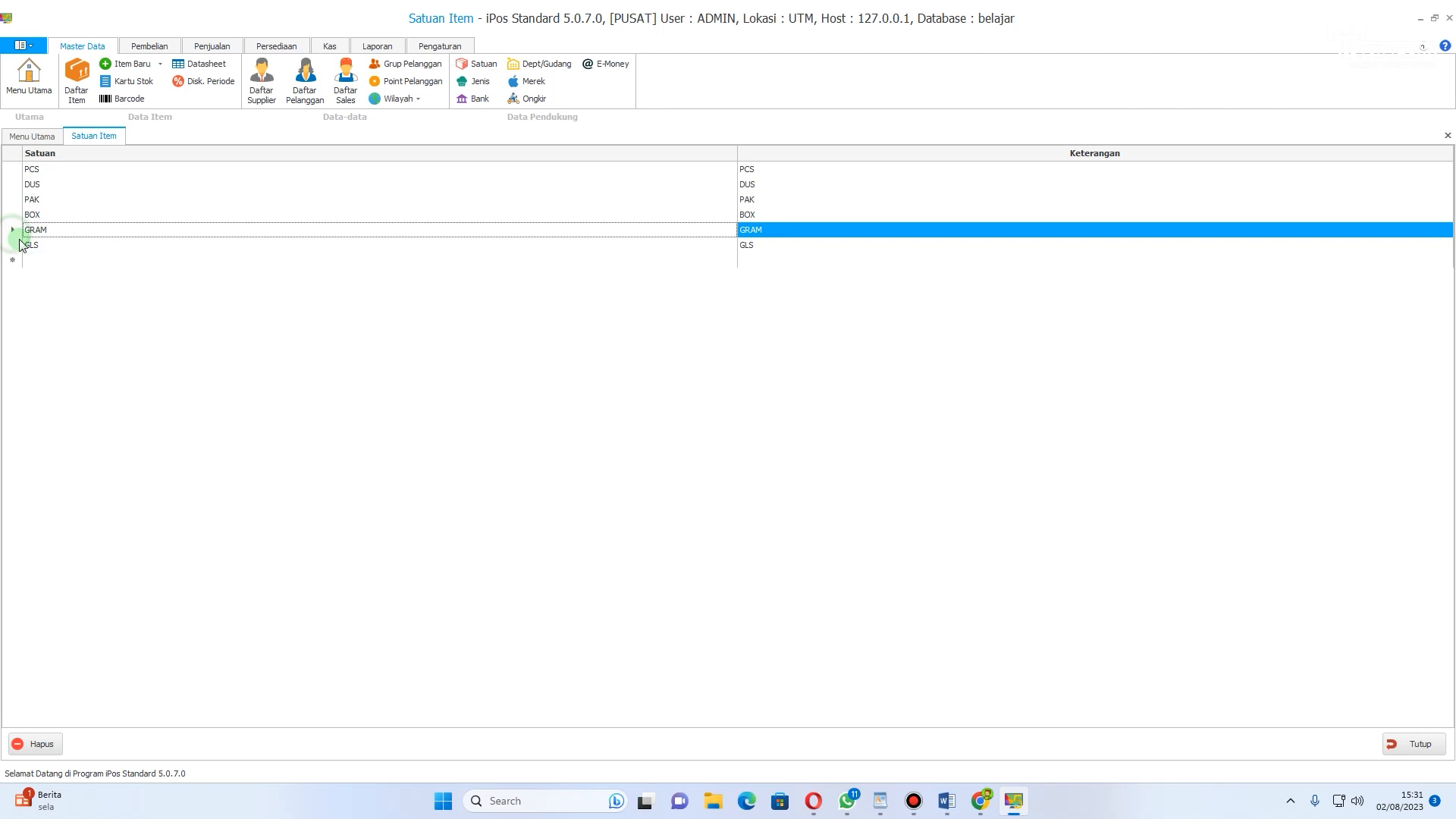
left_click(57, 247)
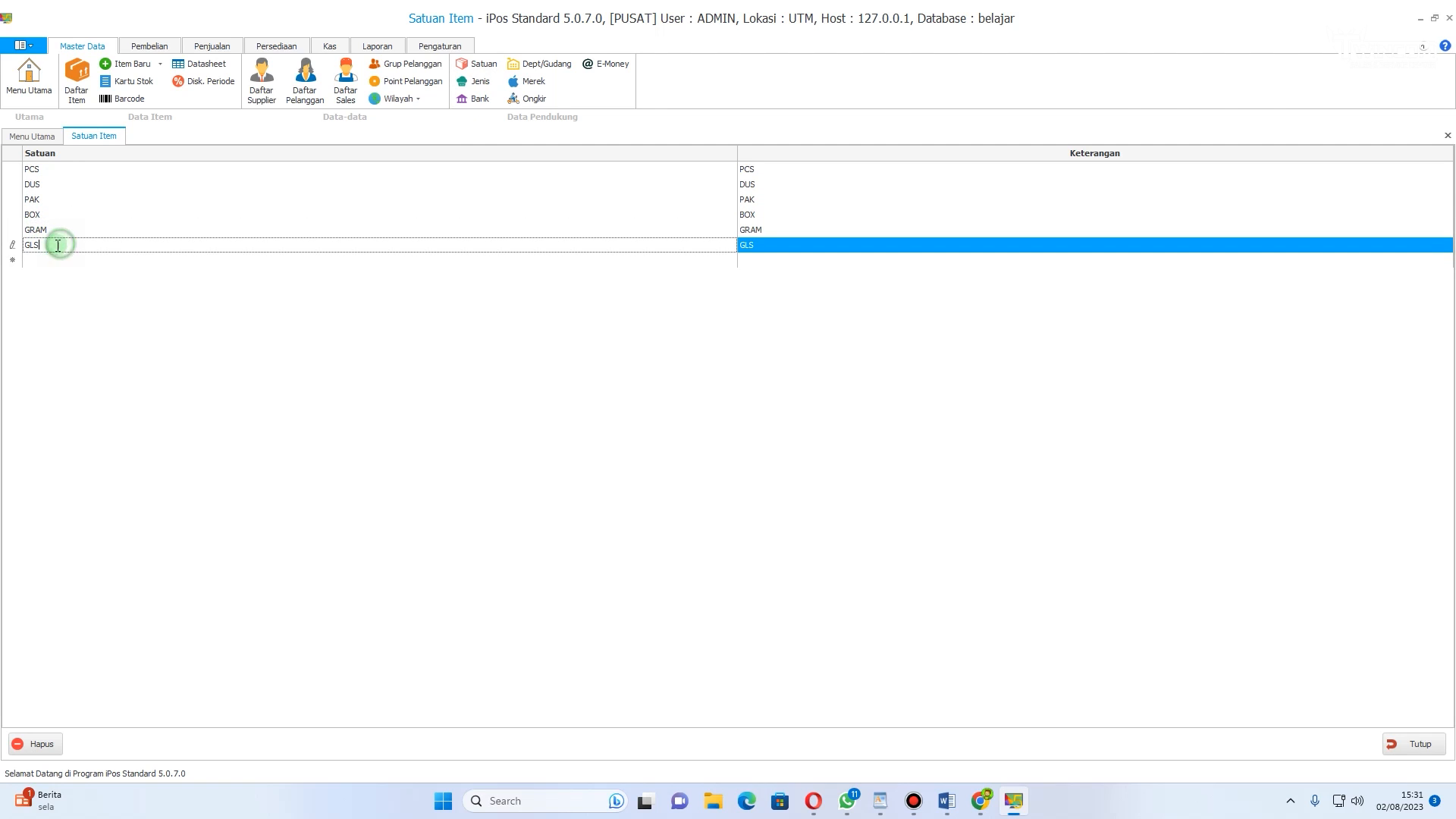
left_click(12, 230)
right_click(13, 234)
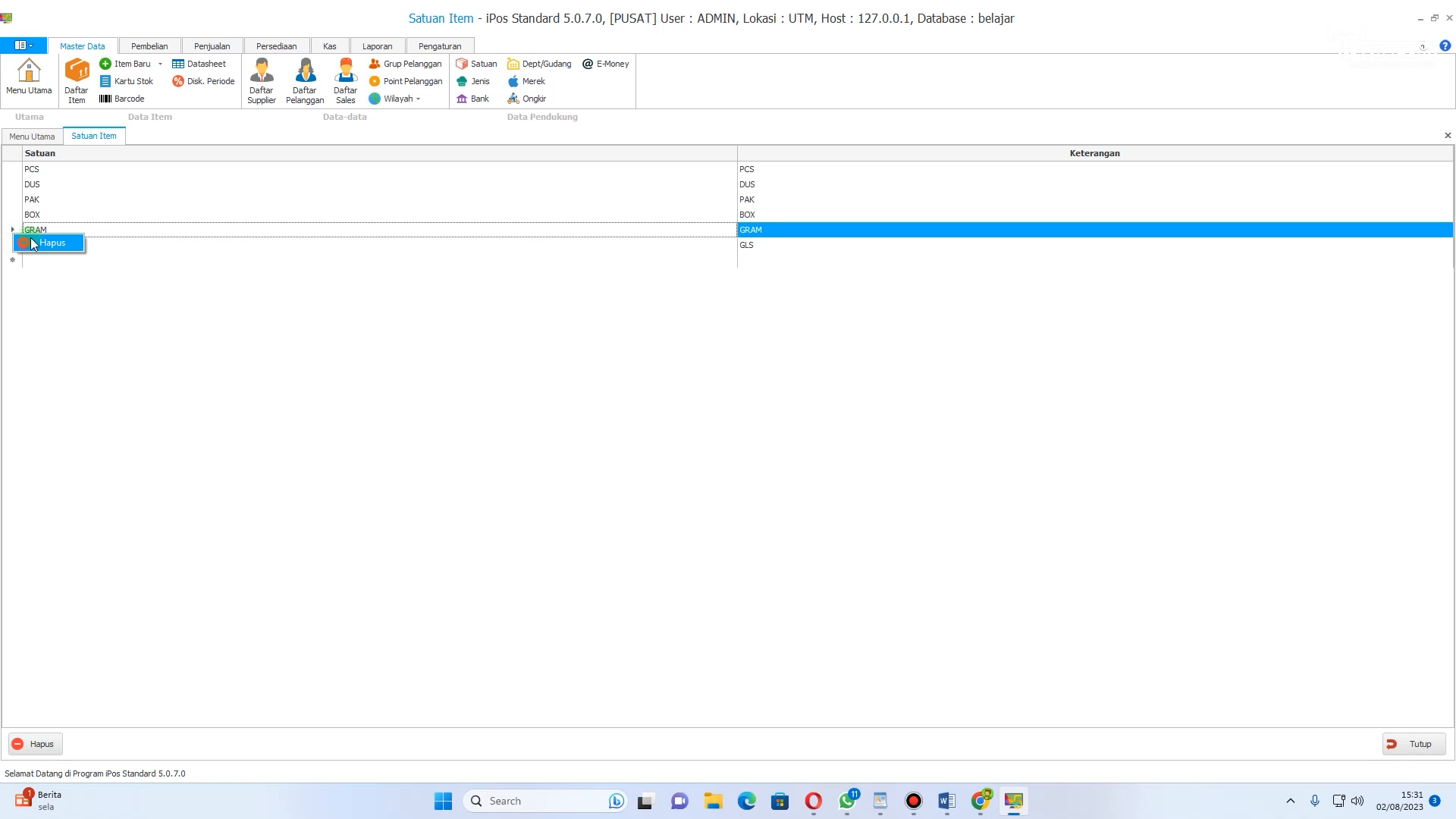
left_click(46, 243)
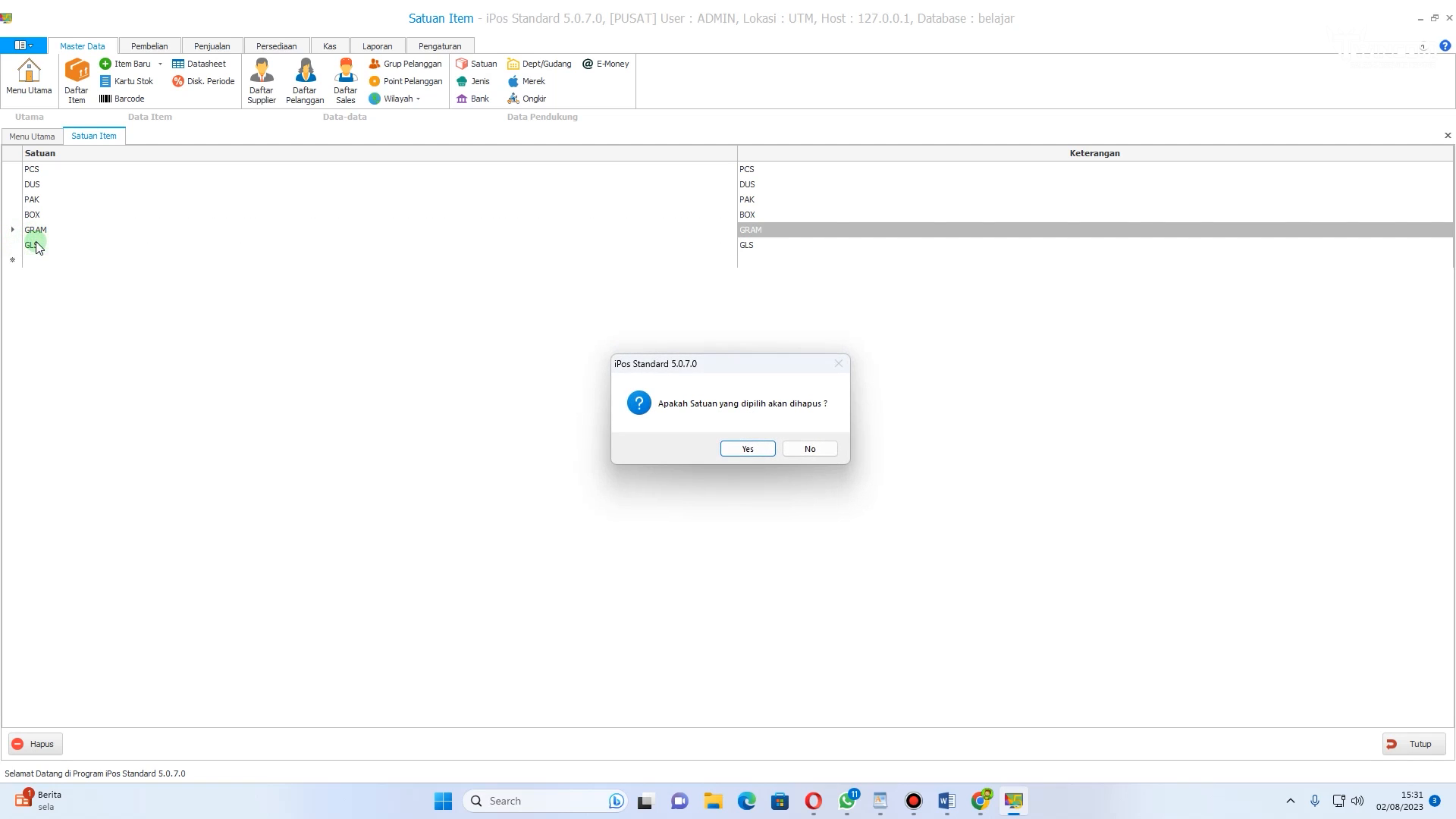
left_click(749, 447)
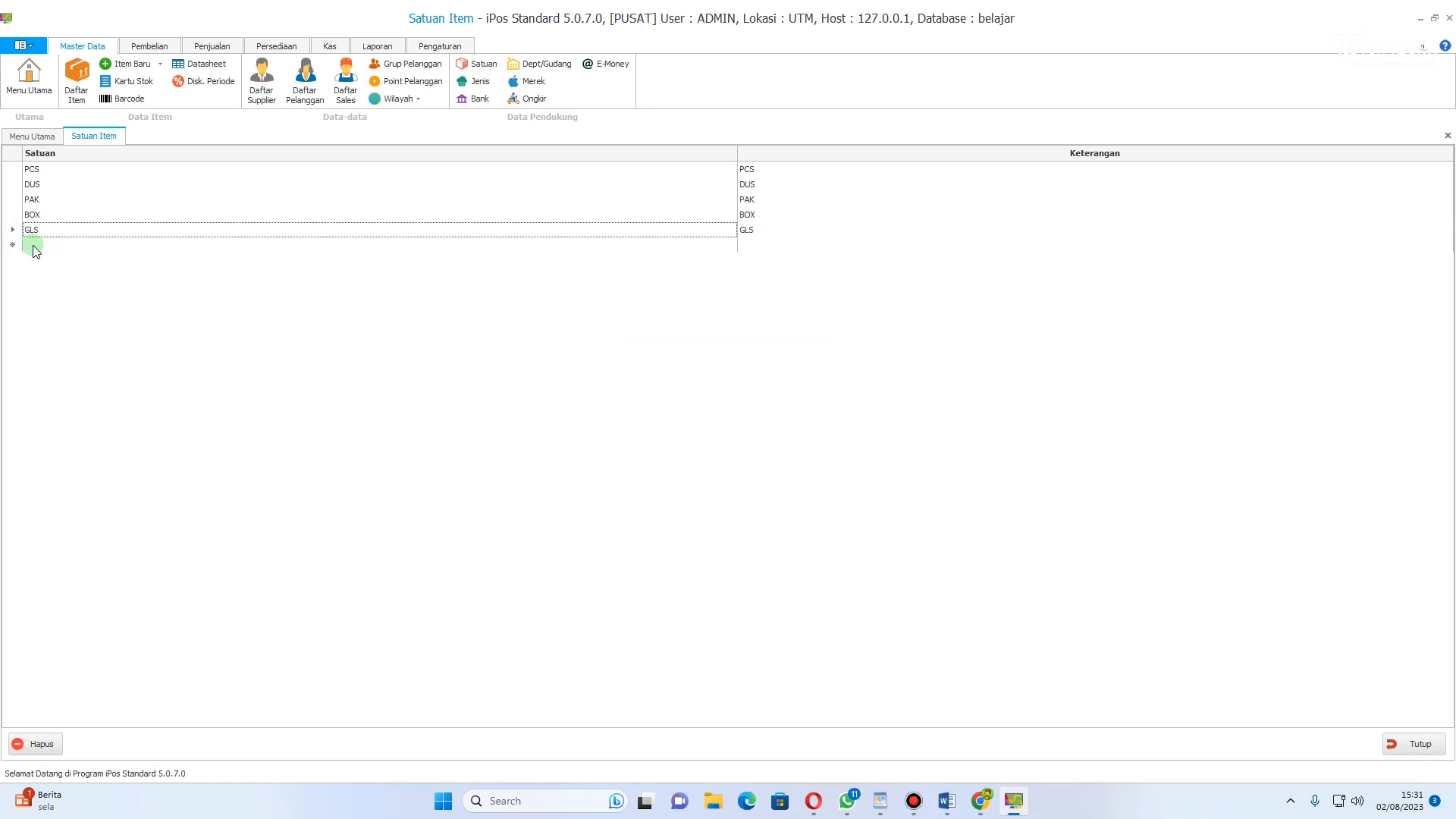
Step: Add a new item unit KG with description KG and close the units list
left_click(11, 218)
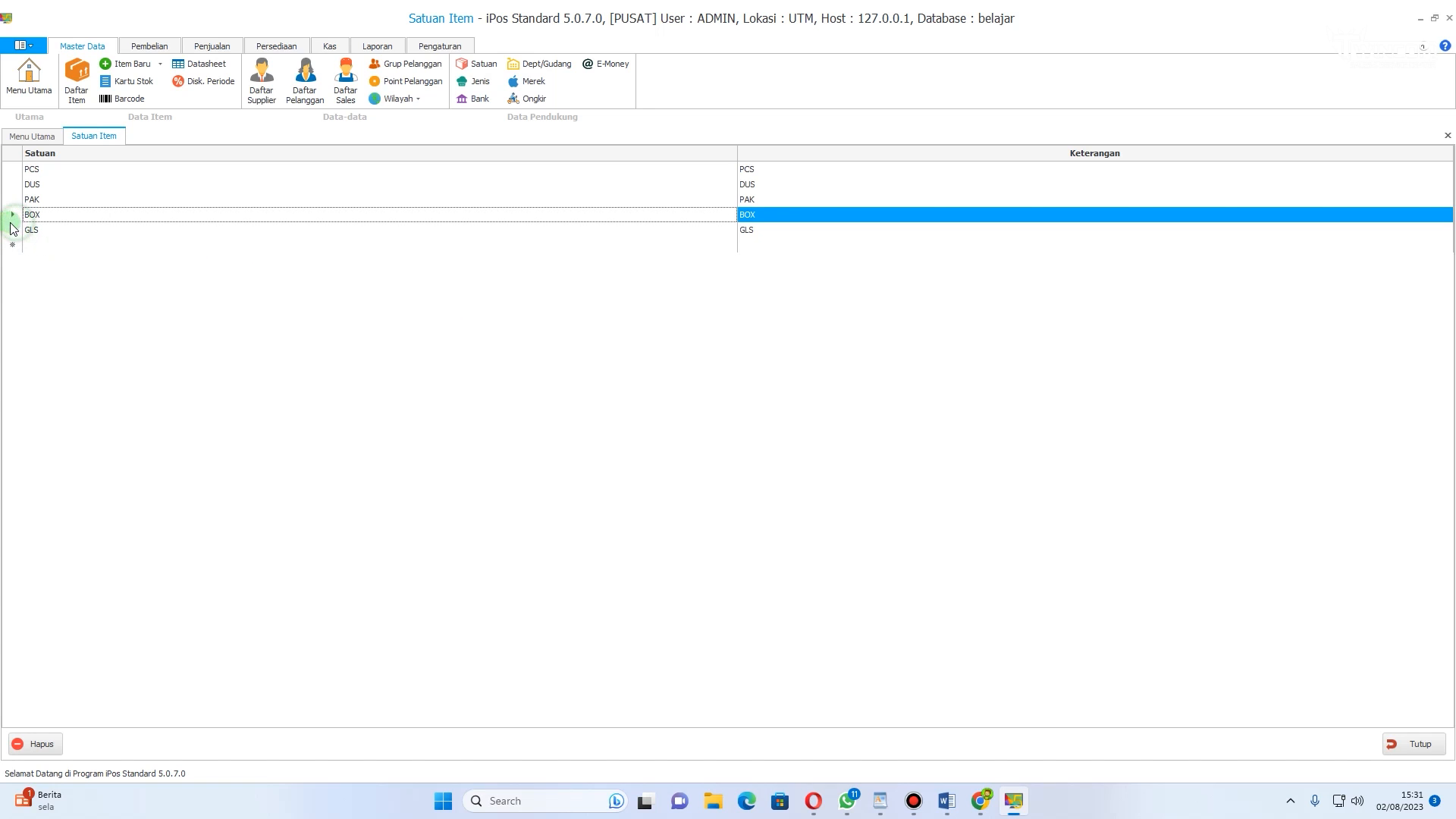
left_click(12, 228)
left_click(33, 243)
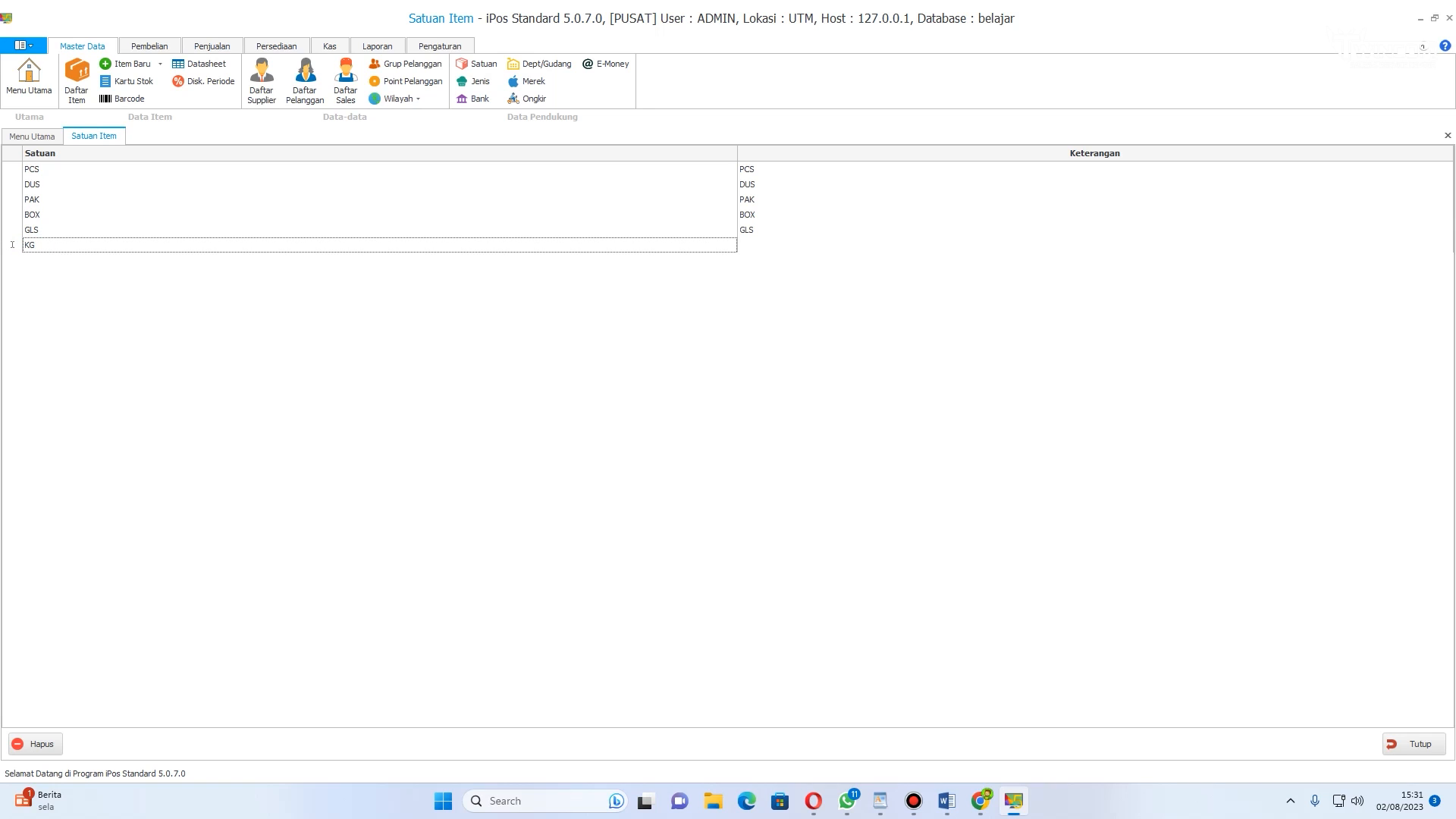
key("Tab")
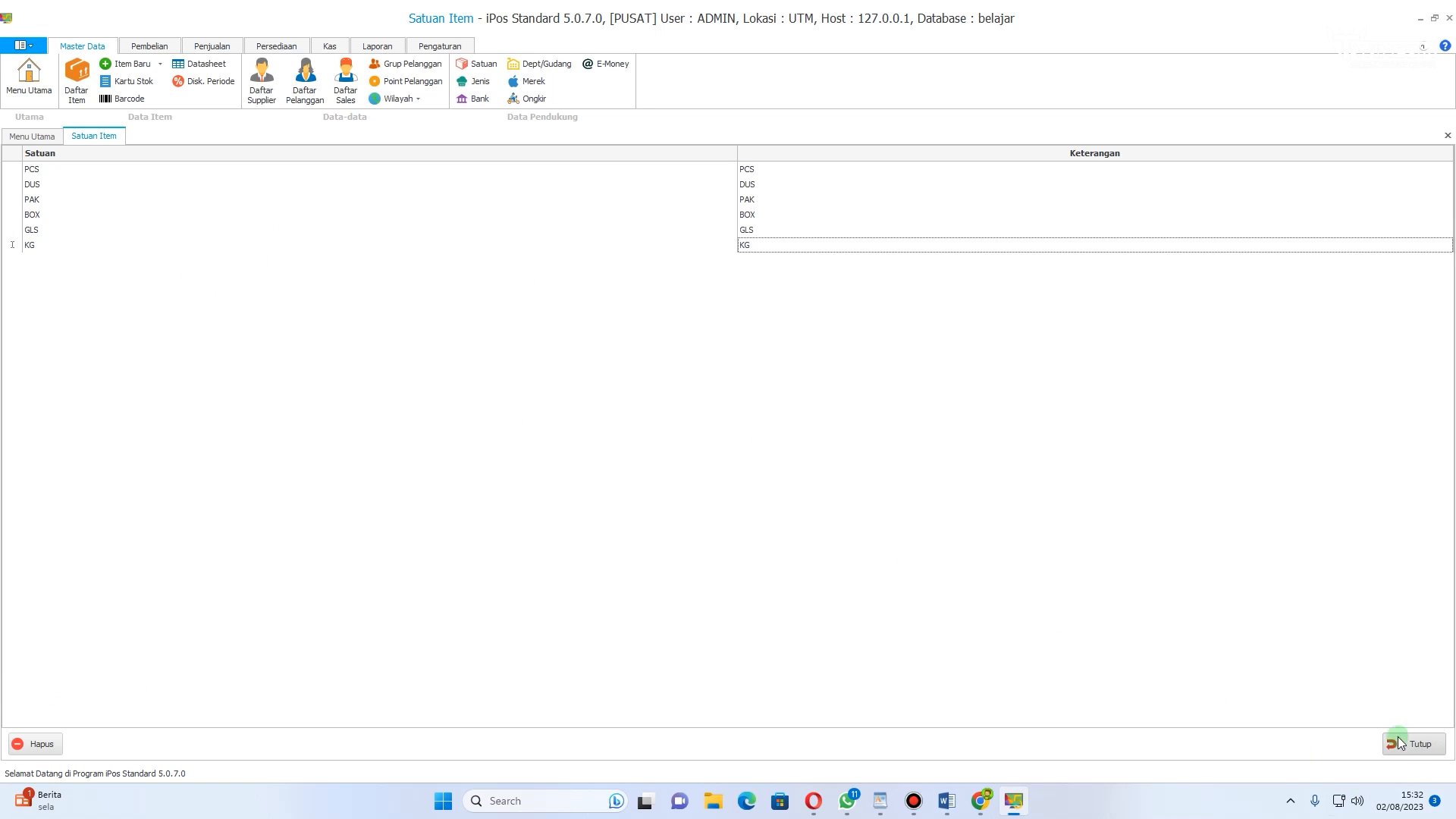
left_click(1422, 744)
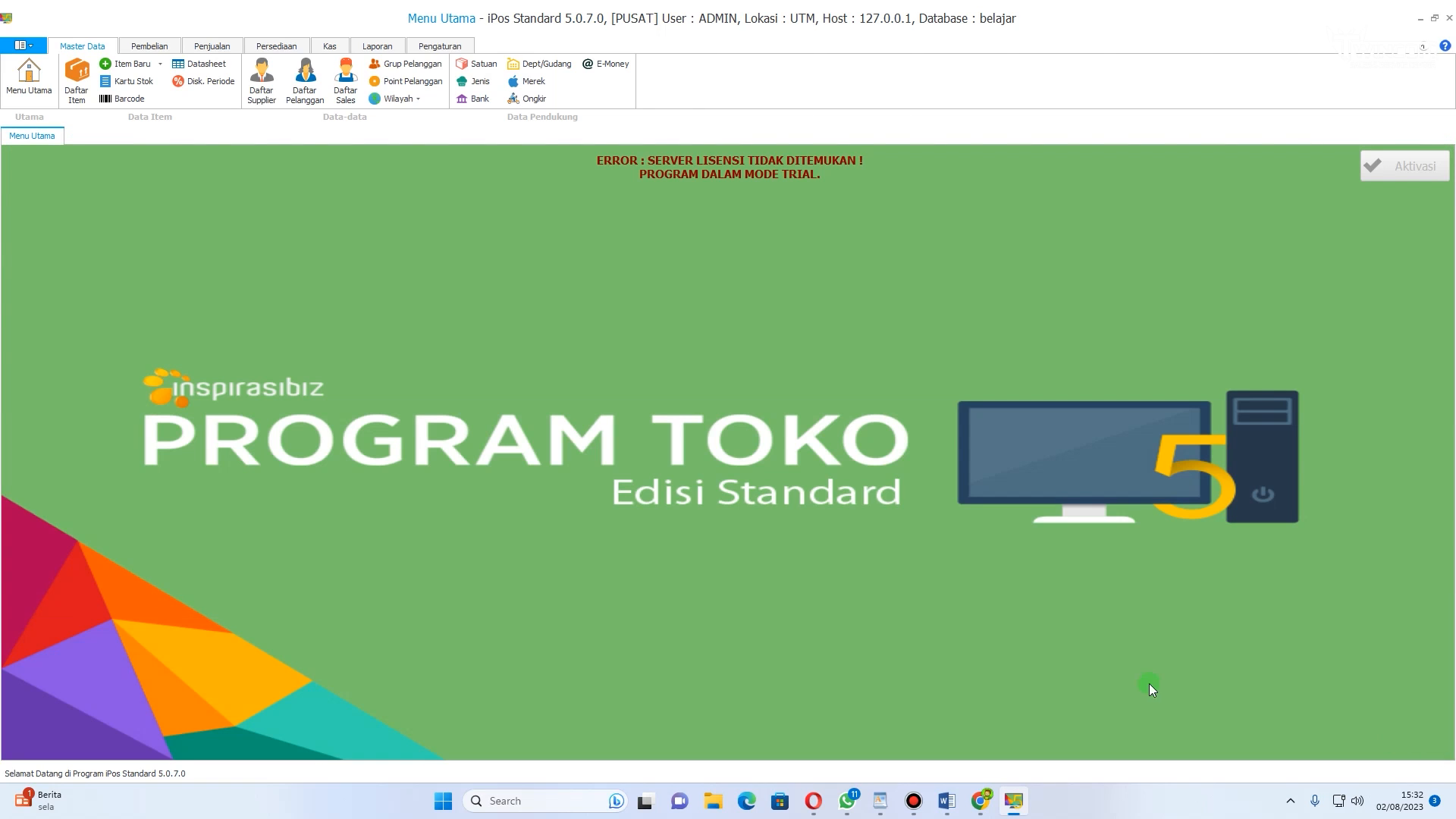
Step: Open the item types list, delete the OBAT type, and close the list
left_click(483, 83)
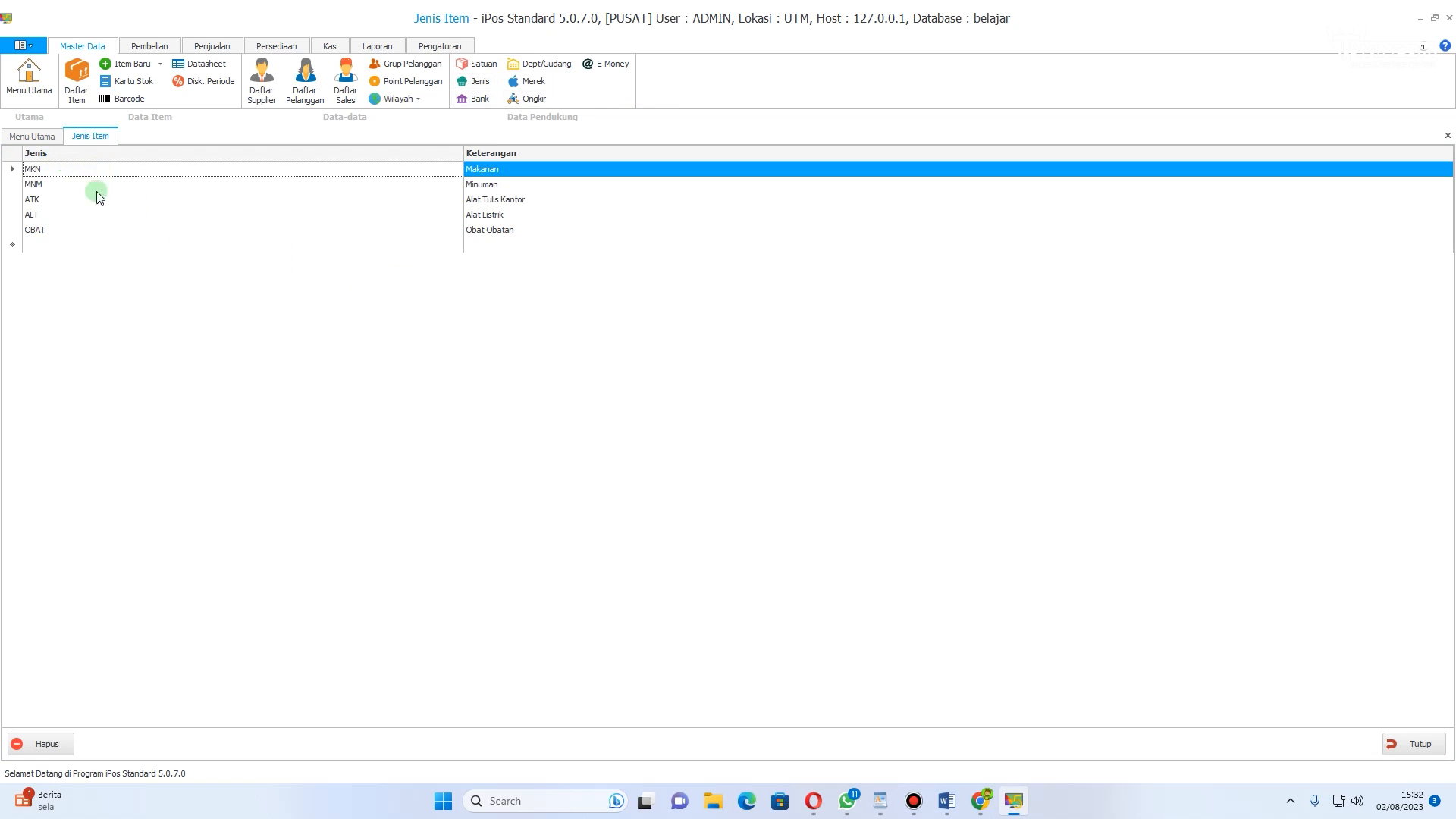
left_click(12, 184)
left_click(12, 199)
left_click(13, 214)
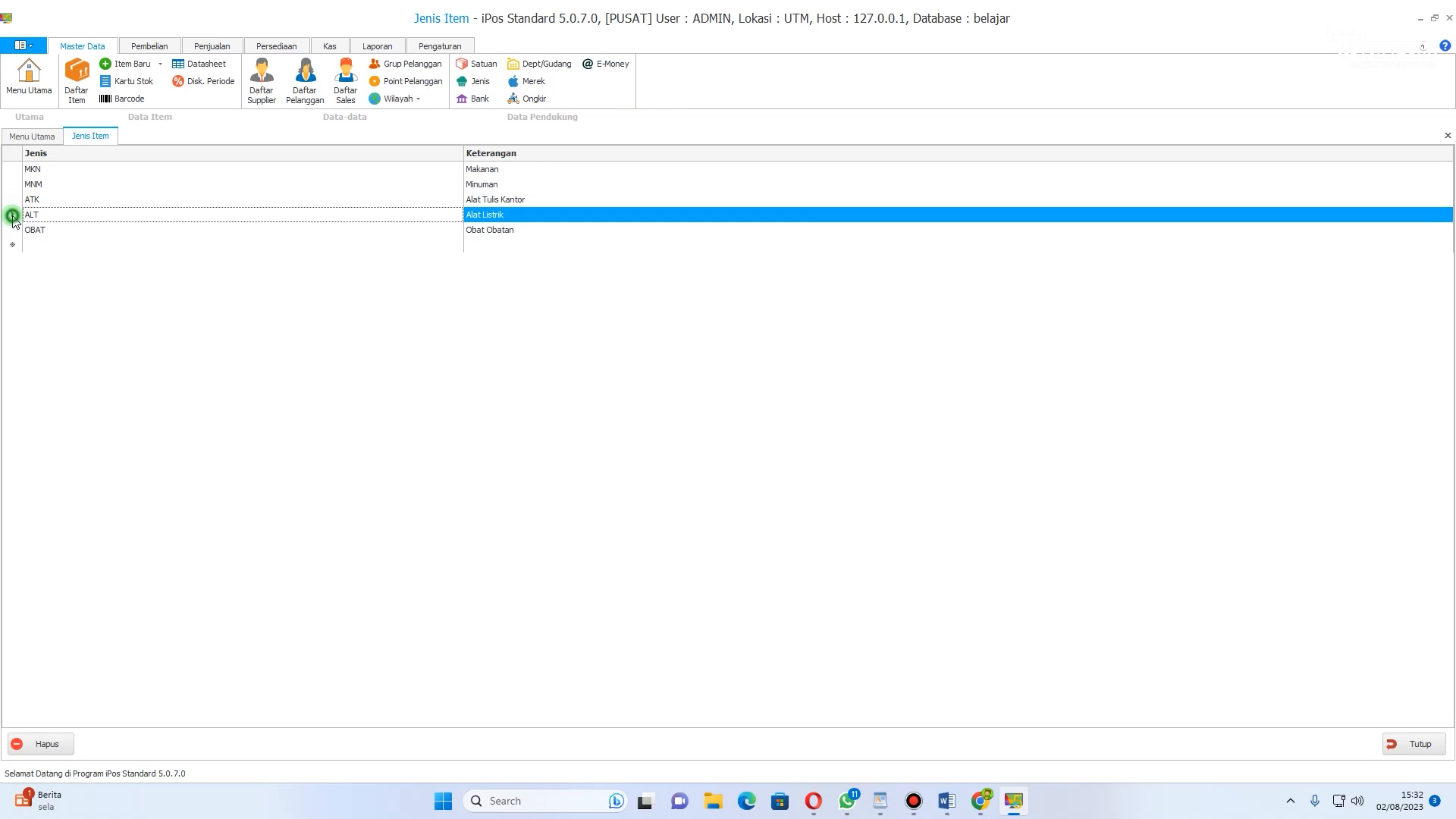
left_click(14, 228)
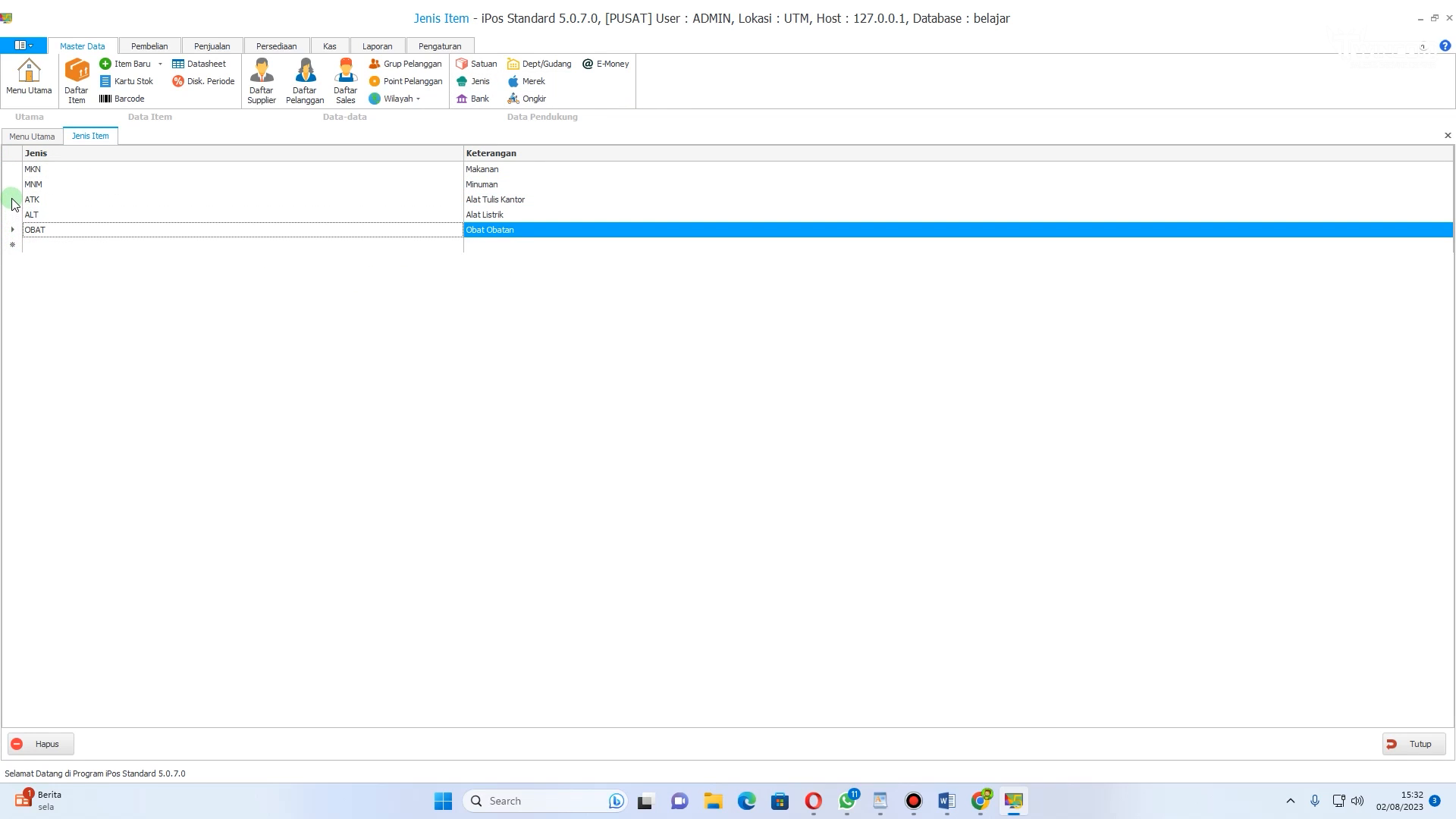
left_click(13, 214)
left_click(14, 229)
right_click(15, 235)
left_click(47, 237)
left_click(743, 448)
left_click(95, 225)
left_click(48, 184)
left_click(60, 225)
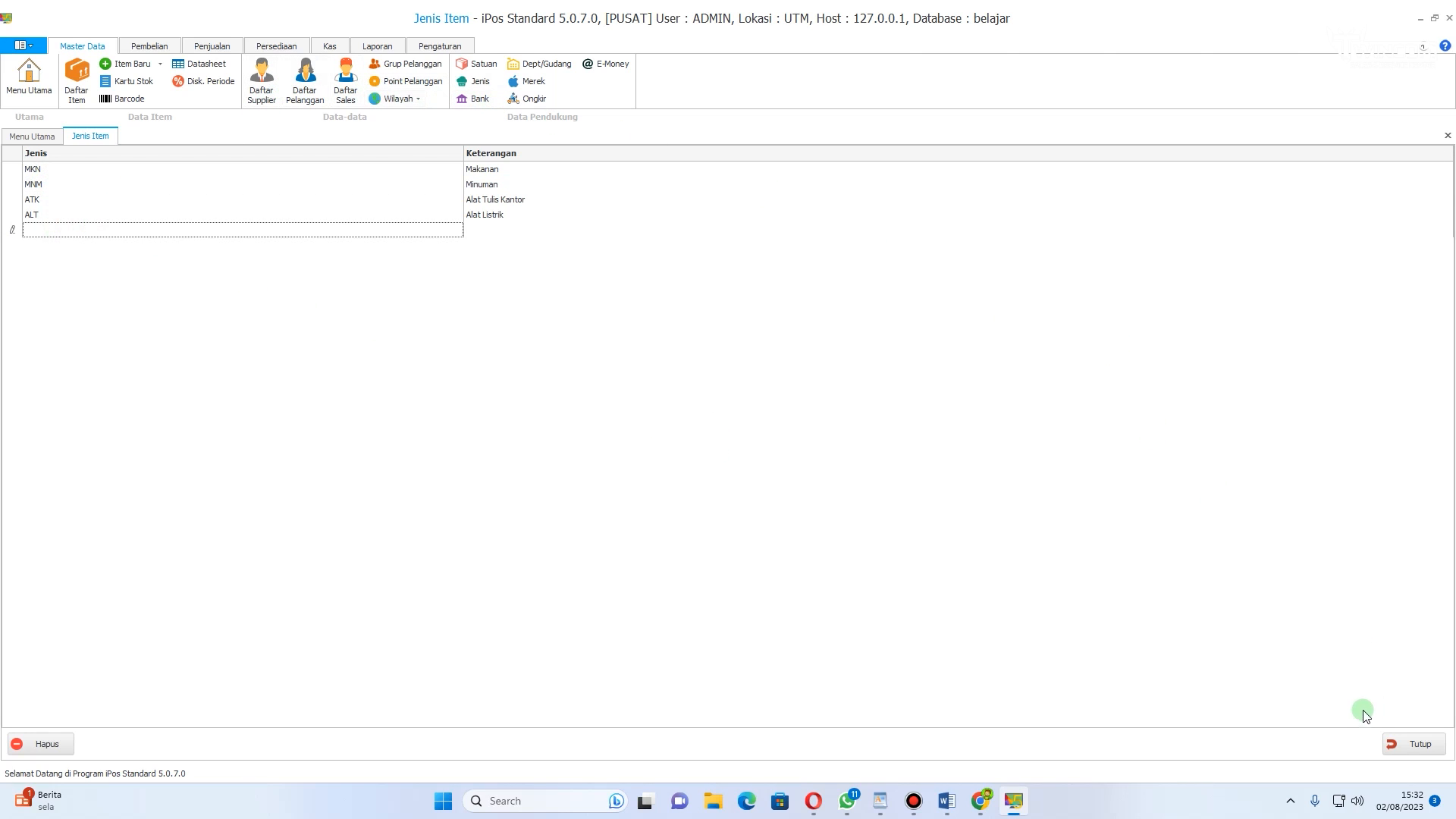
left_click(1398, 744)
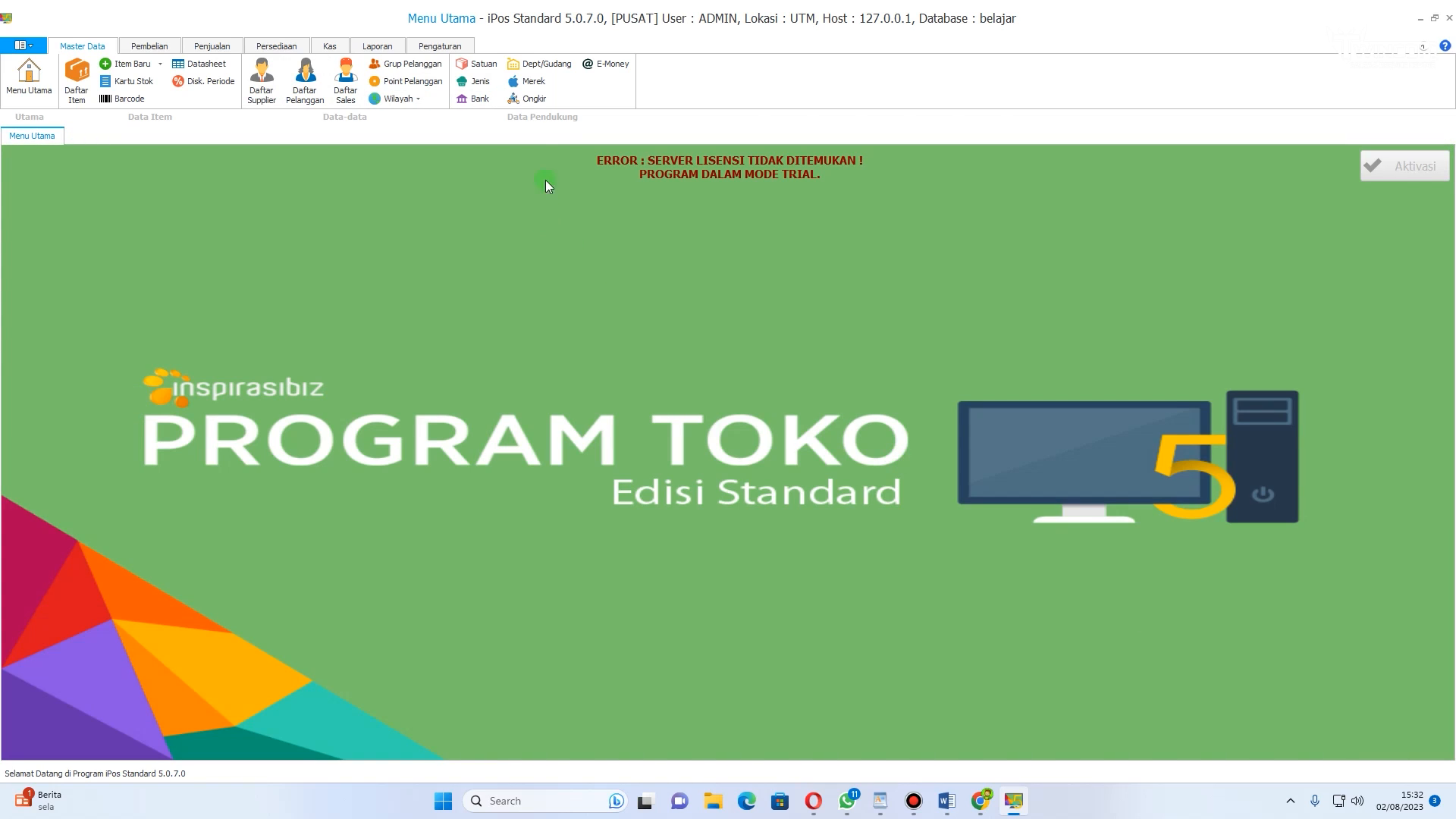
Step: Open the item brands list and close it without changes
left_click(528, 81)
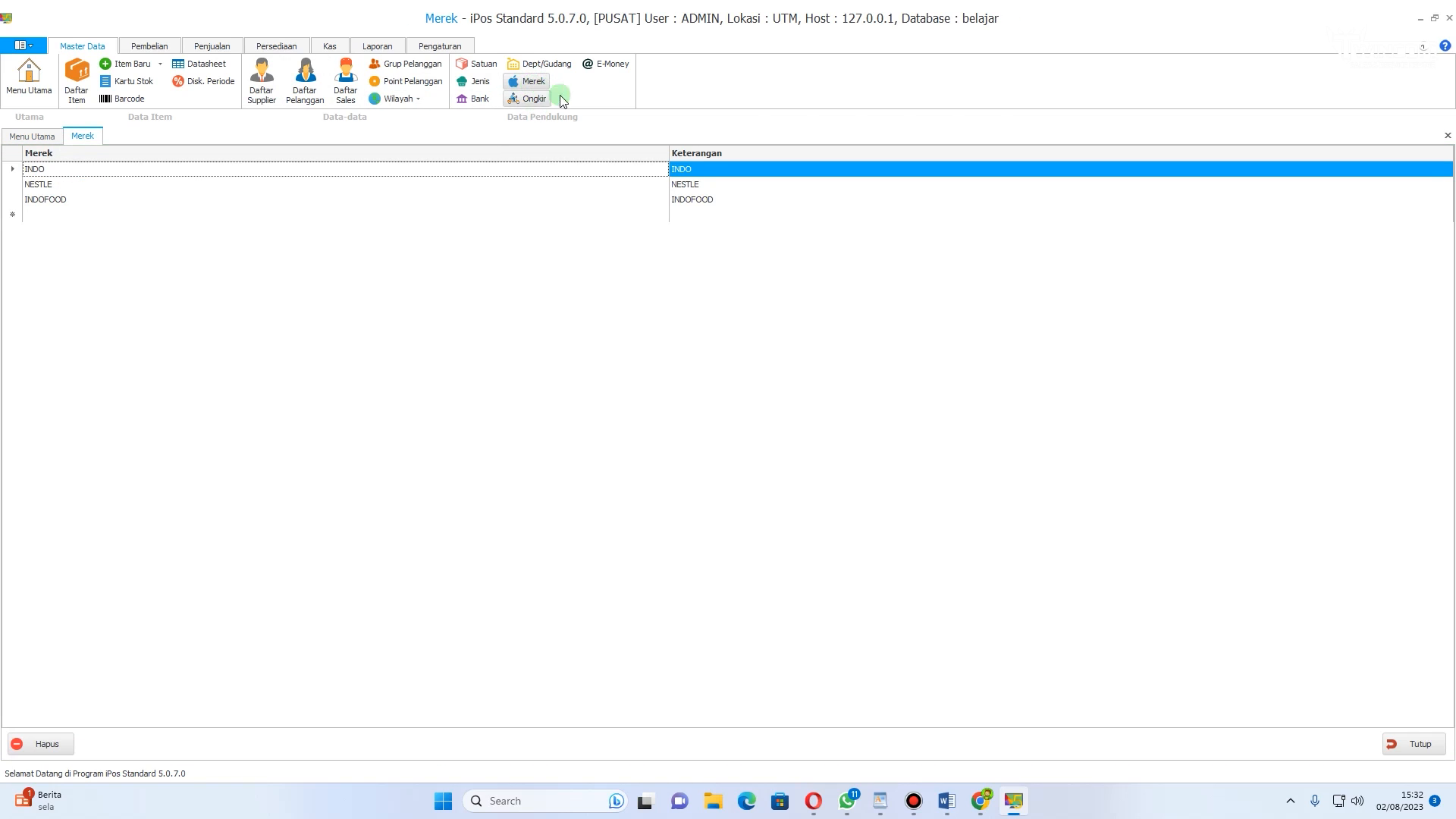
left_click(42, 214)
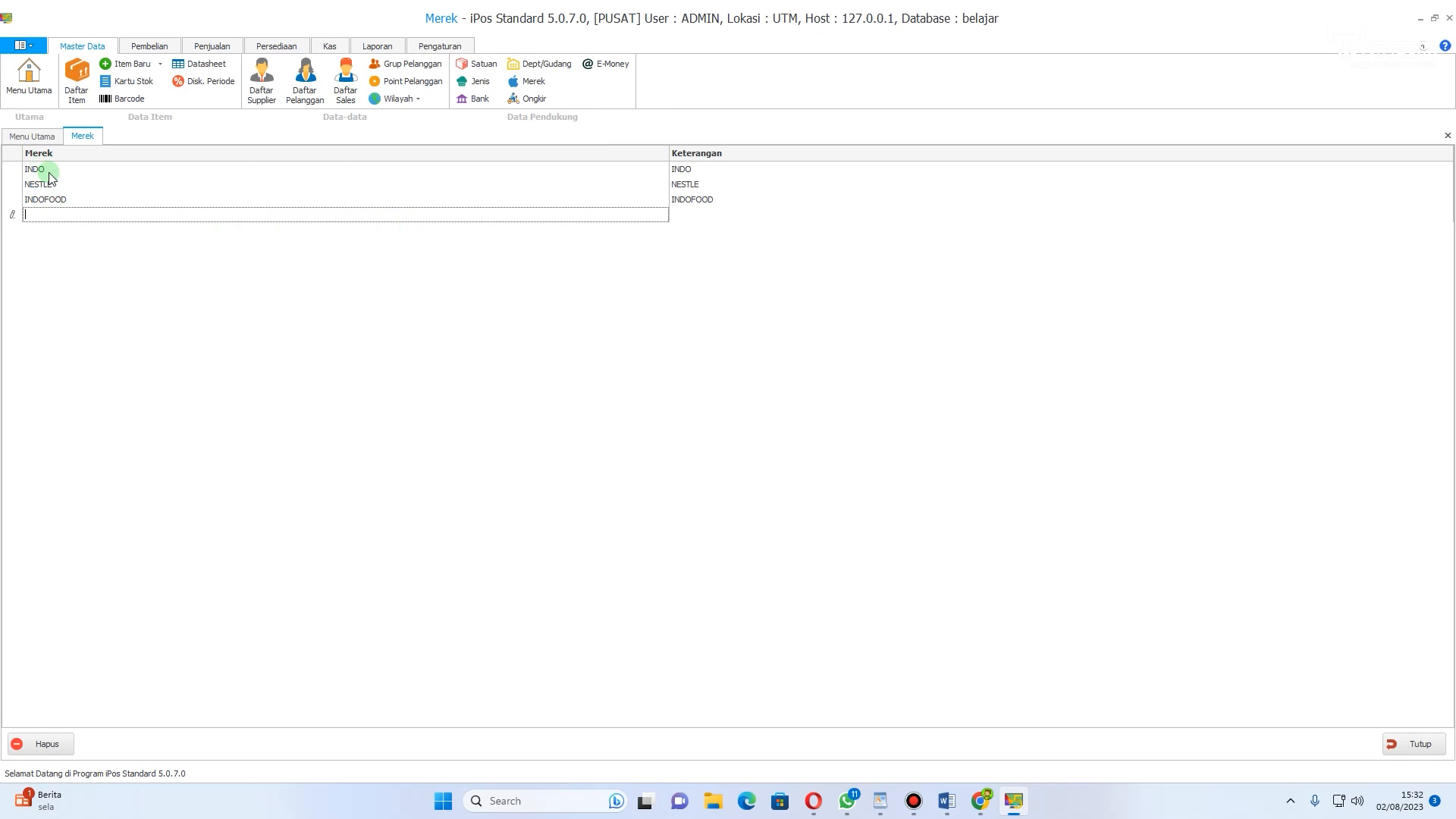
left_click(681, 215)
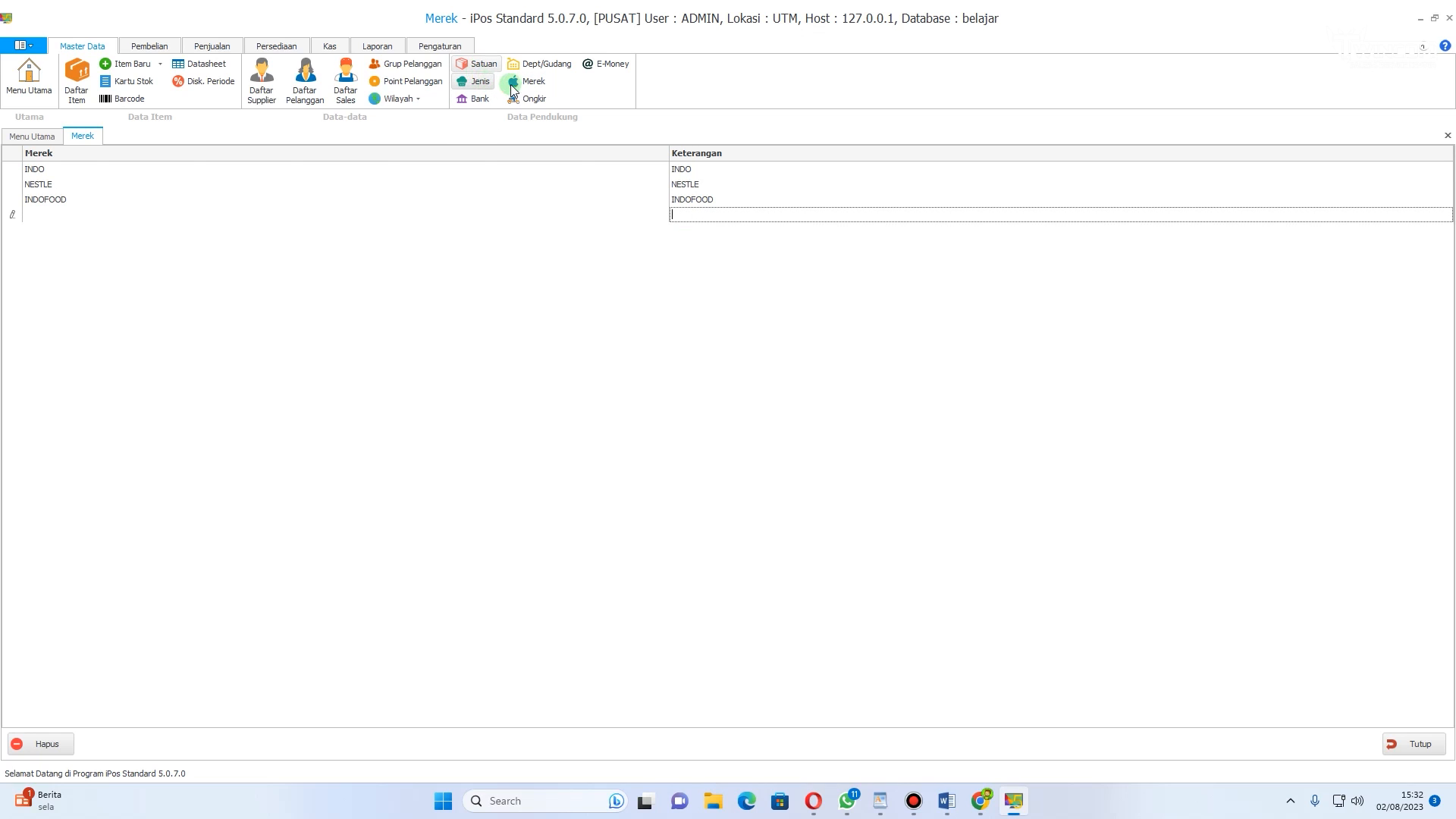
left_click(1433, 744)
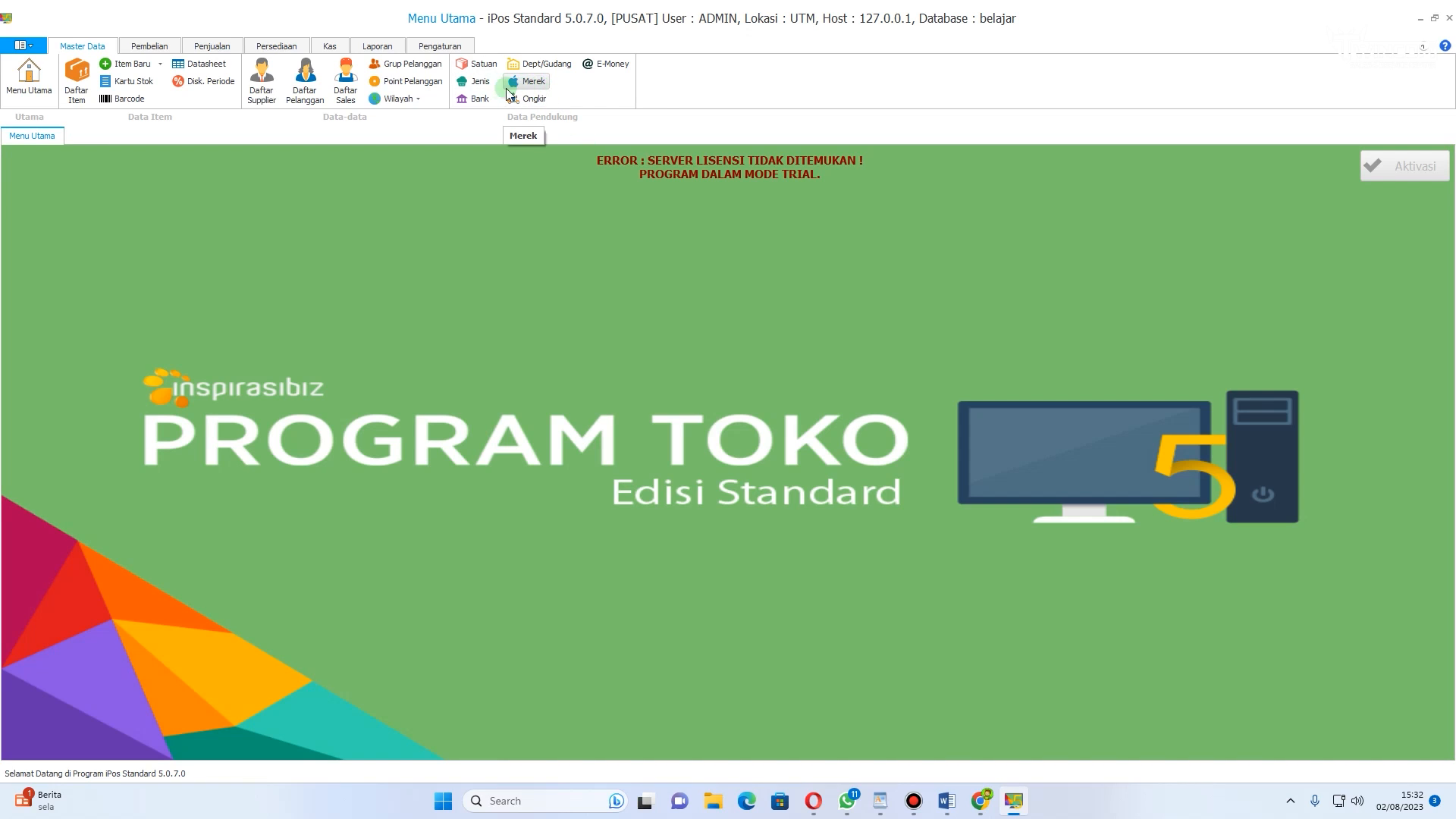
Step: Add a new supplier named INDO GROSIR, save it, and close the supplier forms
left_click(268, 100)
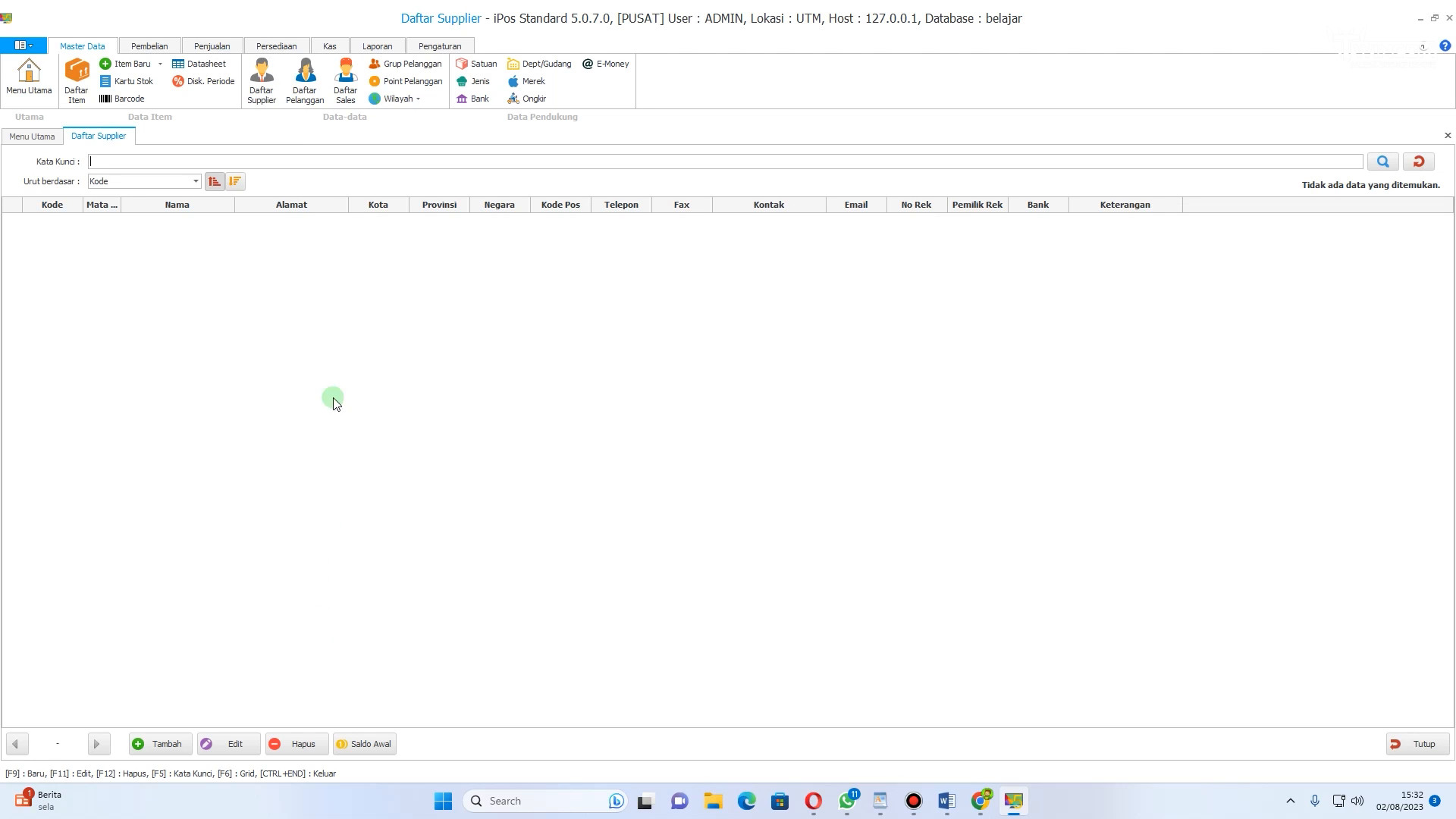
left_click(167, 747)
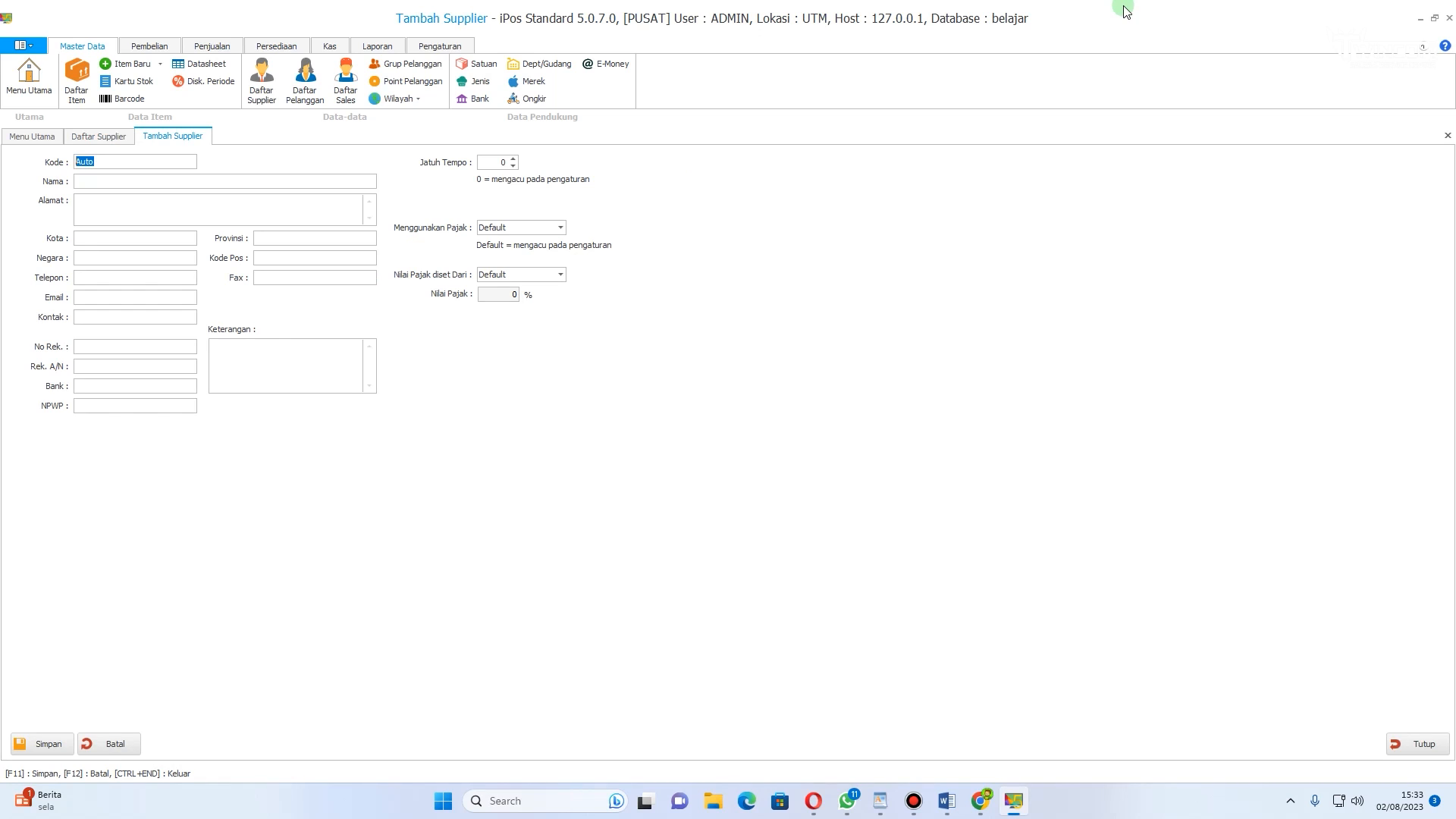
left_click(129, 178)
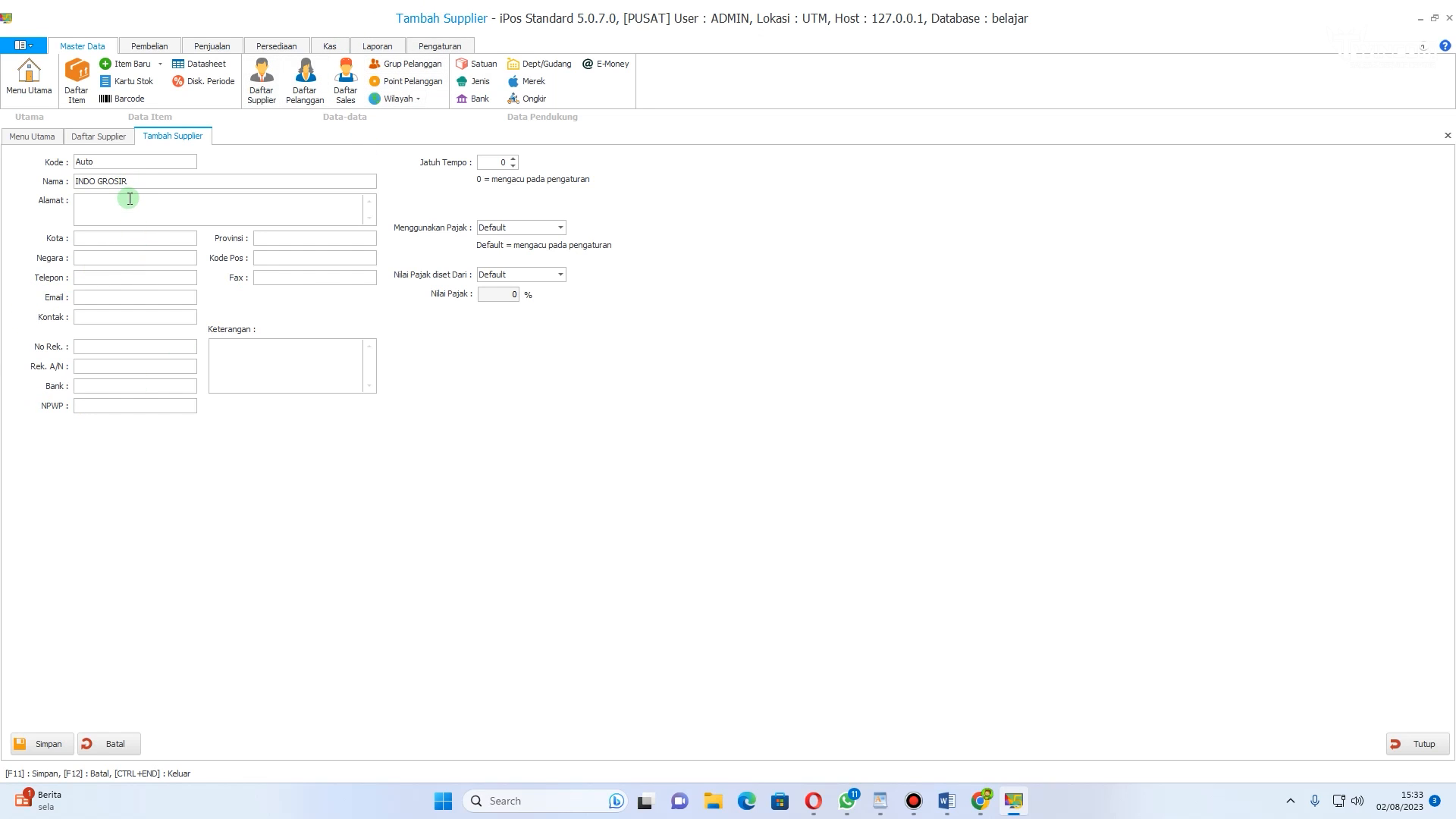
left_click(151, 262)
left_click(148, 279)
left_click(43, 755)
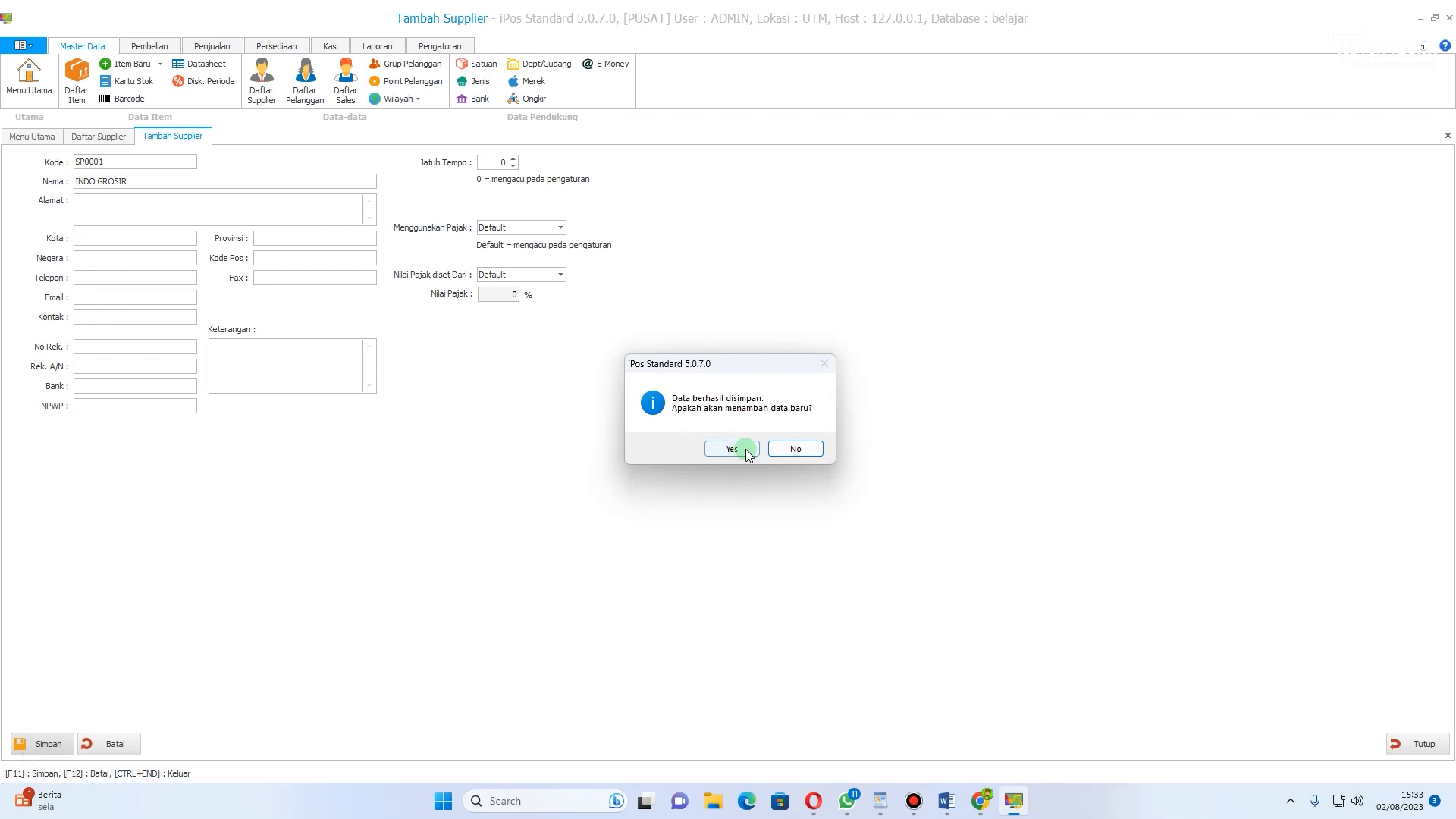
left_click(747, 452)
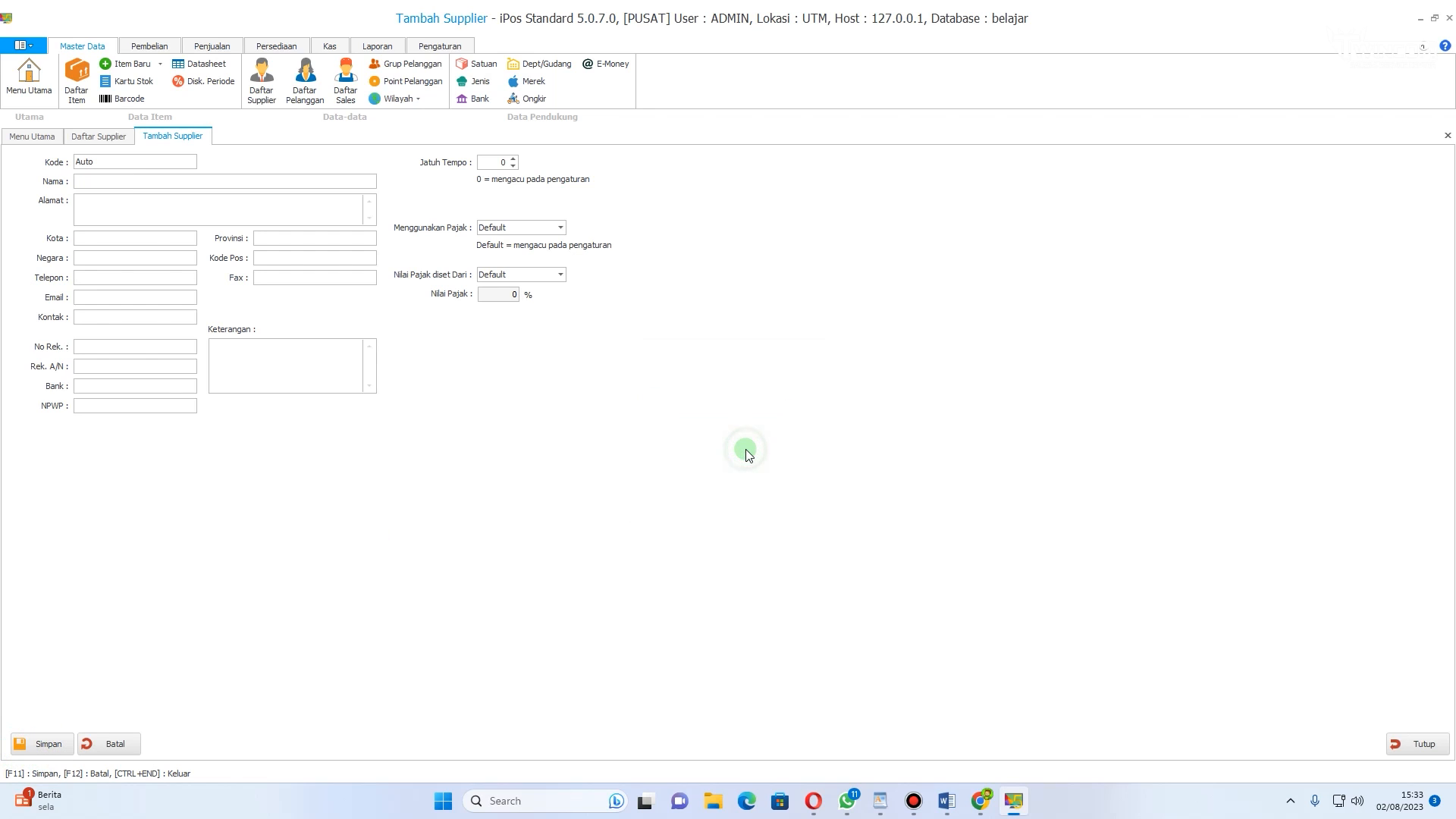
left_click(1412, 747)
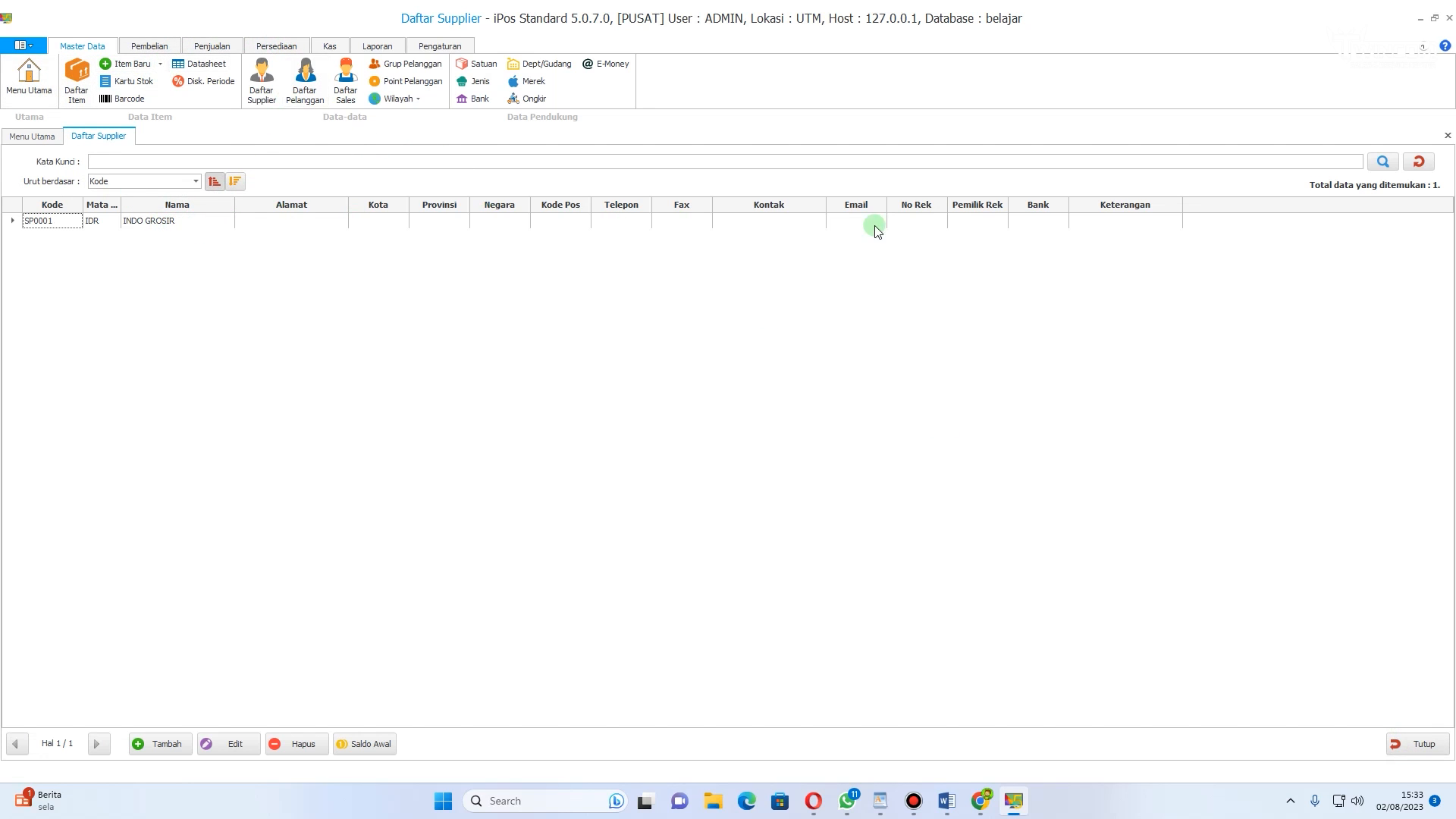
left_click(1416, 744)
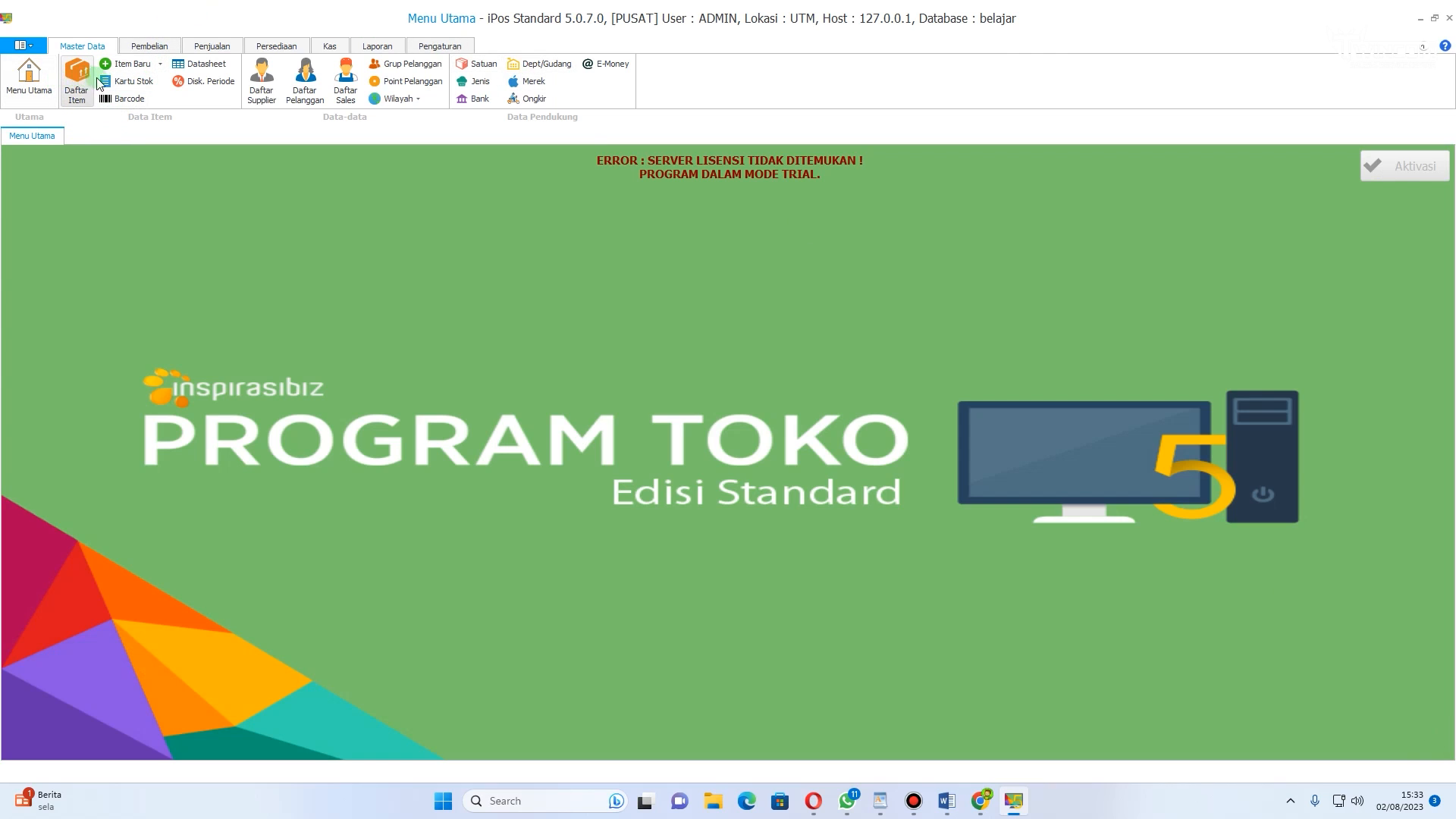
Step: Start a new item in the item list with code 123 and name MIE SEDAP GORENG
left_click(76, 85)
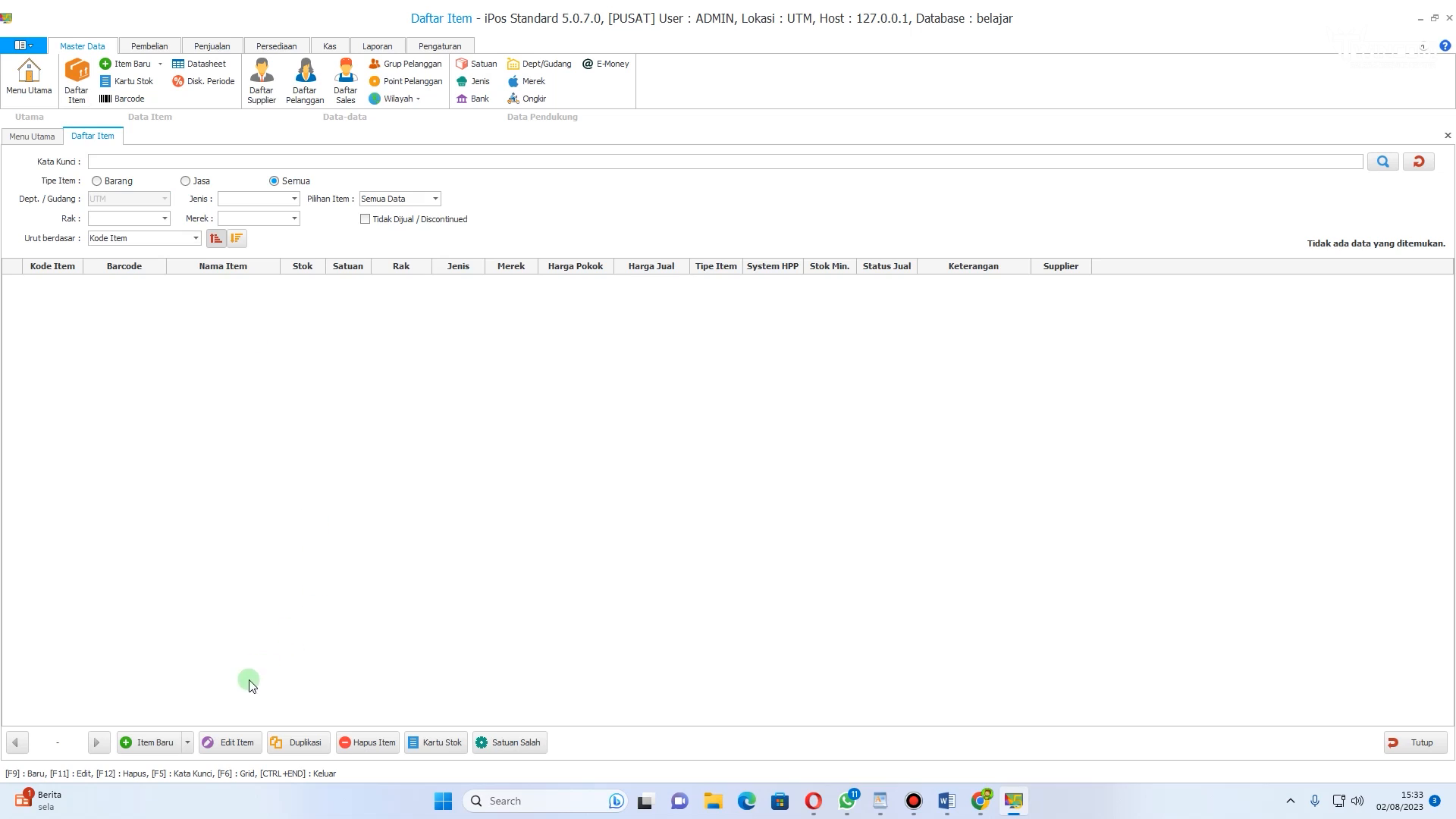
left_click(152, 747)
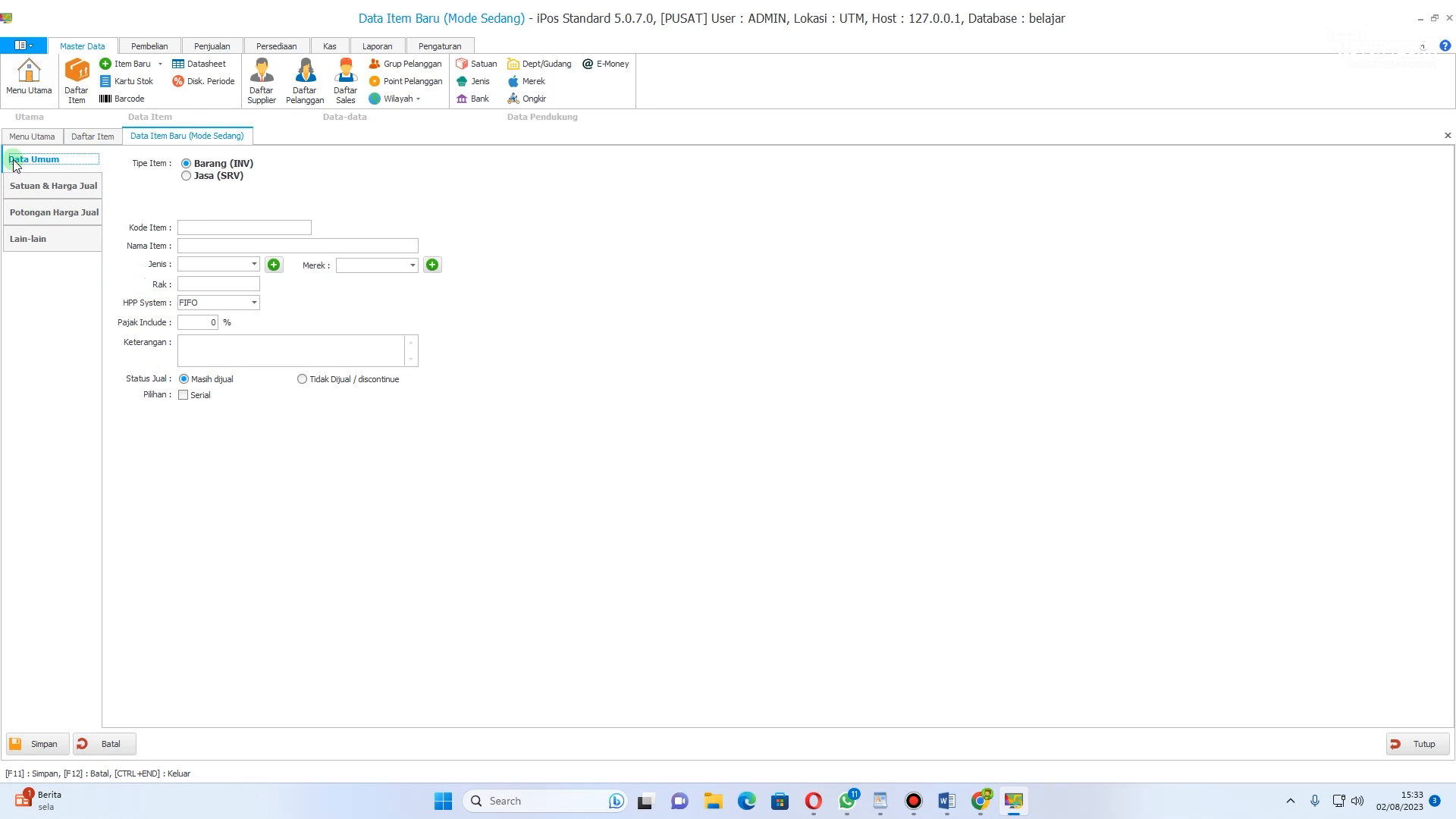
left_click(222, 229)
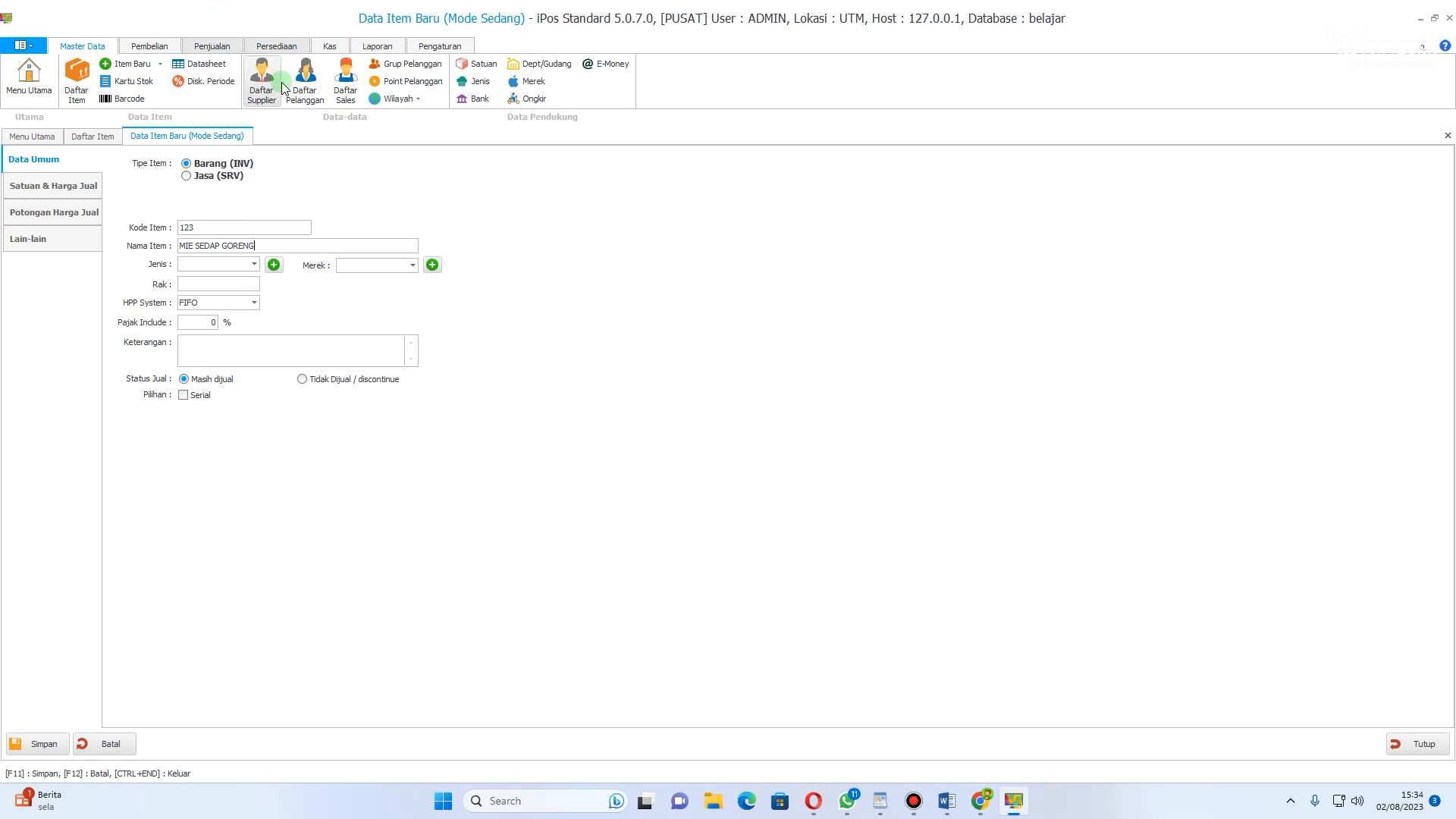
left_click(278, 245)
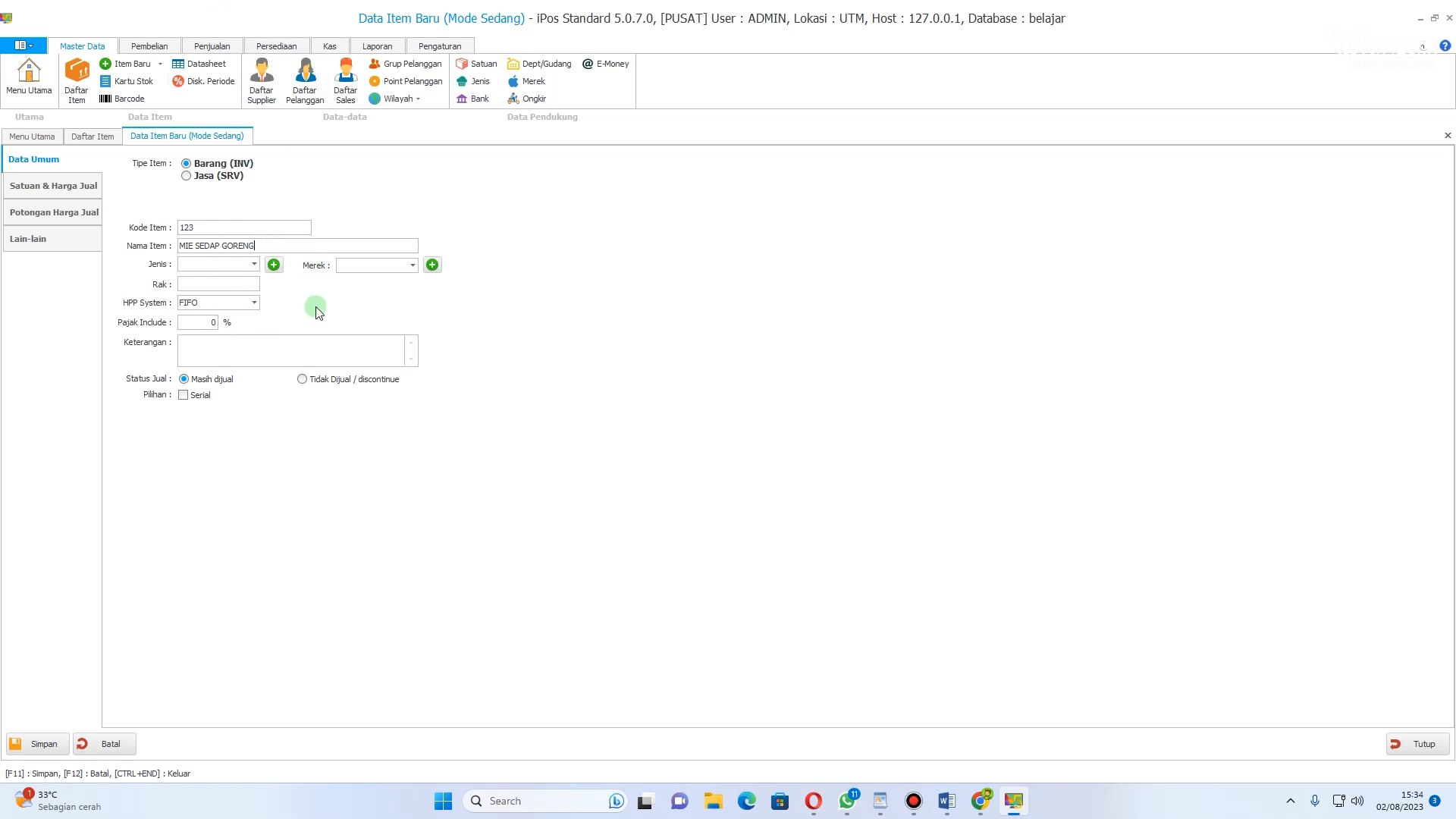
Step: Set the item's type to MKN and its brand to INDOFOOD
left_click(253, 270)
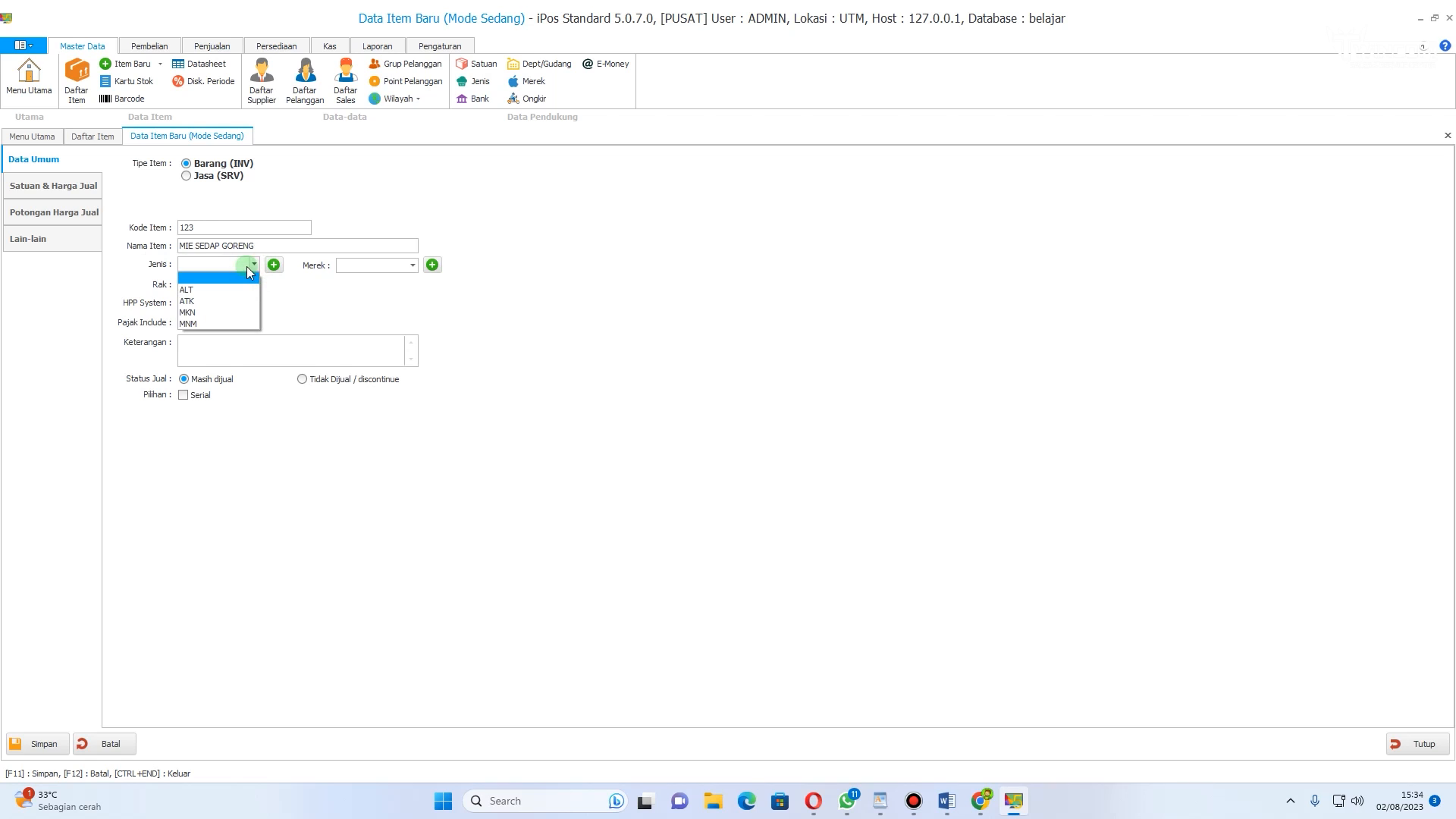
left_click(221, 313)
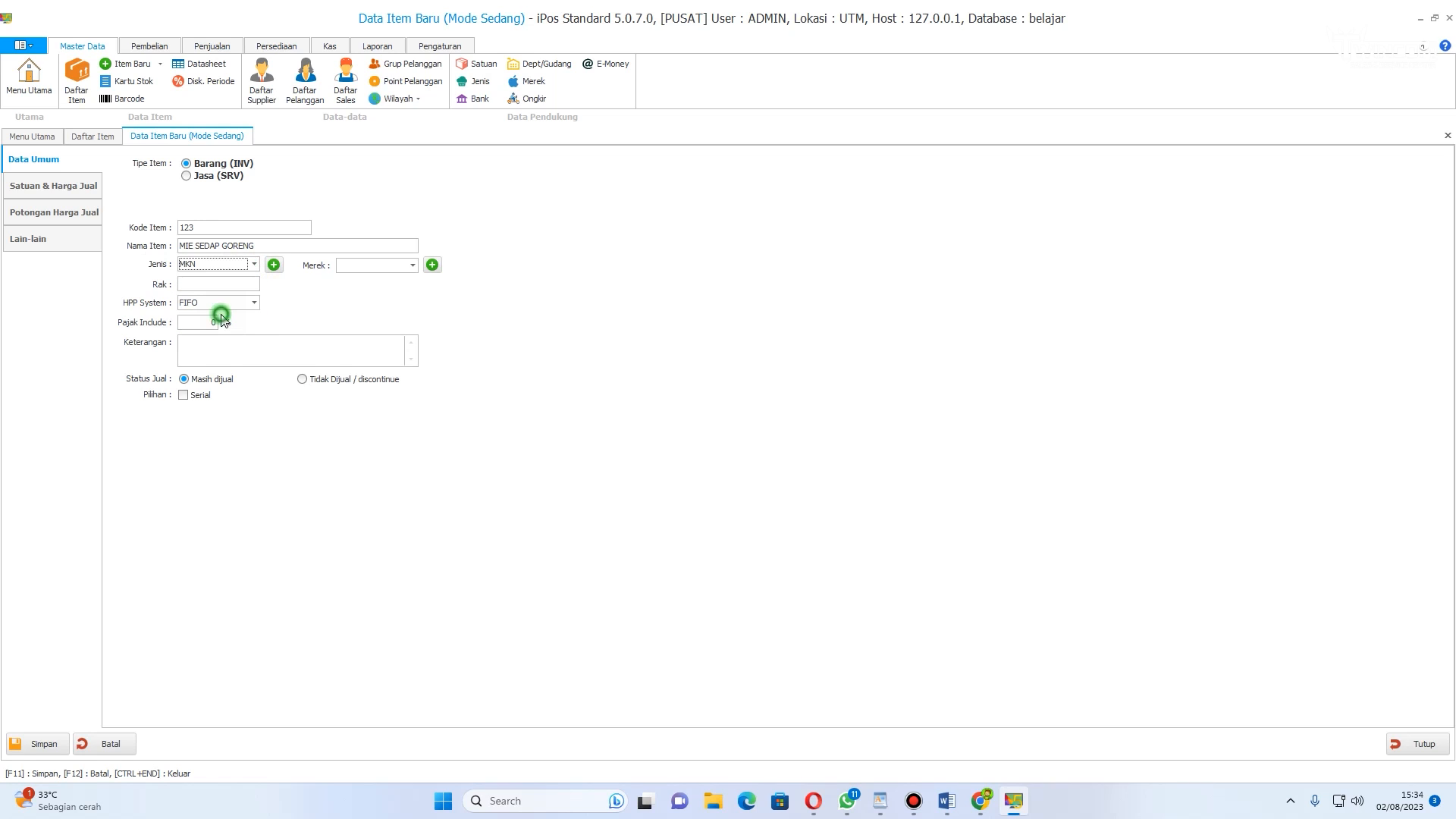
left_click(415, 266)
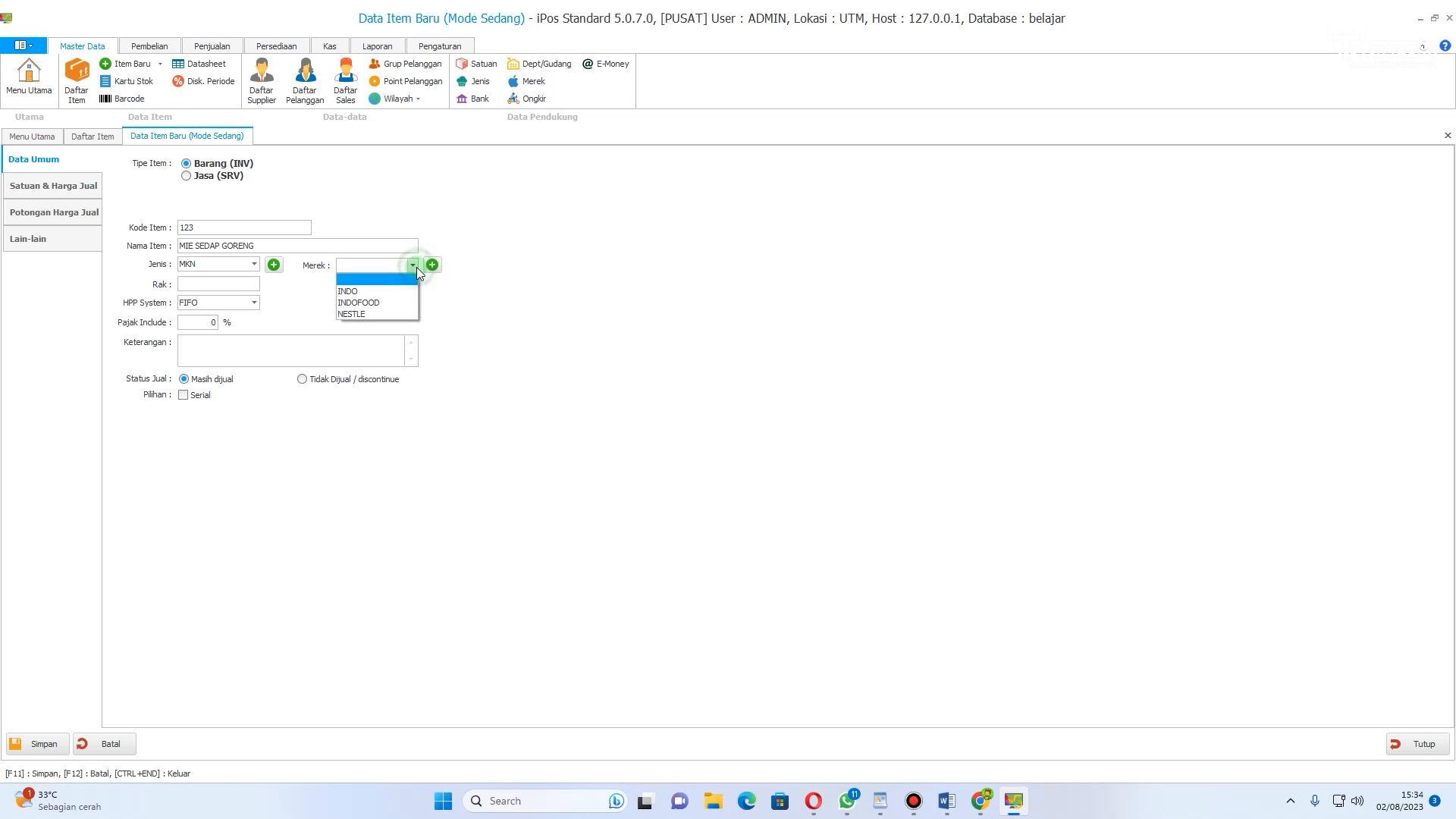
left_click(398, 302)
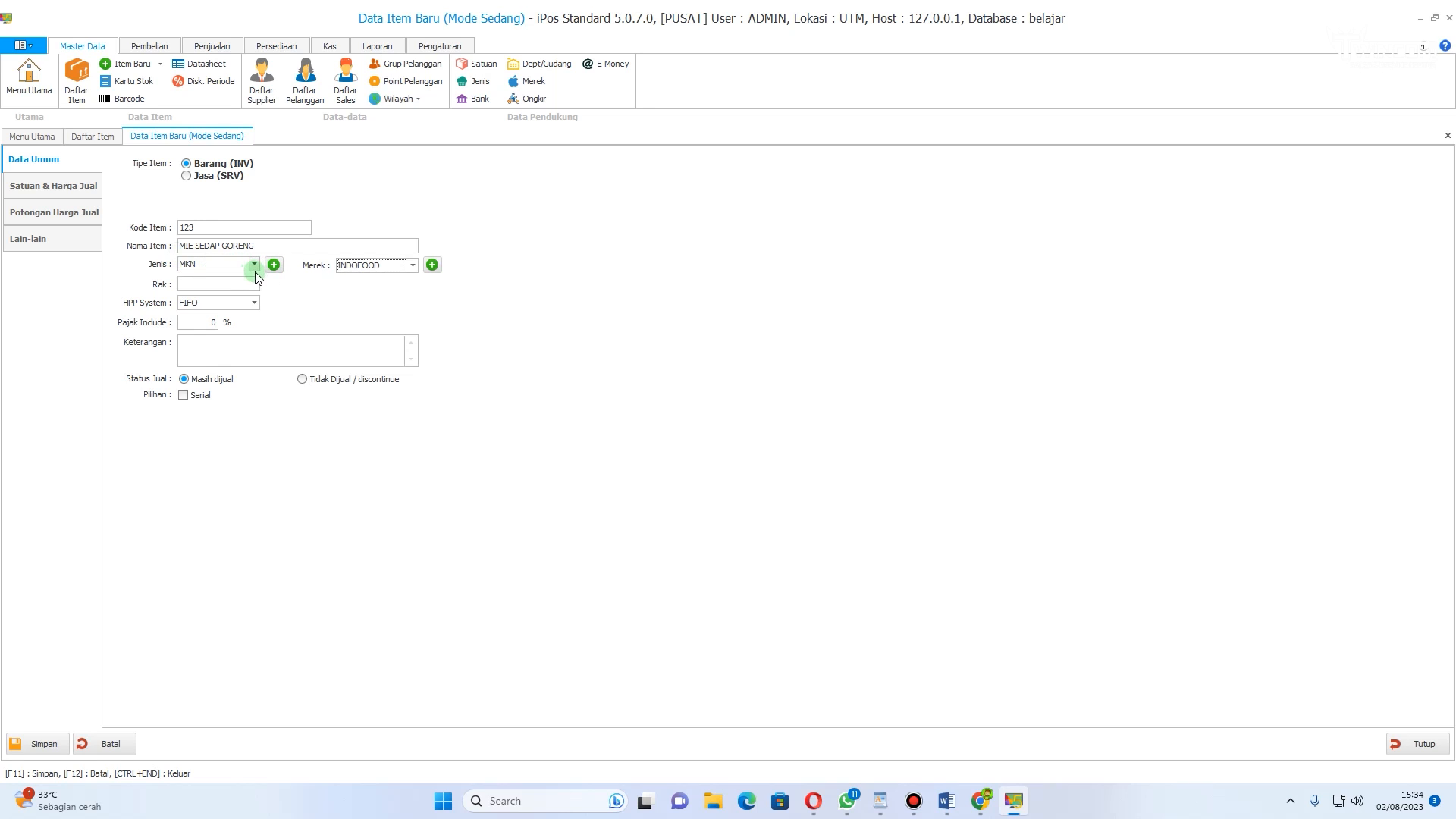
Step: Open the item types list and the brands list from the item form and close both without changes
left_click(275, 265)
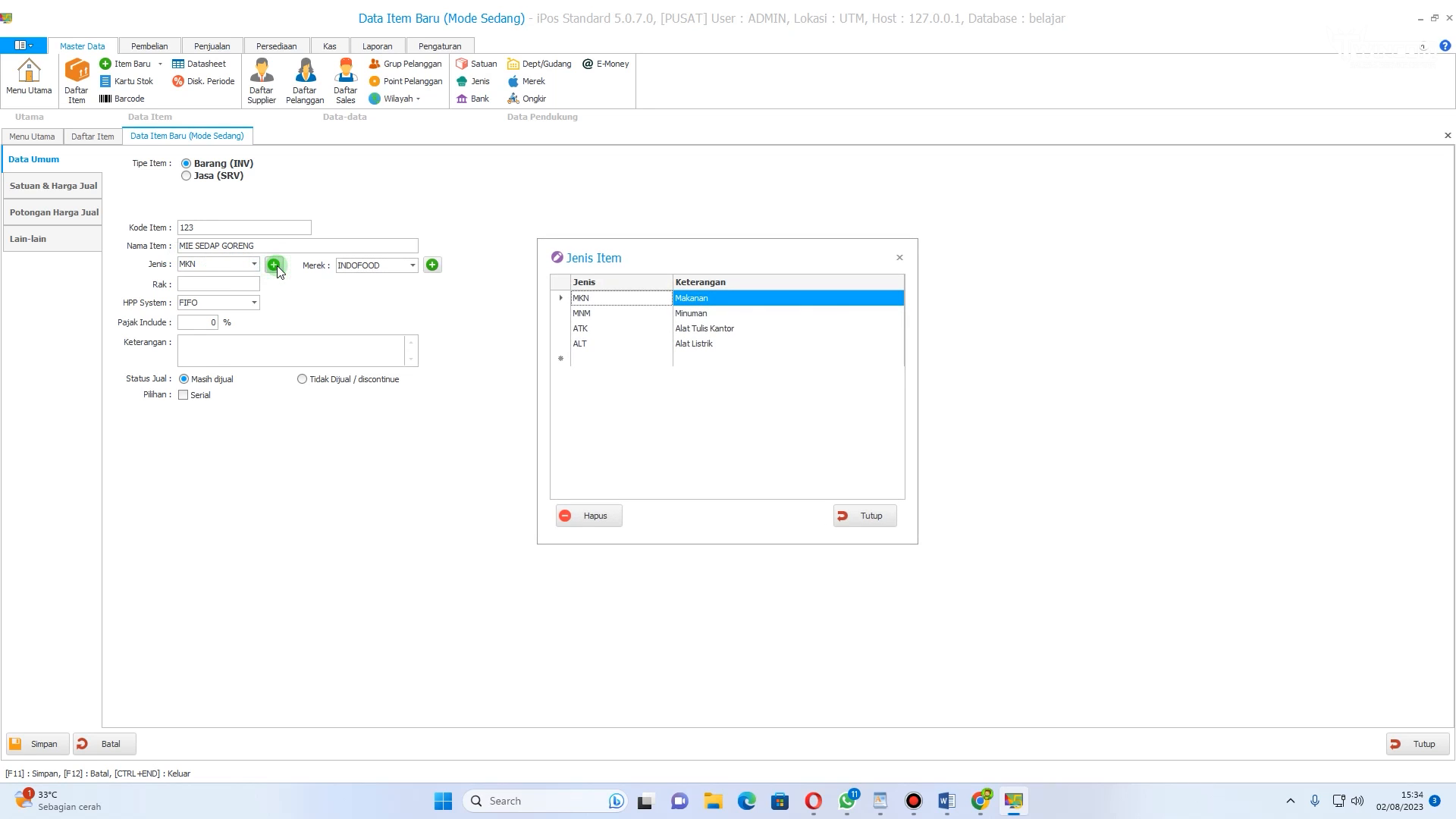
left_click(583, 359)
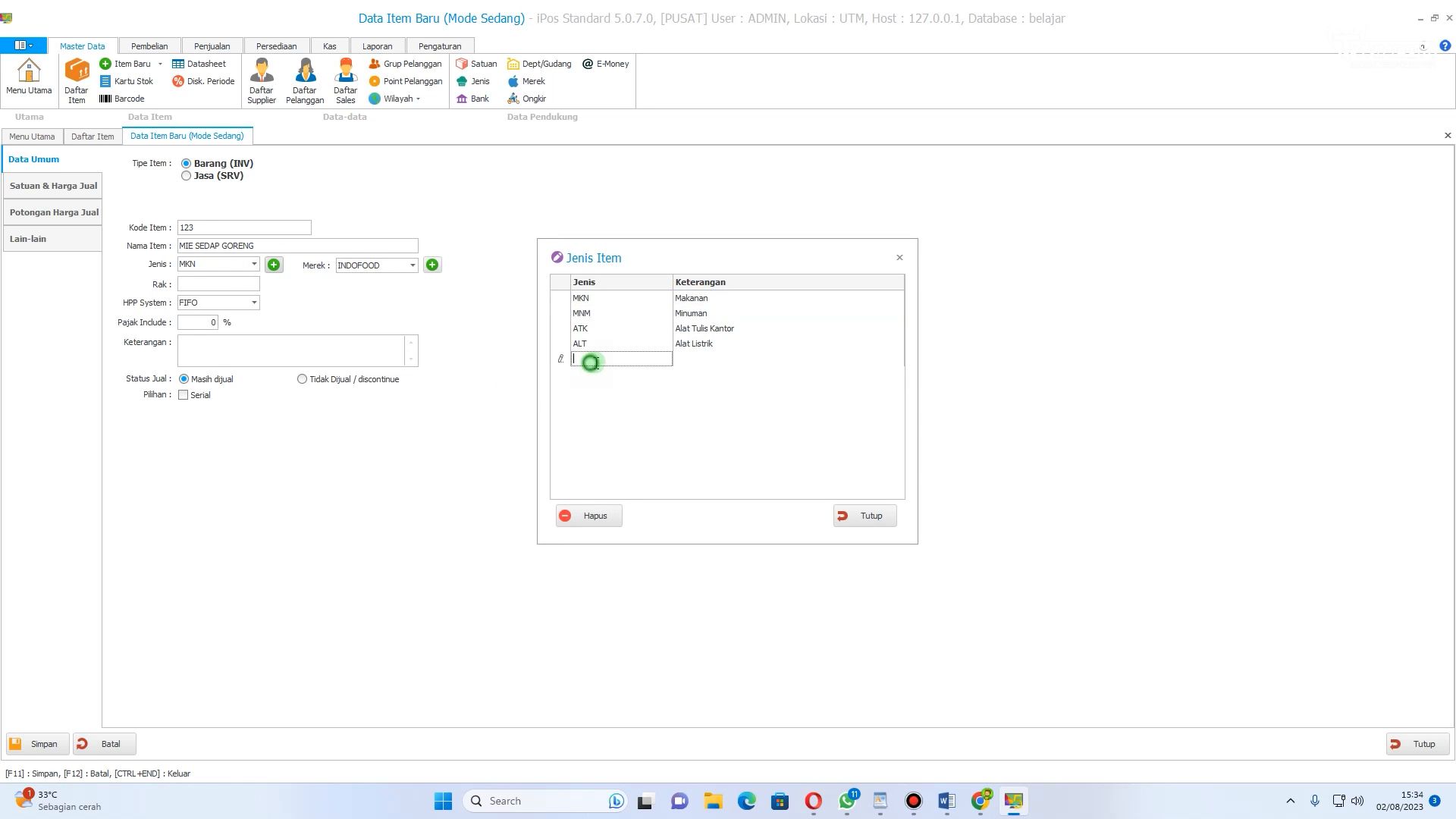
left_click(864, 515)
left_click(432, 265)
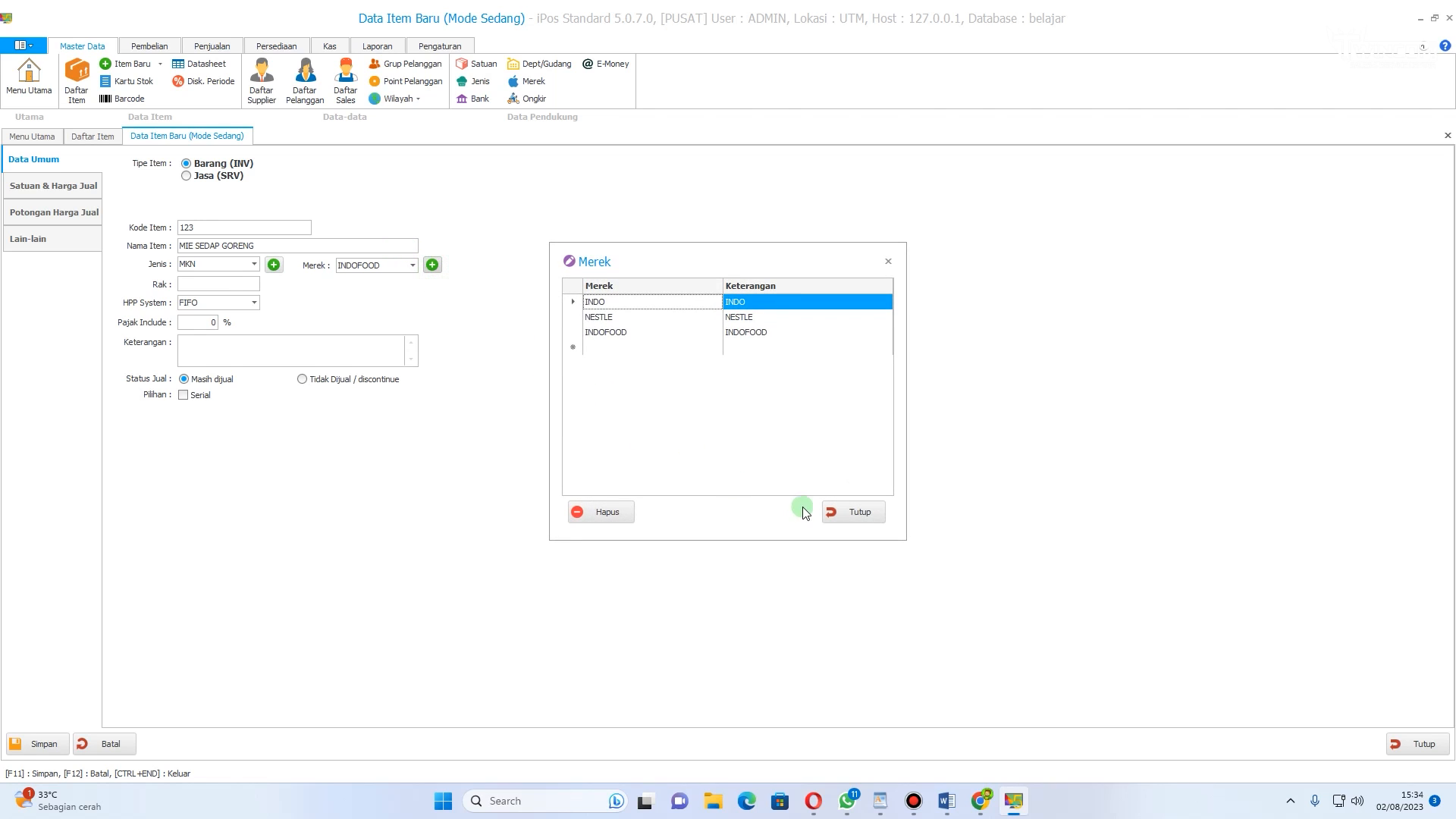
left_click(605, 346)
left_click(854, 512)
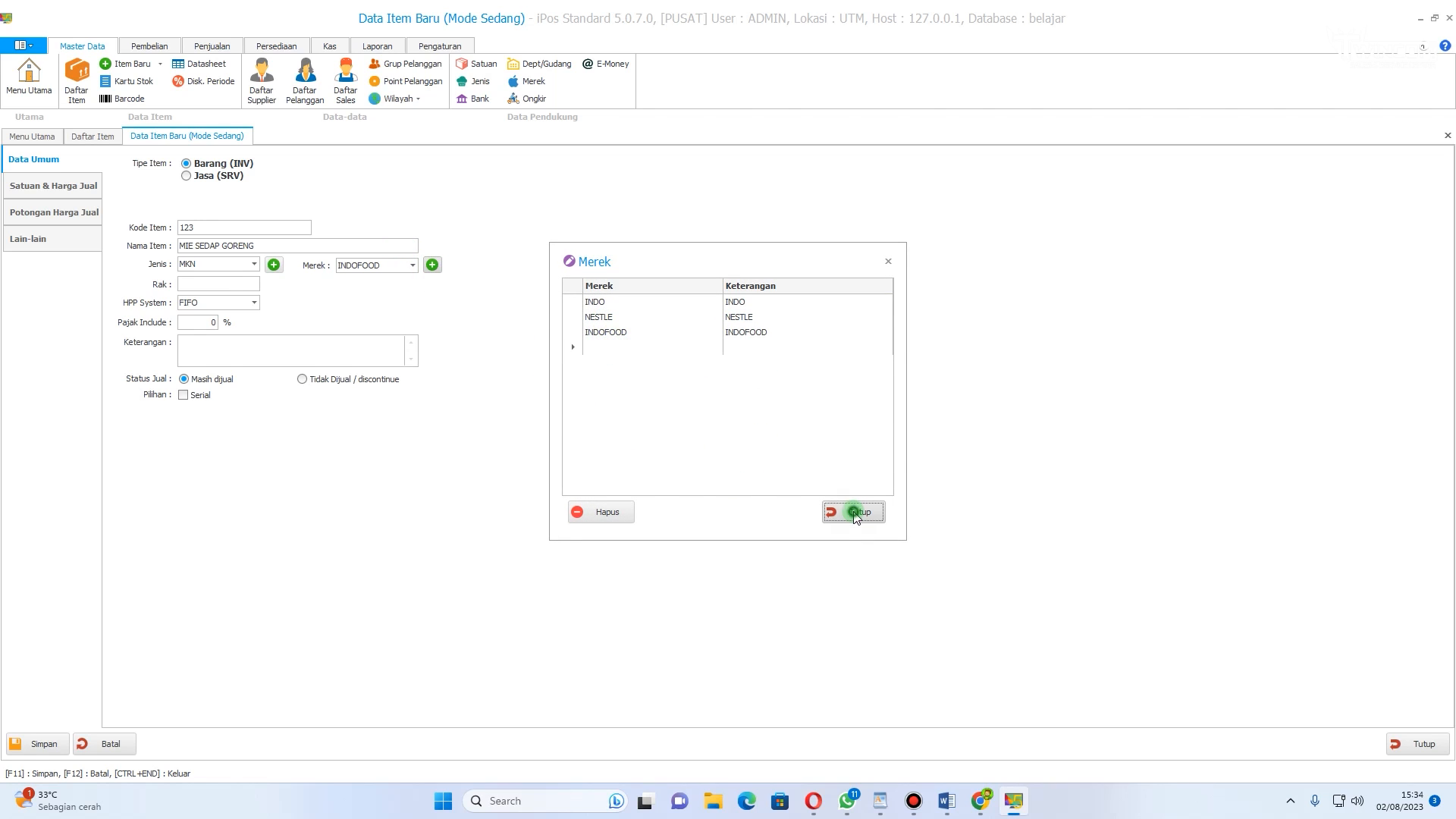
left_click(186, 226)
left_click(186, 226)
left_click(227, 264)
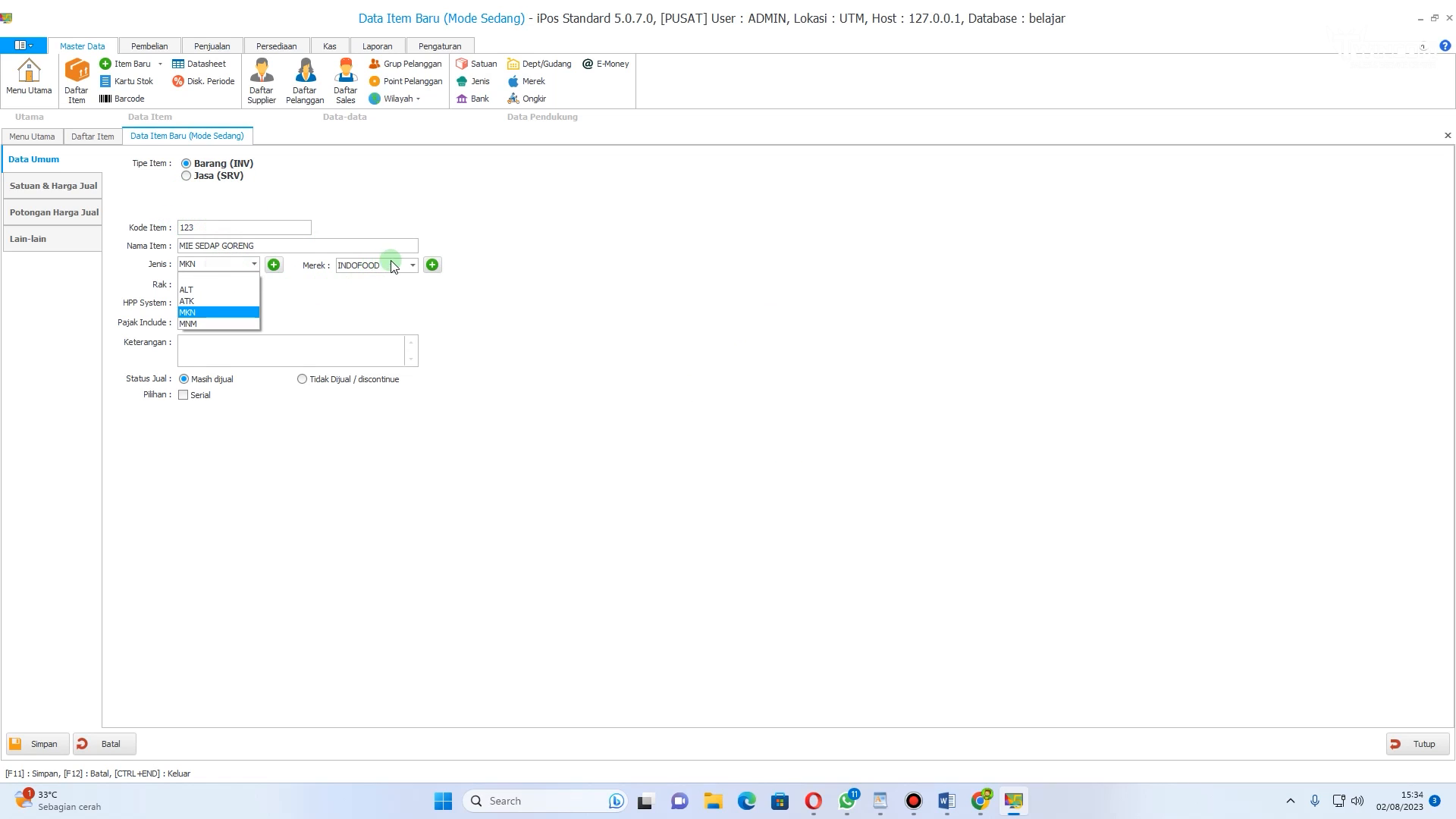
left_click(362, 307)
Step: Switch pricing to per unit and add base unit PCS with cost price 2.000 and selling price 3.000
left_click(58, 190)
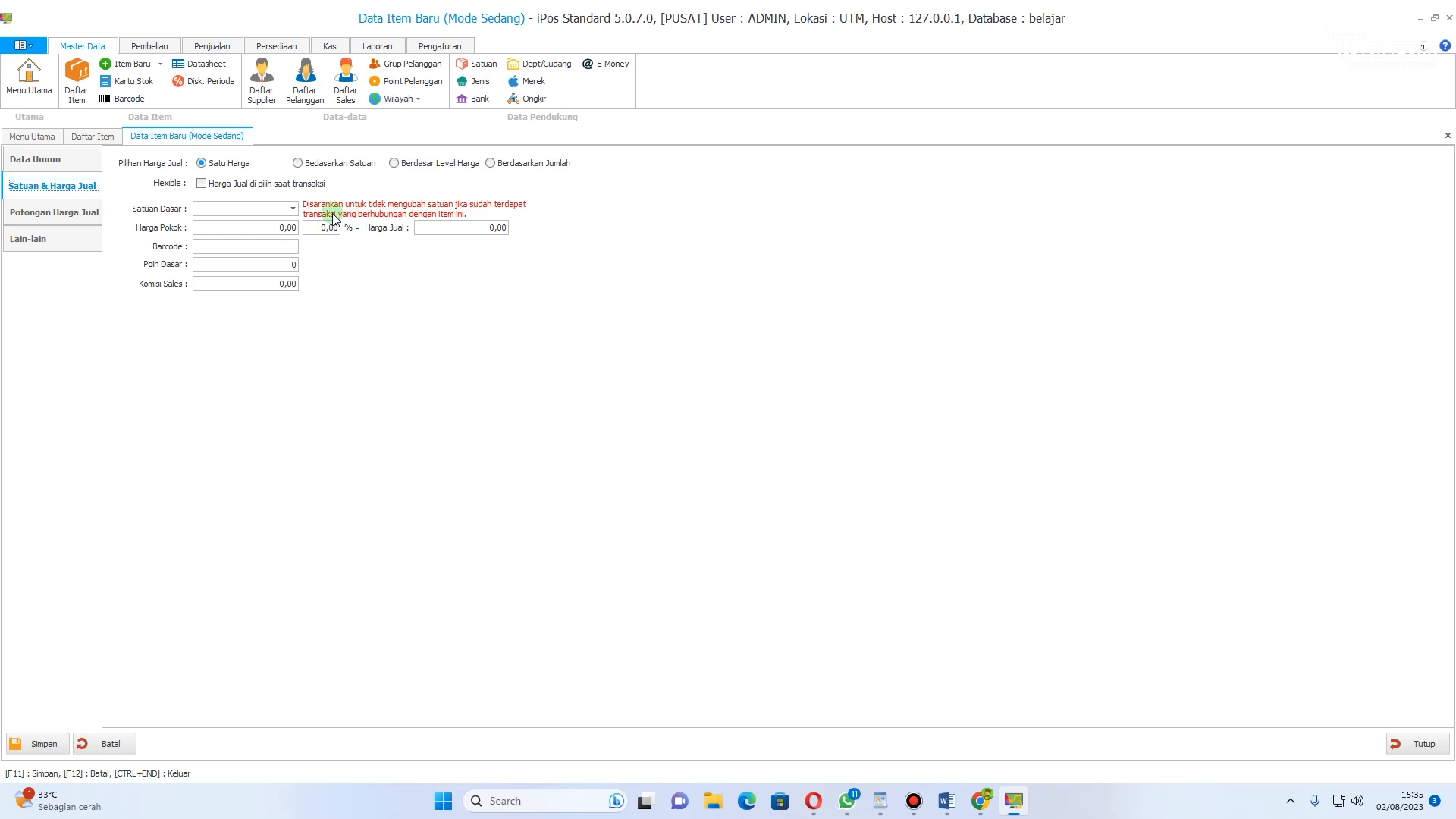
left_click(298, 162)
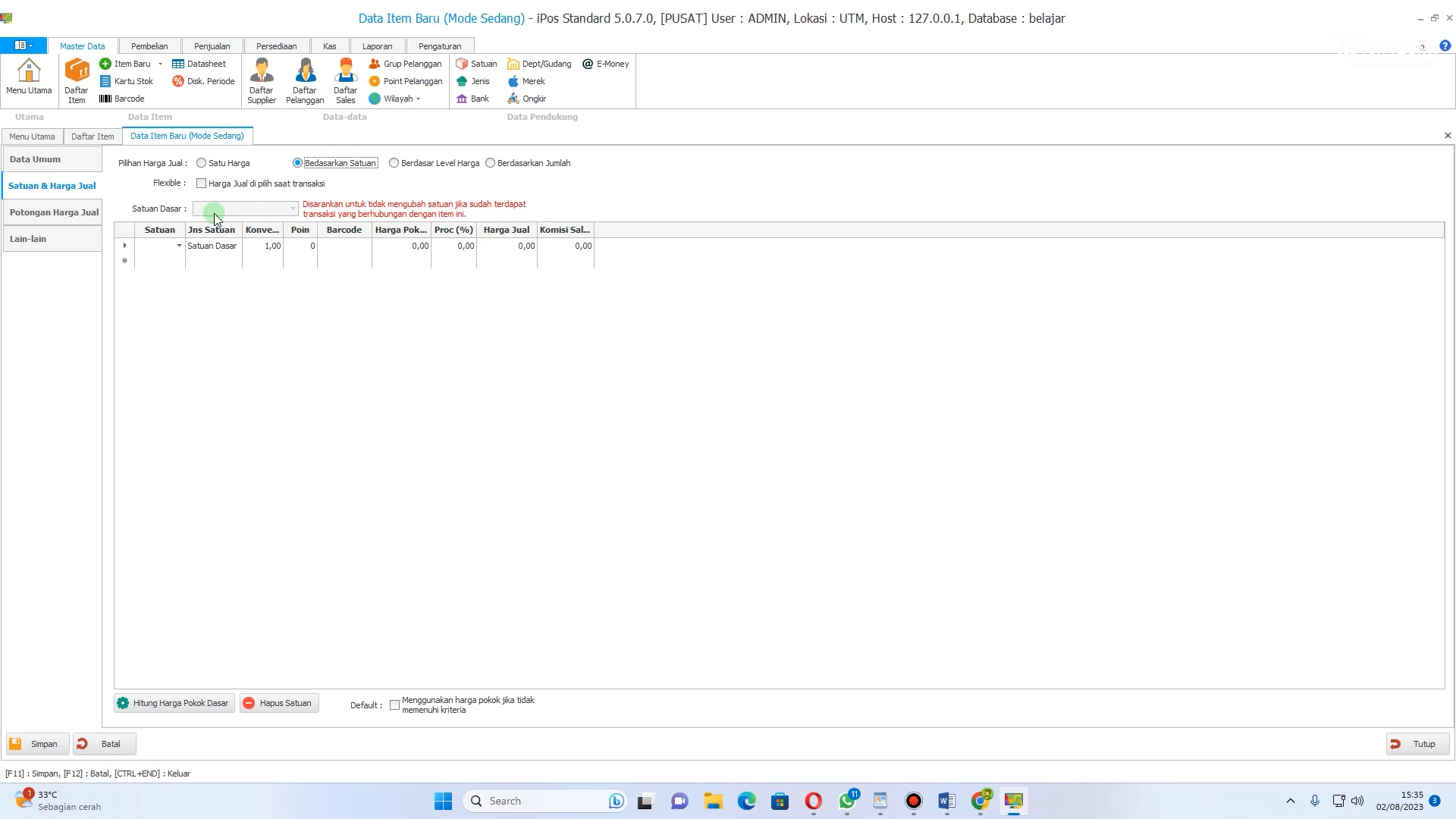
left_click(180, 247)
left_click(171, 317)
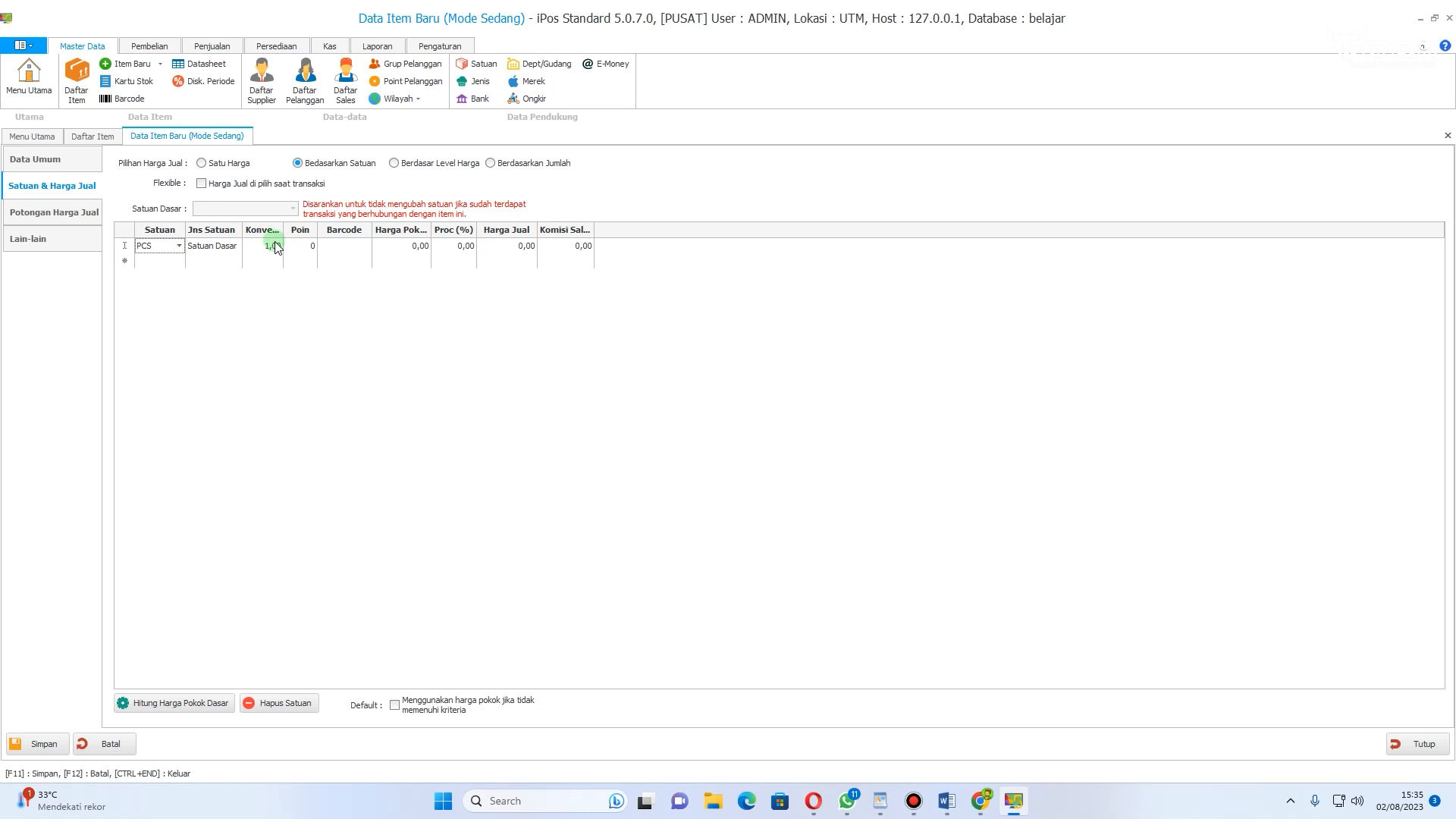
left_click(419, 248)
left_click(523, 247)
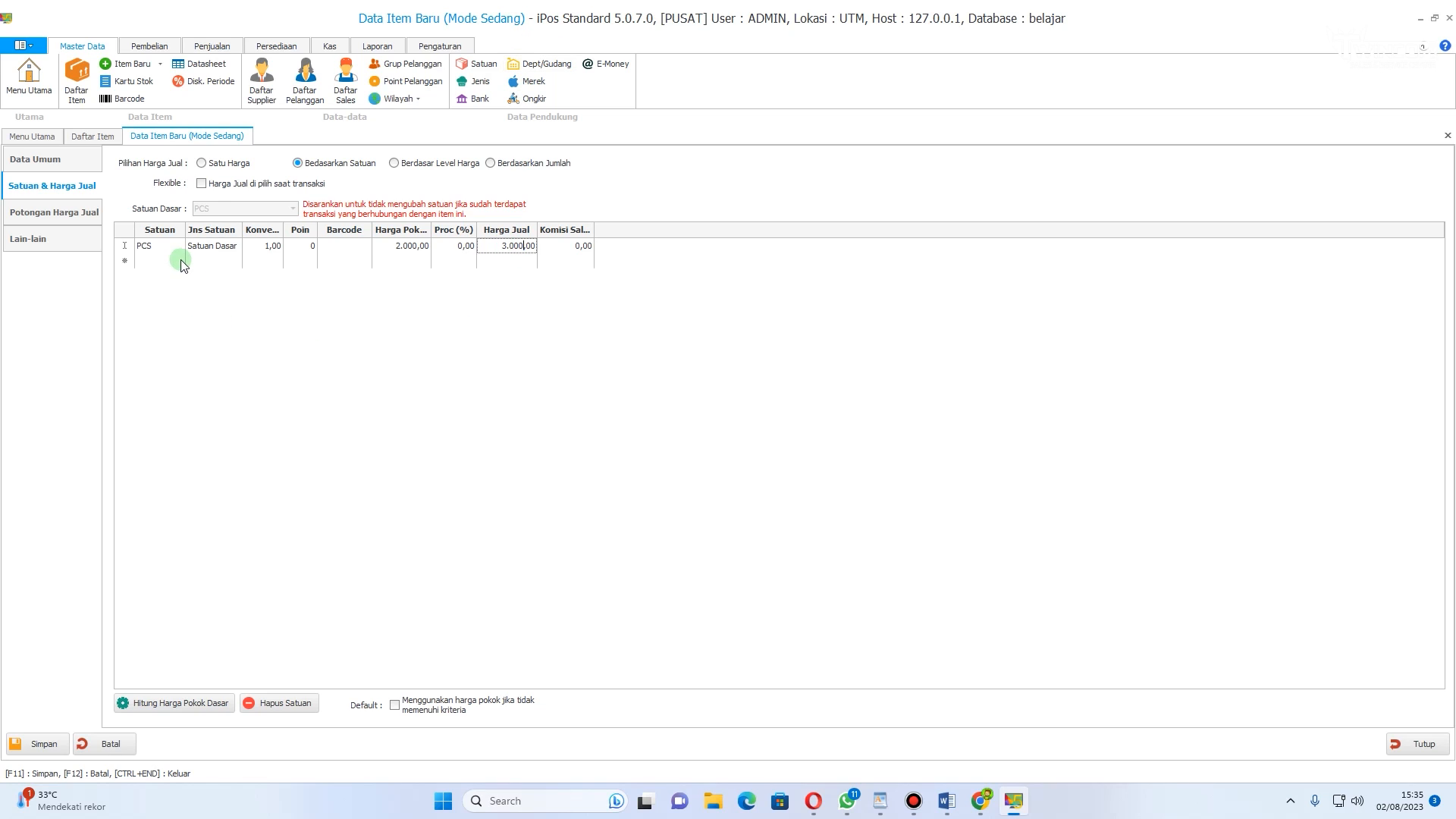
Step: Add a DUS unit with conversion 10, cost price 20.000 and selling price 30.000
left_click(152, 261)
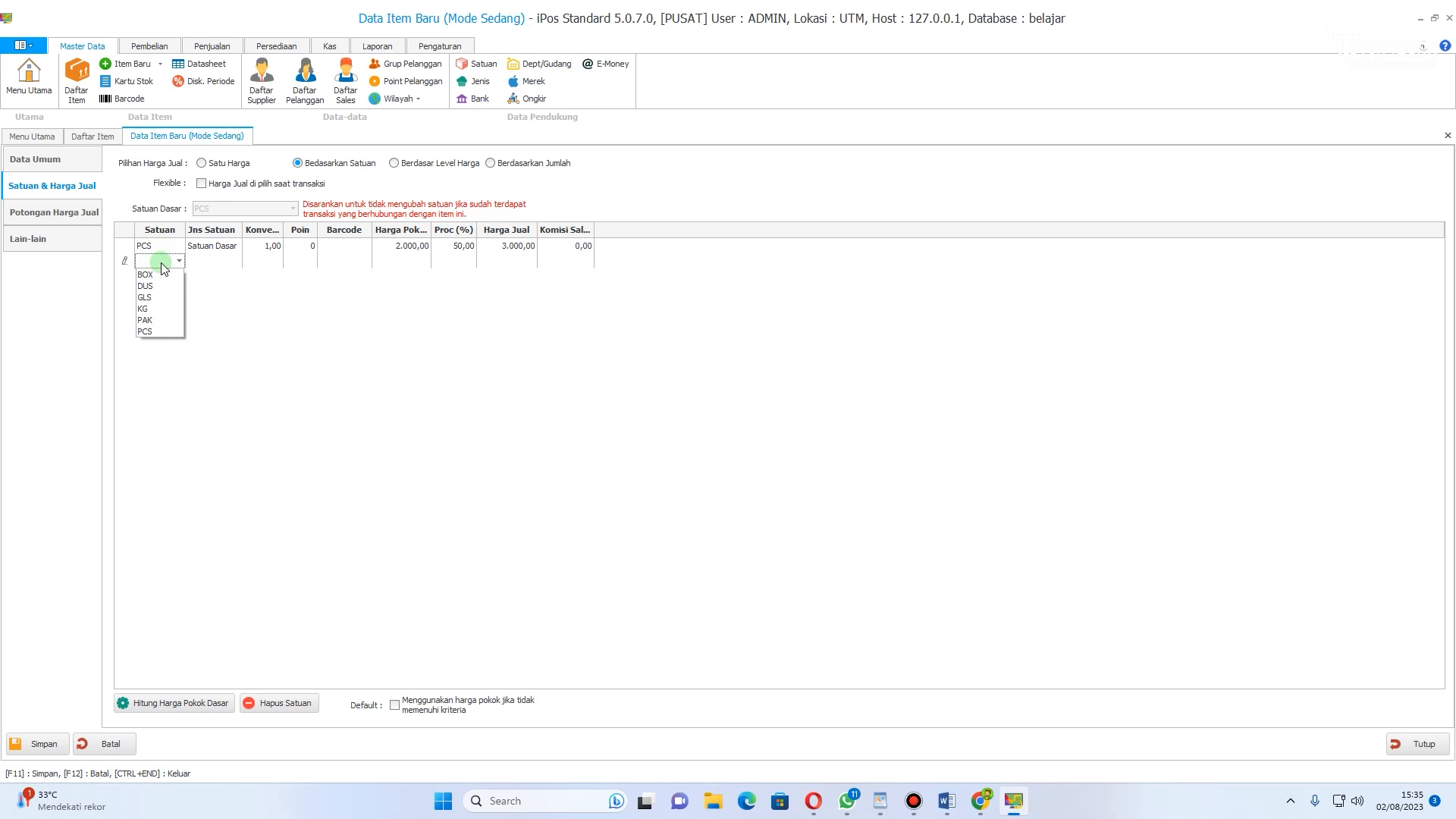
left_click(167, 286)
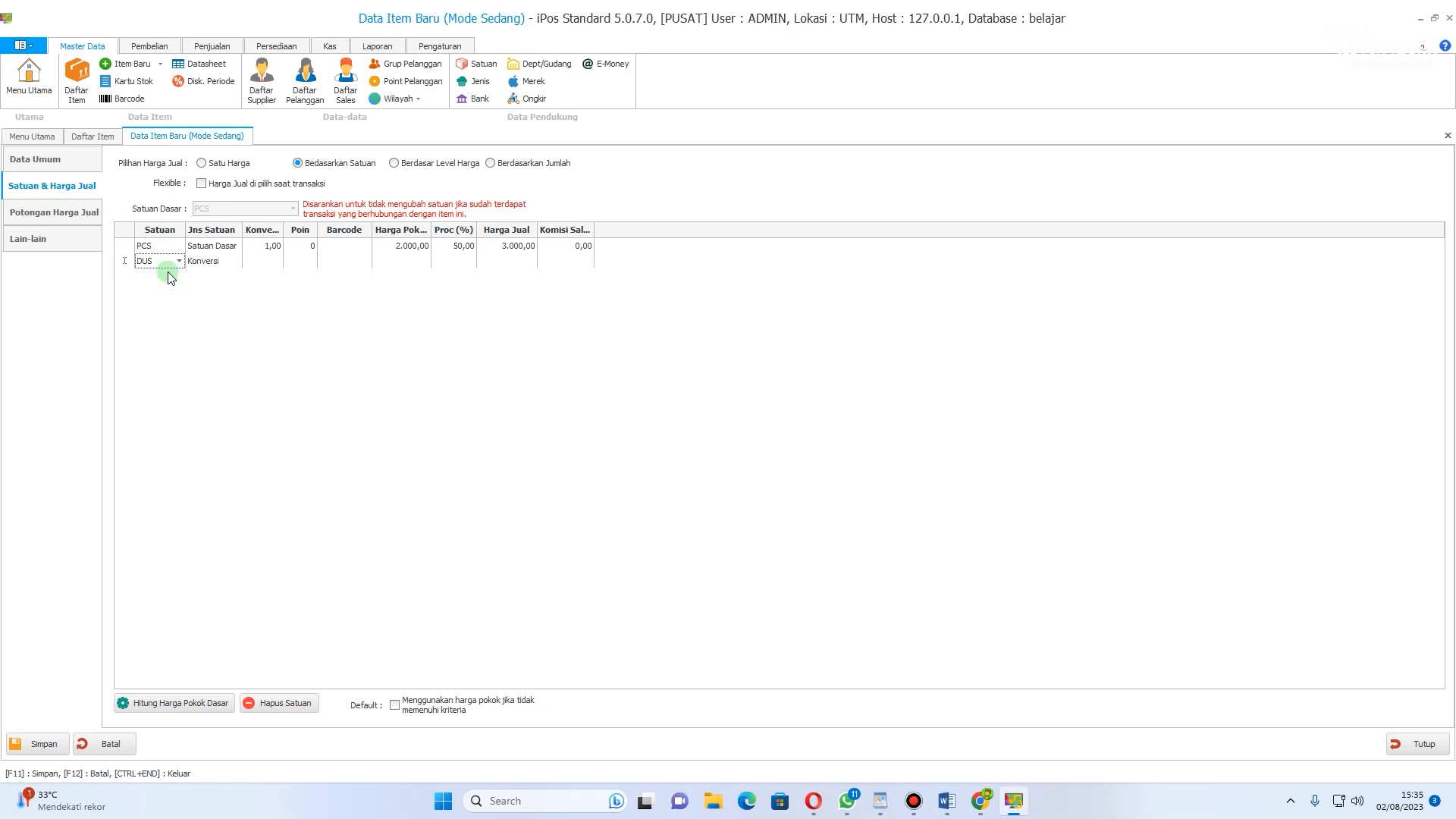
left_click(271, 264)
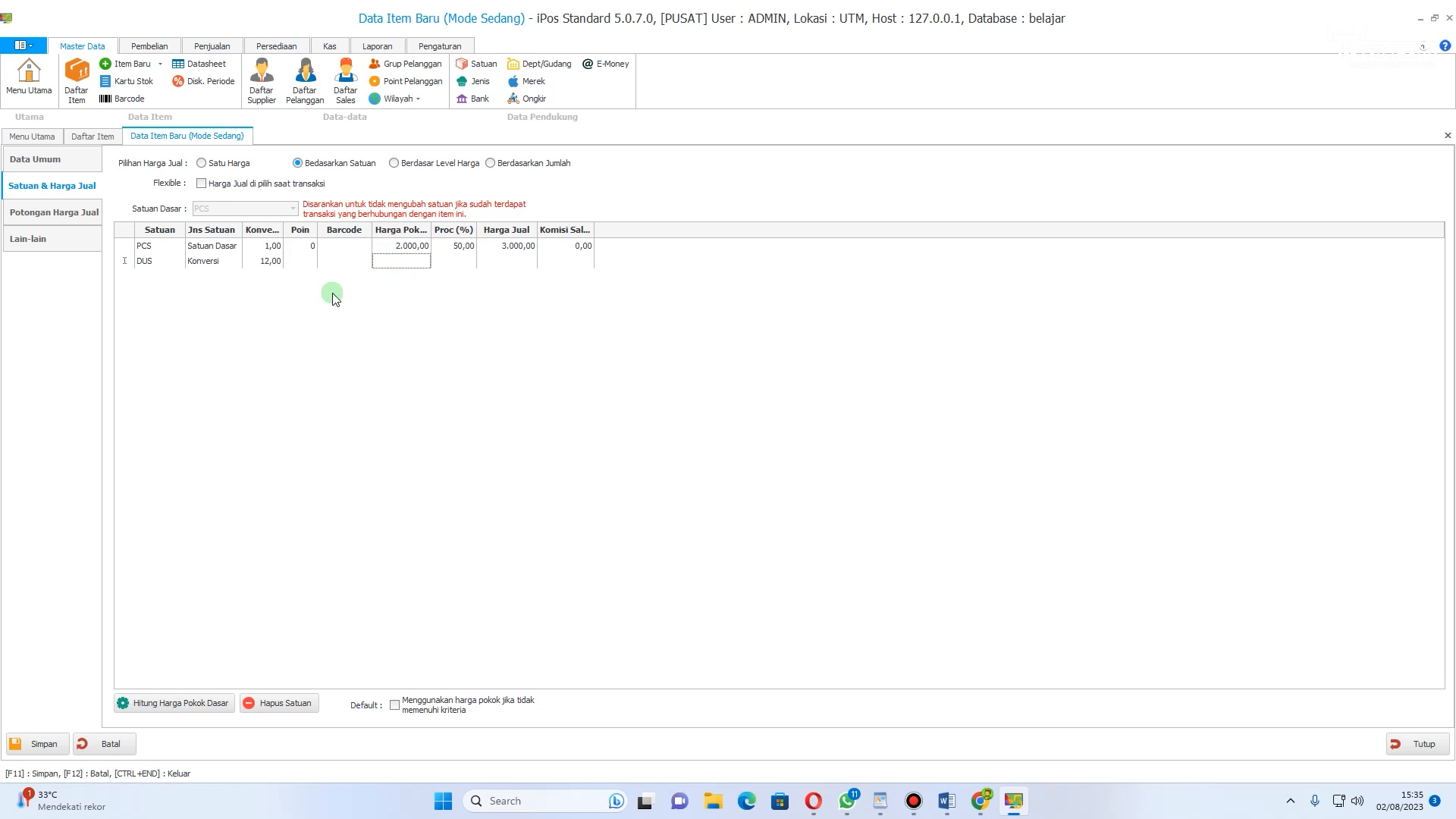
left_click(275, 265)
left_click(409, 262)
left_click(516, 263)
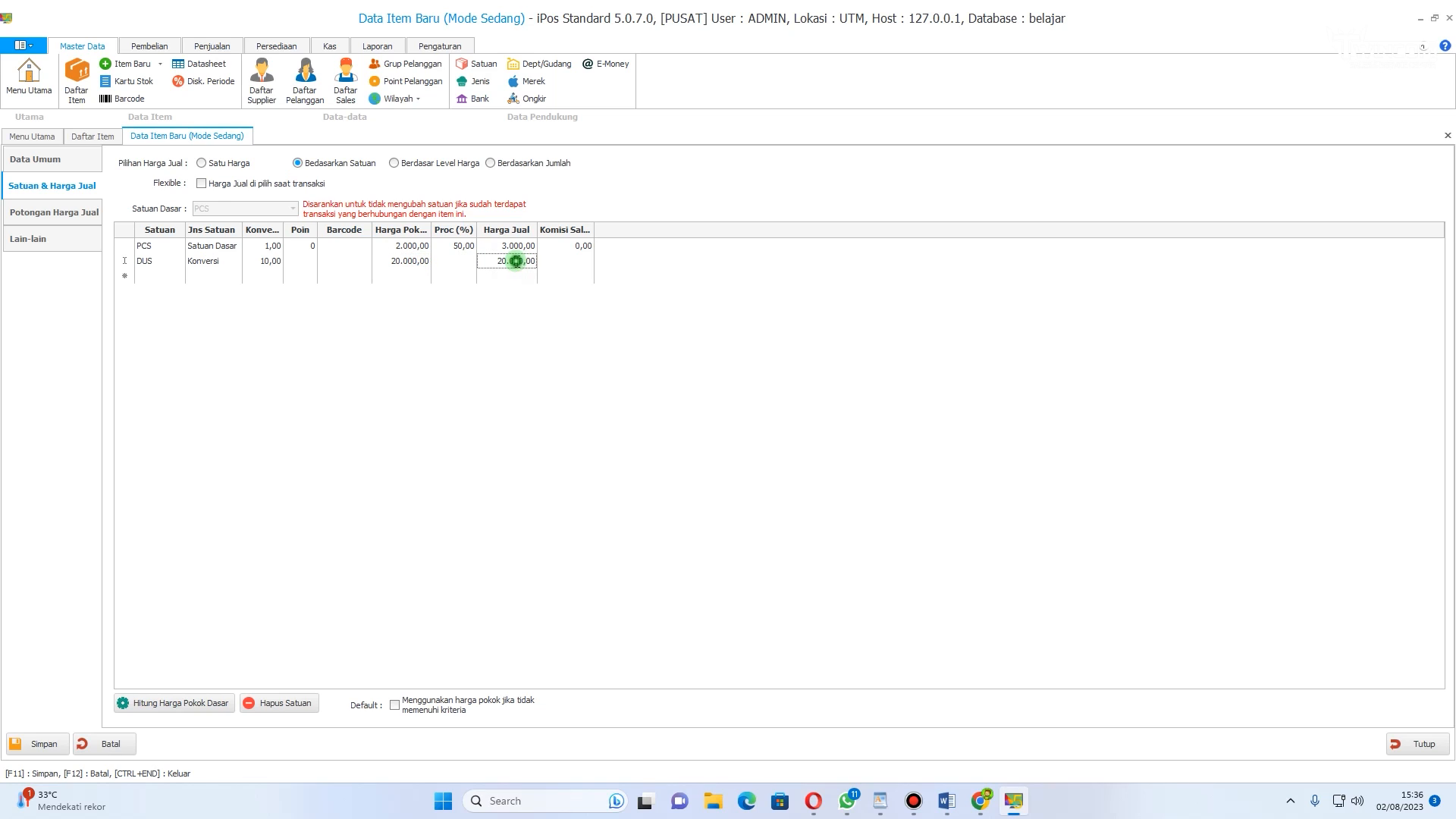
left_click(501, 263)
left_click(573, 262)
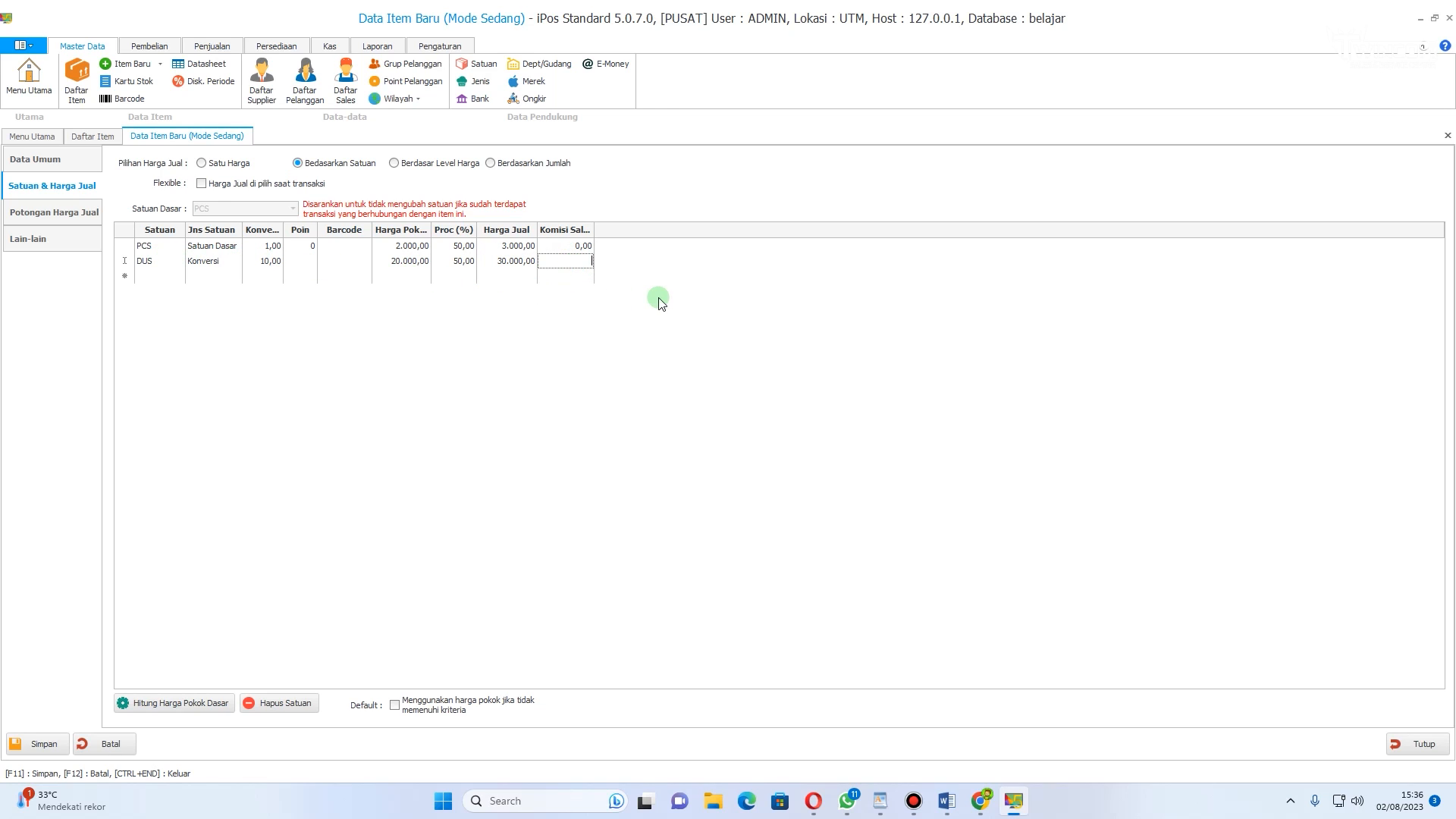
Step: In the other details, set the minimum stock to 30 and the supplier to INDO GROSIR
left_click(30, 241)
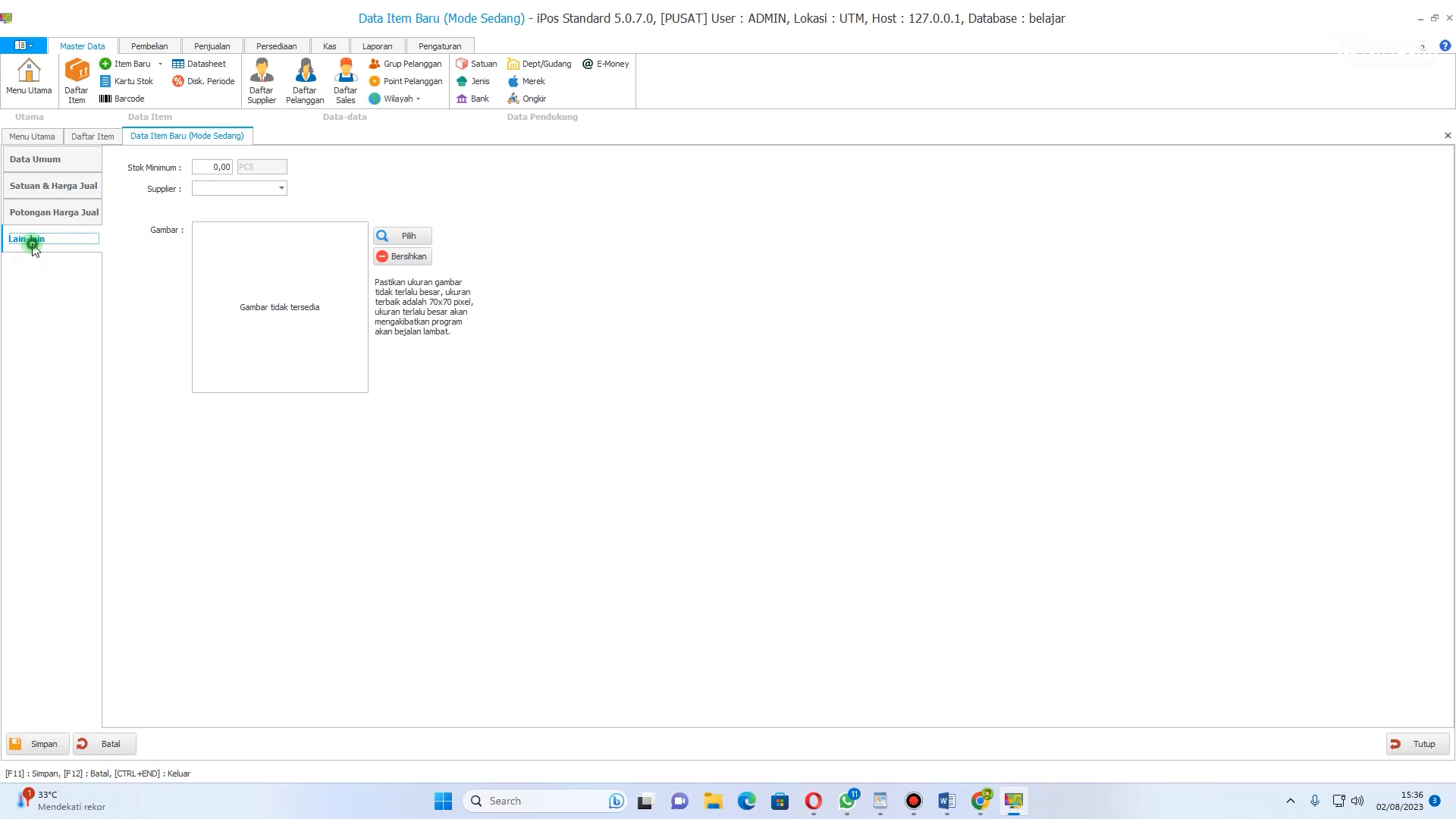
left_click(218, 167)
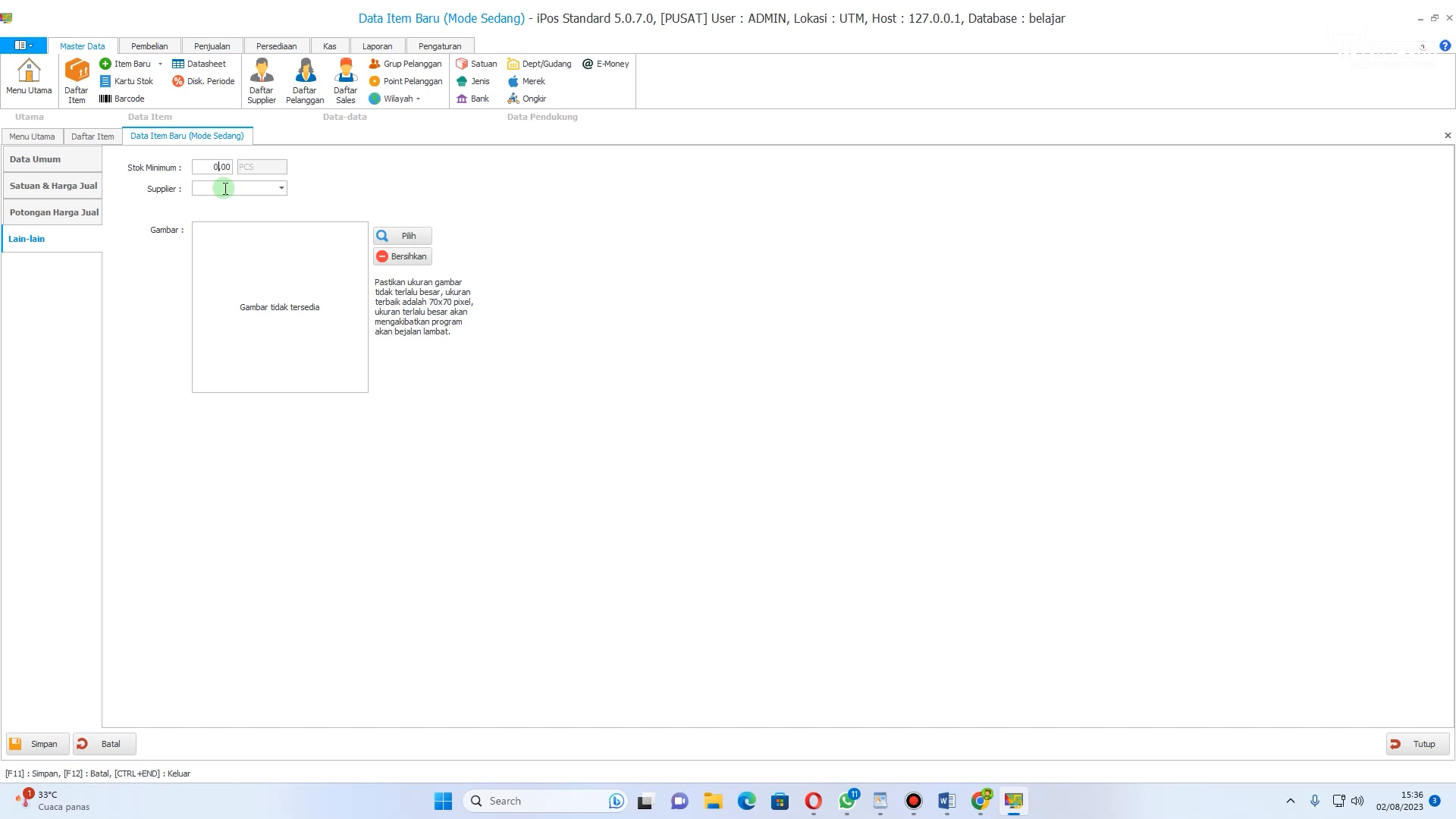
type("10")
left_click(287, 188)
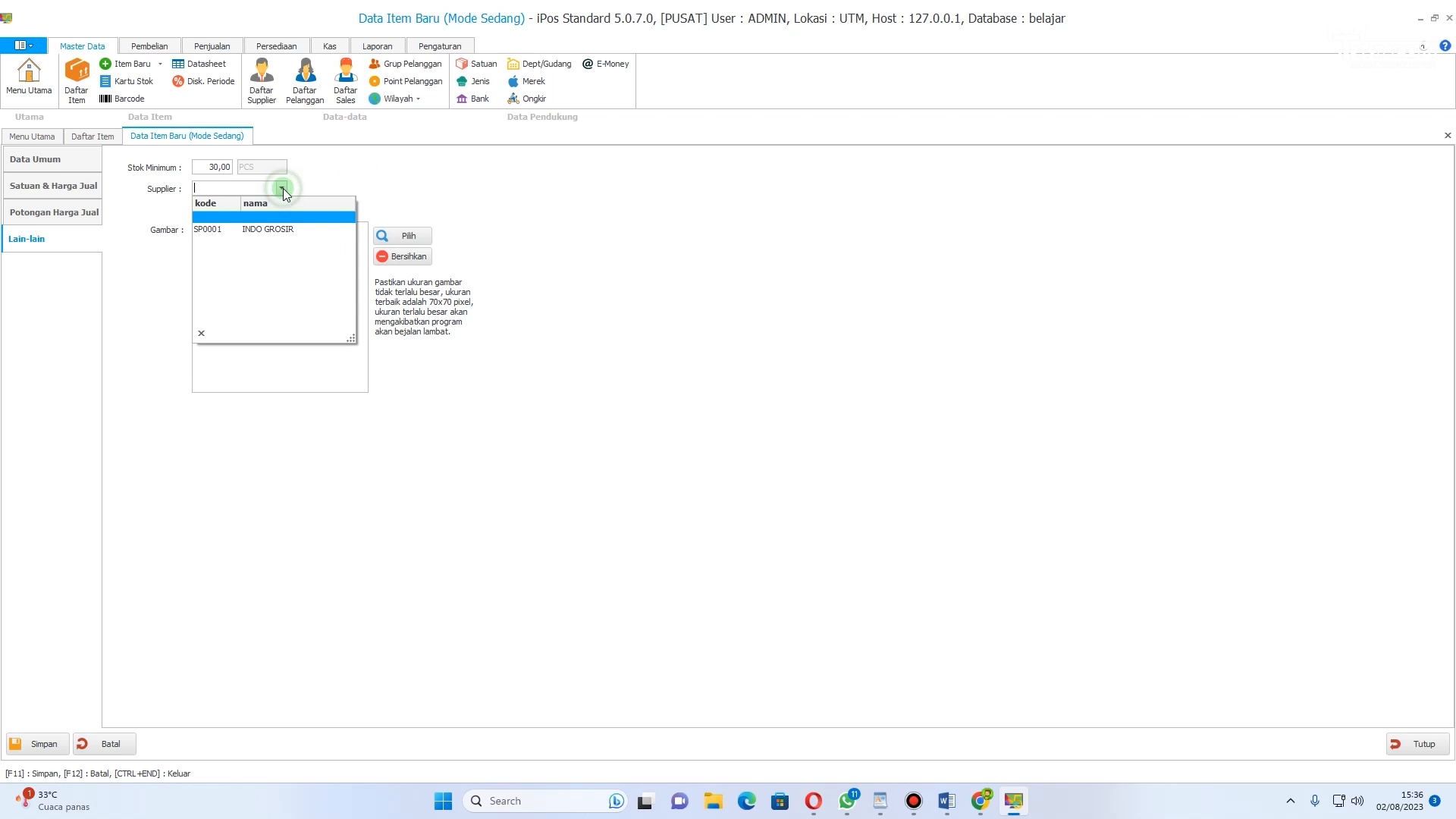
left_click(288, 225)
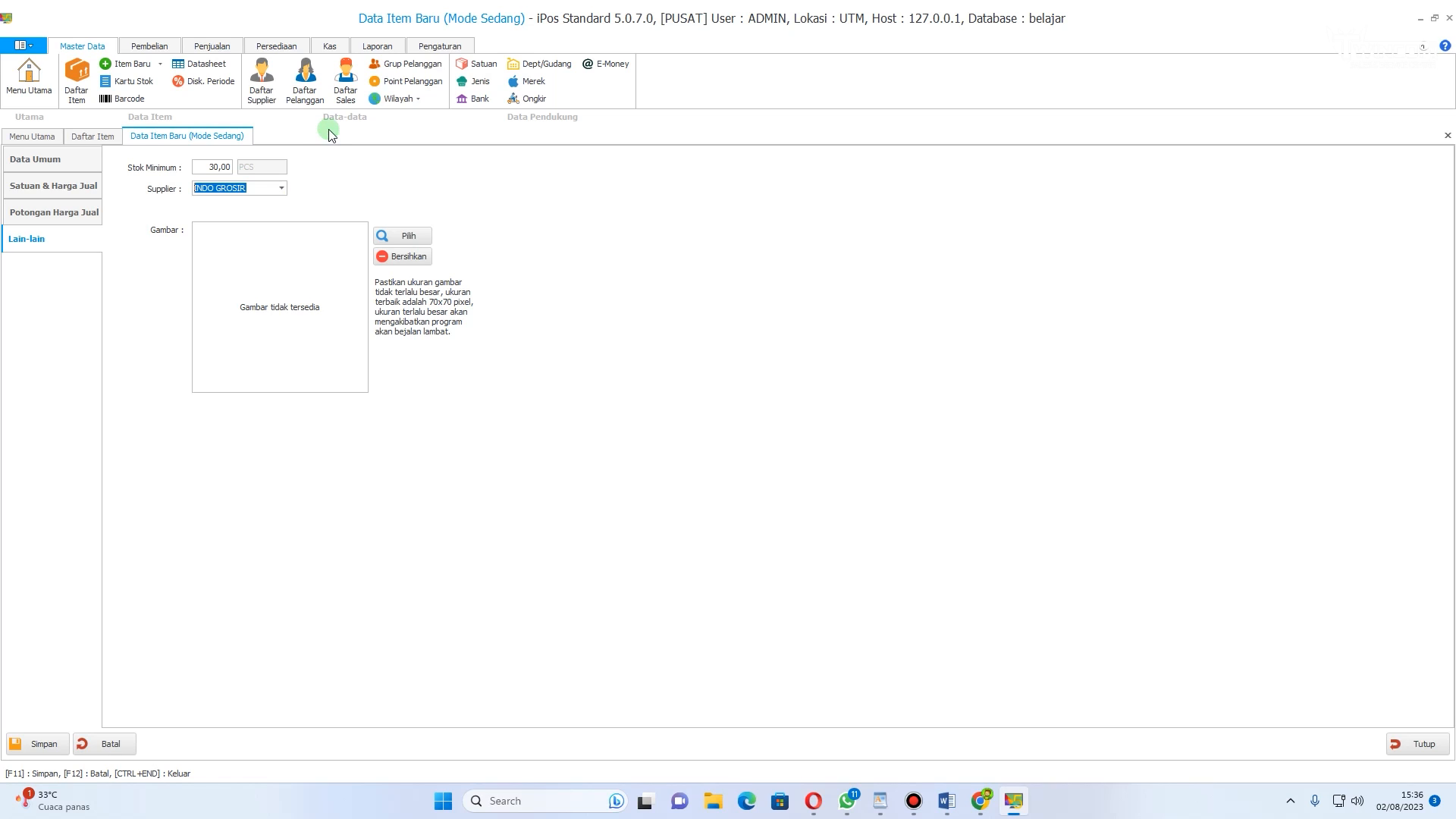
Step: Save the new item without an image and finish entering items
left_click(390, 236)
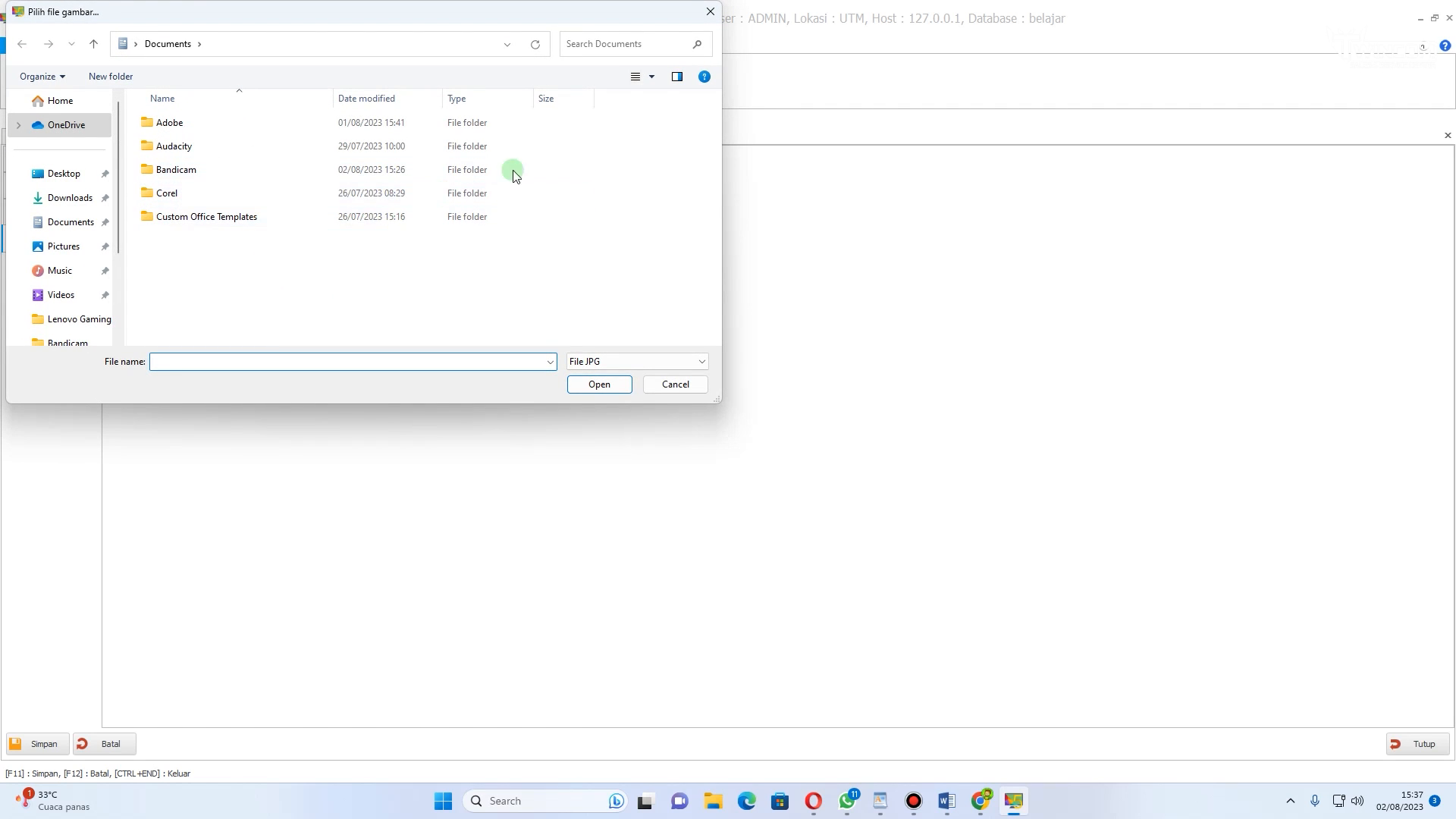
left_click(710, 13)
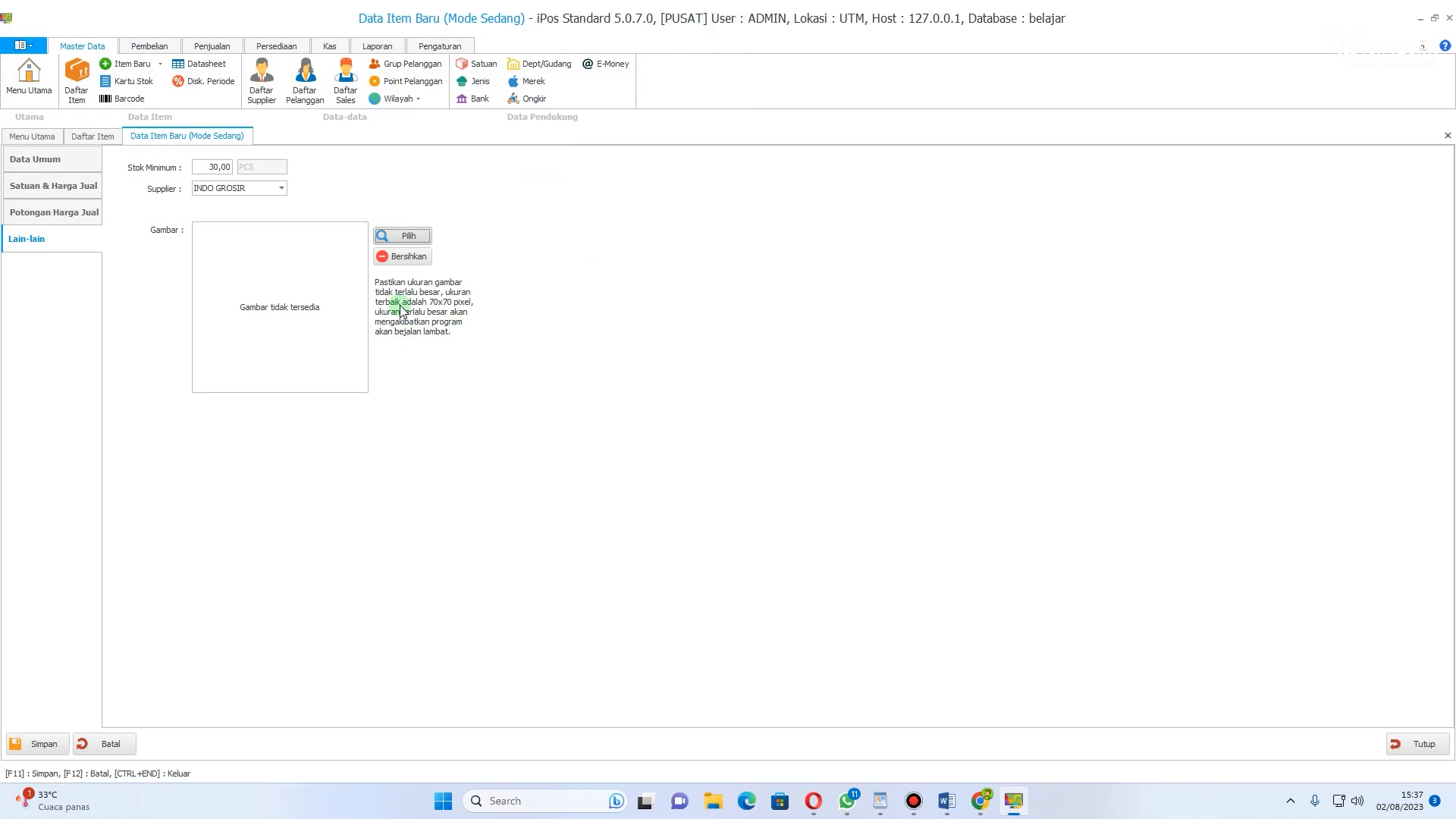
left_click(34, 744)
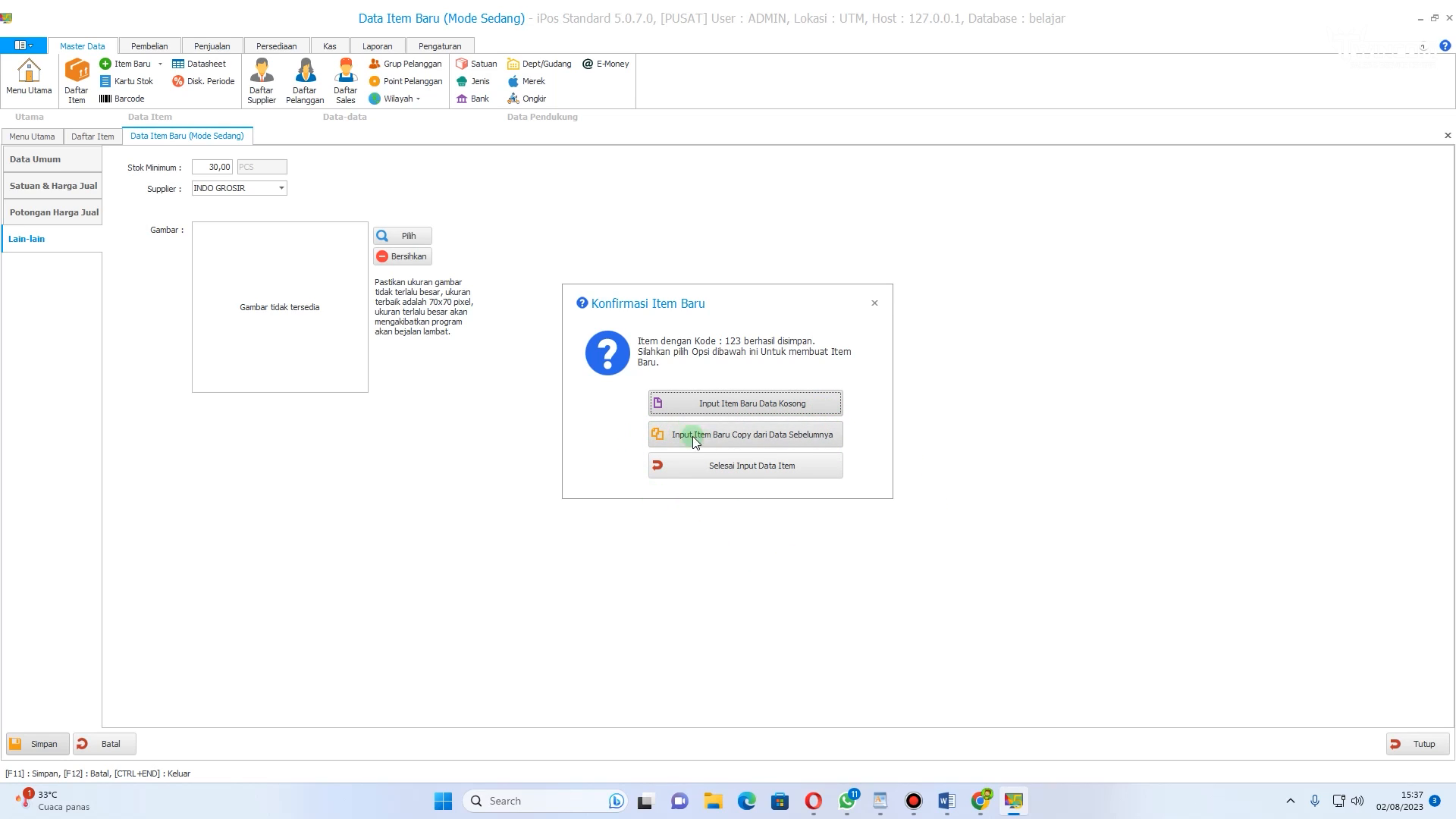
left_click(766, 465)
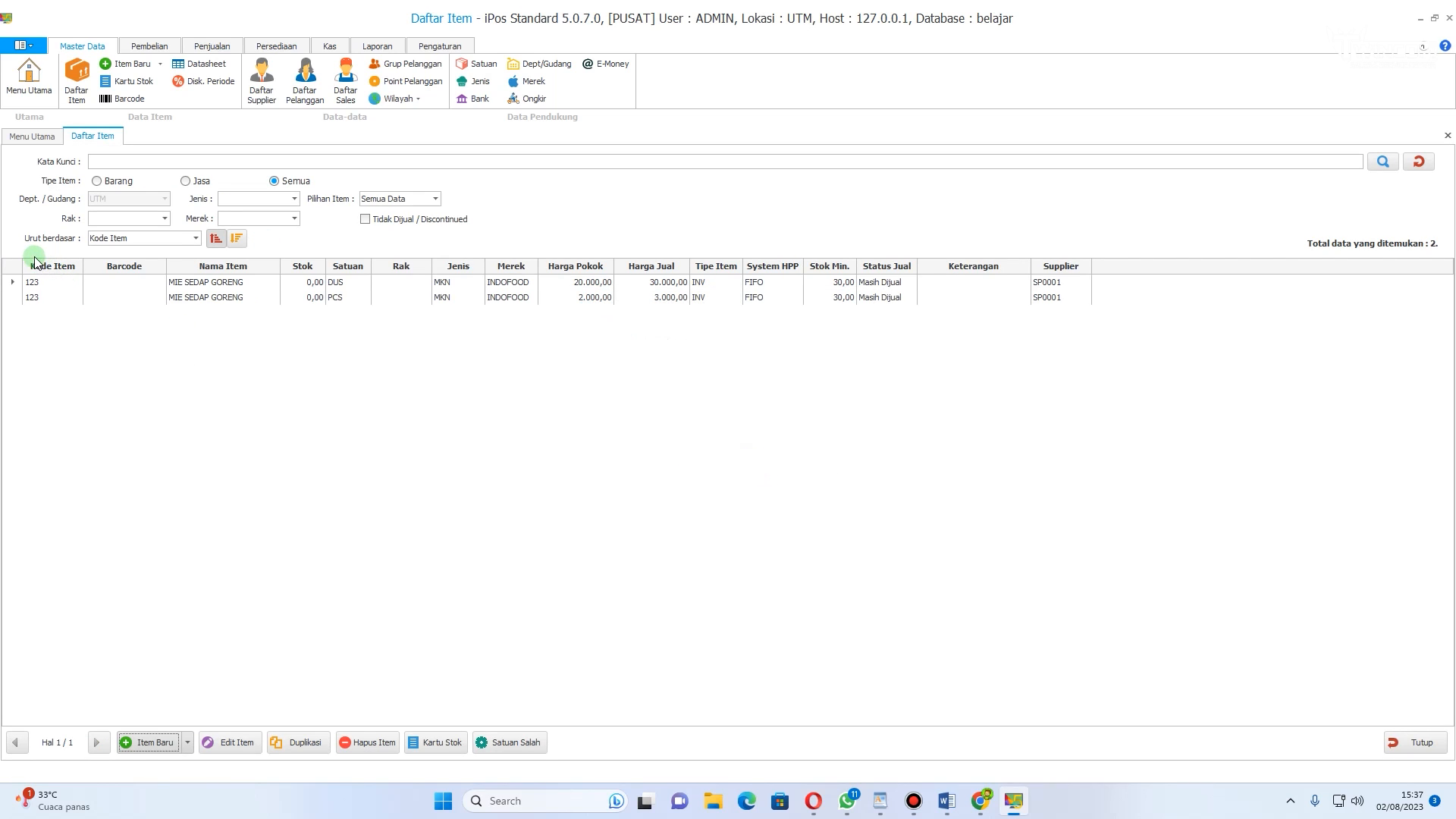
Step: Examine the DUS and PCS rows of MIE SEDAP GORENG in the item list
left_click(176, 282)
left_click(191, 298)
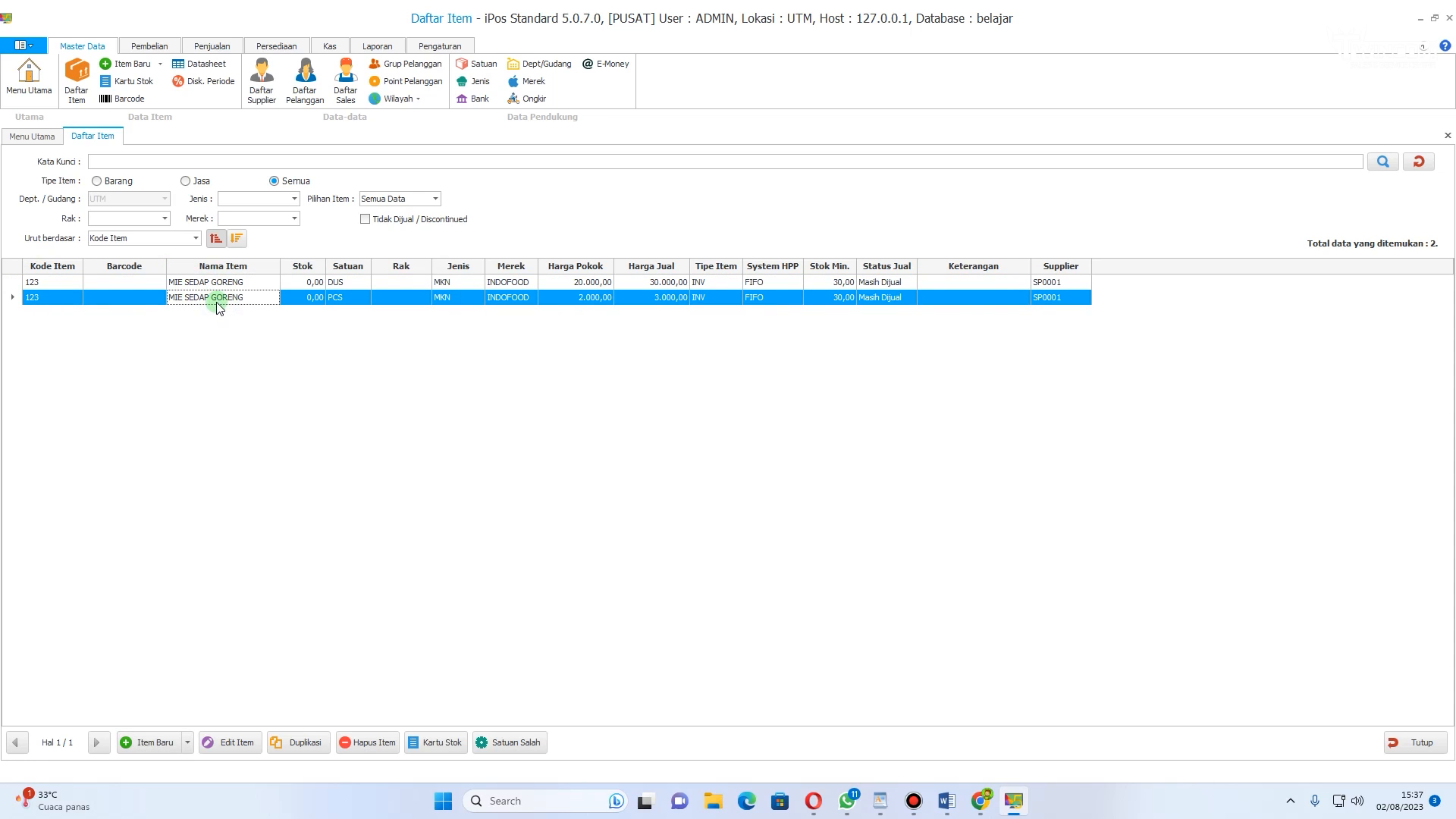
left_click(307, 282)
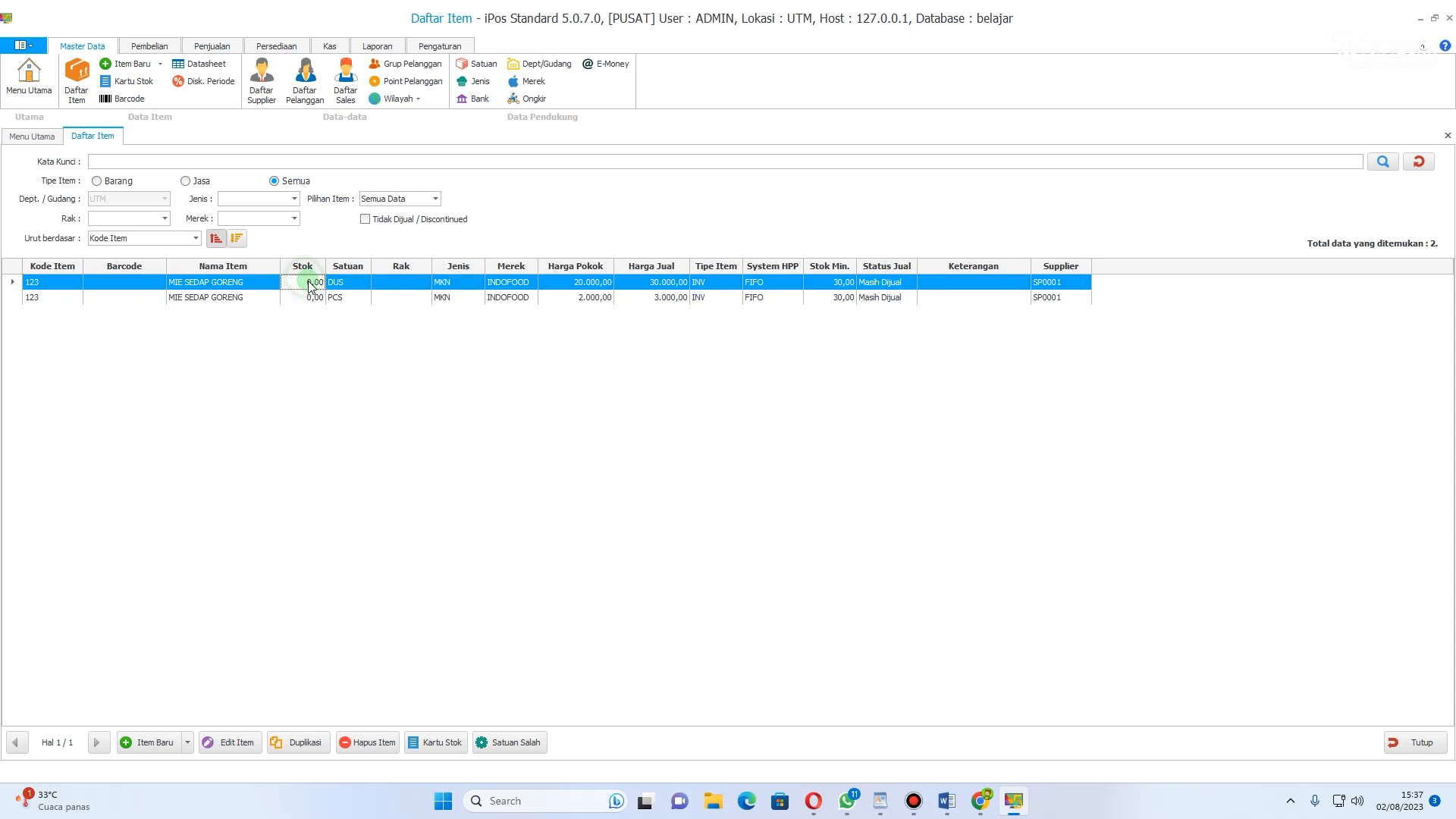
left_click(318, 300)
left_click(317, 284)
left_click(317, 301)
left_click(316, 285)
left_click(316, 298)
left_click(313, 285)
left_click(316, 299)
left_click(314, 285)
left_click(316, 299)
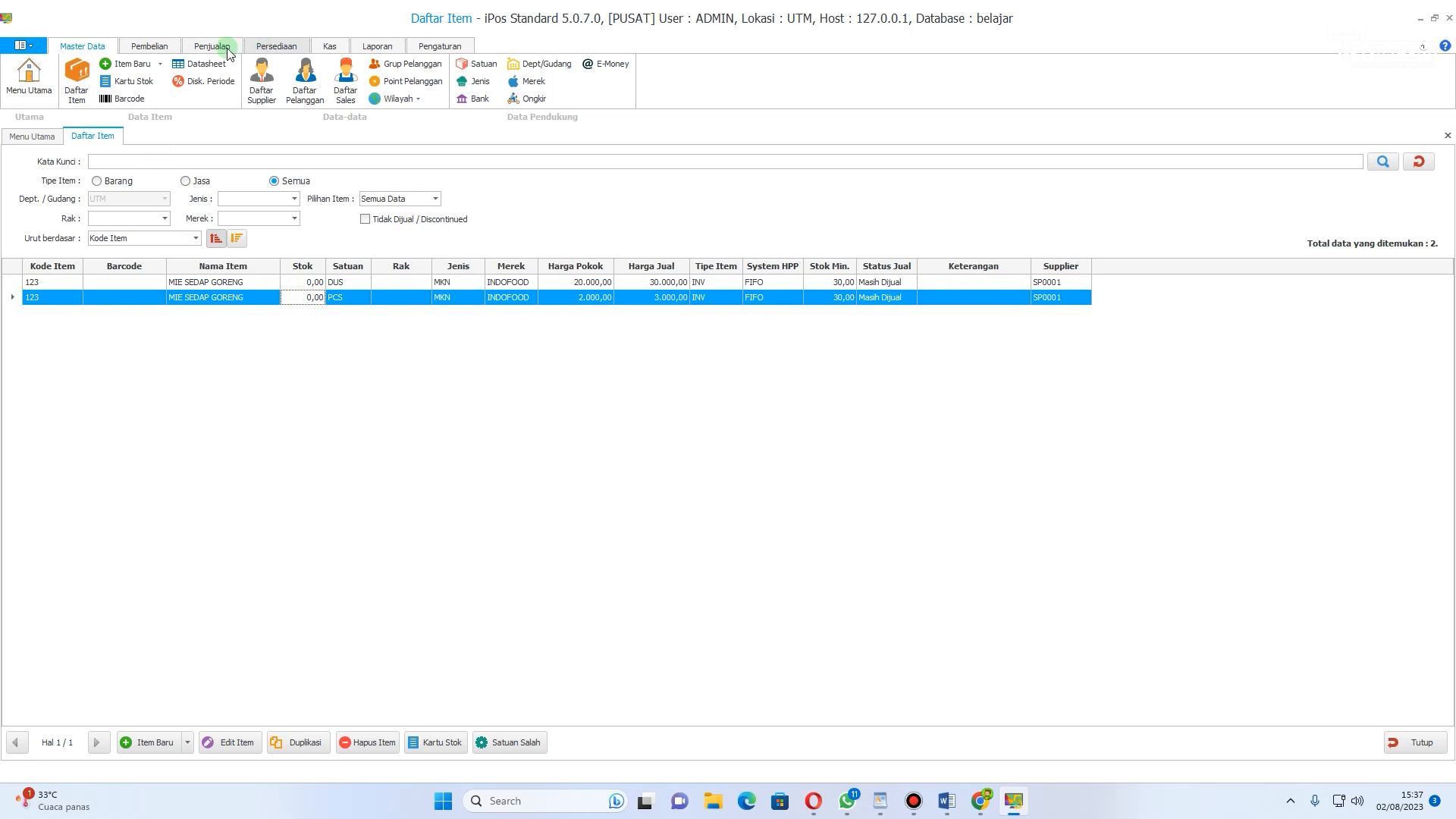
Step: Open the opening stock balance and add MIE SEDAP GORENG in DUS units as its first line
left_click(151, 47)
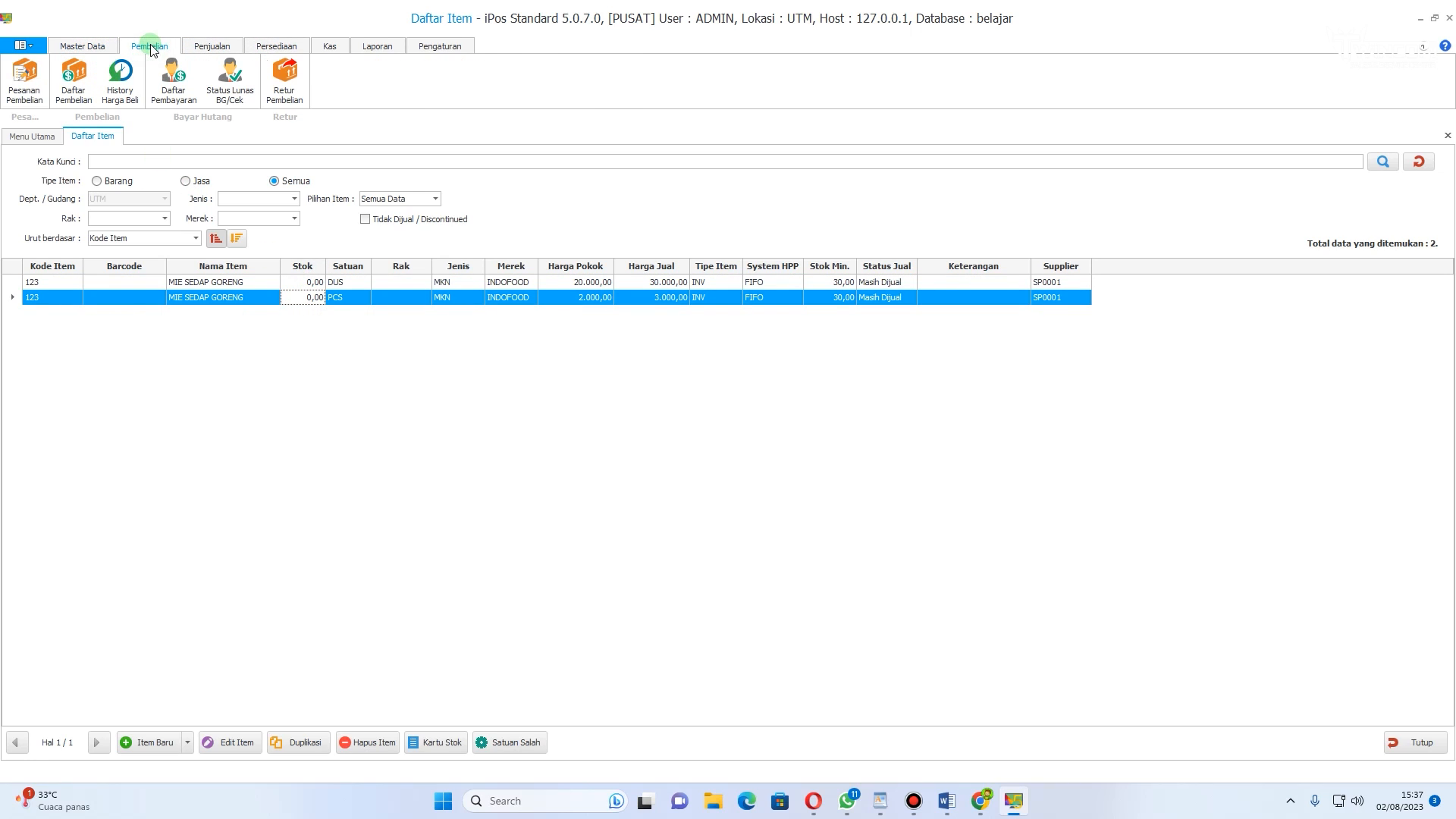
left_click(226, 47)
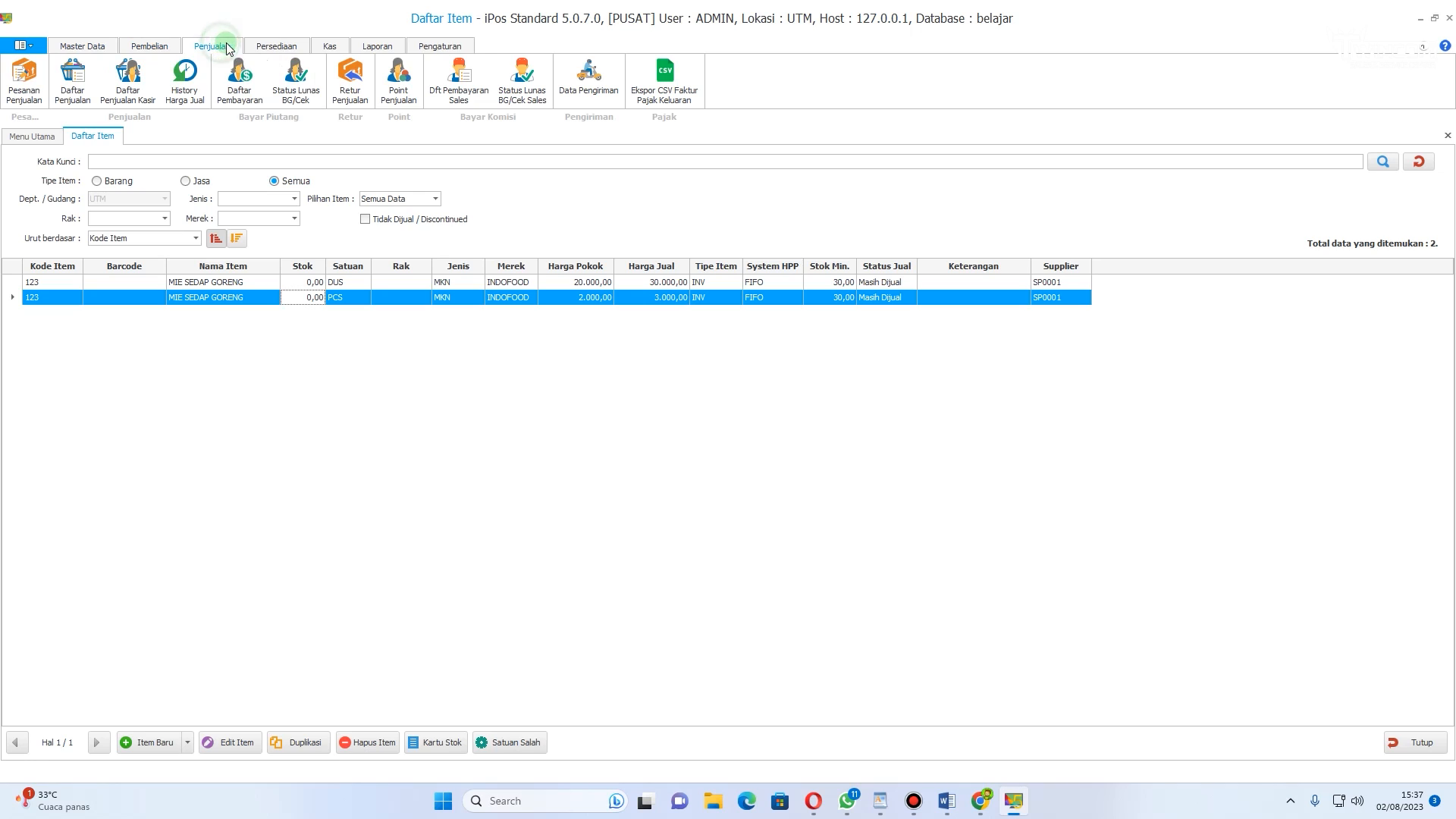
left_click(295, 48)
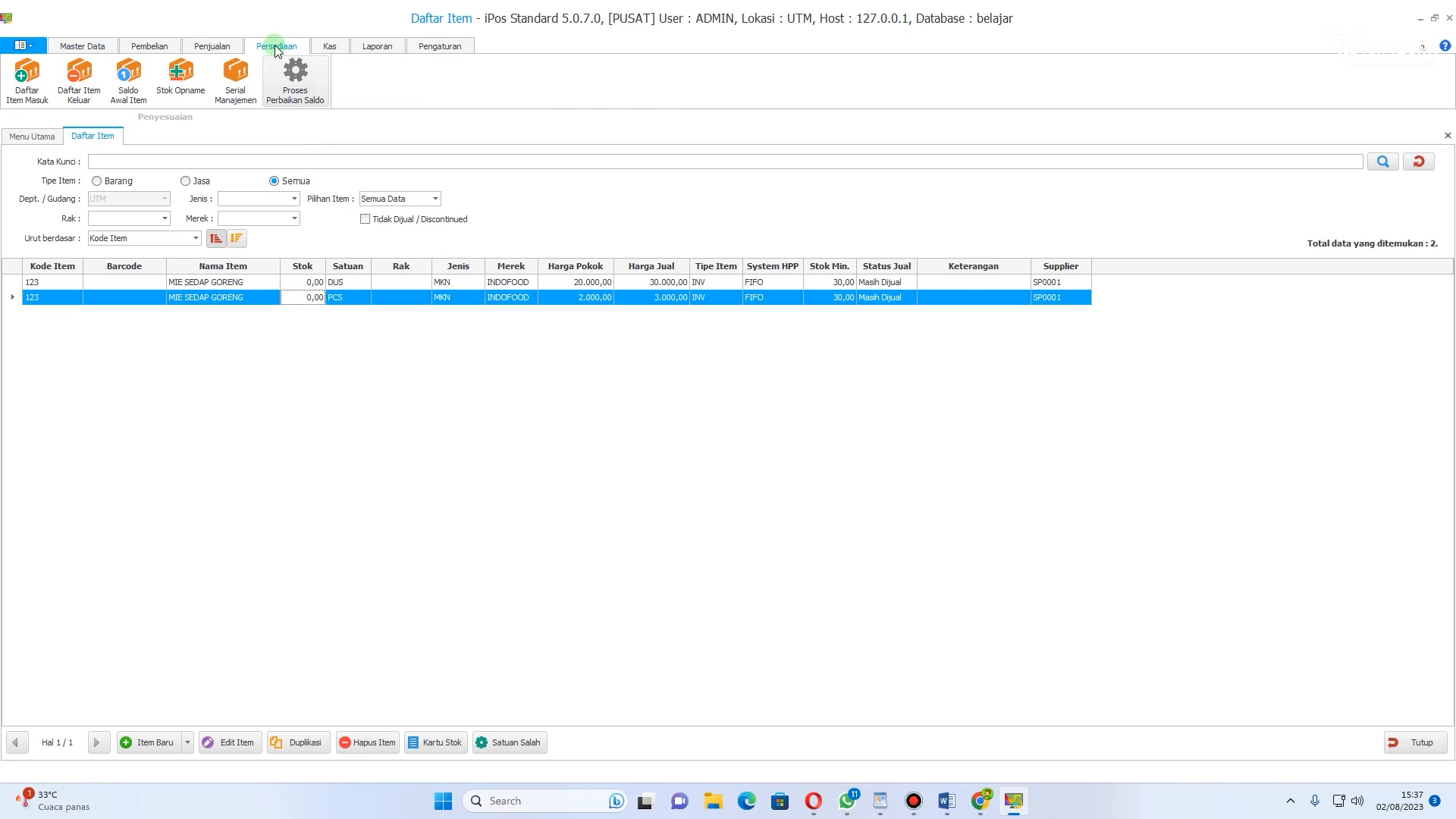
left_click(119, 90)
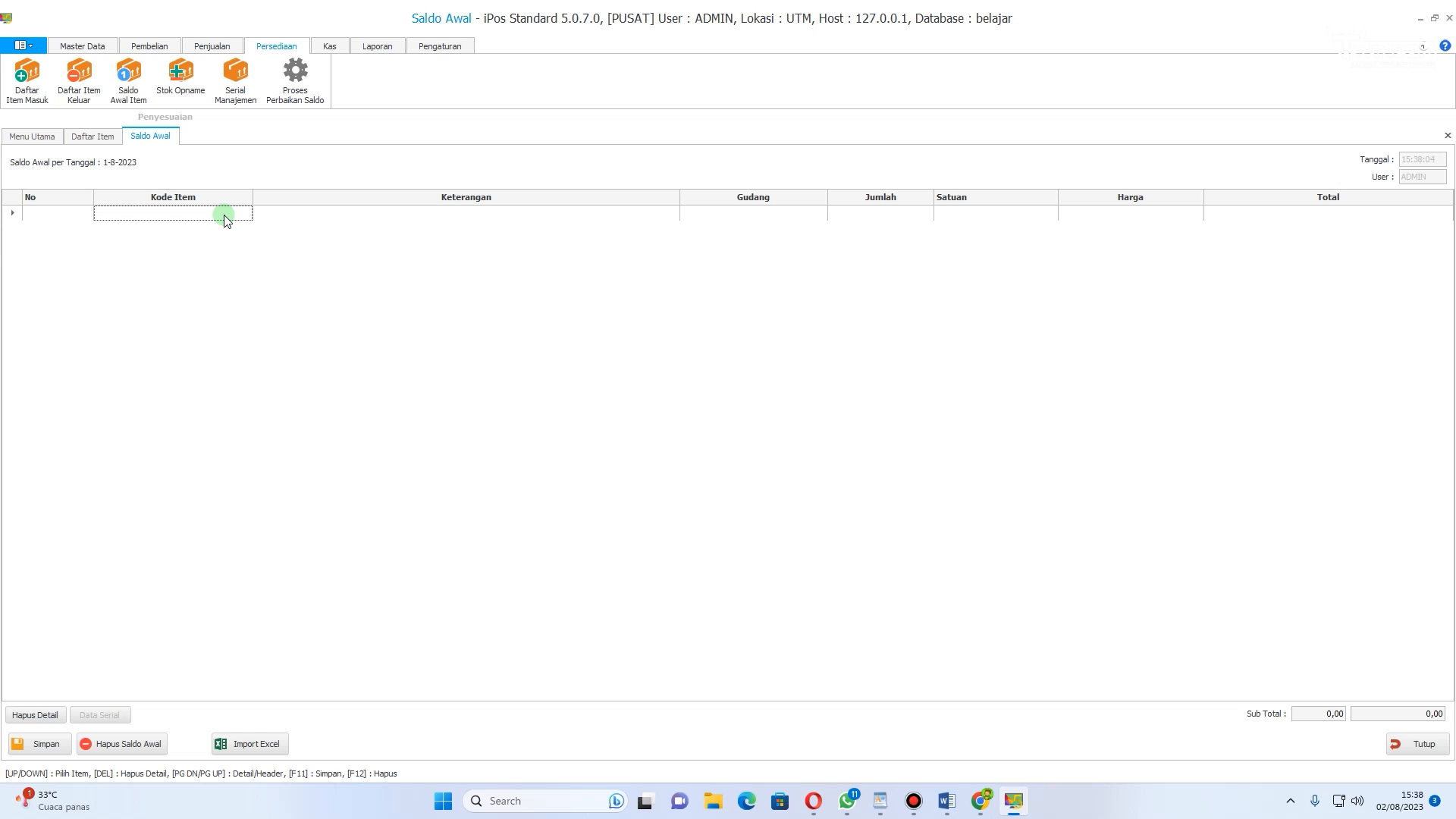
left_click(151, 217)
type("MIE")
key("Return")
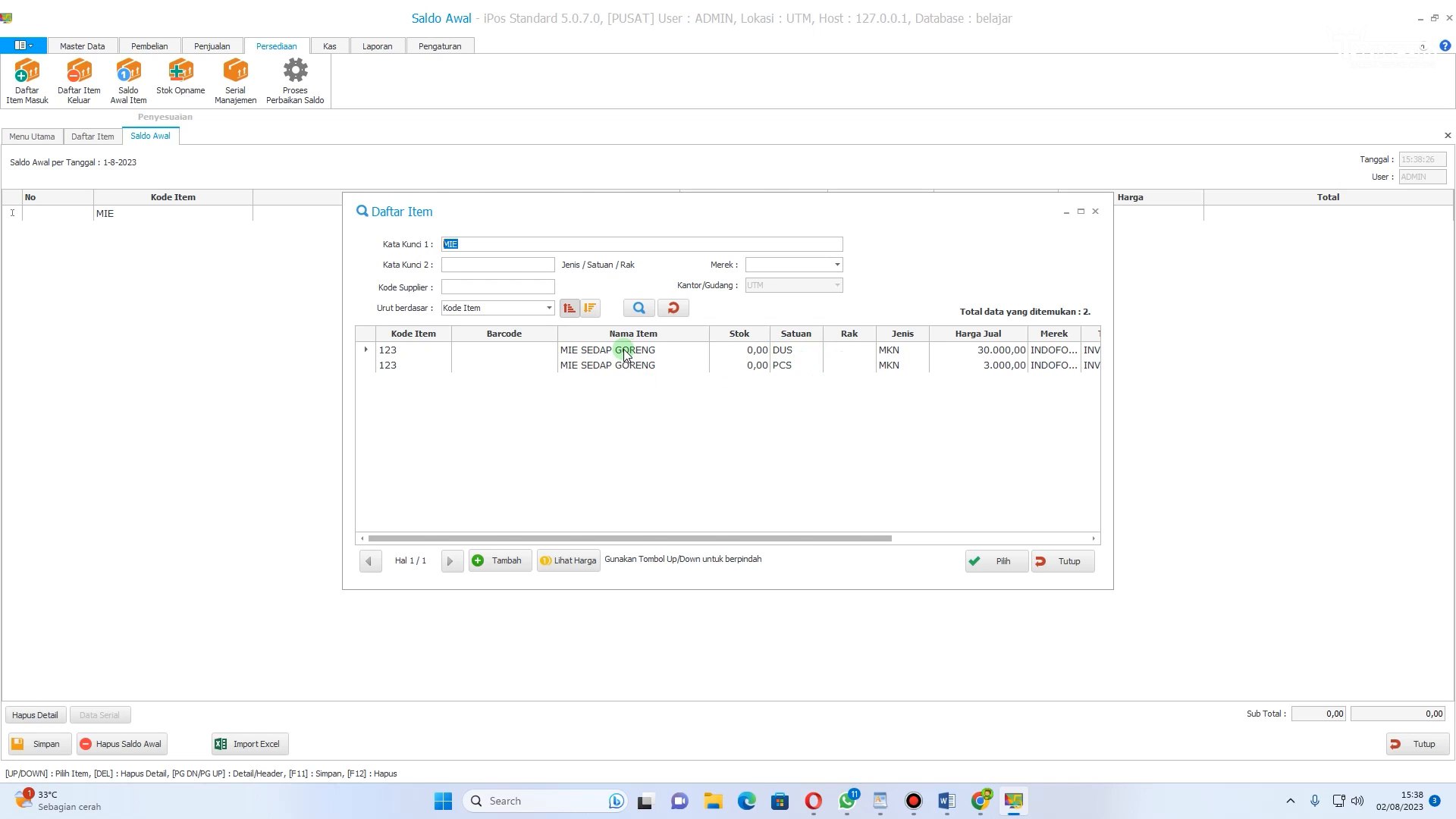
double_click(787, 351)
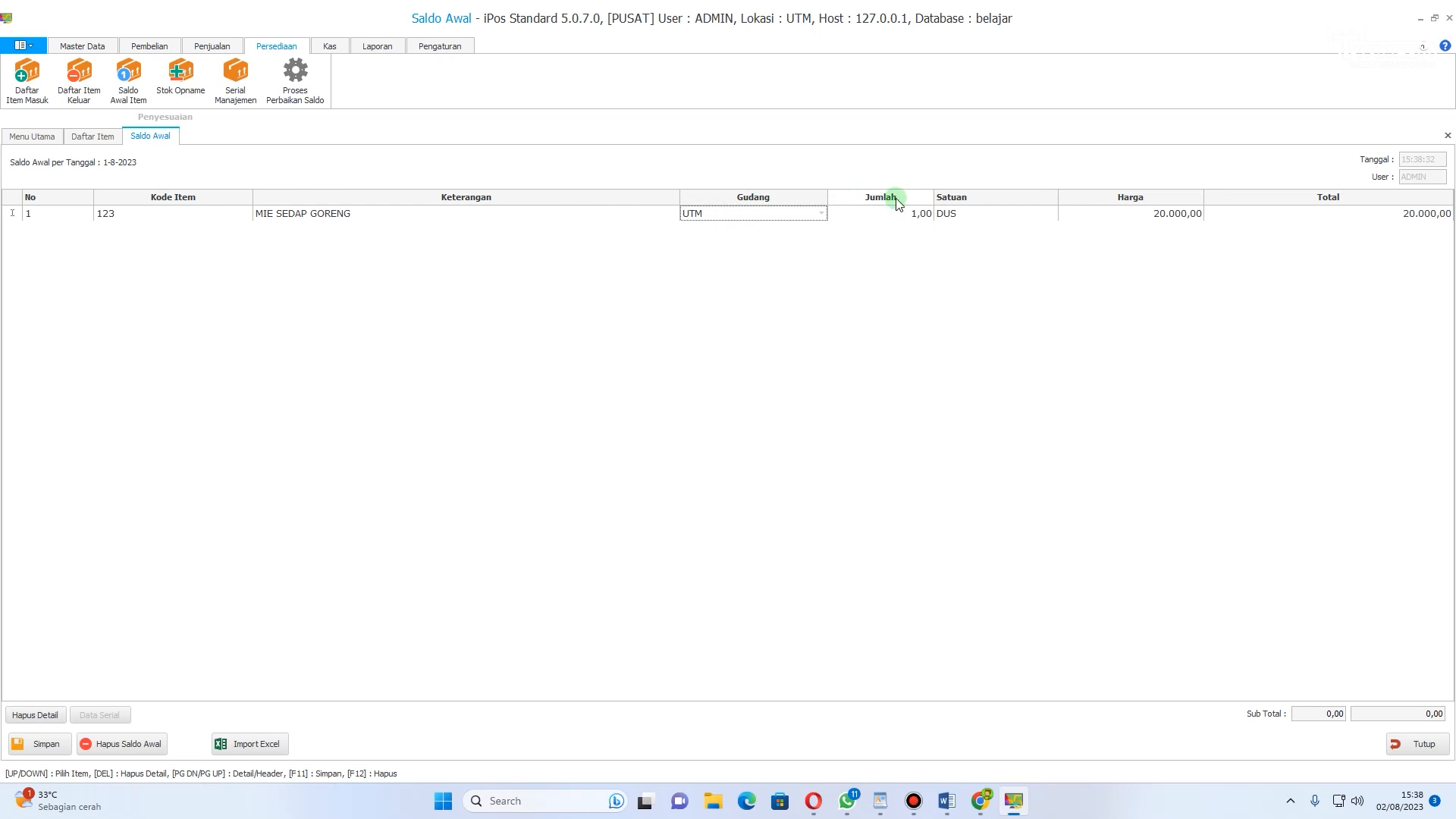
Step: Set the opening quantity of MIE SEDAP GORENG to 30 DUS and save the opening balance
left_click(915, 214)
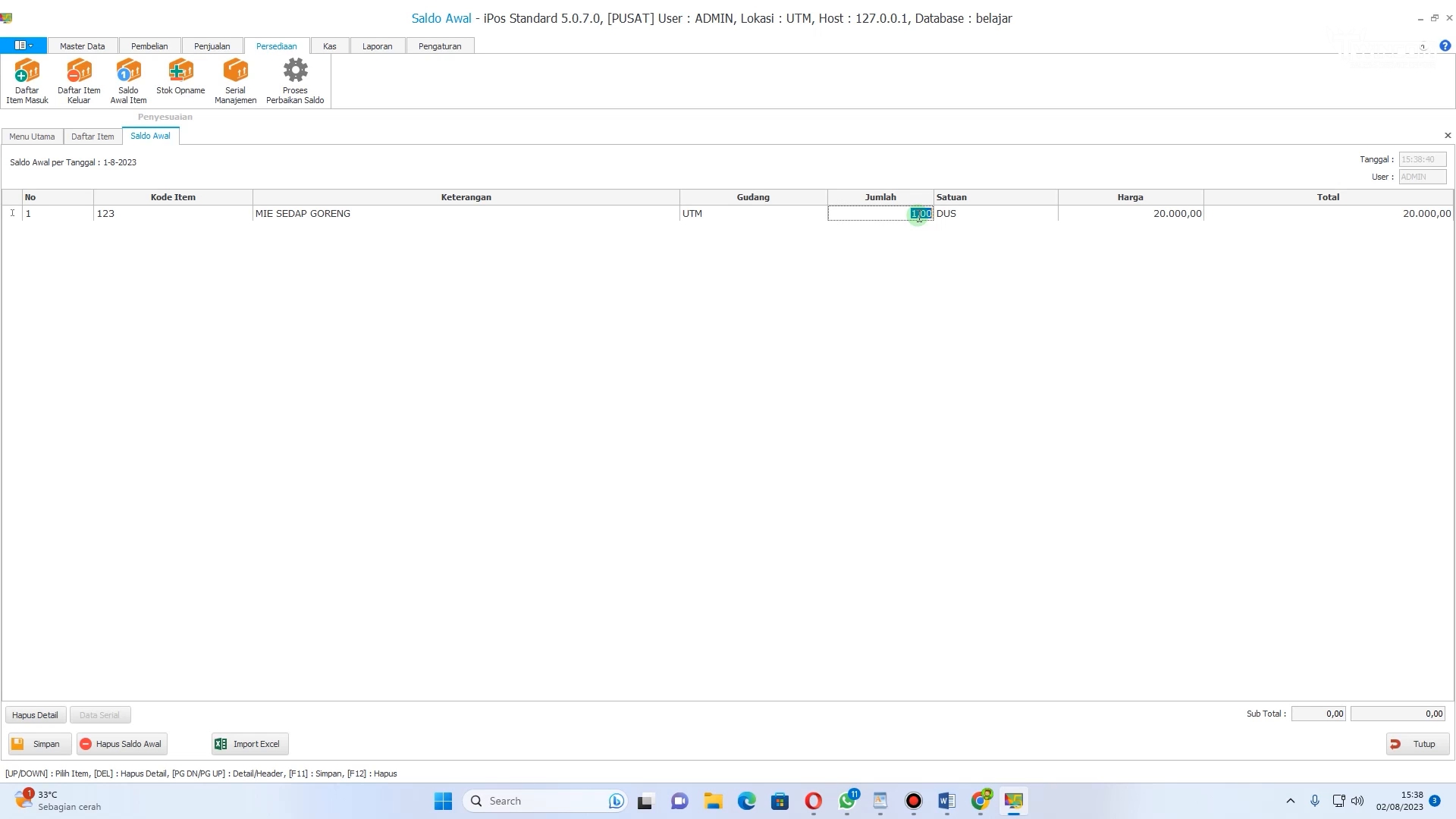
key("Return")
left_click(1089, 383)
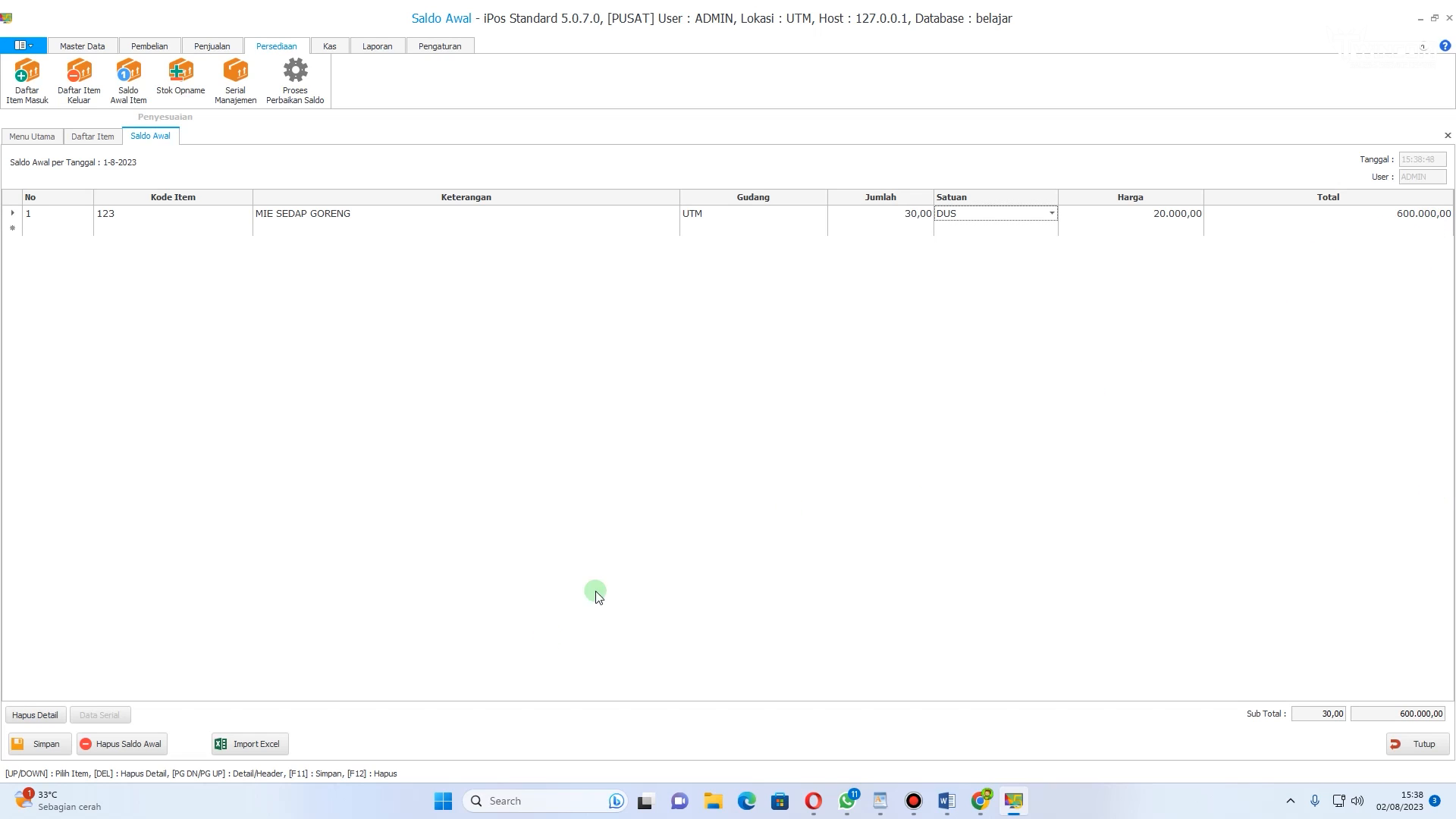
left_click(46, 743)
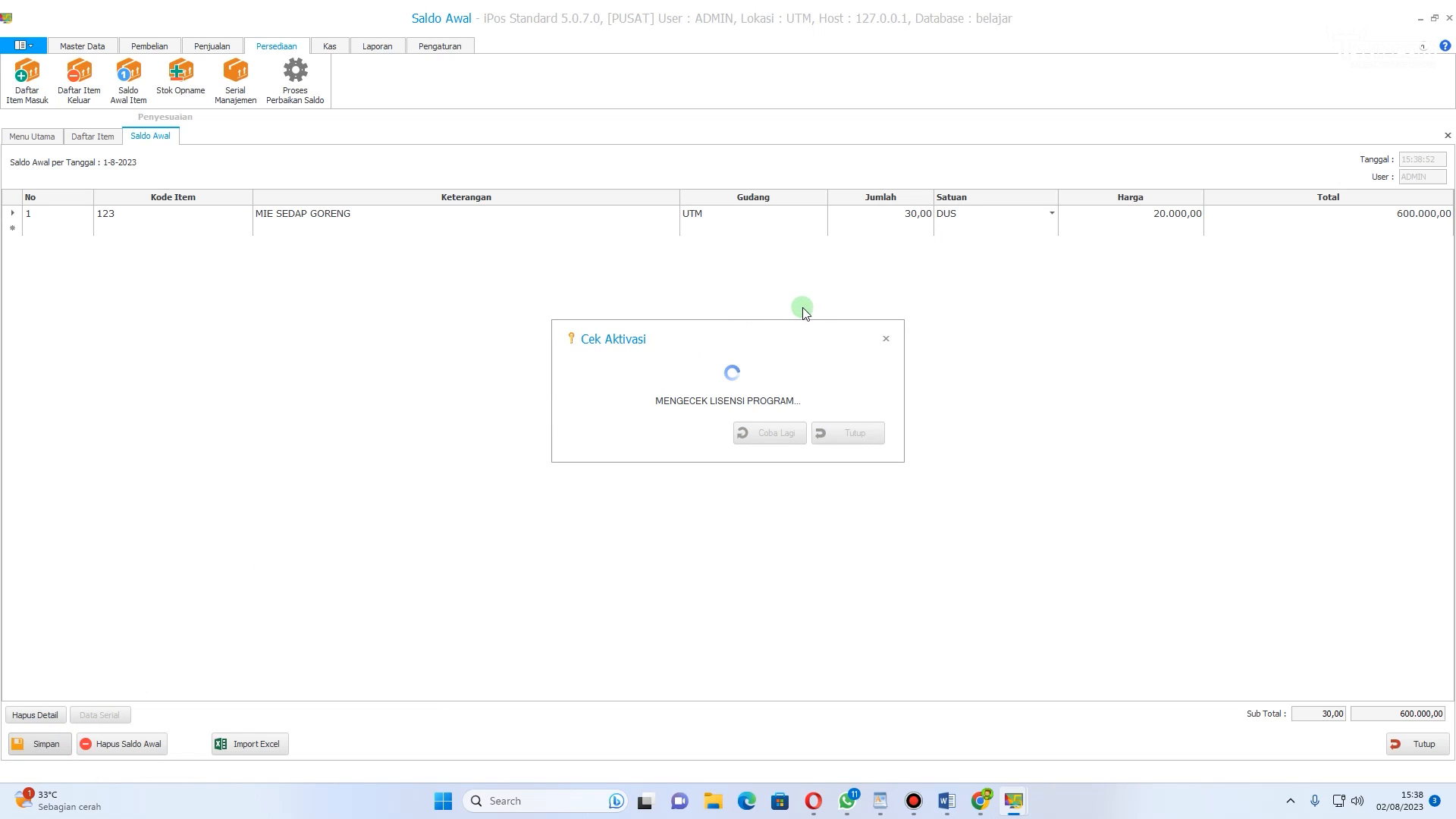
left_click(886, 339)
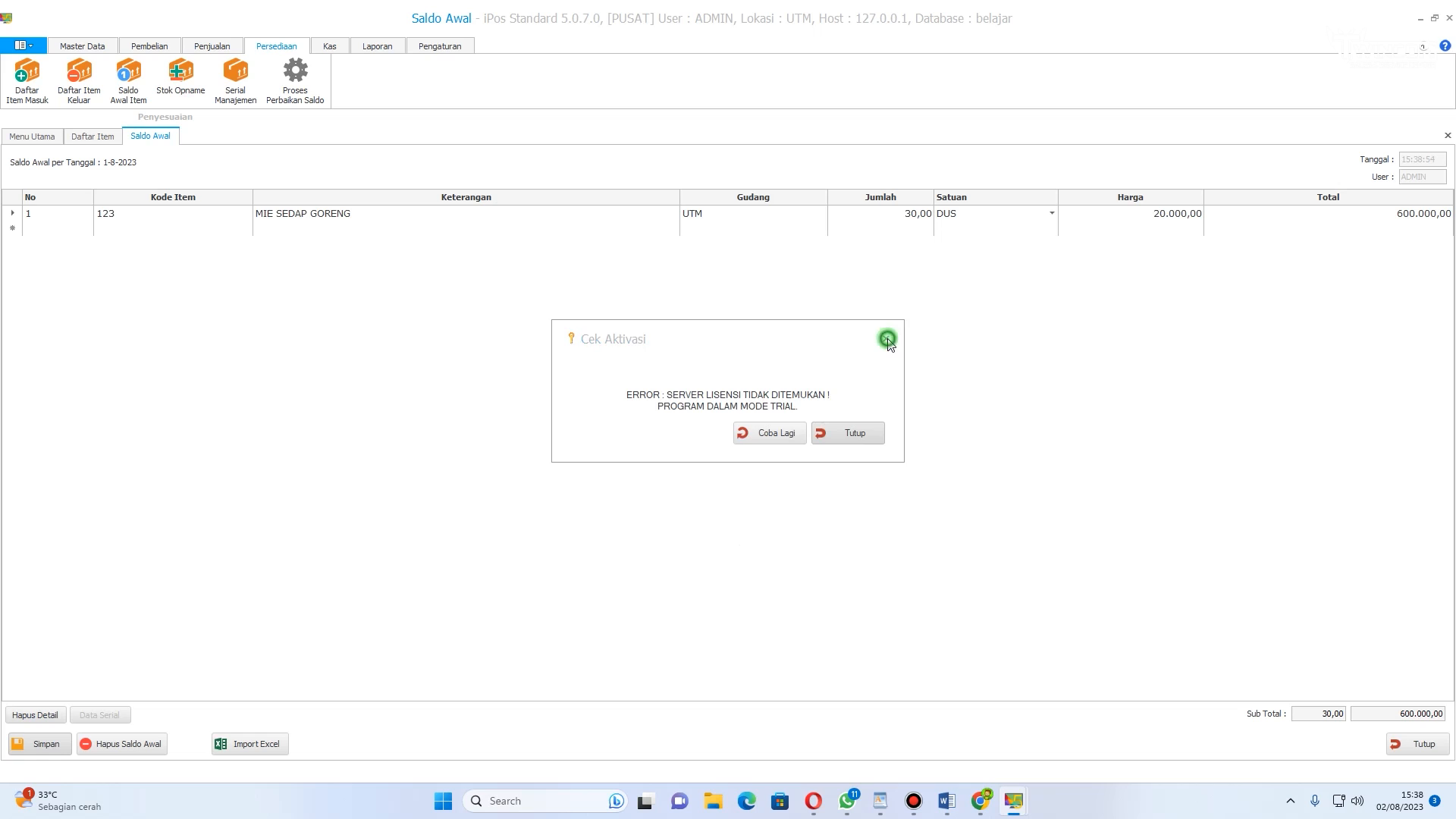
left_click(783, 448)
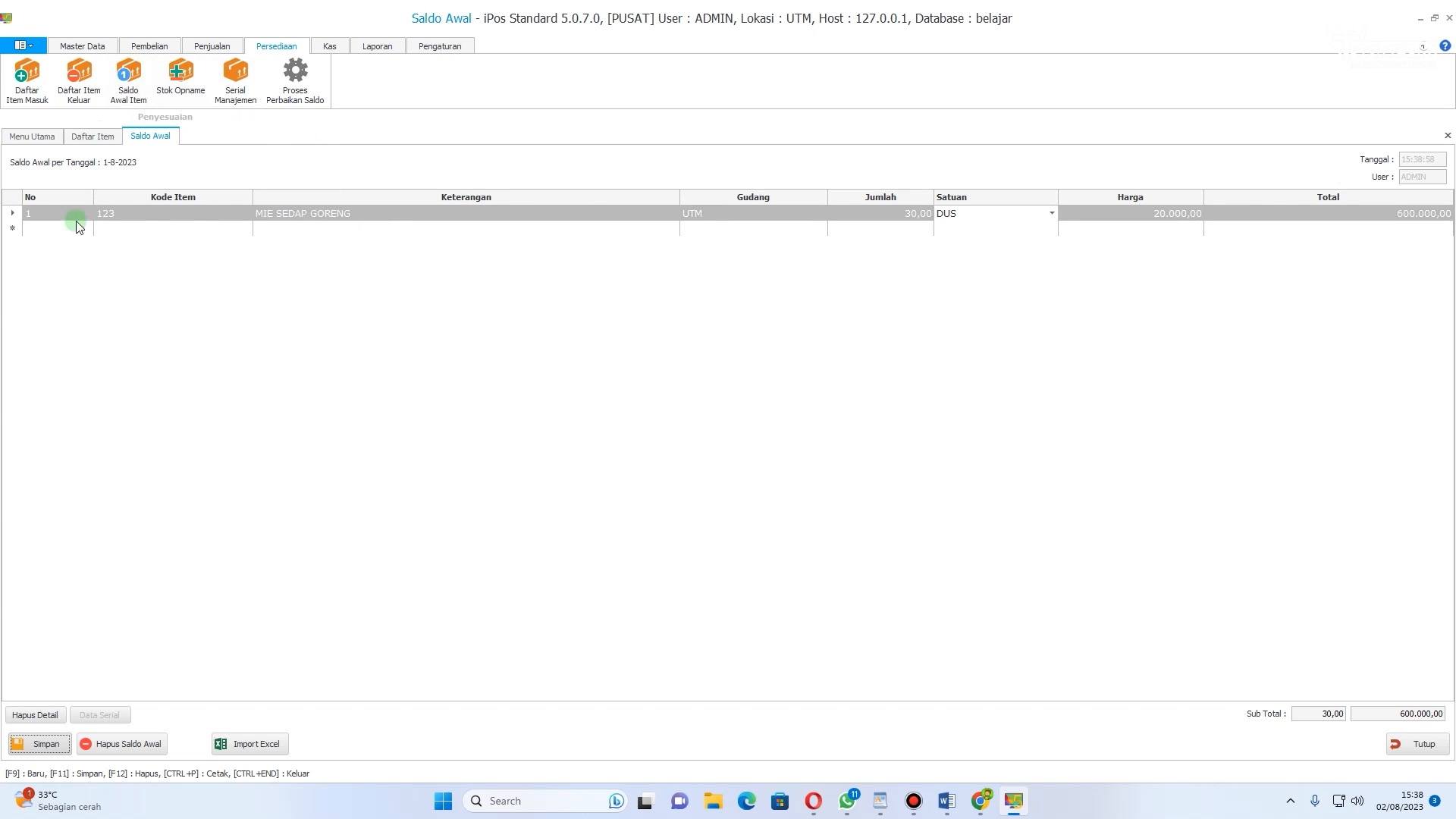
Step: Open the item list, refresh it, and examine the DUS and PCS stock of MIE SEDAP GORENG
left_click(84, 45)
left_click(88, 73)
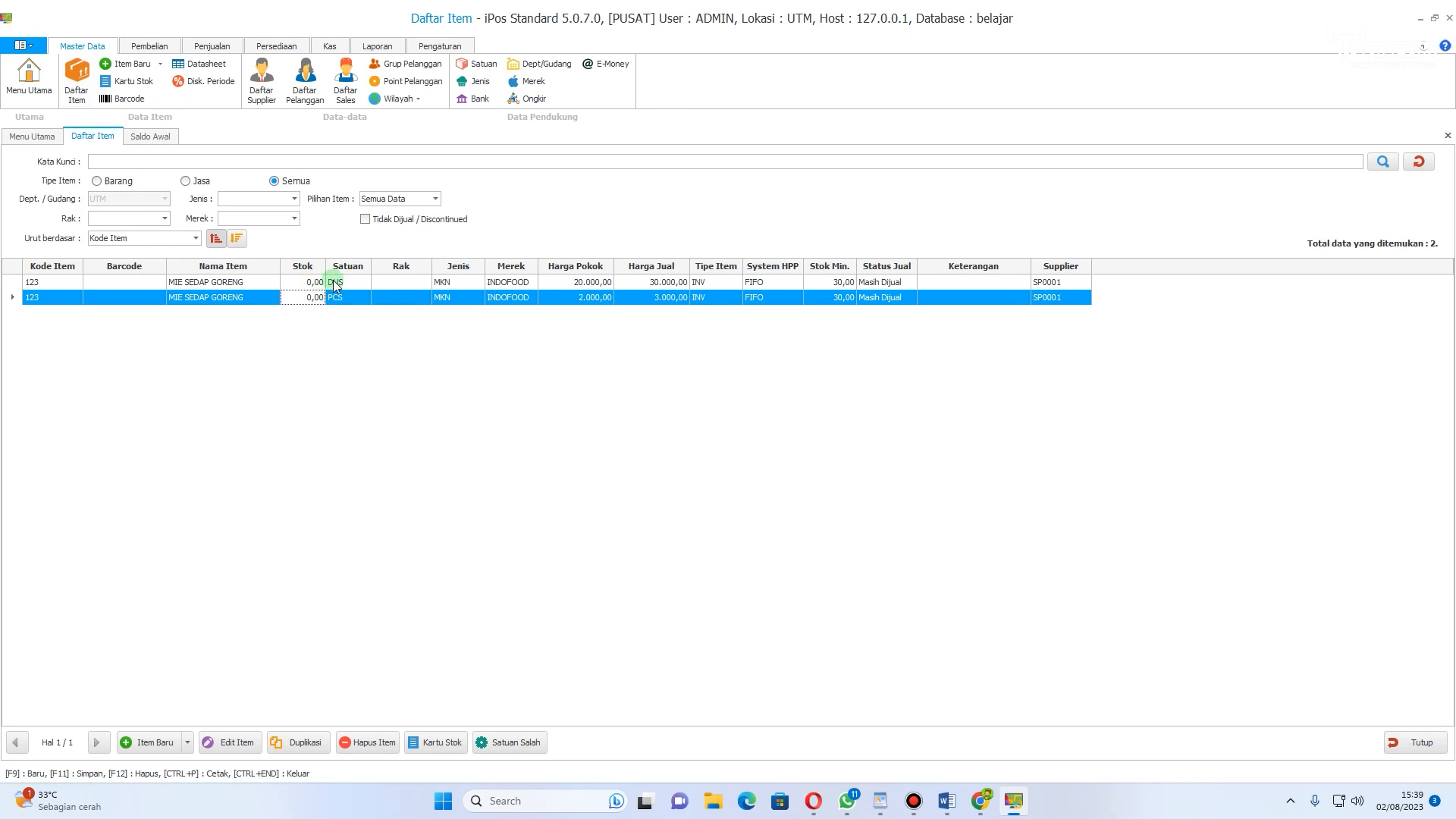
left_click(1418, 161)
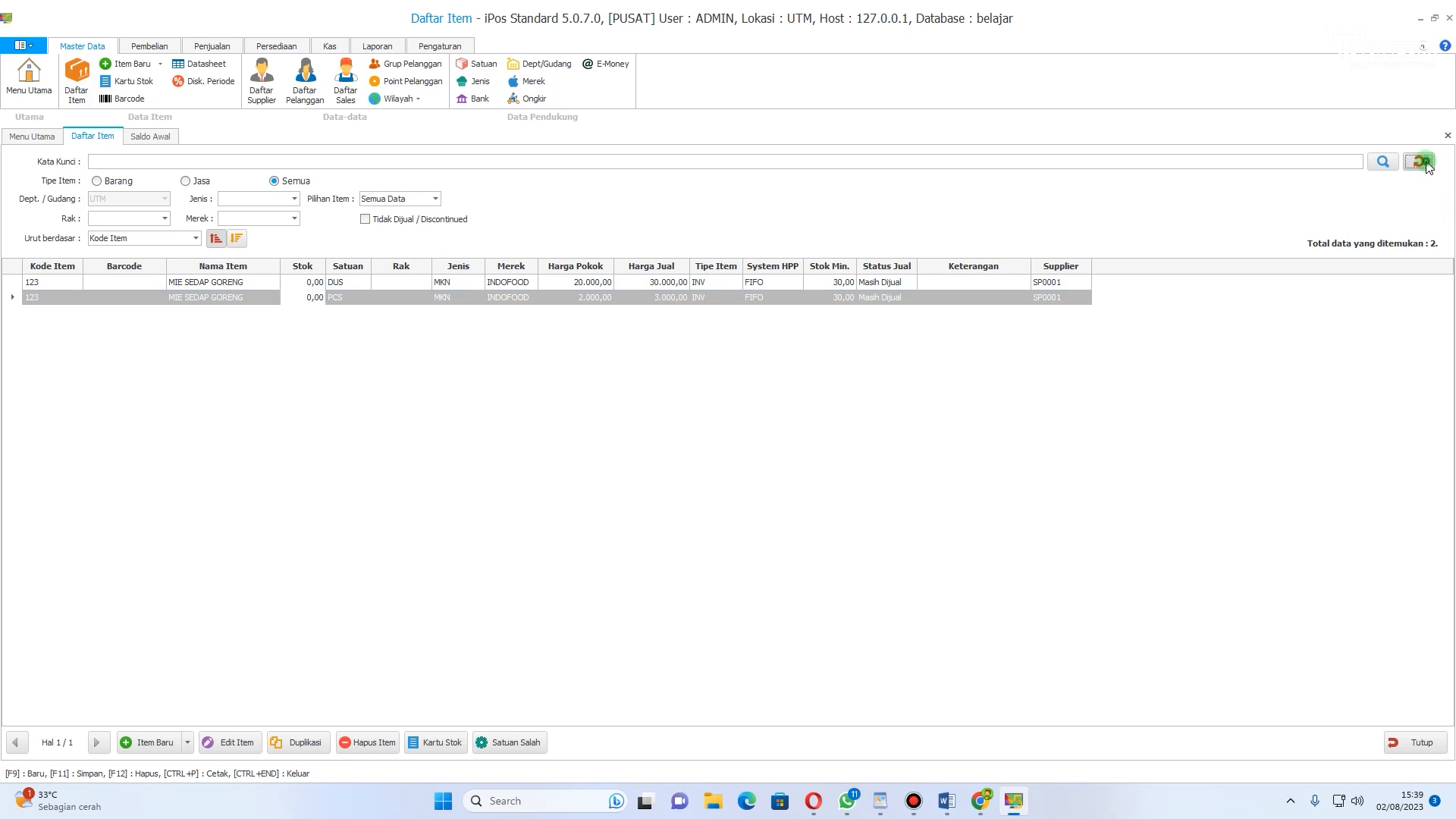
left_click(229, 296)
left_click(247, 282)
left_click(250, 297)
left_click(246, 282)
left_click(285, 298)
left_click(259, 283)
left_click(258, 296)
left_click(252, 284)
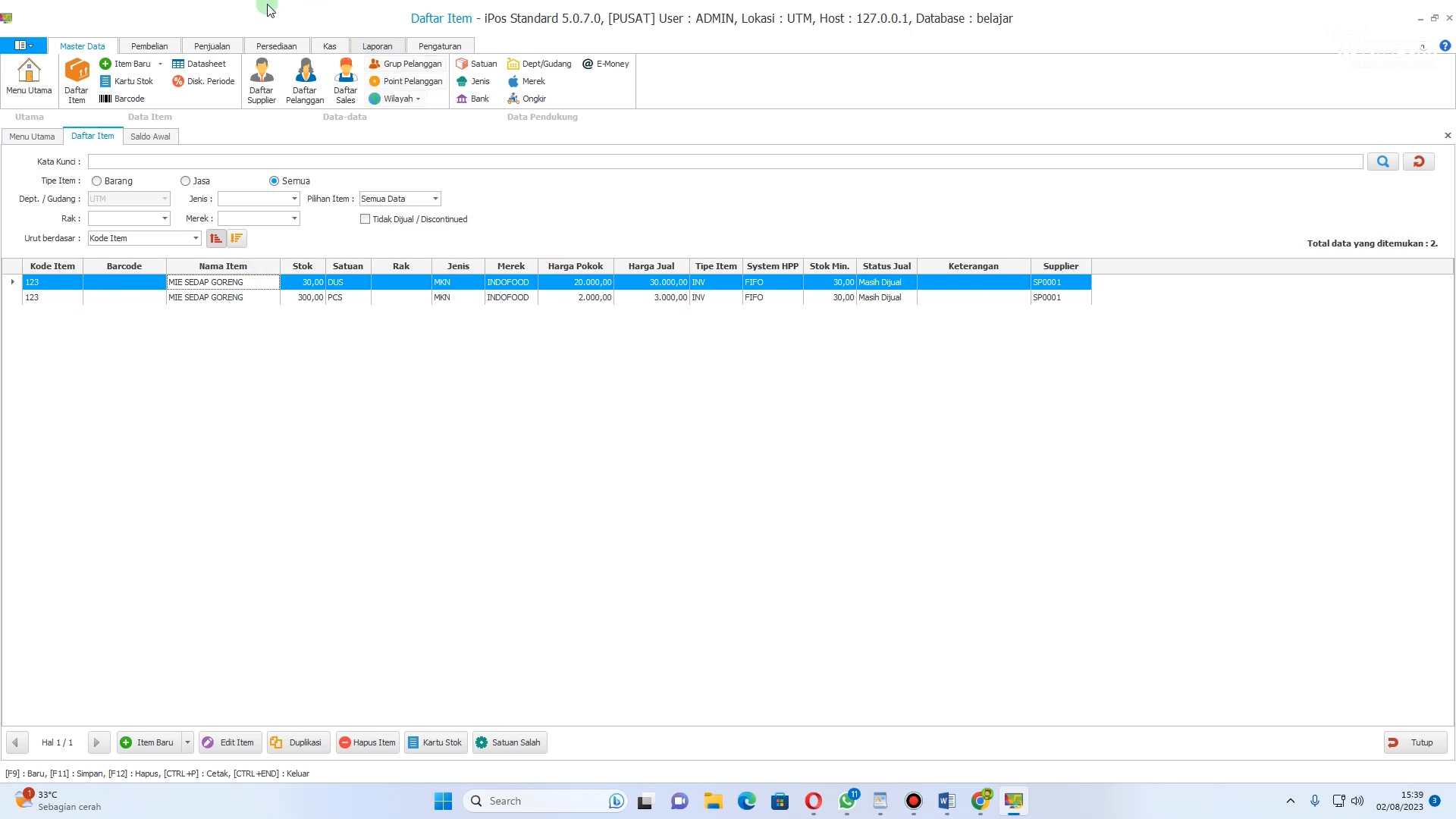
left_click(149, 45)
left_click(221, 45)
left_click(275, 45)
left_click(329, 45)
left_click(377, 45)
left_click(91, 48)
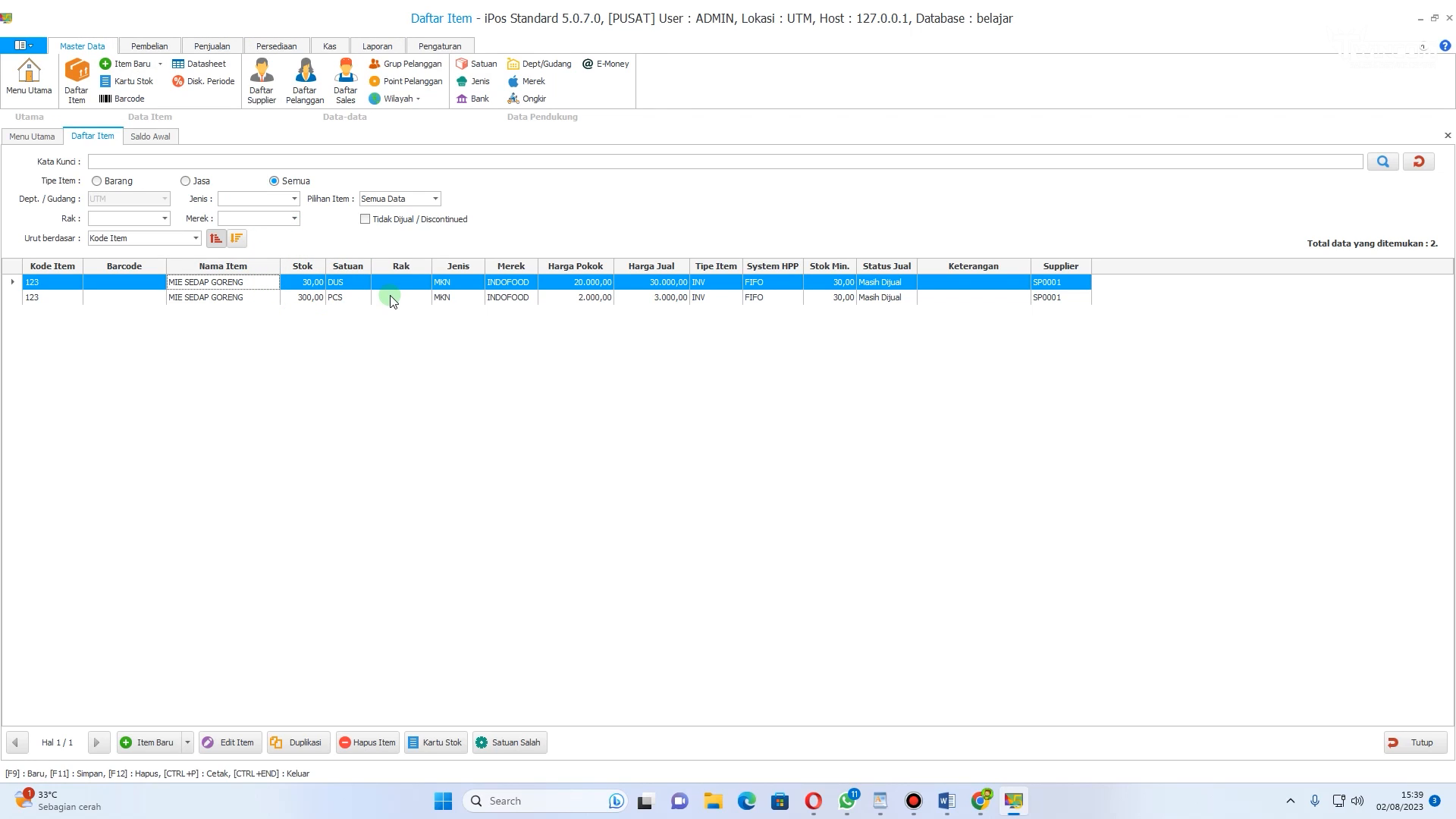
Step: Start a new cashier sale and add MIE SEDAP GORENG in PCS units
left_click(215, 47)
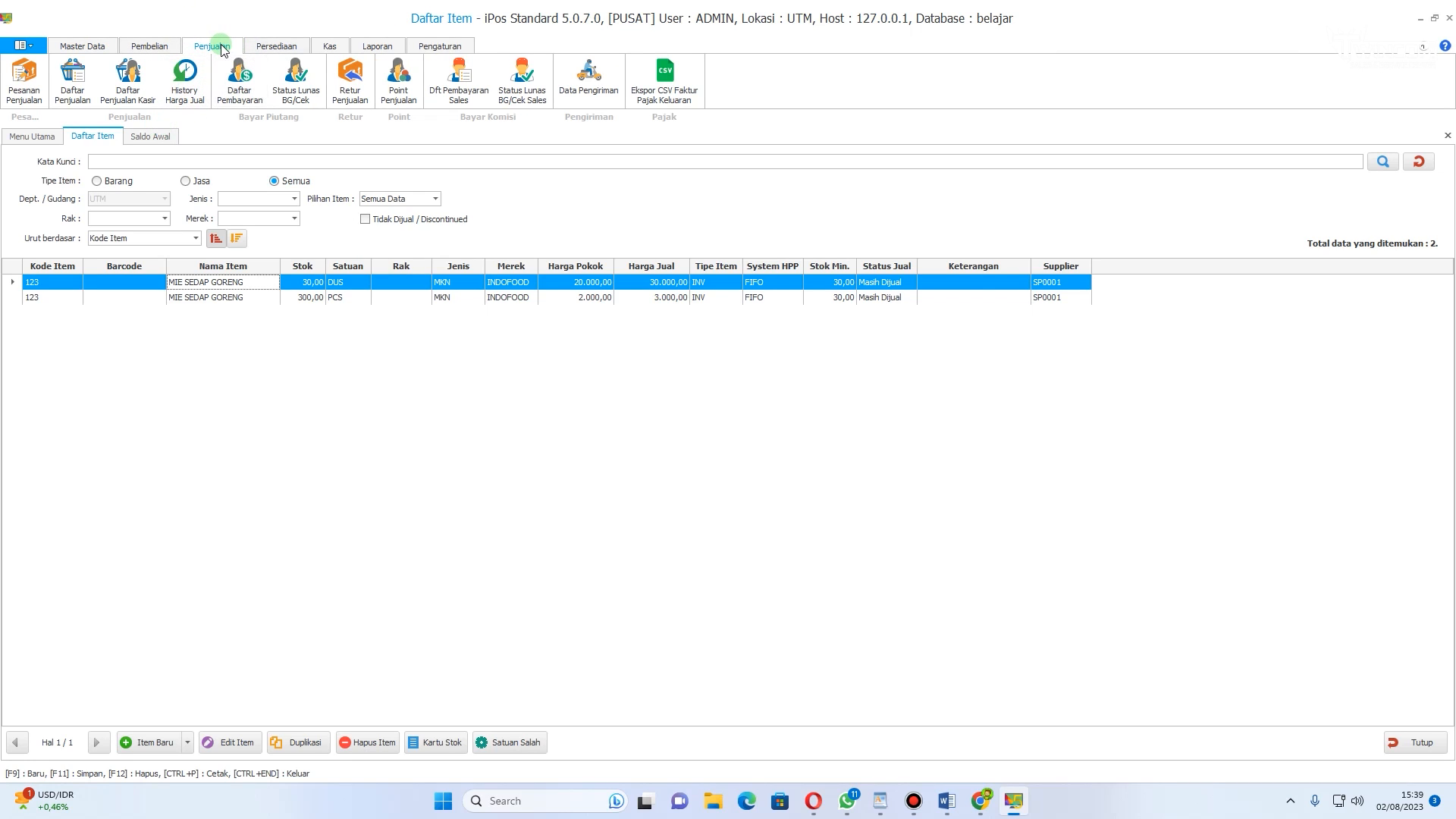
left_click(139, 91)
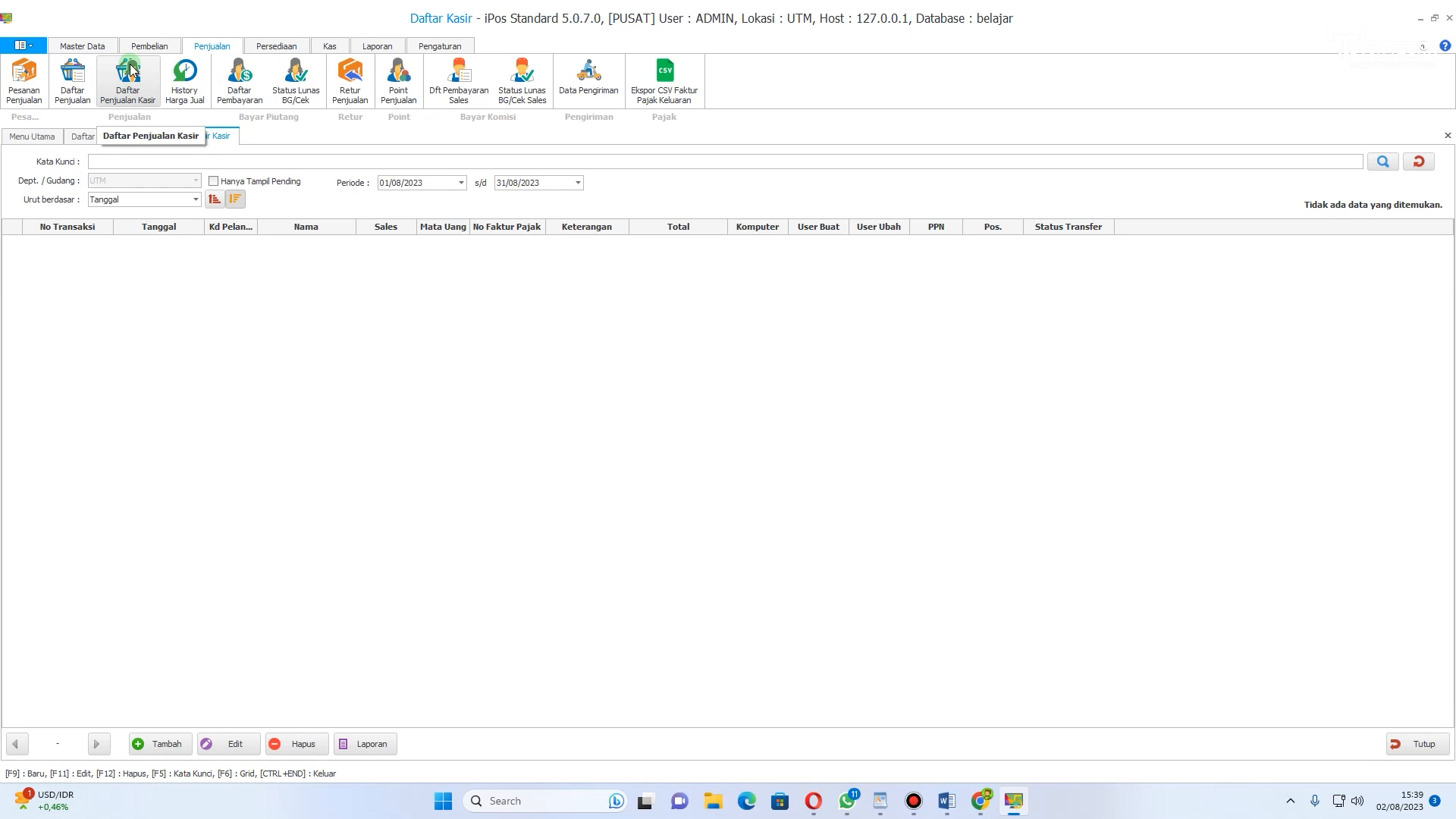
left_click(163, 743)
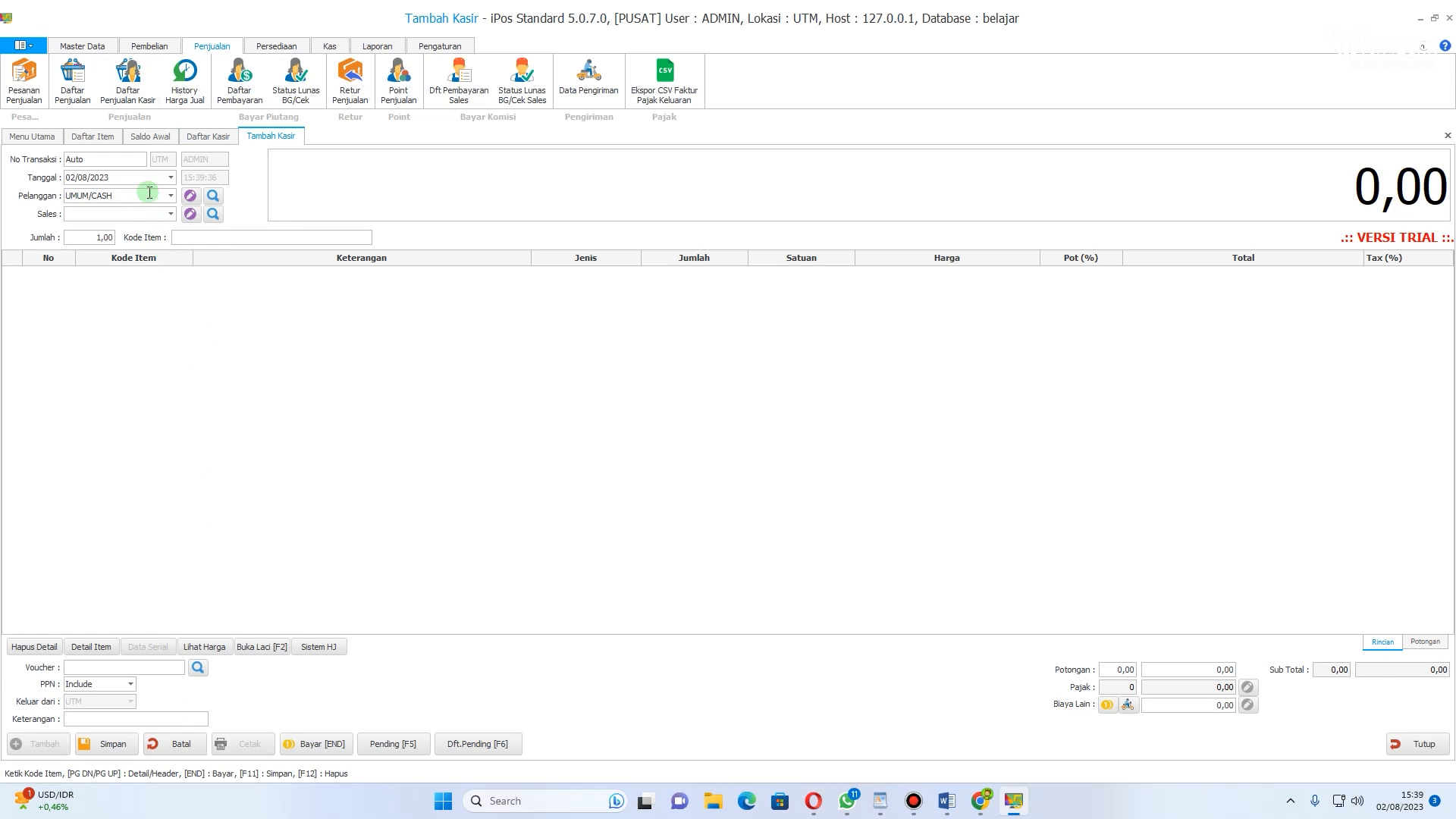
left_click(224, 238)
type("MIE")
key("Return")
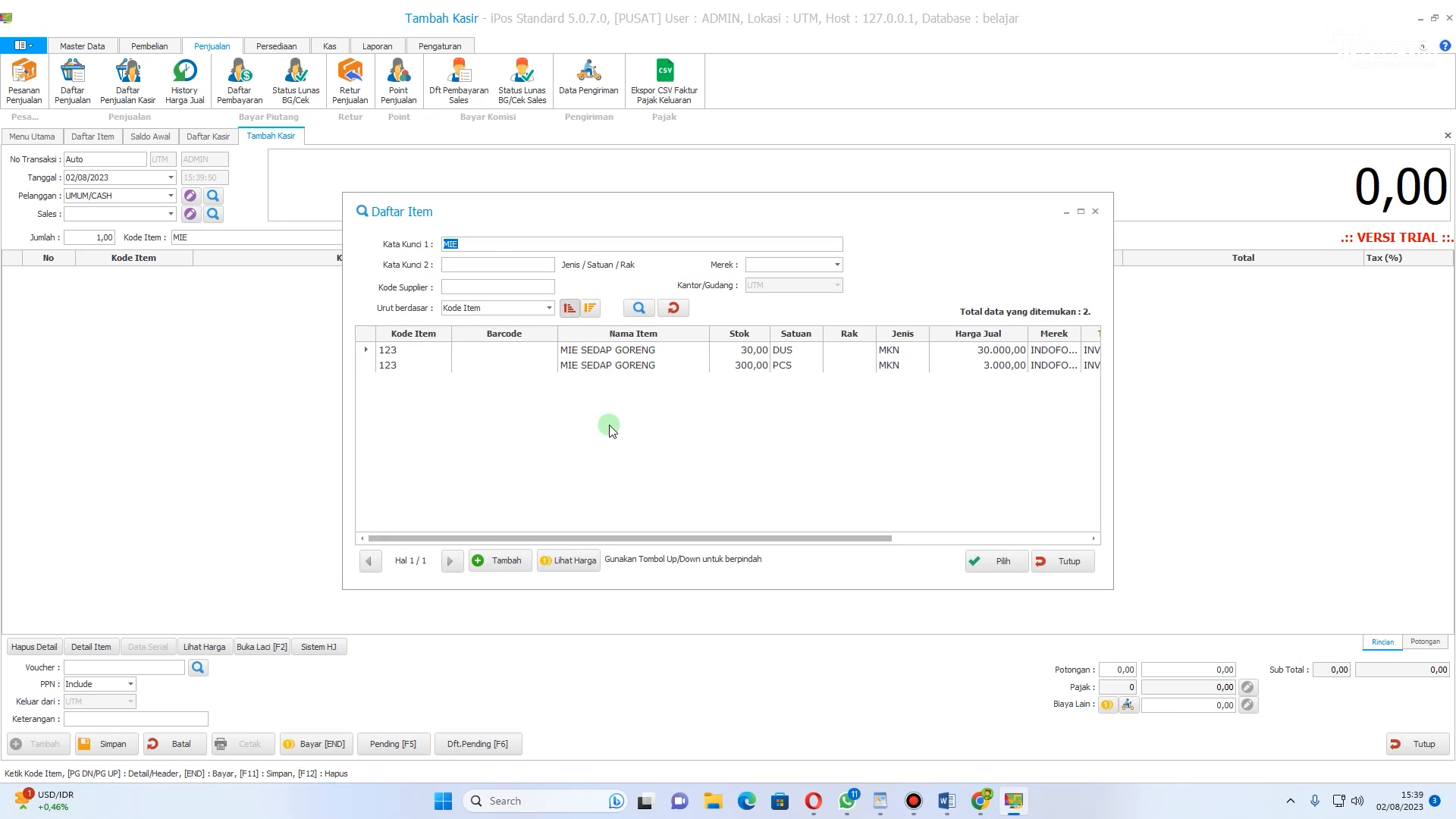
left_click(685, 367)
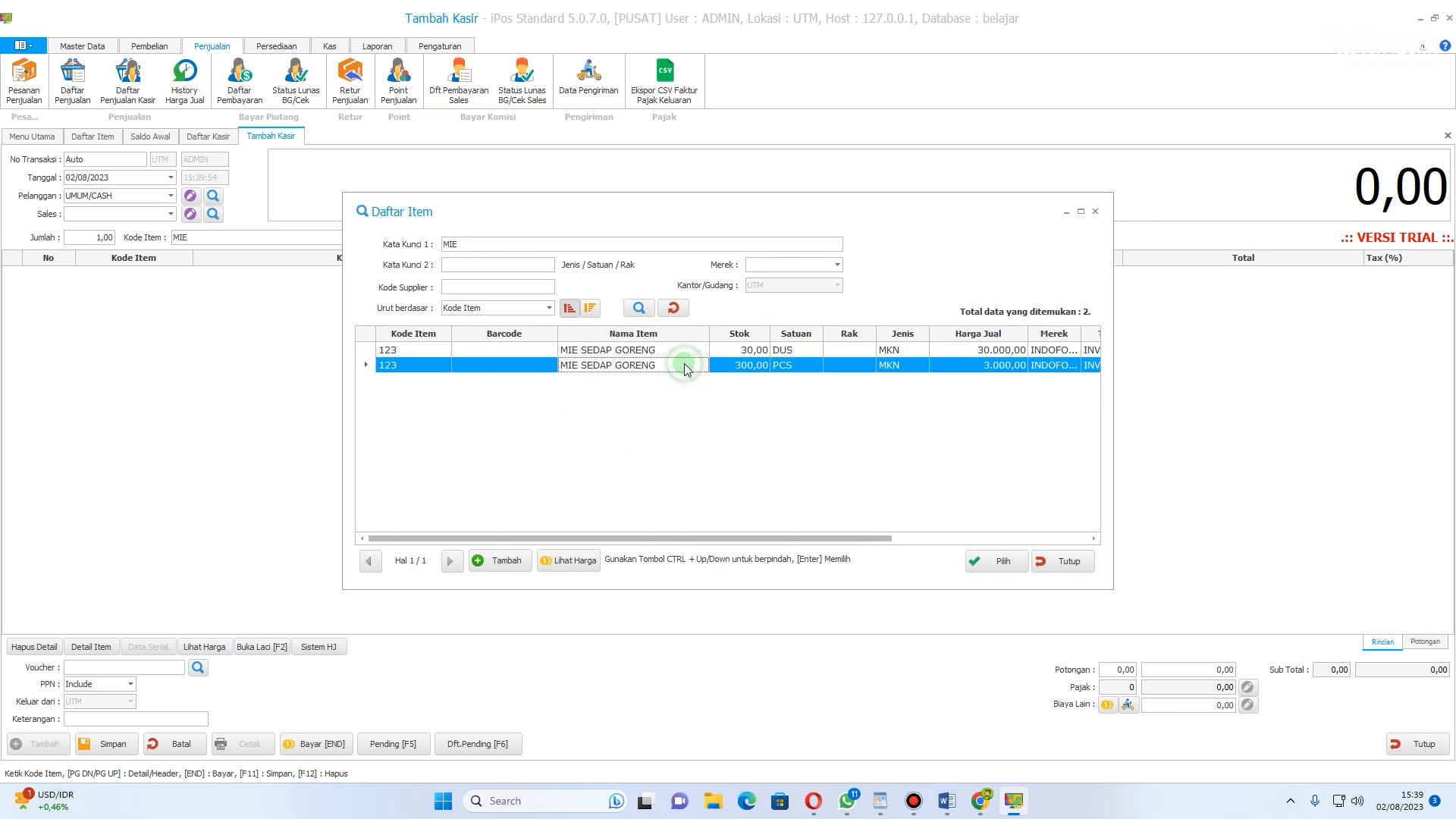
double_click(685, 366)
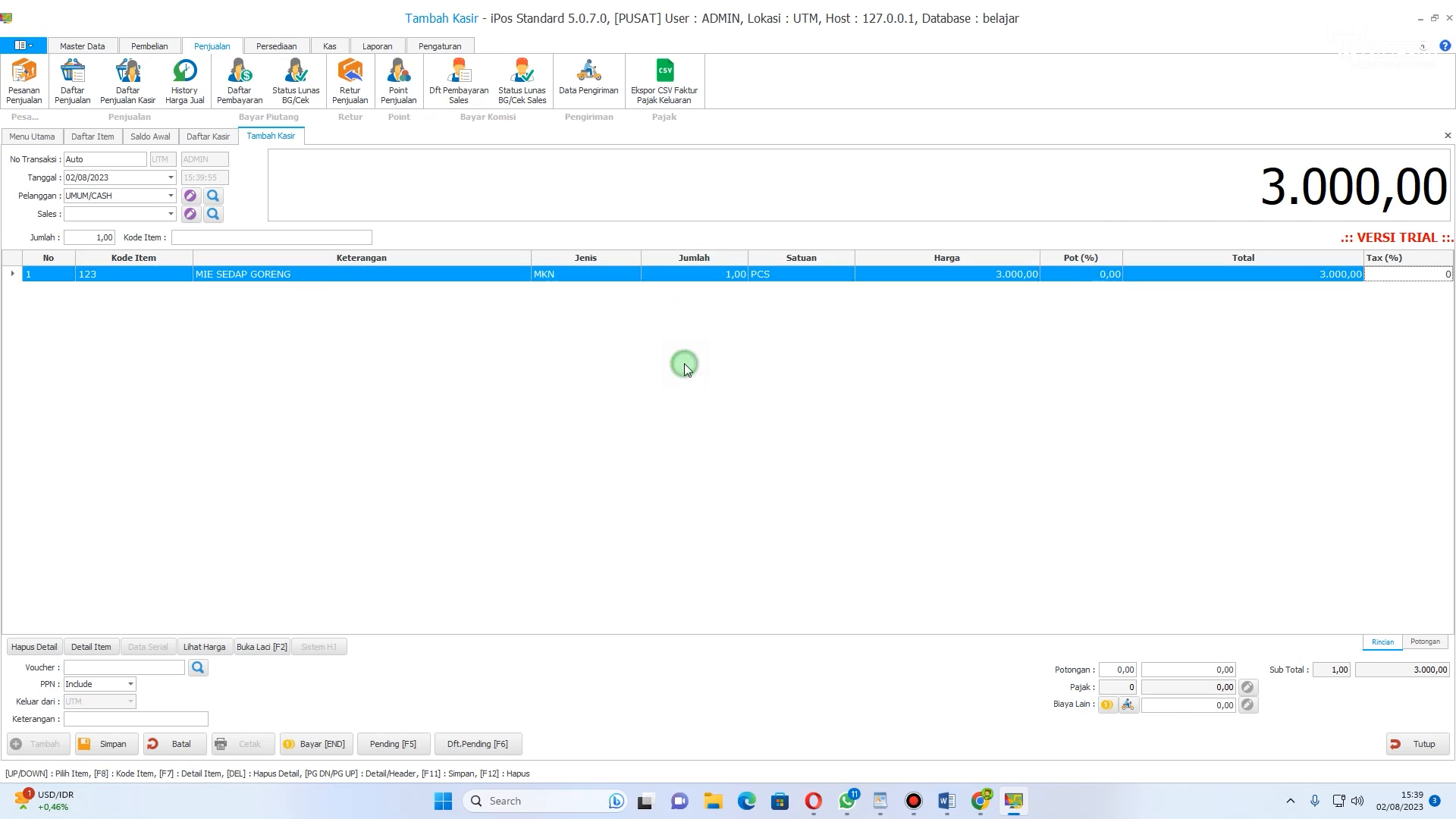
Step: Set the sale quantity to 5 PCS and apply an invoice discount of 2.000
left_click(731, 277)
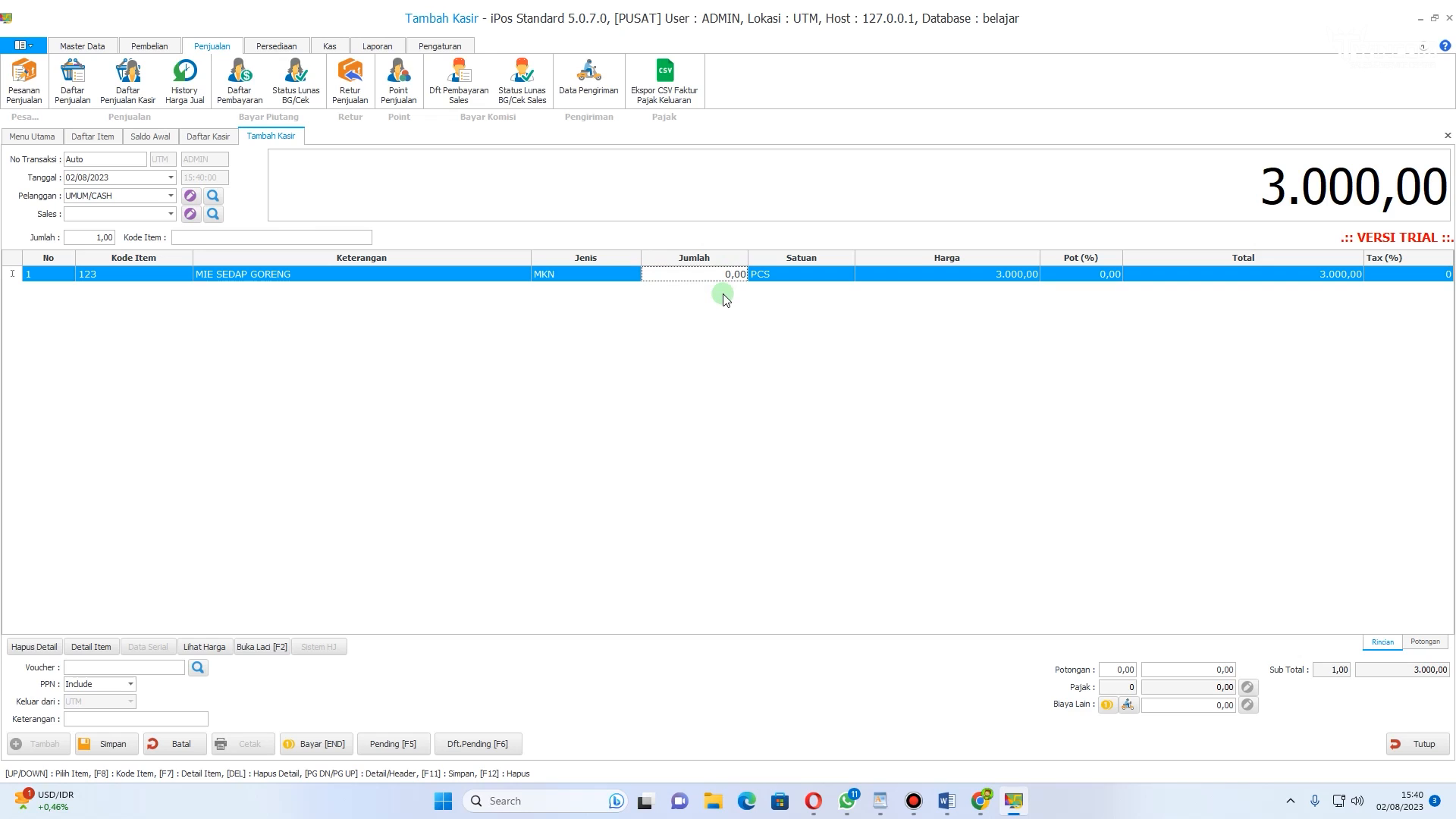
type("5")
key("Return")
left_click(1101, 274)
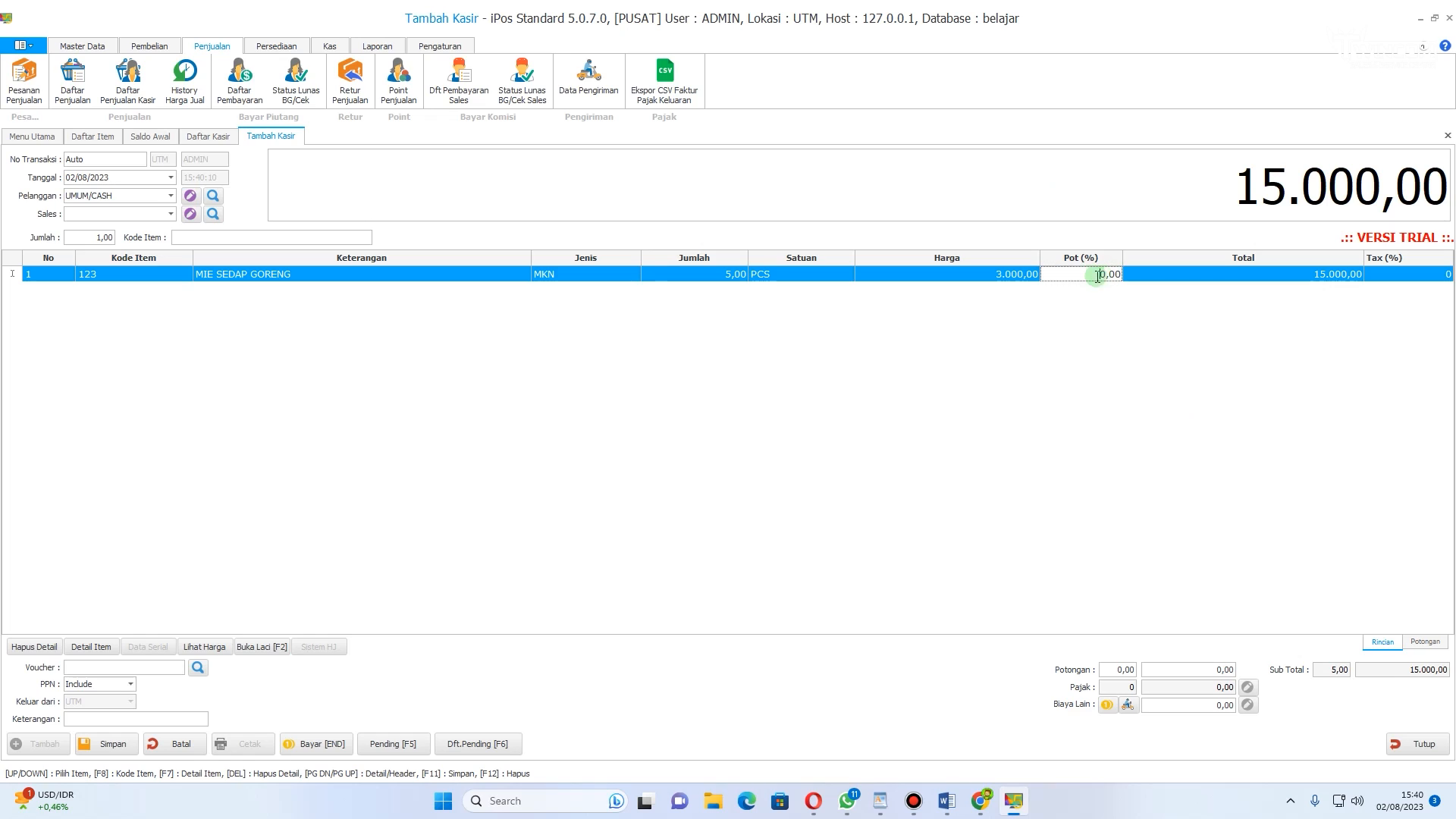
left_click(1103, 274)
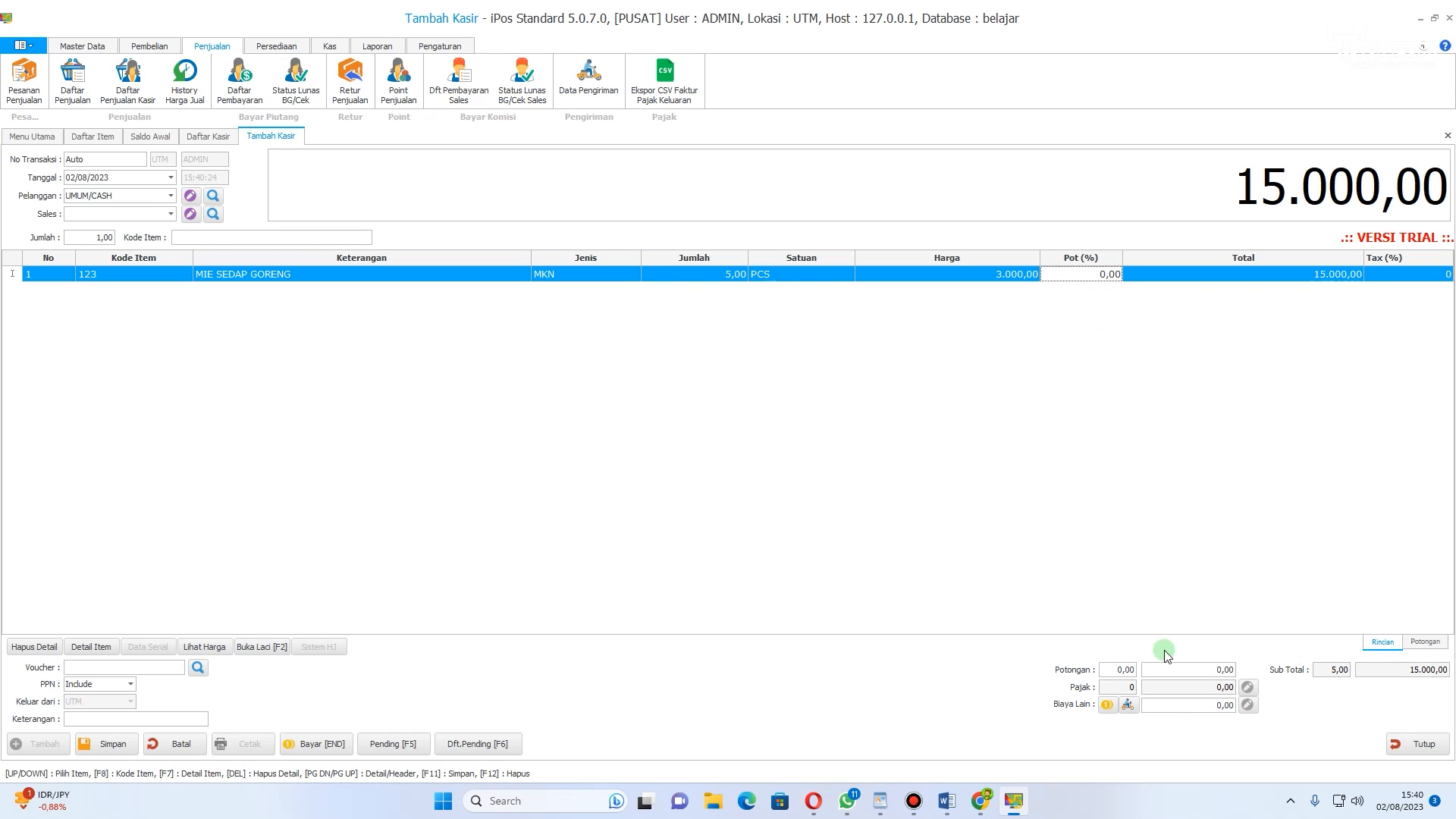
left_click(1216, 671)
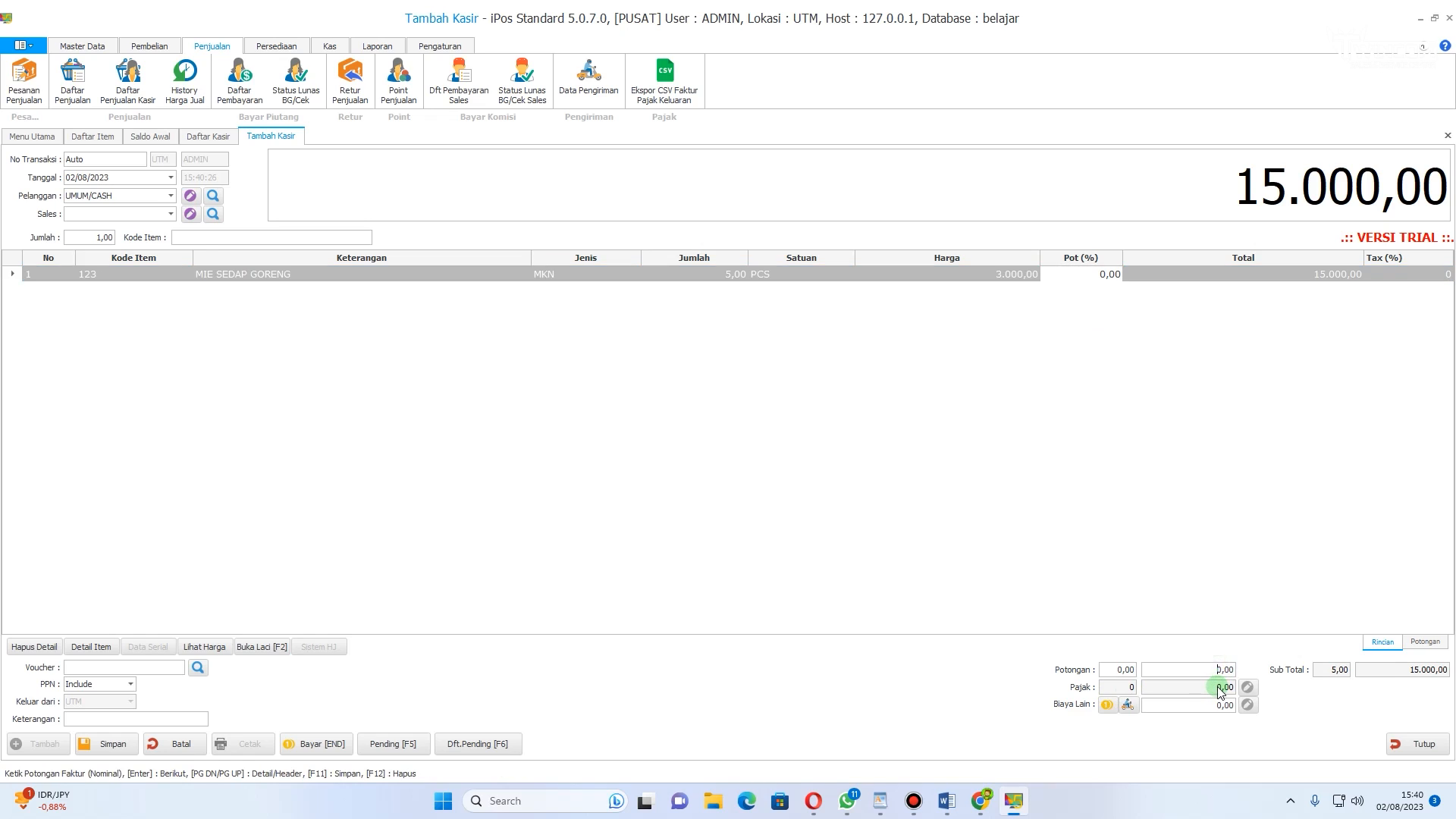
type("2000")
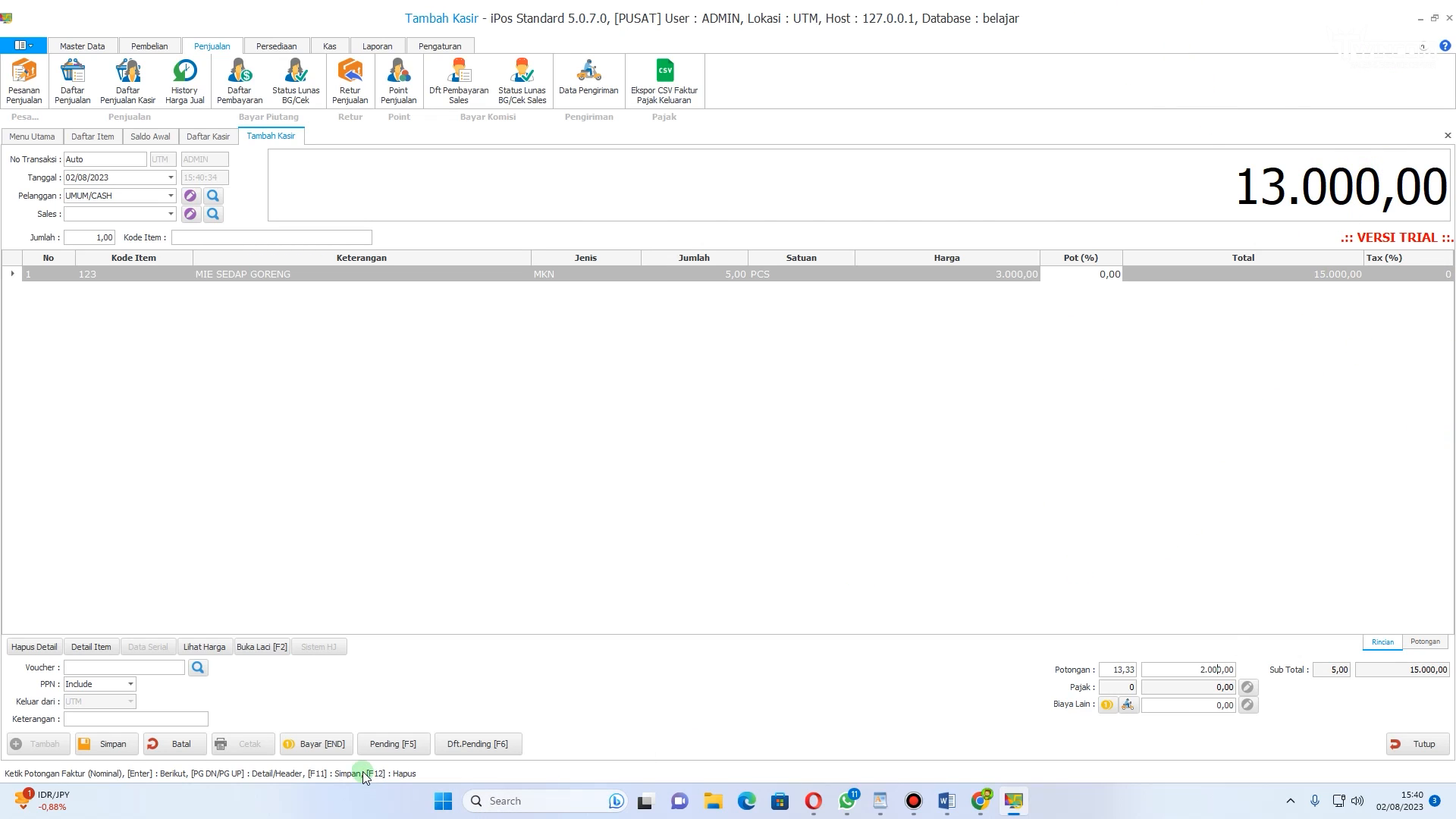
Step: Pay the sale with 15.000 in cash and save it with printing
left_click(321, 744)
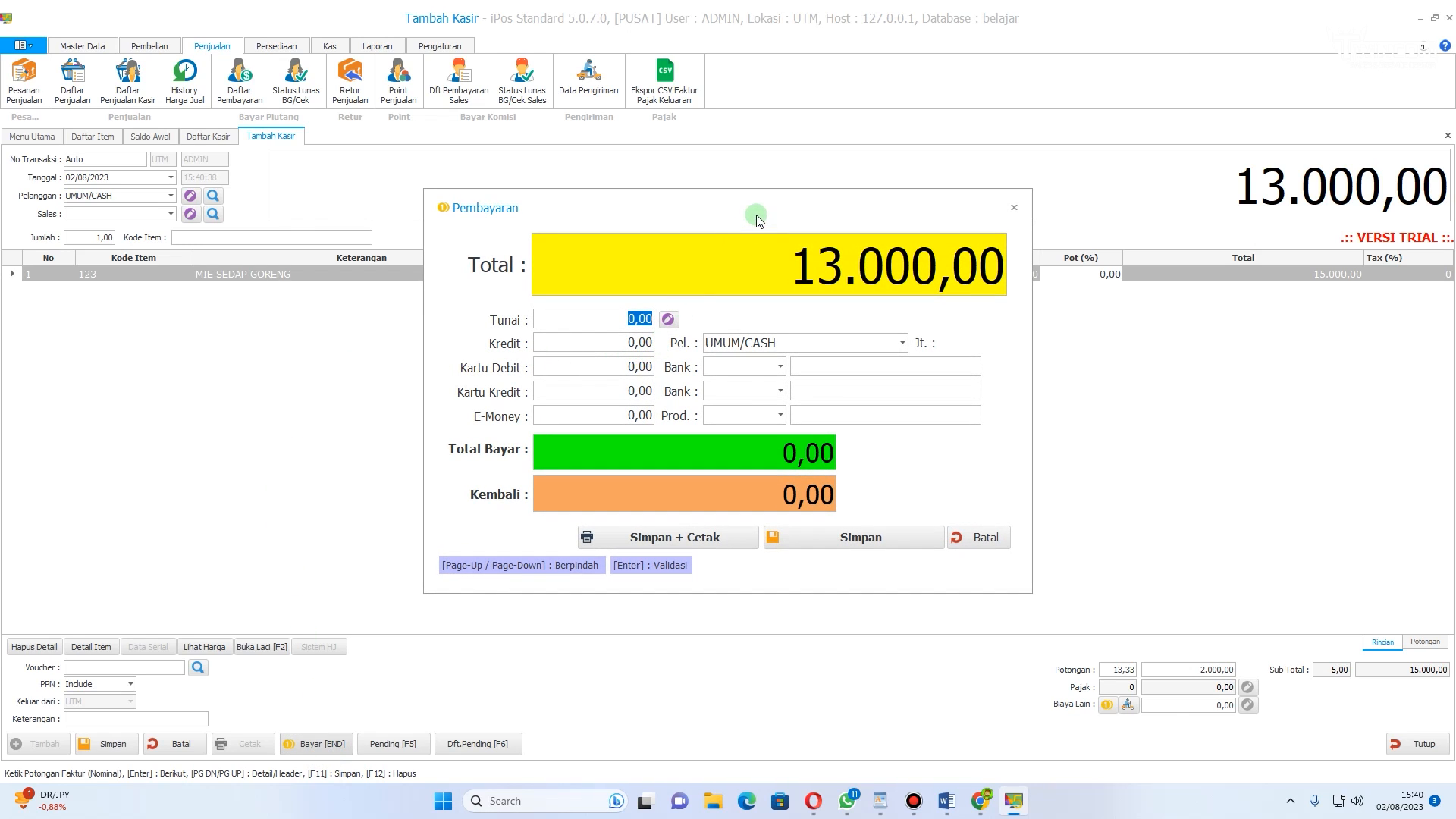
left_click_drag(698, 199, 772, 195)
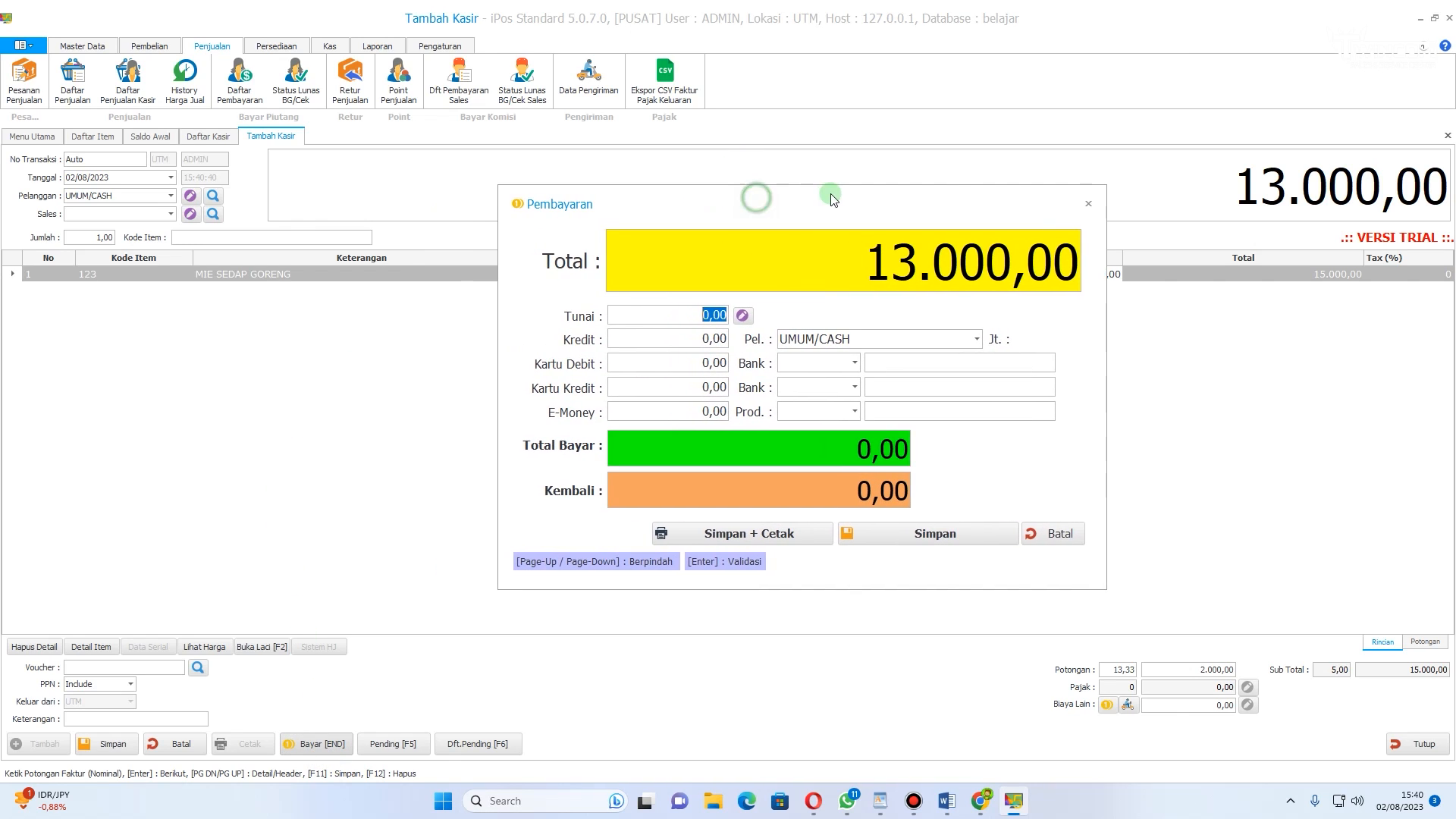
left_click(703, 315)
left_click(701, 317)
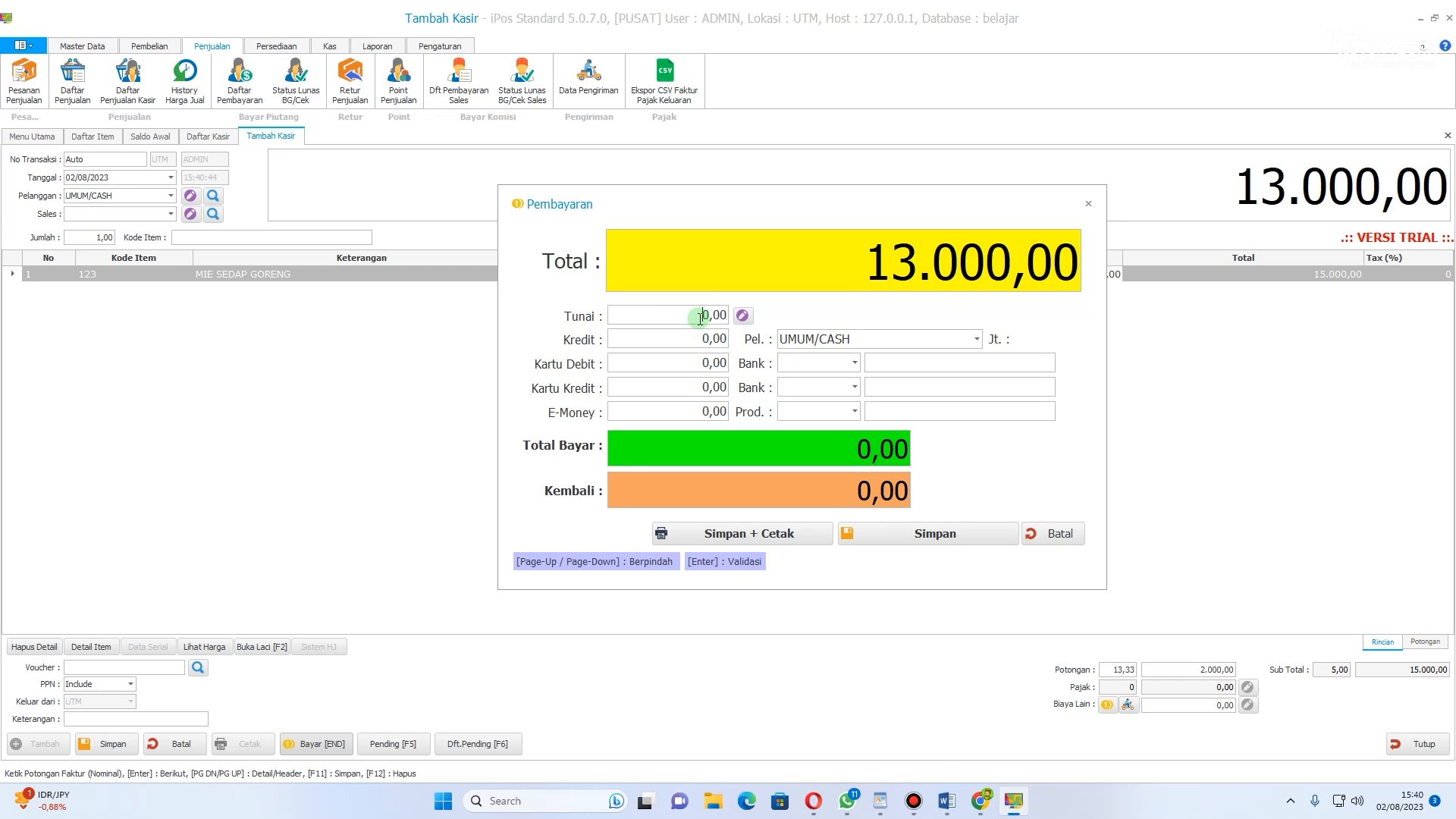
type("15.000")
key("BackSpace")
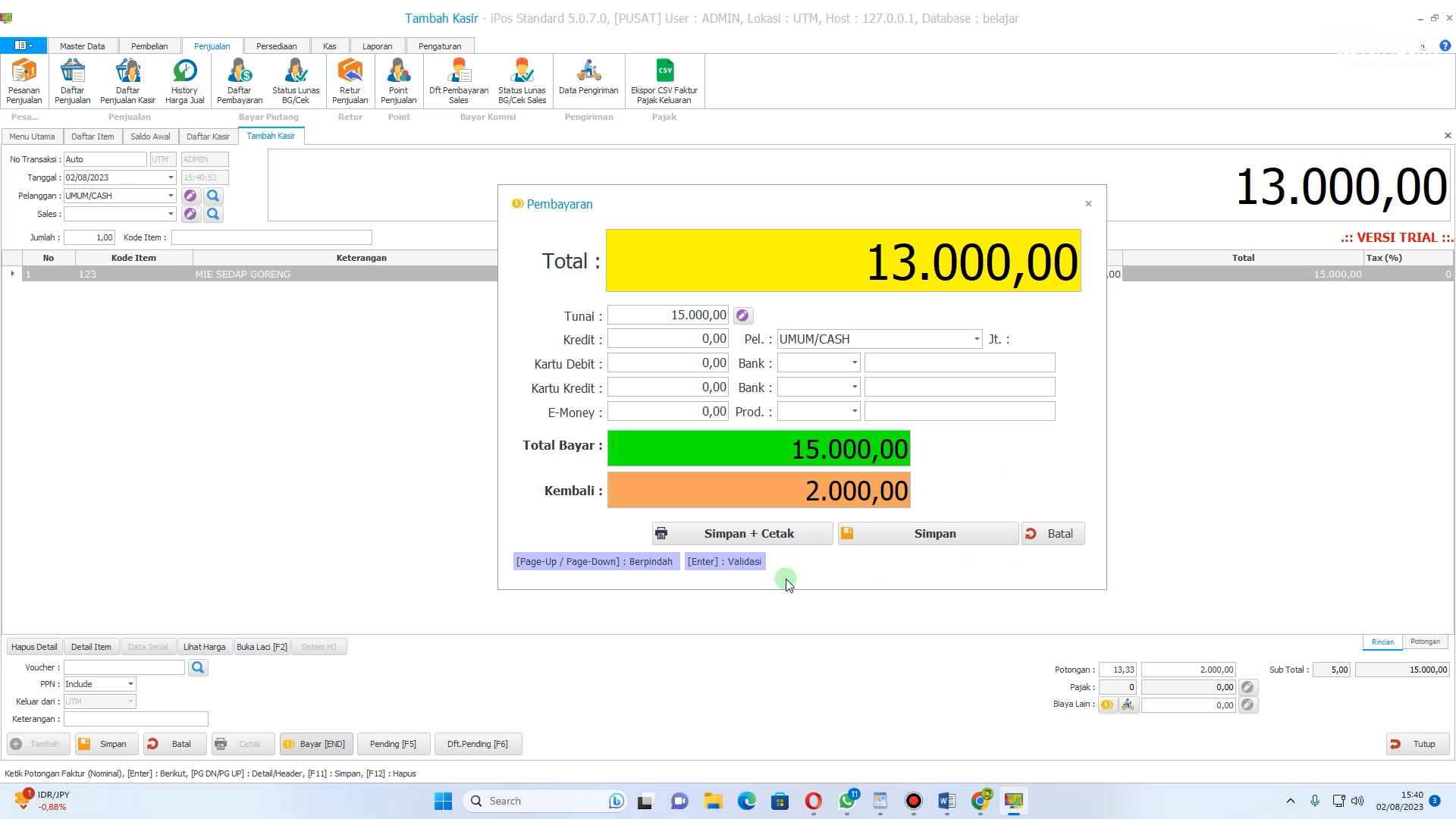
left_click(788, 537)
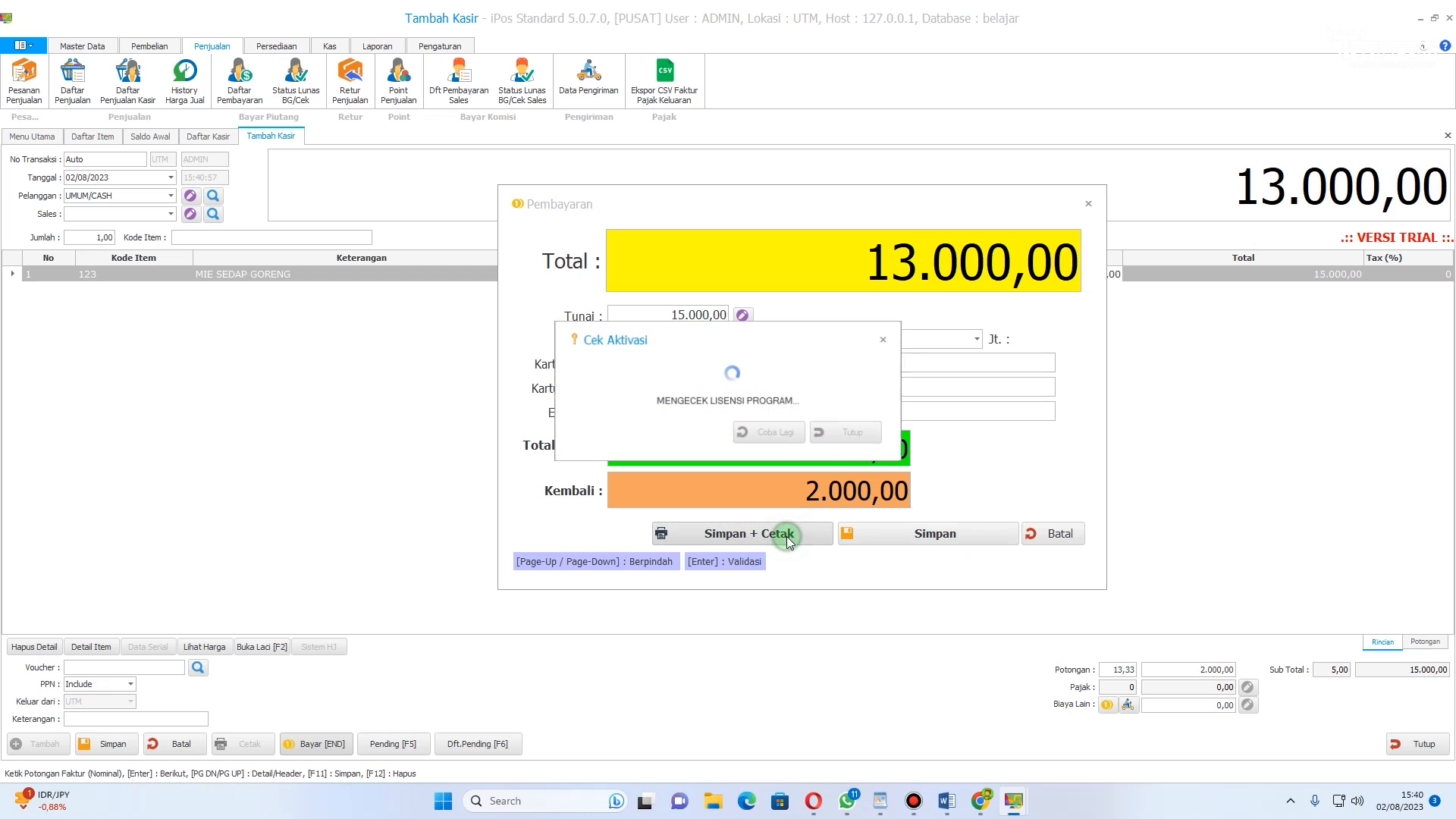
left_click(886, 338)
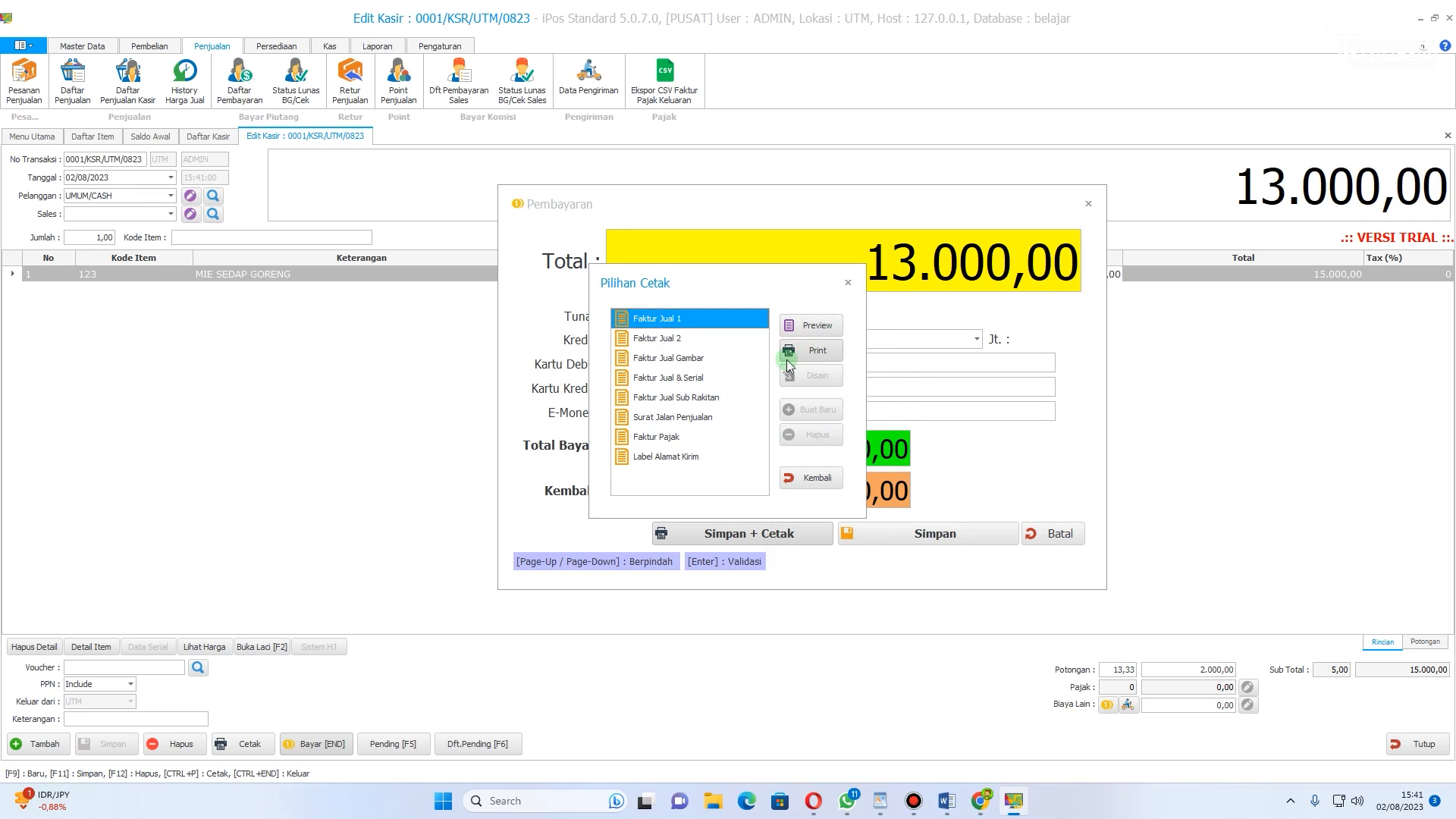
Step: Preview the Faktur Jual 1 sales invoice
left_click(815, 327)
scroll(569, 306, "down", 5)
scroll(567, 307, "up", 5)
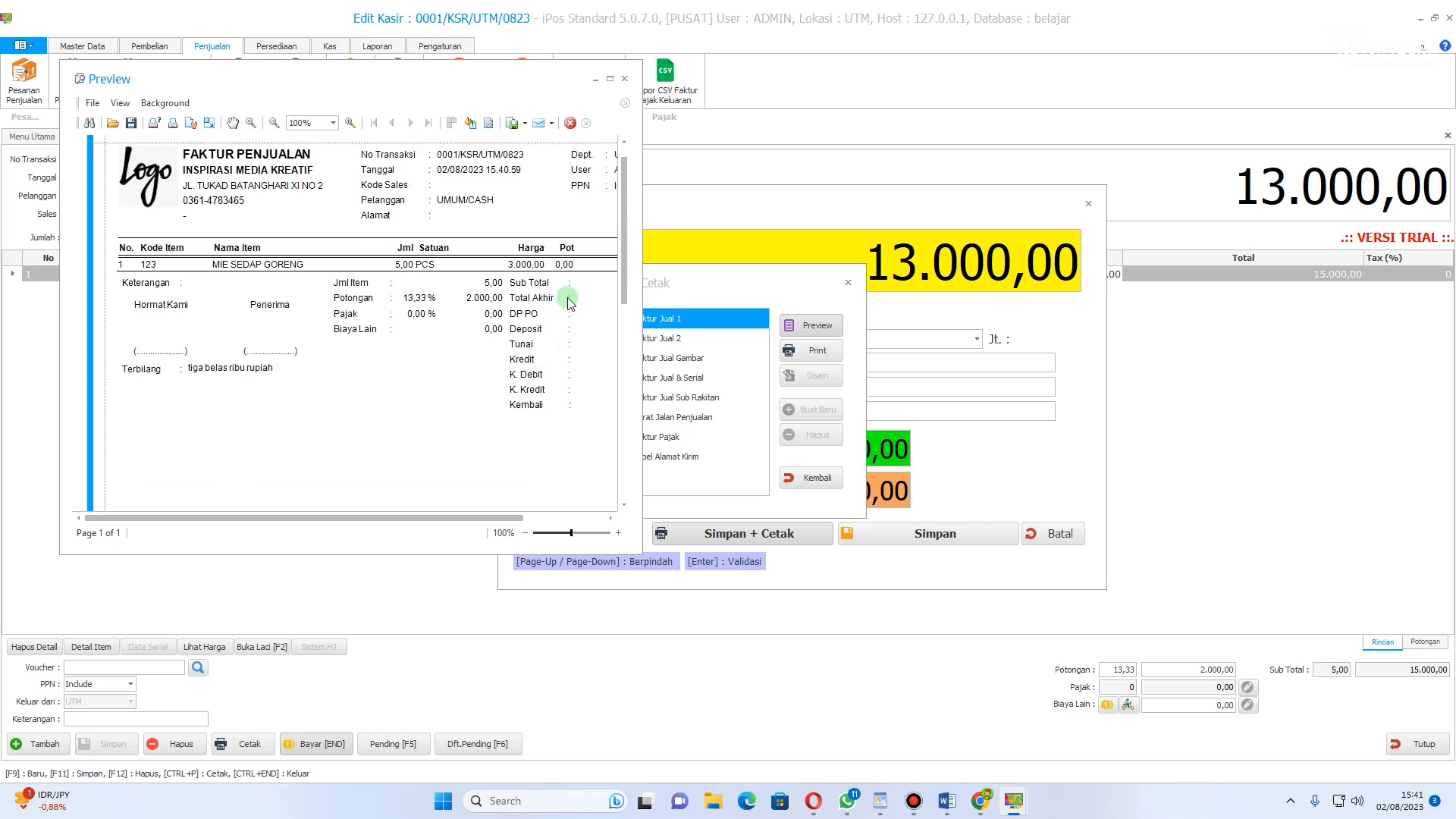
mouse_move(426, 516)
left_mouse_down()
mouse_move(528, 514)
mouse_move(404, 504)
left_mouse_up()
scroll(395, 311, "down", 1)
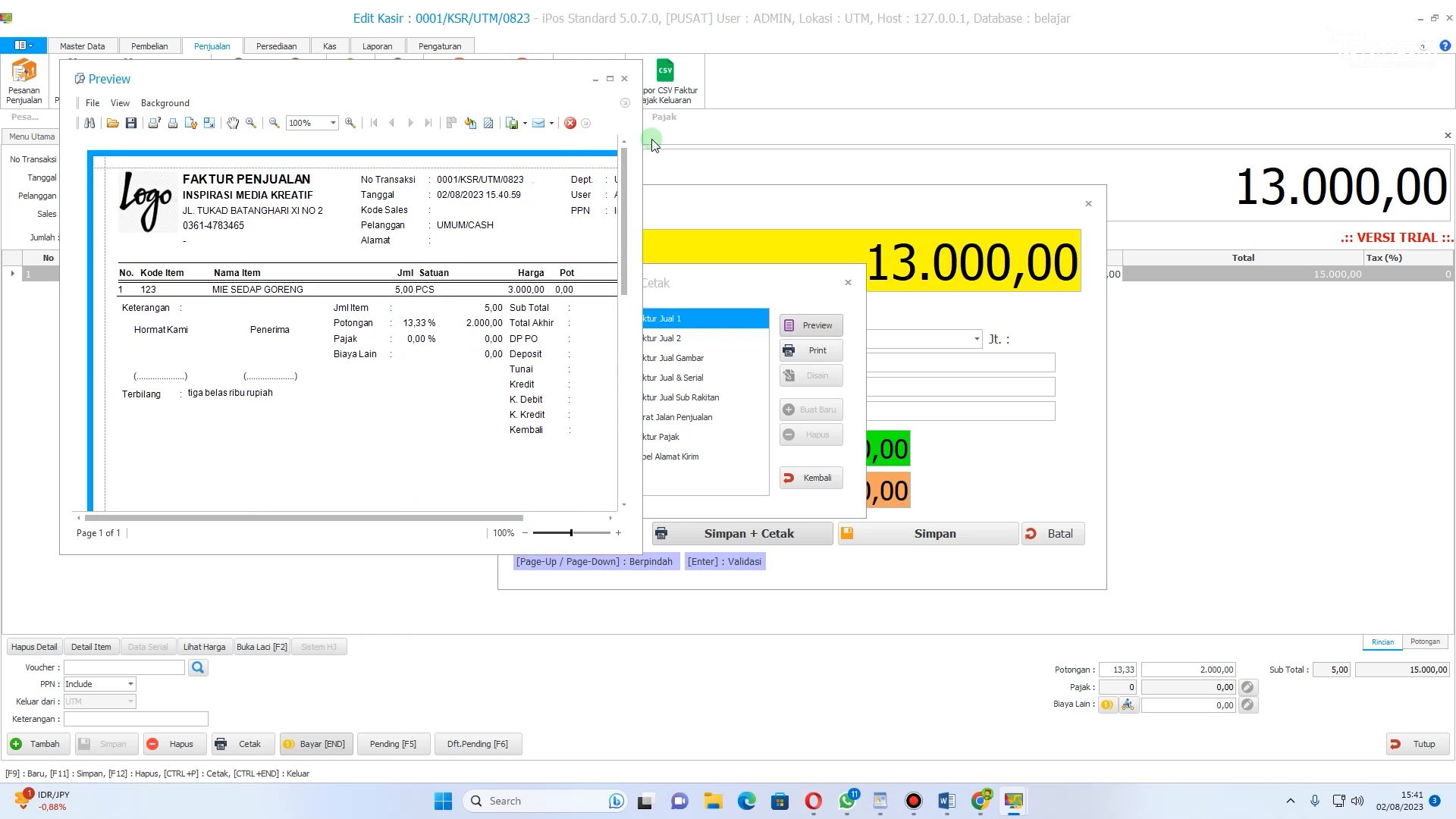
left_click(624, 79)
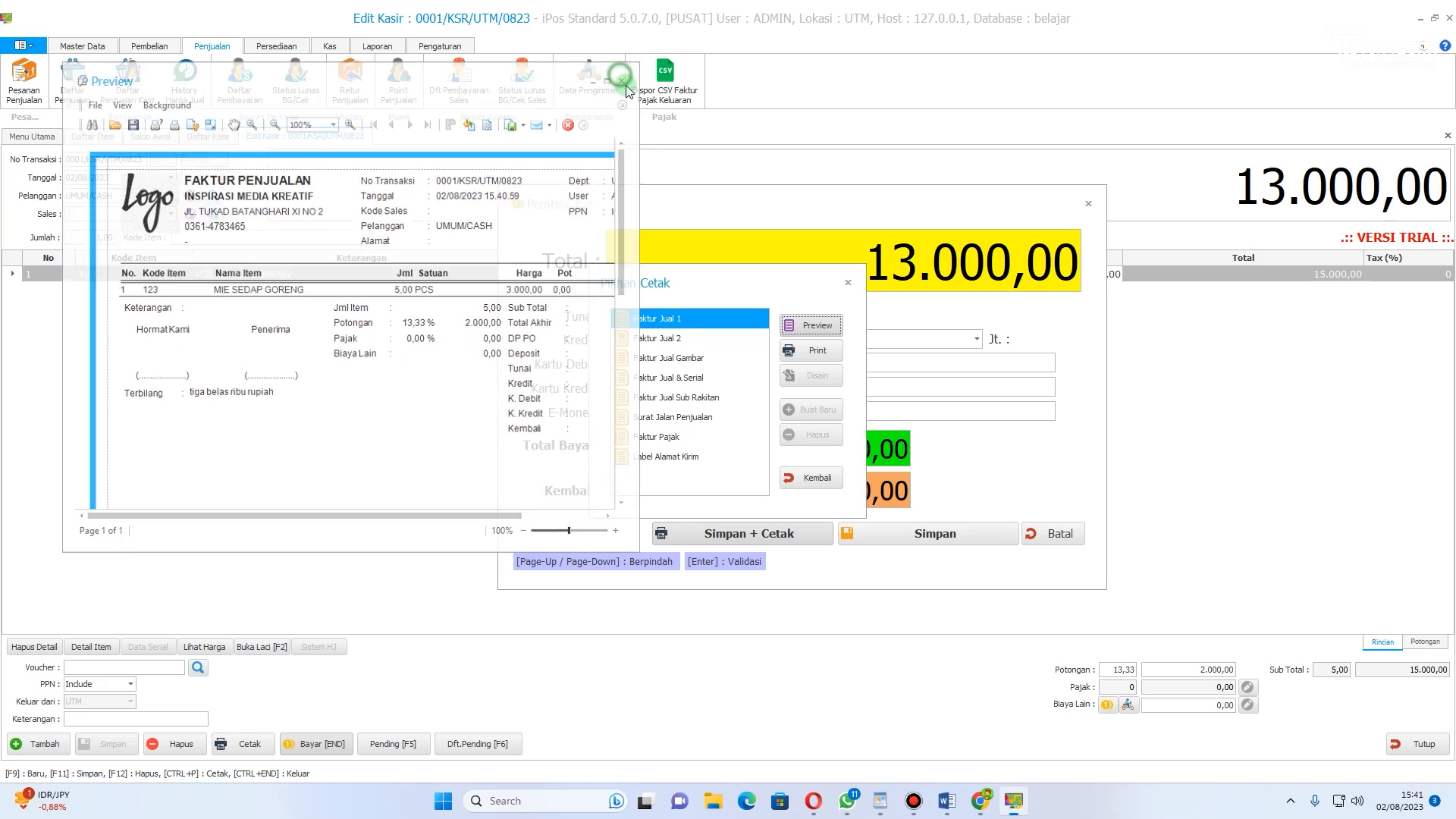
Step: Select the Faktur Pajak layout and preview the tax invoice
left_click(671, 338)
left_click(671, 357)
left_click(673, 438)
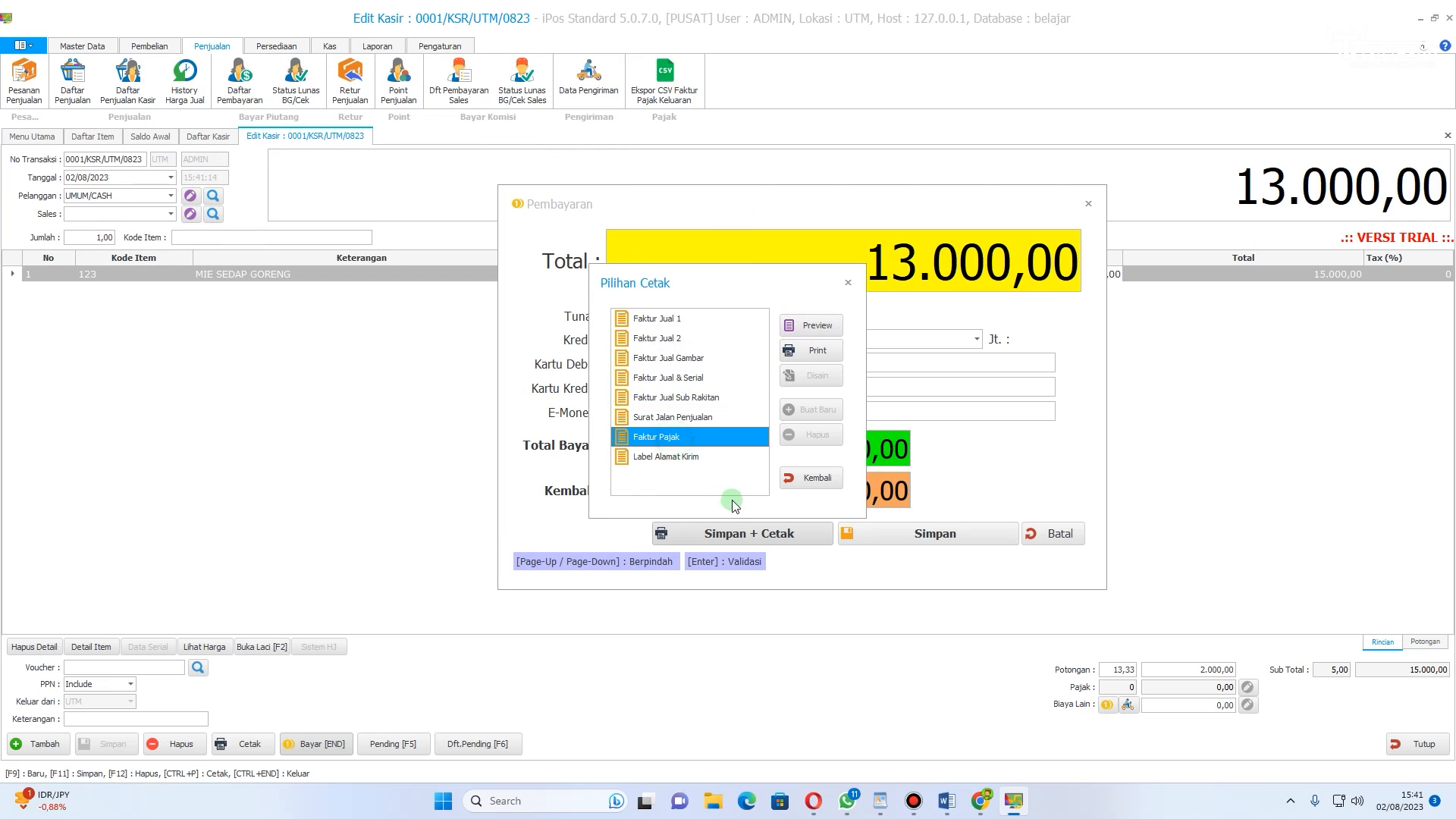
left_click(811, 326)
scroll(423, 332, "down", 2)
scroll(422, 331, "up", 2)
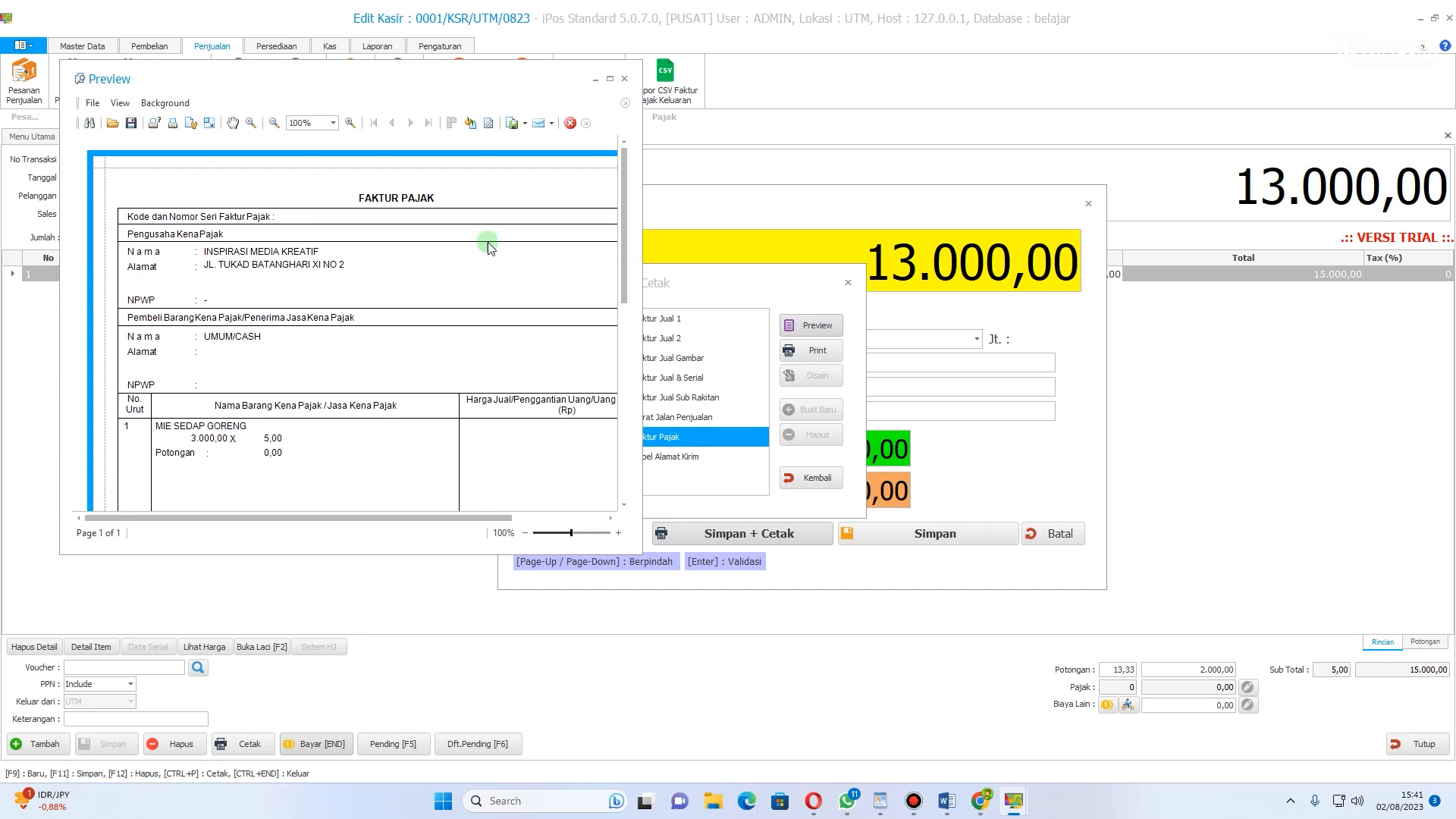
left_click(623, 78)
Step: Close the print options and start a new cashier transaction
left_click(658, 319)
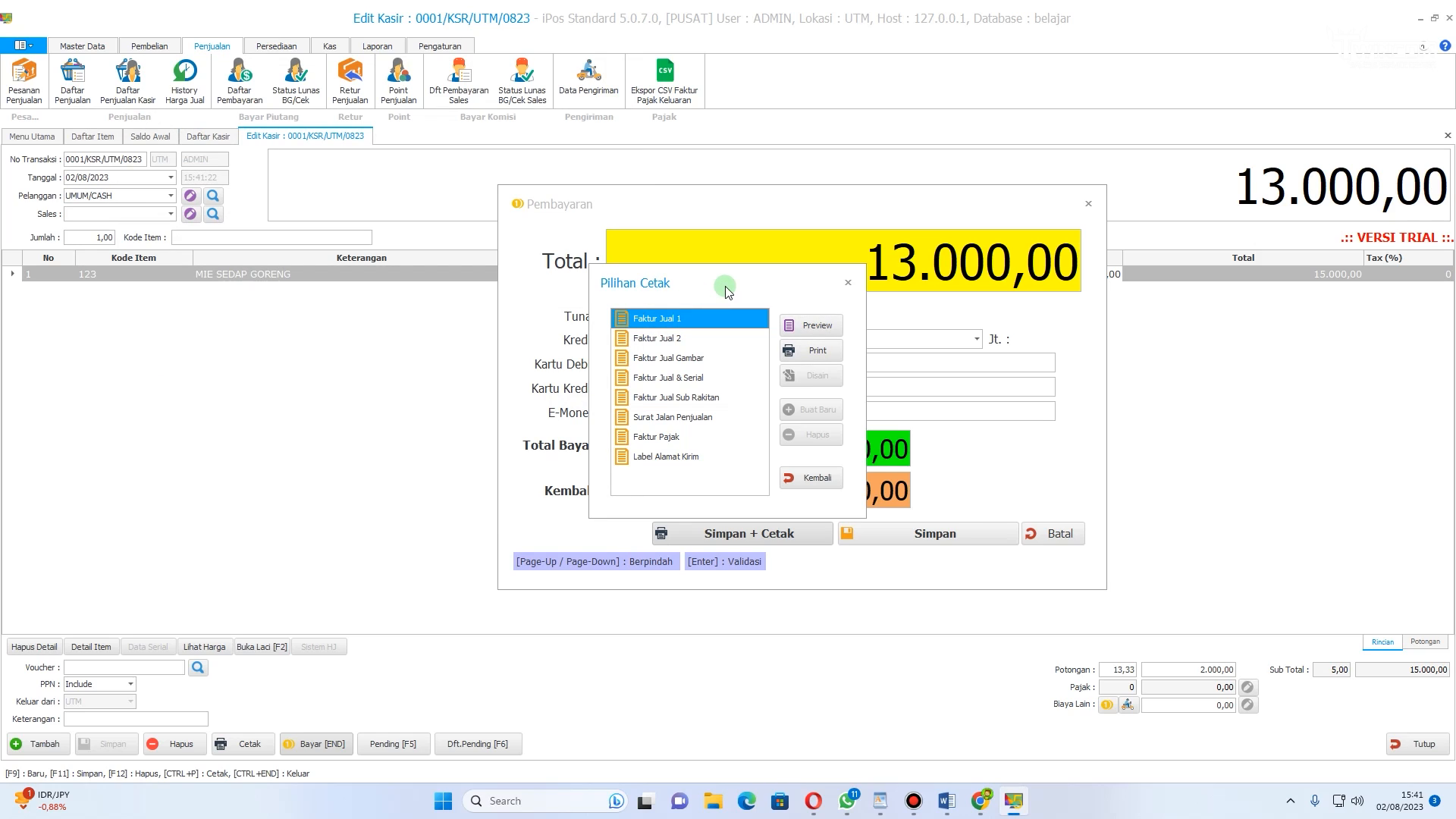
left_click_drag(757, 269, 393, 248)
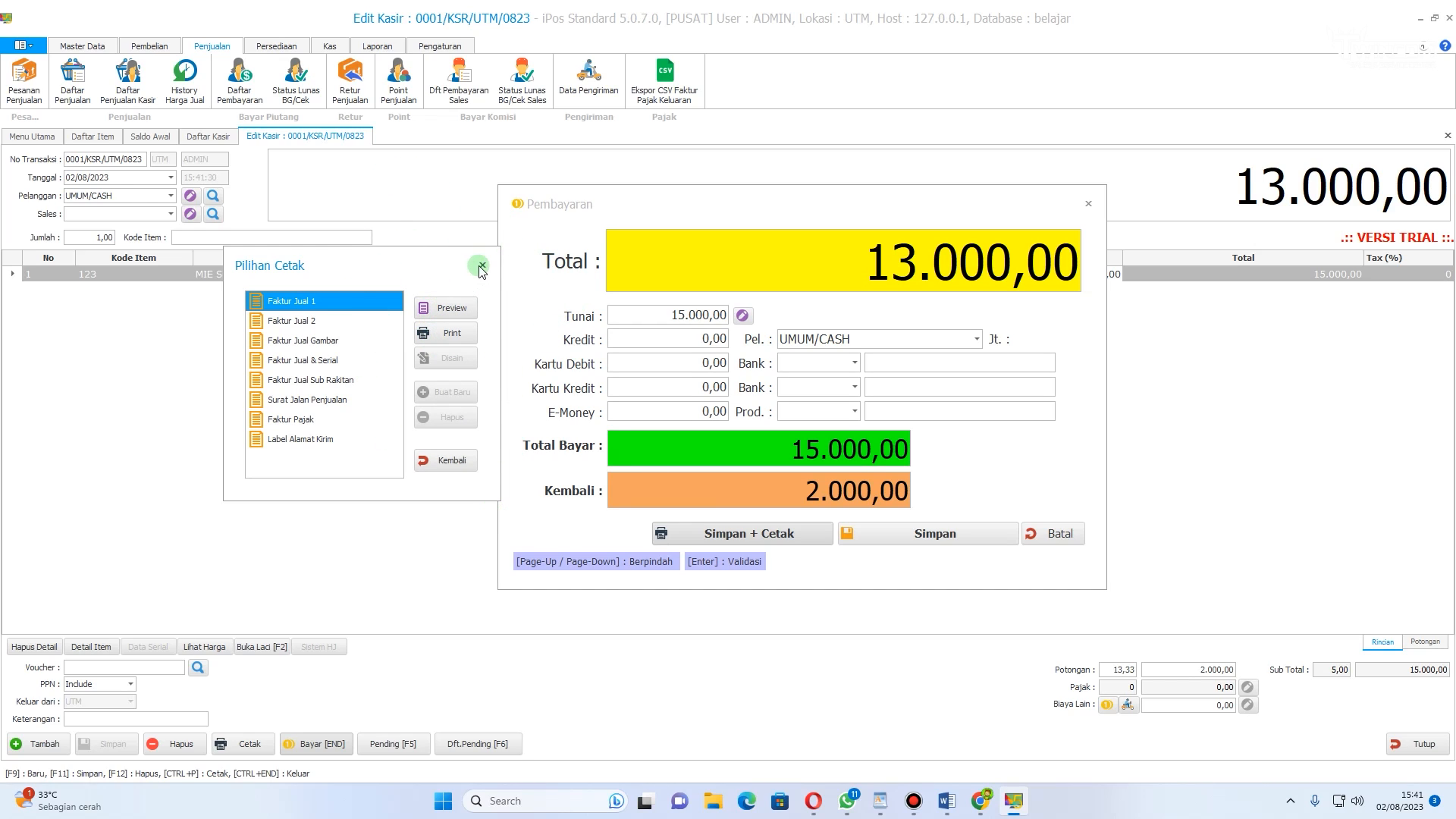
left_click(448, 461)
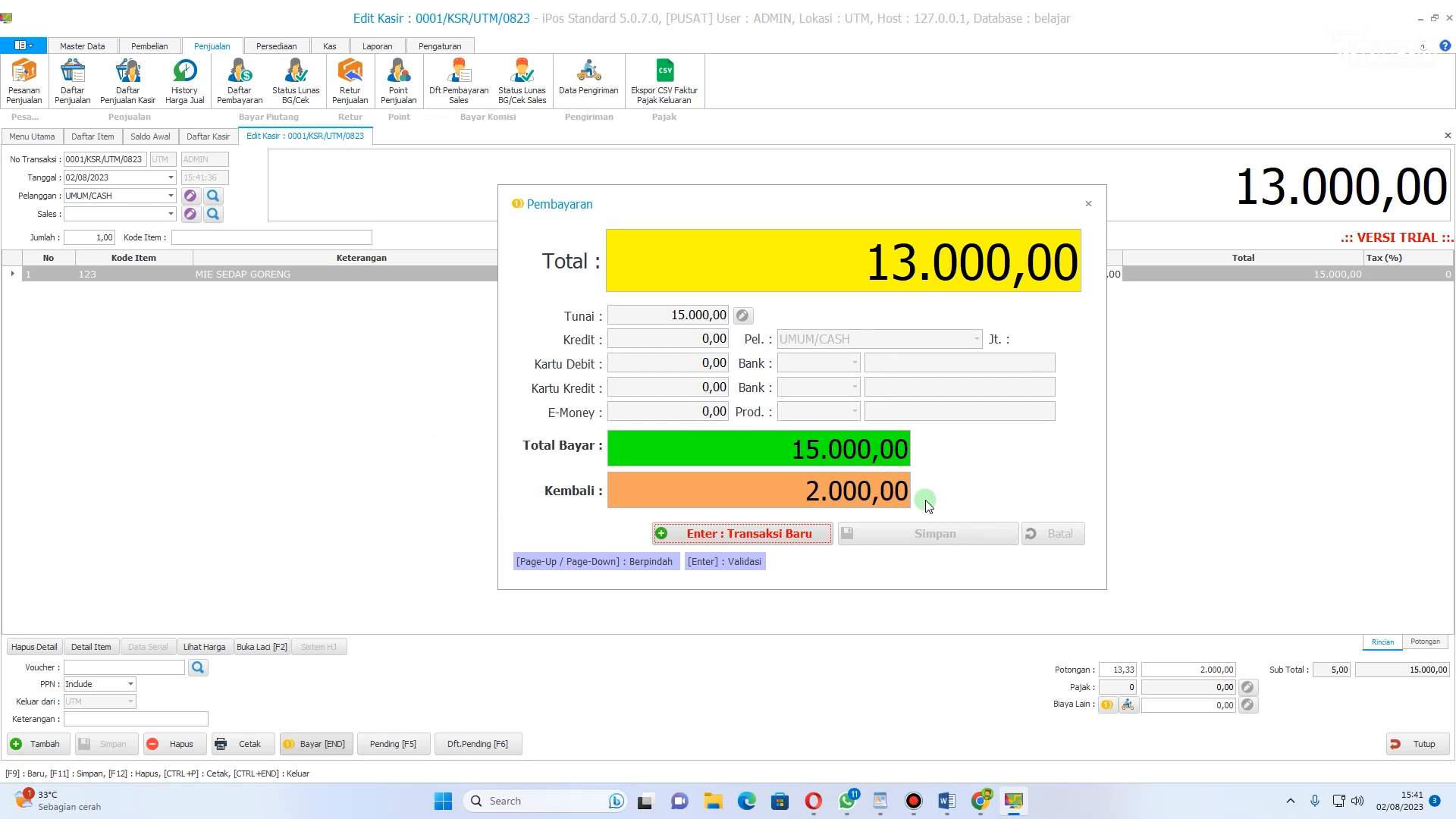
key("Return")
left_click(280, 236)
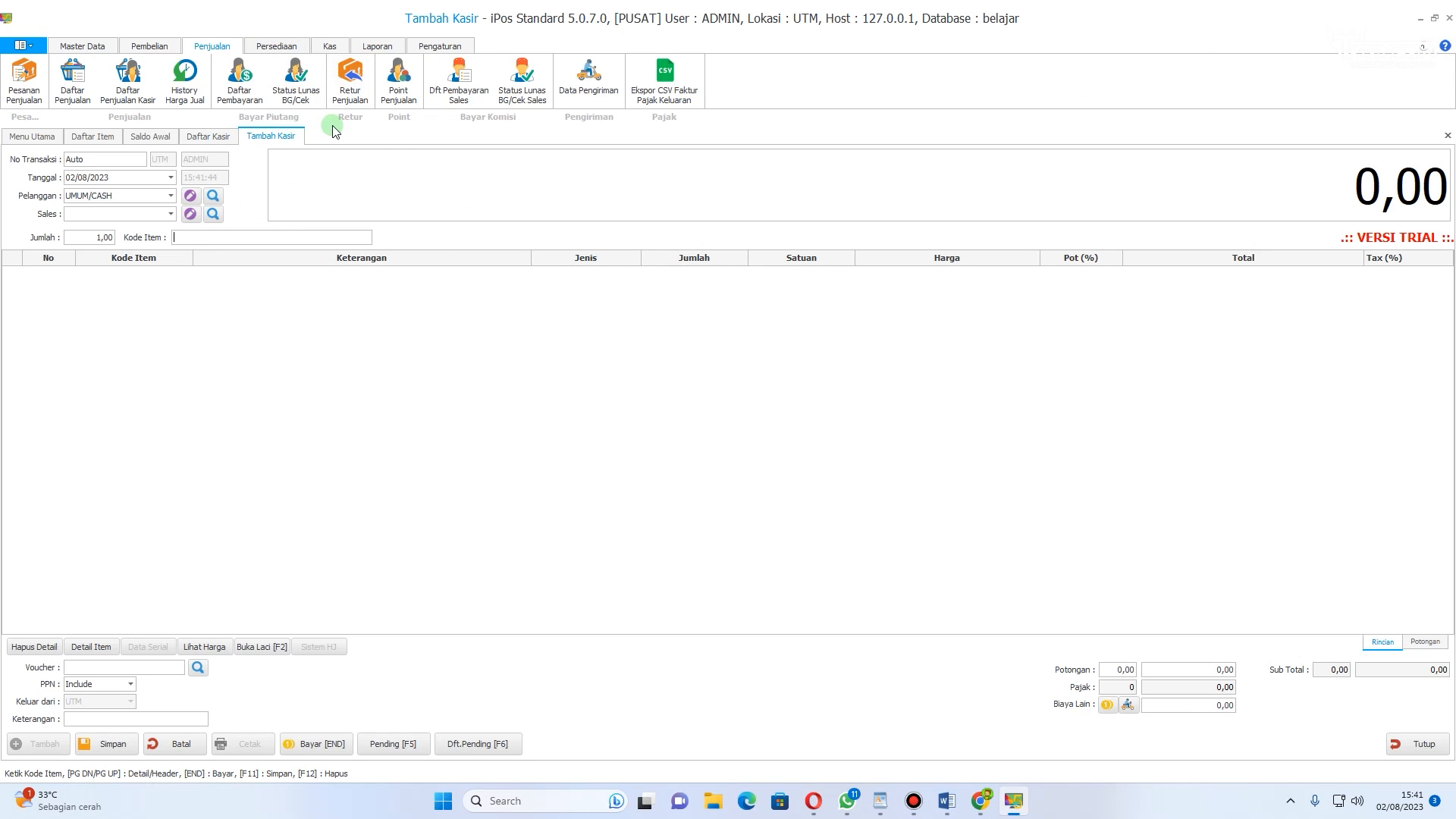
Step: Open the item list, refresh it, and examine the stock of MIE SEDAP GORENG in DUS and PCS
left_click(85, 46)
left_click(133, 47)
left_click(82, 46)
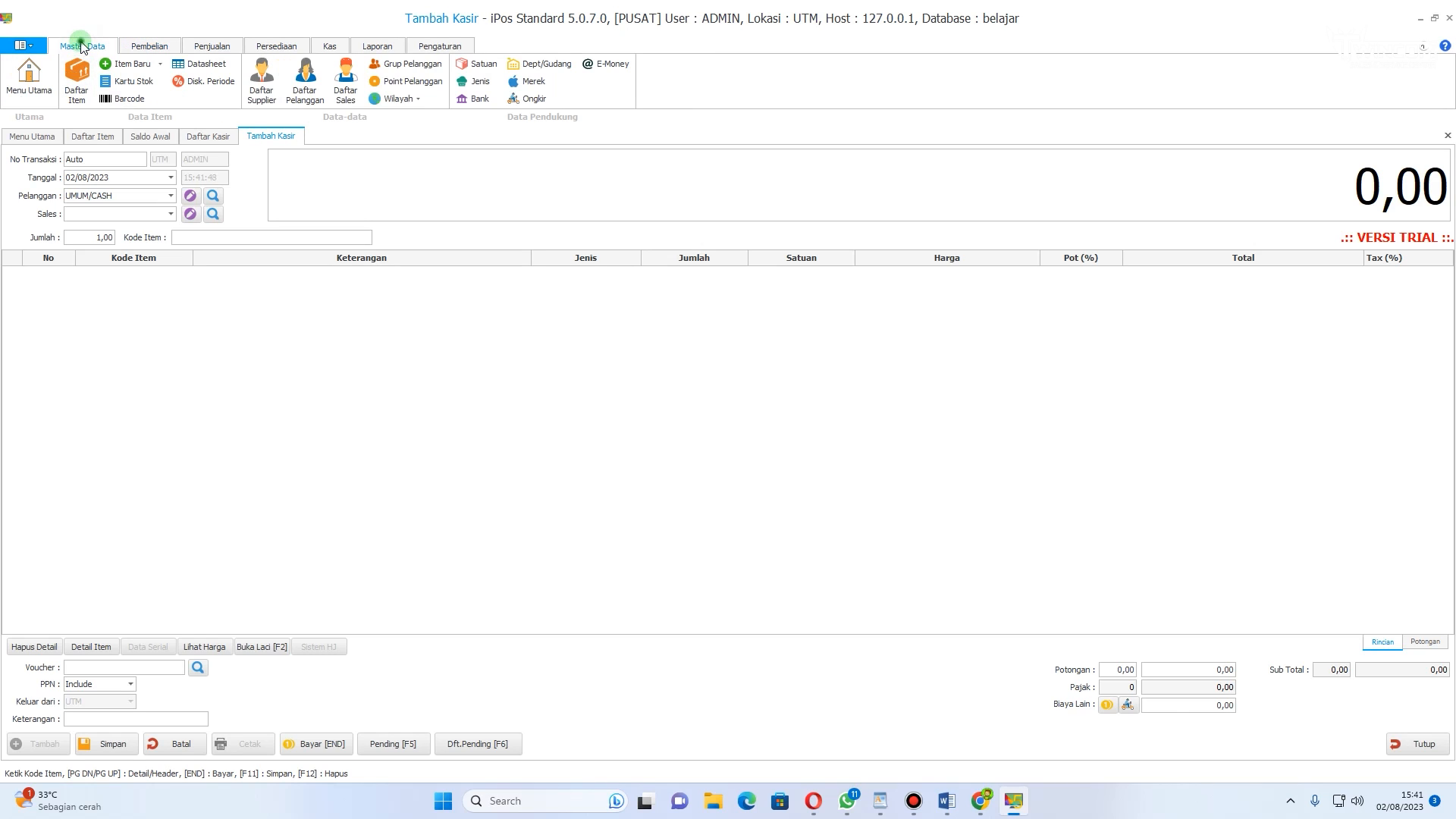
left_click(75, 80)
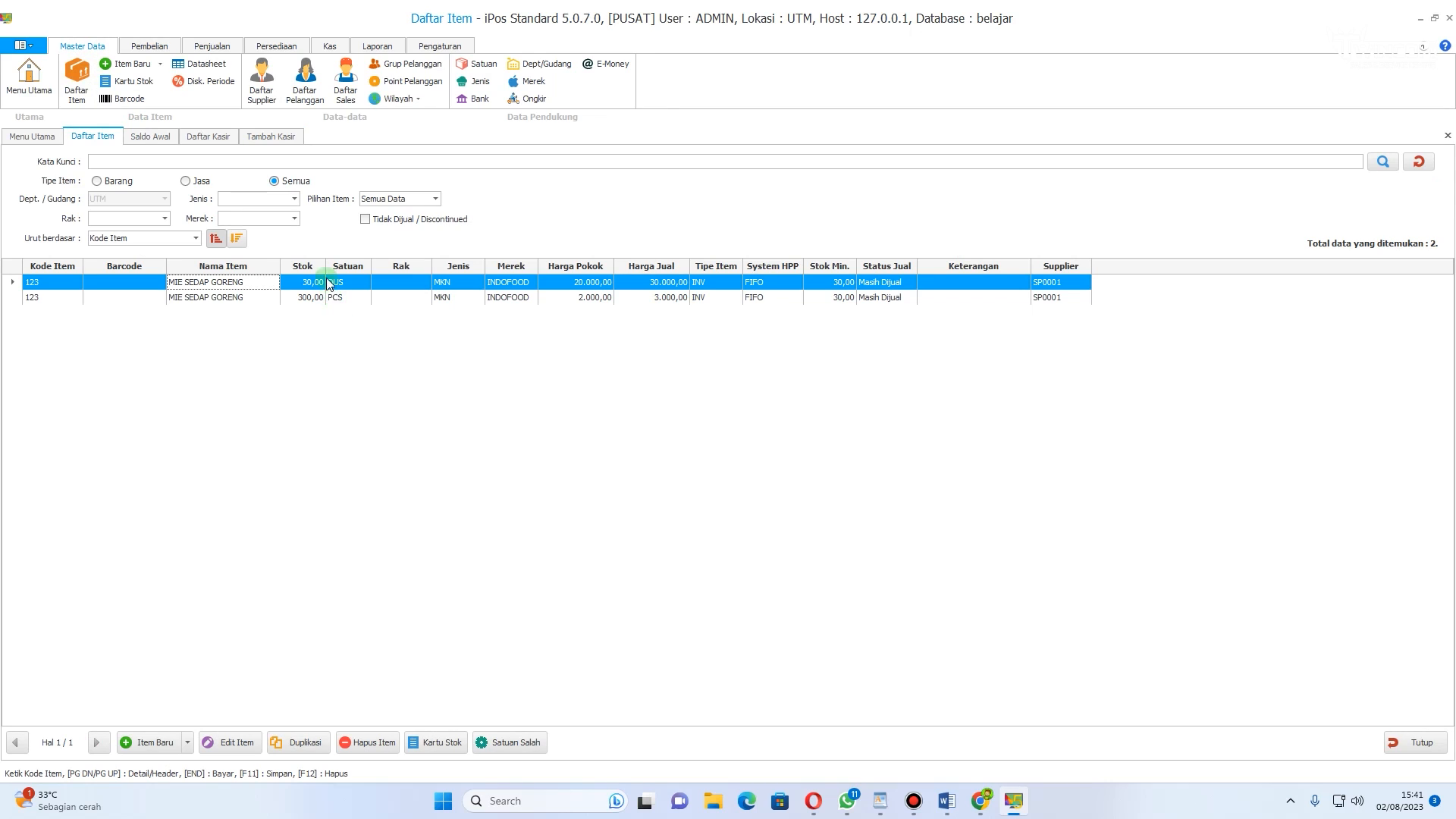
left_click(1422, 162)
left_click(314, 286)
left_click(1418, 162)
left_click(336, 273)
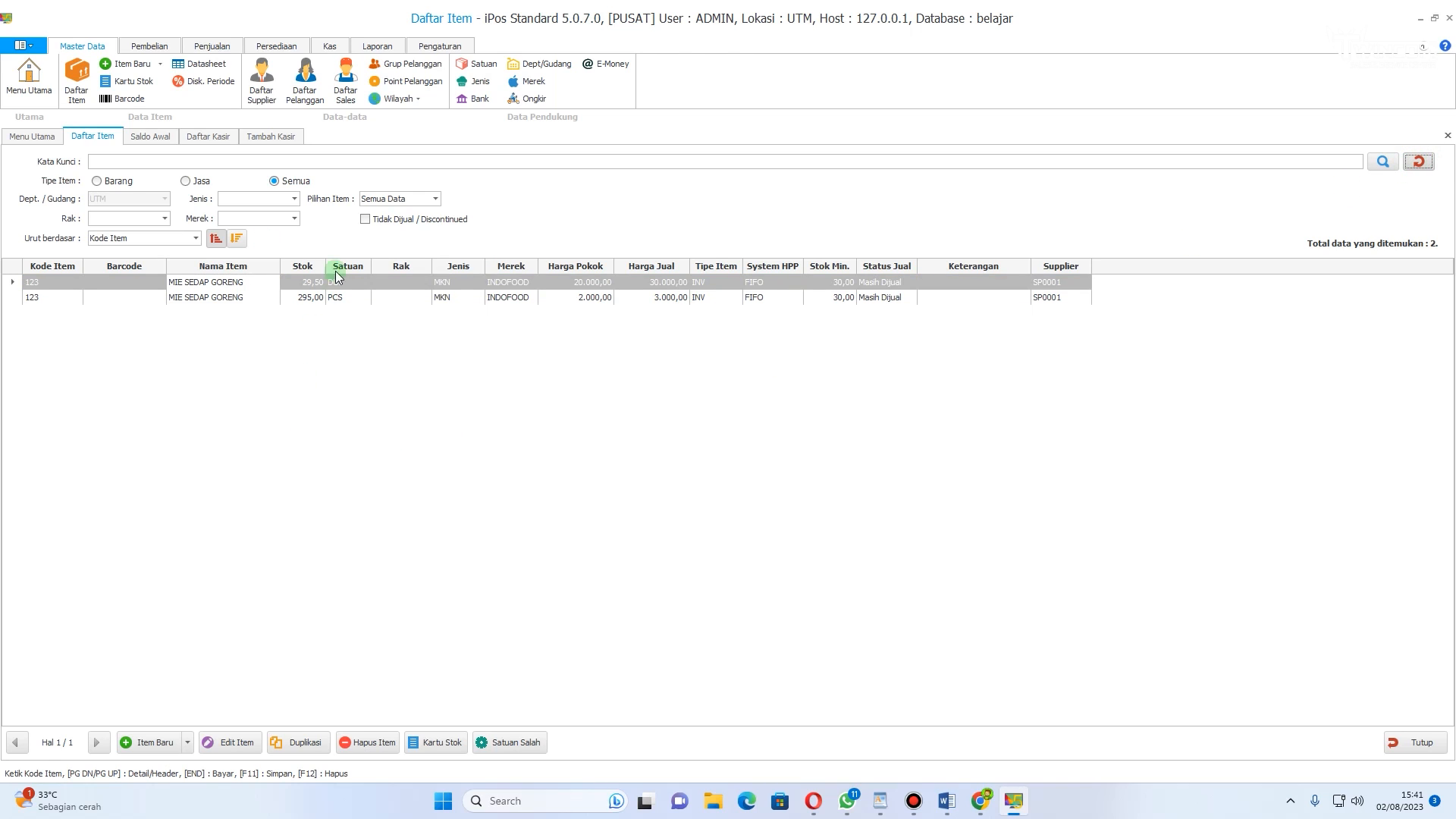
left_click(302, 297)
left_click(301, 279)
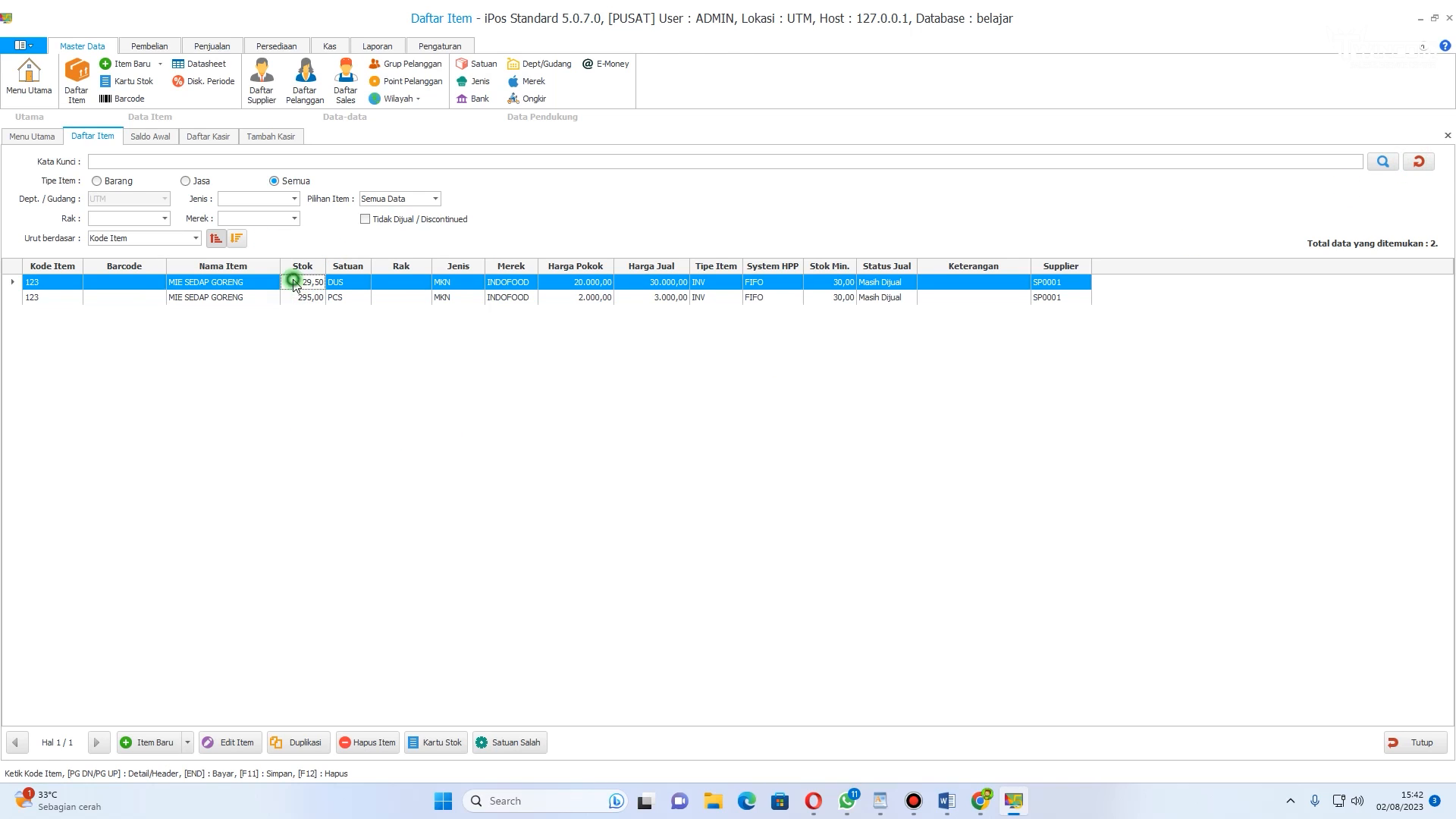
left_click(302, 297)
left_click(227, 286)
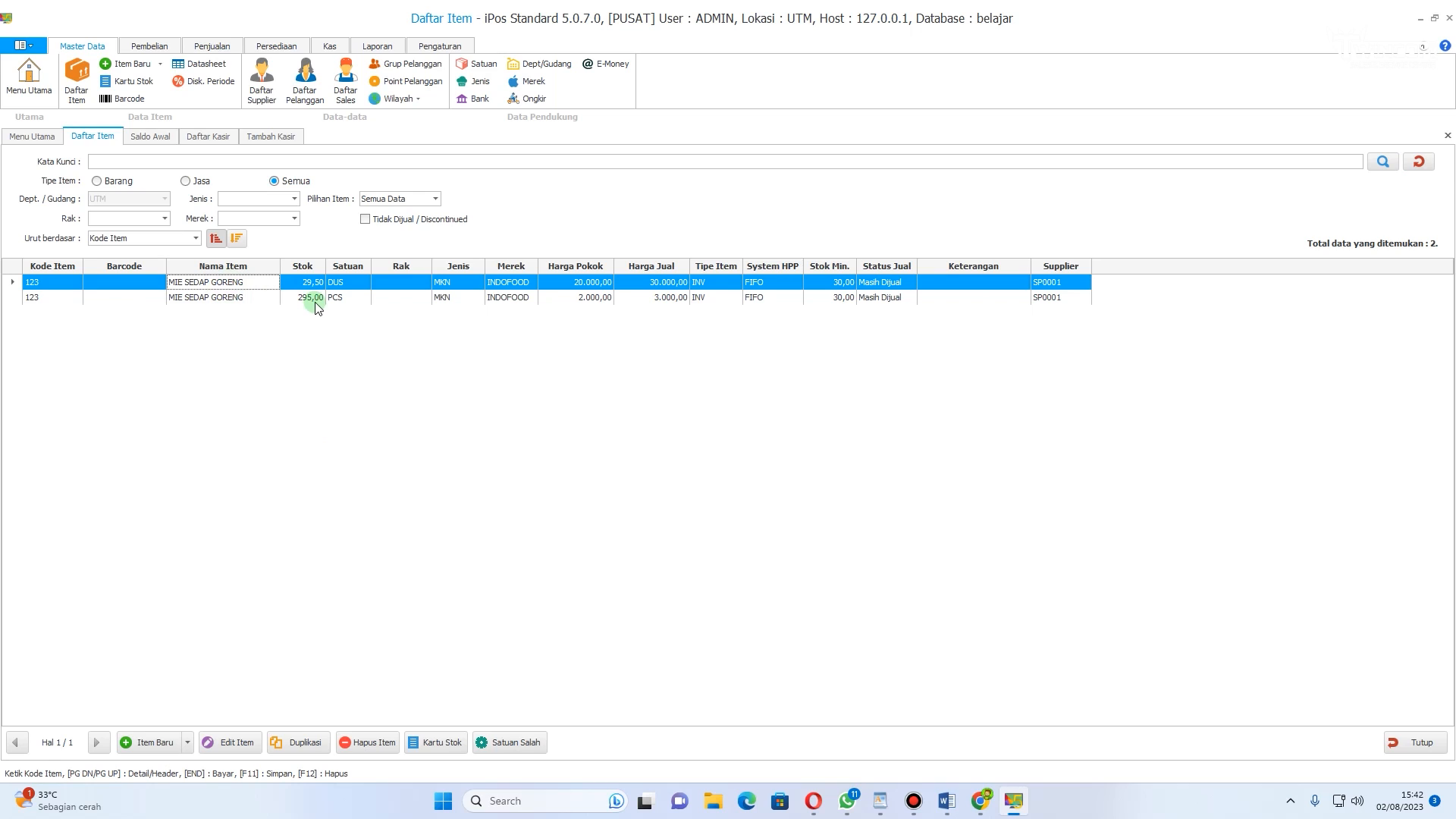
left_click(314, 299)
left_click(307, 283)
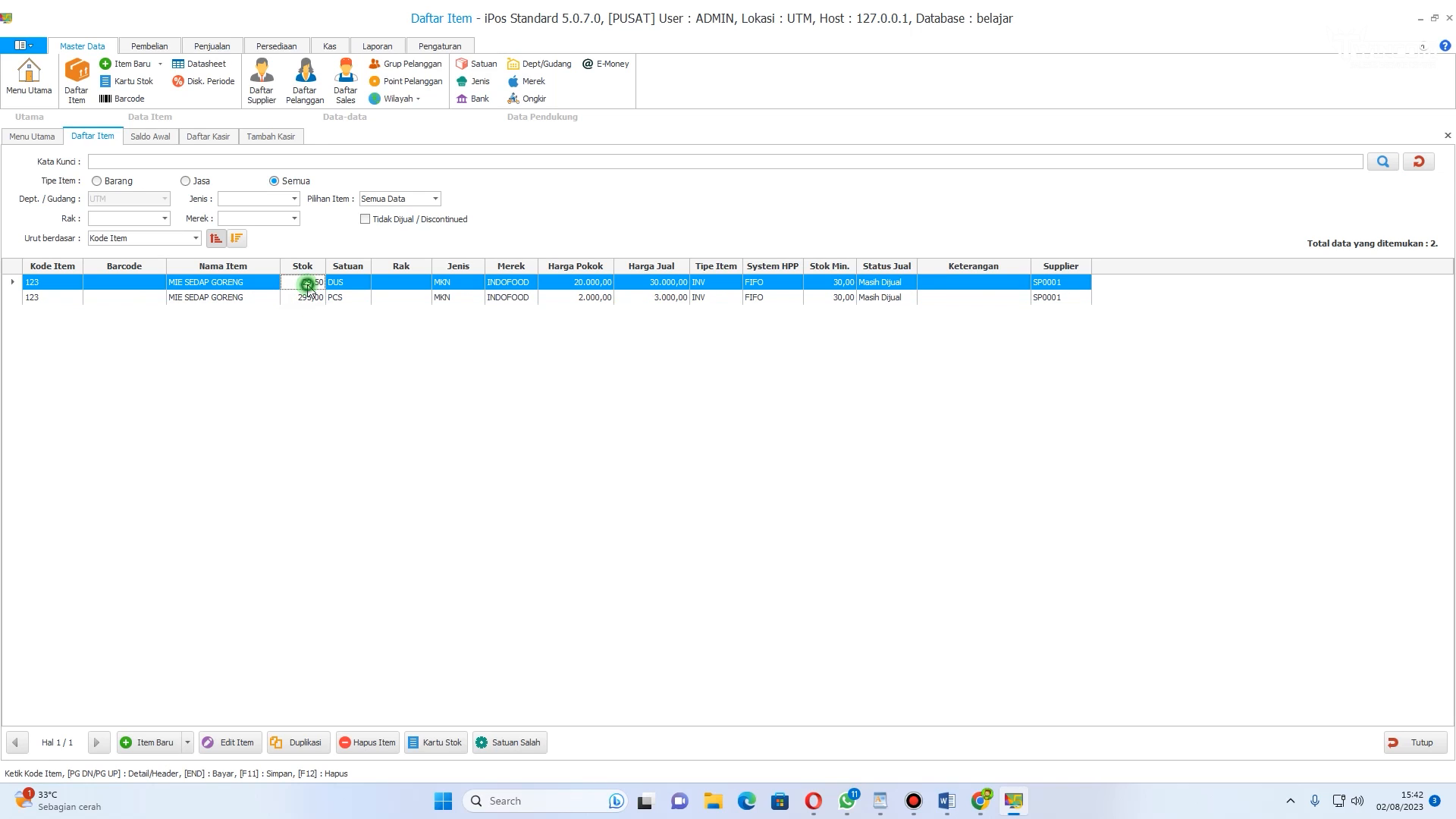
left_click(314, 299)
left_click(310, 285)
right_click(313, 298)
left_click(307, 285)
left_click(313, 299)
left_click(307, 284)
left_click(312, 299)
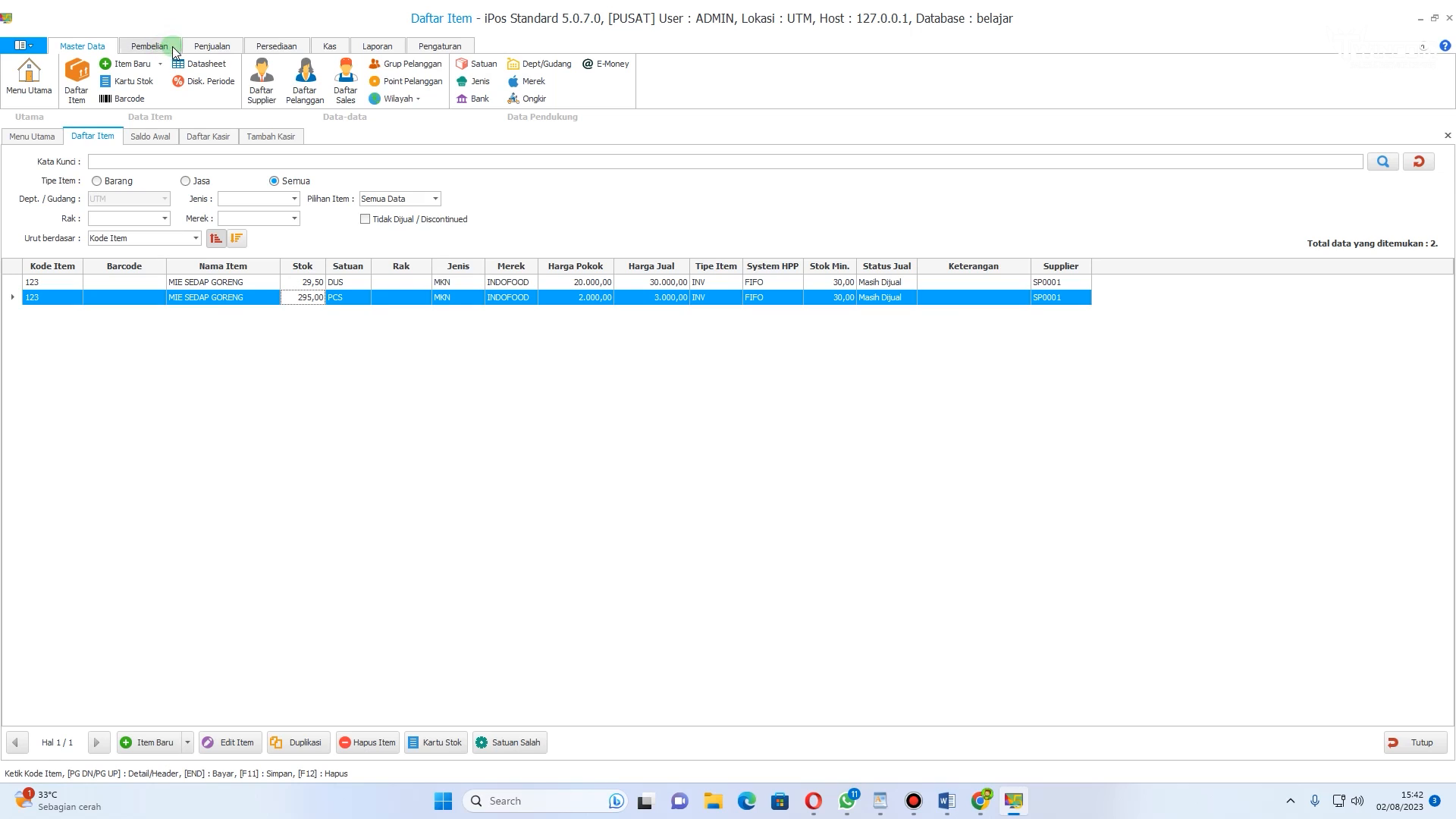
Step: Review the opening stock entry and return to the item list
left_click(149, 46)
left_click(164, 137)
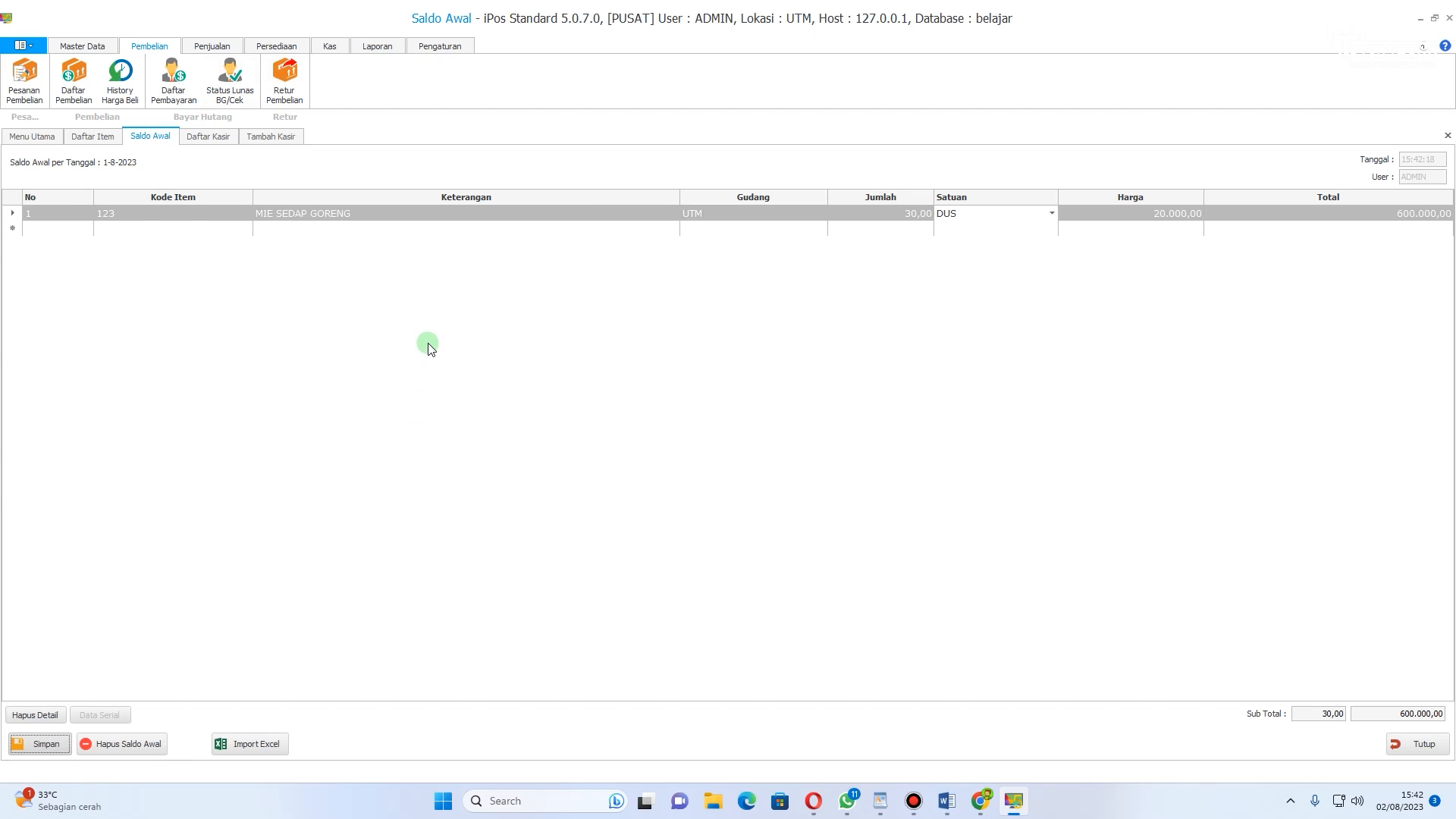
left_click(93, 46)
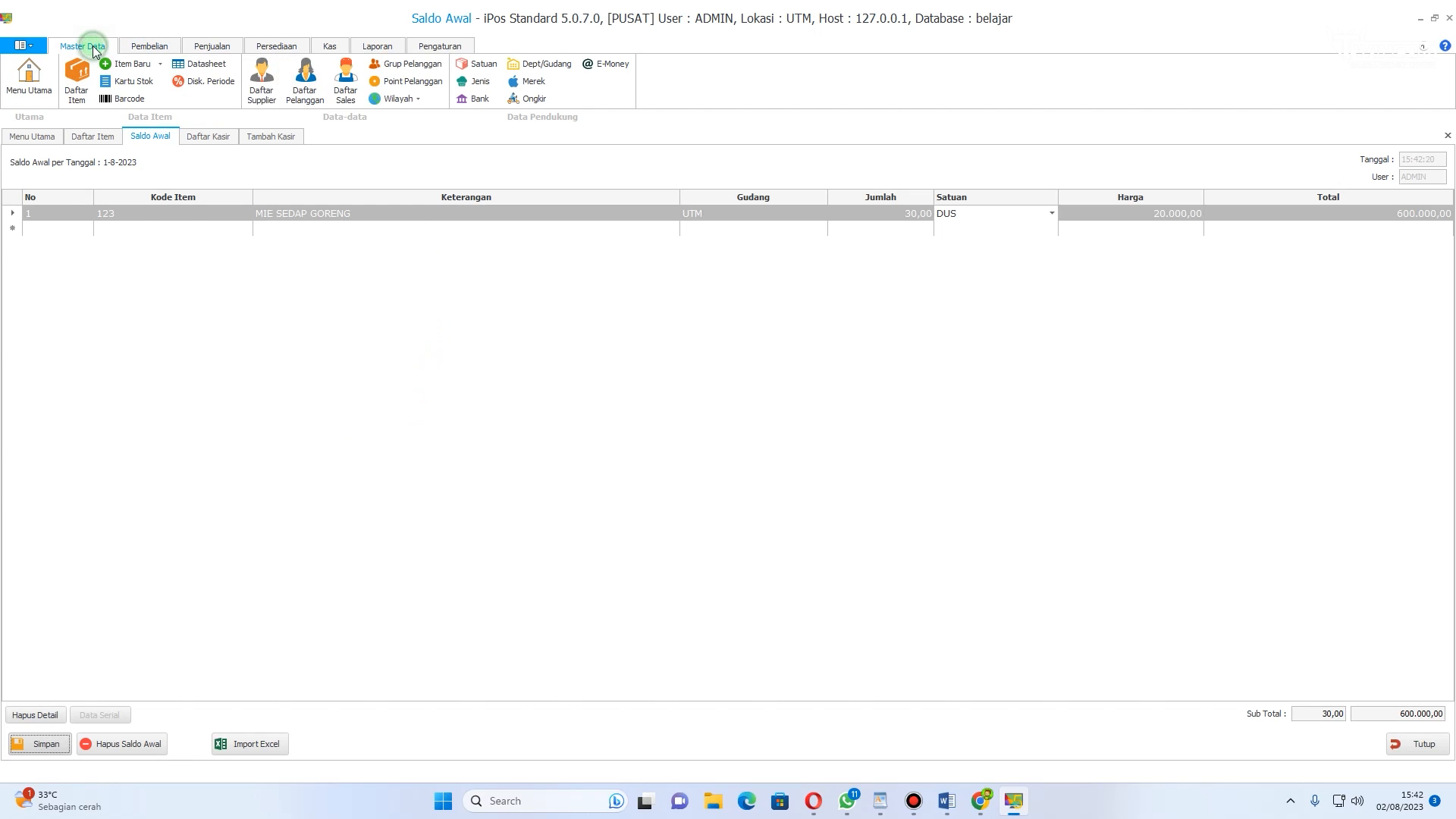
left_click(126, 47)
left_click(87, 45)
left_click(76, 80)
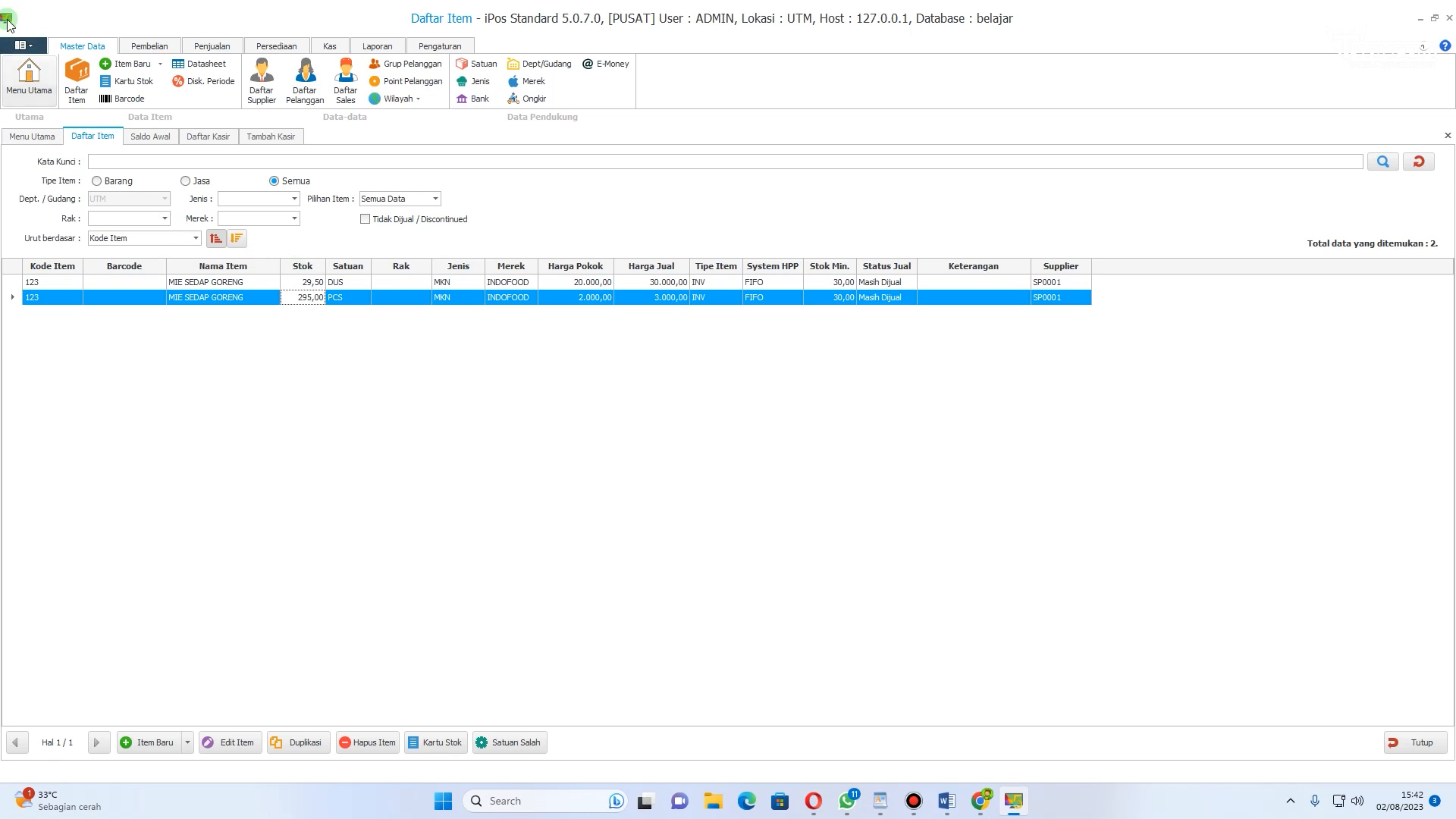
Step: Create a new purchase from supplier INDO GROSIR for 12 DUS of MIE SEDAP GORENG
left_click(161, 53)
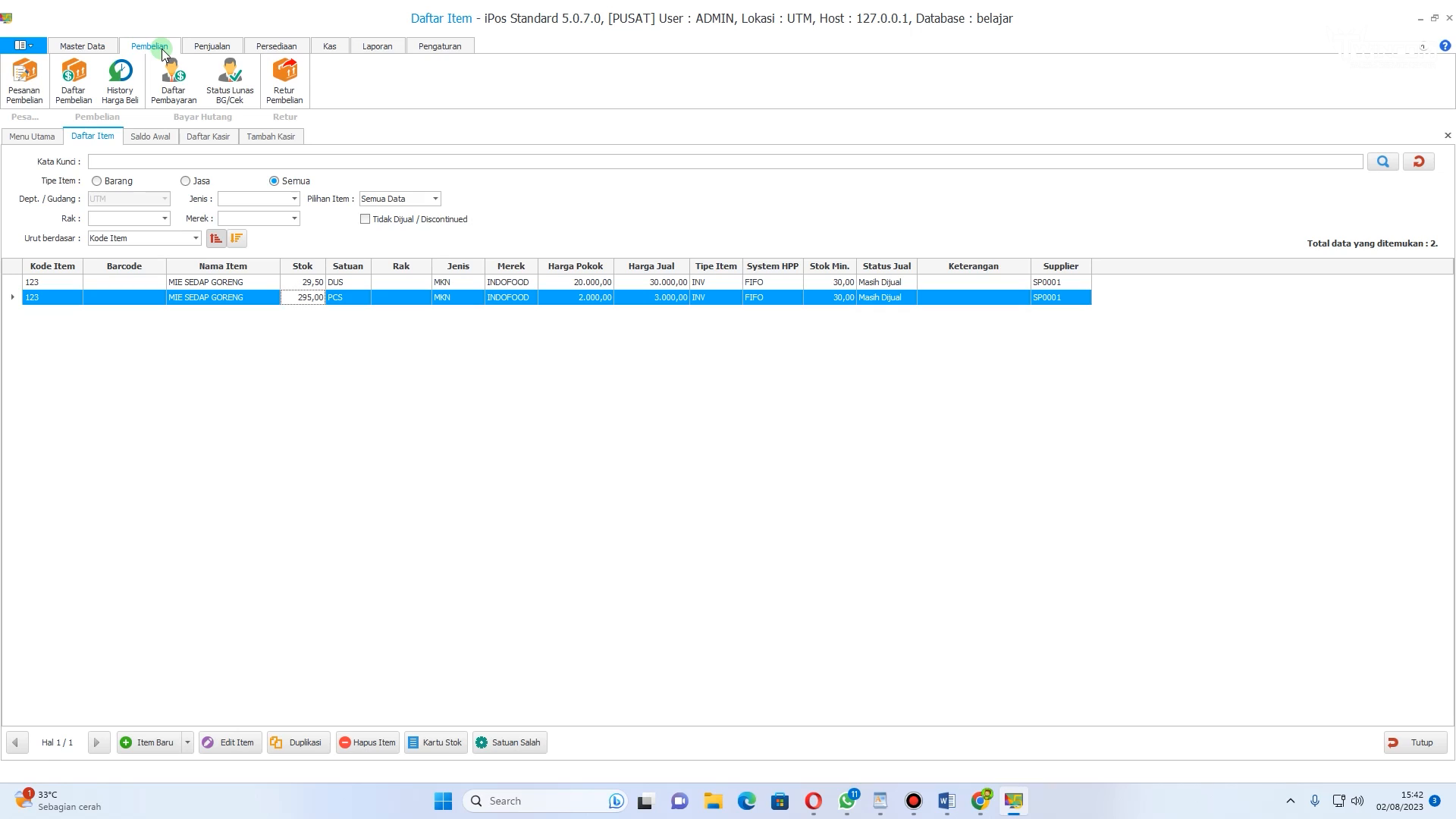
left_click(74, 76)
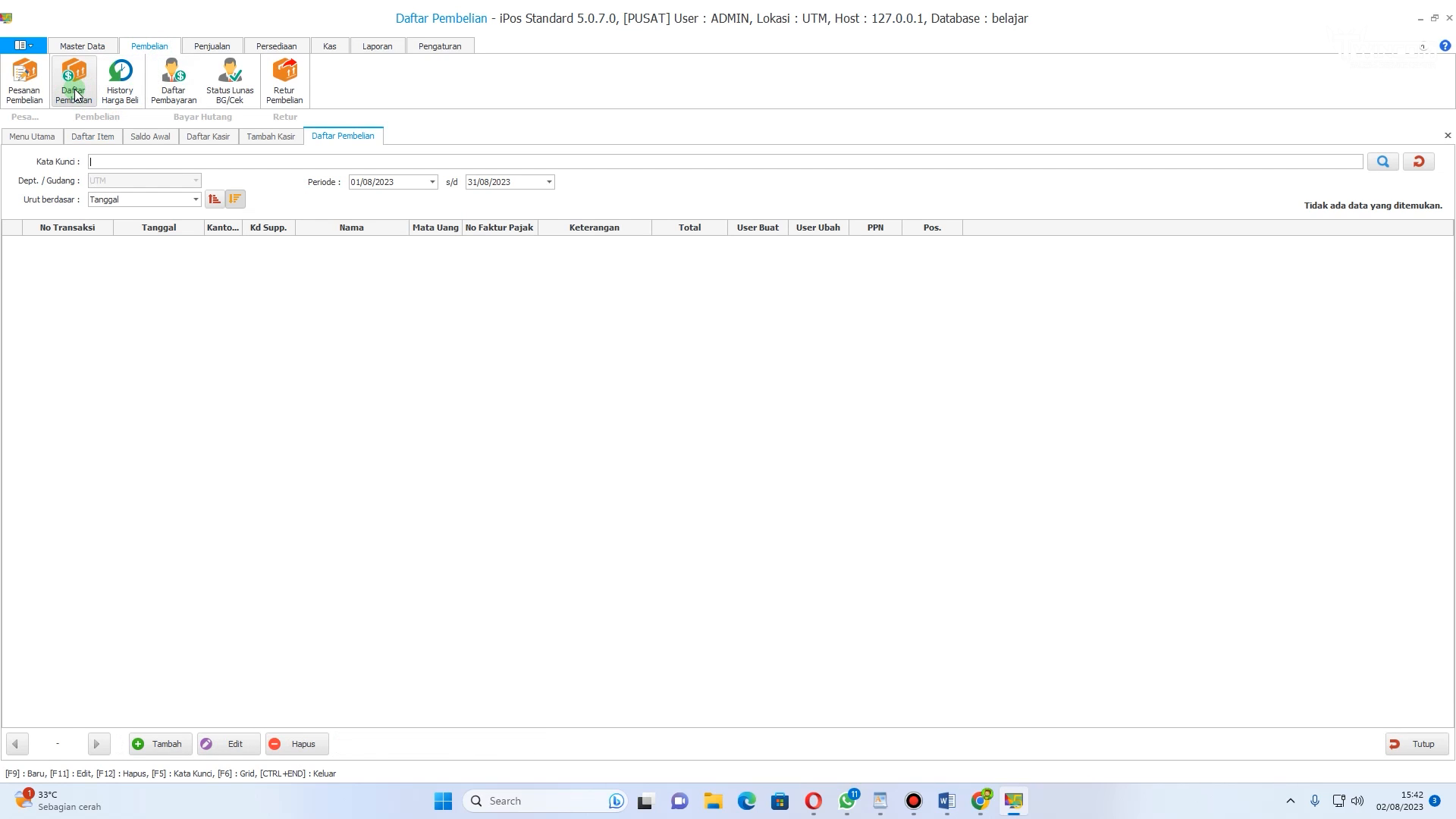
left_click(159, 747)
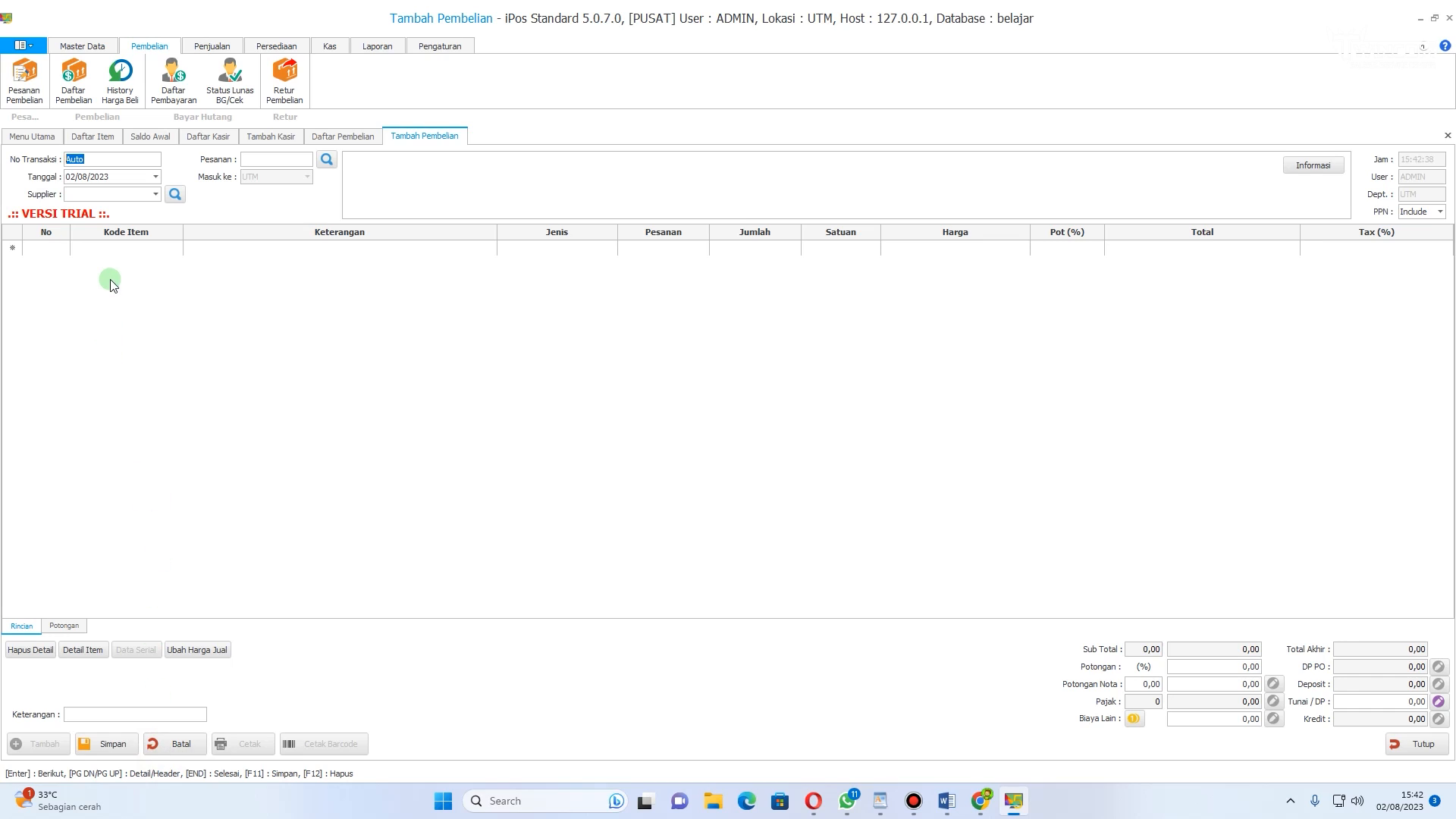
left_click(158, 194)
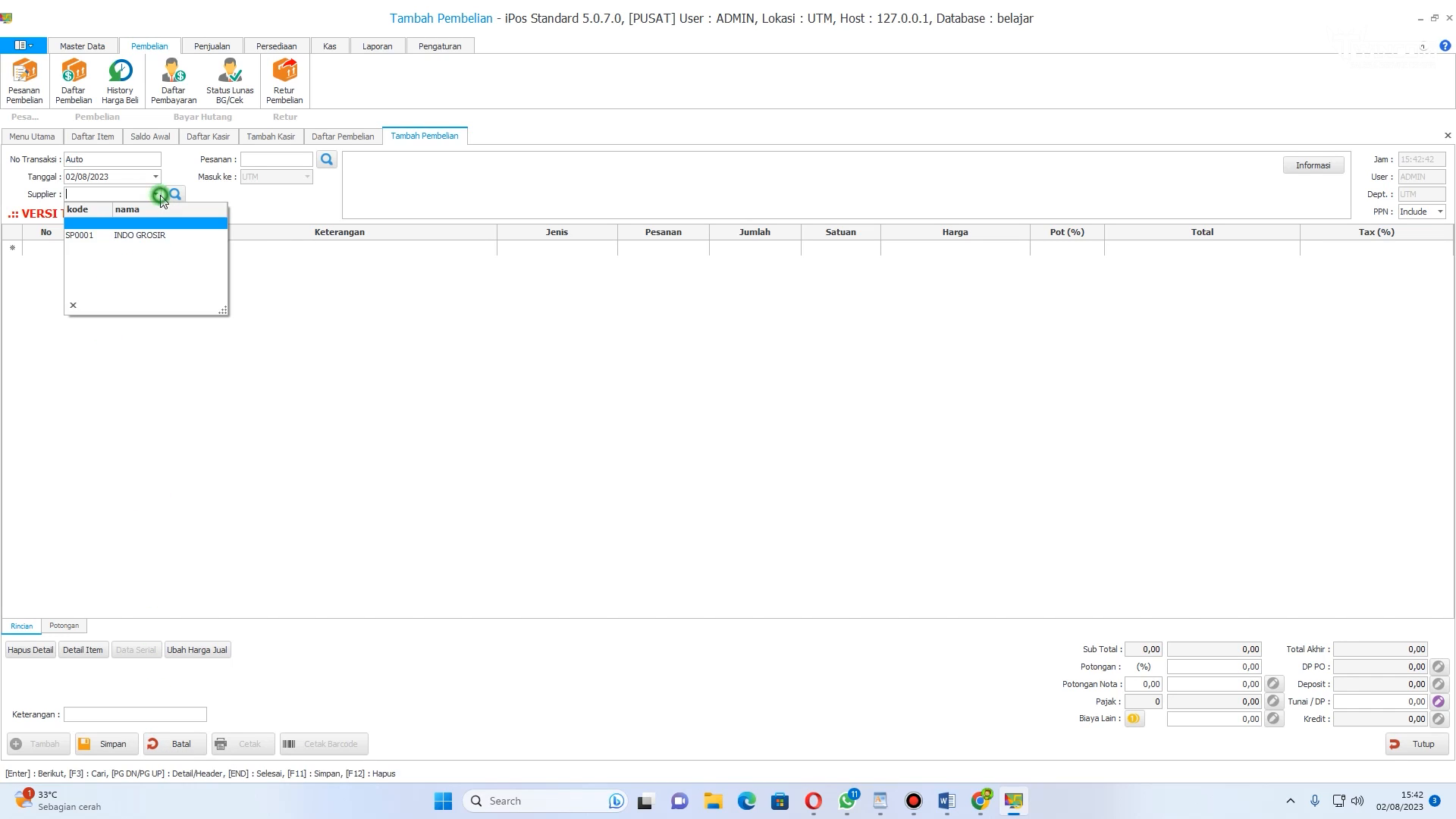
left_click(148, 236)
left_click(110, 250)
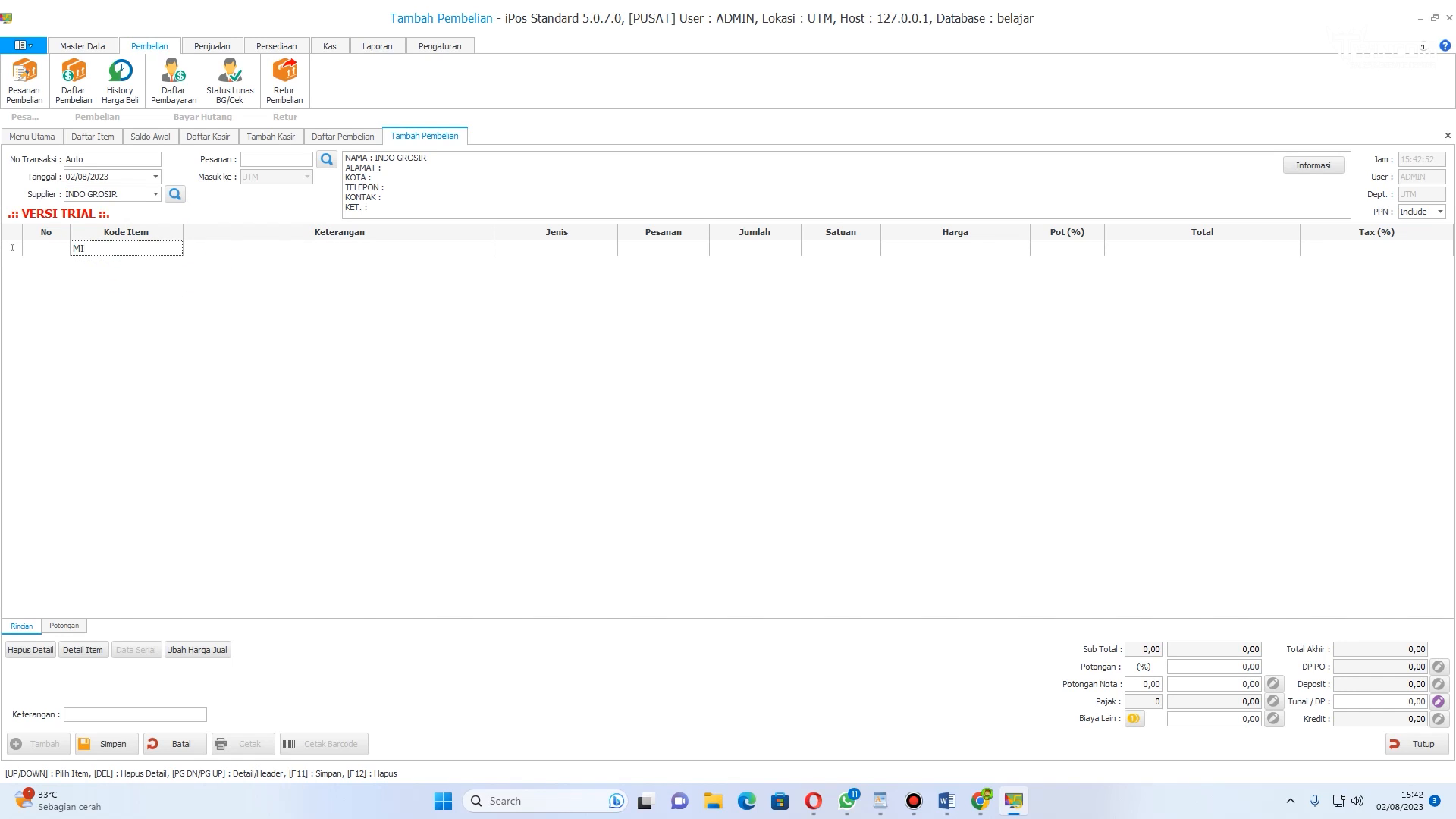
key("Return")
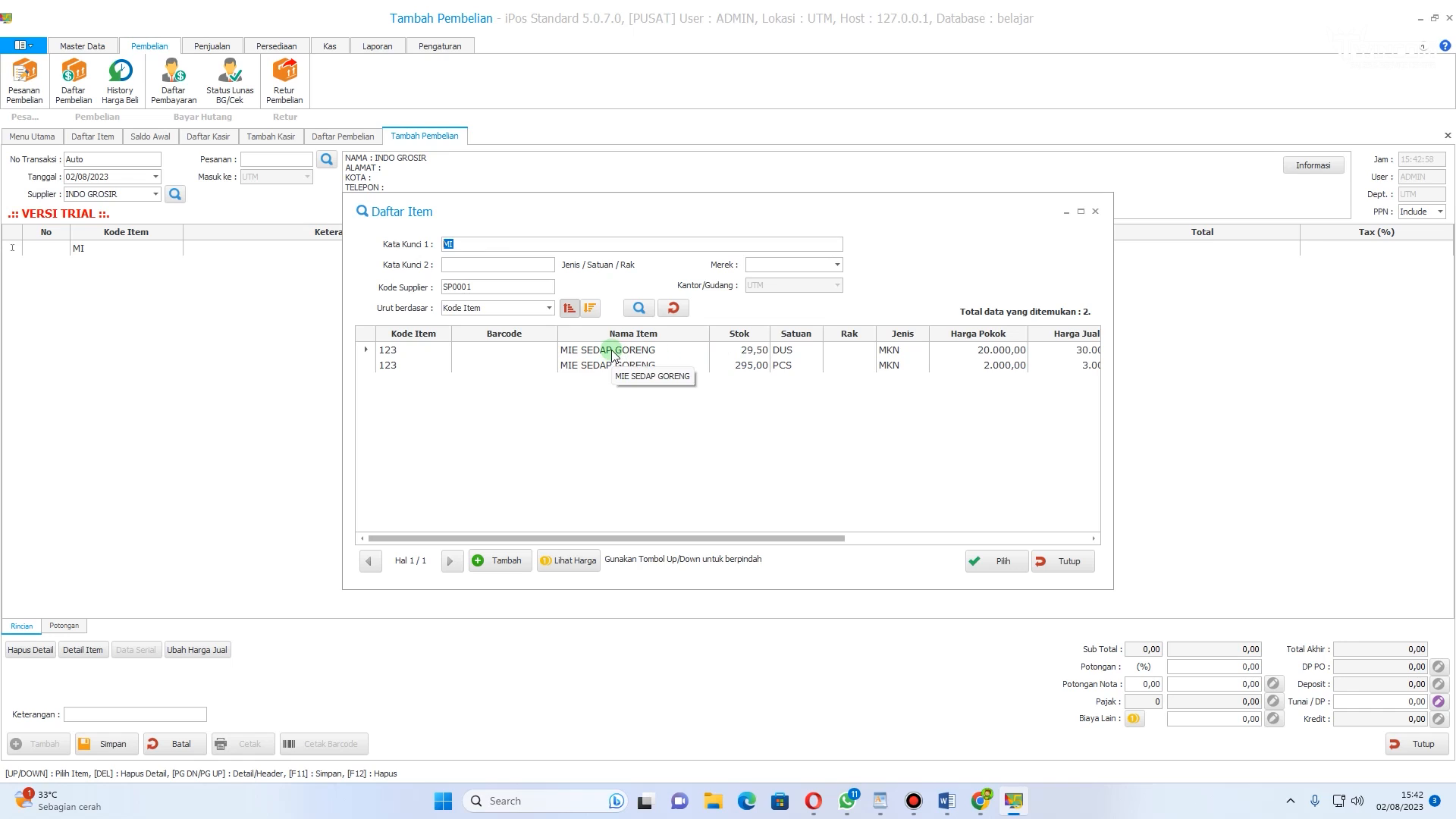
double_click(641, 351)
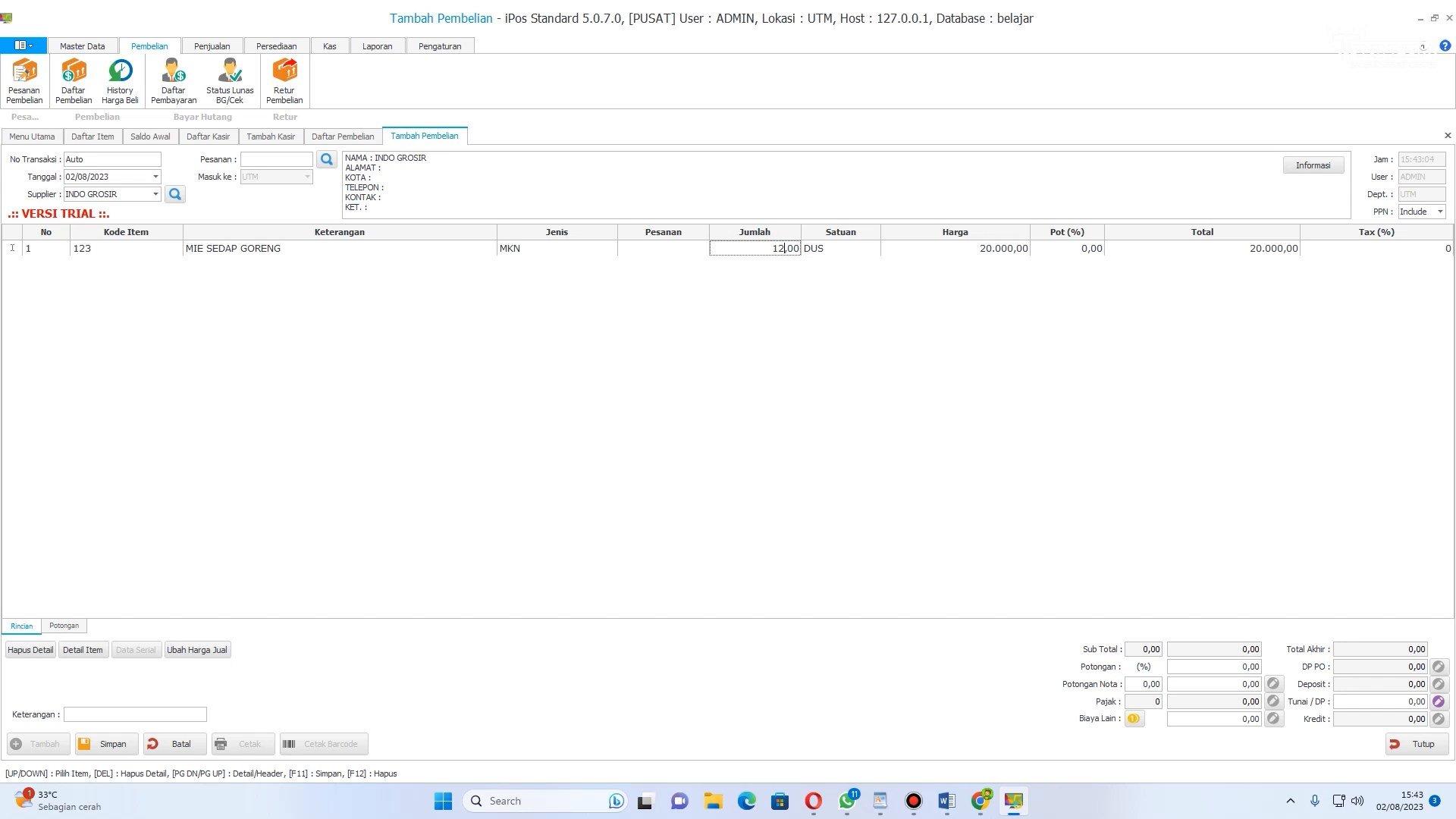
key("Return")
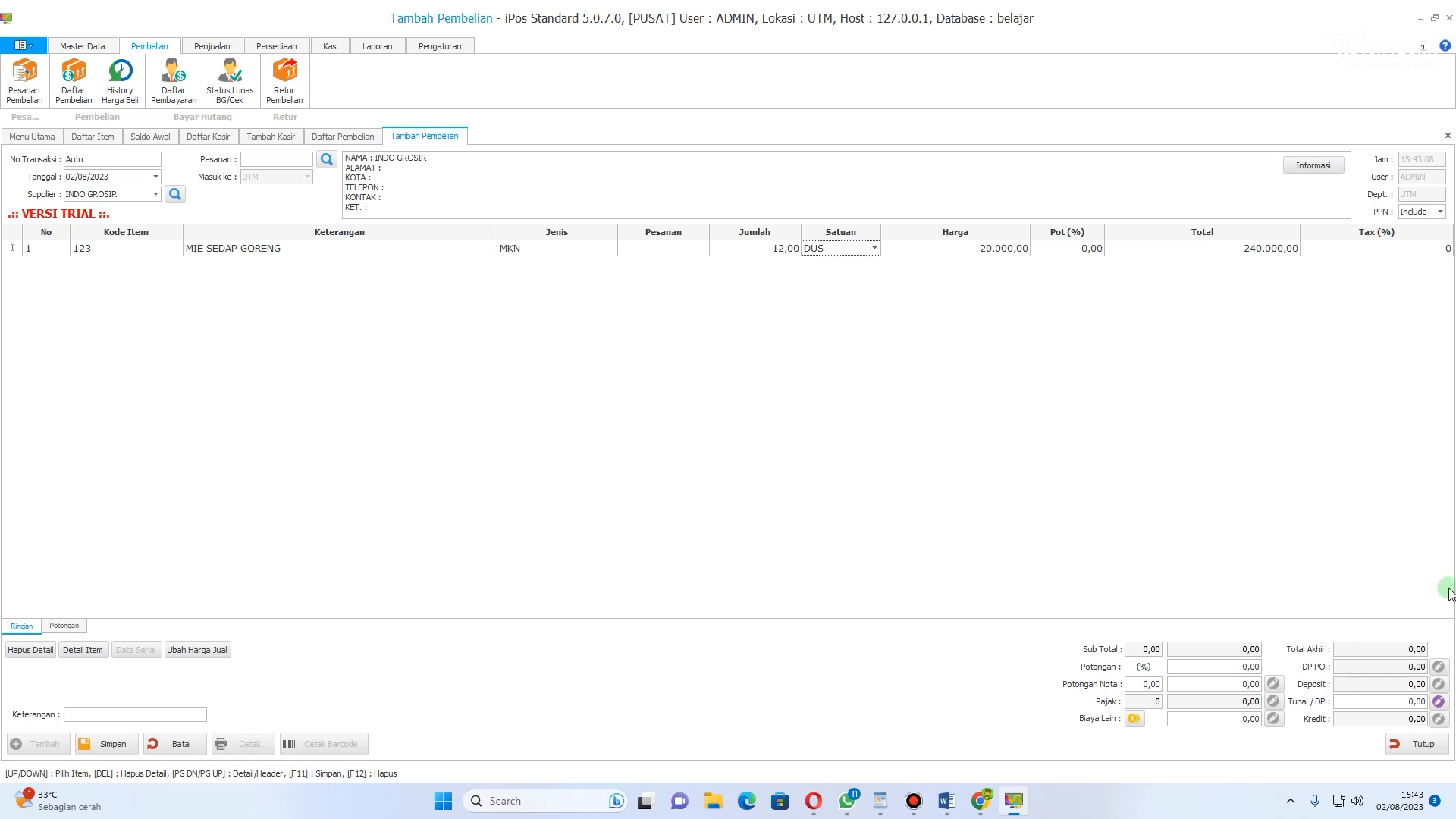
Step: Enter a cash payment of 240.000 for the purchase and save it
left_click(1394, 702)
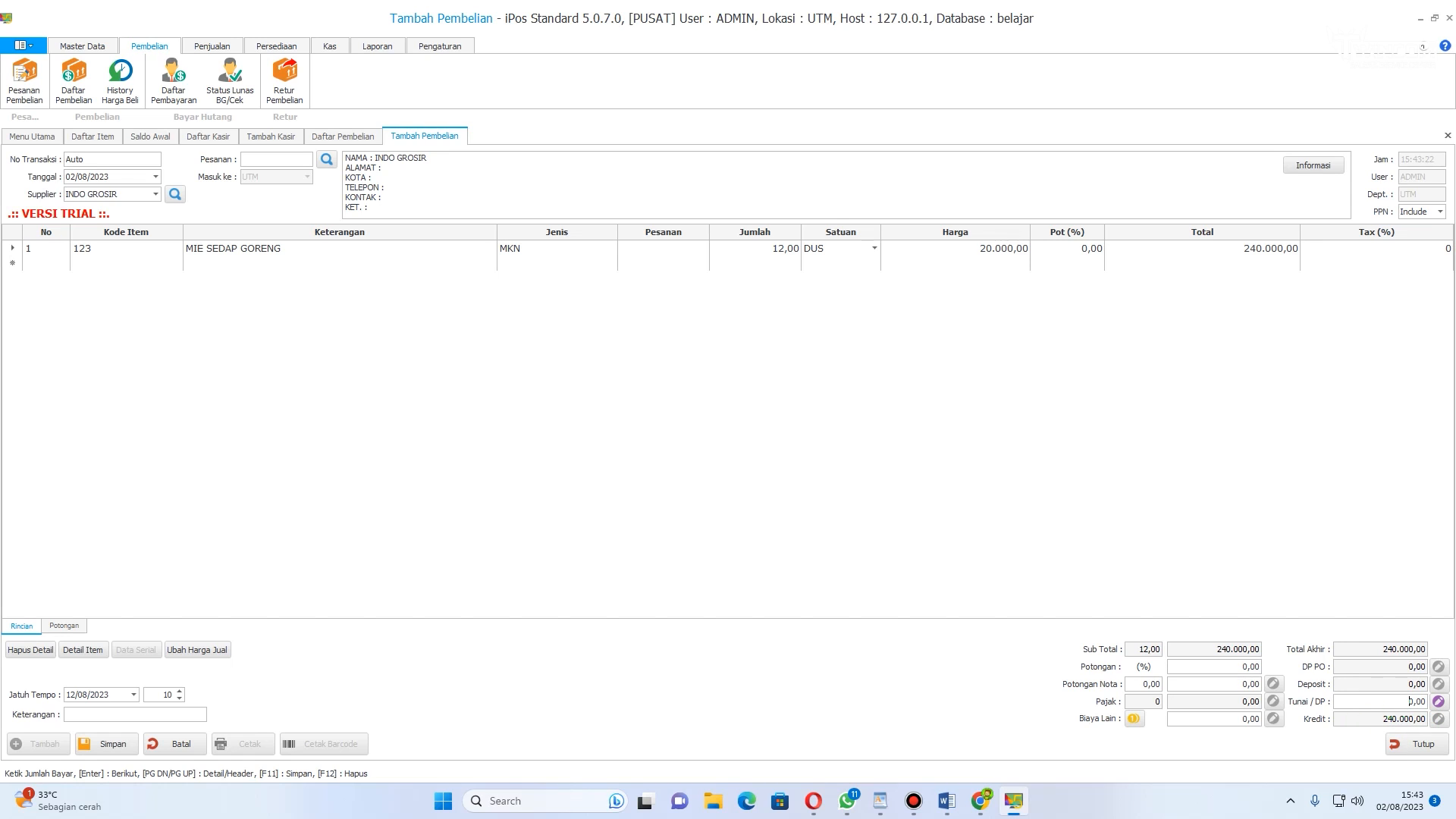
type("0")
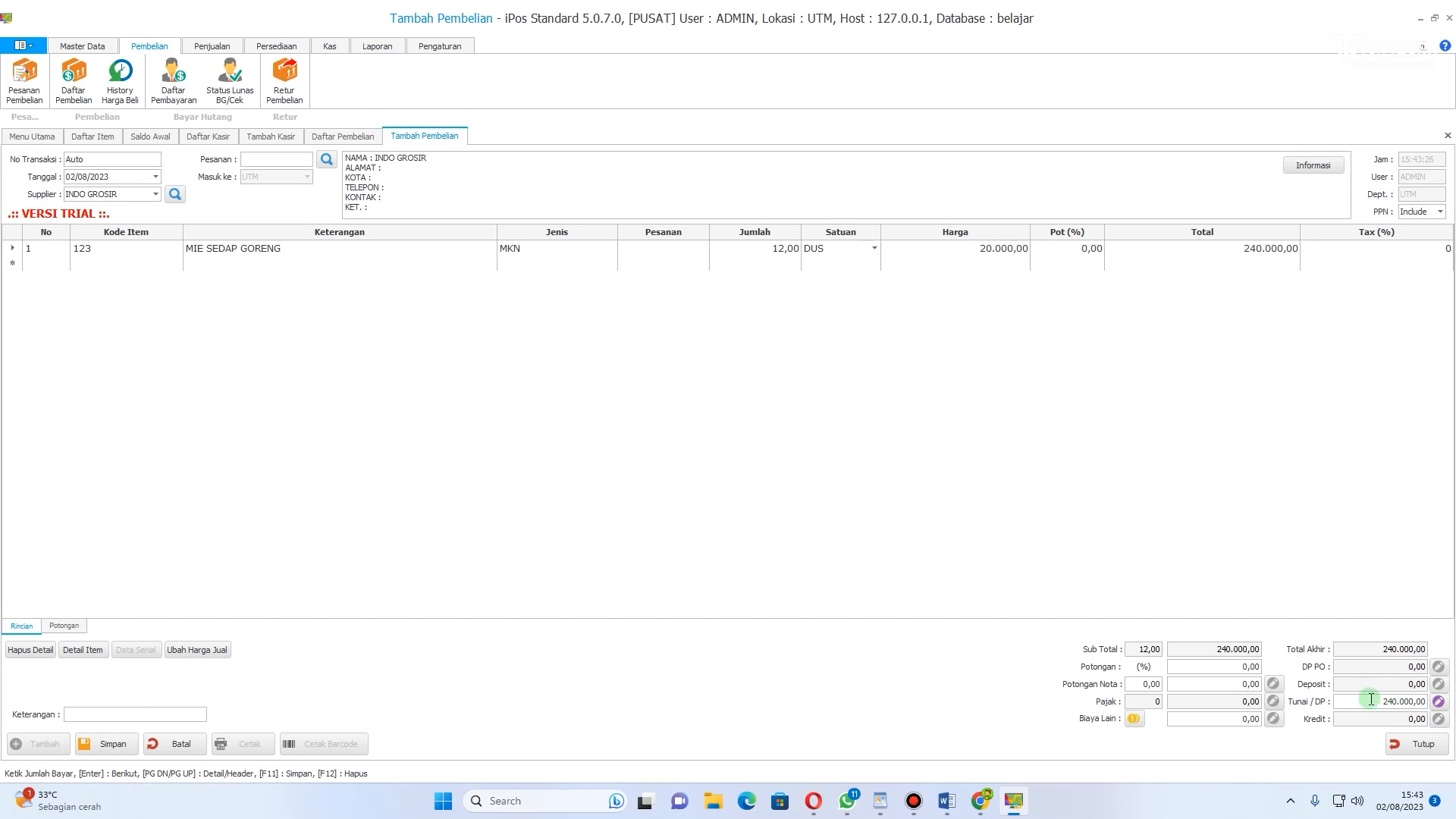
left_click(120, 747)
left_click(99, 715)
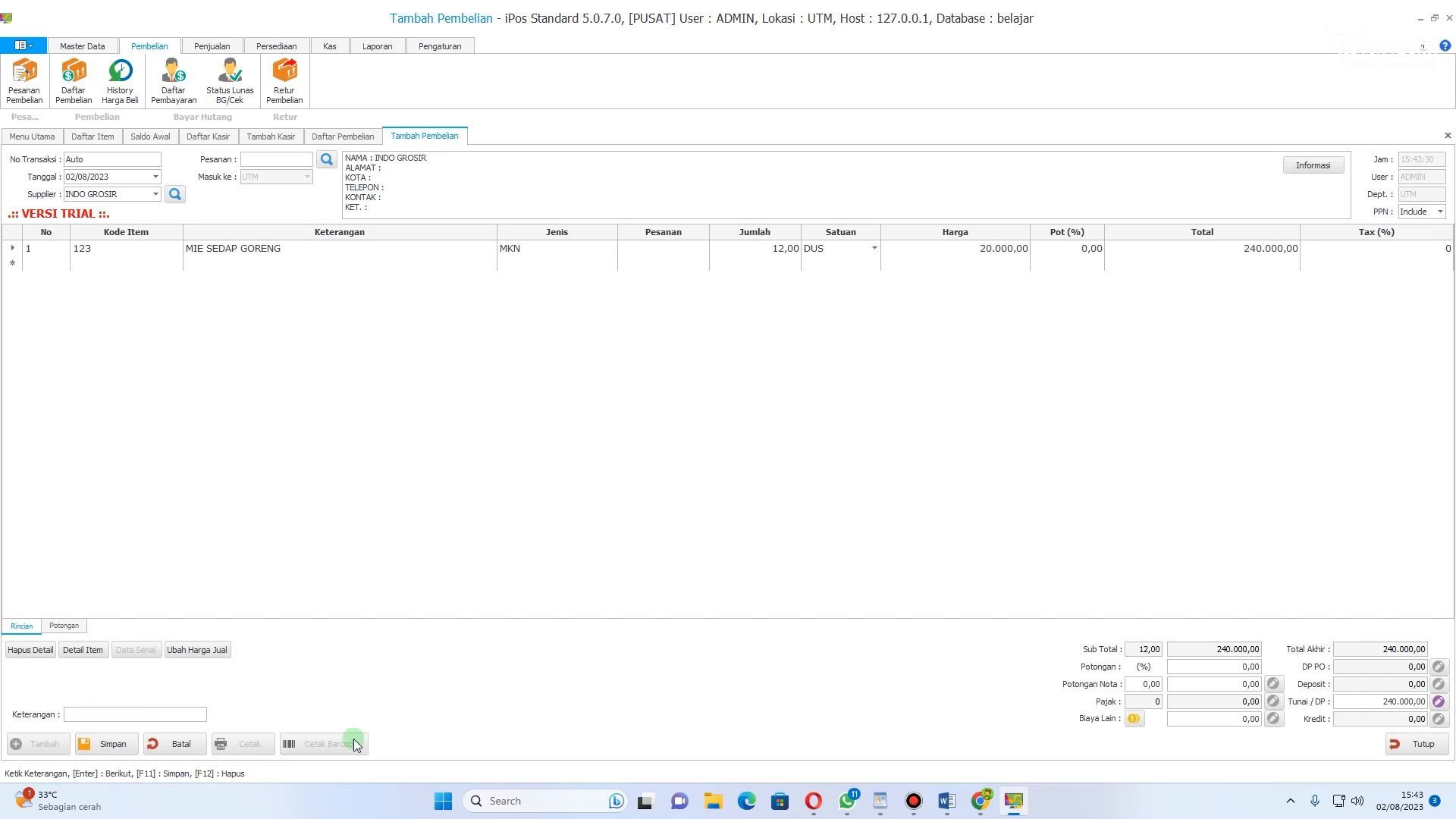
left_click(108, 747)
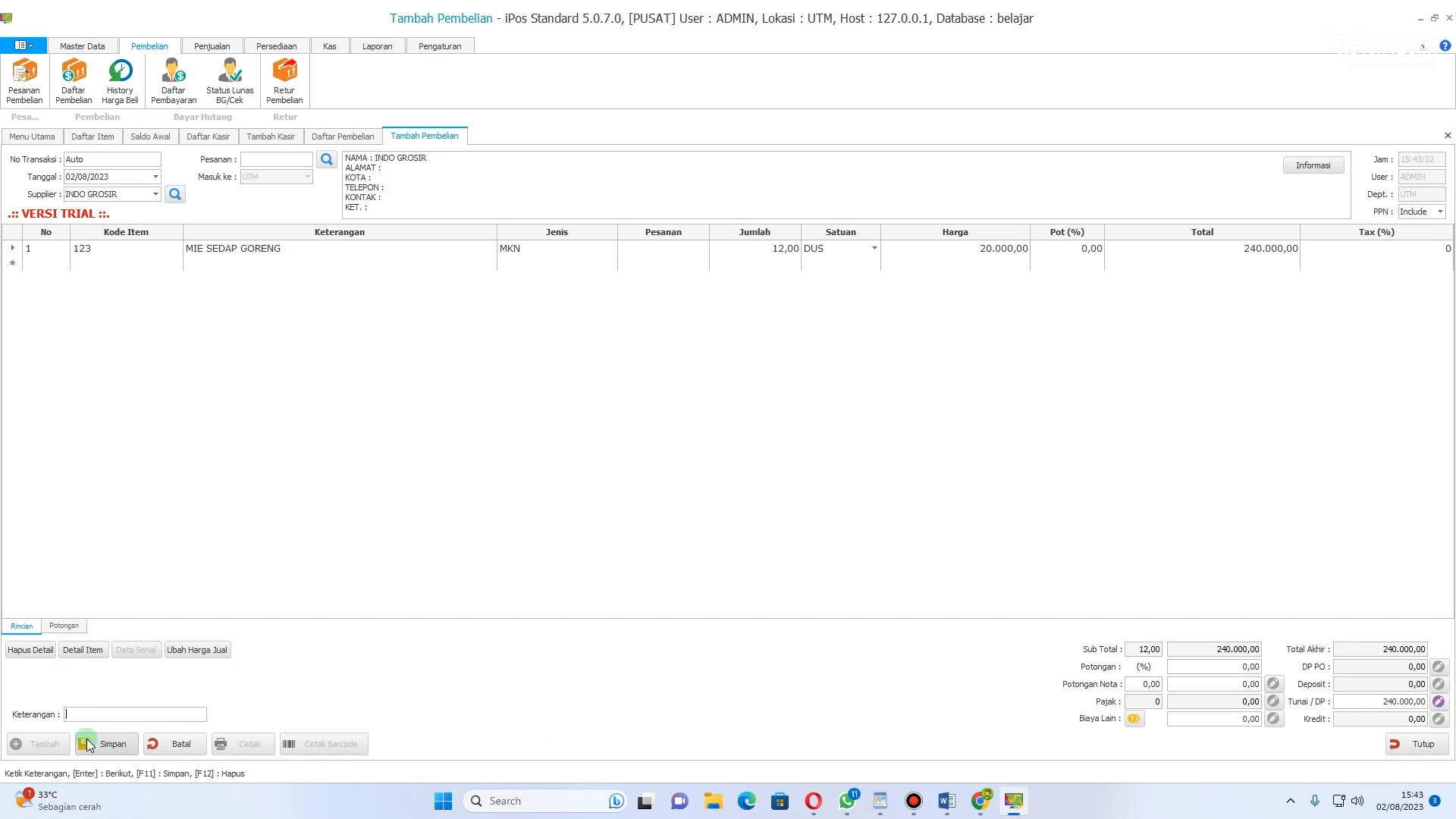
left_click(120, 748)
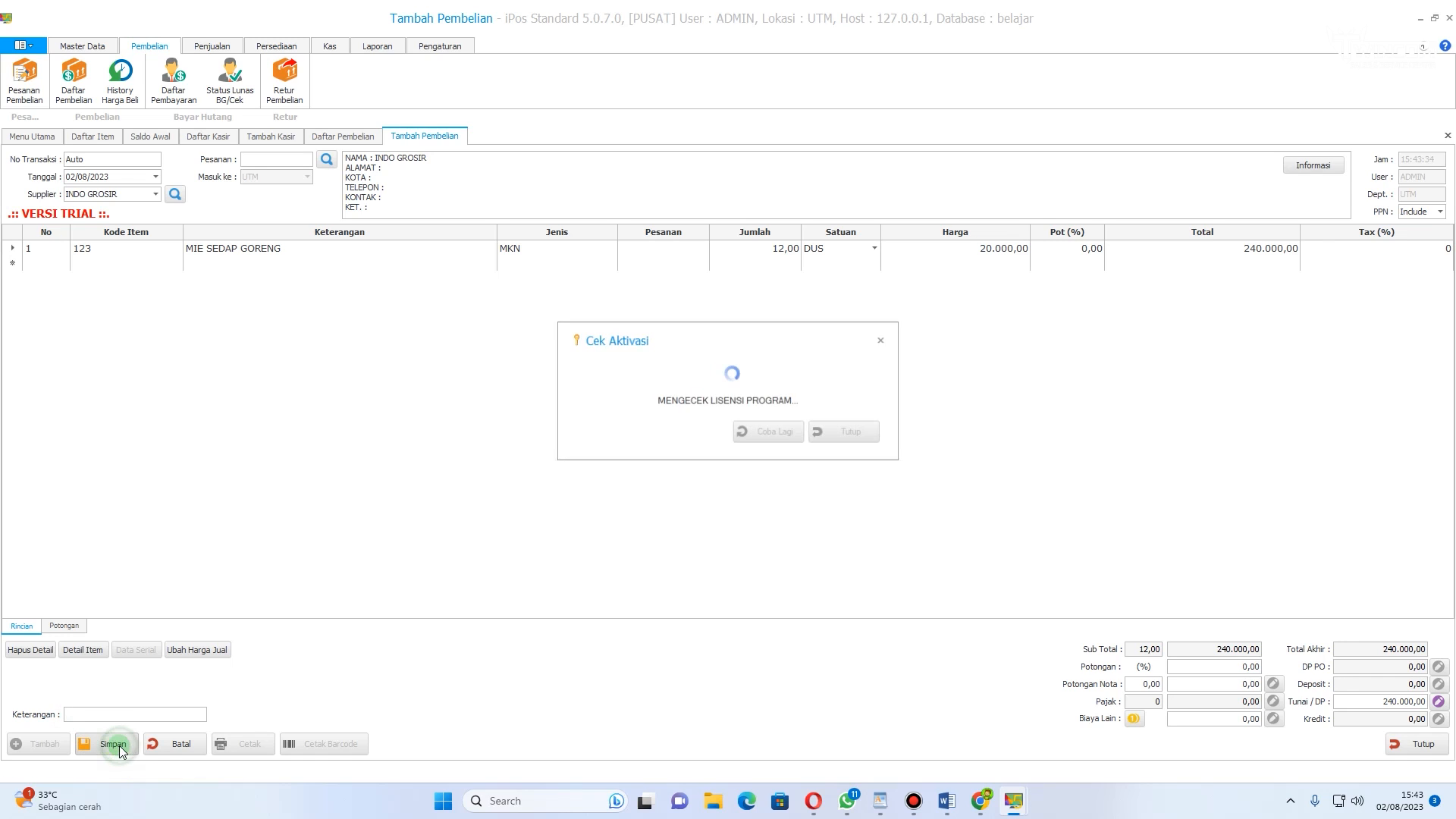
left_click(889, 342)
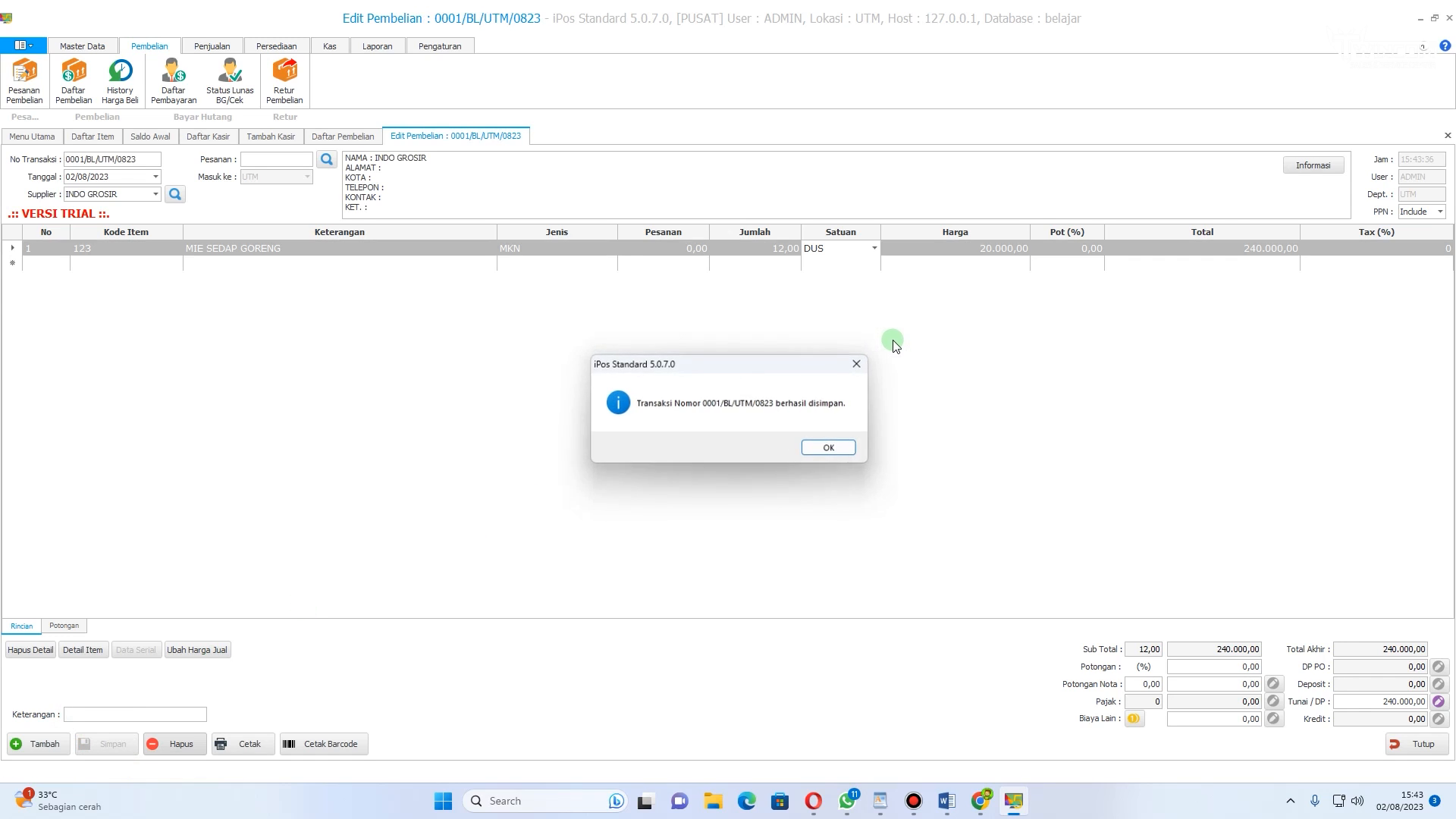
left_click(829, 446)
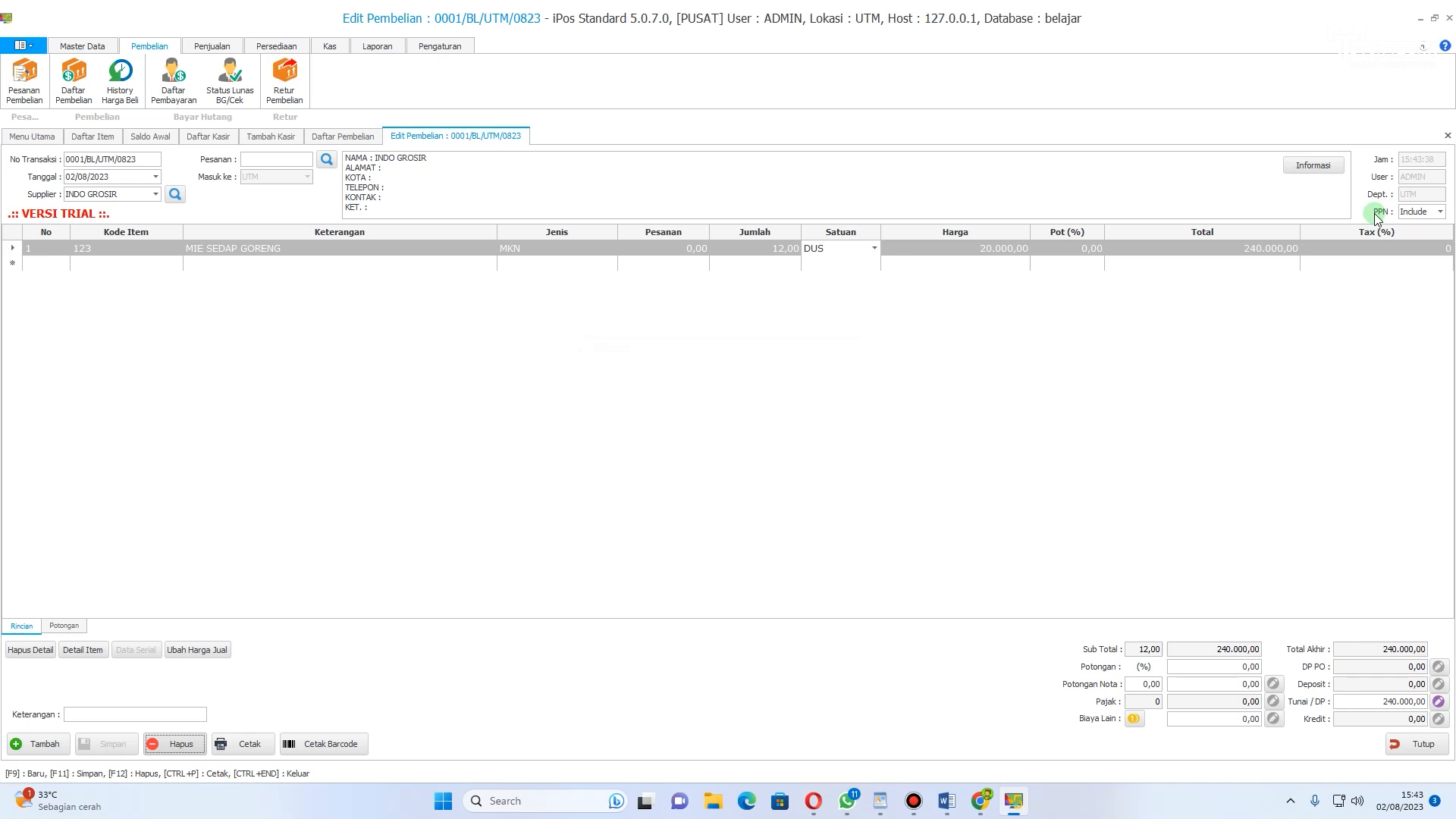
Step: Refresh the item list and check MIE SEDAP GORENG's stock after the purchase
left_click(82, 46)
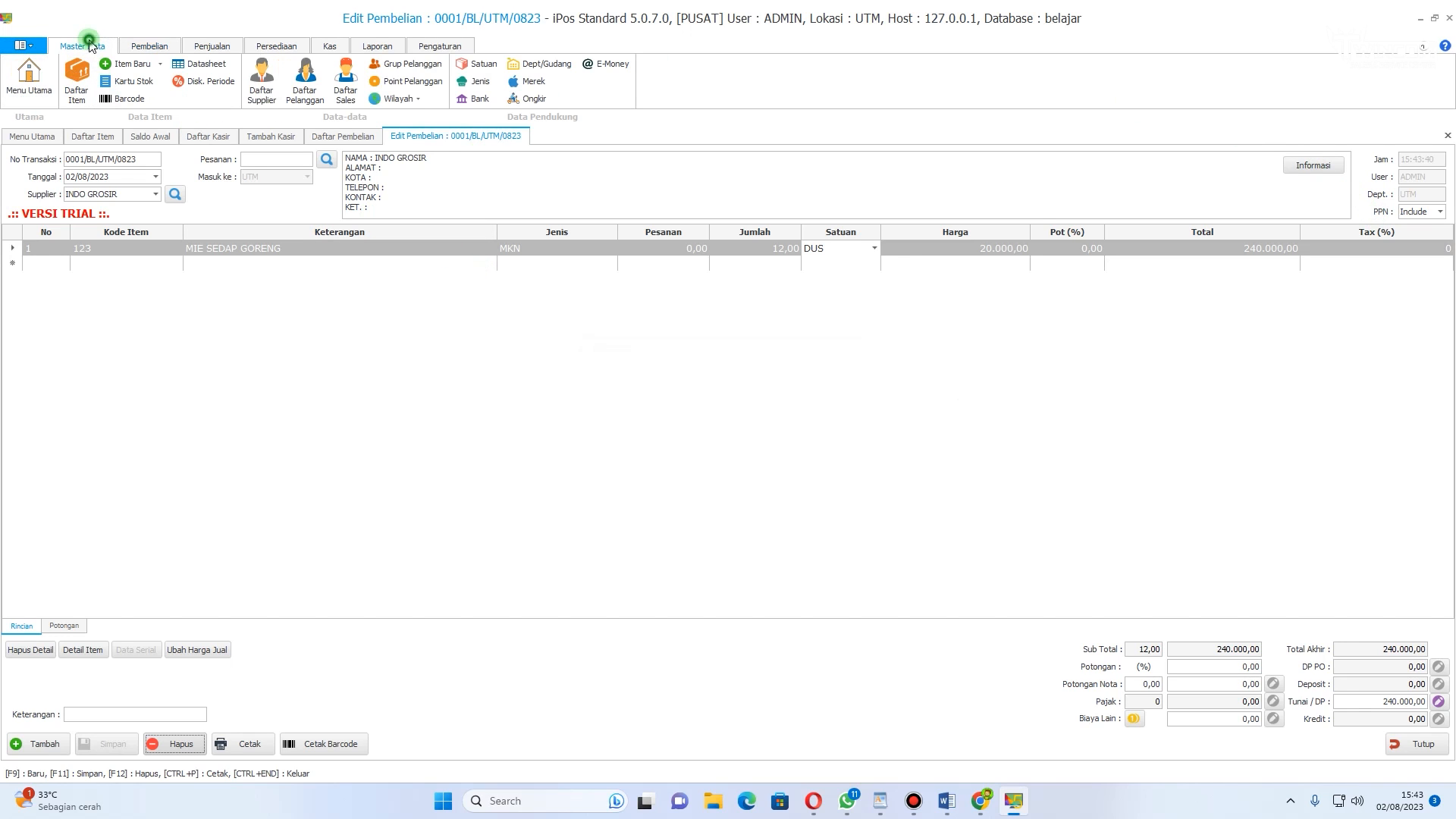
left_click(76, 79)
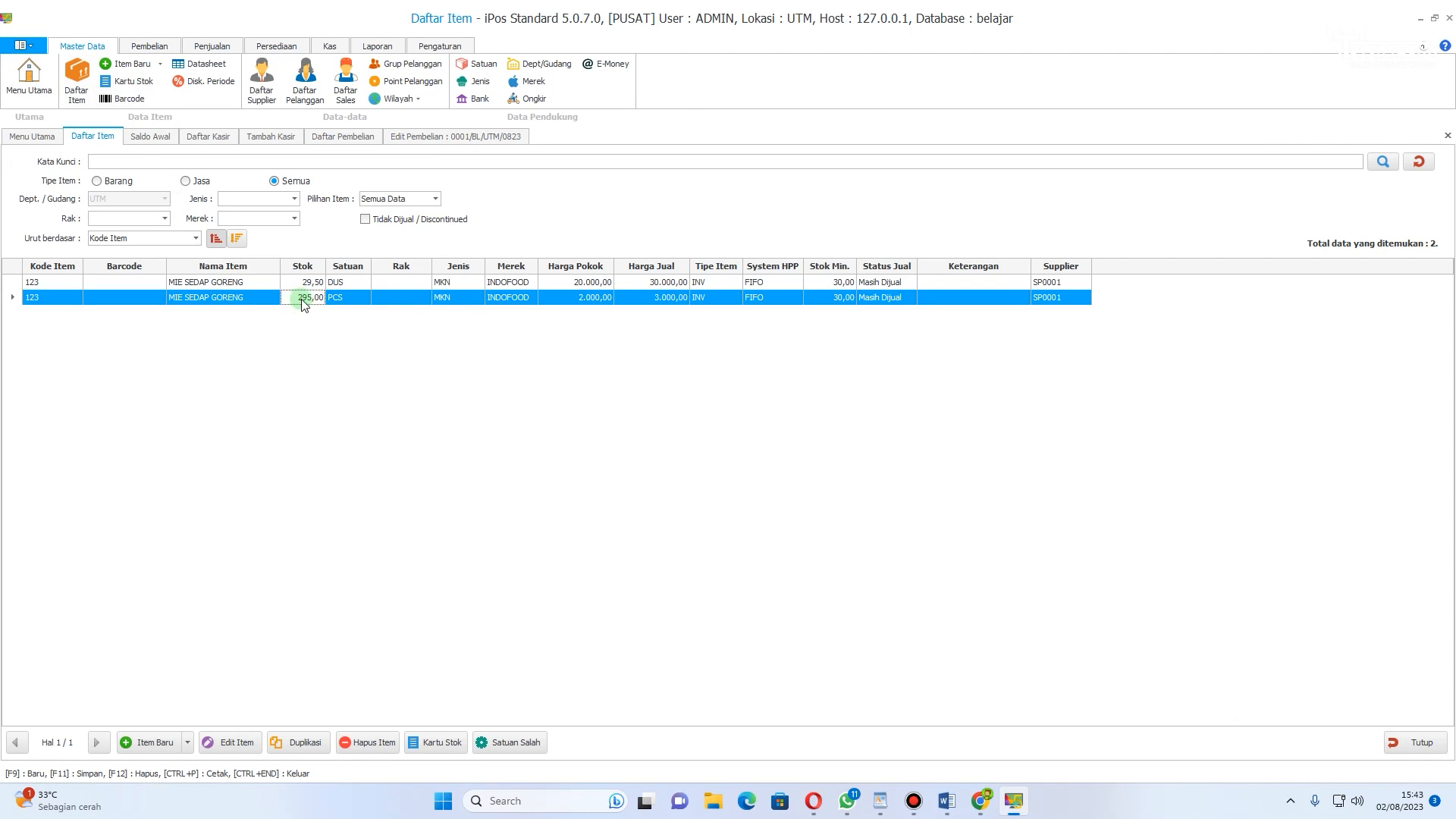
left_click(1418, 160)
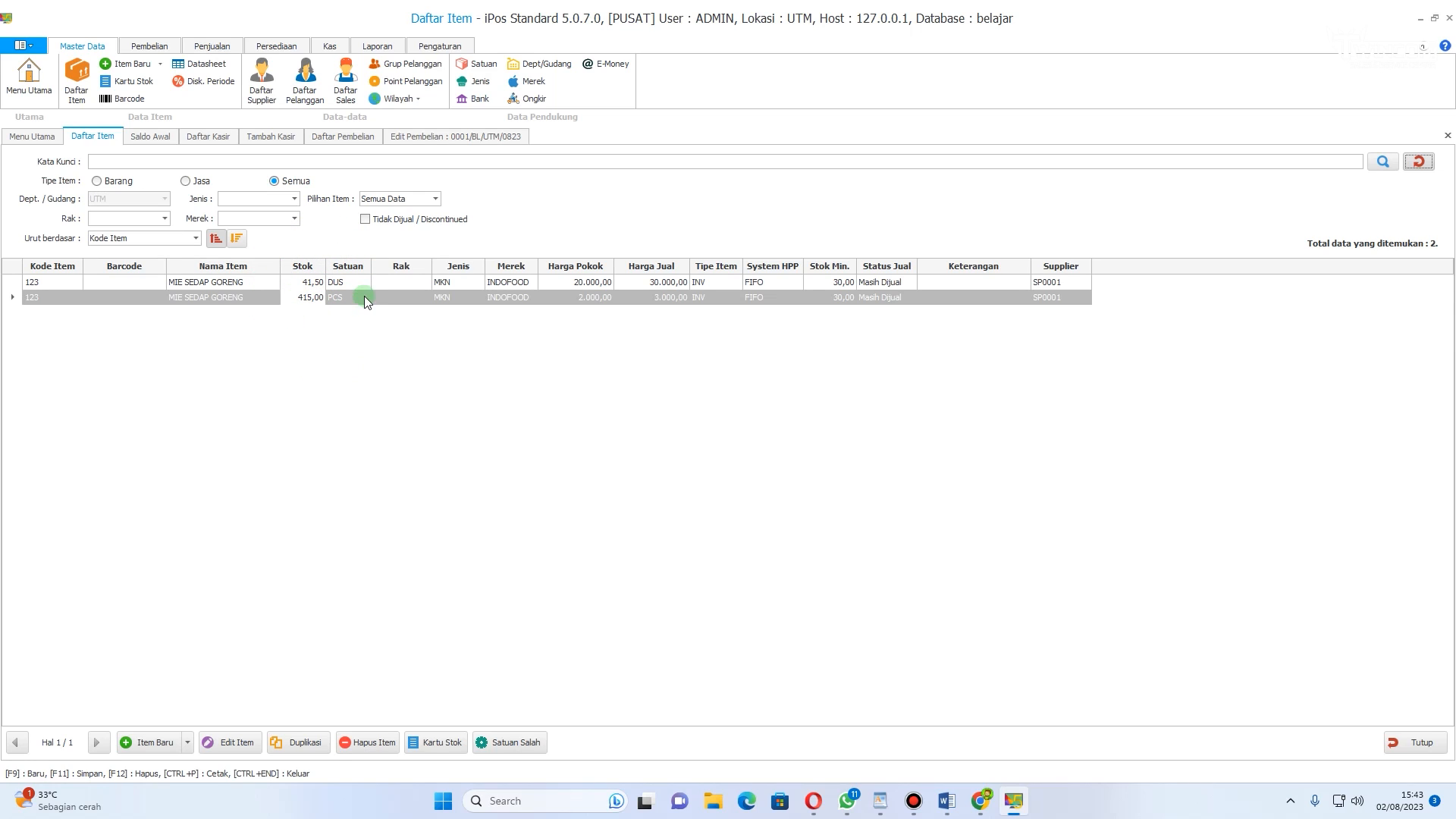
left_click(284, 46)
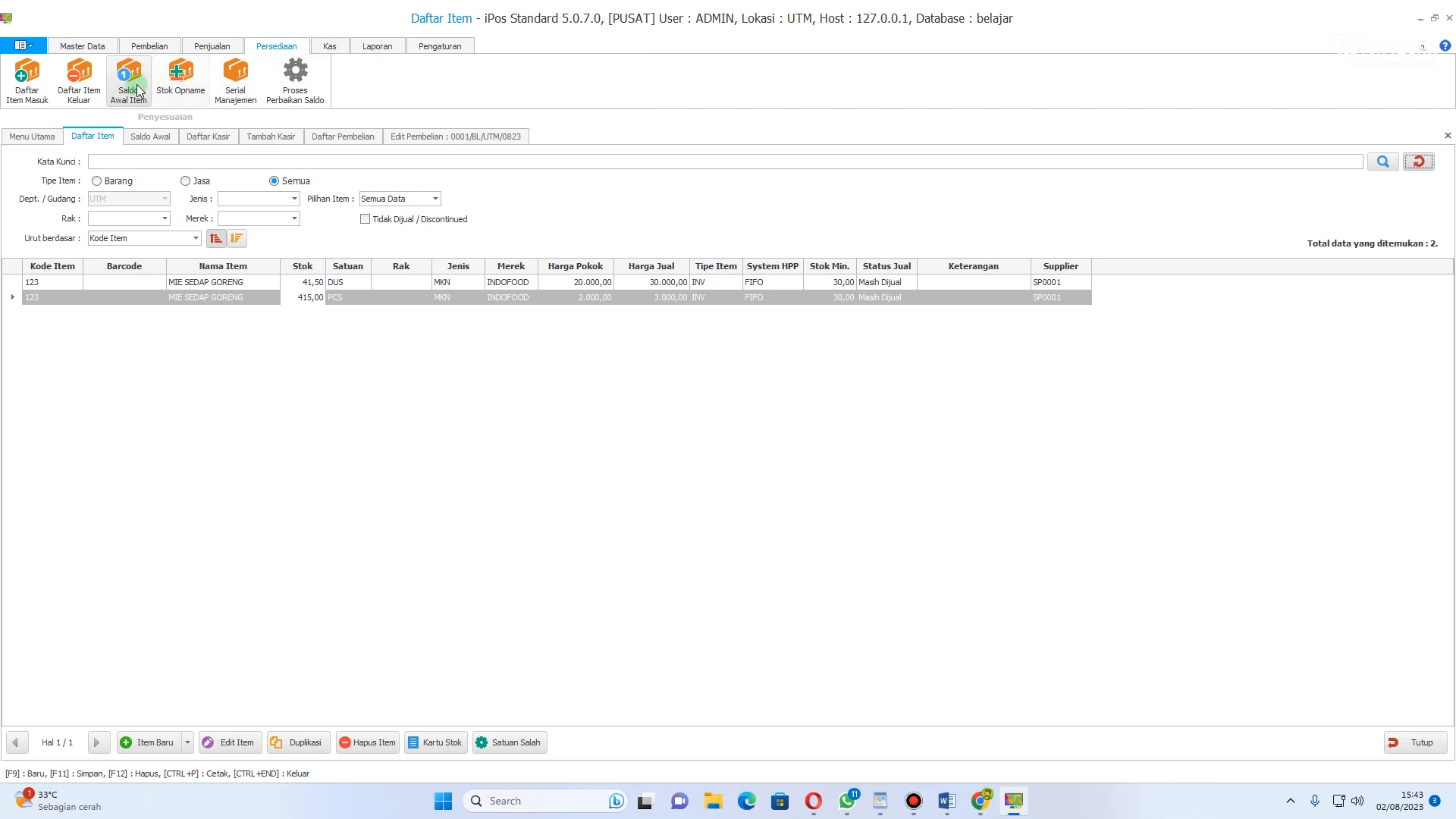
left_click(93, 48)
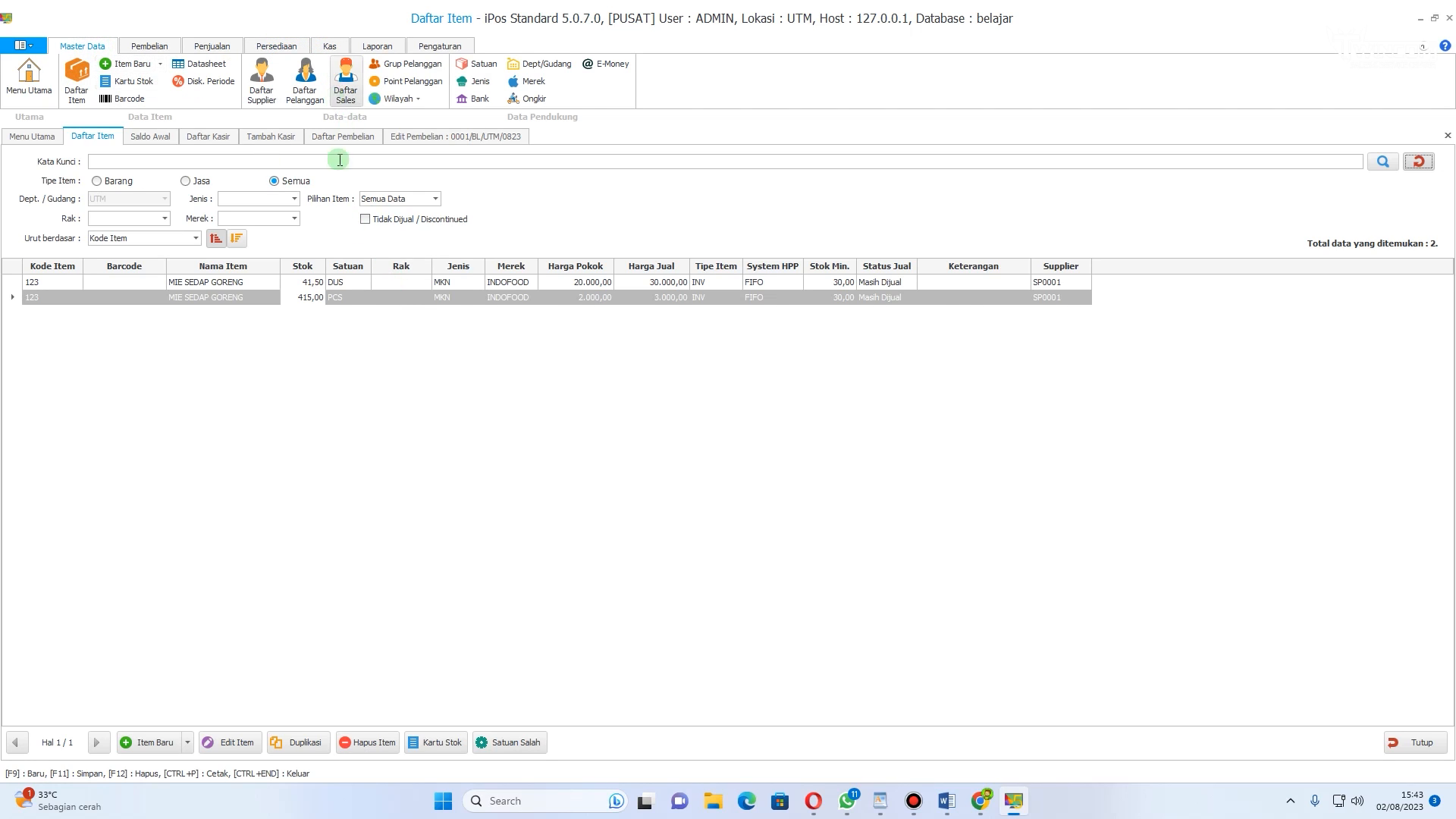
left_click(148, 46)
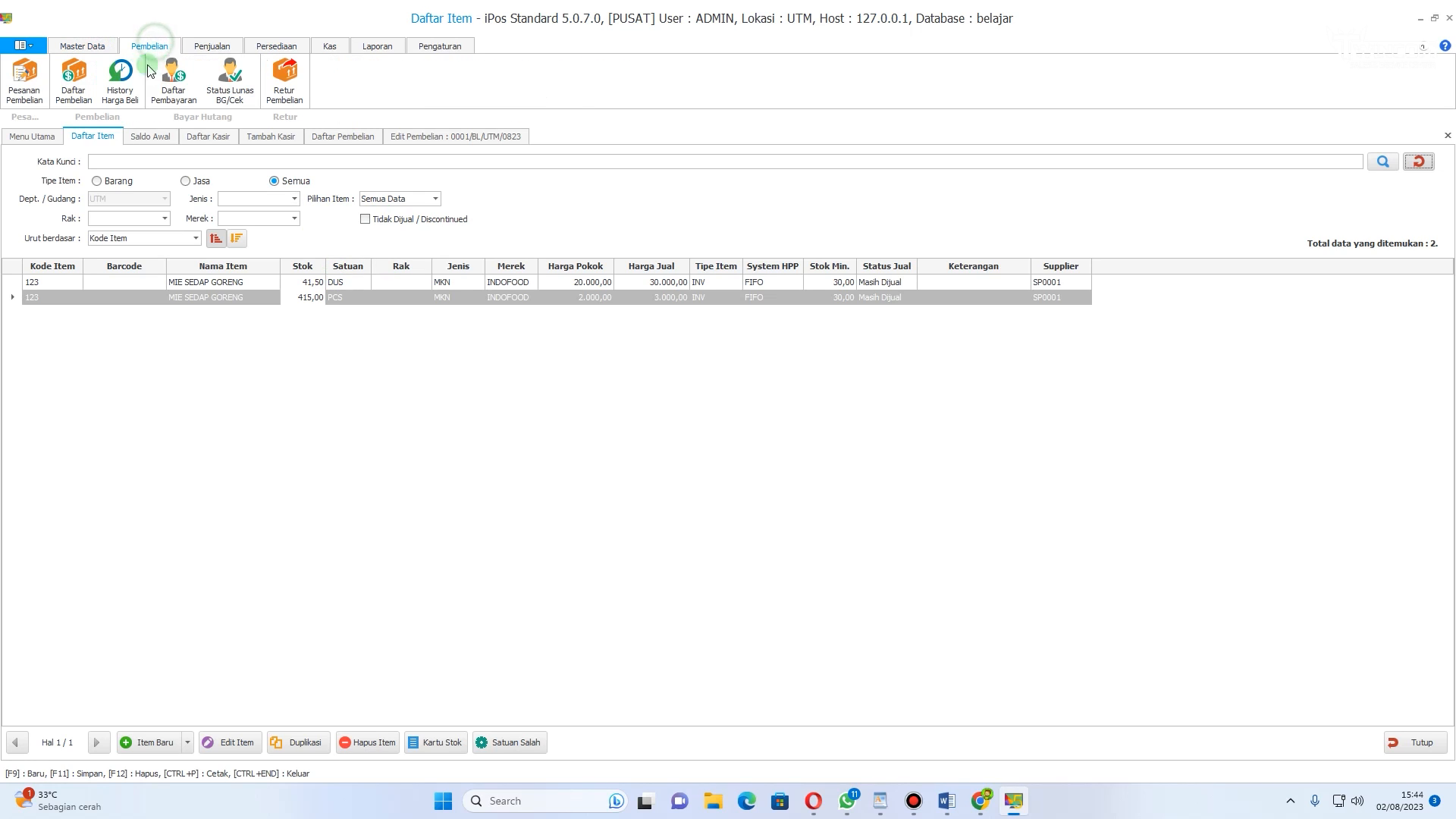
left_click(80, 46)
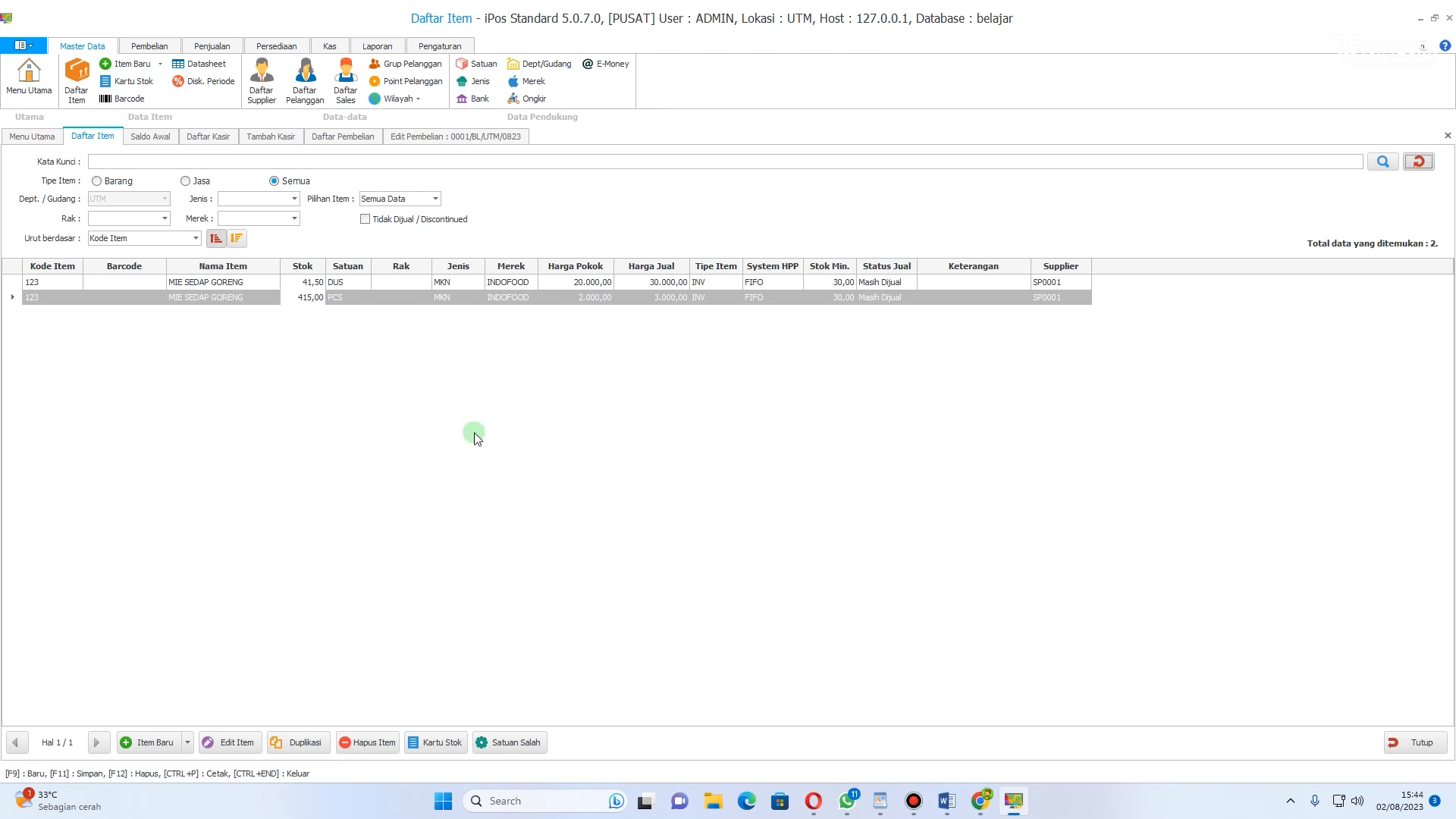
Step: Start a new item with code 1234, name MIE SOTO BANJAR, type MKN and brand INDOFOOD
left_click(151, 741)
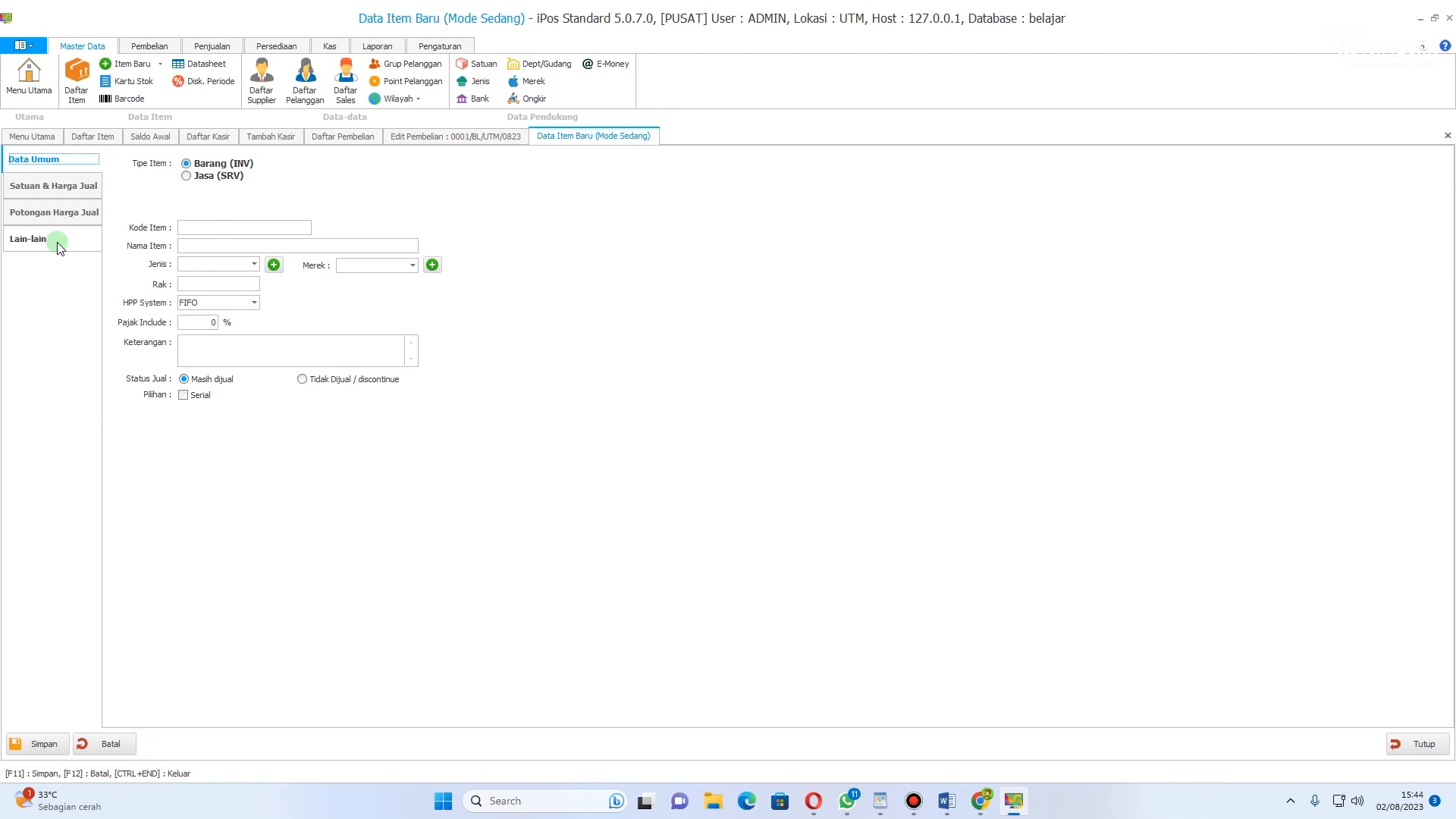
left_click(214, 226)
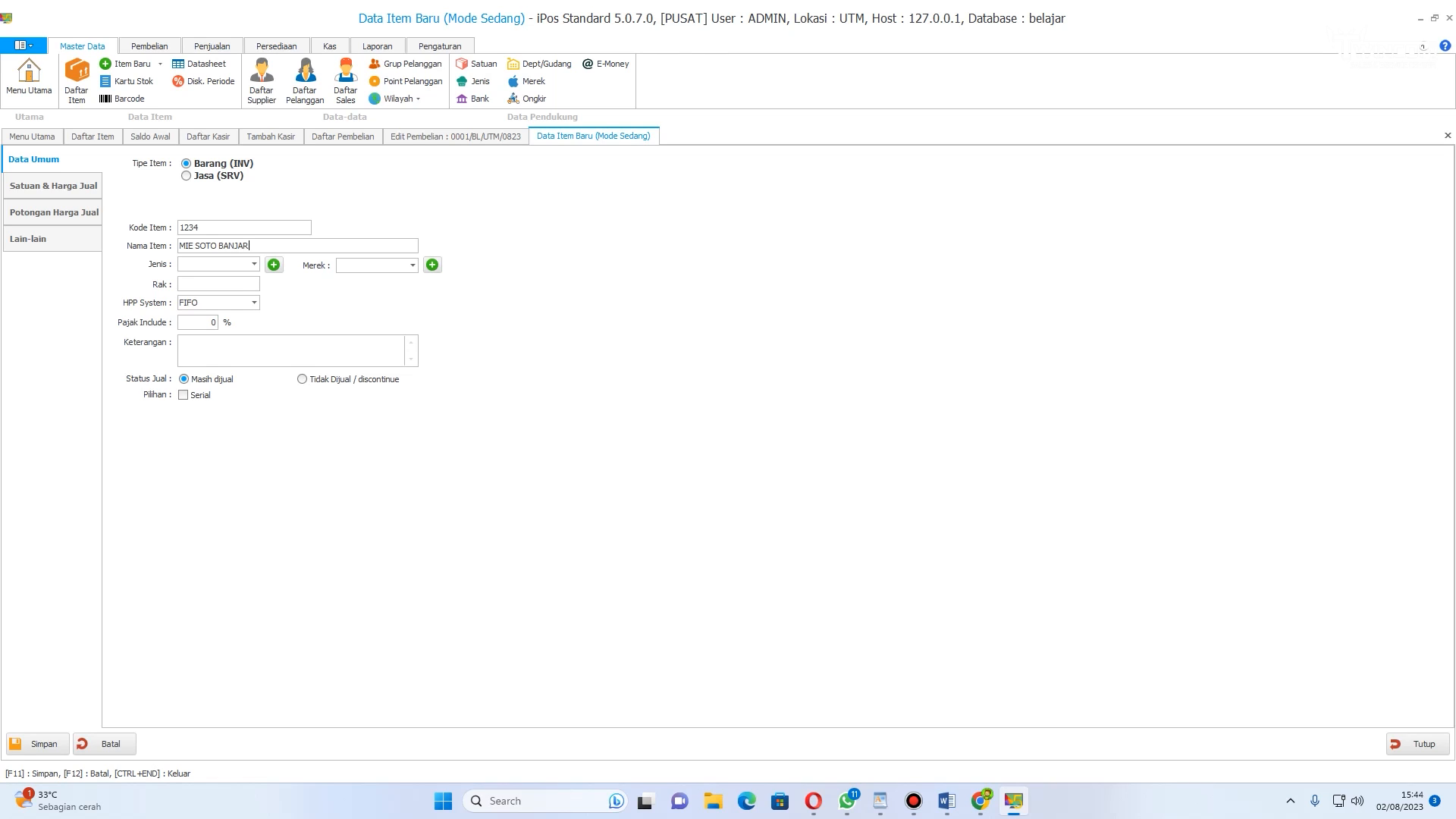
left_click(247, 246)
left_click(254, 263)
left_click(227, 316)
left_click(411, 265)
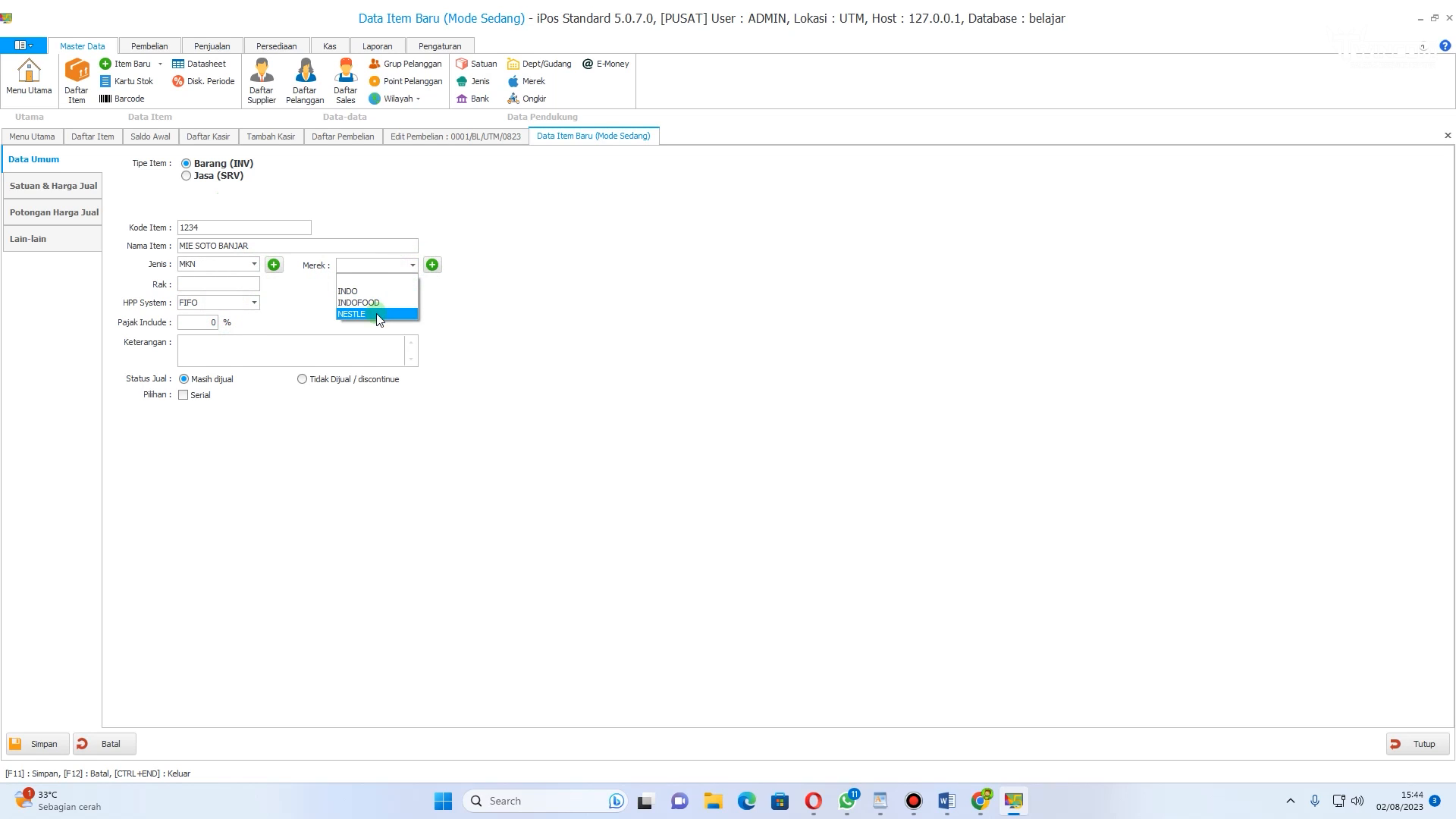
left_click(364, 294)
left_click(412, 264)
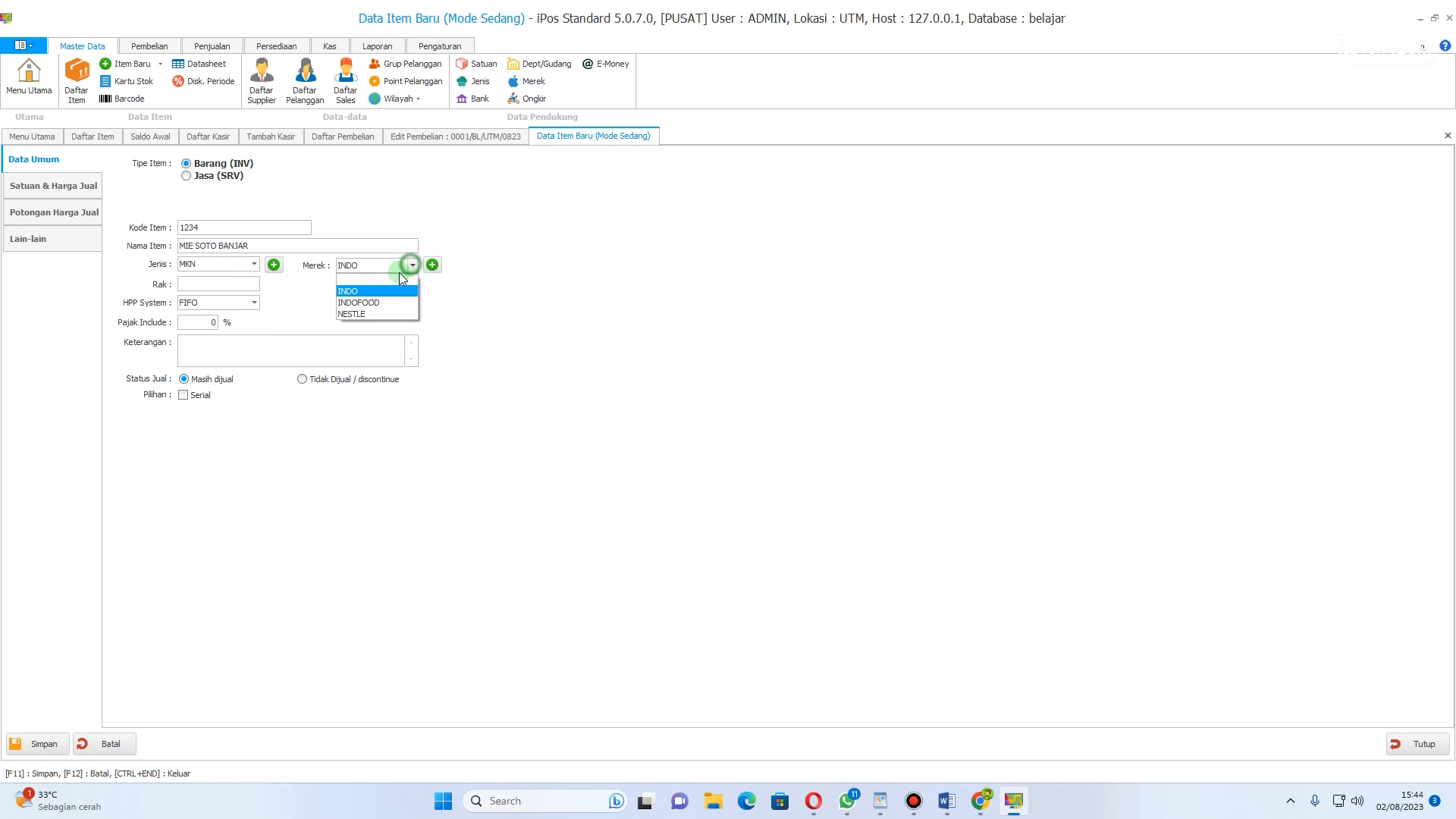
left_click(375, 303)
Step: Switch pricing to per-unit and set the base unit PCS with cost 2.000 and selling price 3.000
left_click(52, 186)
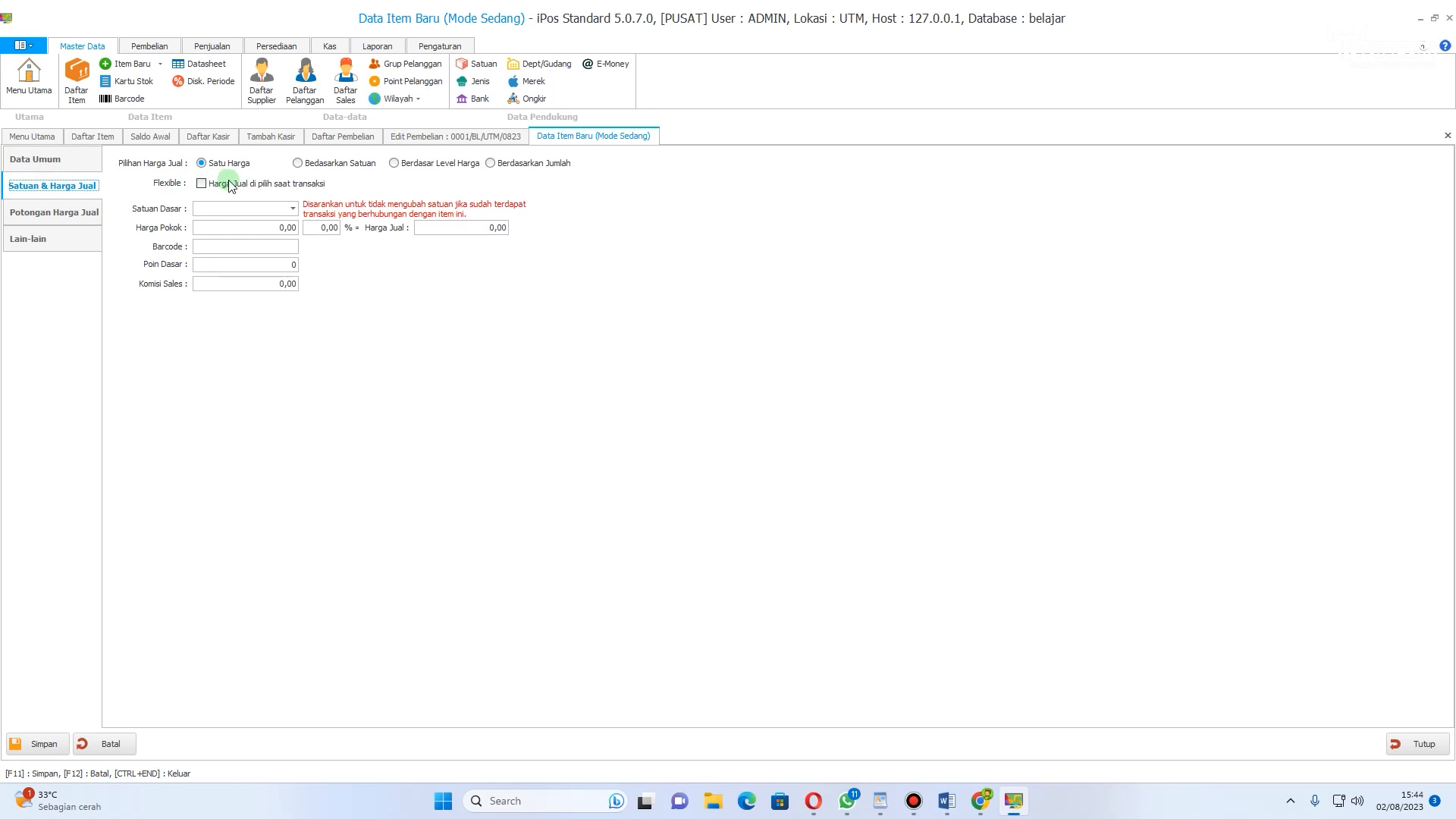
left_click(298, 163)
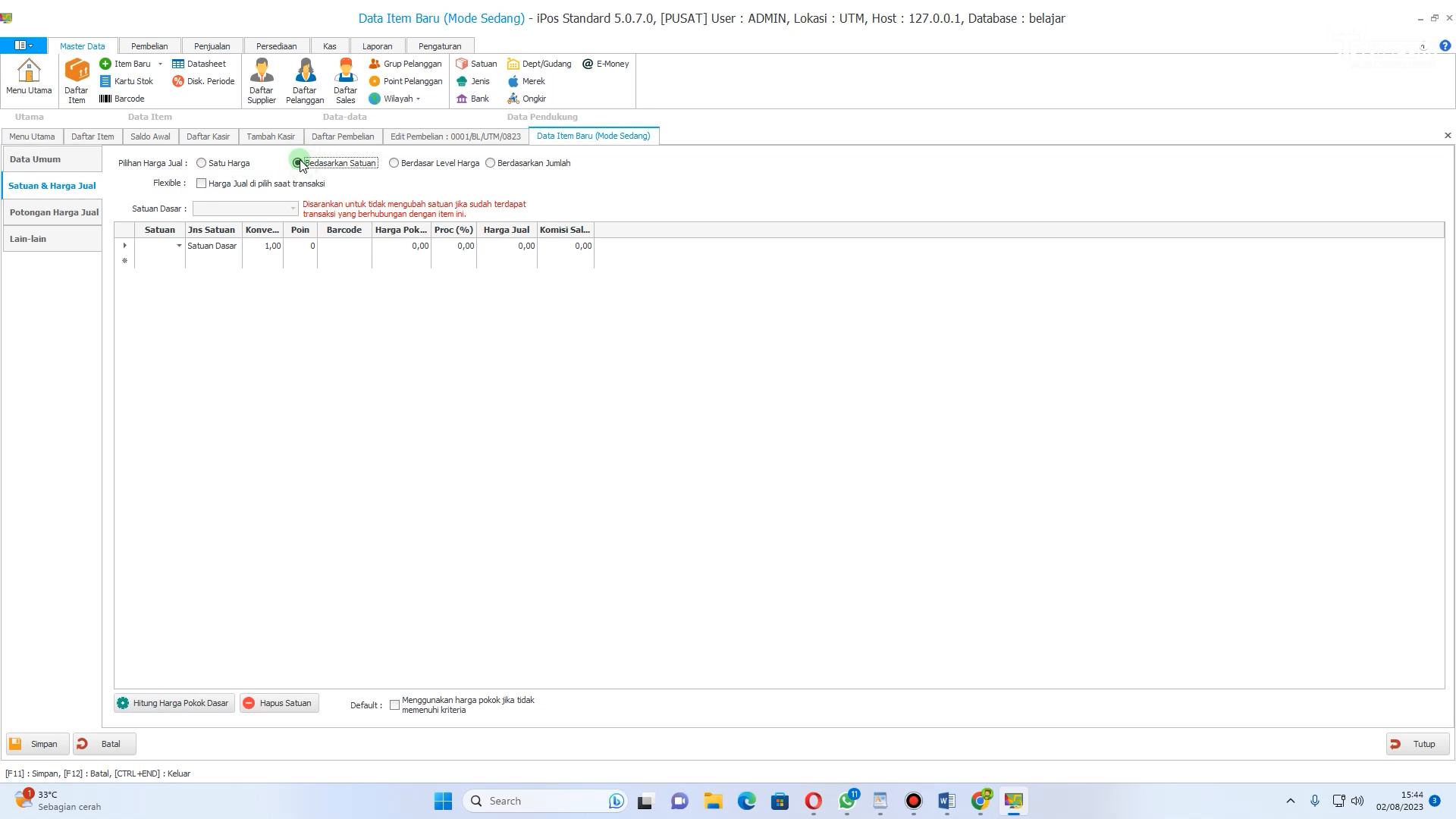
left_click(175, 245)
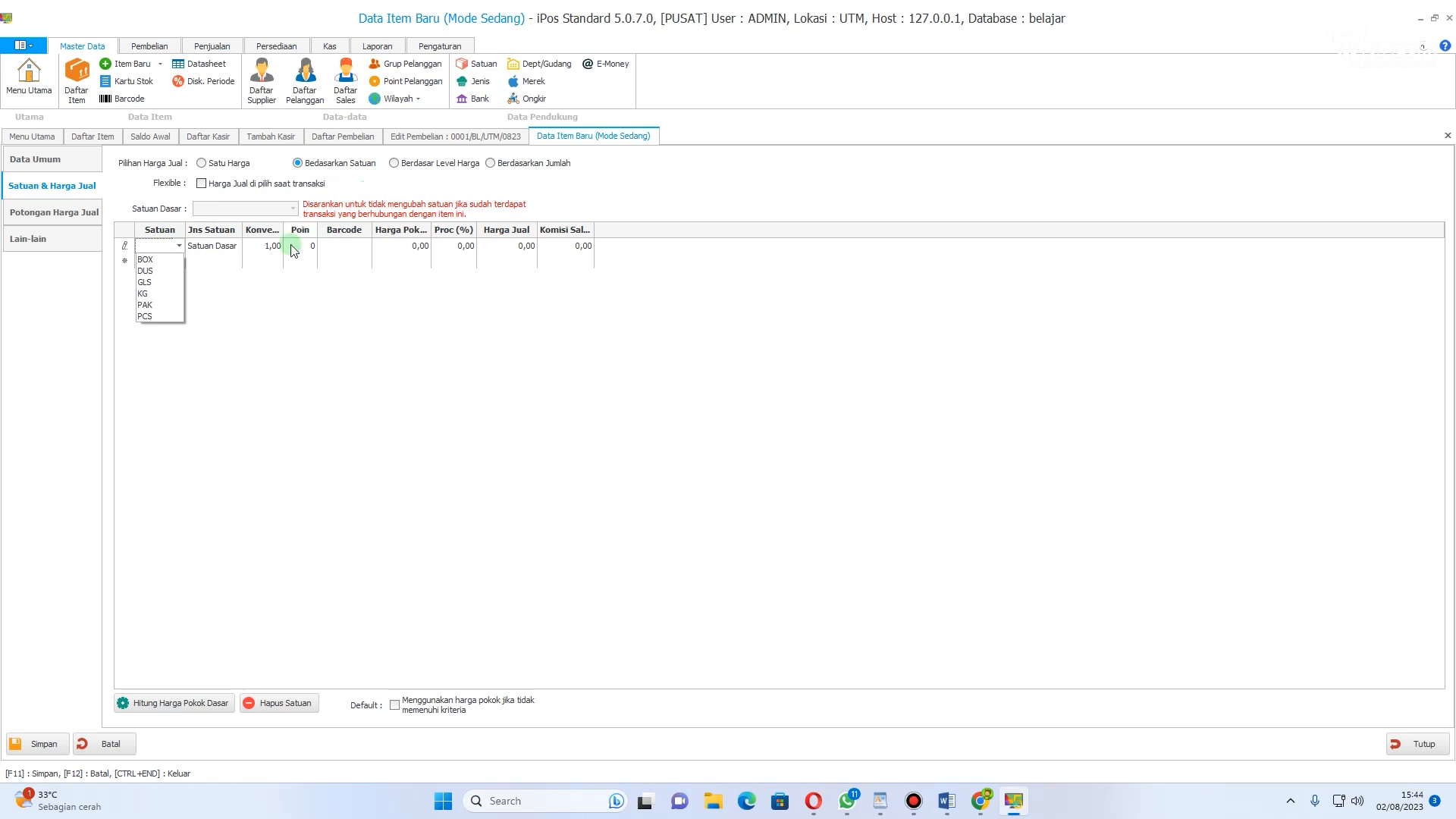
left_click(162, 316)
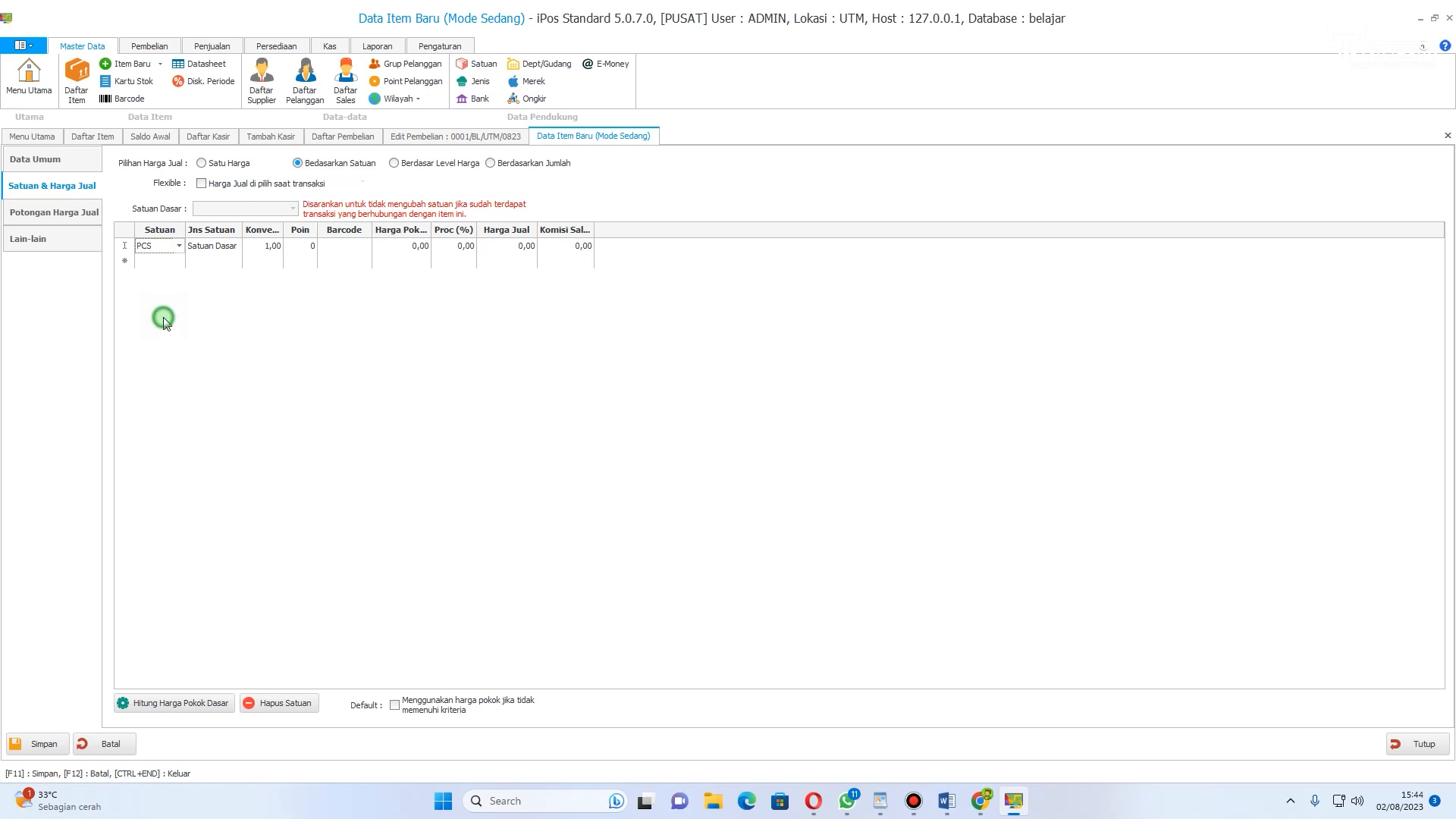
left_click(451, 246)
left_click(404, 252)
left_click(511, 246)
left_click(504, 248)
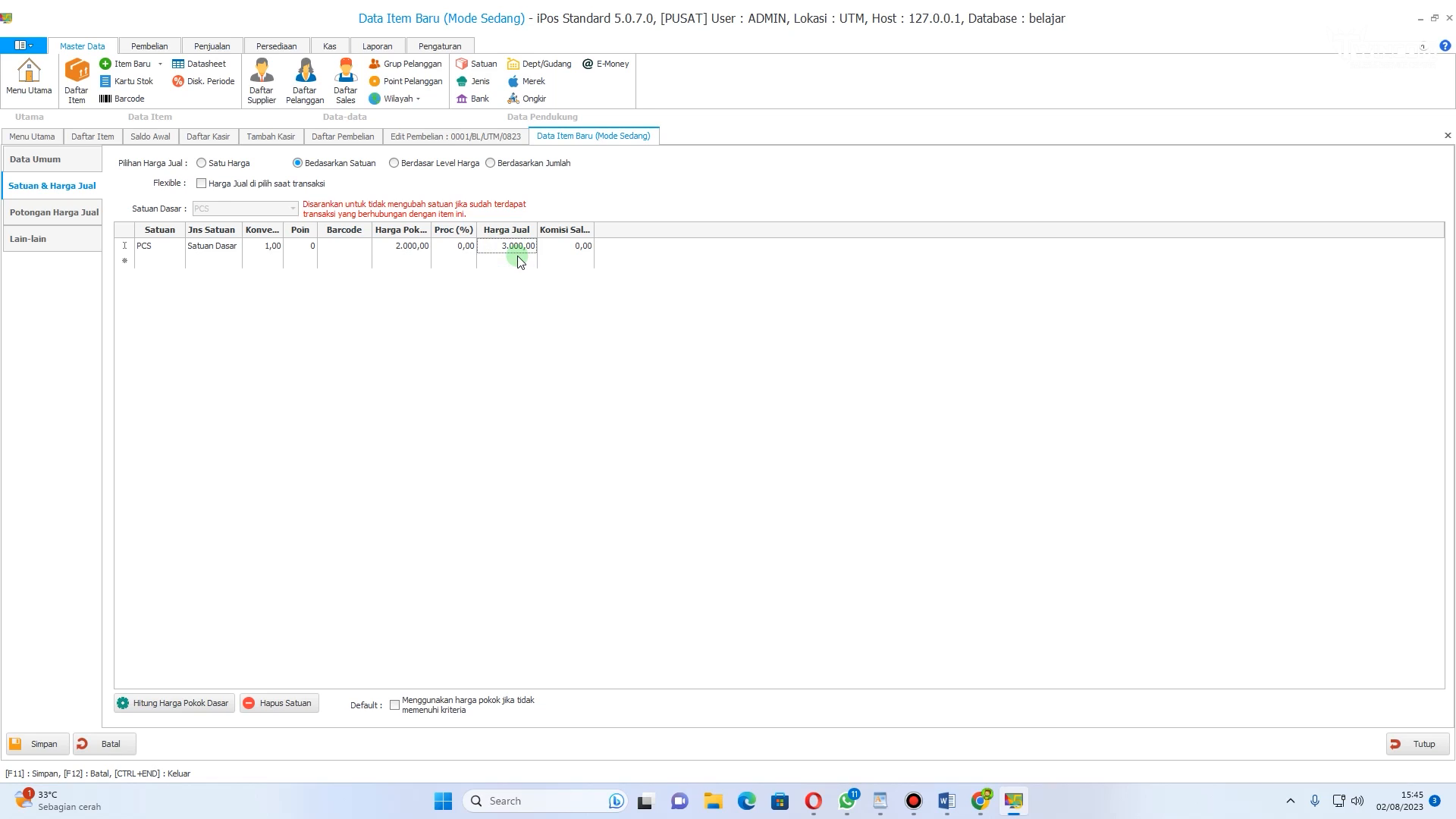
Step: Add a DUS unit with conversion 10, cost 20.000 and selling price 30.000
left_click(148, 260)
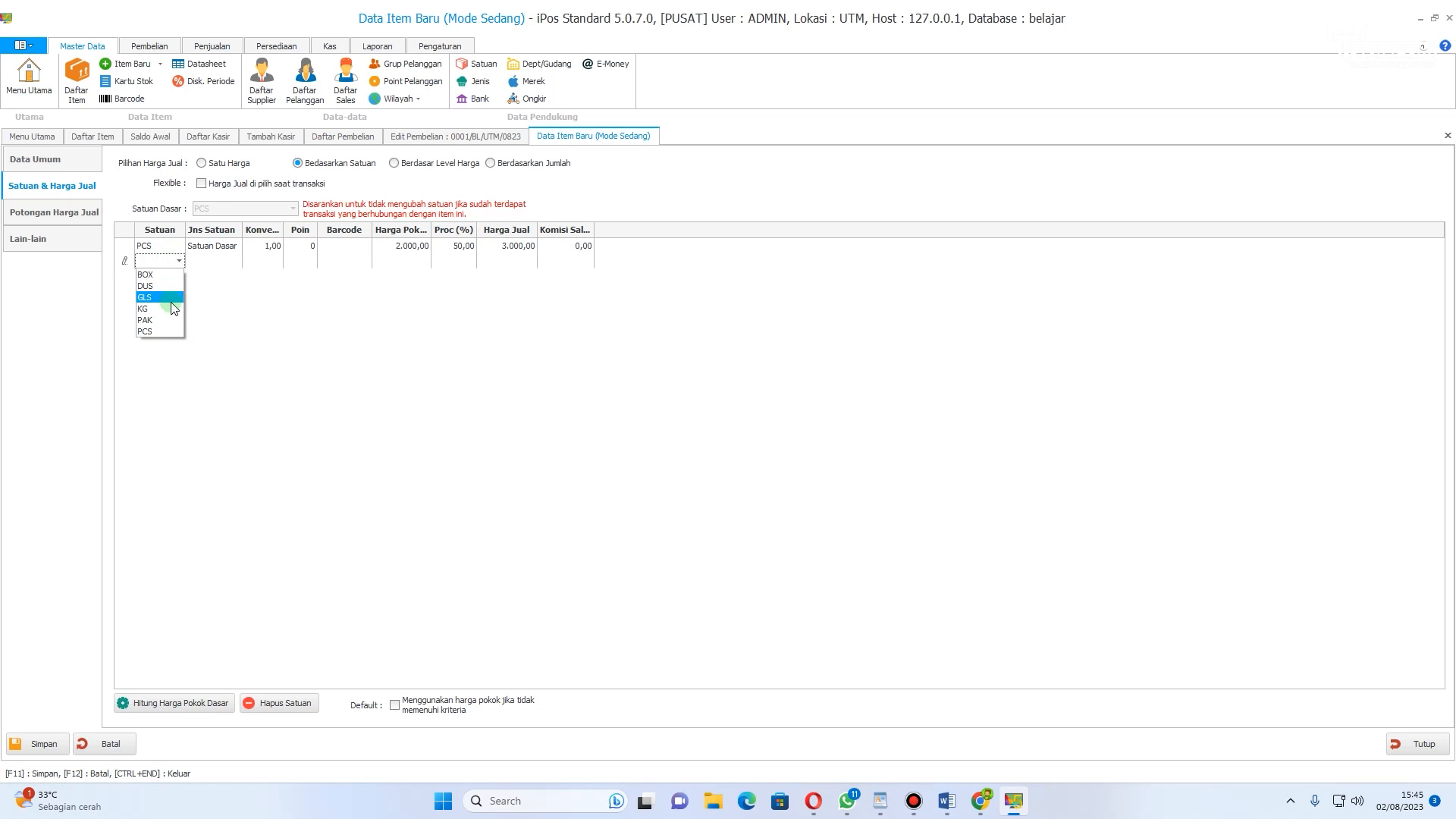
left_click(163, 291)
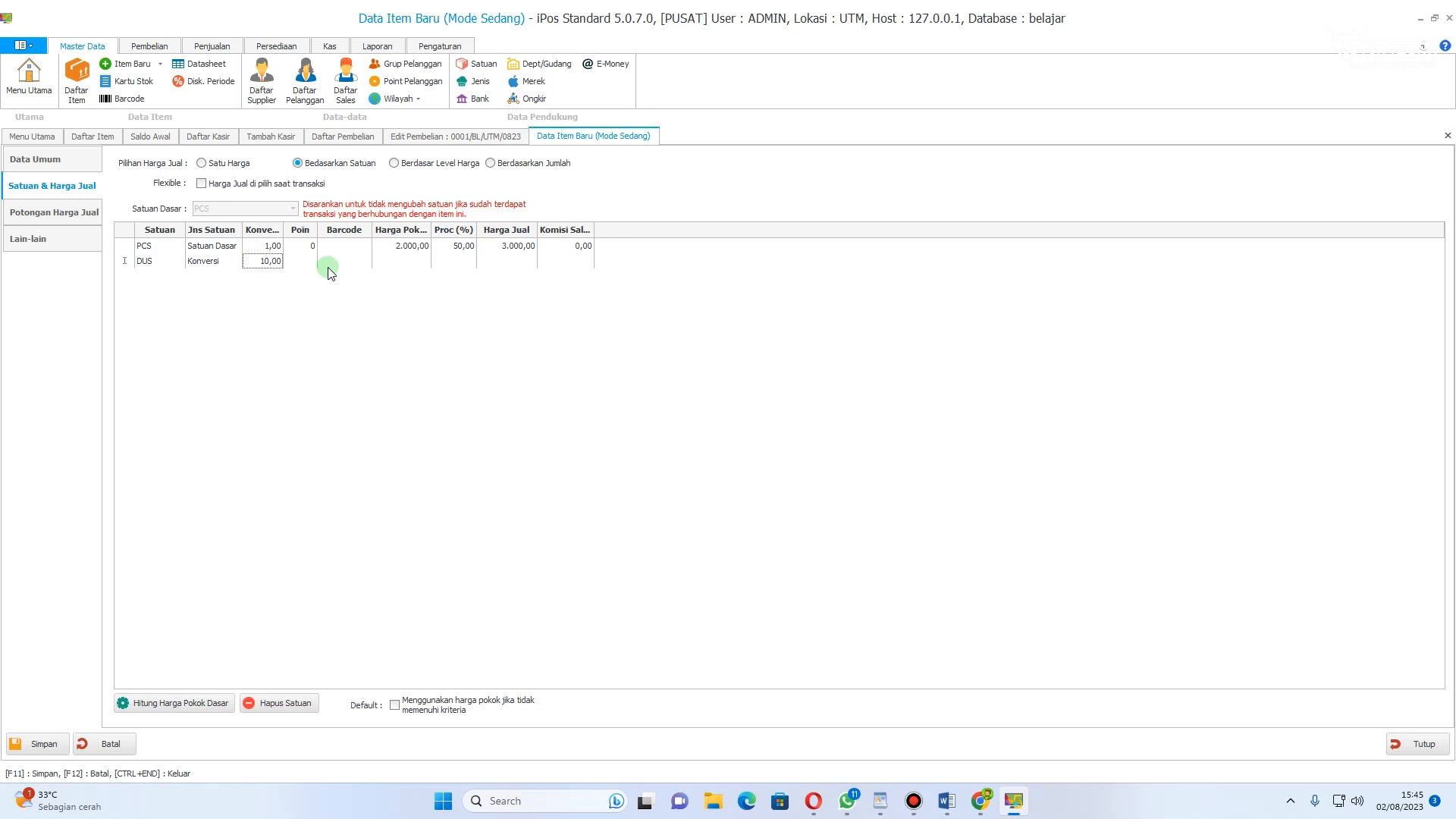
left_click(412, 262)
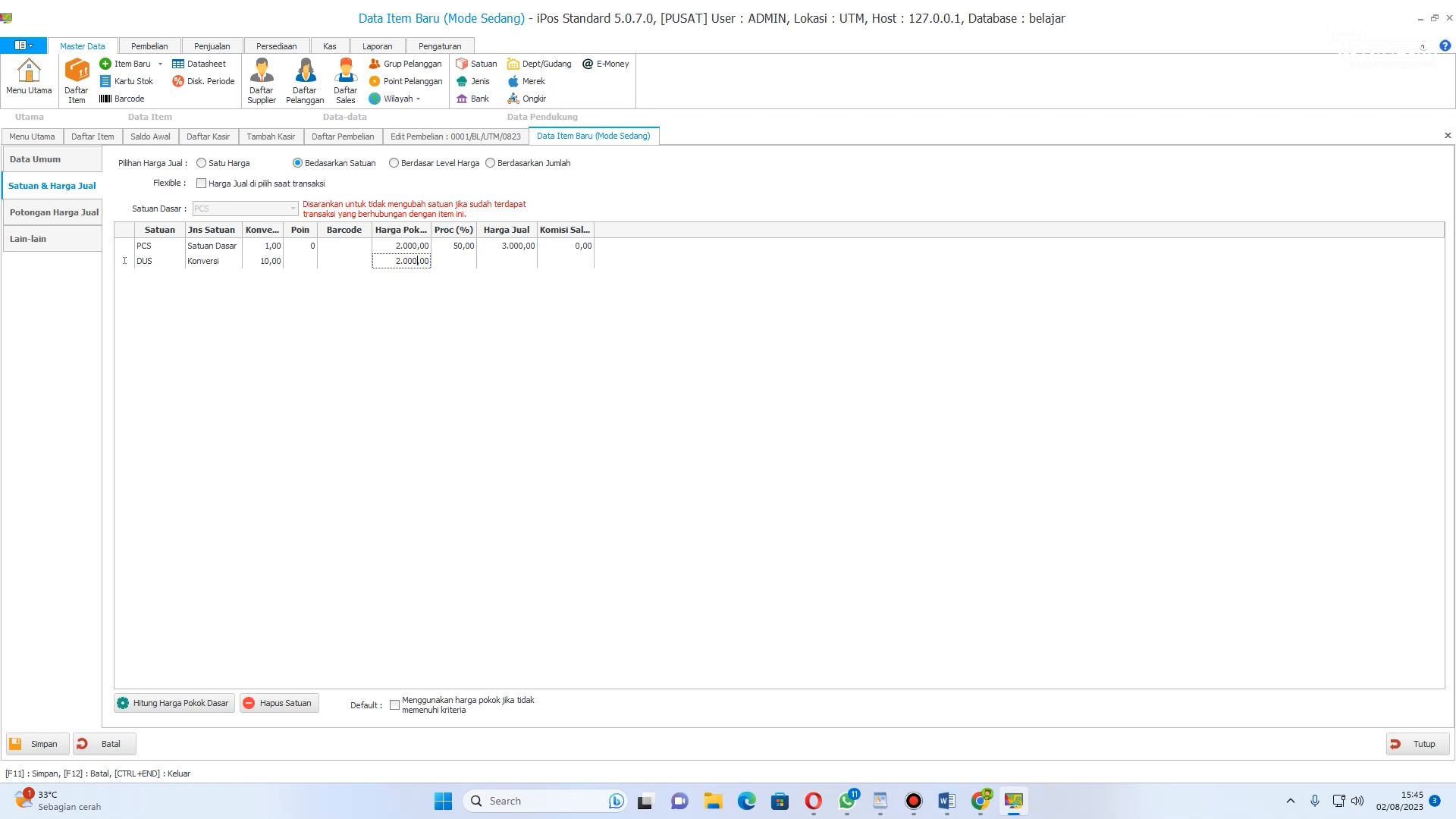
left_click(512, 262)
left_click(555, 262)
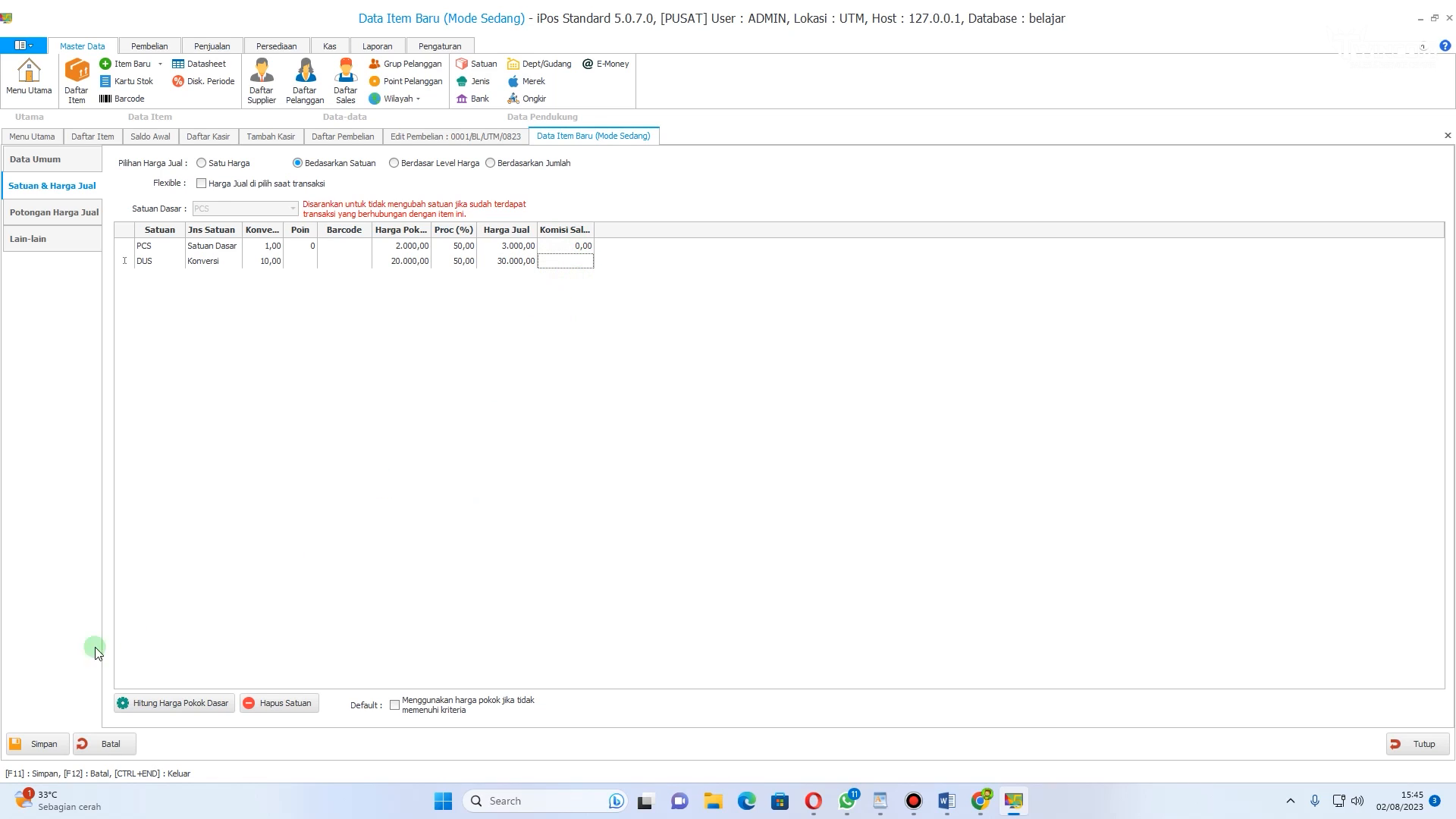
Step: Set minimum stock to 19 and supplier to INDO GROSIR, then save the item and finish item entry
left_click(38, 239)
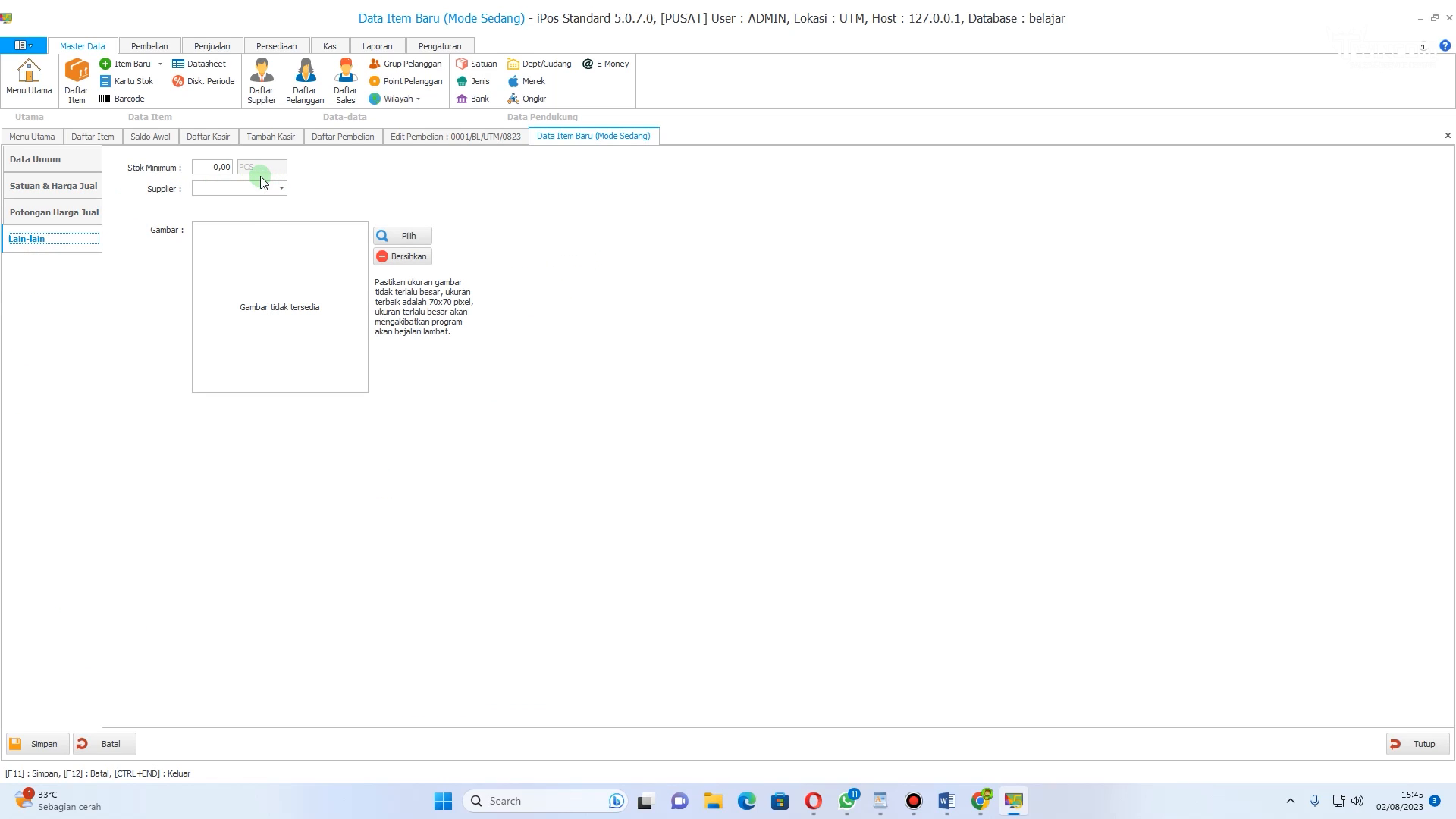
left_click(215, 166)
left_click(279, 186)
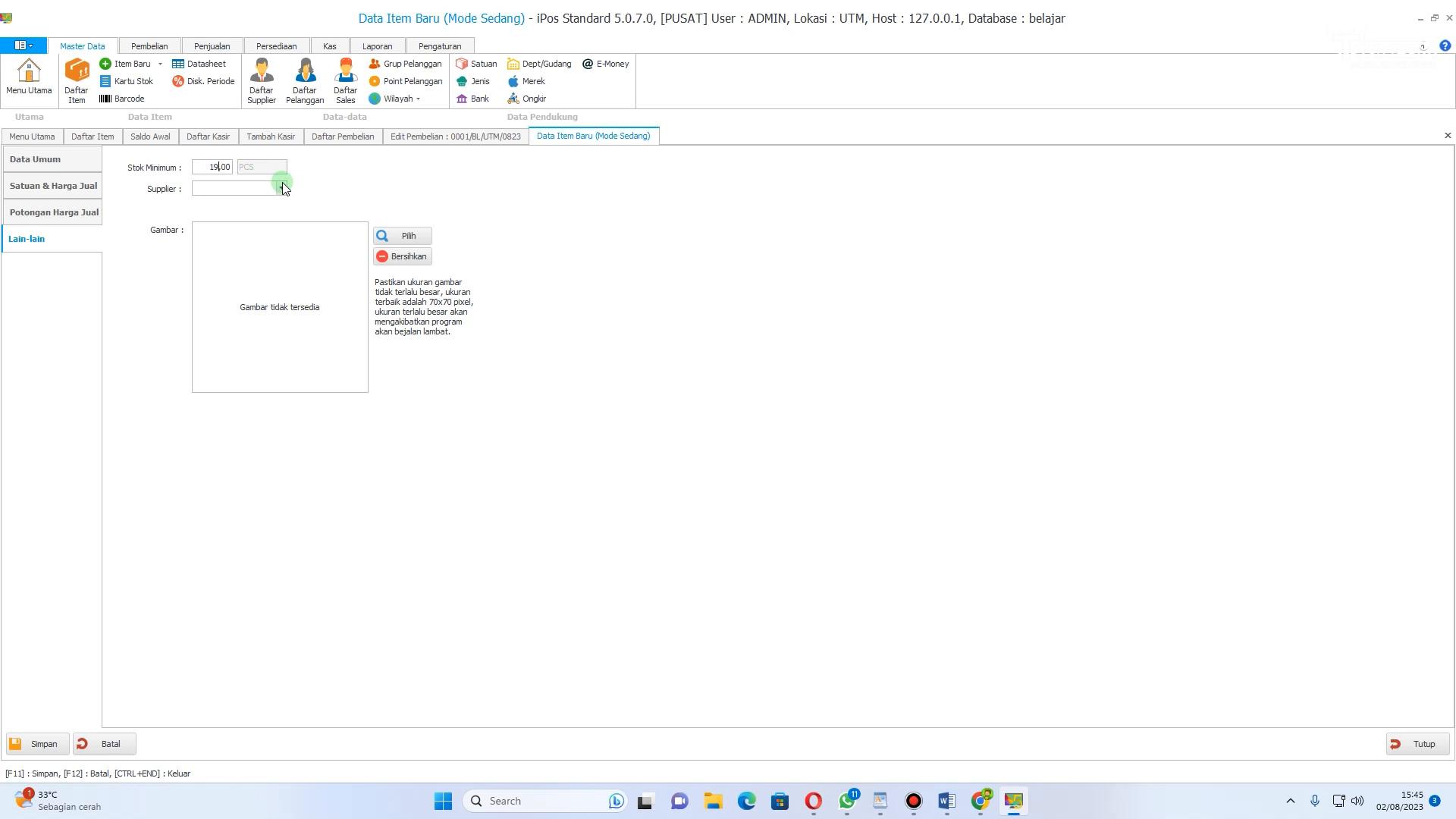
left_click(292, 229)
left_click(42, 749)
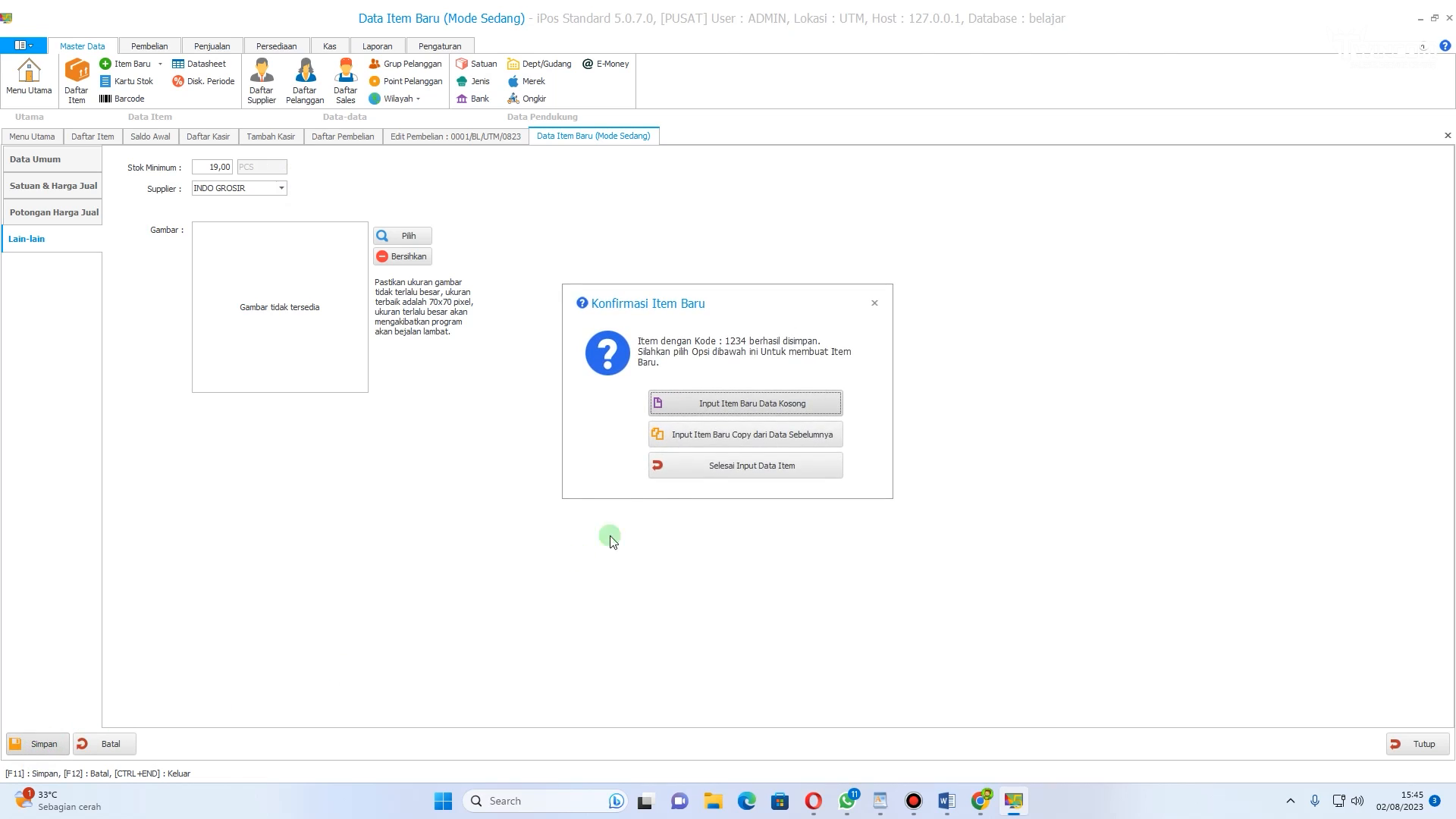
left_click(729, 467)
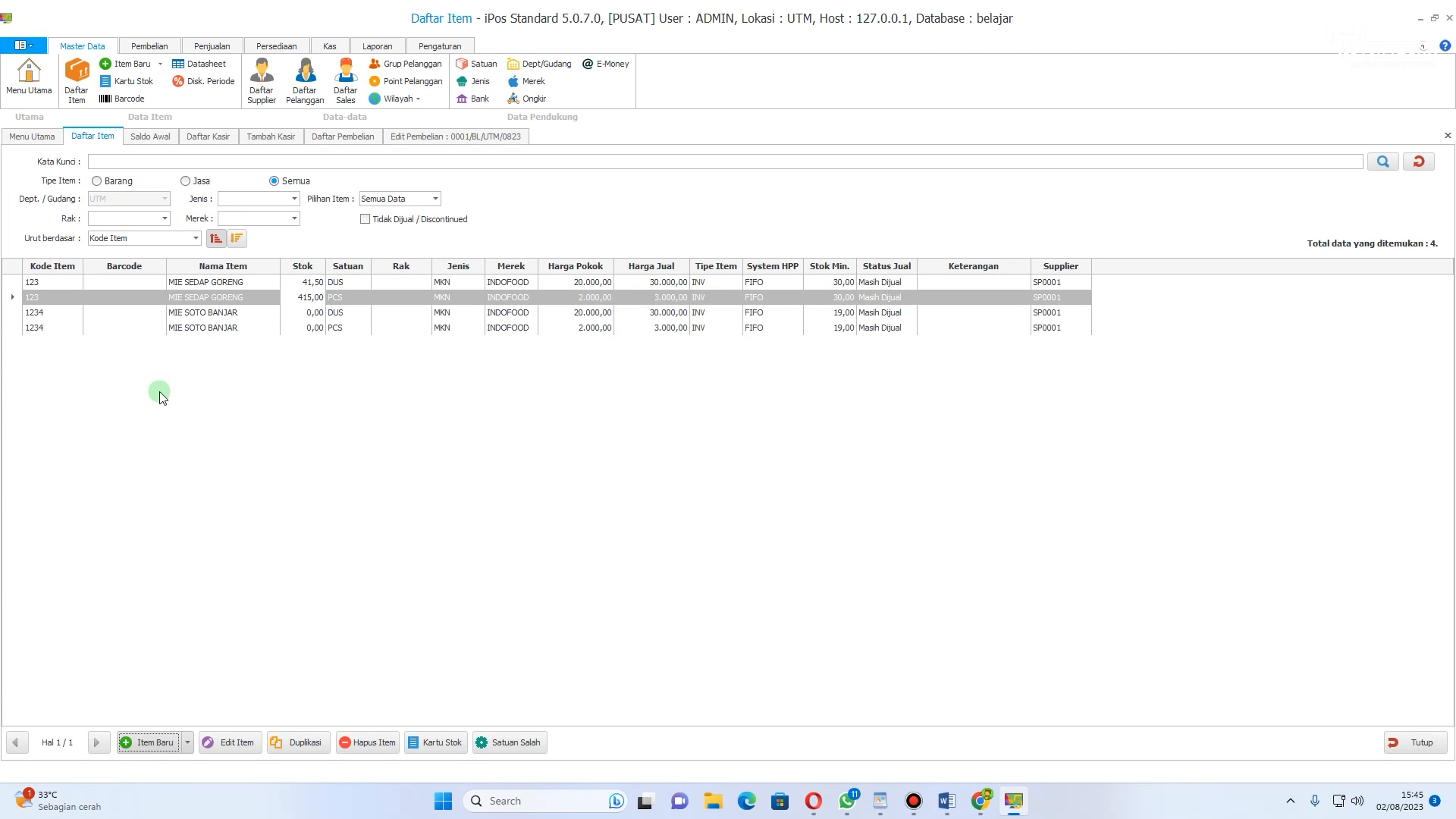
Step: Review the new MIE SOTO BANJAR rows in the item list
left_click(18, 314)
left_click(15, 327)
left_click(15, 317)
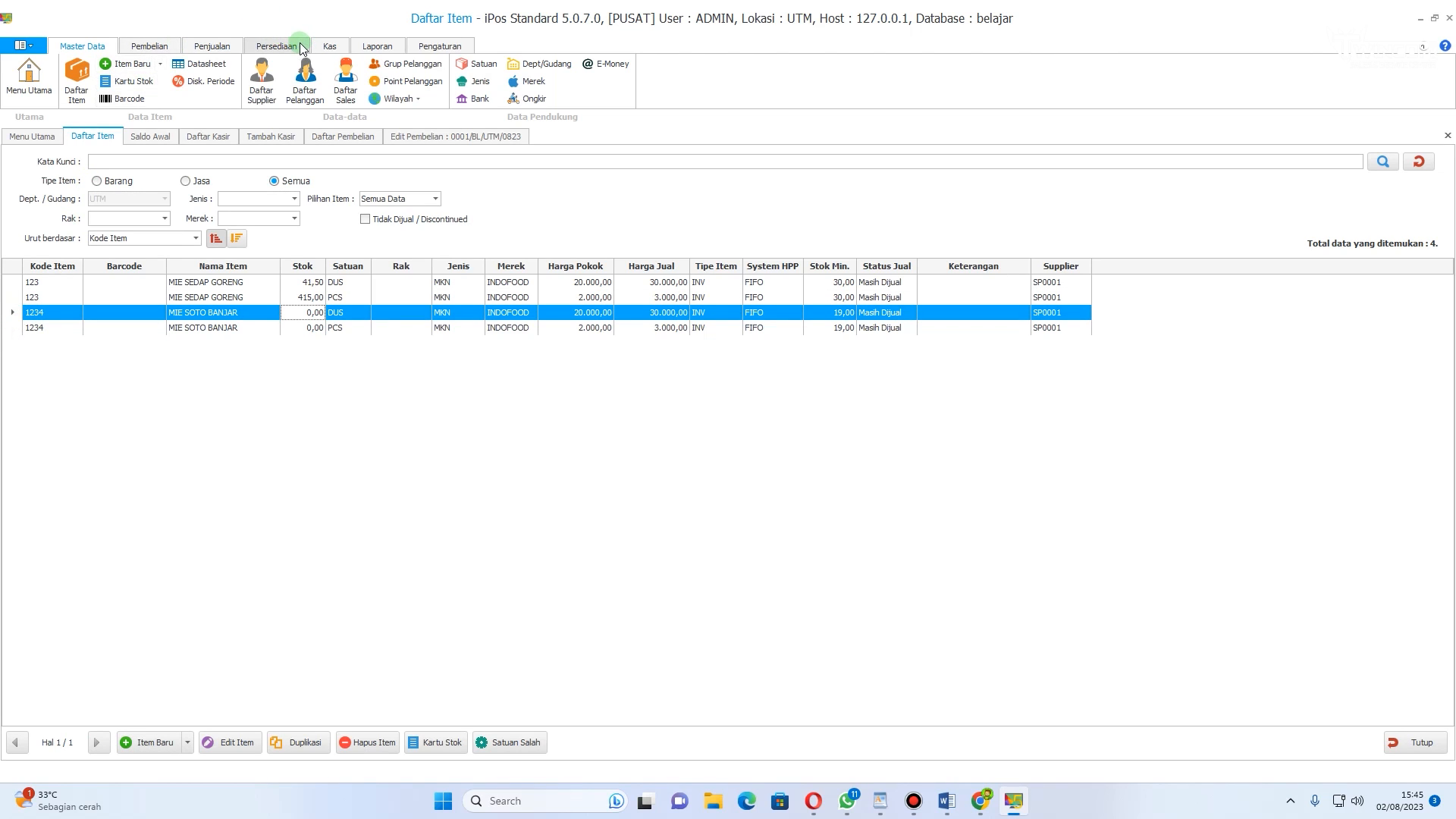
left_click(276, 46)
left_click(95, 41)
left_click(176, 314)
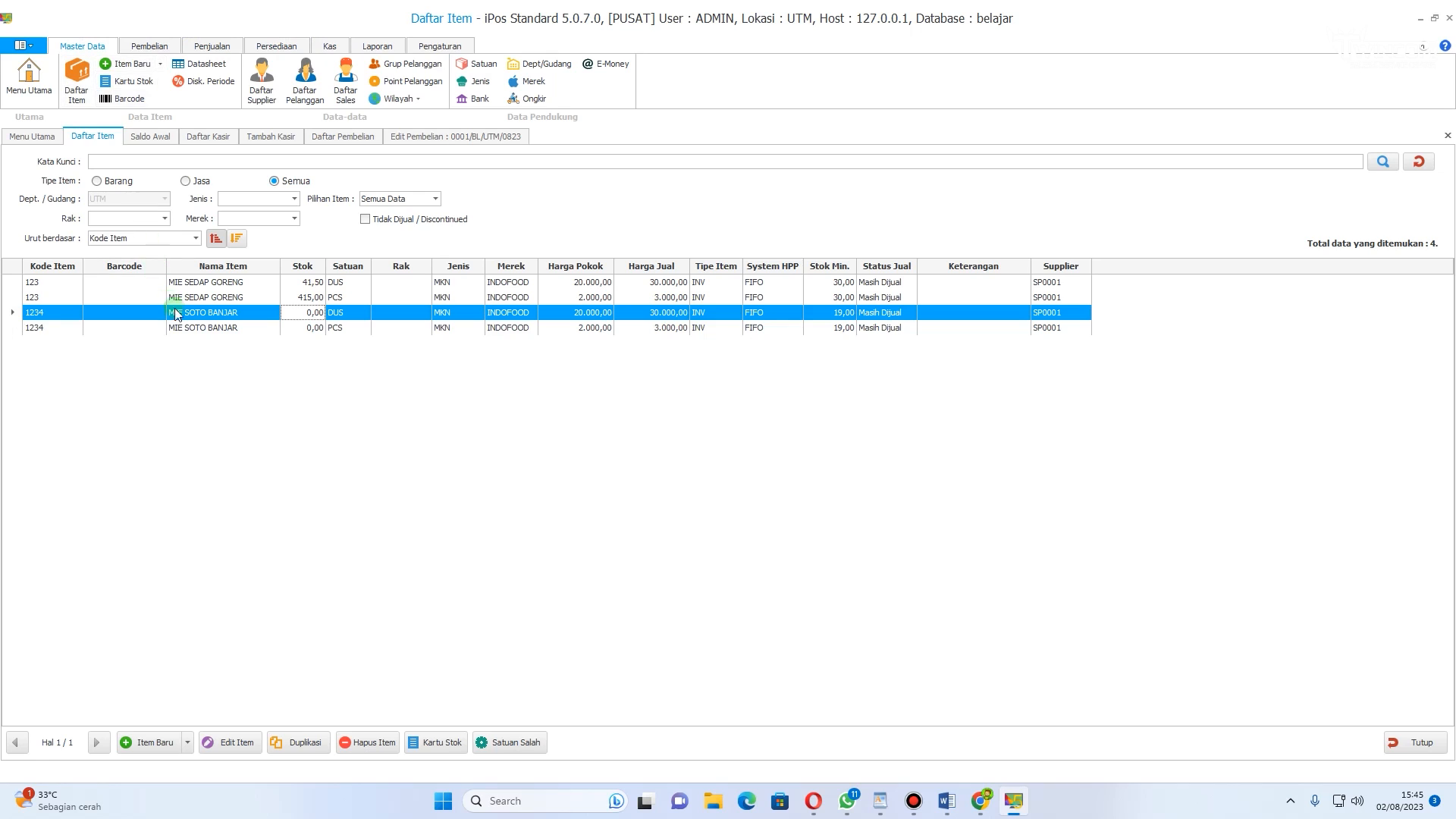
left_click(184, 331)
left_click(182, 313)
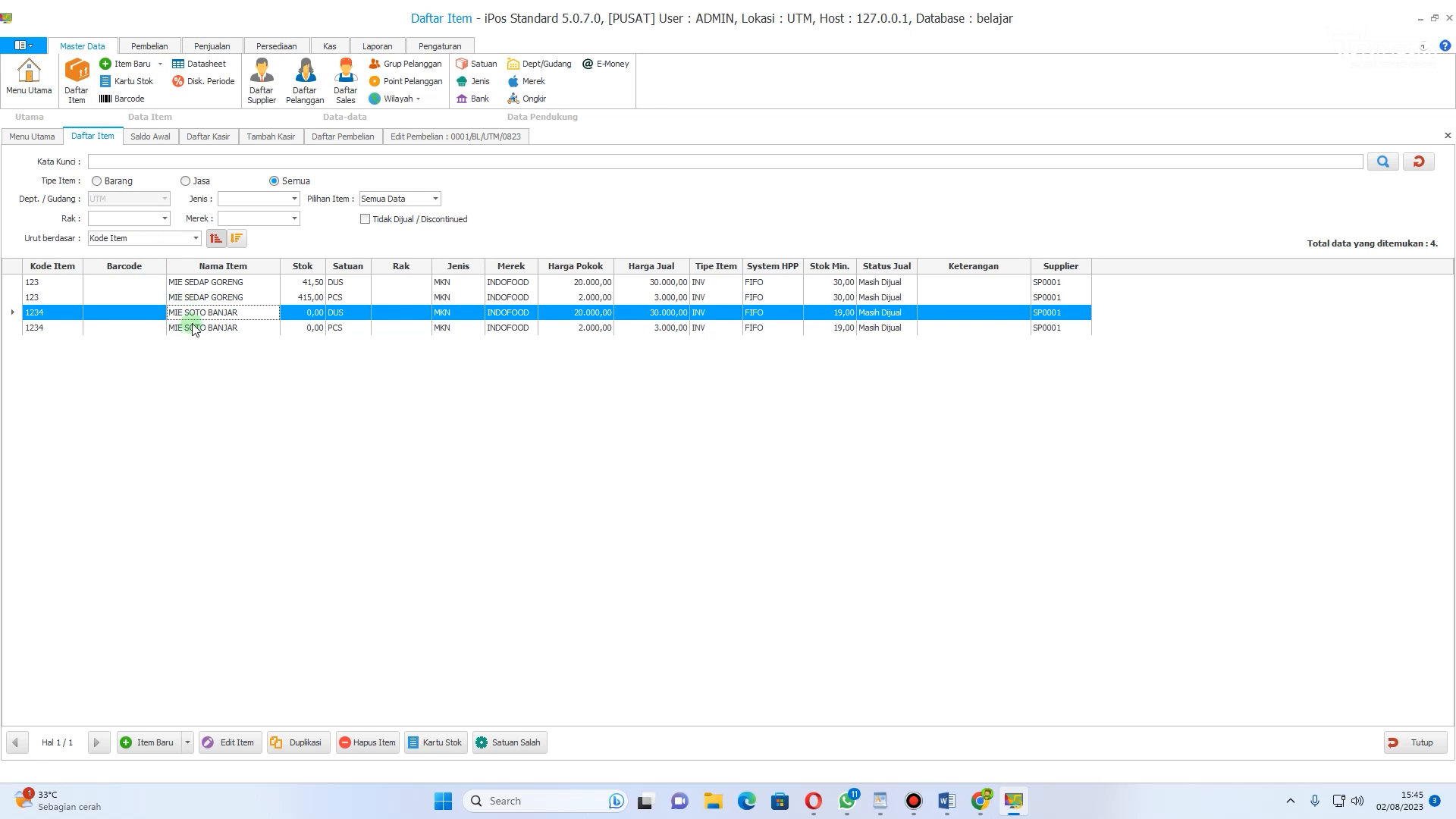
Step: Start a new purchase and choose supplier INDO GROSIR
left_click(151, 46)
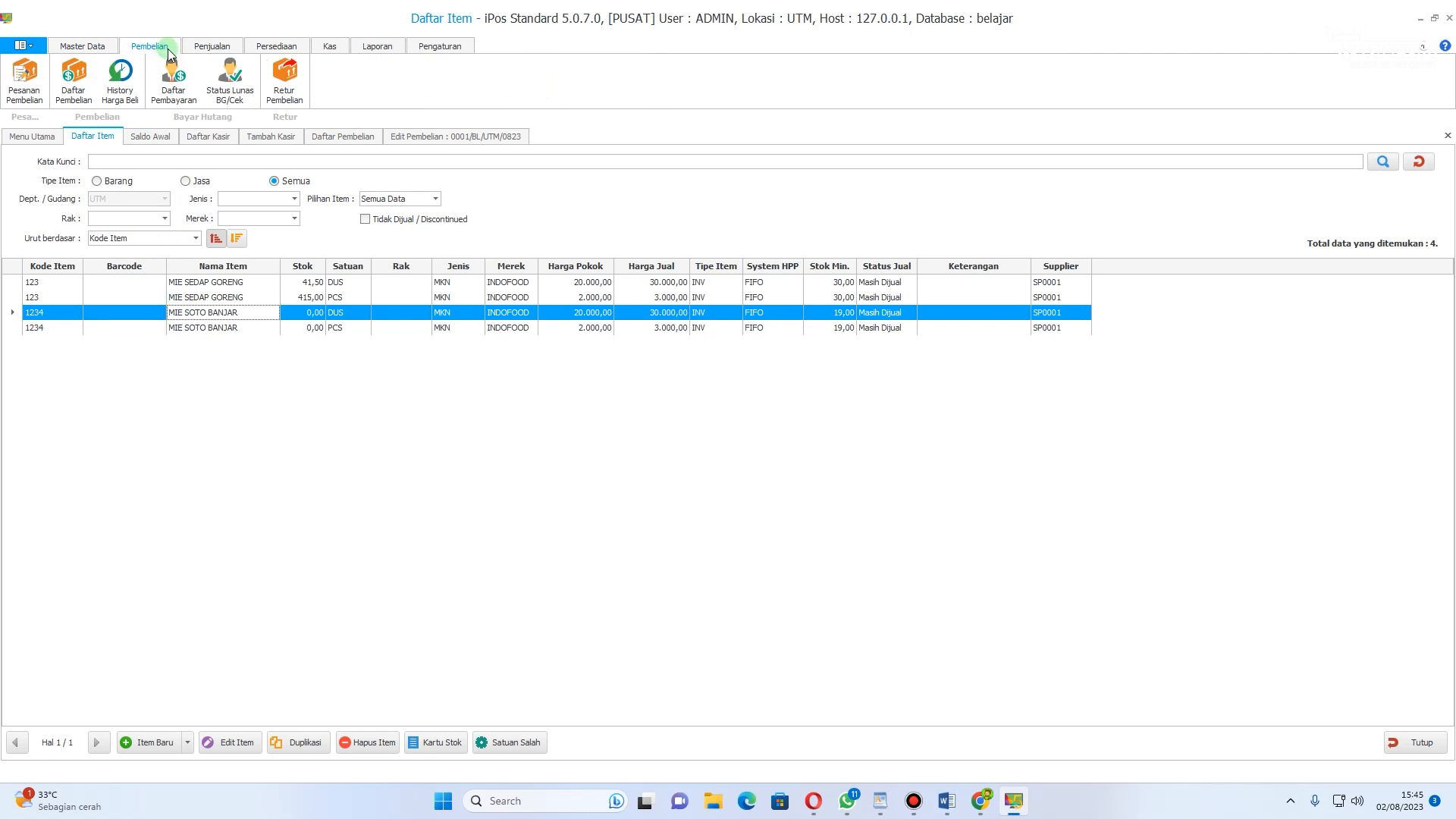
left_click(74, 95)
left_click(168, 745)
left_click(133, 248)
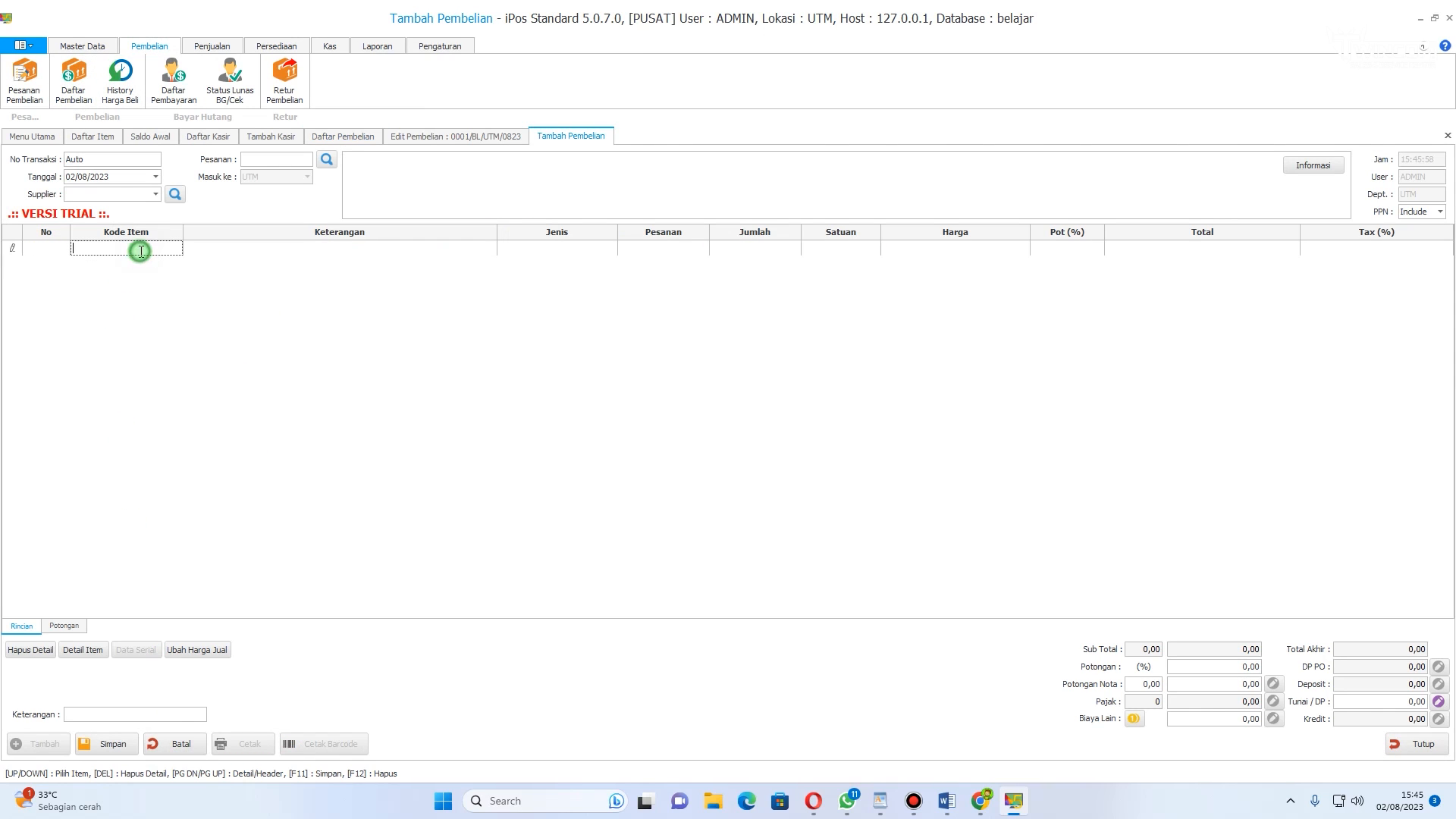
left_click(155, 194)
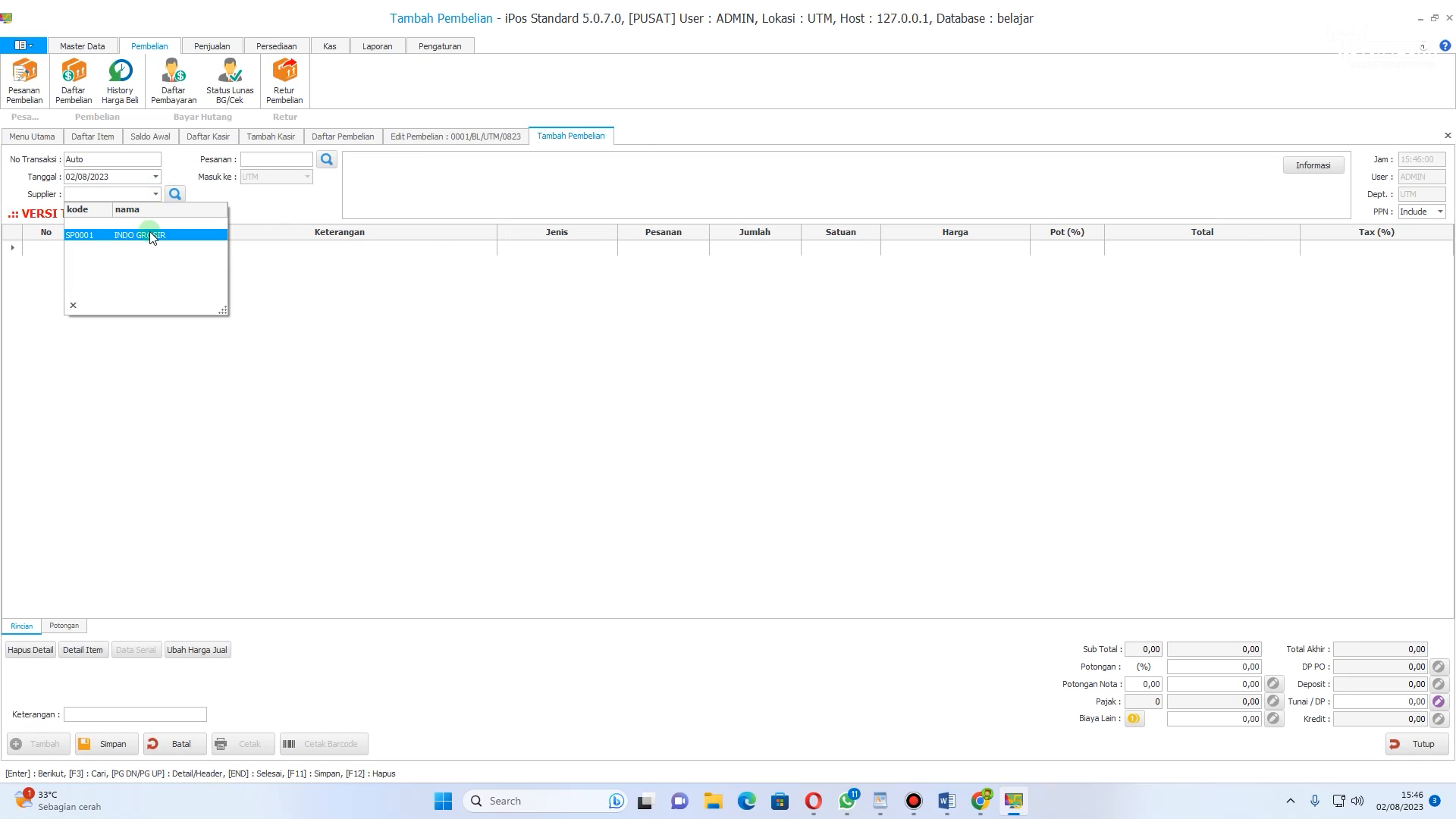
left_click(148, 231)
Step: Add 30 DUS of MIE SOTO BANJAR to the purchase
left_click(143, 250)
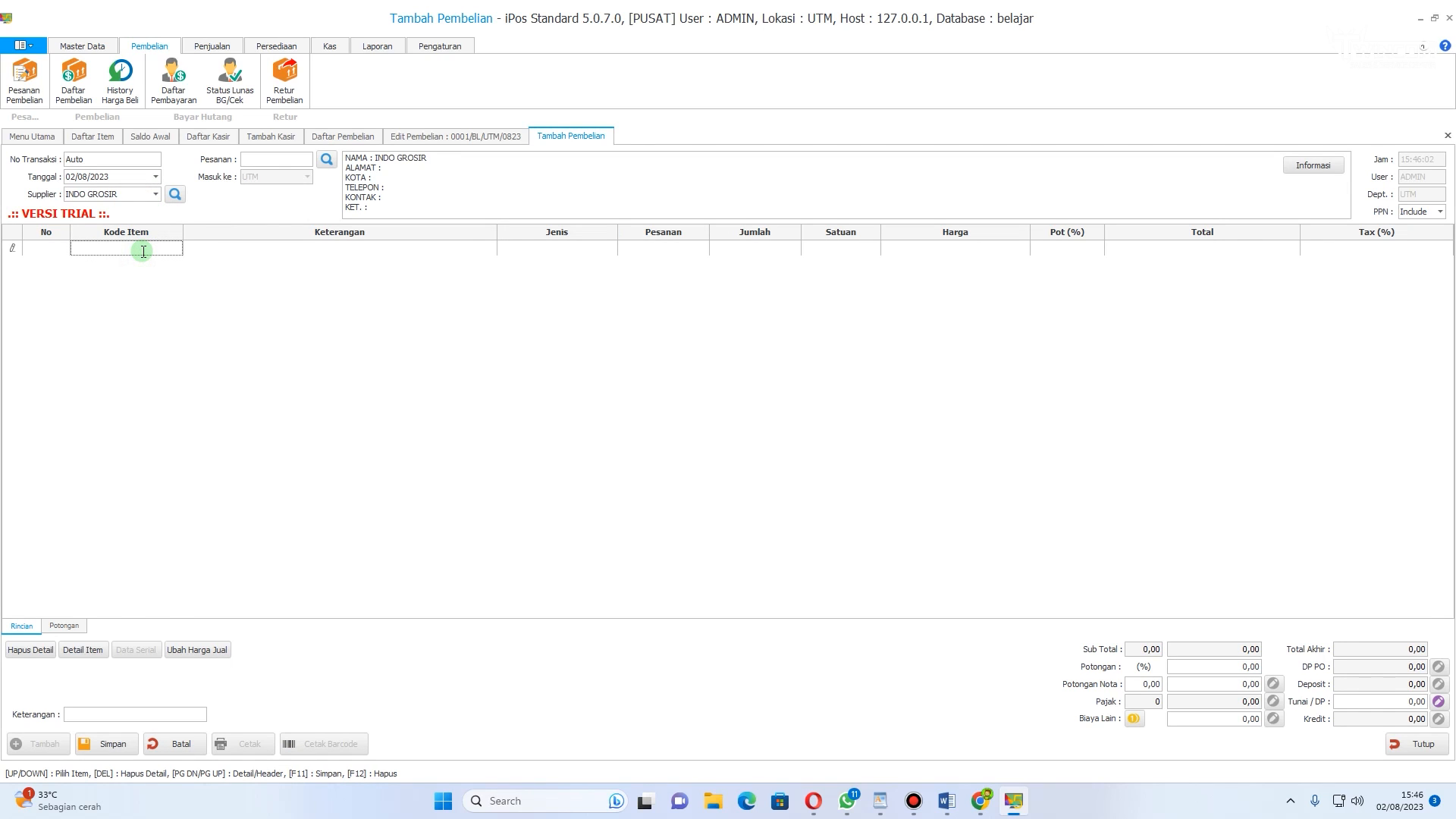
type("MIE")
key("Return")
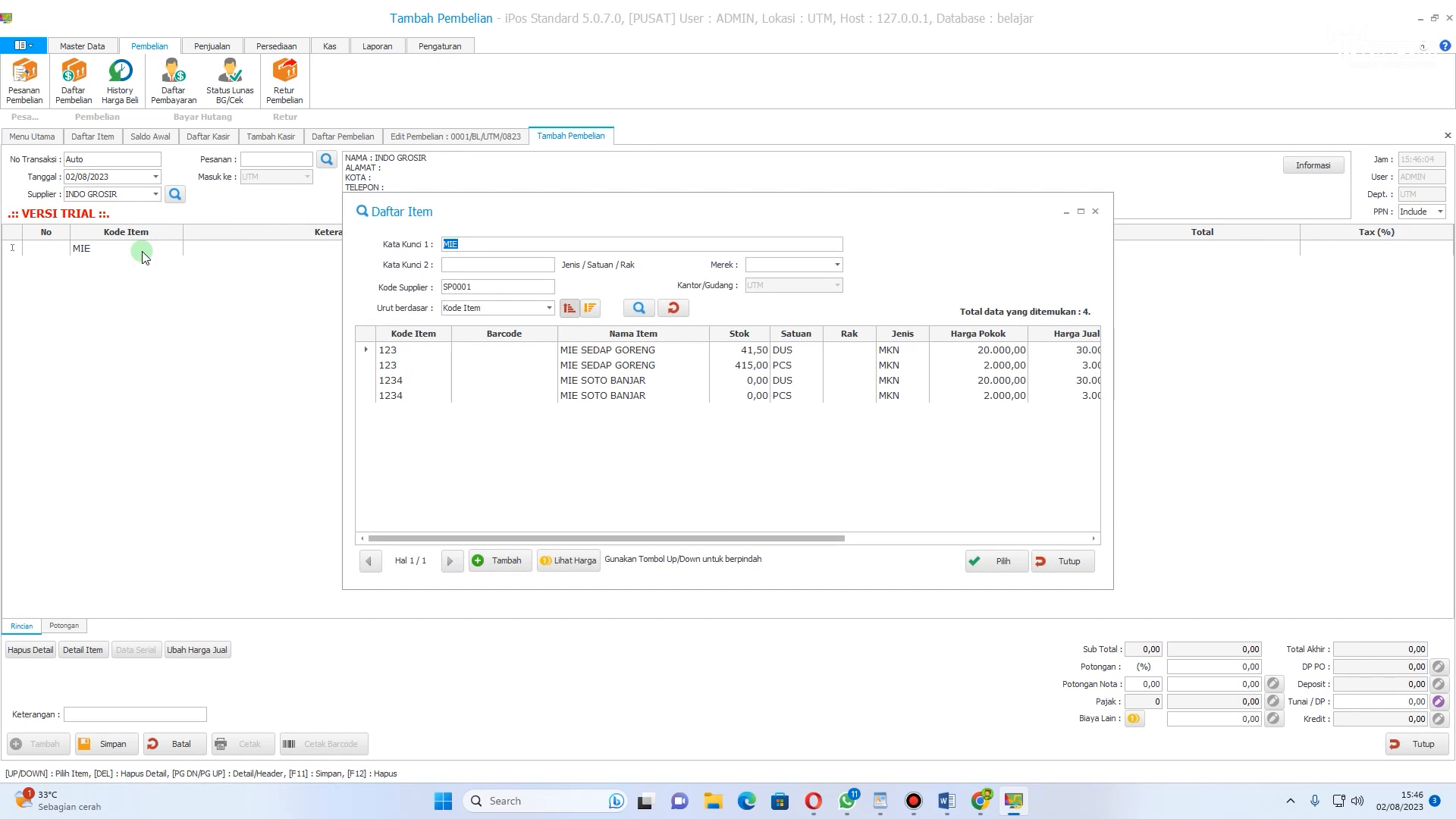
double_click(680, 383)
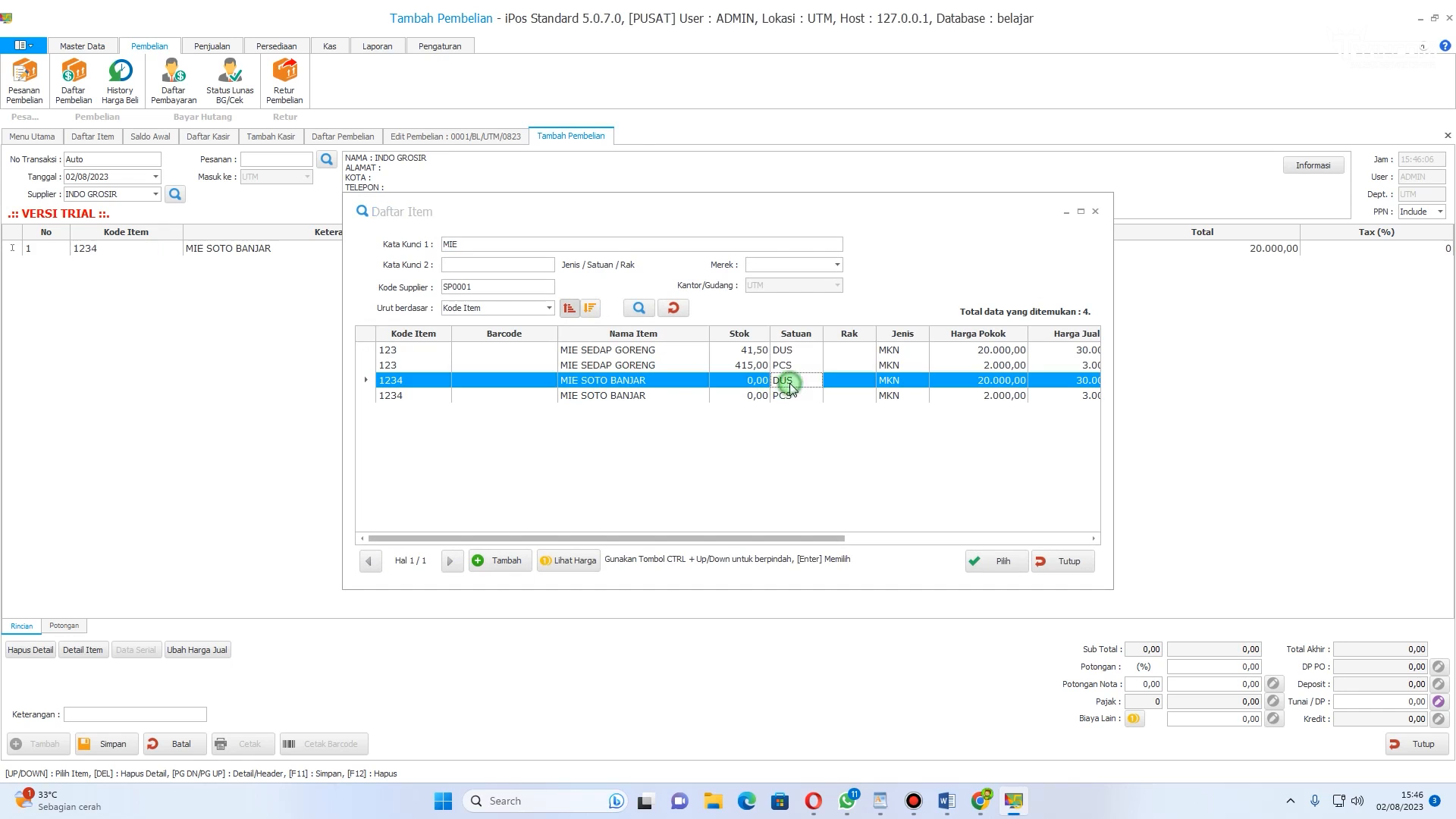
left_click(782, 248)
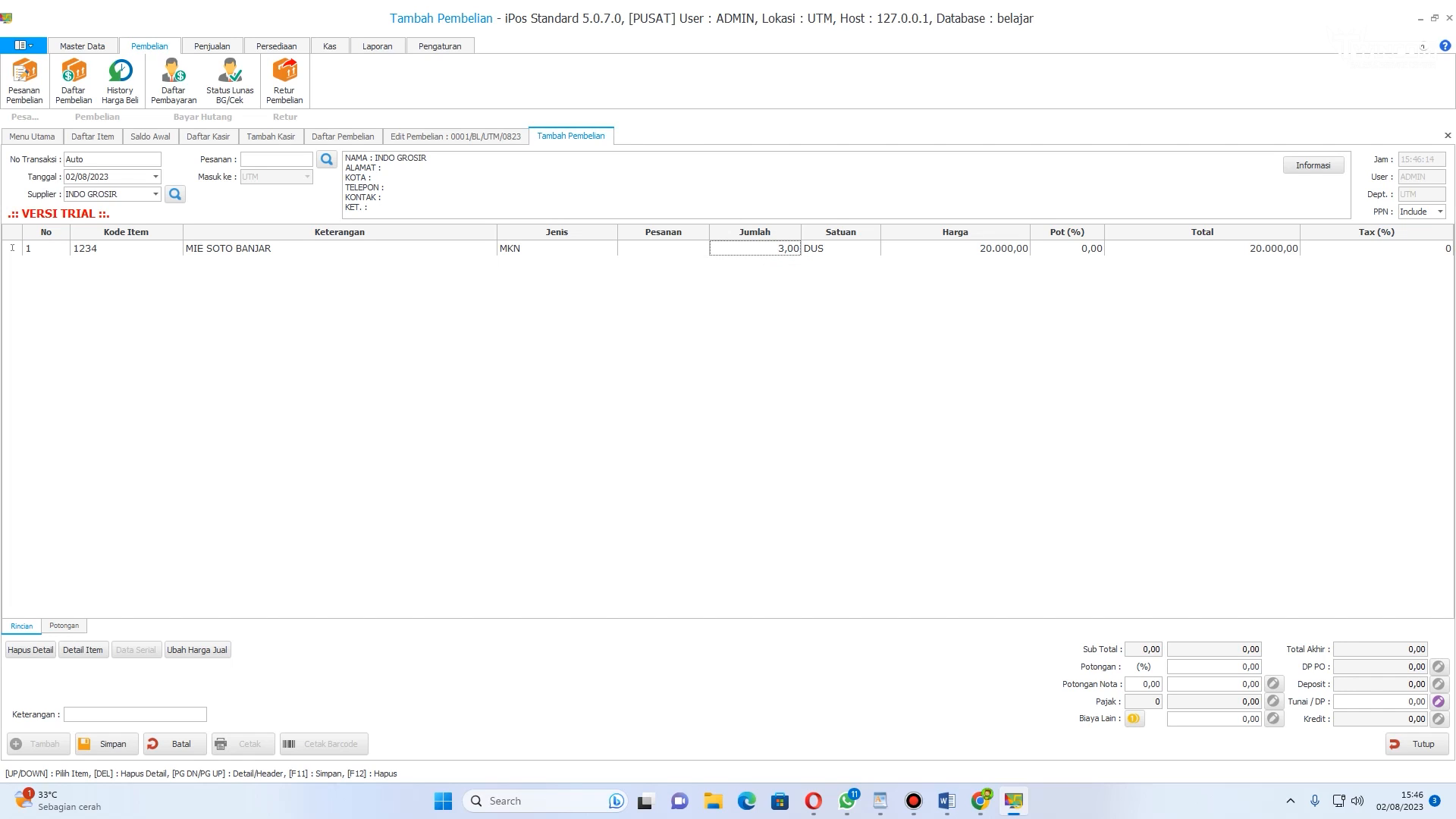
type("30")
key("Return")
Step: Set the credit amount to 0 to pay the 600.000 purchase in cash, and save it
left_click(1387, 699)
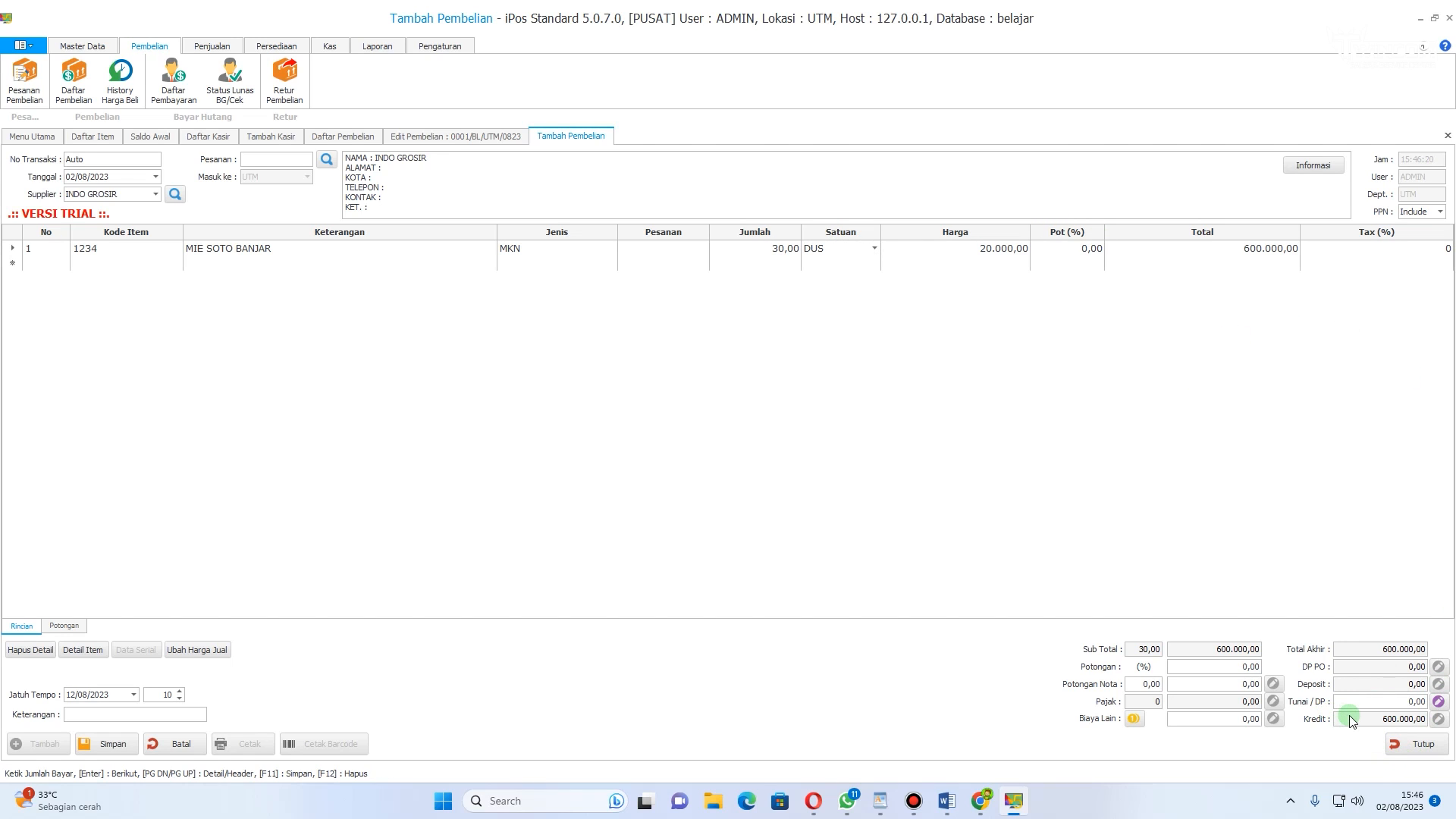
type("00.00")
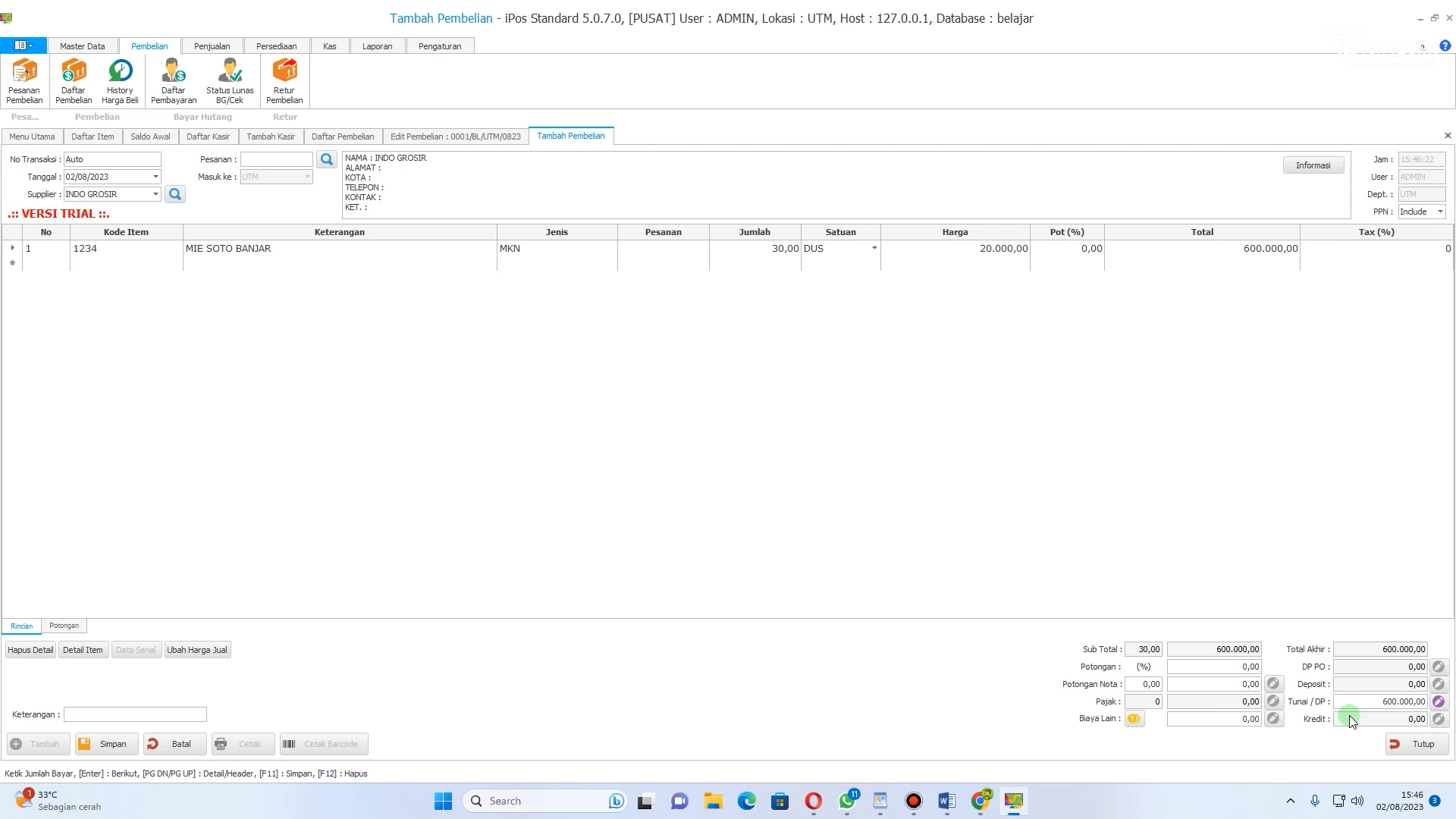
left_click(99, 743)
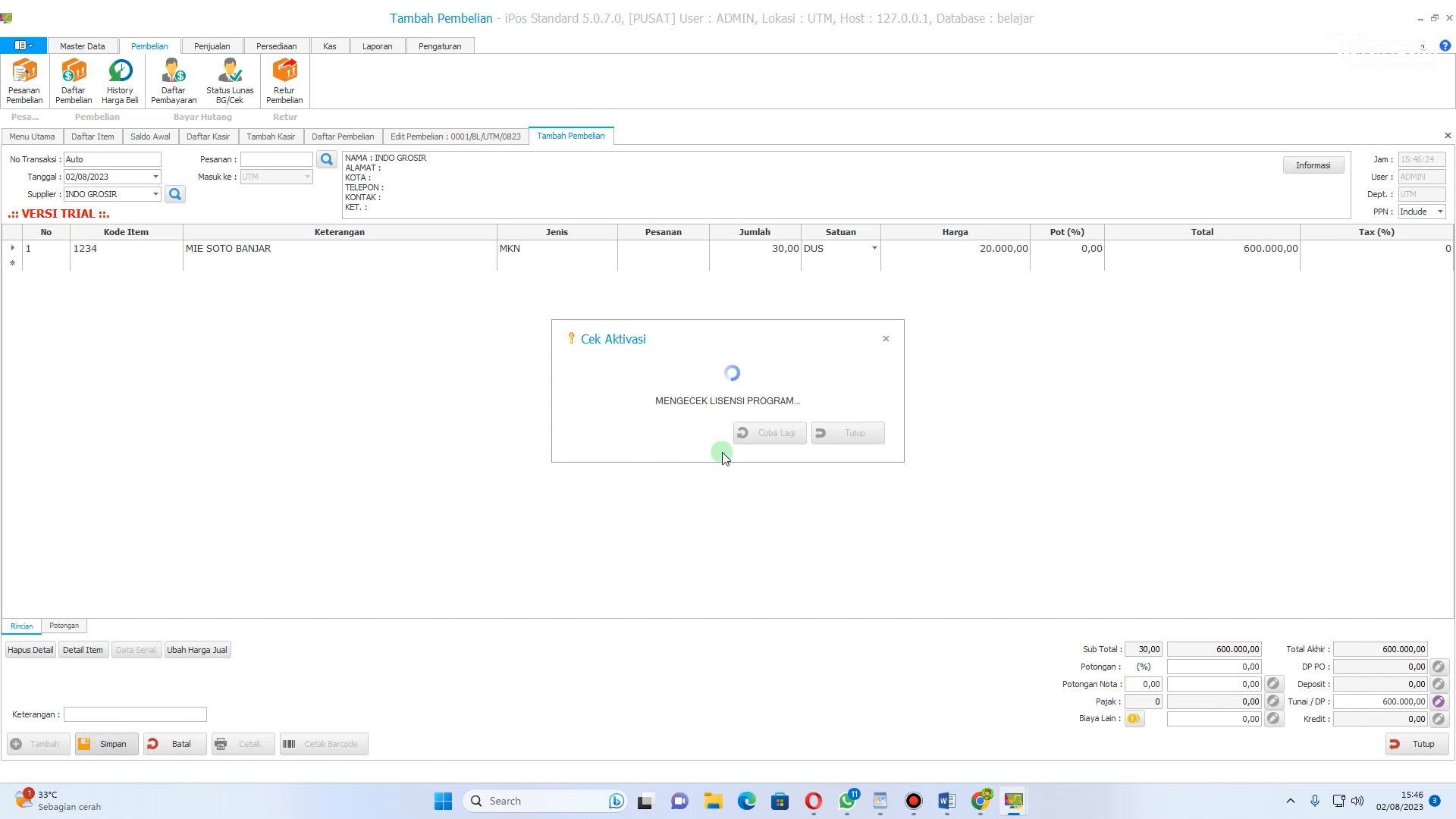
left_click(886, 341)
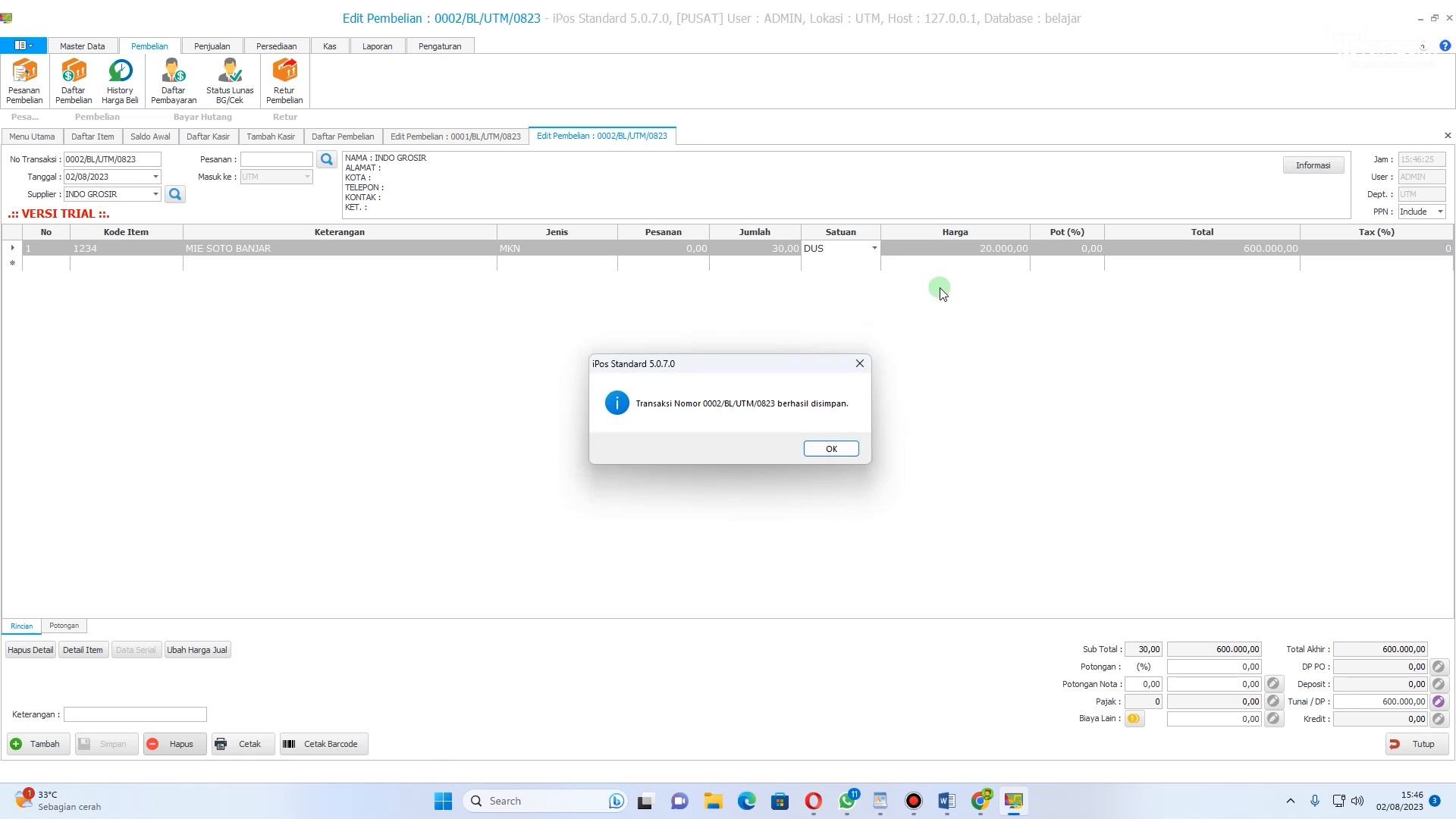
left_click(834, 449)
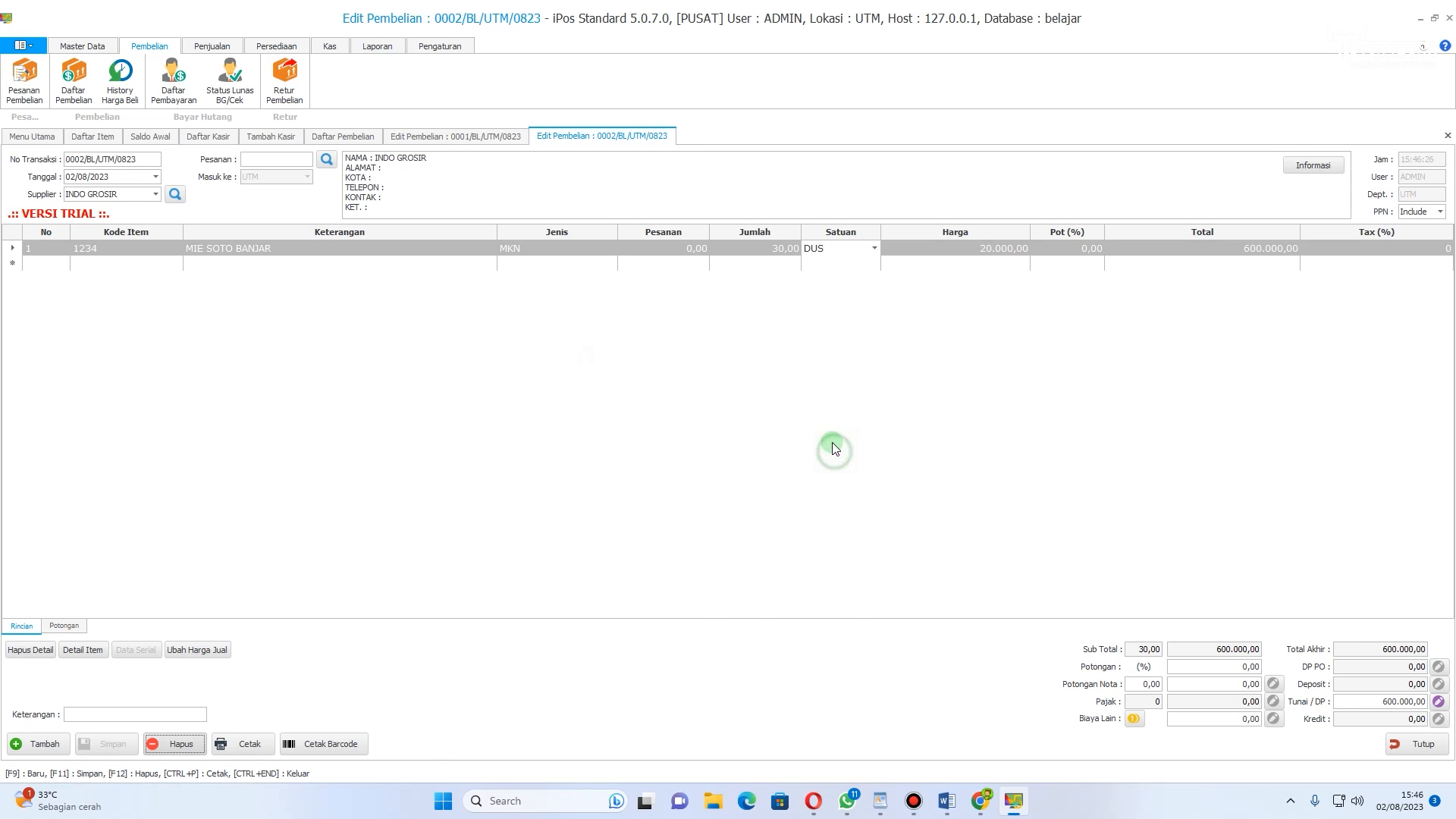
Step: Refresh the item list and check MIE SOTO BANJAR's stock after the purchase
left_click(81, 47)
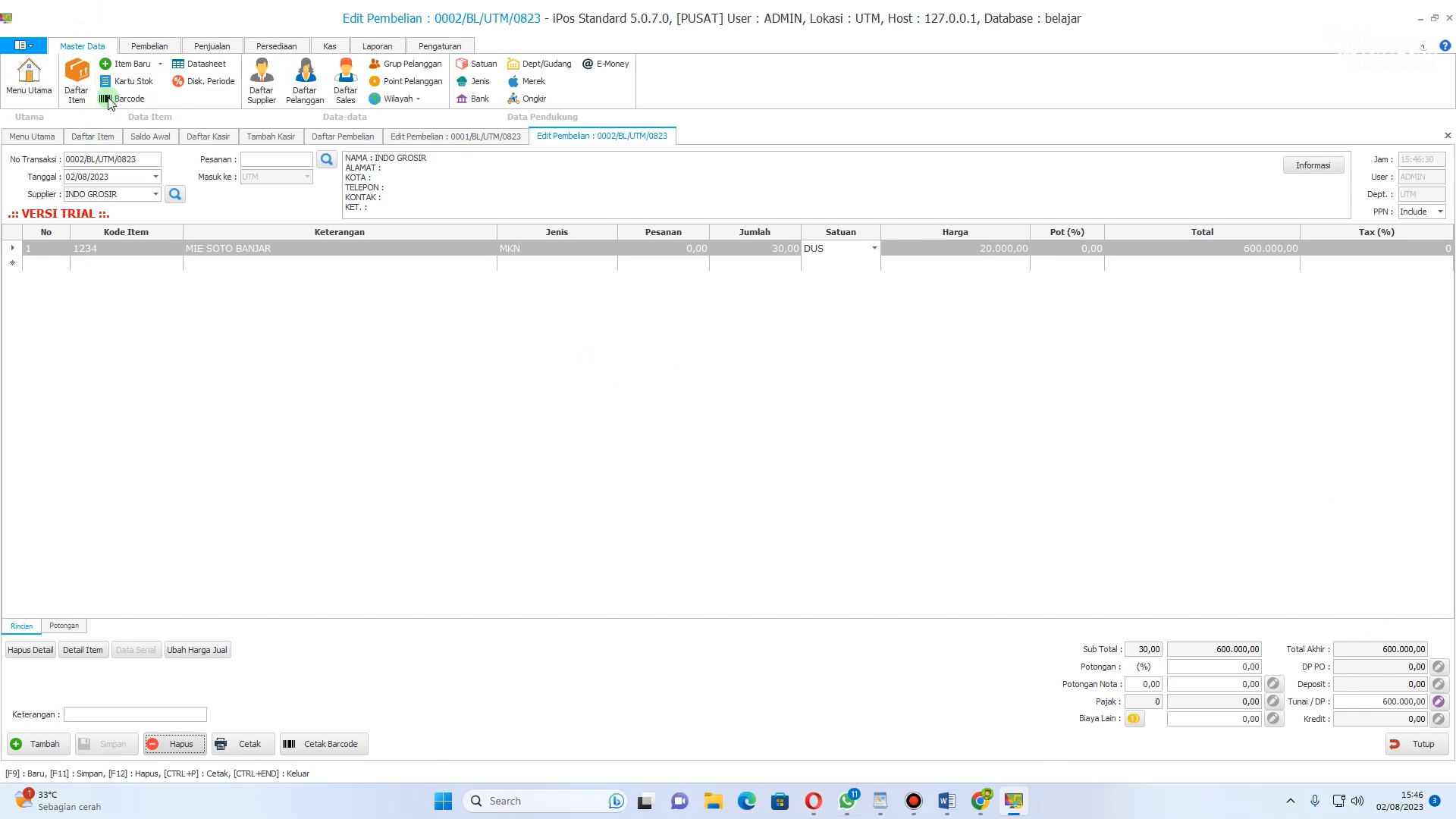
left_click(77, 80)
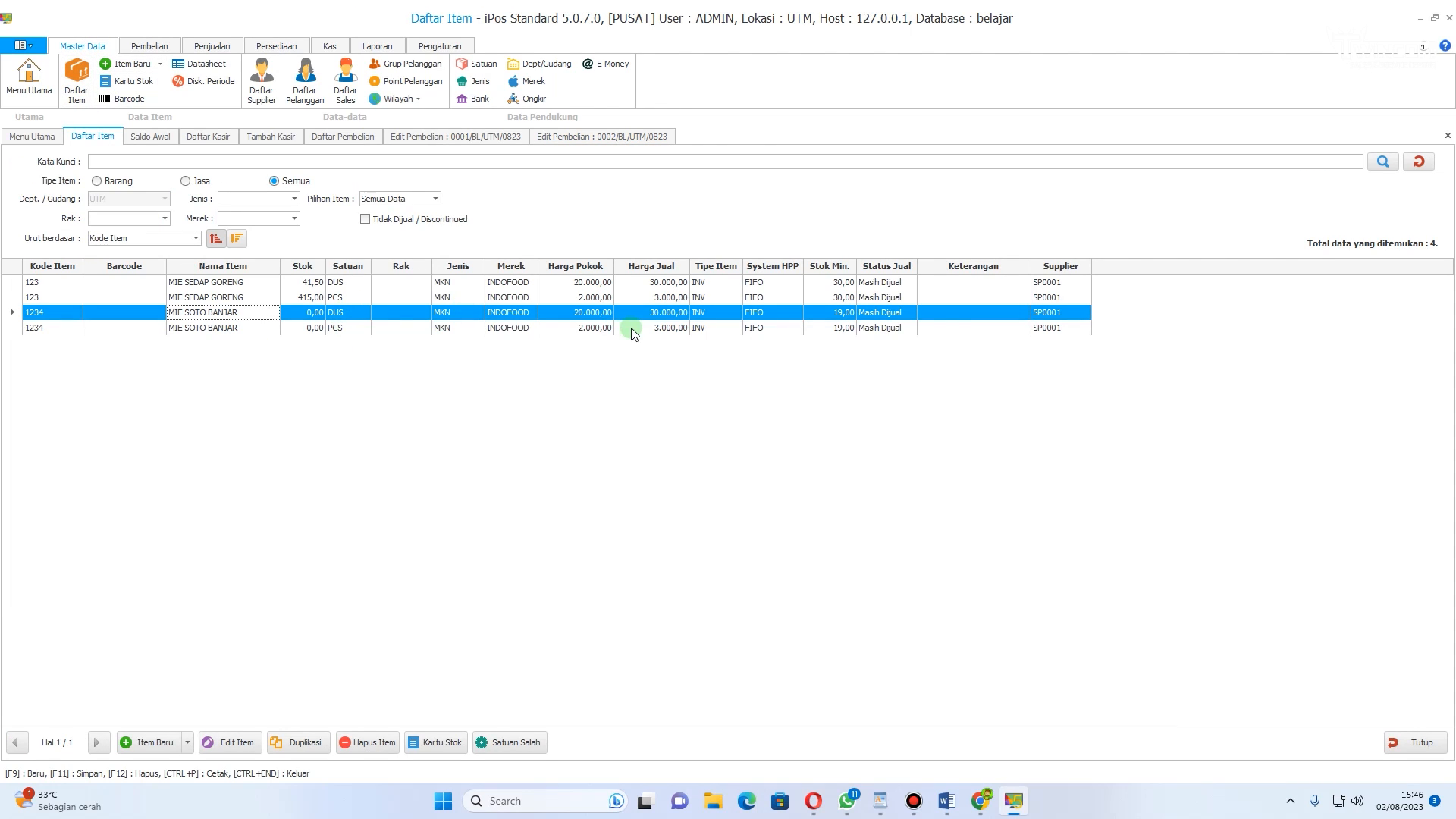
left_click(1417, 161)
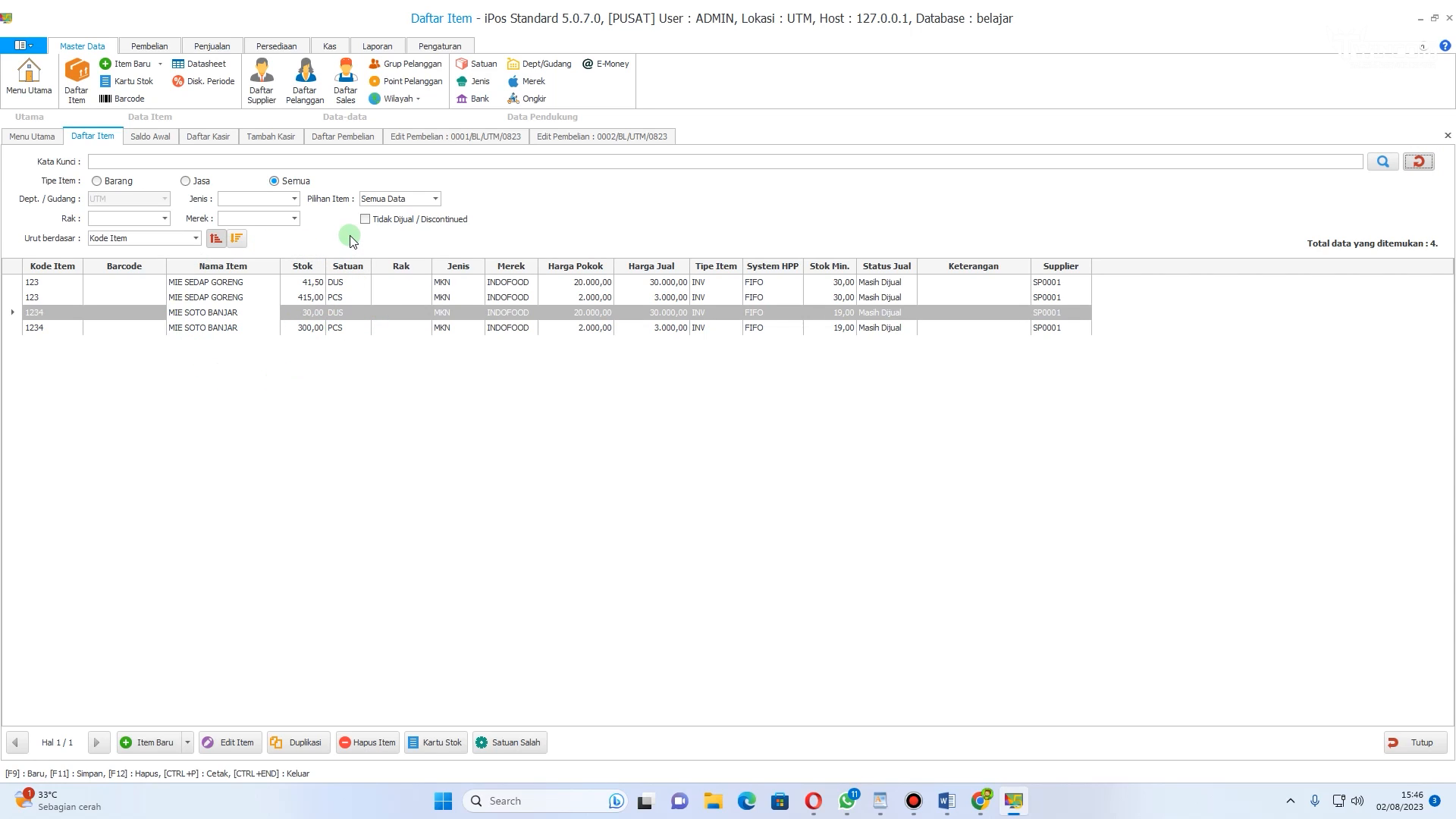
left_click(307, 312)
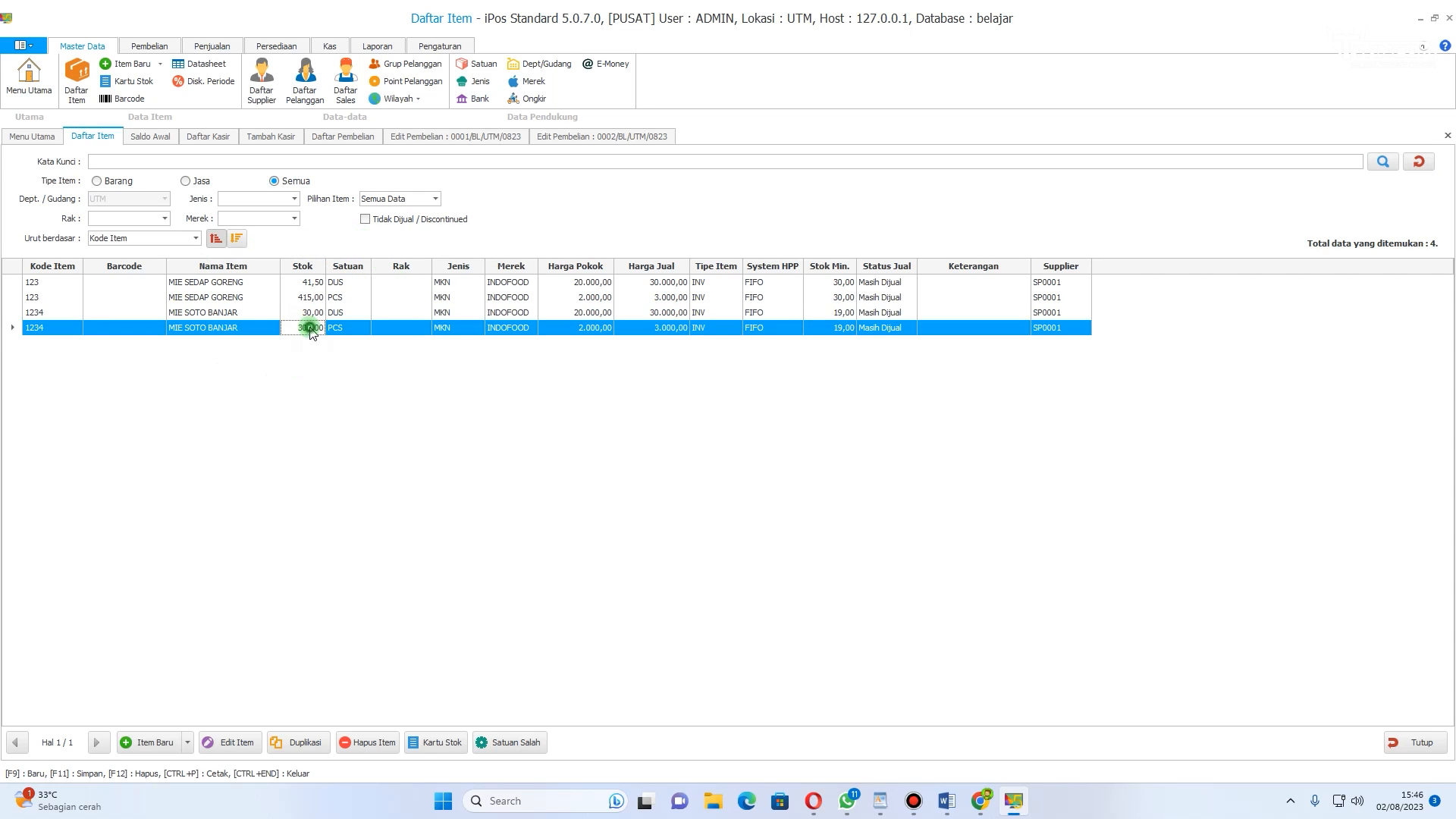
left_click(306, 297)
left_click(307, 312)
left_click(308, 327)
left_click(414, 137)
left_click(354, 137)
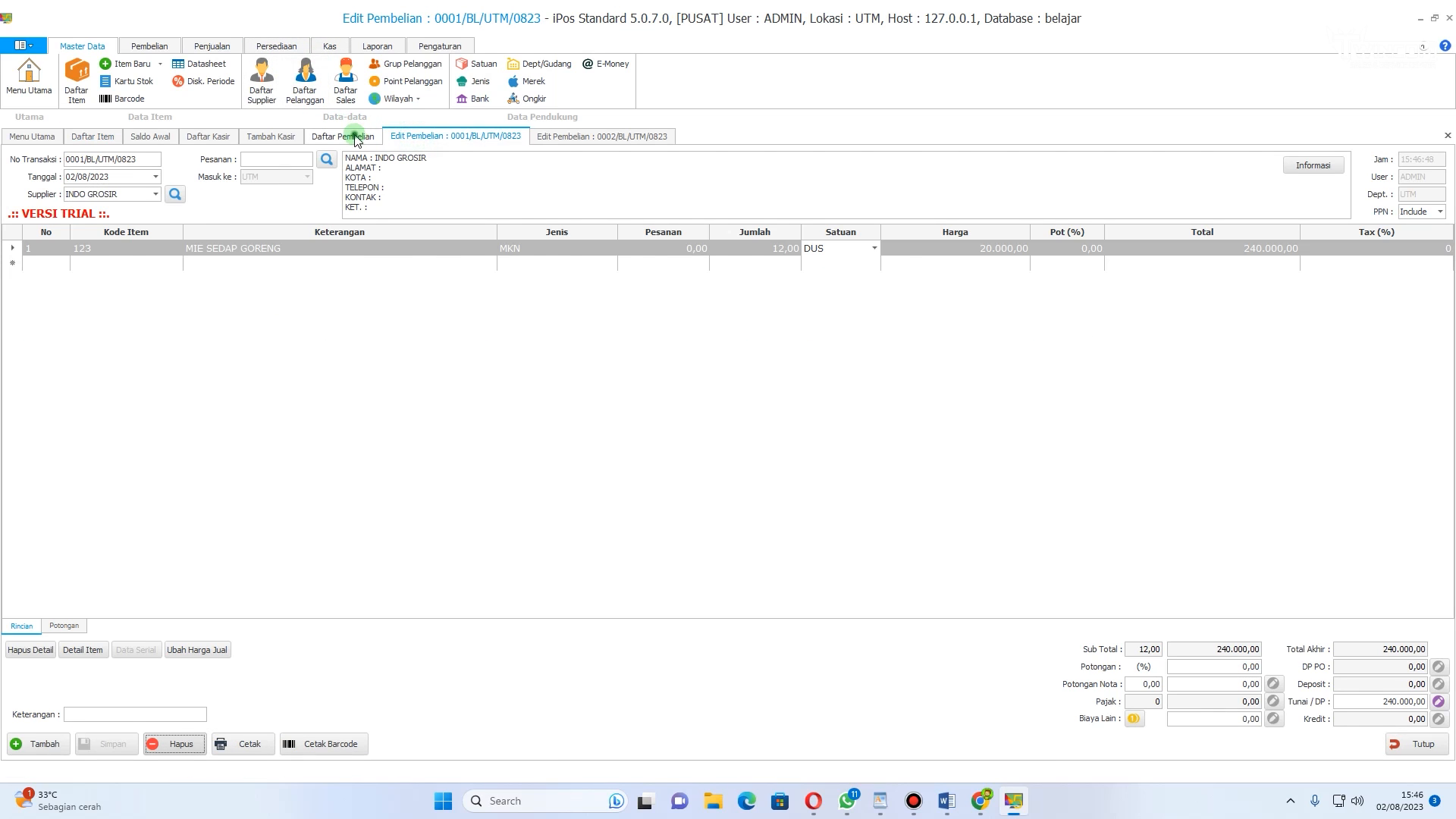
left_click(286, 138)
left_click(208, 137)
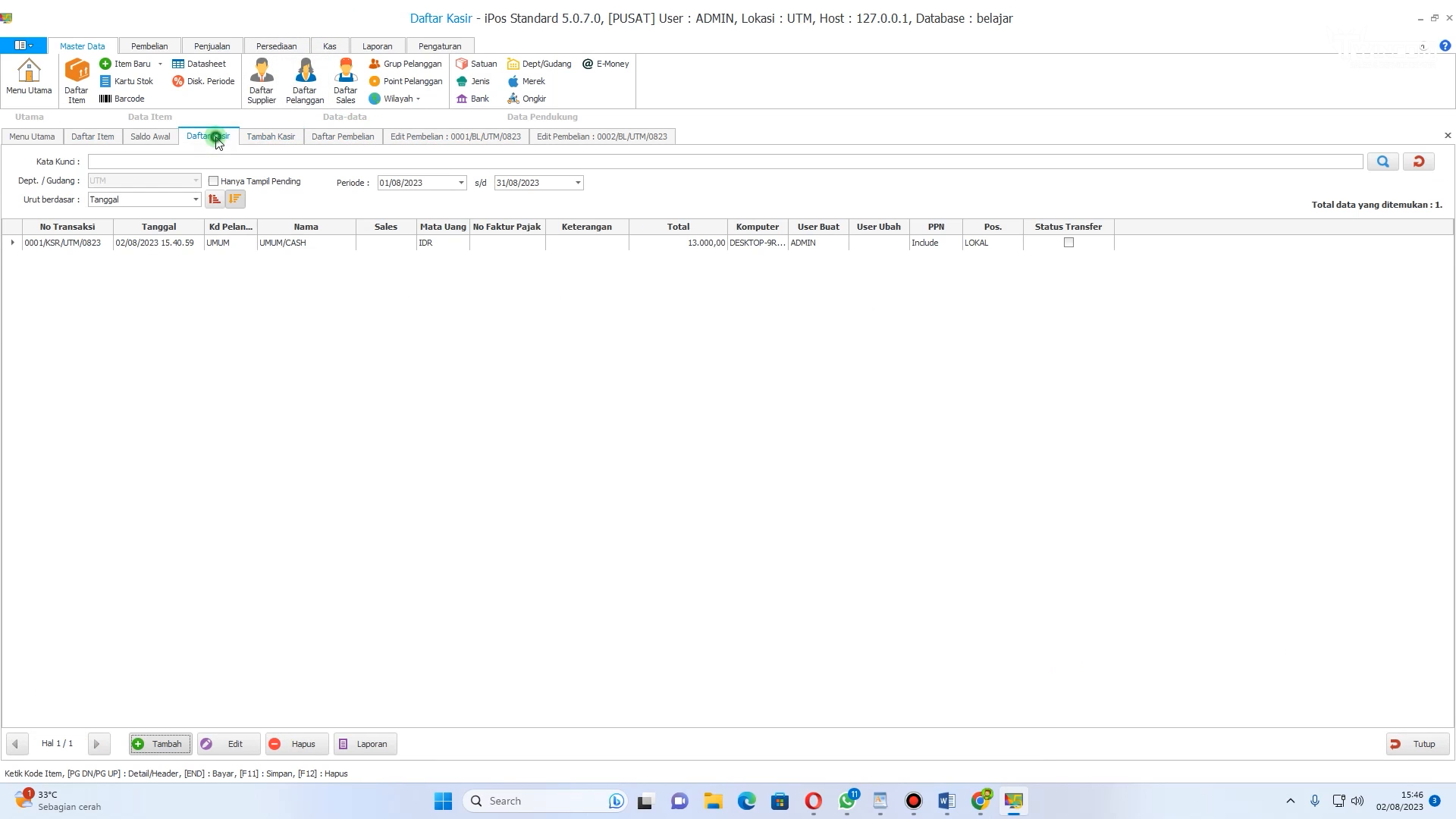
left_click(159, 138)
left_click(98, 136)
left_click(553, 136)
left_click(491, 138)
Step: Start a new cashier sale and add 1 DUS of MIE SOTO BANJAR by searching for MIE
left_click(220, 46)
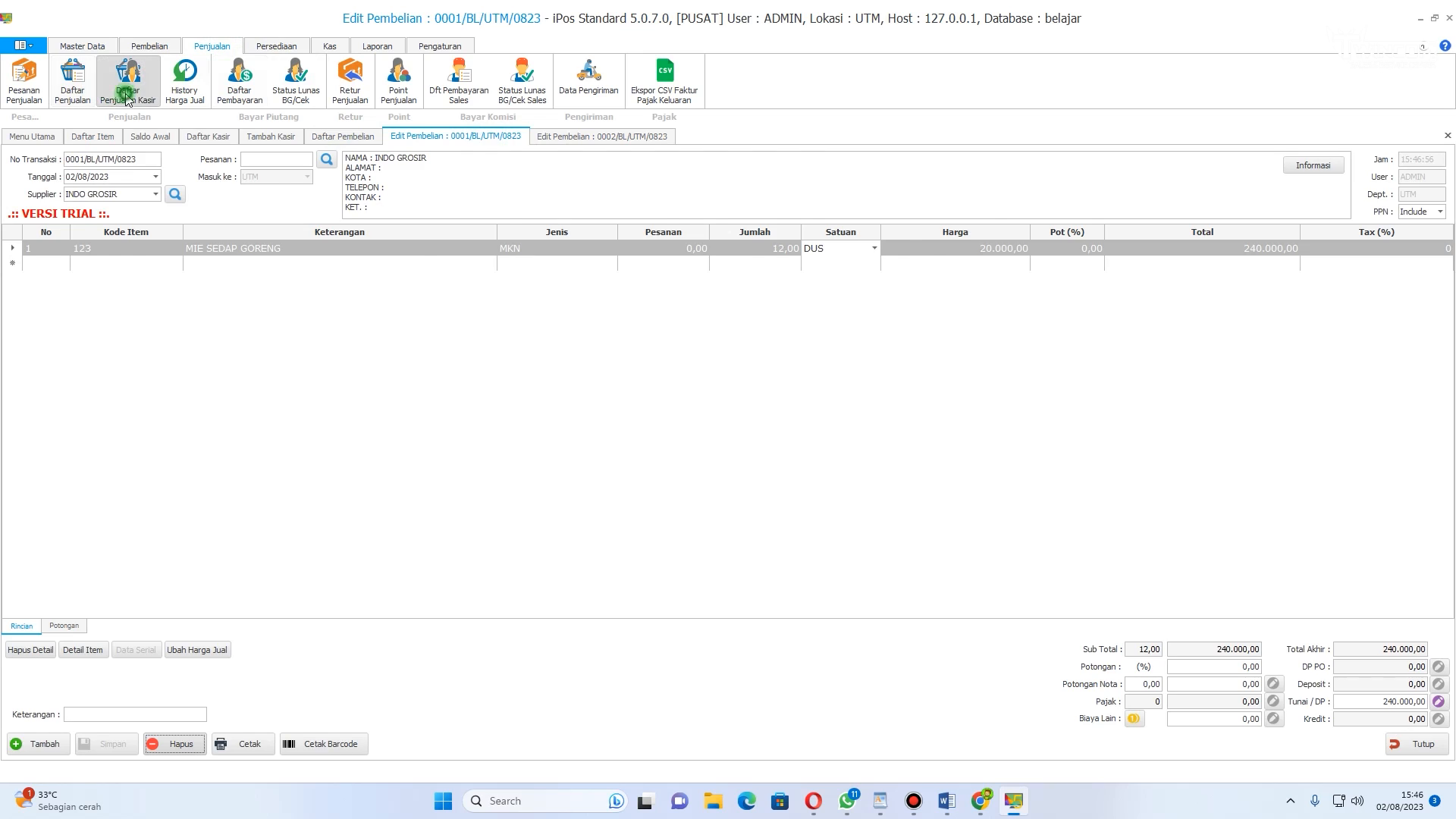
left_click(127, 76)
left_click(161, 743)
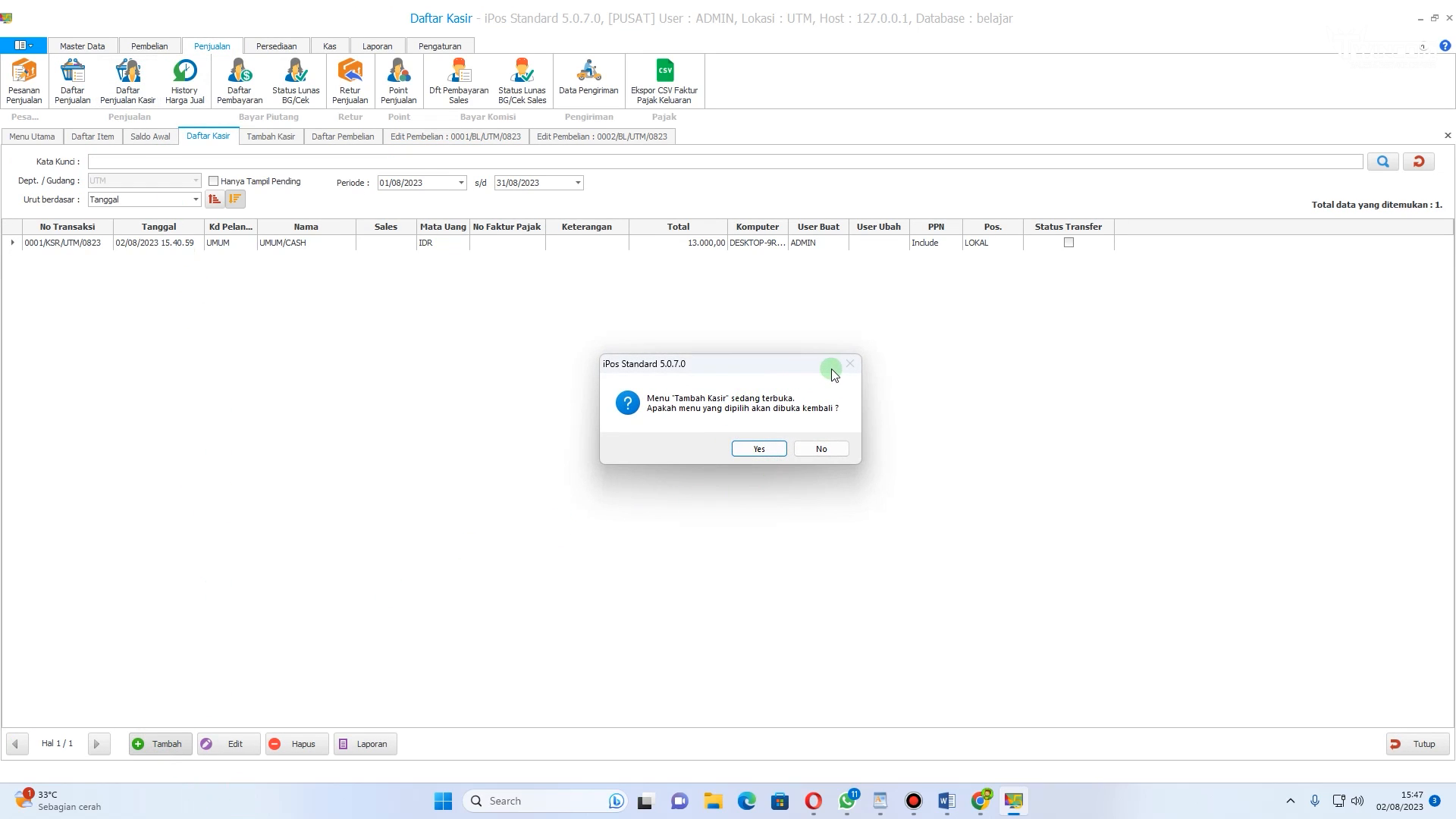
left_click(760, 448)
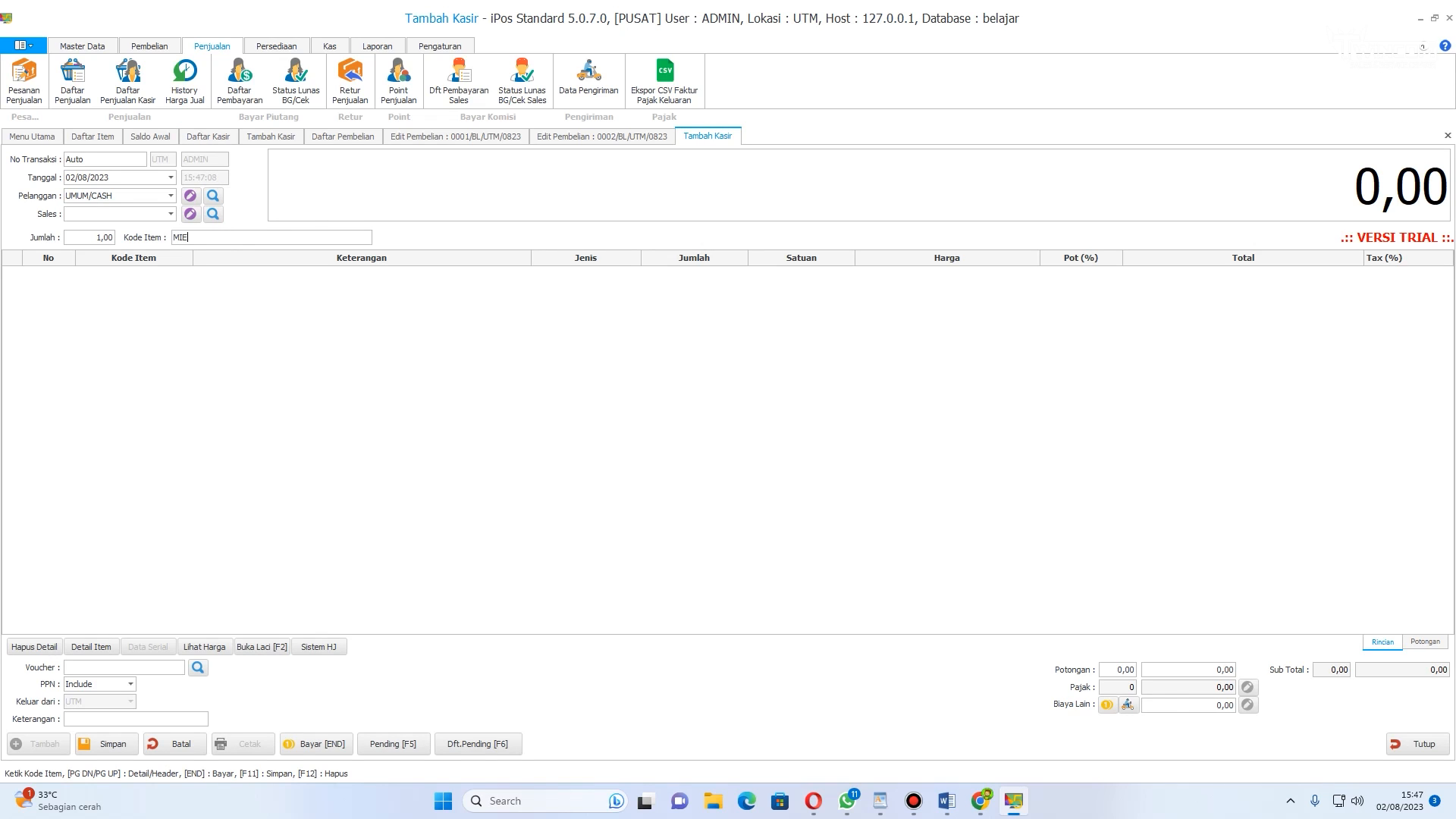
key("Return")
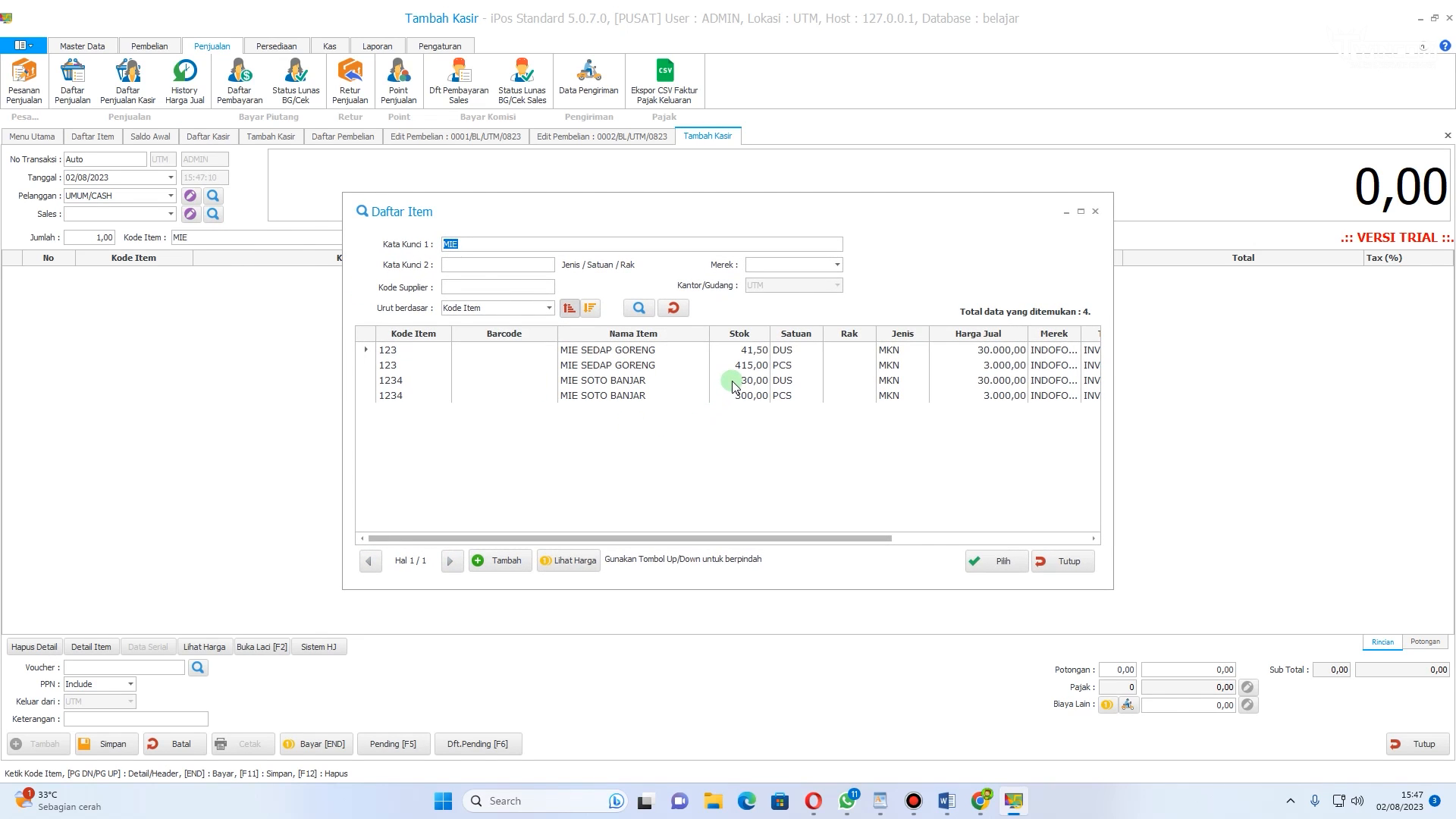
double_click(625, 381)
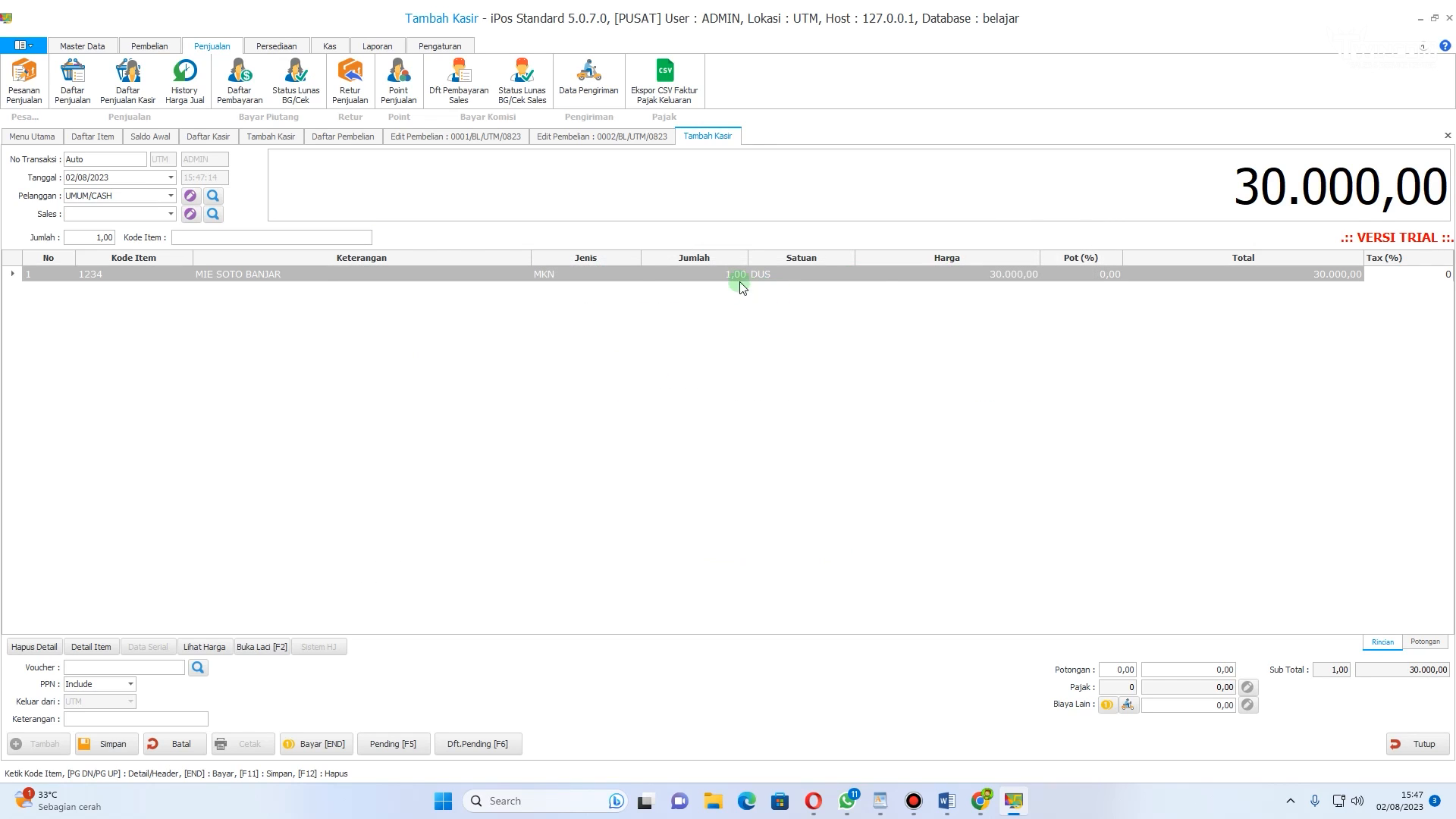
Step: Give the MIE SOTO BANJAR sale line a 5% discount
left_click(731, 275)
left_click(730, 274)
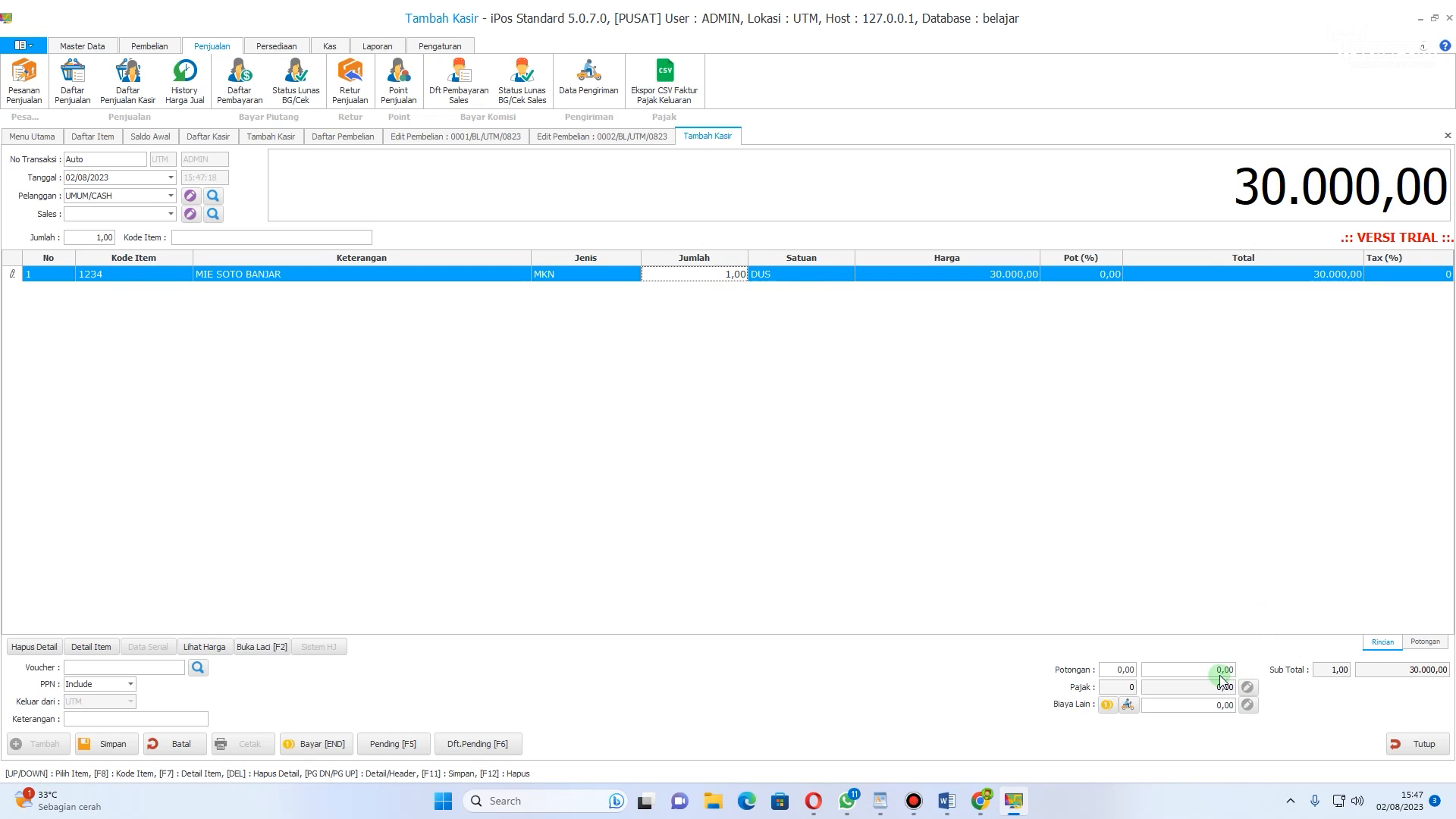
left_click(1107, 278)
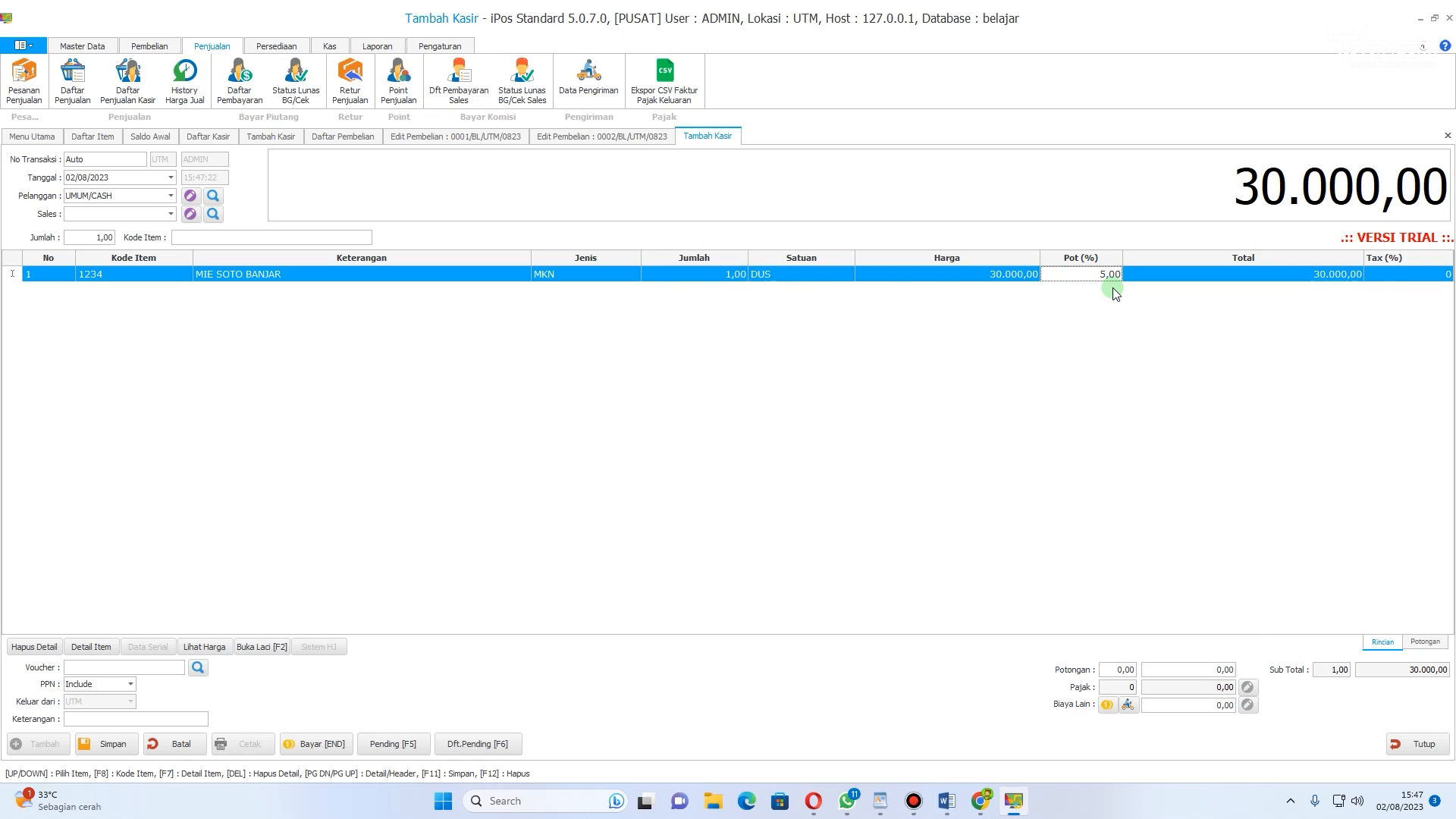
key("Return")
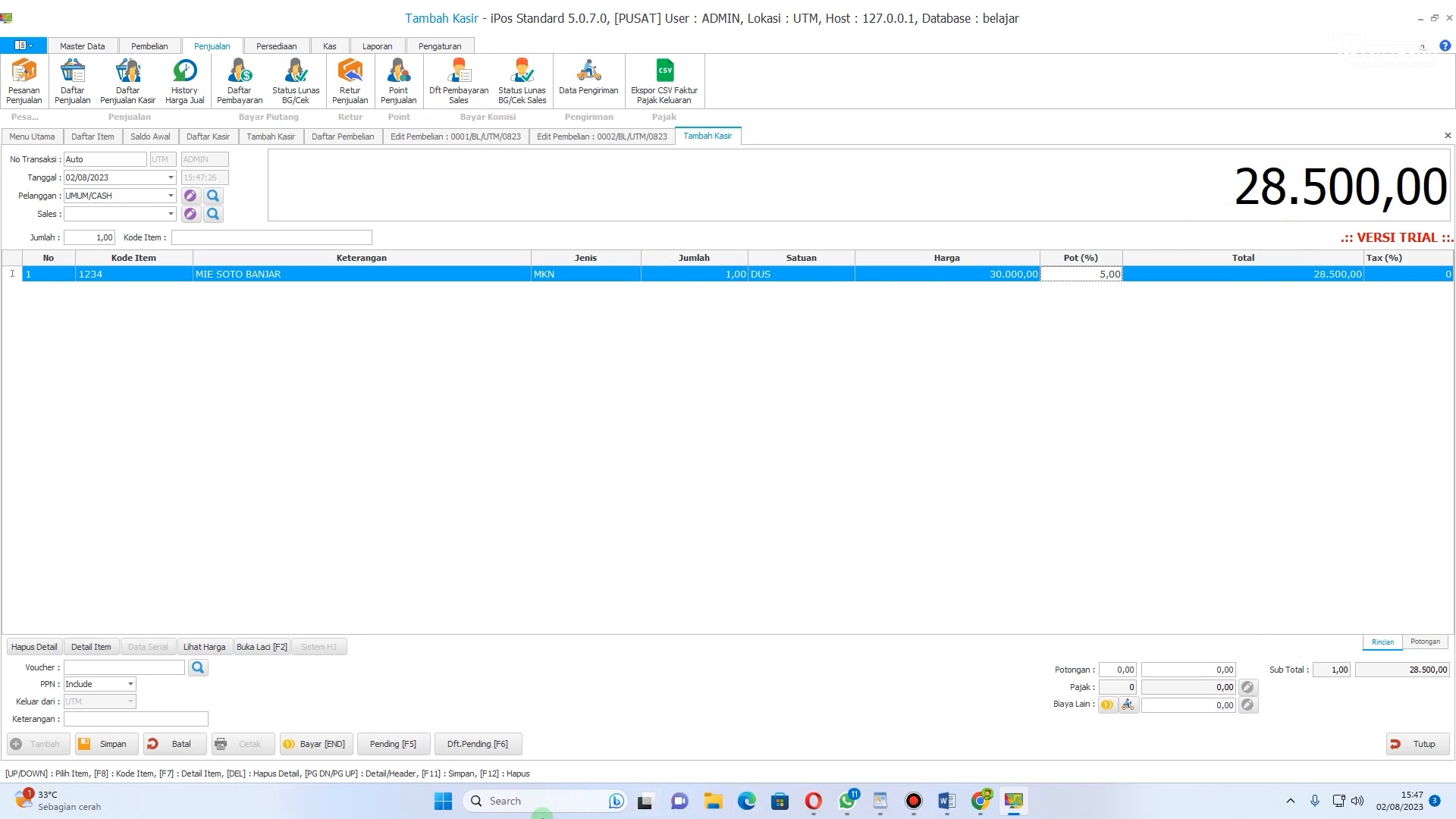
Step: Pay the sale with 50.000 in cash, save it, and close the payment dialog
left_click(324, 742)
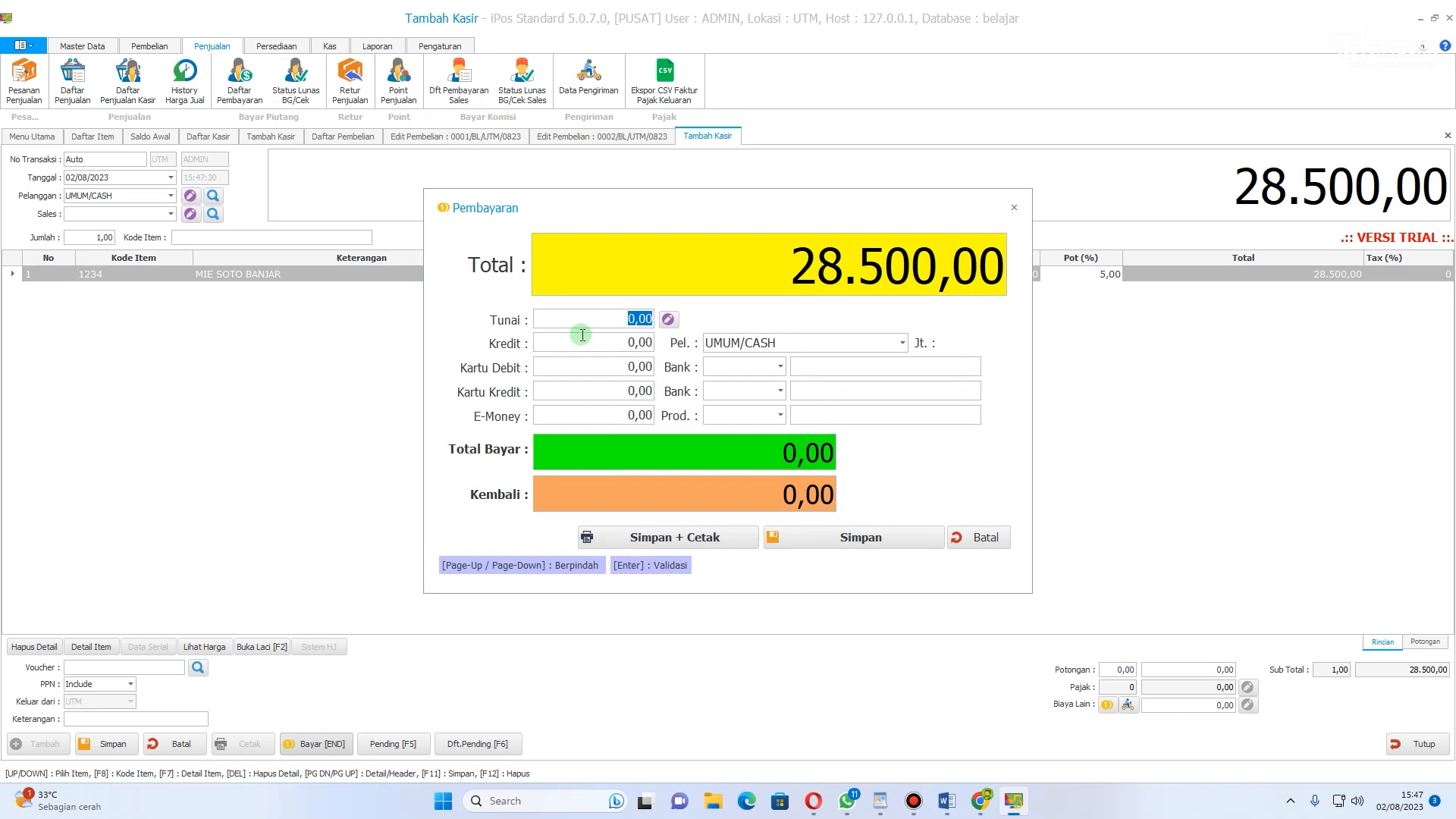
type("5000")
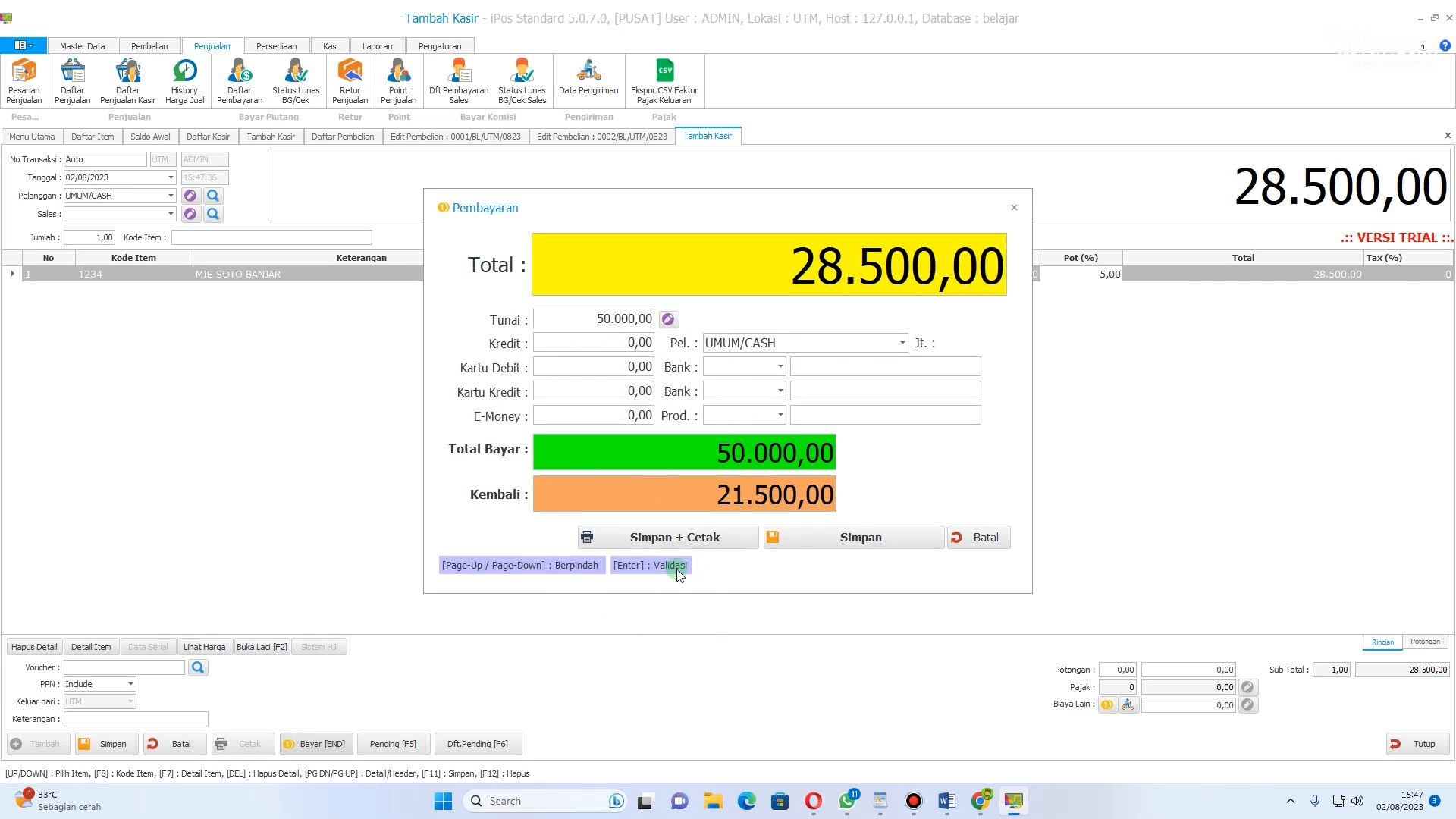
left_click(879, 538)
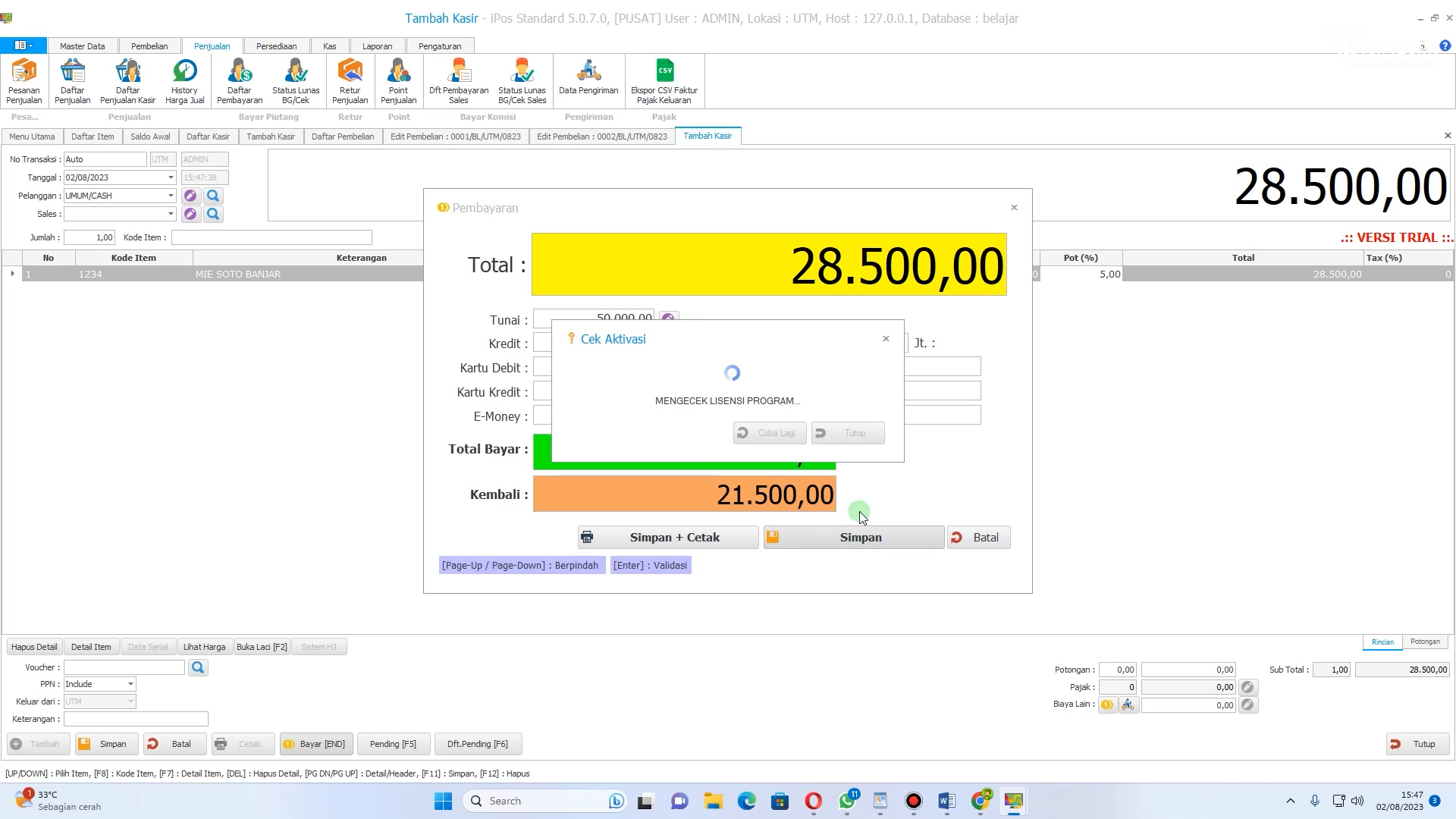
left_click(887, 340)
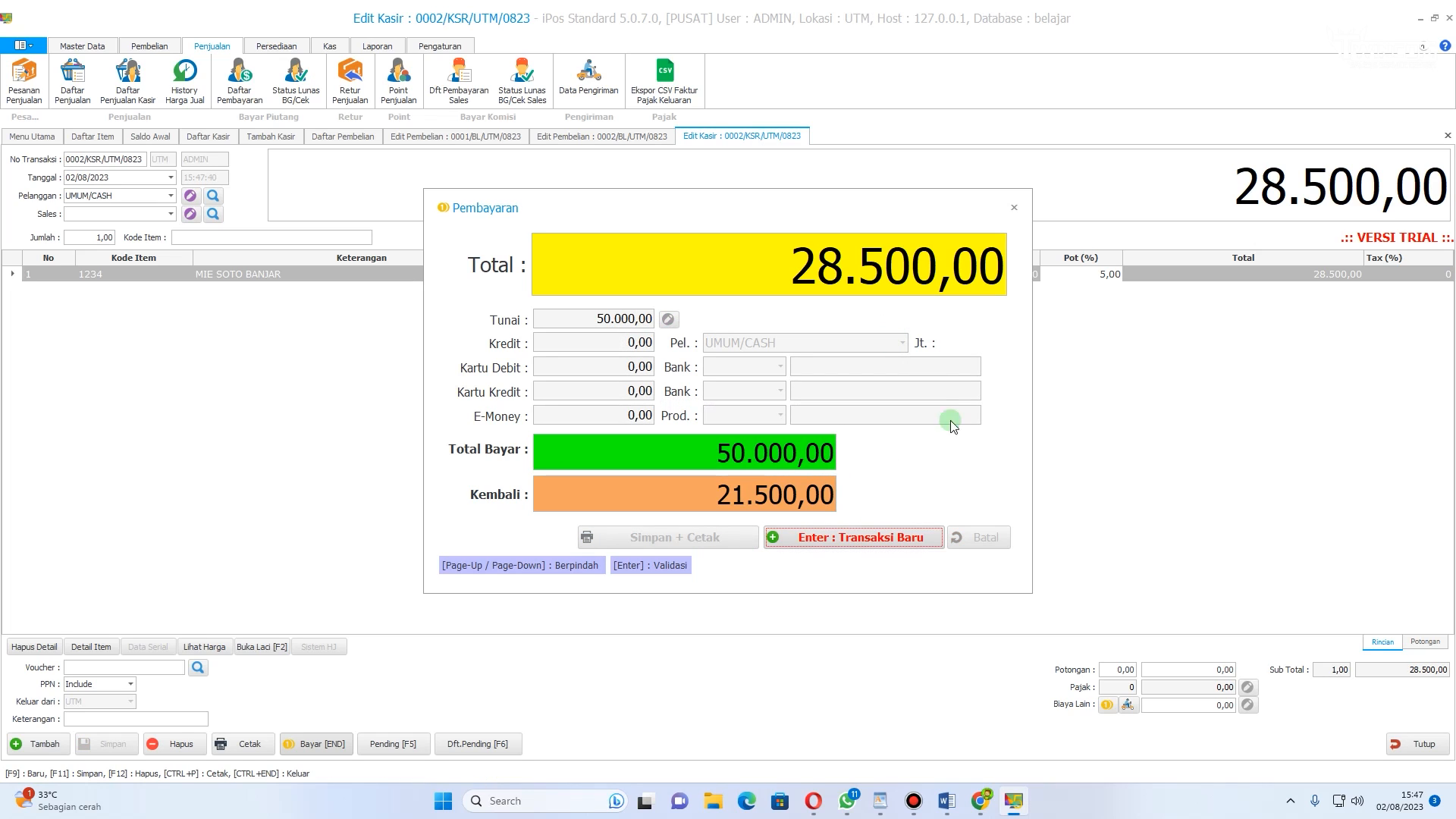
left_click(1013, 207)
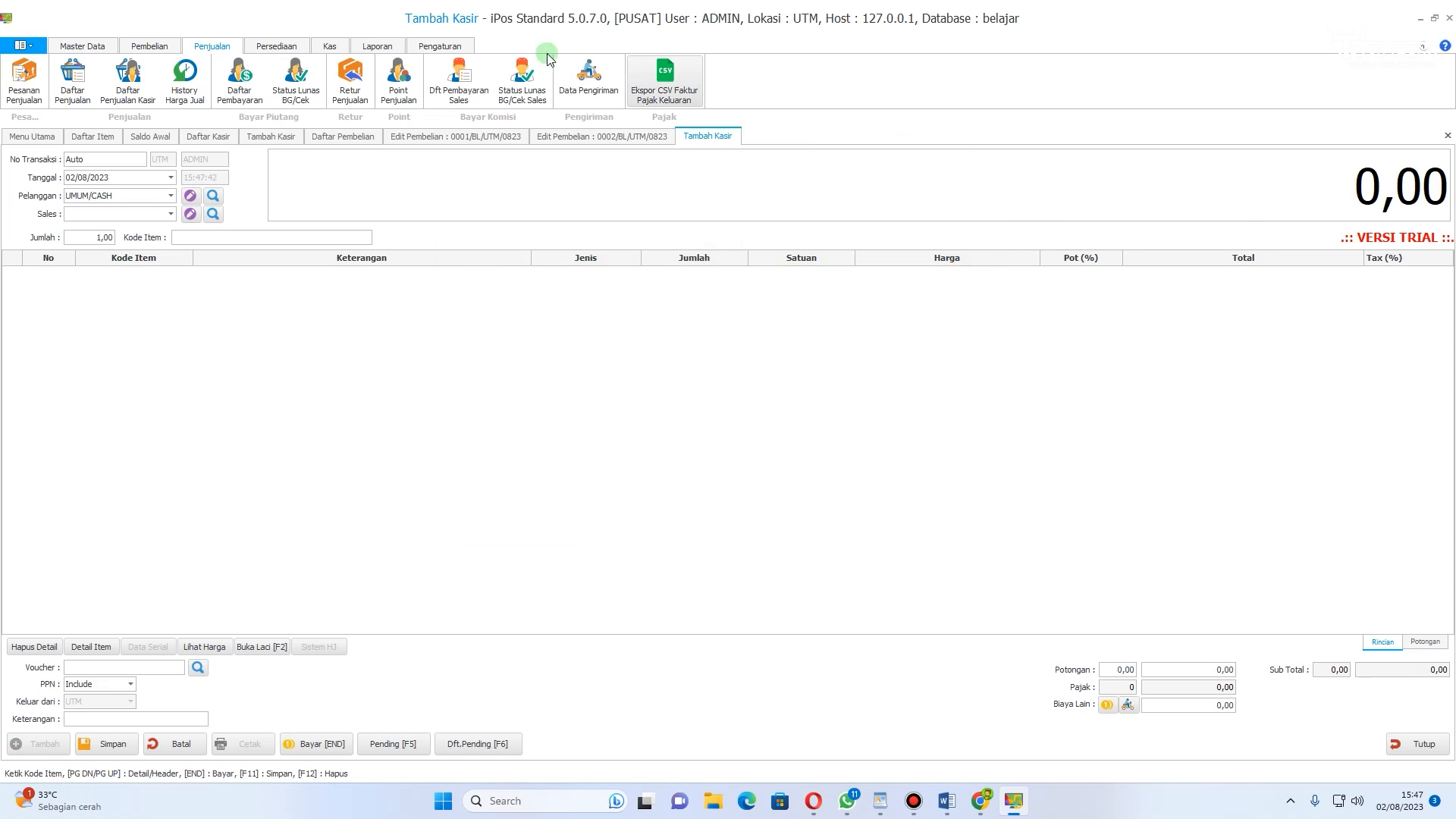
Step: Open the sales report (Laporan Penjualan) window
left_click(101, 48)
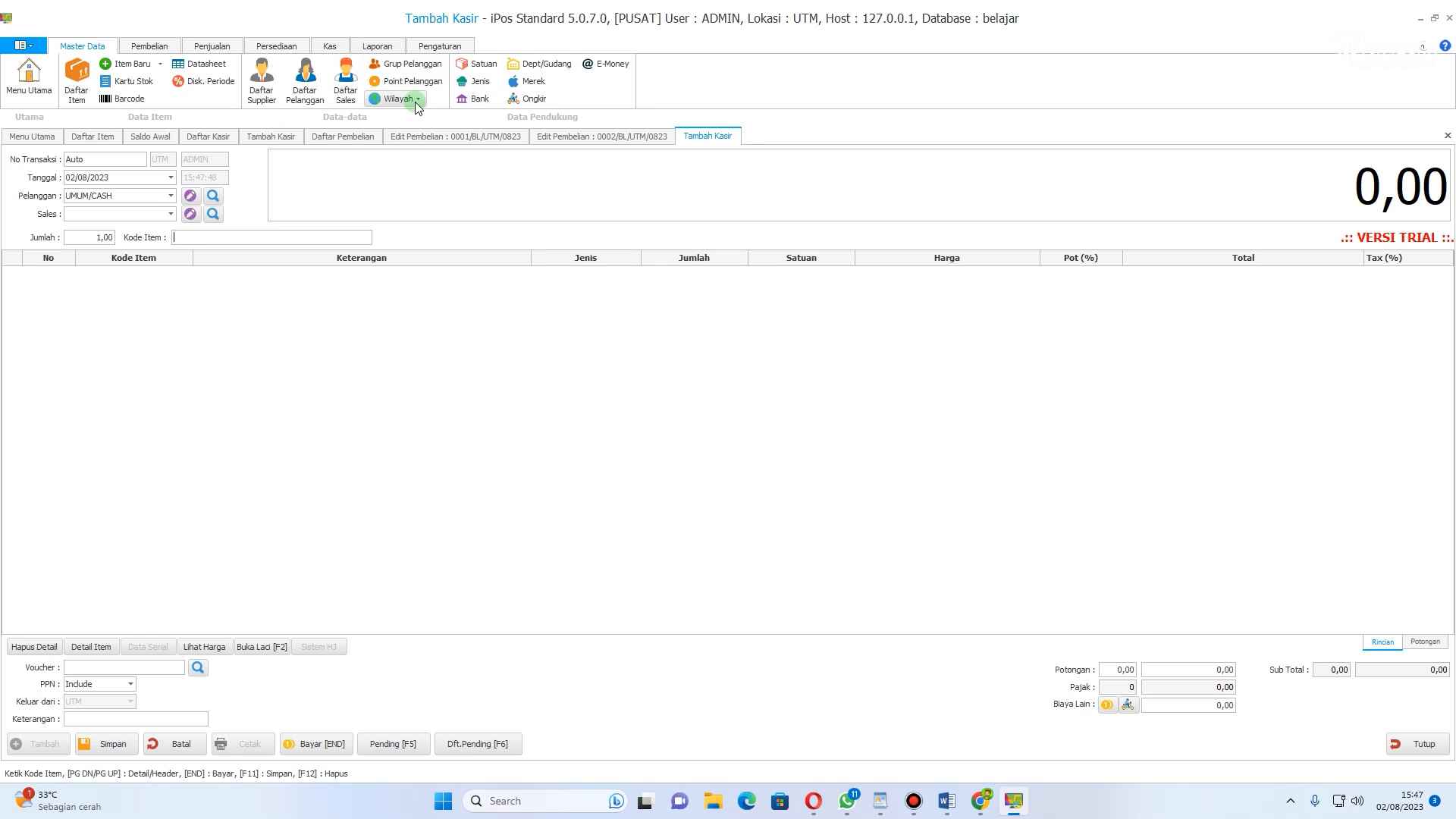
left_click(377, 46)
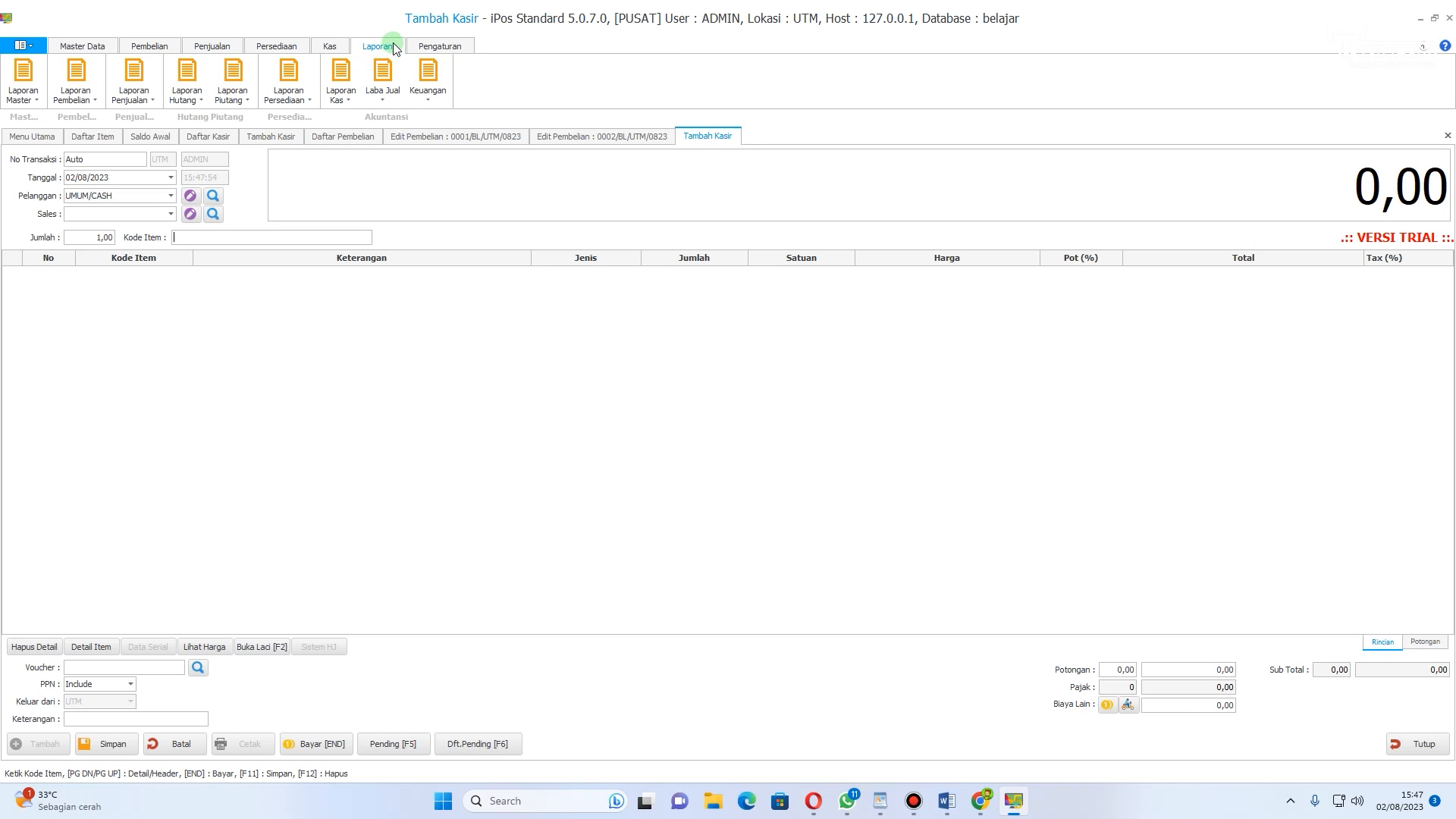
left_click(157, 100)
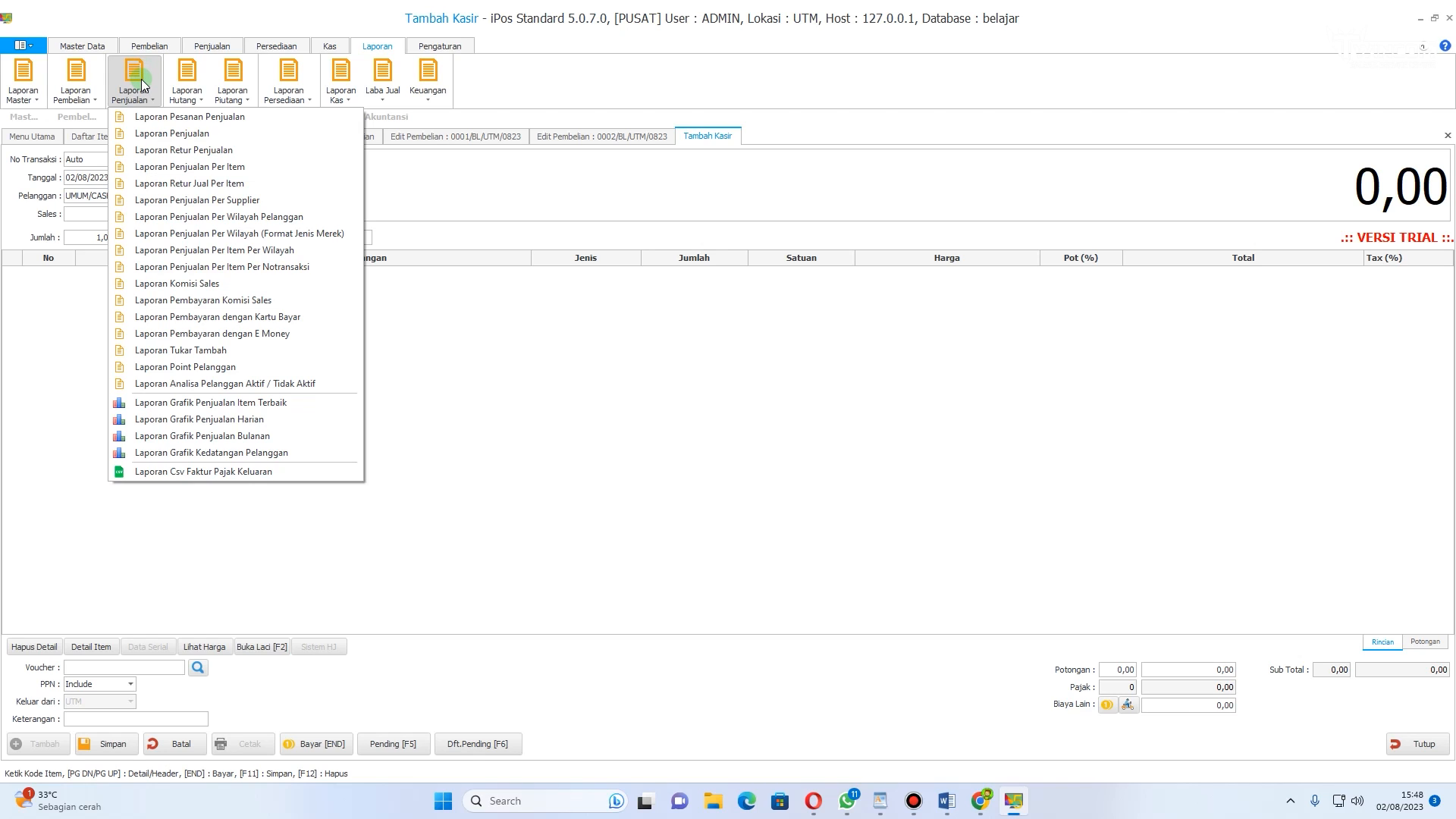
left_click(142, 84)
left_click(142, 84)
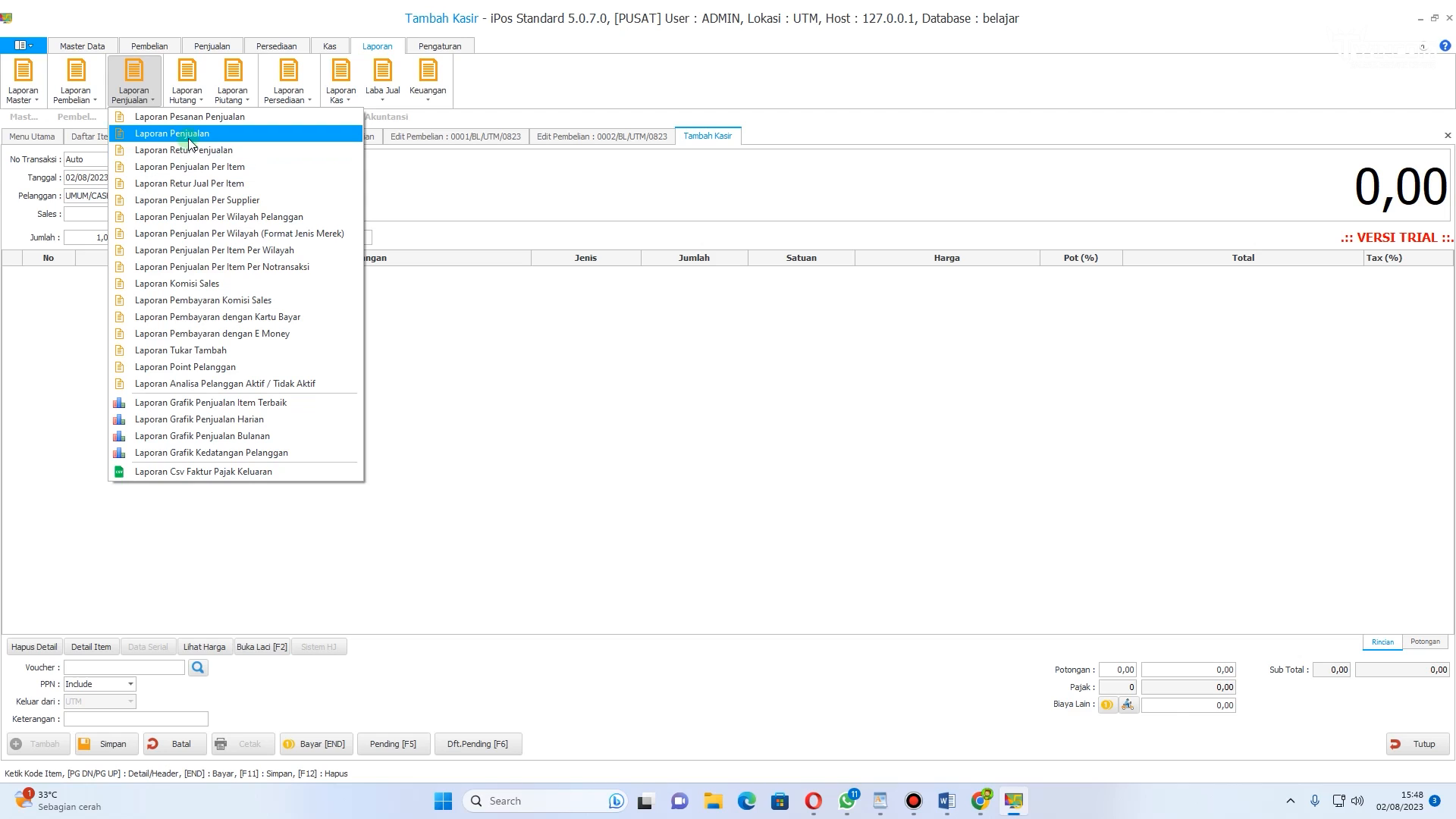
left_click(187, 135)
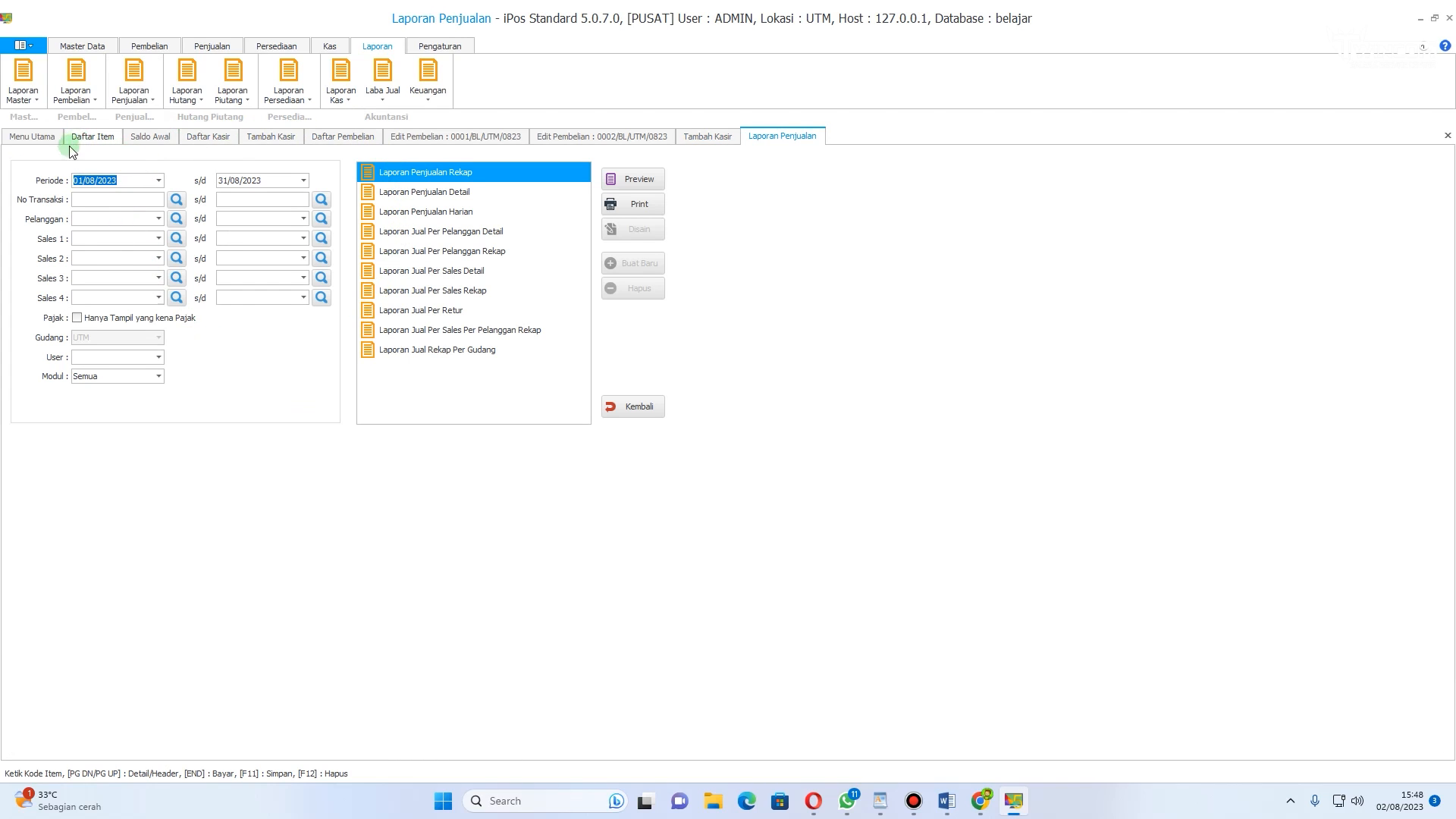
Step: Preview the Laporan Penjualan Rekap report for 01/08/2023 to 31/08/2023, then close the preview
left_click(160, 180)
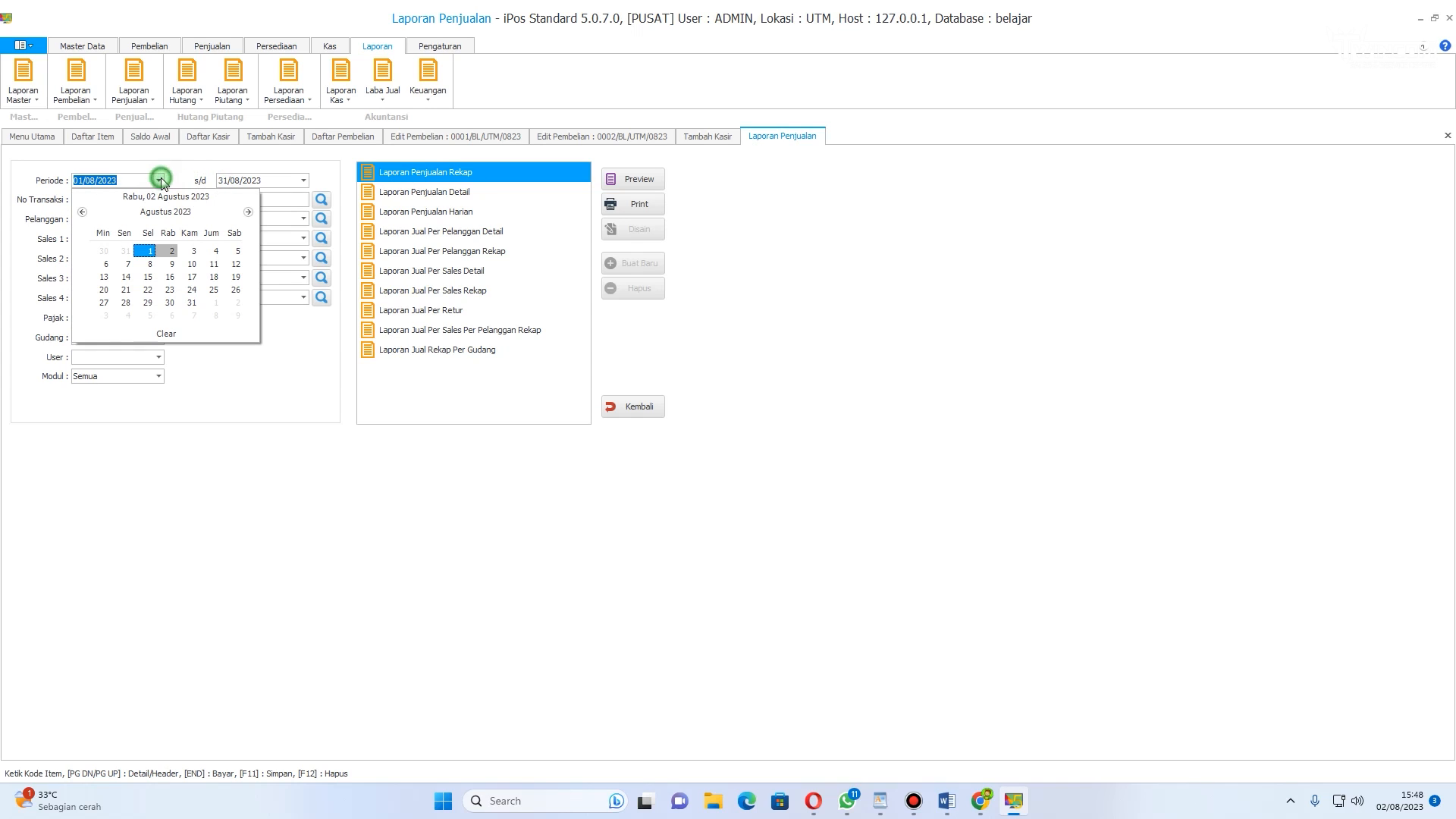
left_click(303, 181)
left_click(303, 180)
left_click(234, 161)
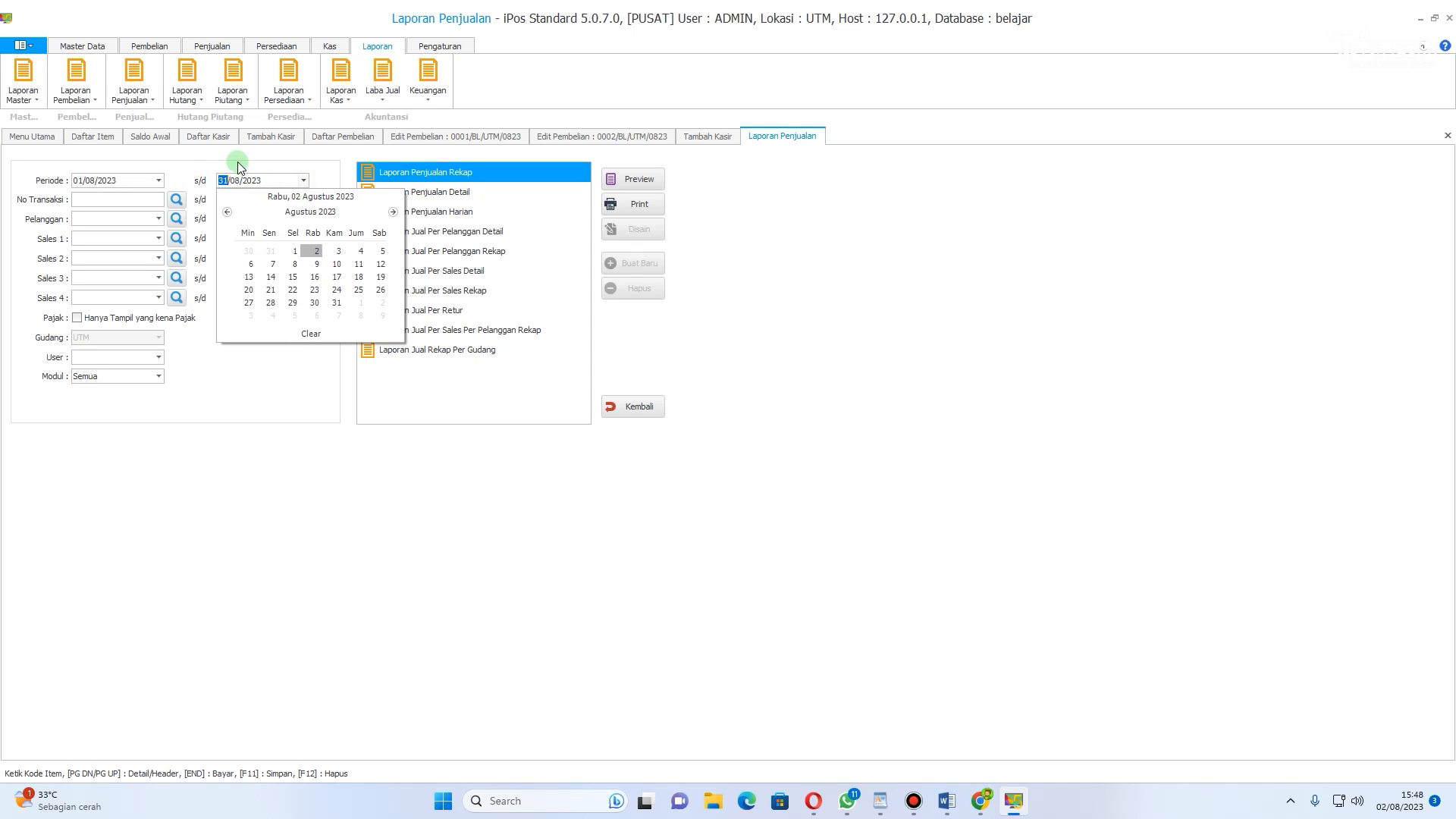
left_click(403, 171)
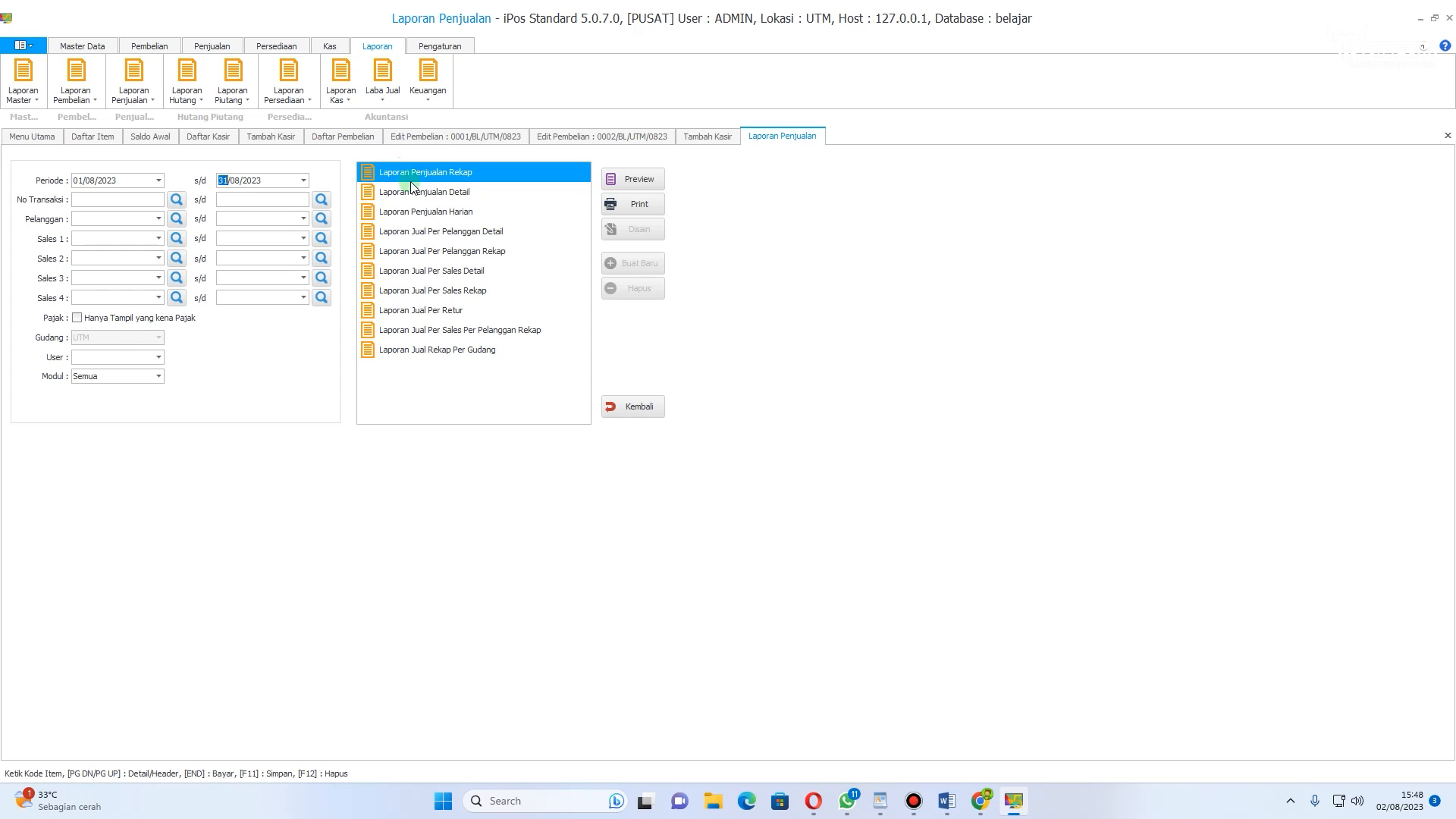
left_click(623, 180)
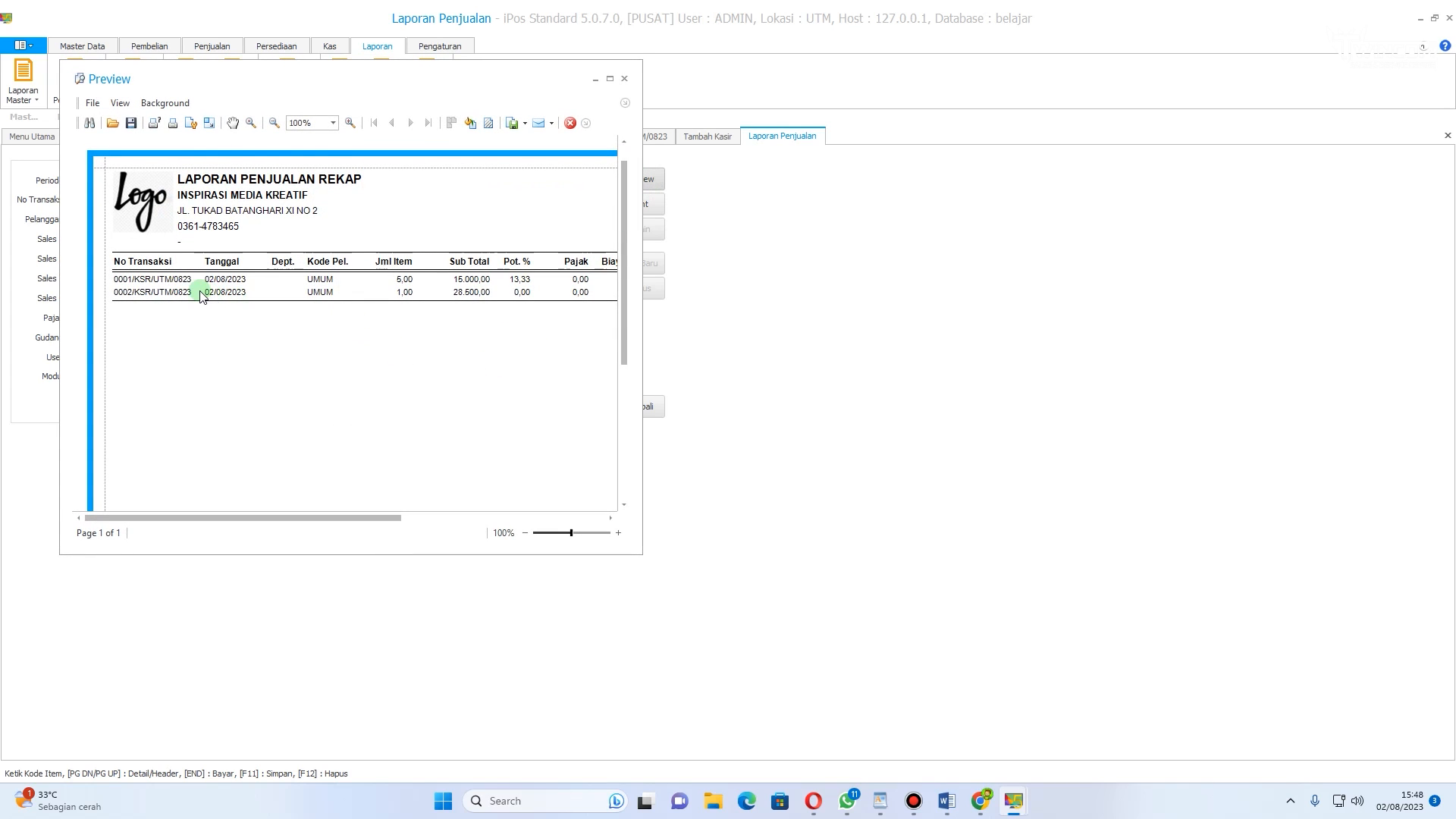
left_click_drag(265, 526, 377, 140)
left_click(610, 78)
left_click(1448, 14)
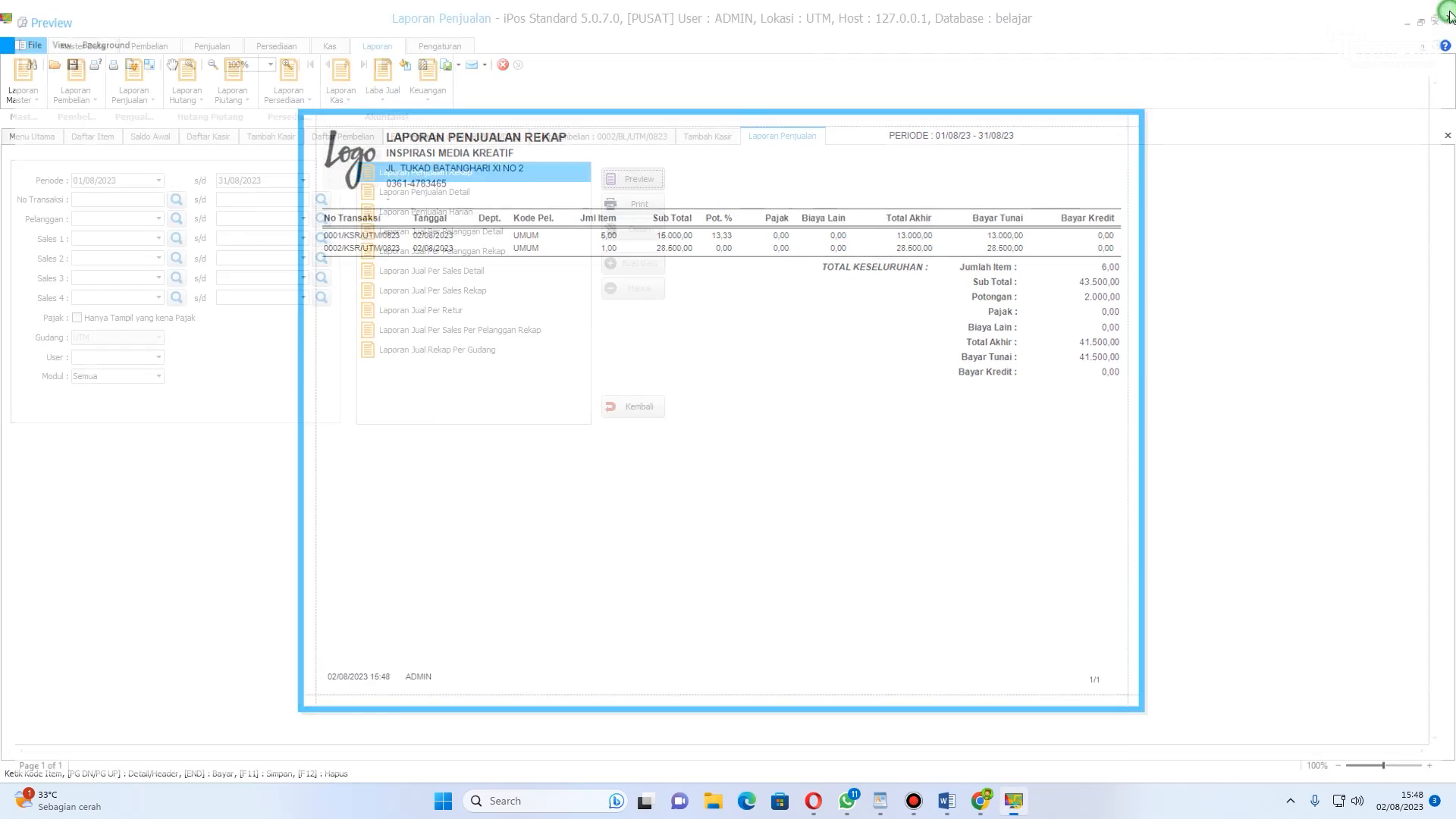
Step: Preview the Laporan Penjualan Detail report and close it
left_click(429, 194)
left_click(651, 179)
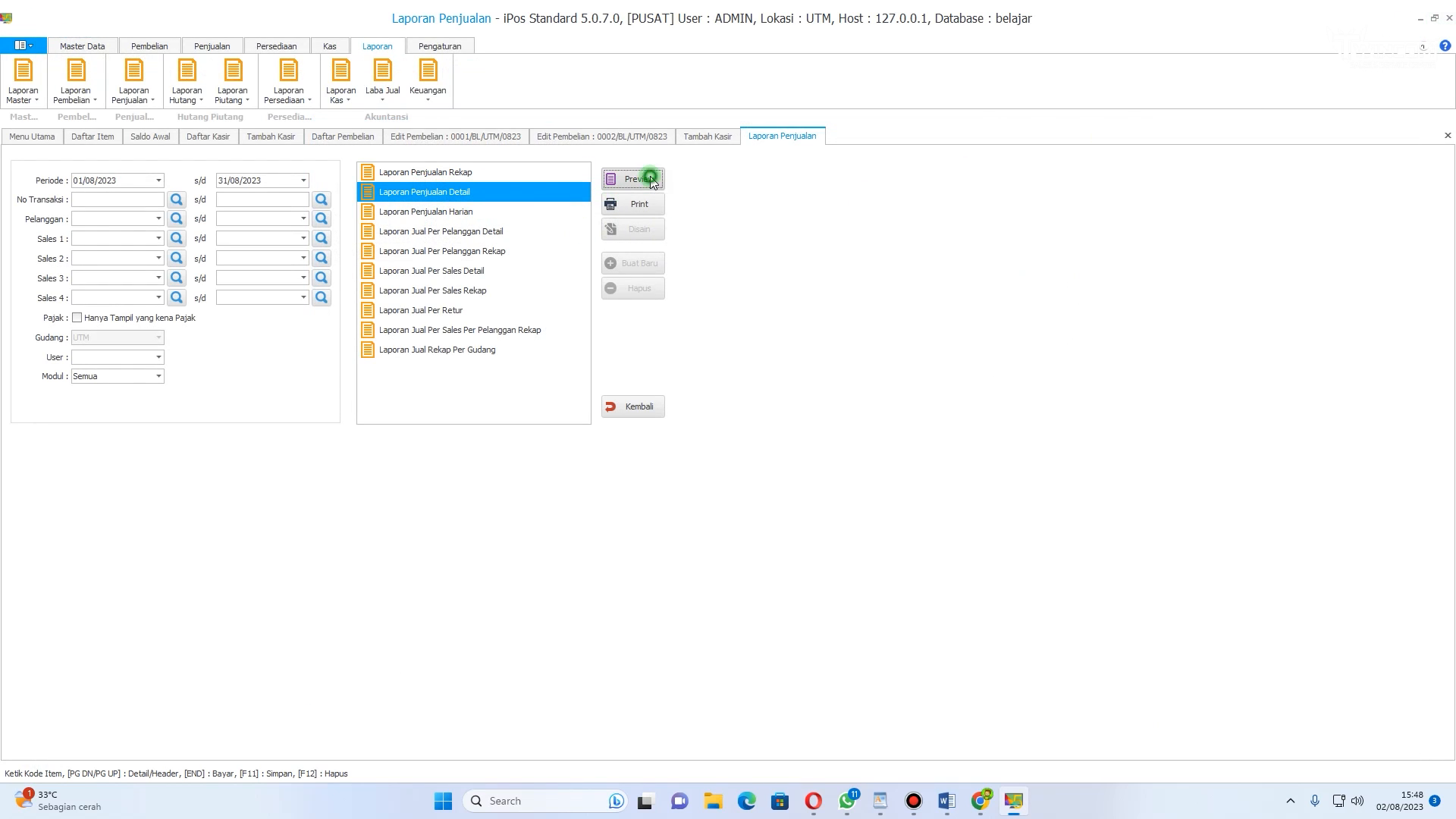
scroll(561, 286, "down", 3)
scroll(572, 286, "up", 3)
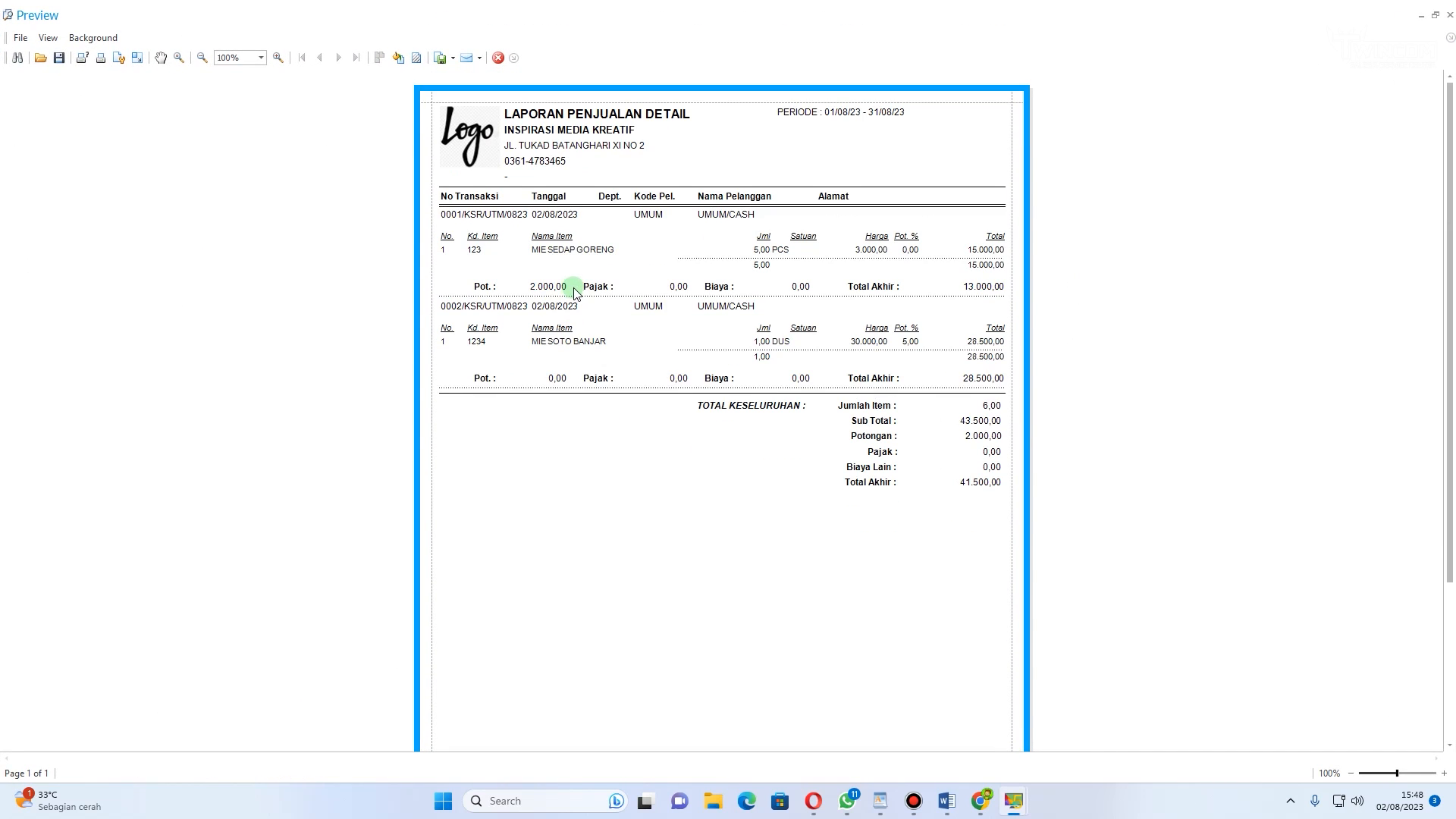
left_click(1449, 17)
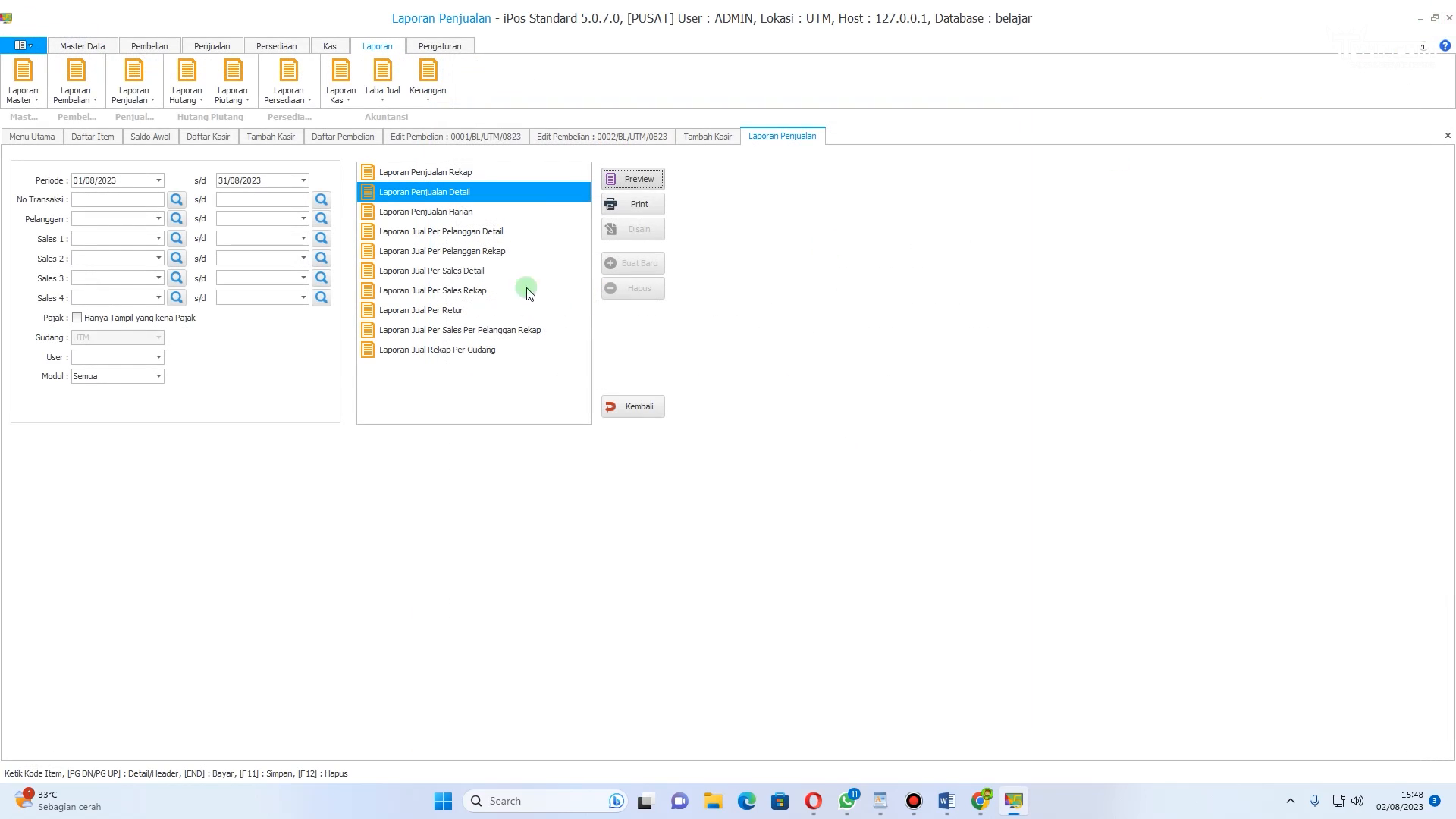
Step: Preview the Laporan Penjualan Harian report and close it
left_click(416, 216)
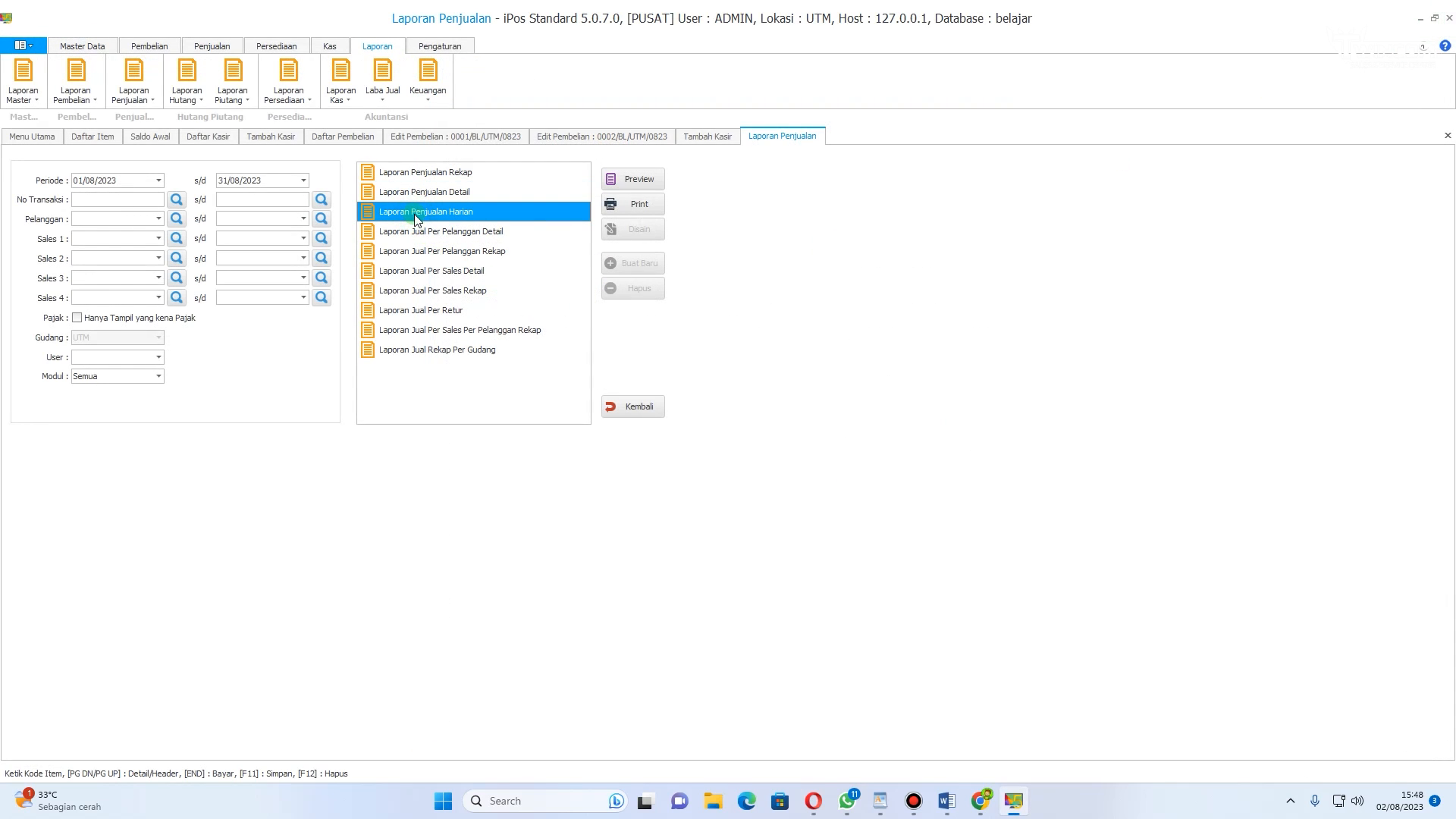
left_click(635, 181)
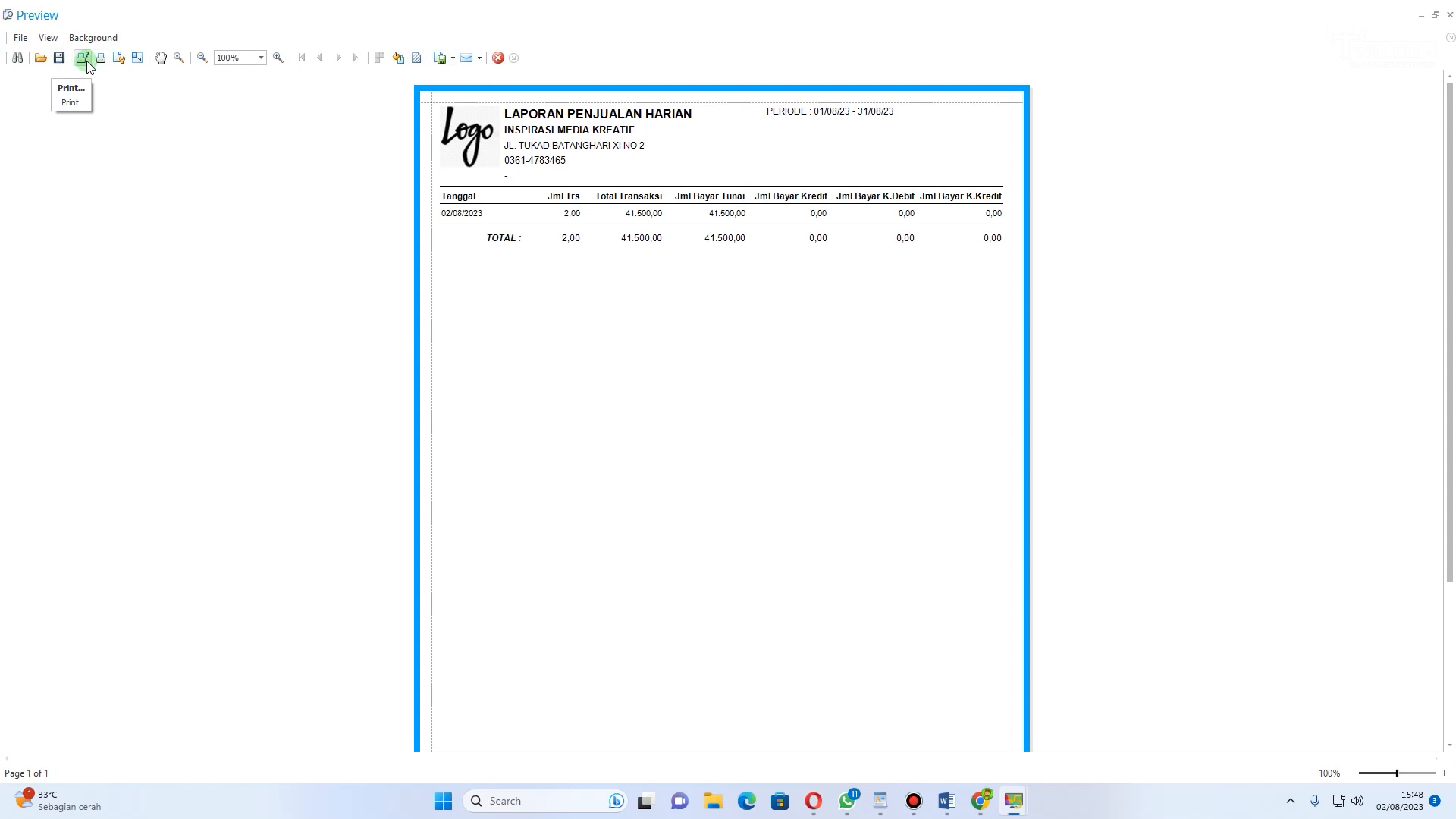
left_click(1449, 17)
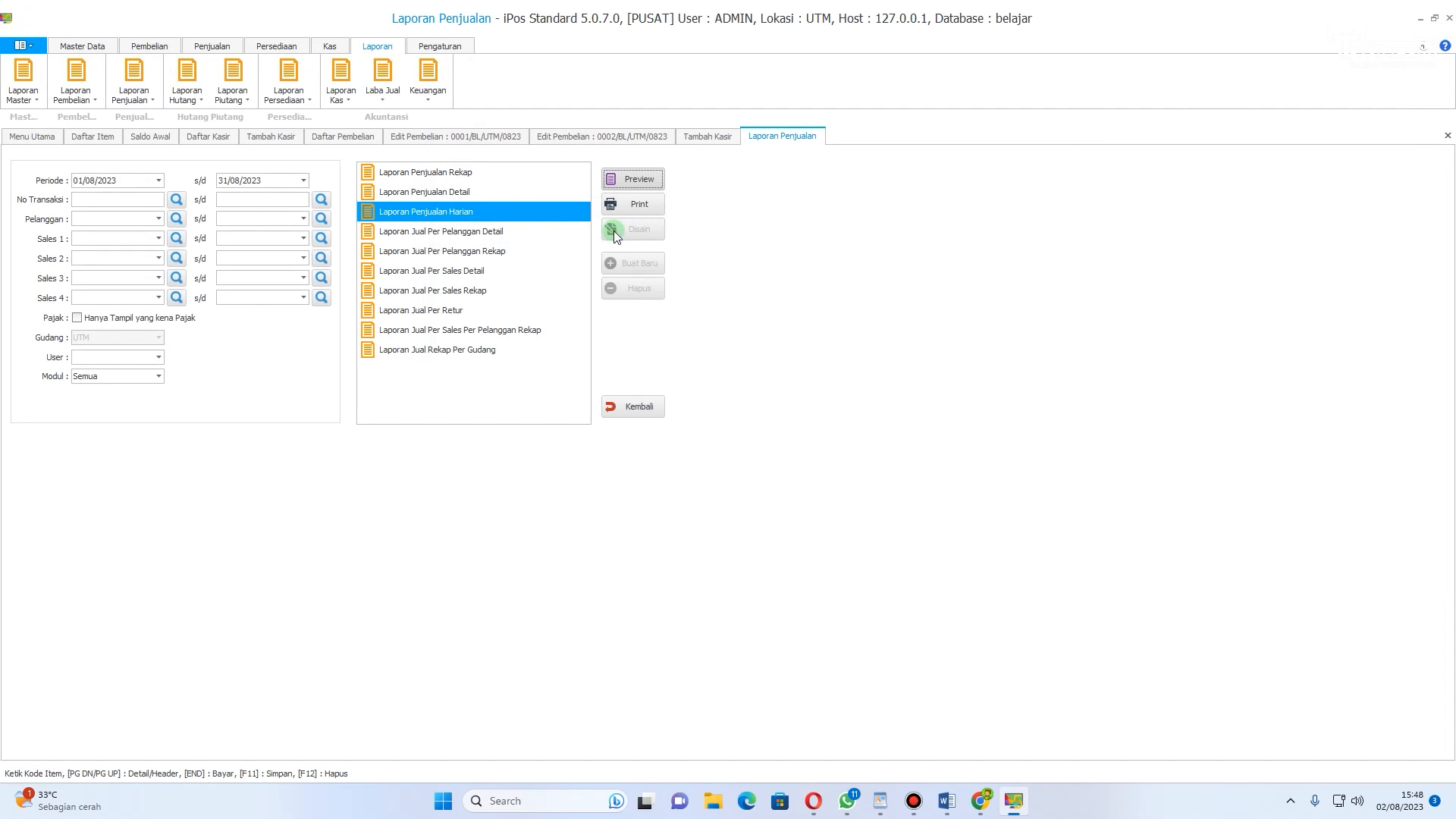
Step: Preview the Laporan Jual Per Pelanggan Detail report and close it
left_click(404, 232)
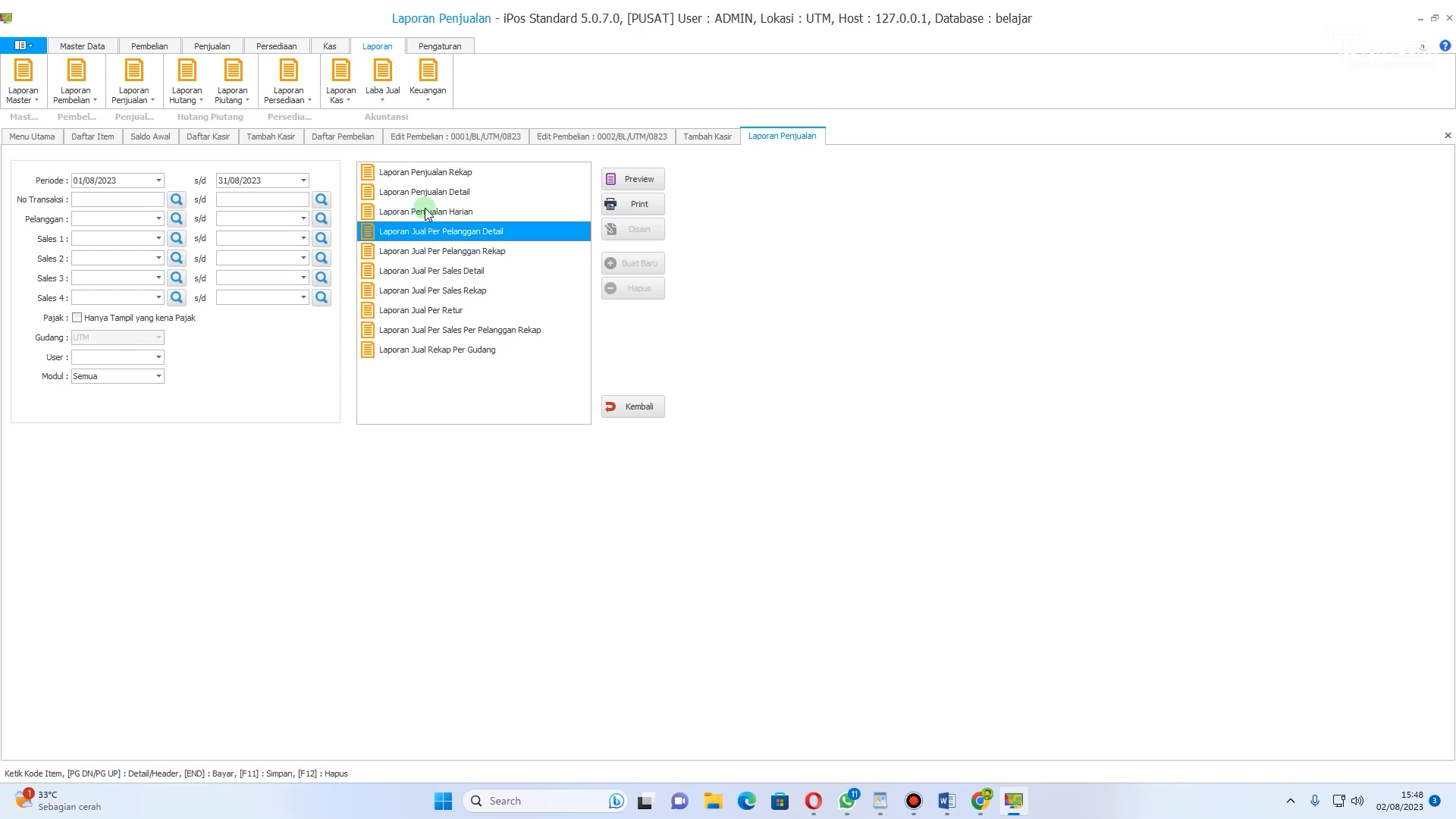
left_click(634, 179)
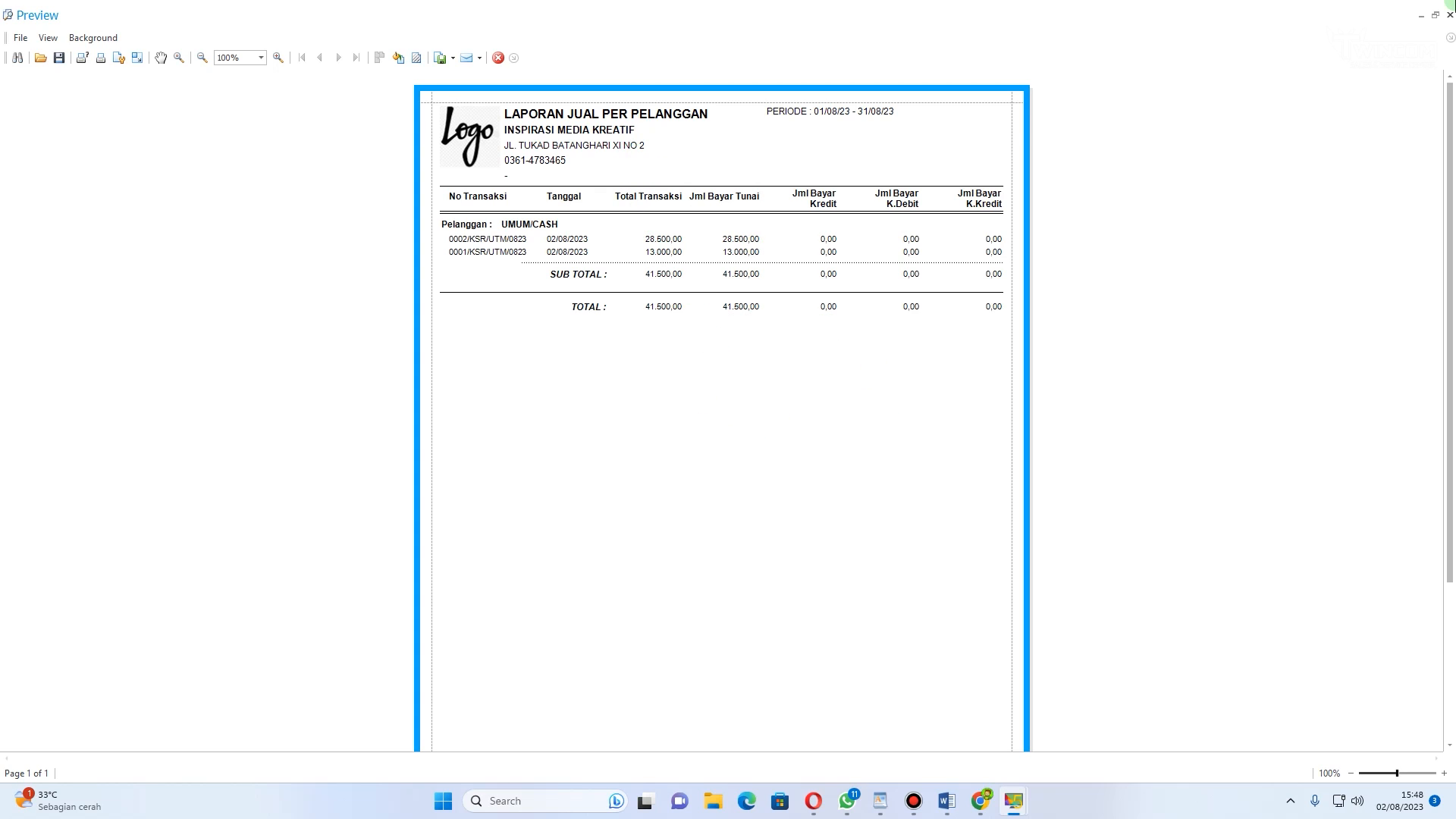
key("Escape")
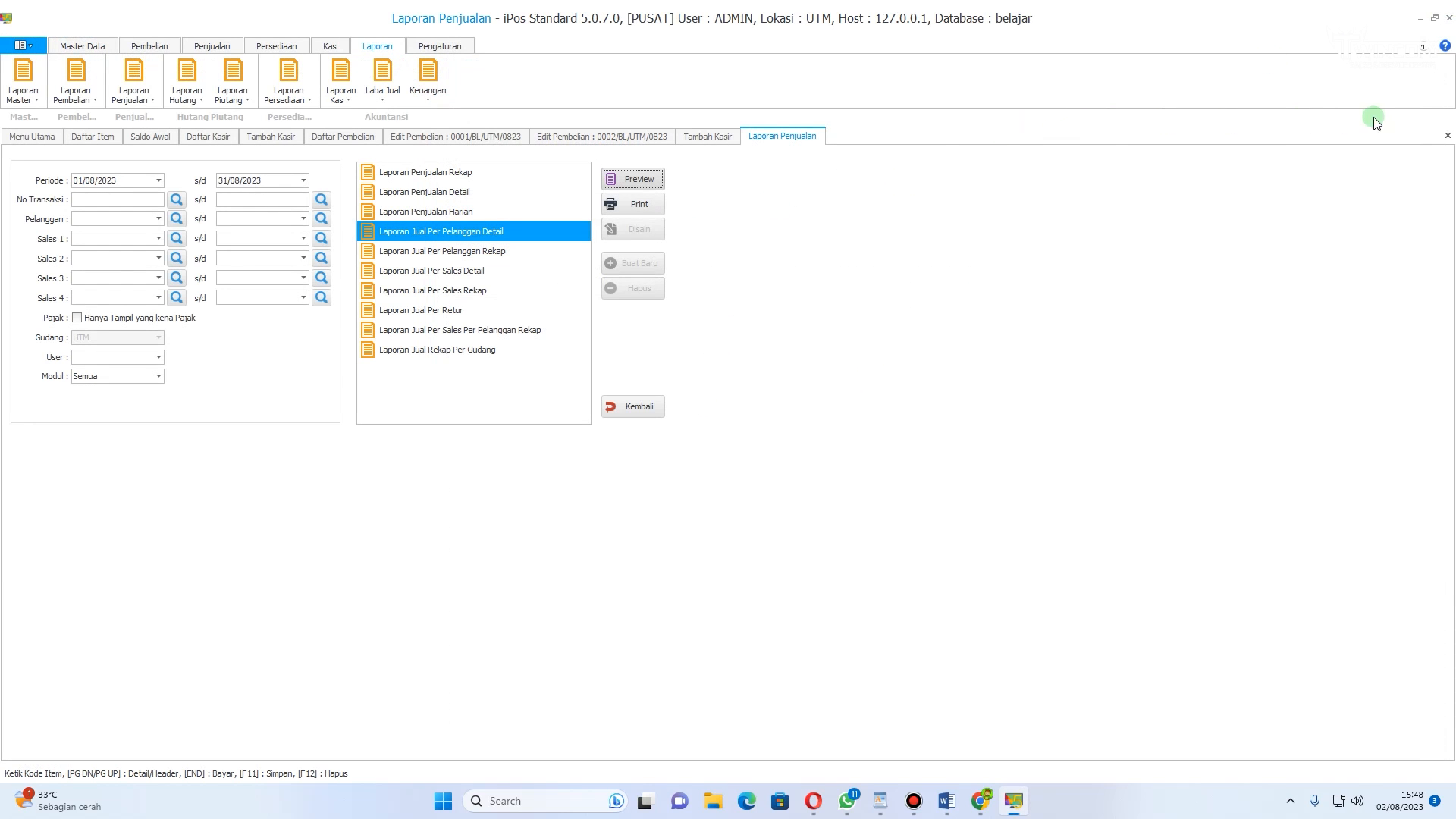
Step: Close the sales report tab, open the Laporan Pembelian report window, and preview the Laporan Pembelian Rekap report before closing it
left_click(1447, 135)
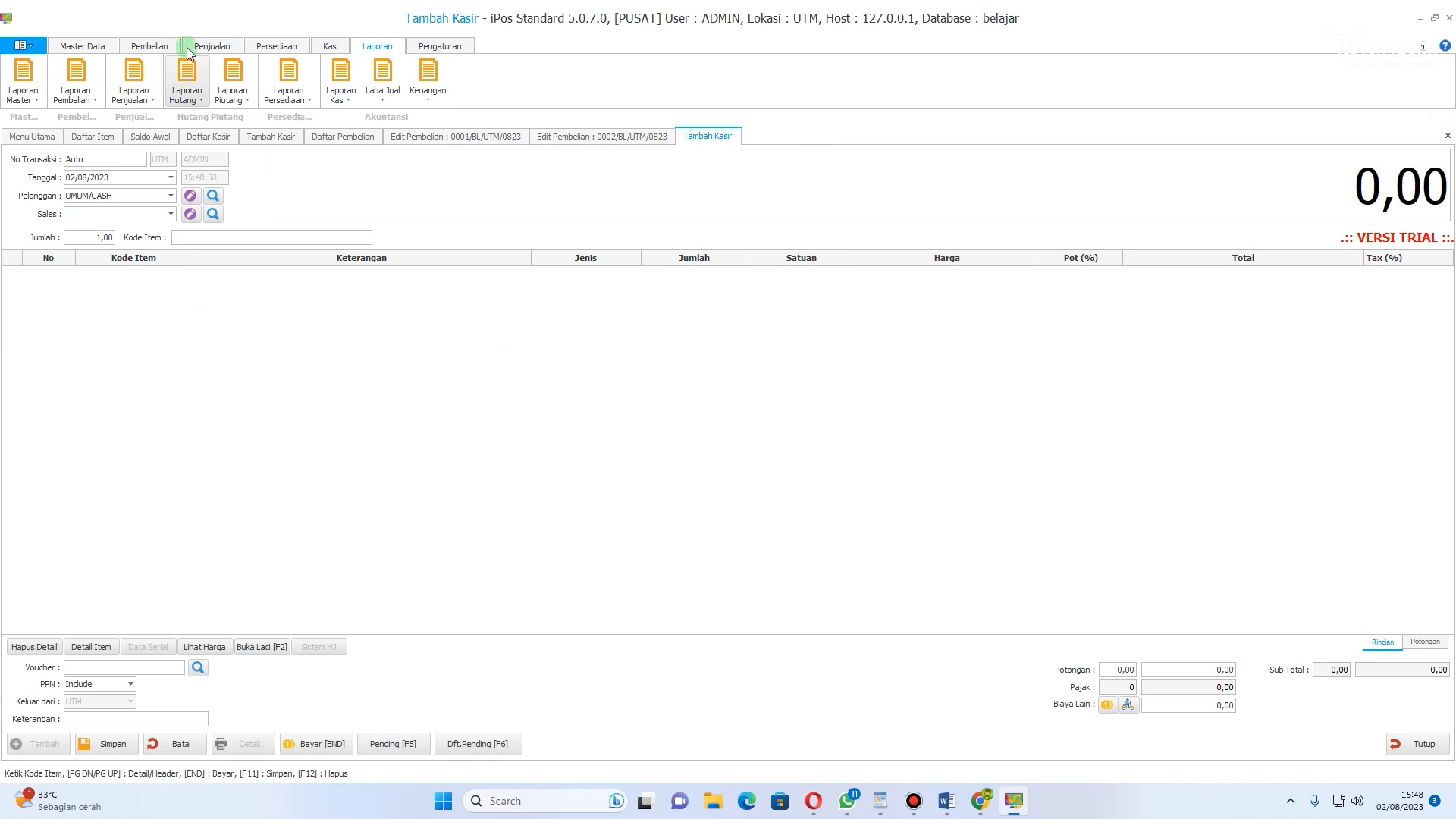
left_click(84, 85)
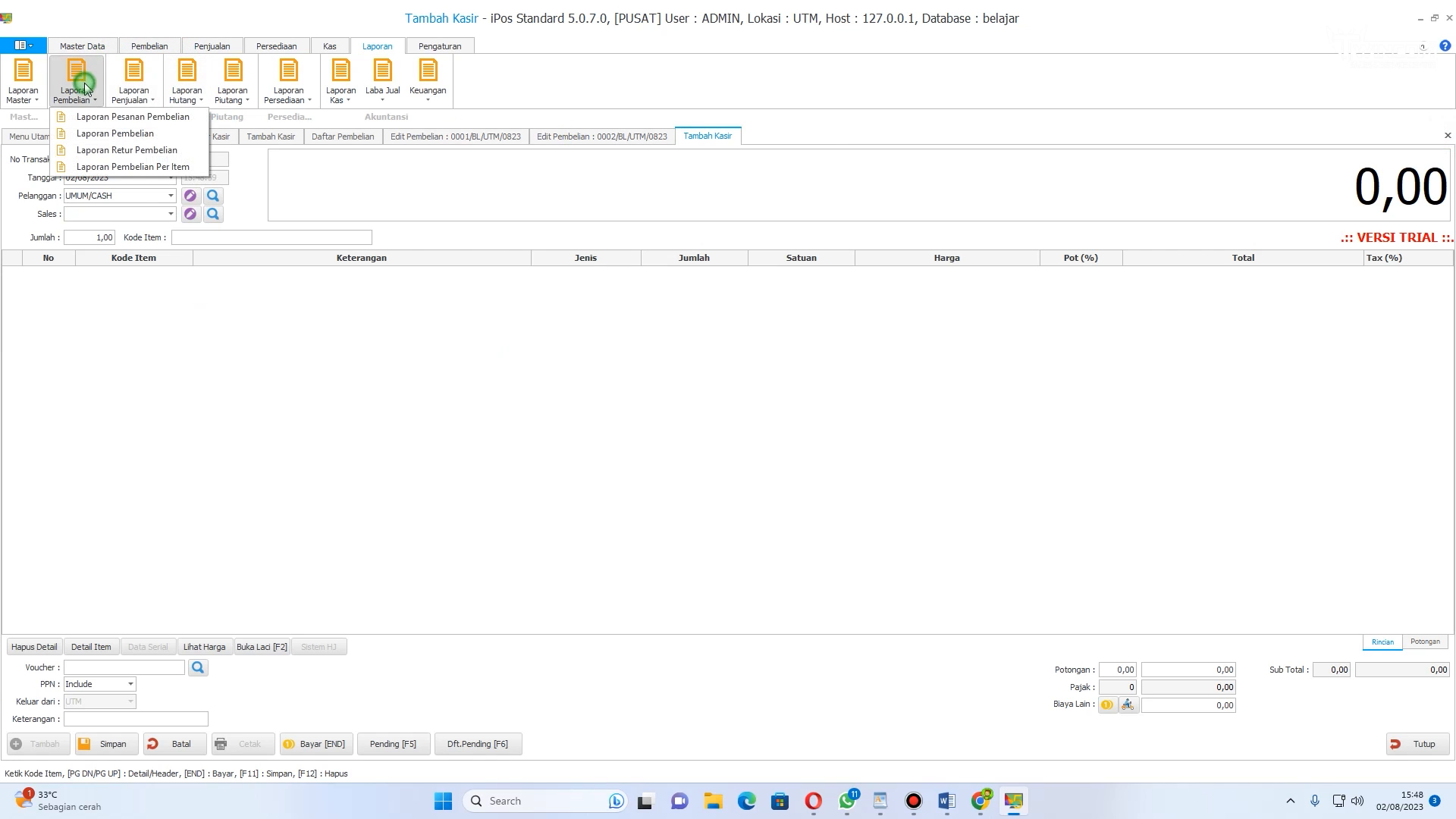
left_click(101, 141)
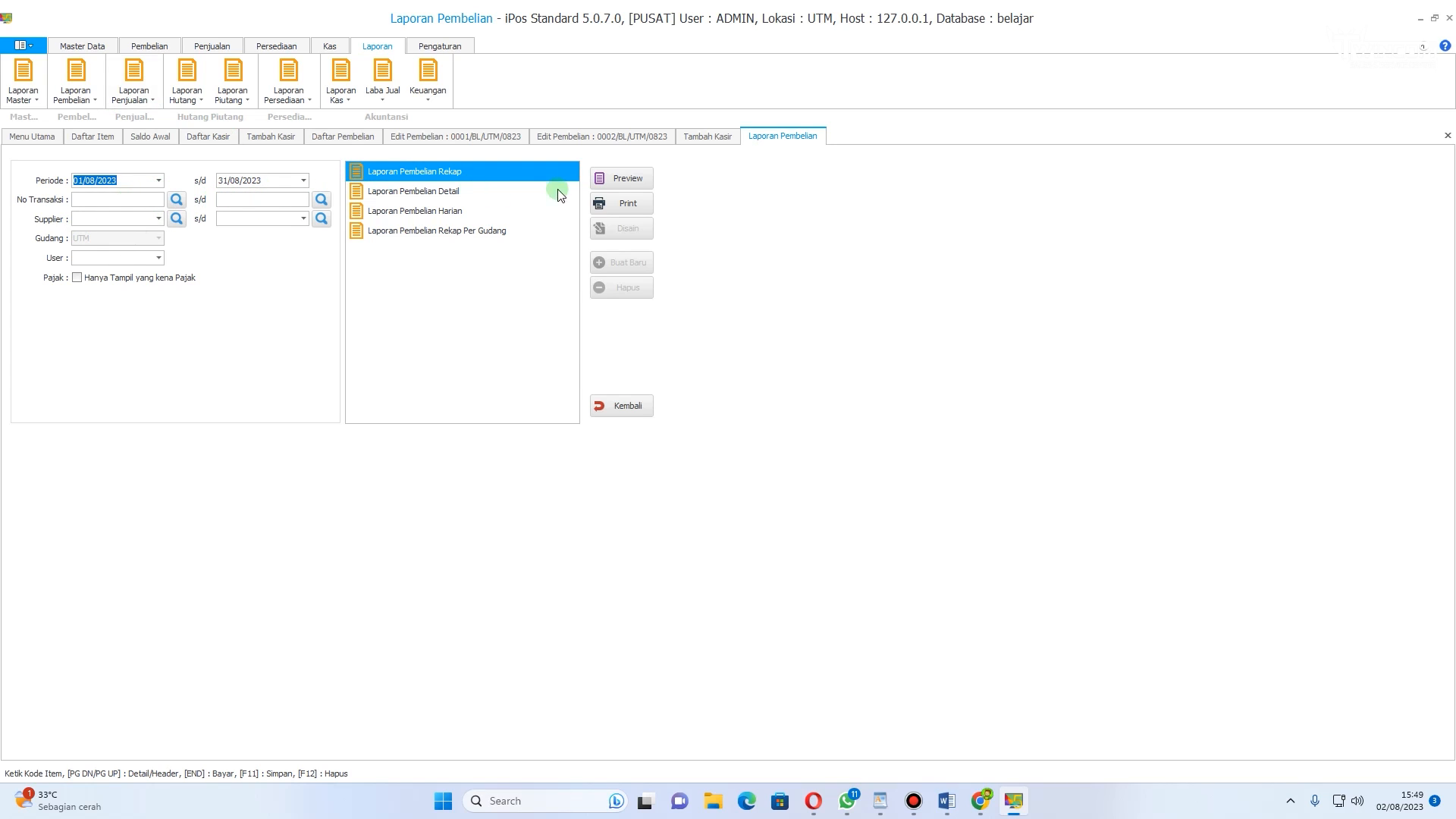
left_click(620, 179)
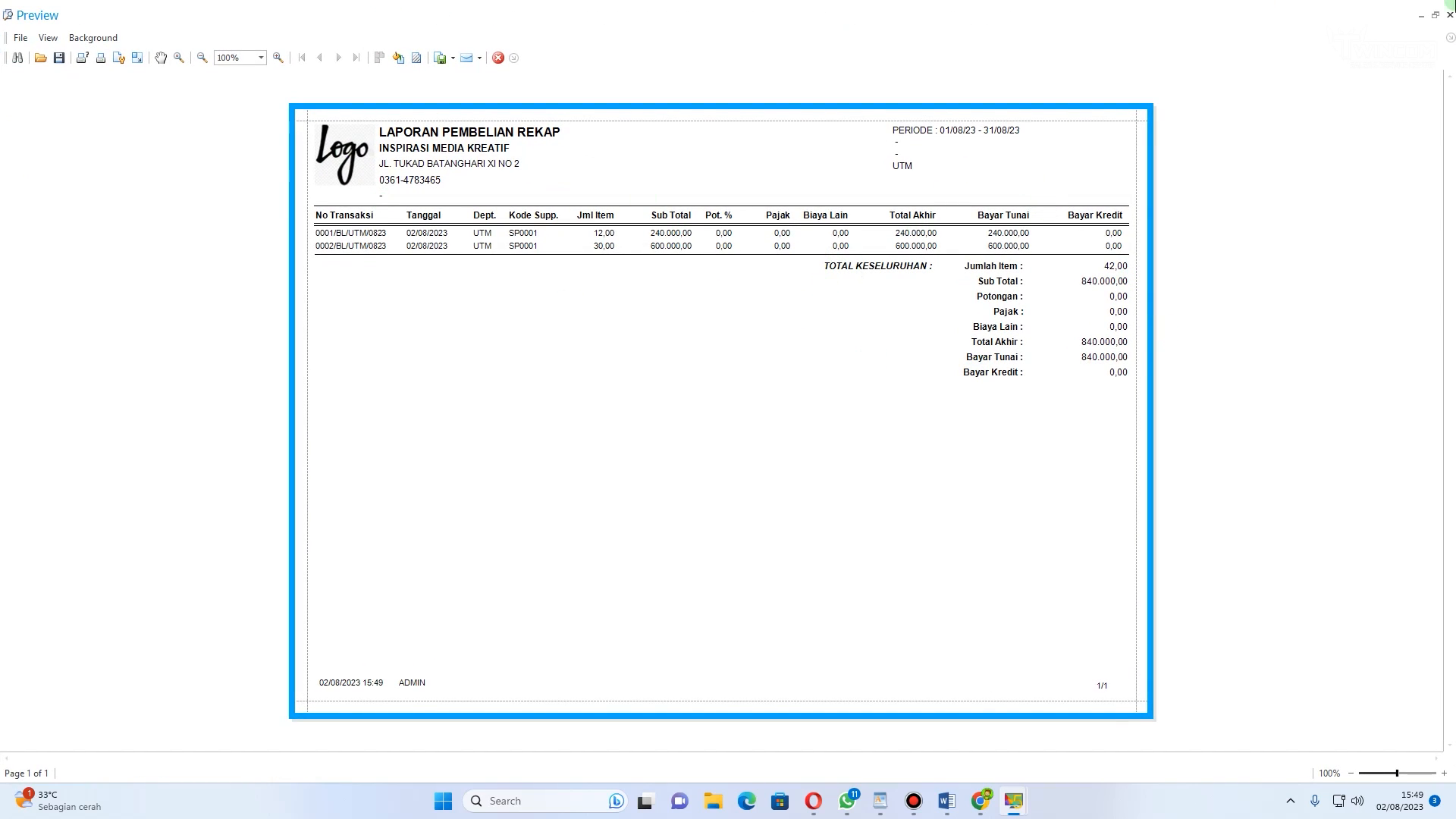
left_click(498, 58)
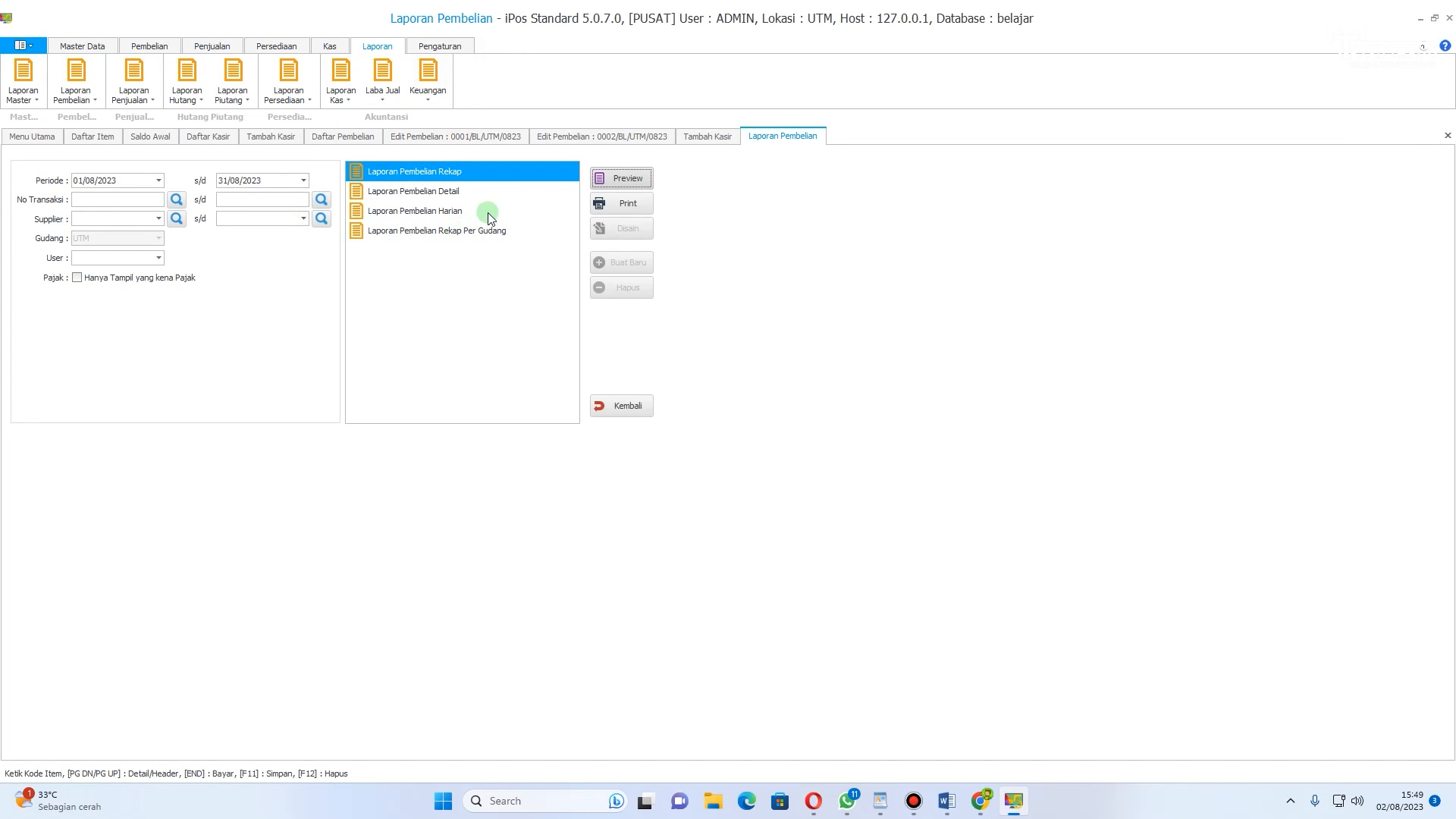
Step: Preview the Laporan Pembelian Detail report and close the preview
left_click(479, 191)
left_click(621, 179)
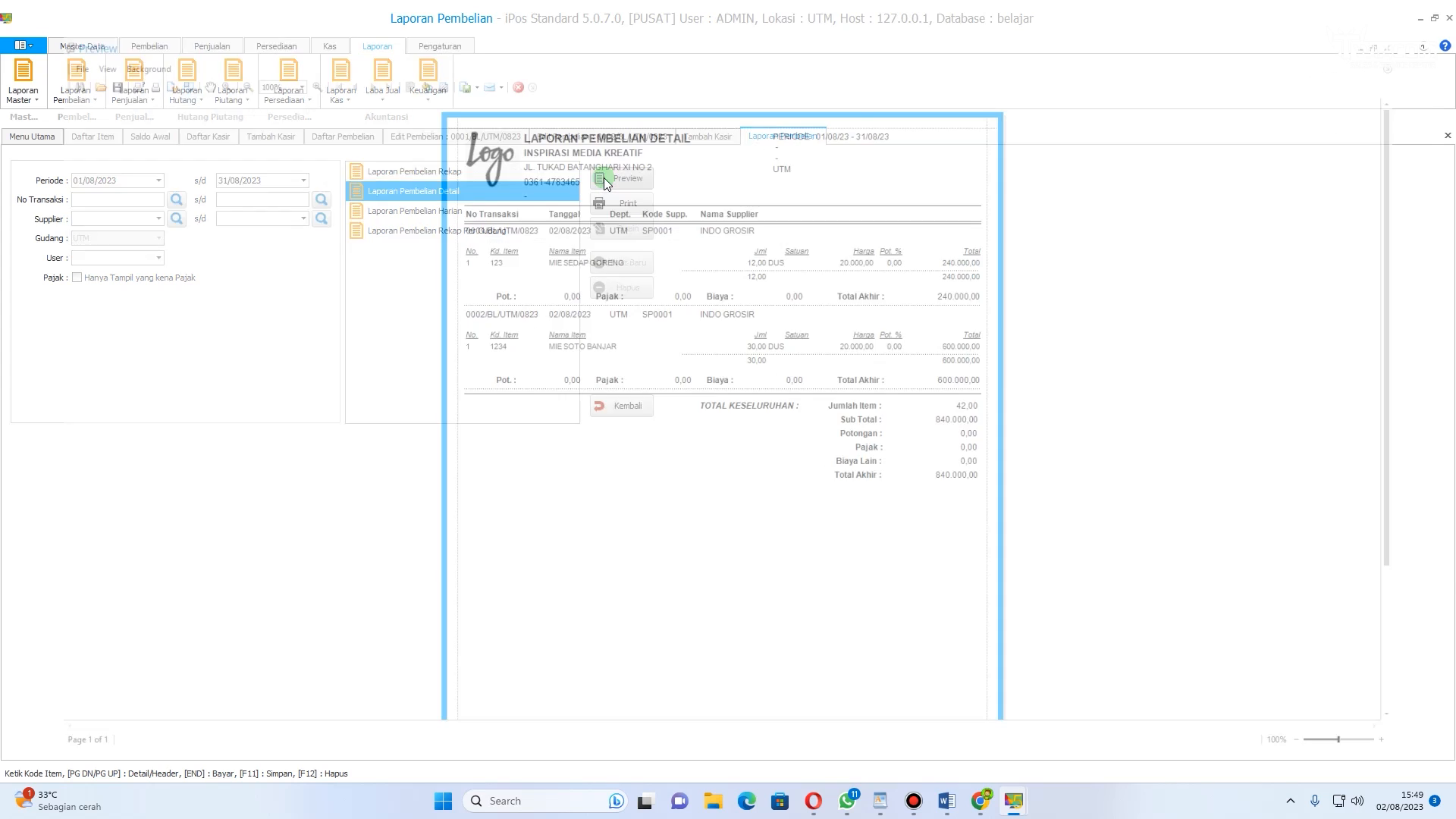
left_click(495, 58)
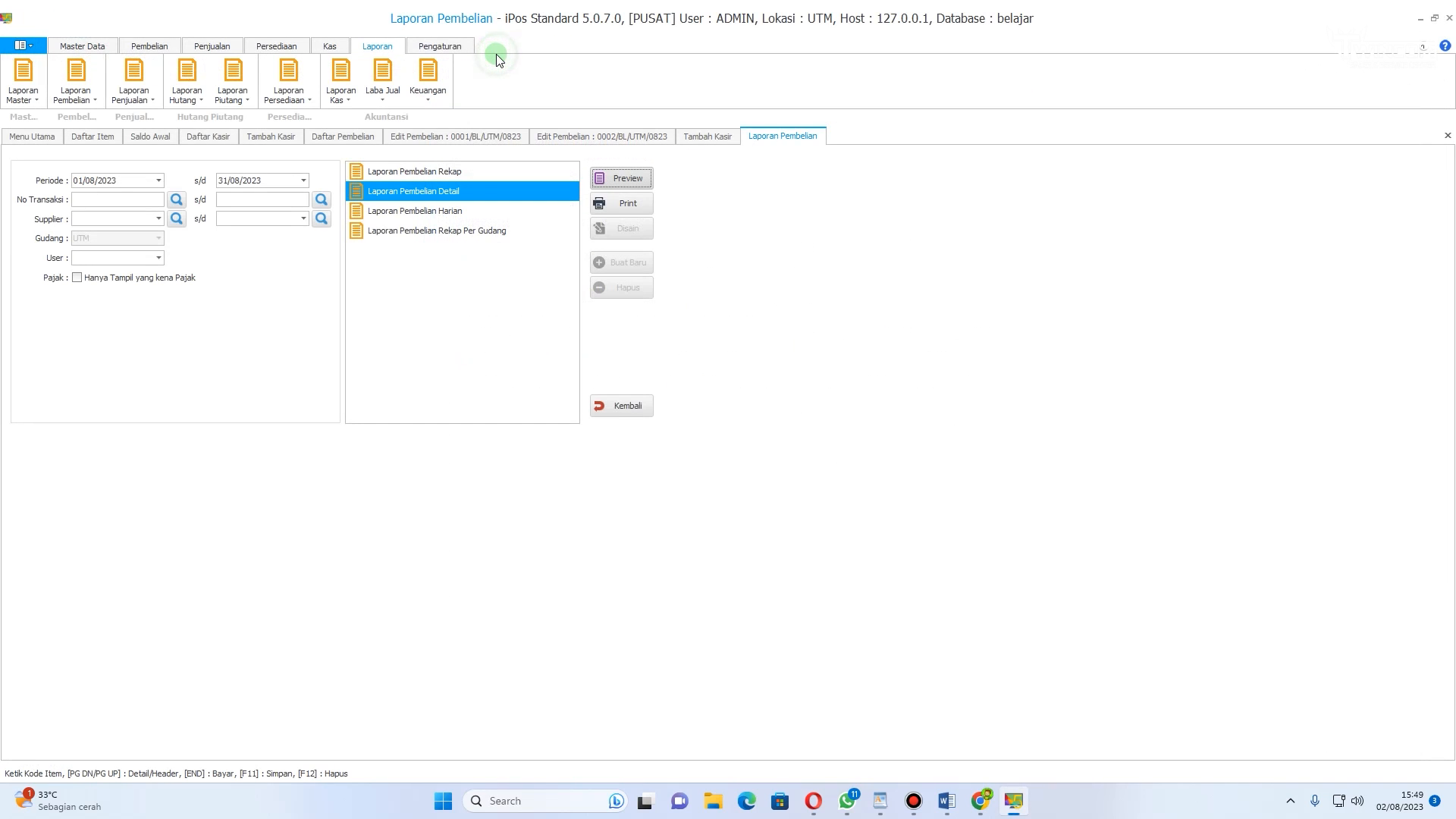
Step: Preview the Laporan Pembelian Harian report and close the preview
left_click(418, 216)
left_click(622, 180)
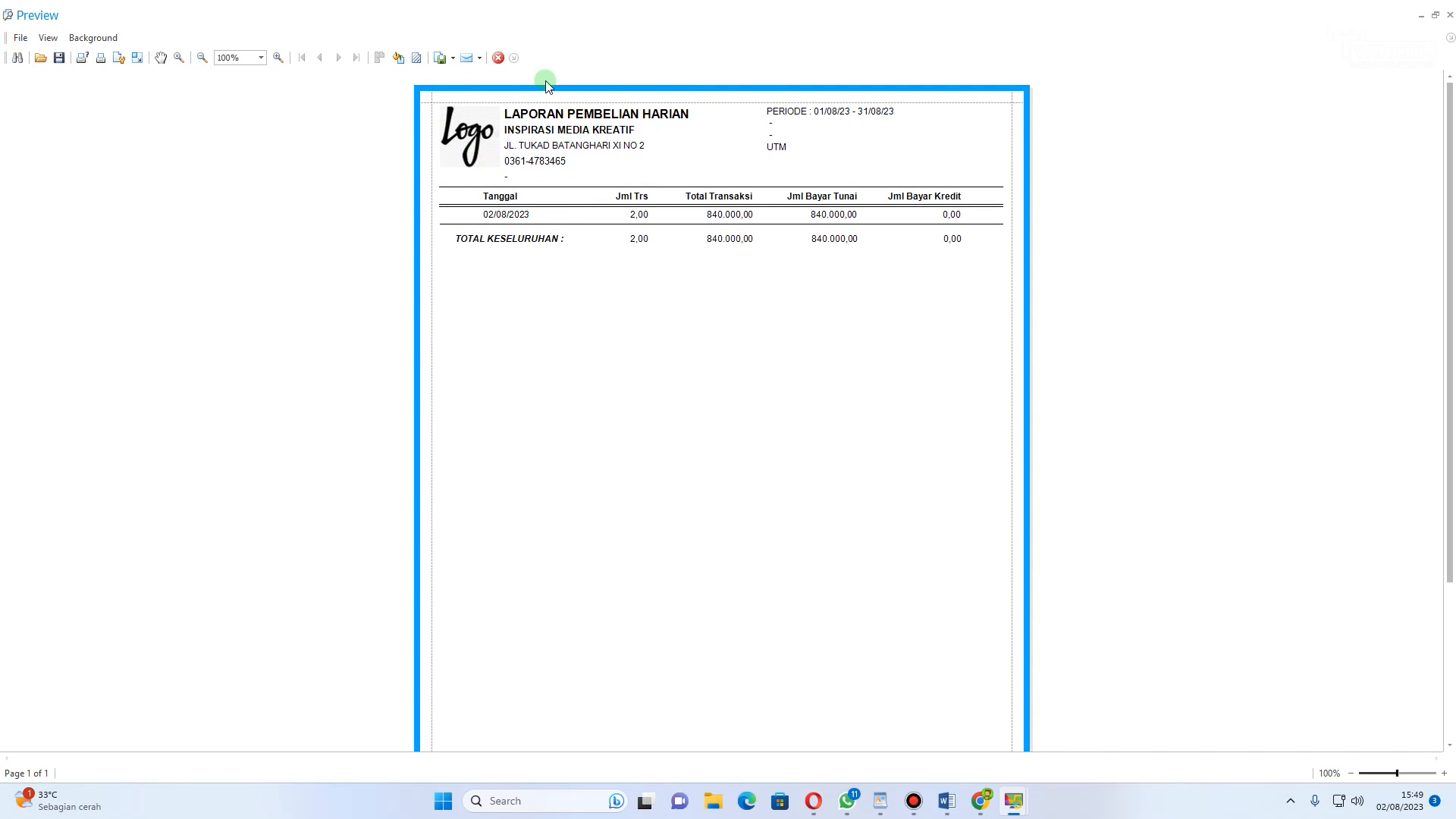
left_click(498, 58)
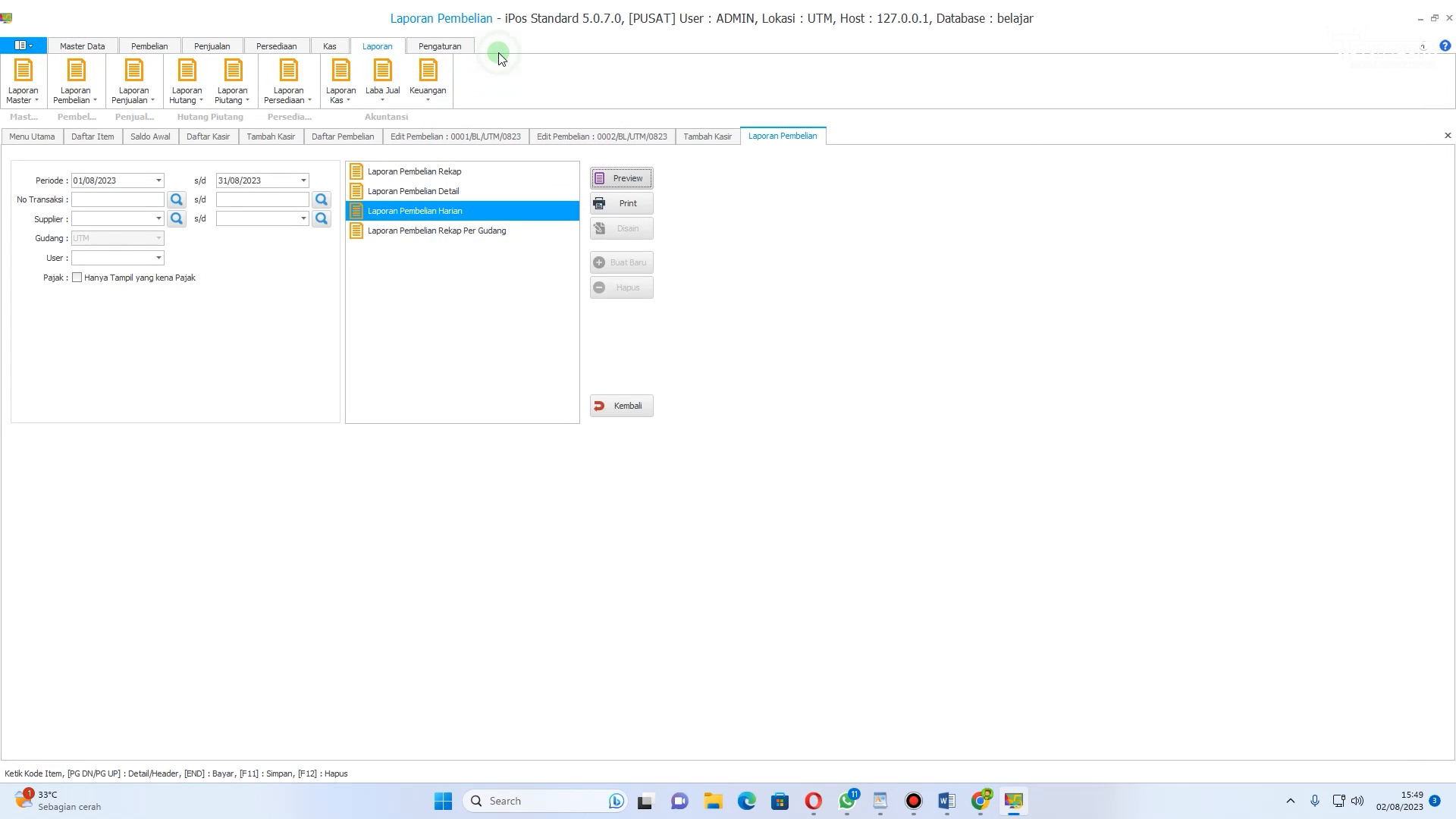
Step: Open the company data dialog and its logo file browser, then close both without changes
left_click(443, 50)
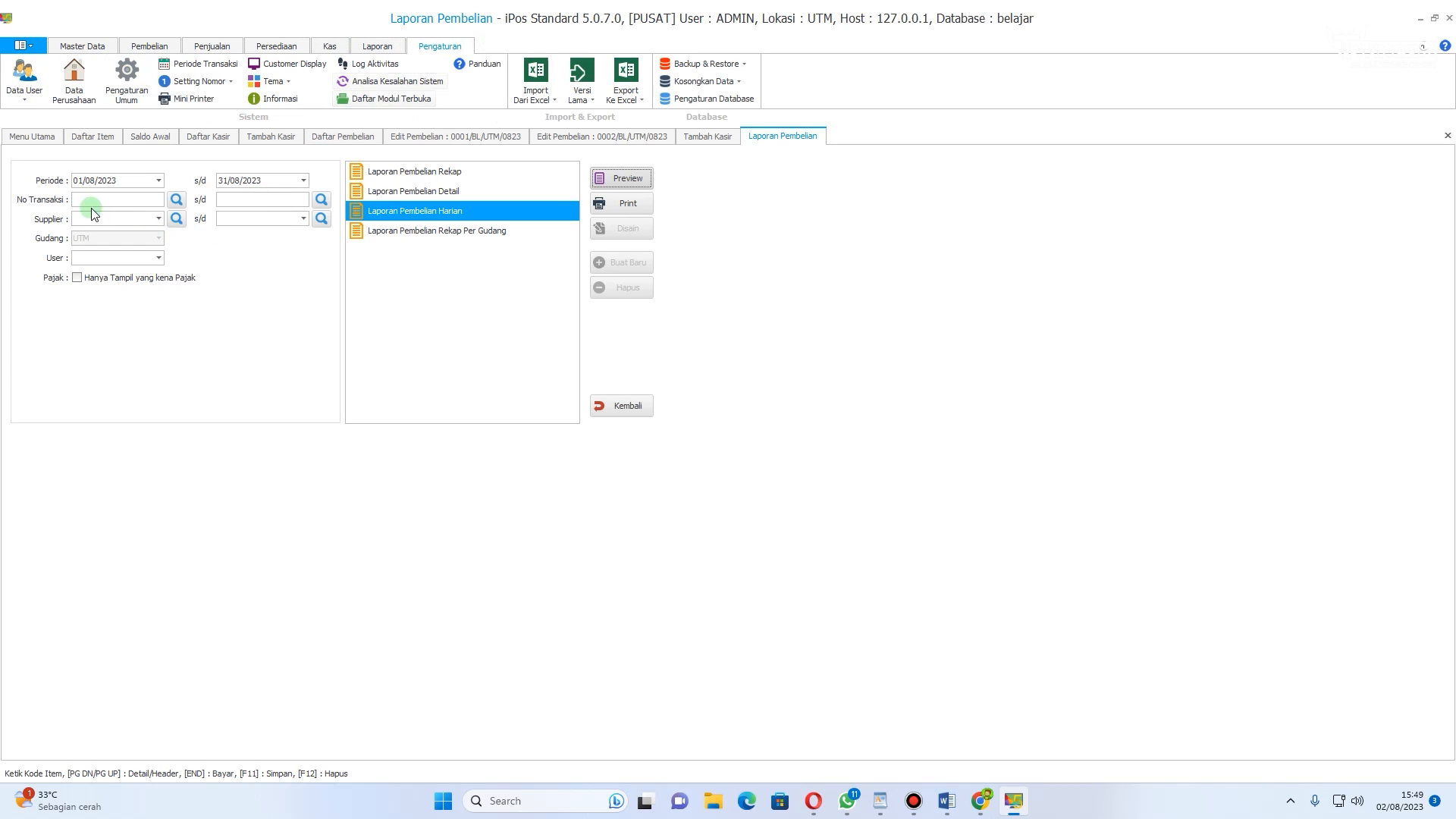
left_click(83, 79)
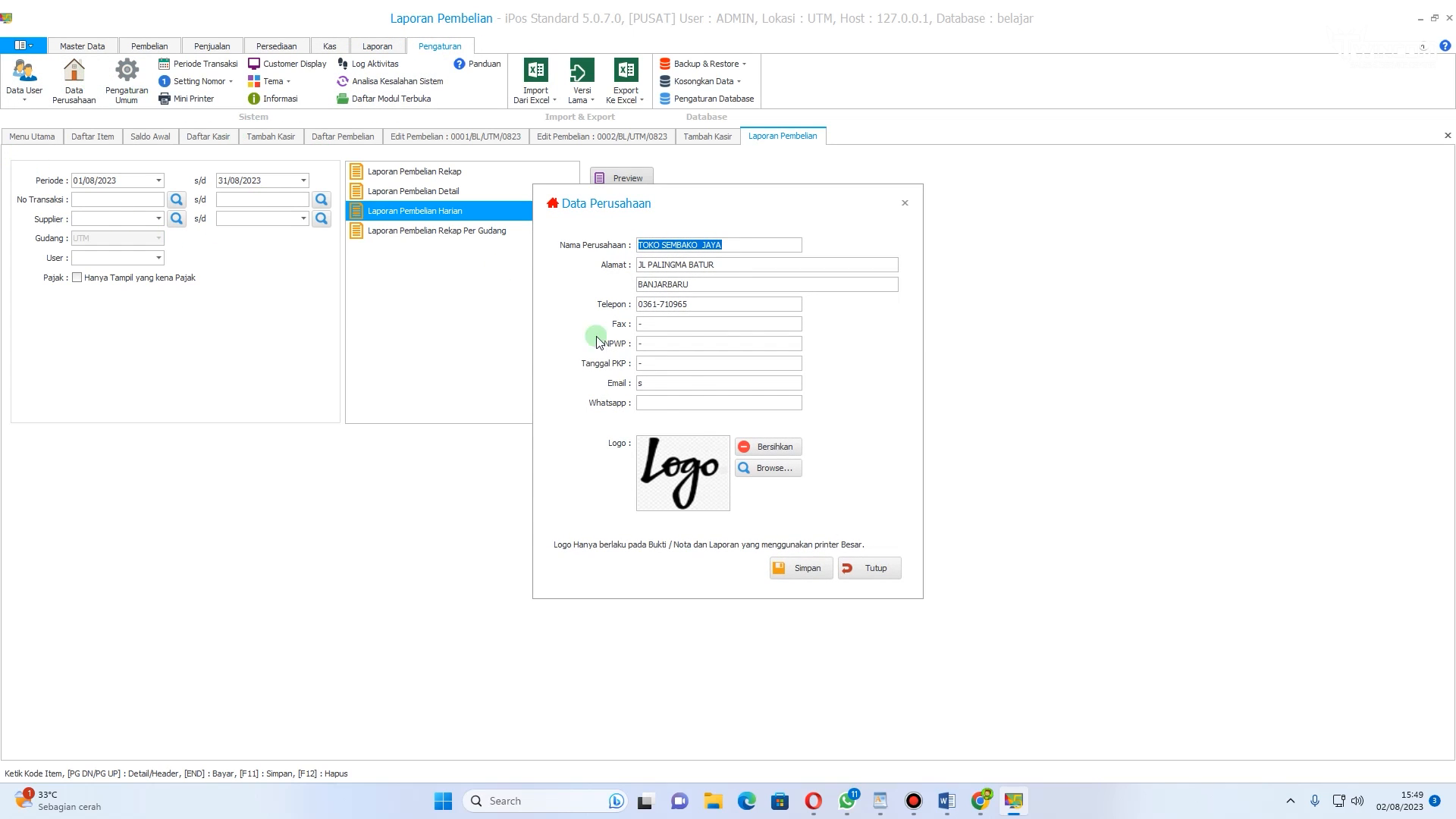
left_click(750, 468)
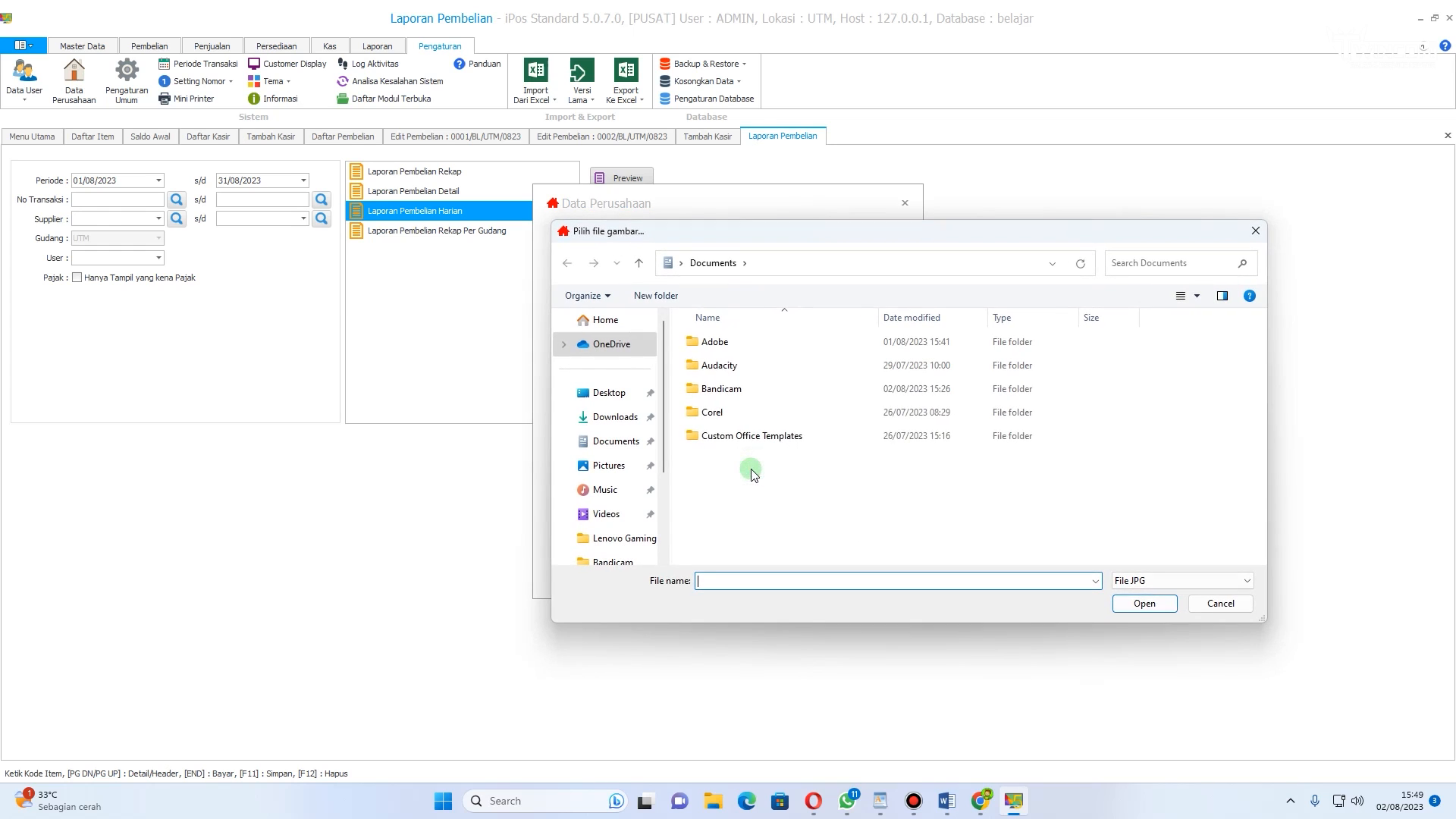
left_click(1256, 233)
left_click(761, 469)
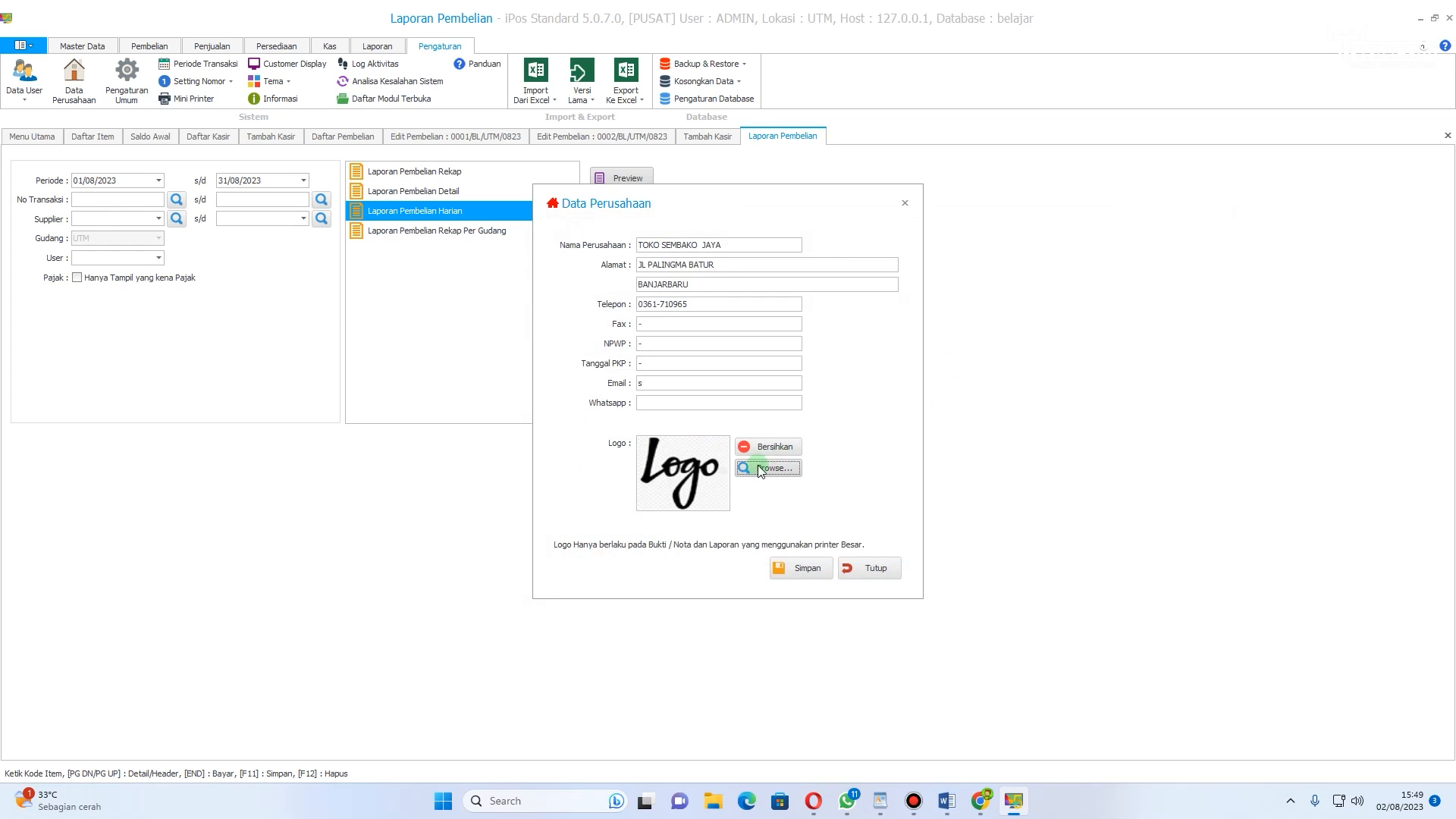
left_click(903, 202)
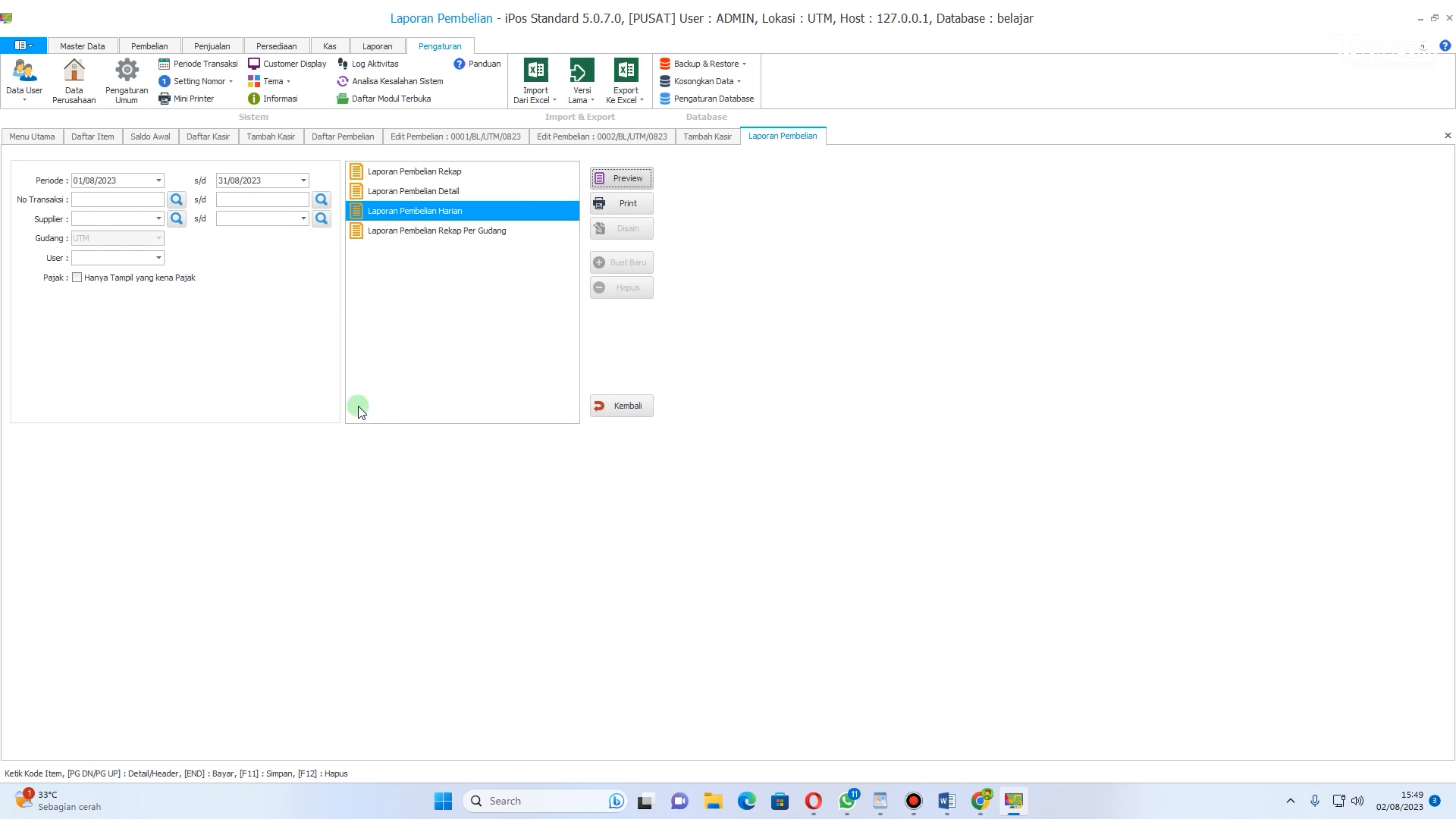
Step: Open the Mini Printer settings and switch the printer mode to PRINTER POS
left_click(360, 47)
left_click(462, 47)
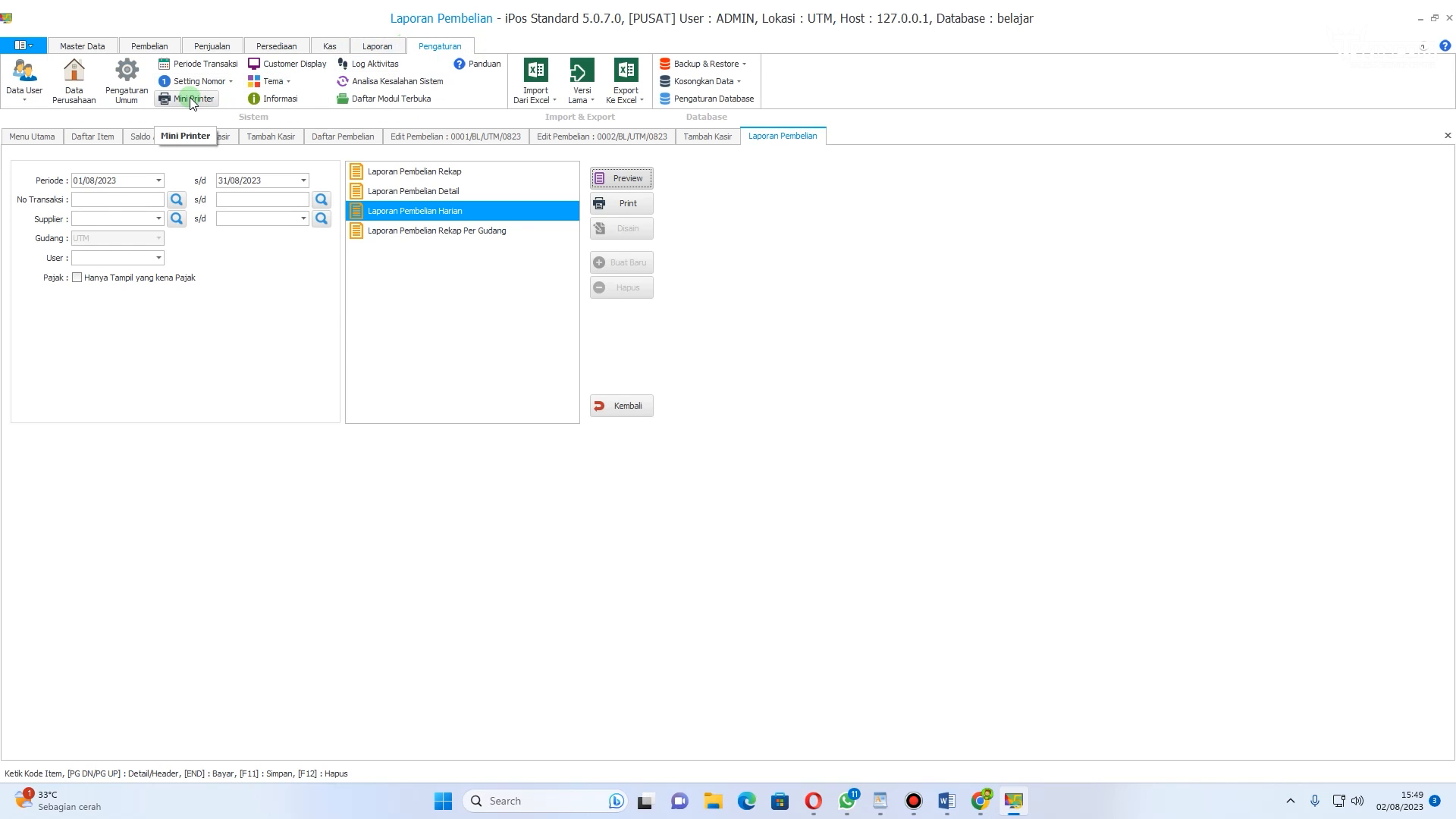
left_click(211, 109)
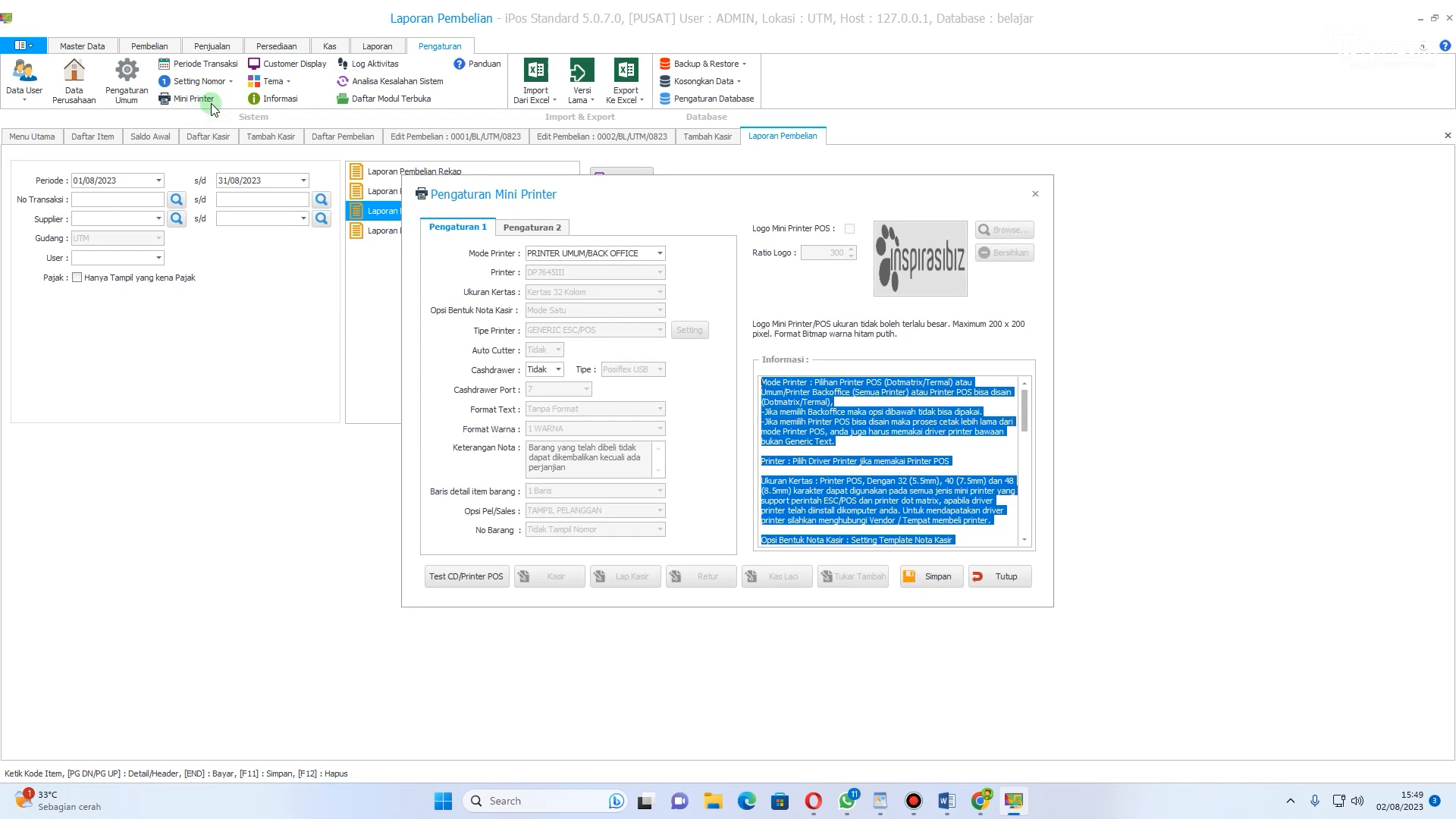
left_click(659, 254)
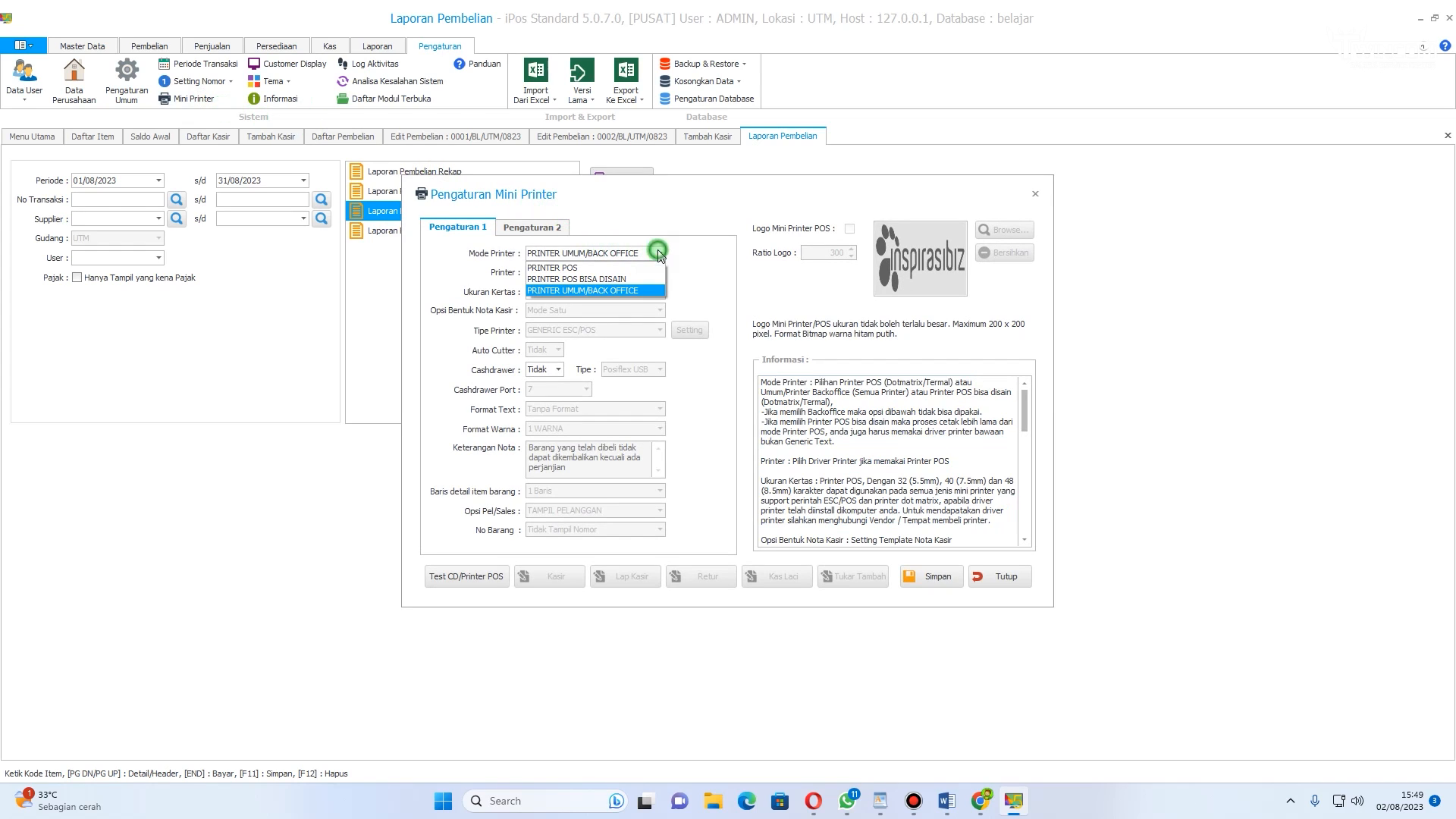
left_click(641, 268)
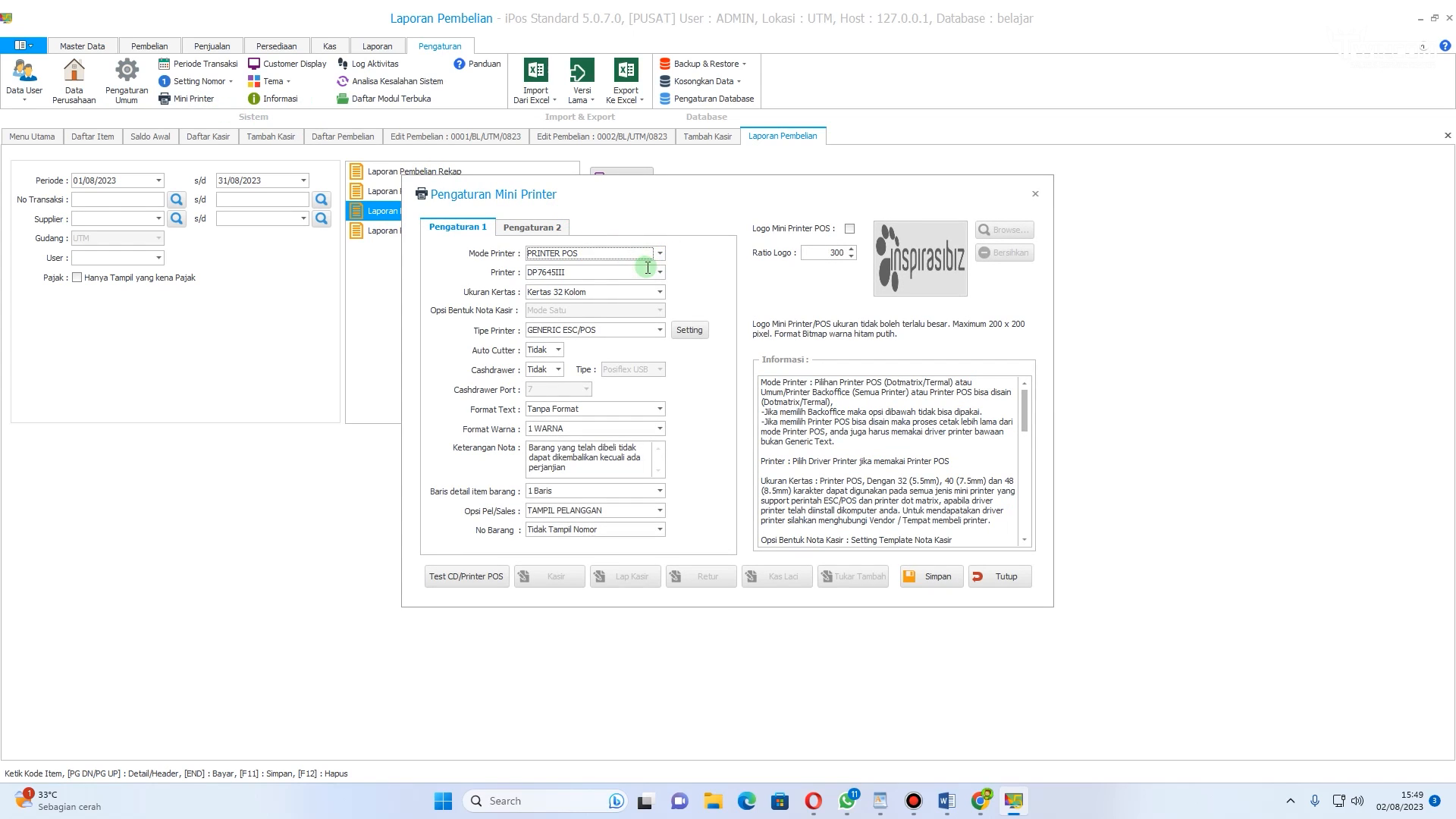
left_click(659, 273)
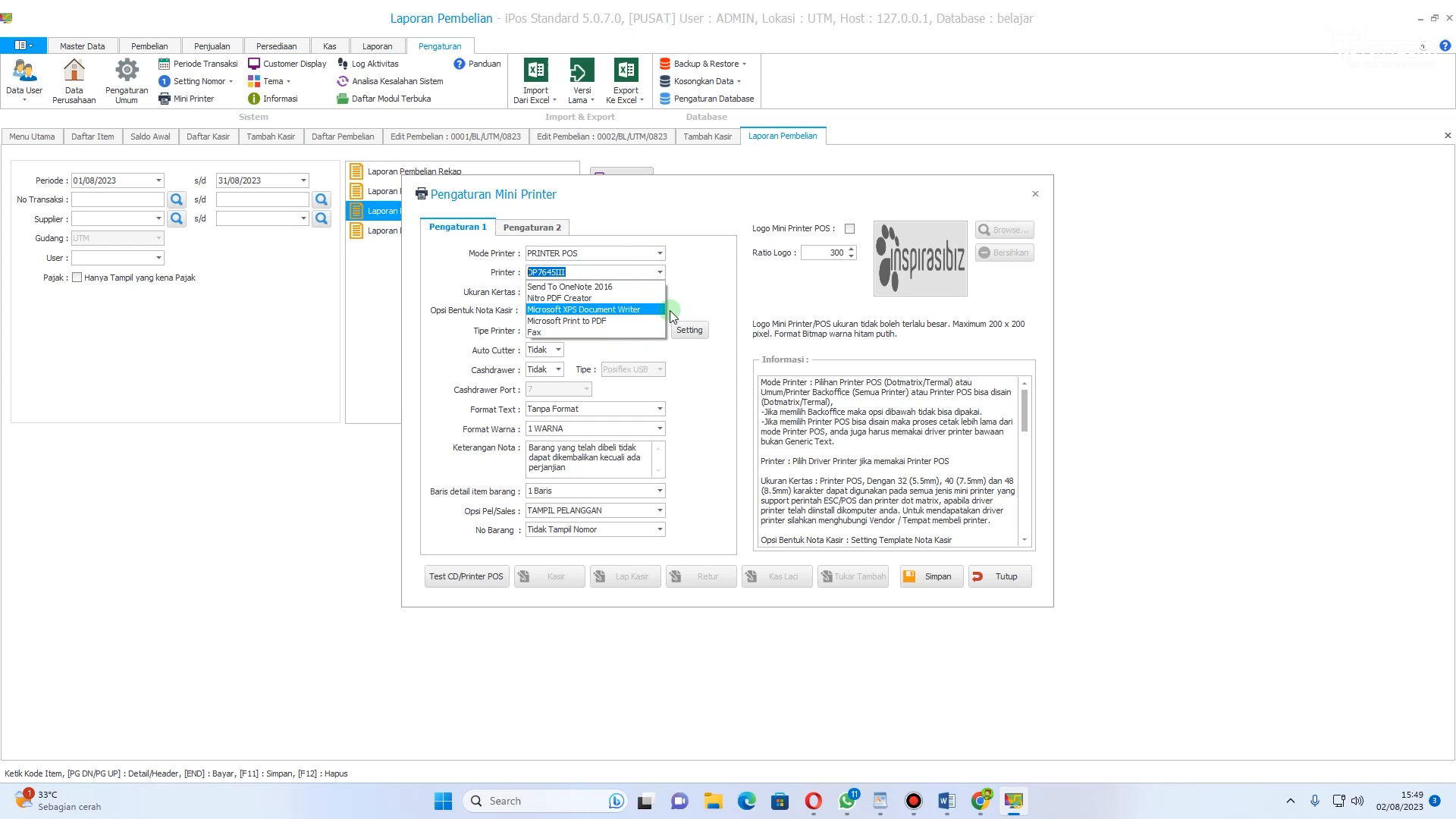
left_click(699, 306)
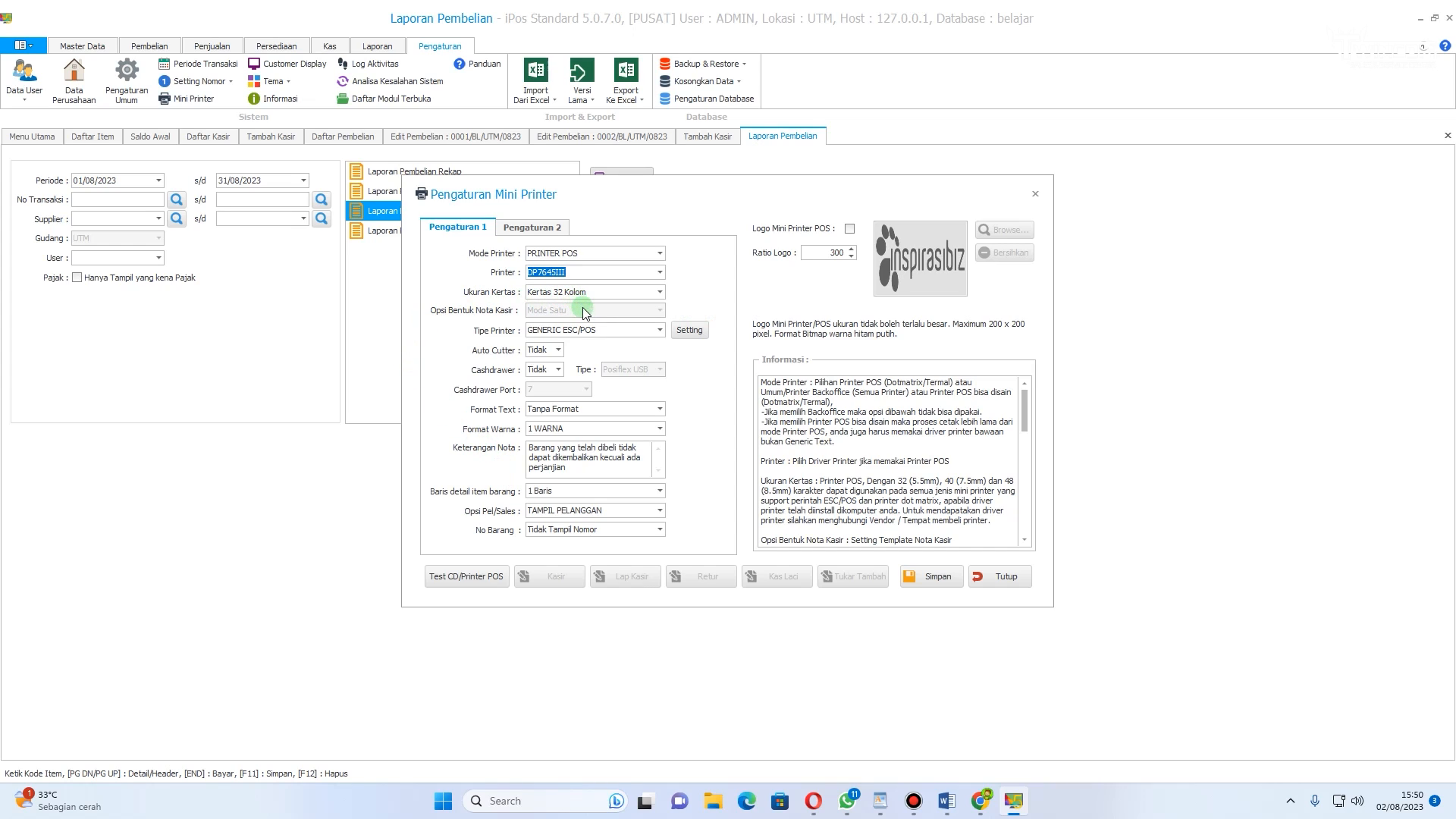
Step: Set Auto Cutter and Cashdrawer to Ya, then save and close the Mini Printer settings
left_click(557, 350)
left_click(561, 370)
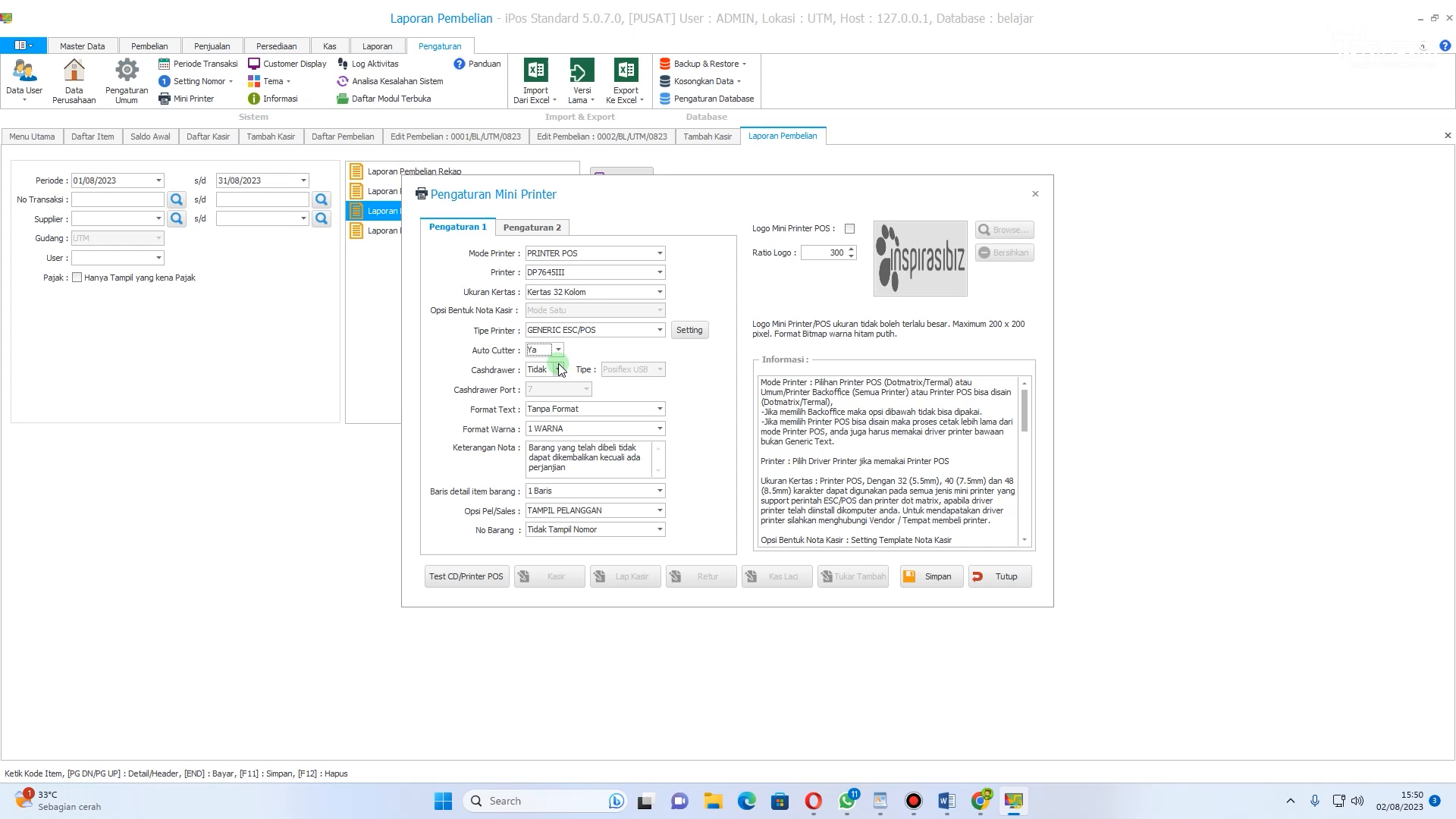
left_click(559, 370)
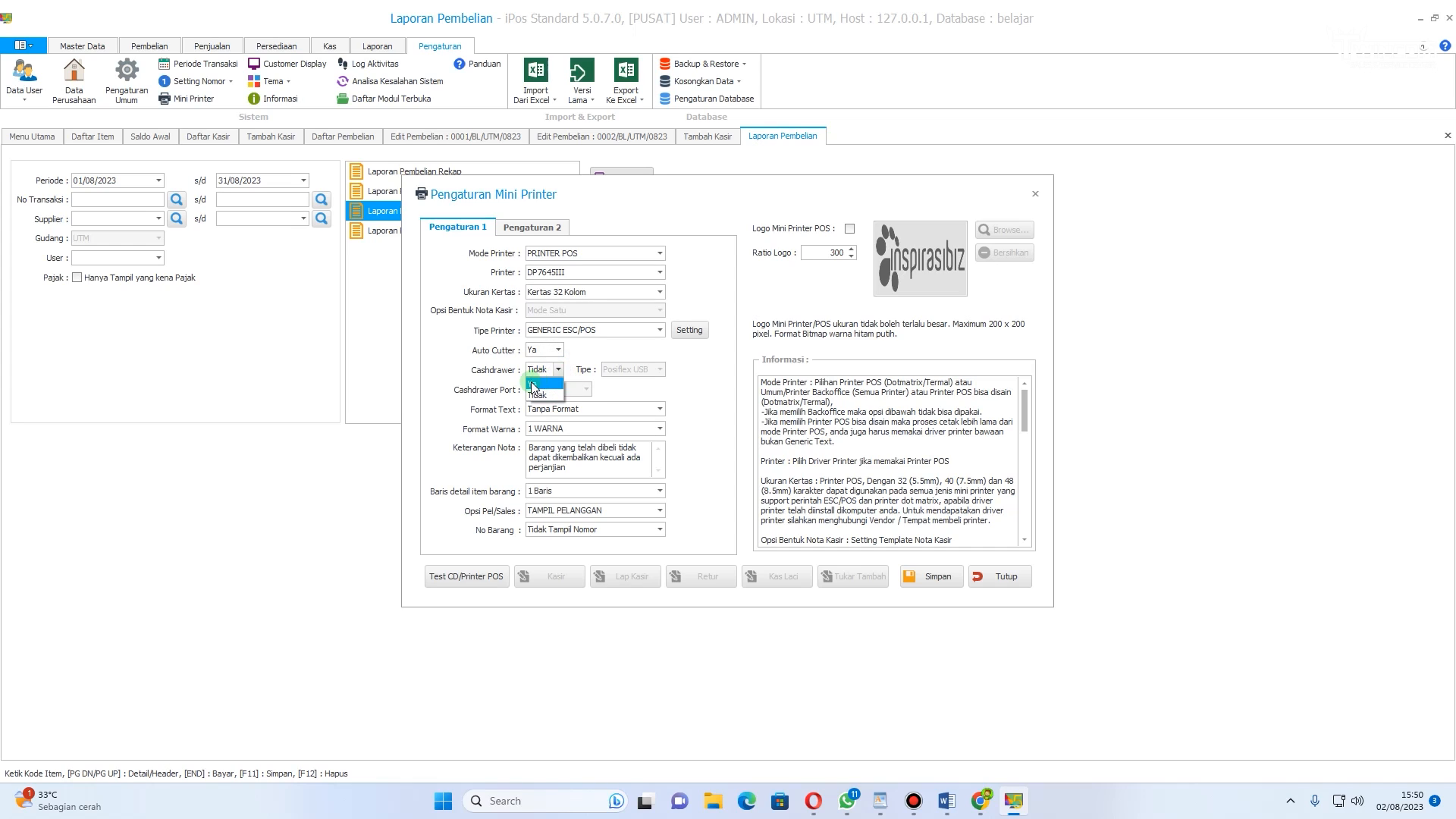
left_click(531, 385)
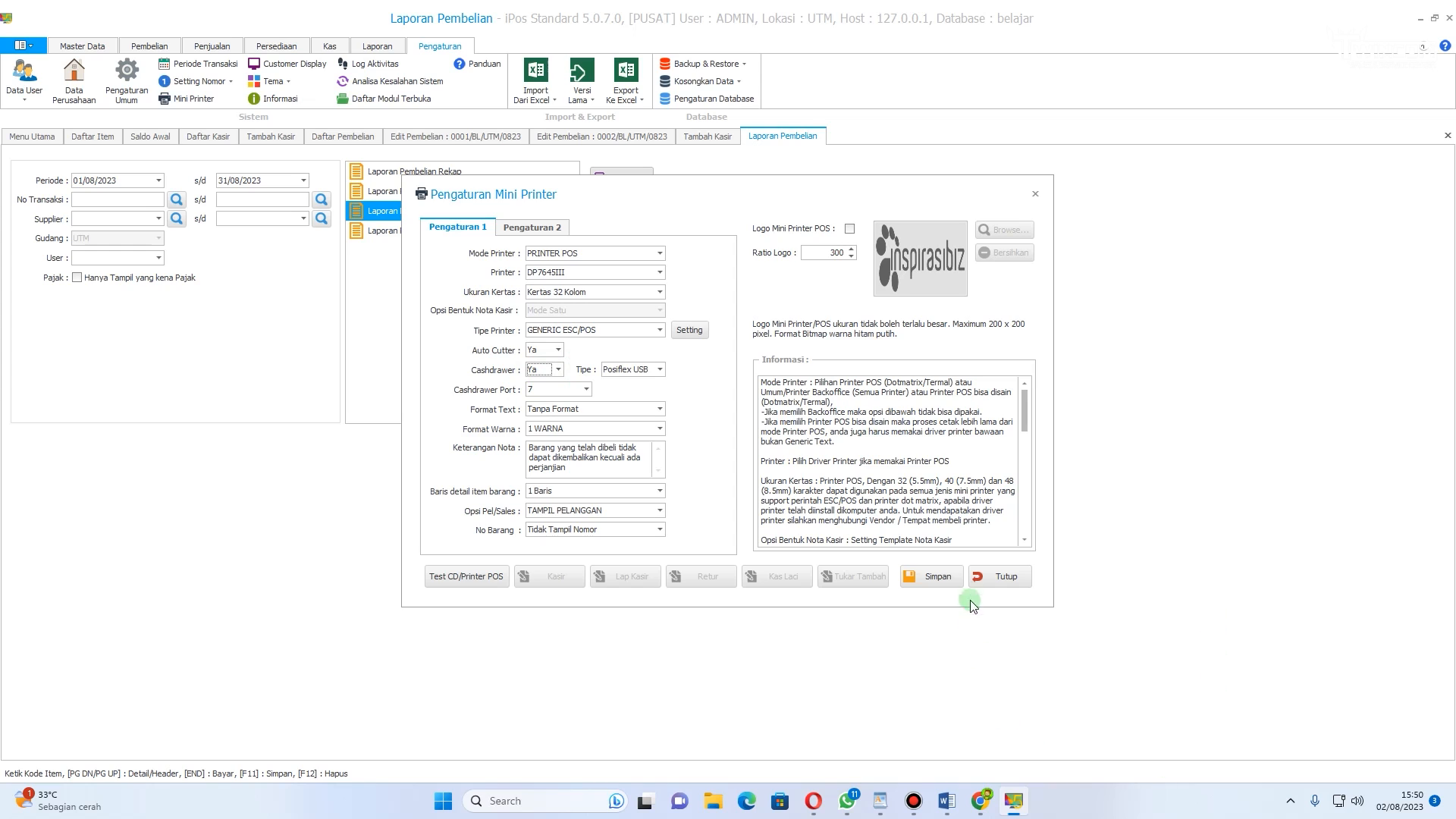
left_click(952, 579)
left_click(775, 450)
left_click(1010, 580)
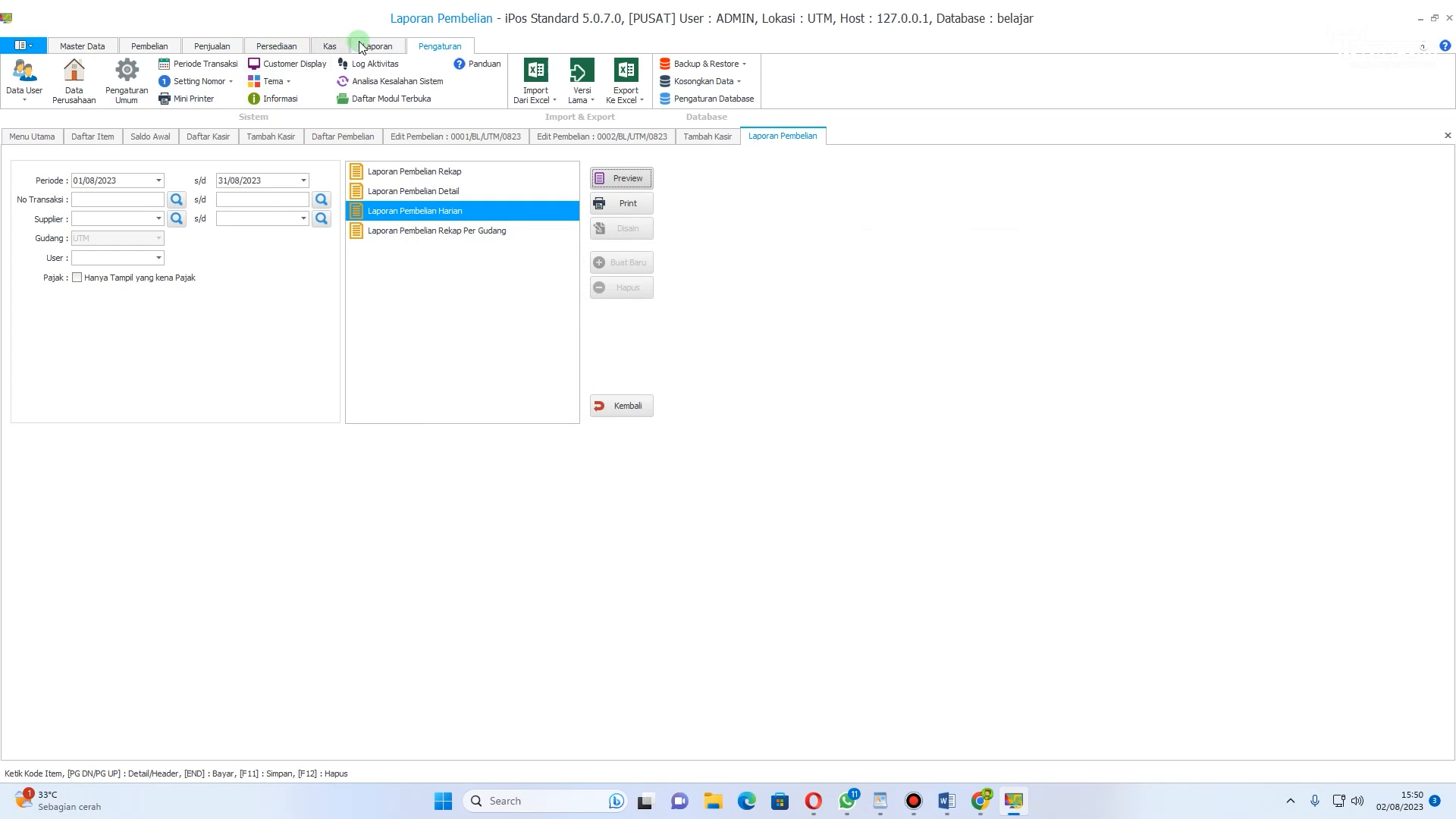
left_click(361, 44)
left_click(339, 50)
left_click(372, 50)
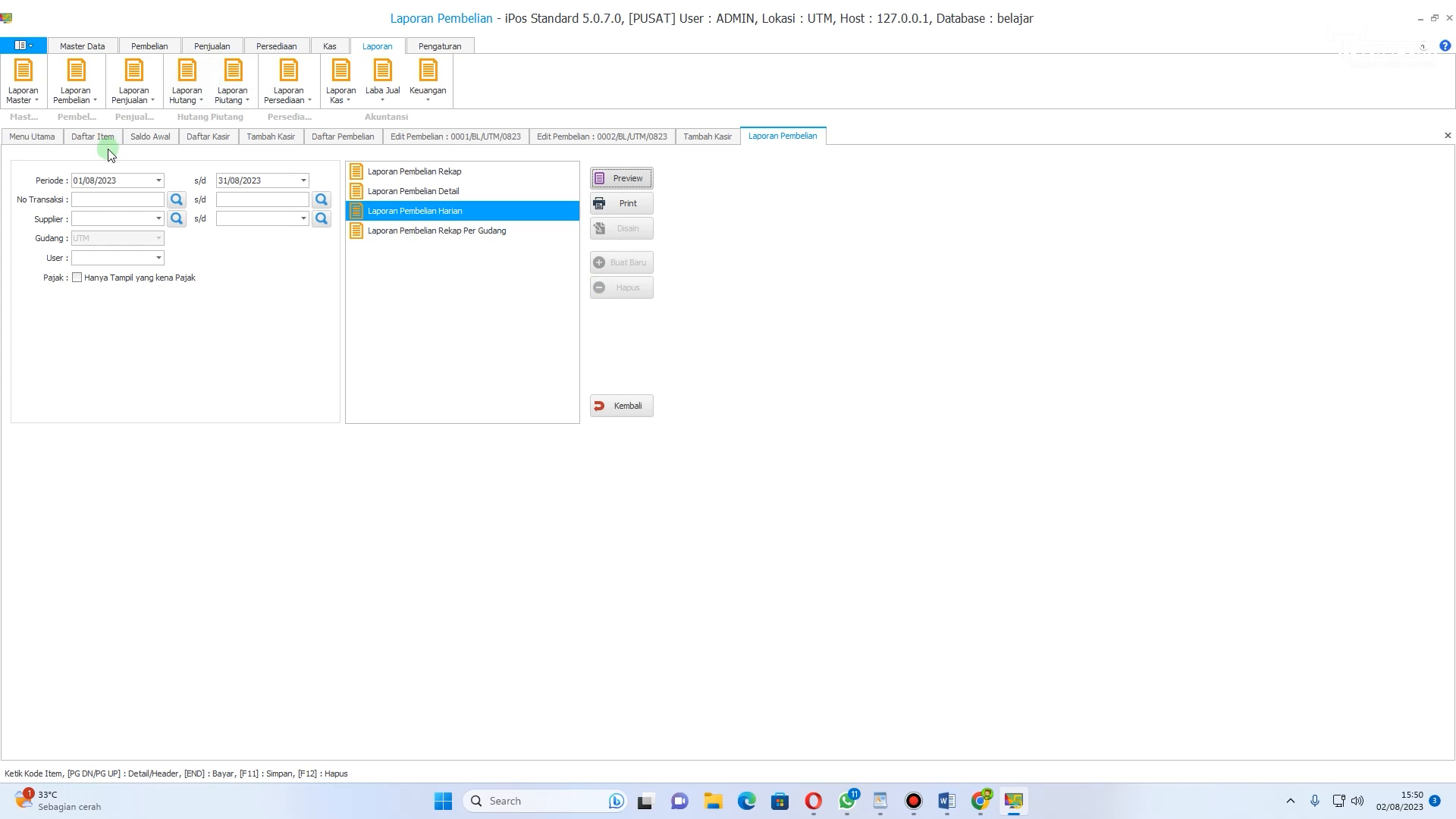
Step: Preview the Laporan Laba Kotor Jual Rekap profit report and close the preview
left_click(385, 85)
left_click(408, 116)
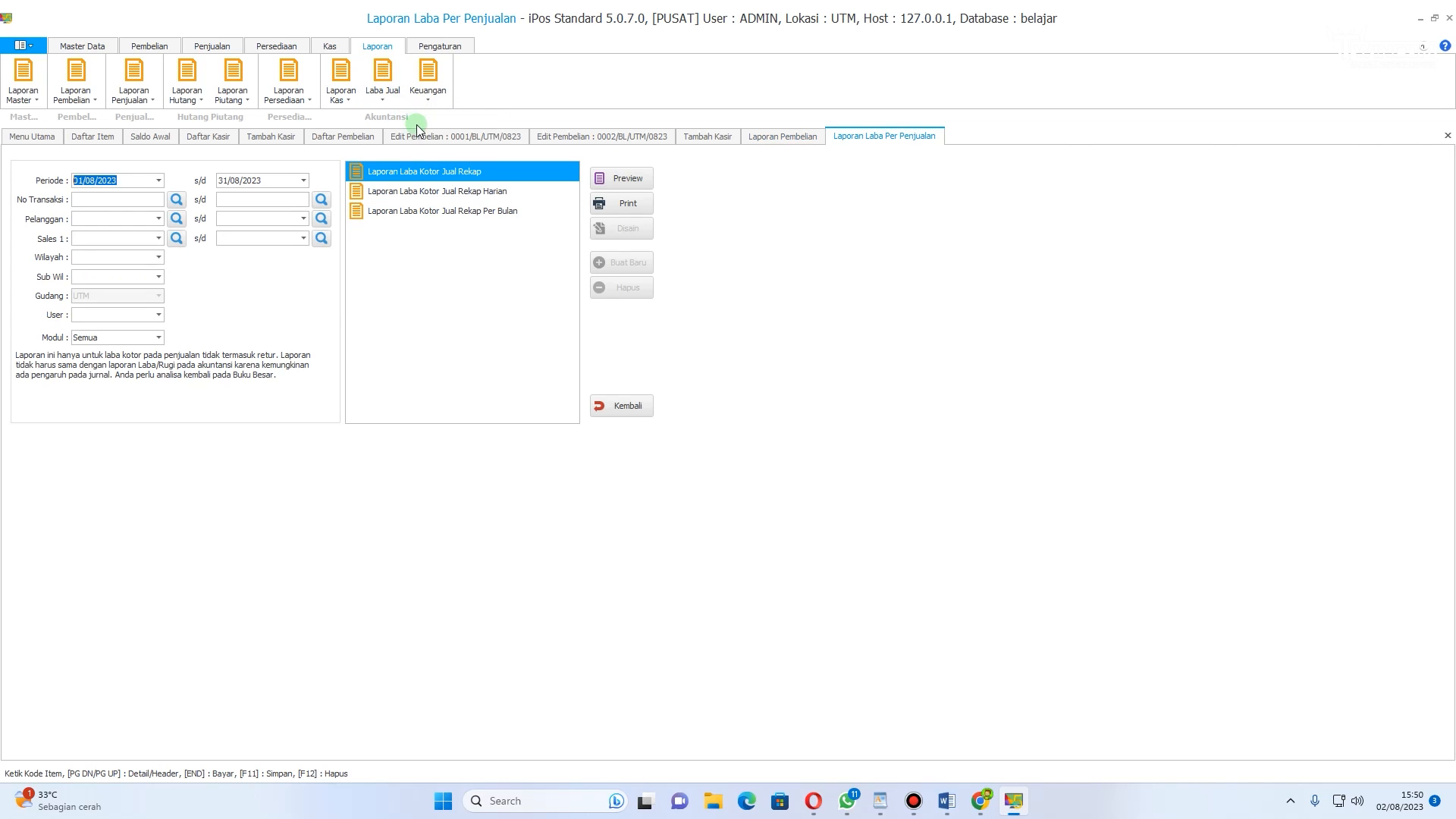
left_click(629, 185)
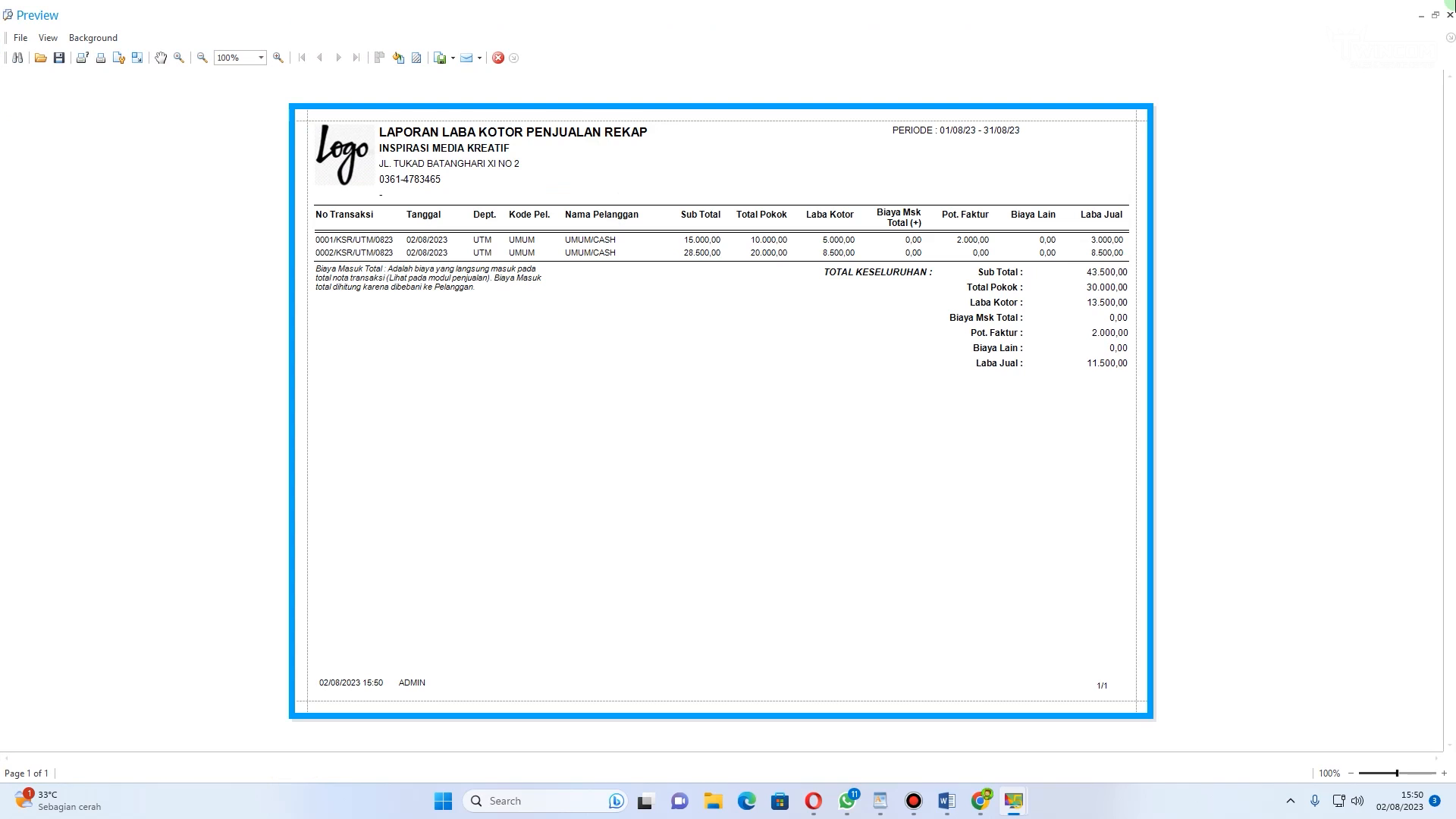
left_click(1450, 15)
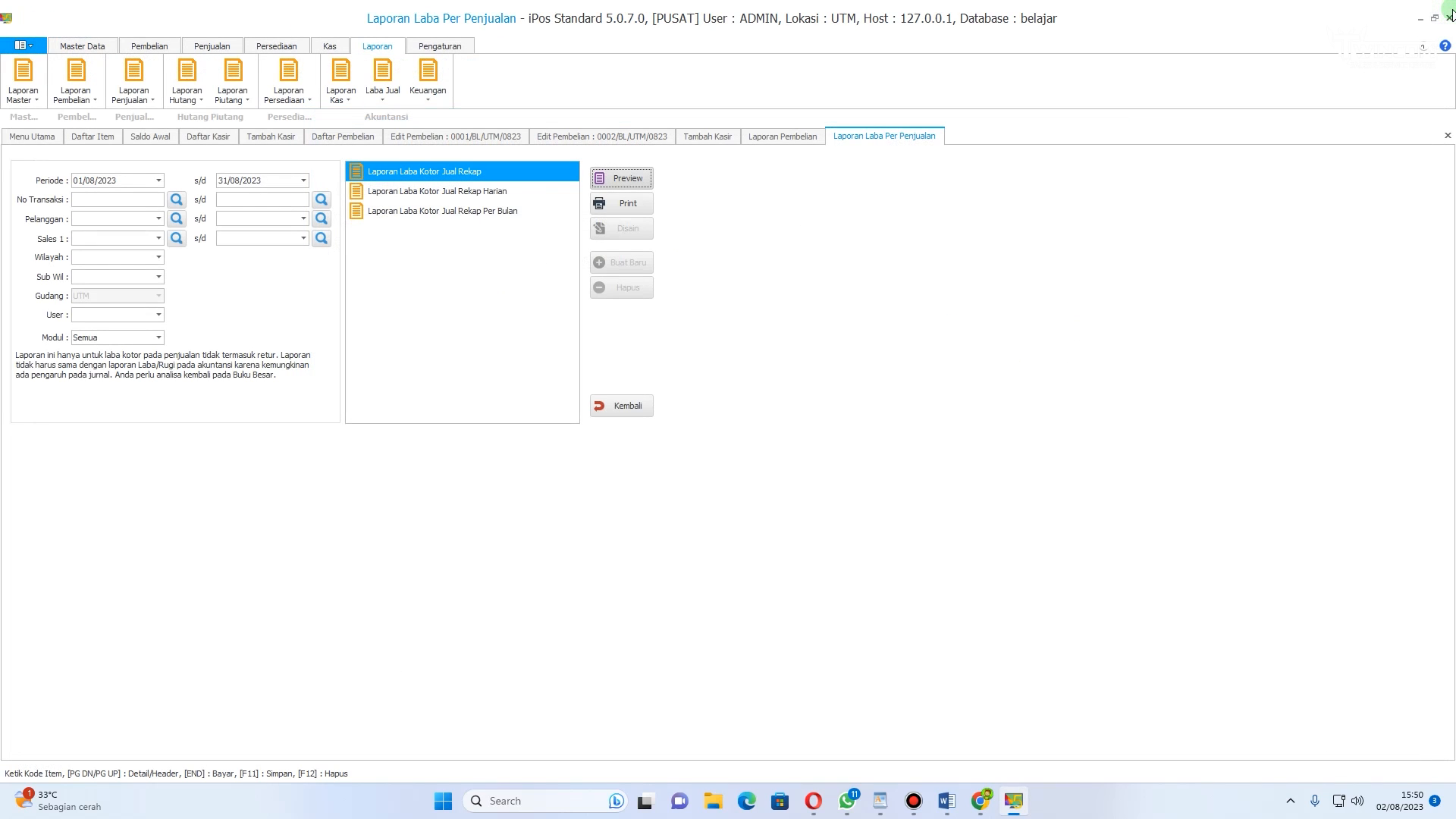
left_click(331, 46)
left_click(276, 46)
left_click(211, 47)
left_click(149, 46)
scroll(141, 50, "up", 1)
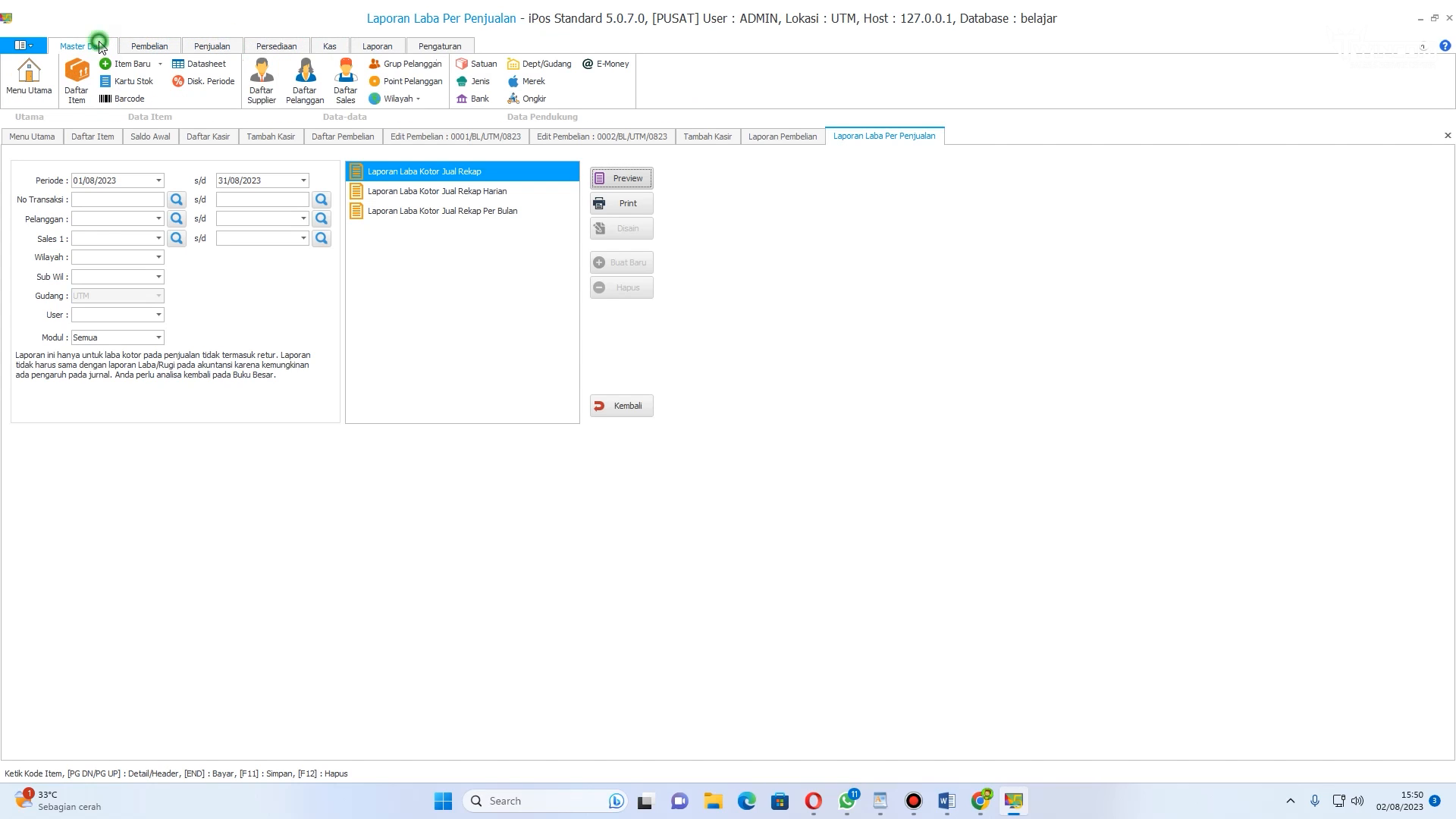
Step: Add a new user, entering the user ID and user name, and assign it to the KASIR user group
left_click(439, 50)
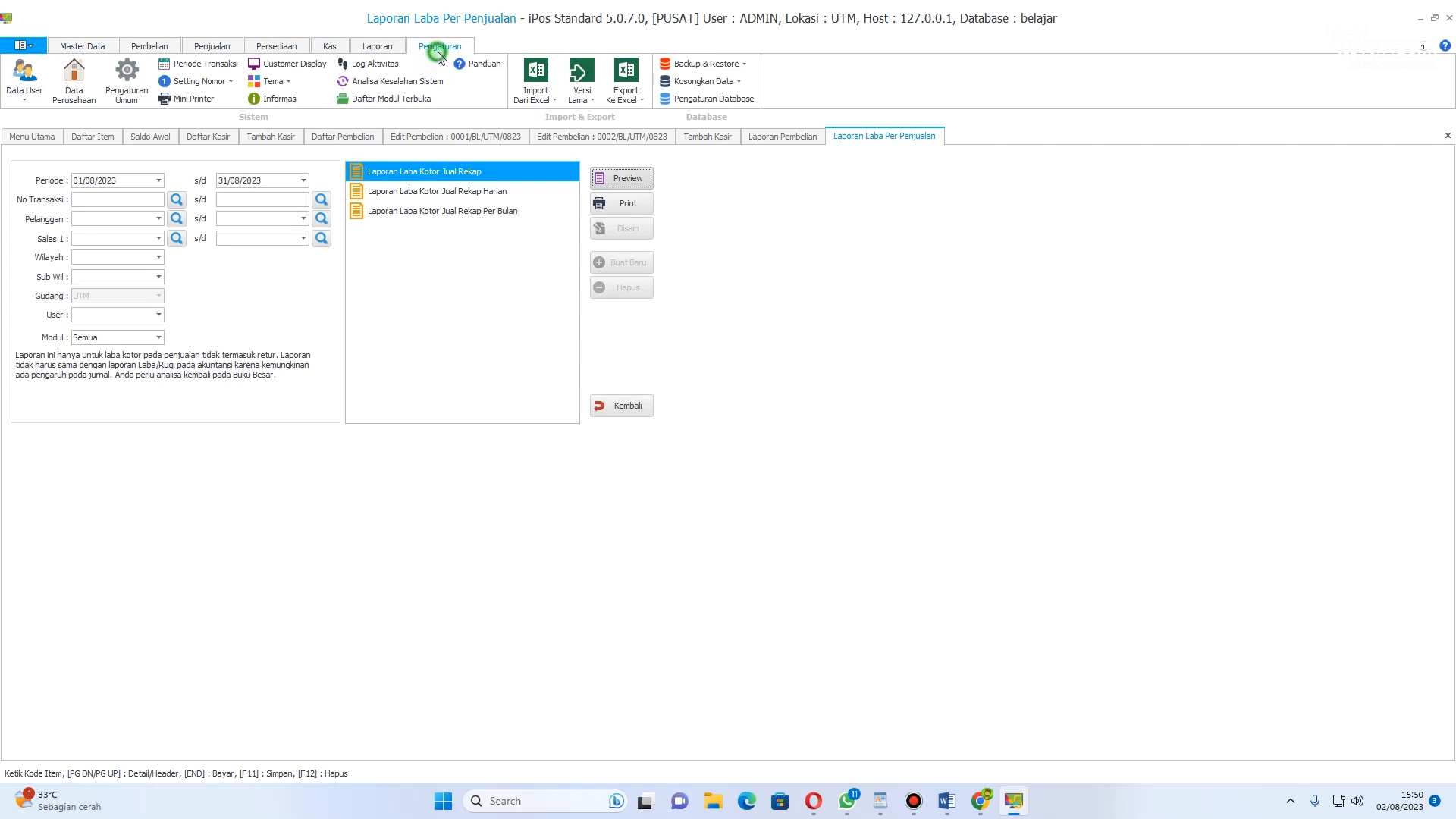
left_click(20, 103)
left_click(59, 134)
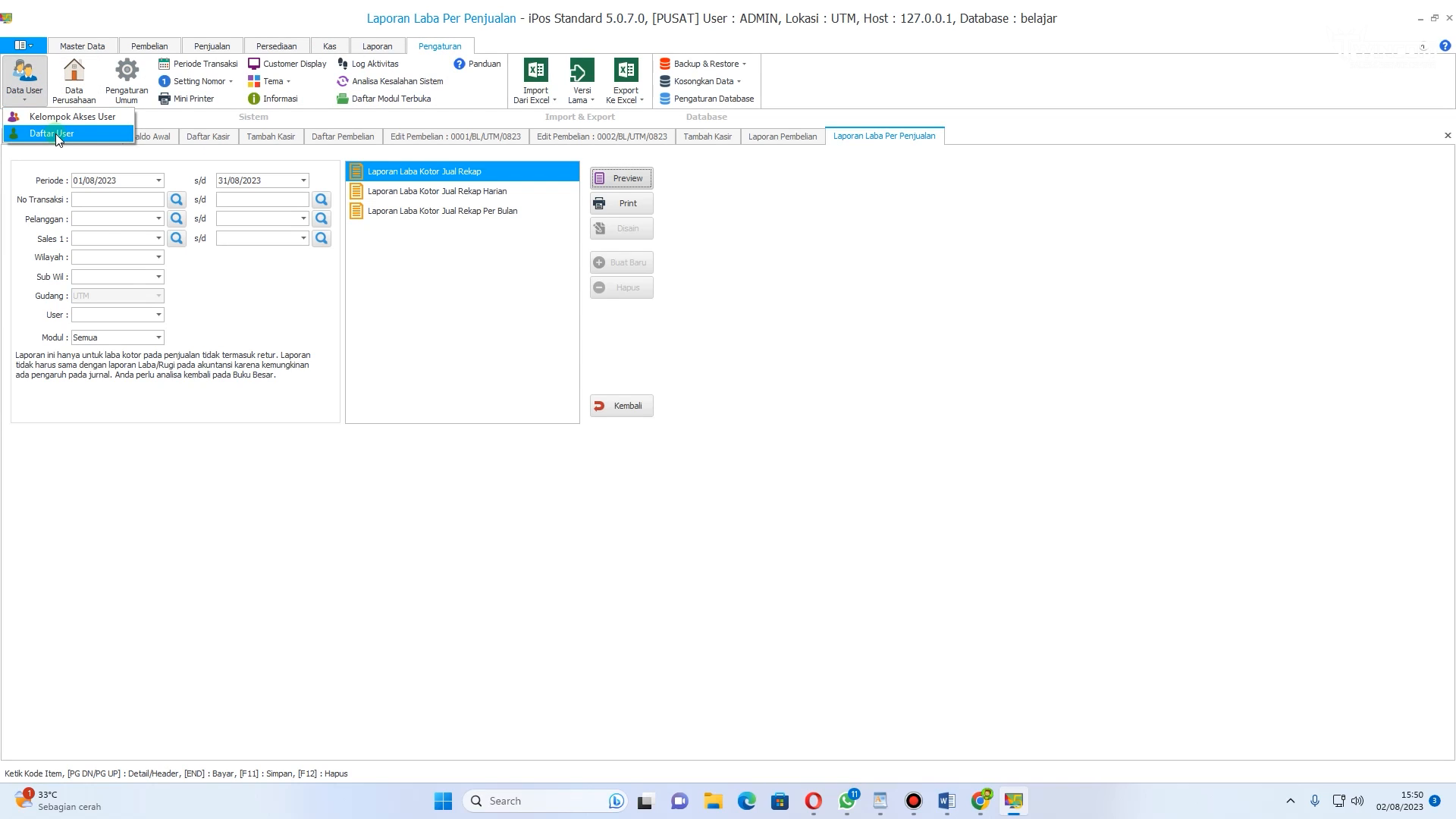
left_click(56, 134)
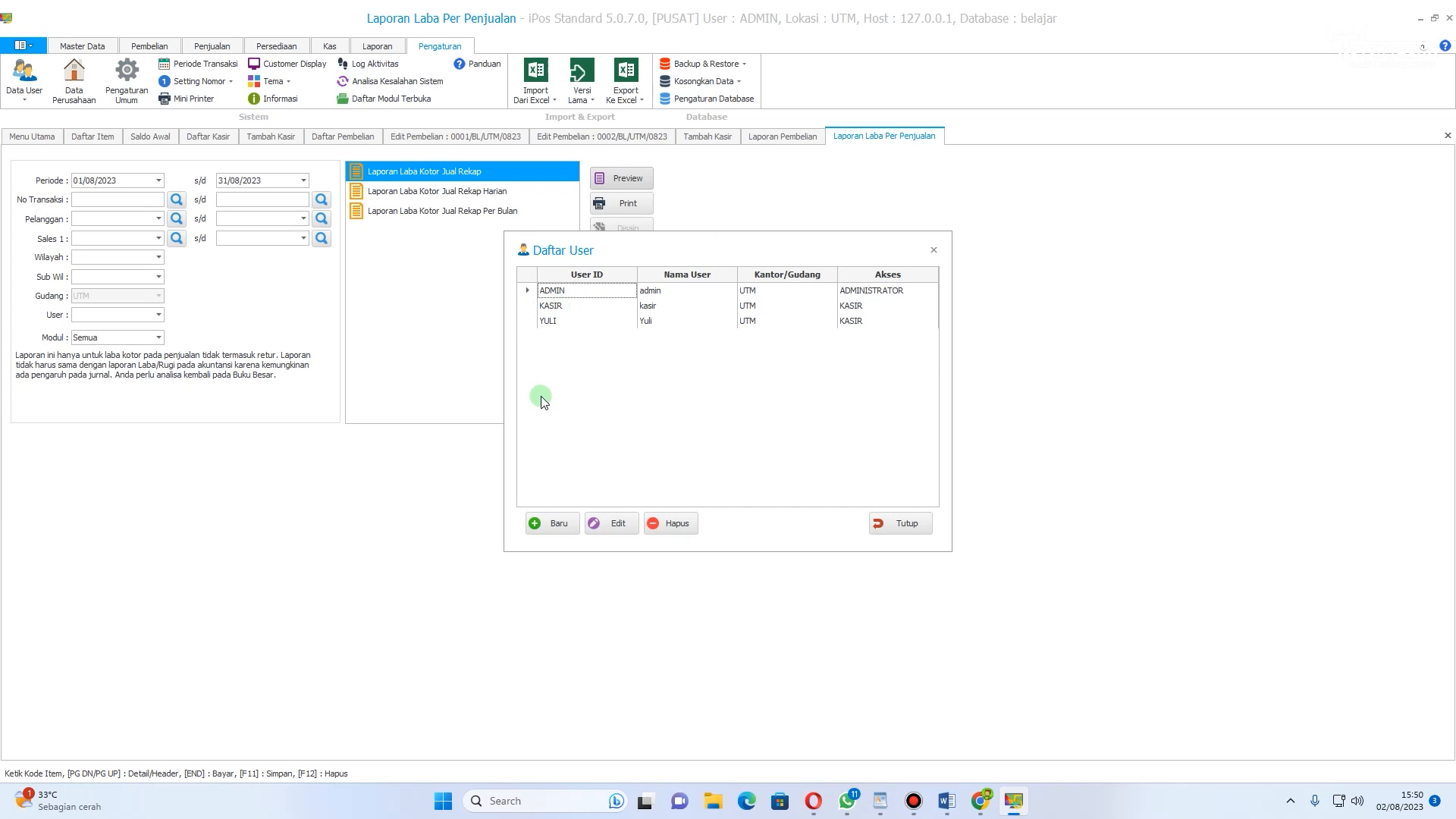
left_click(559, 522)
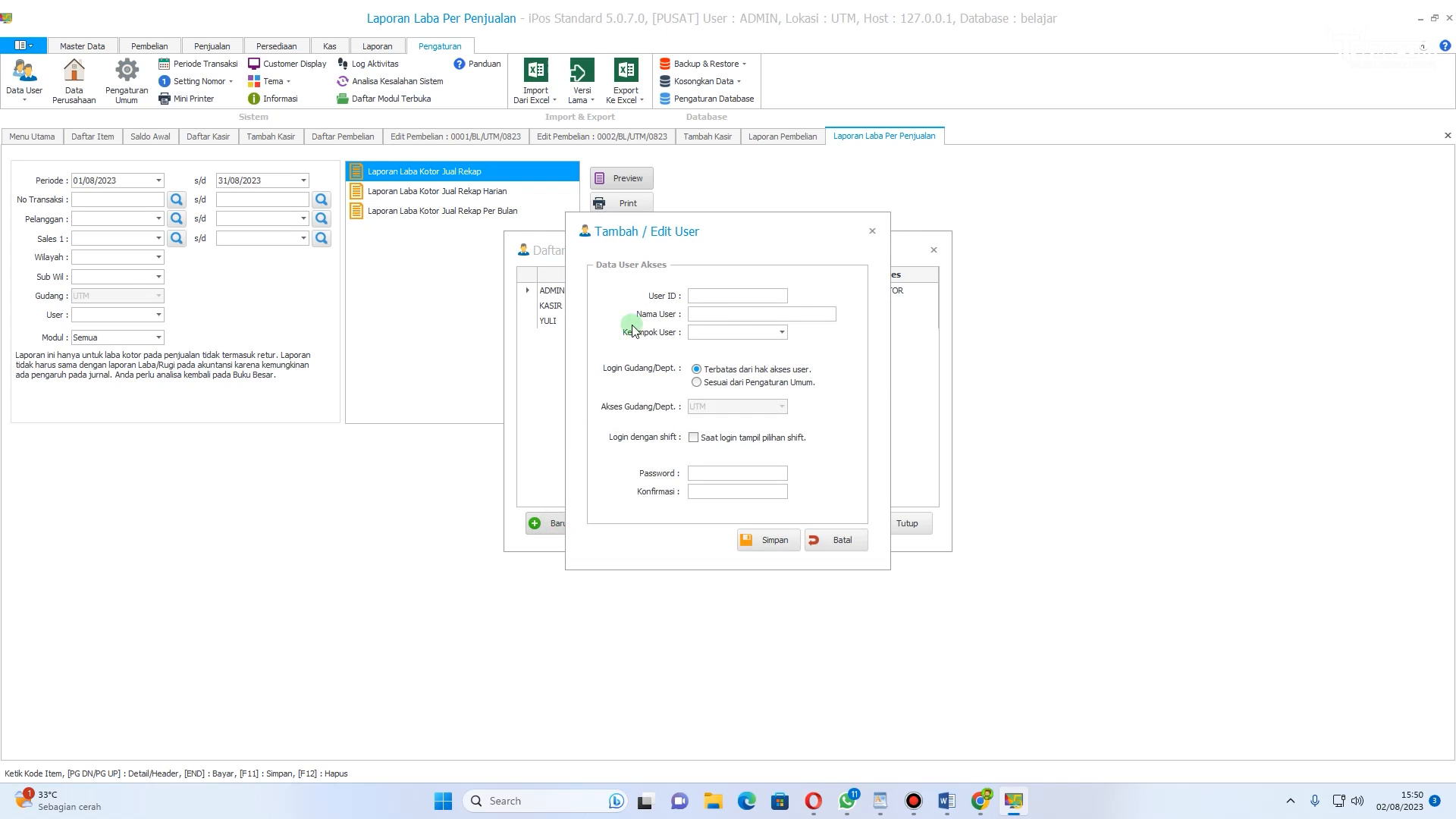
left_click(708, 332)
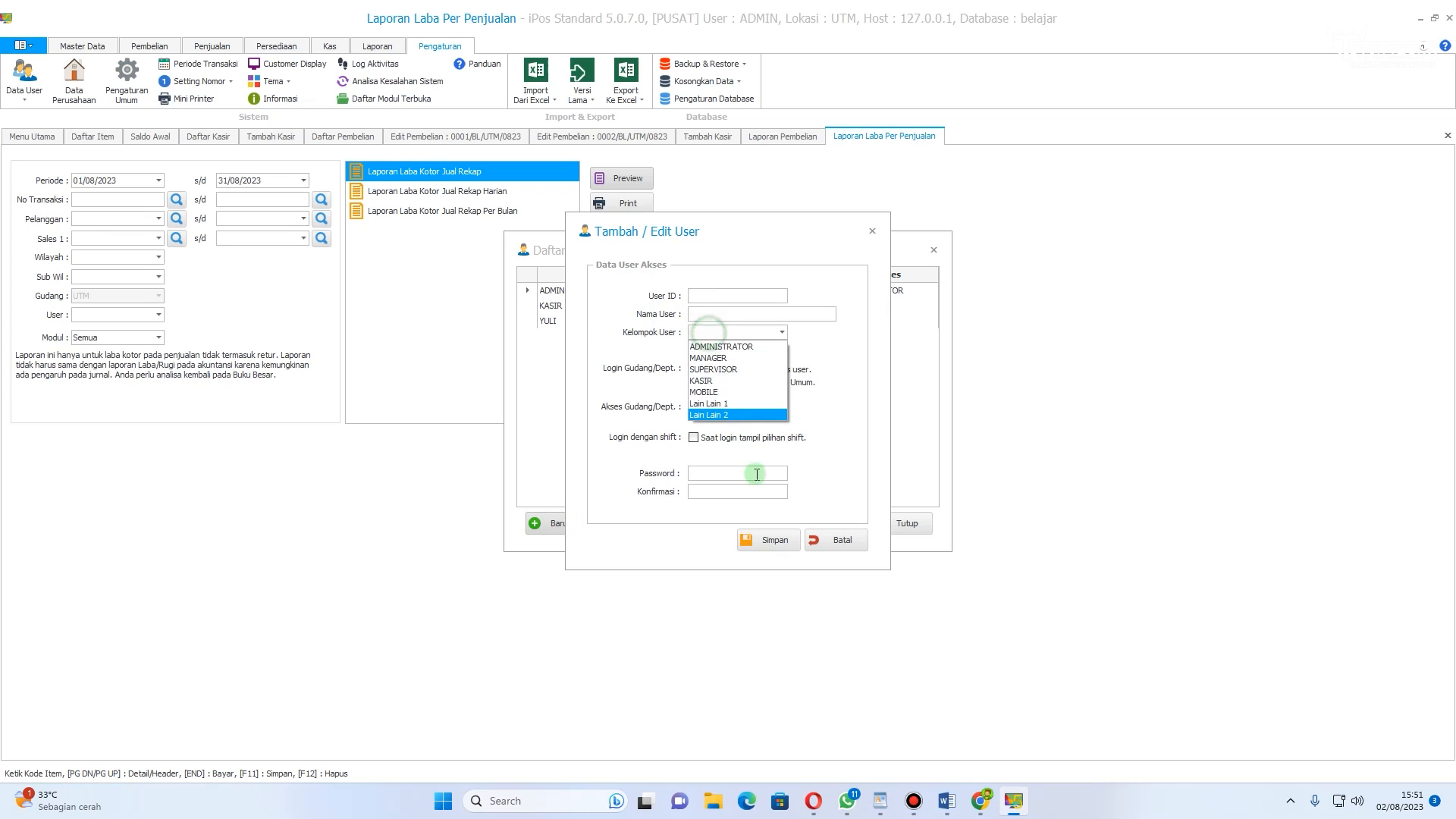
left_click(707, 291)
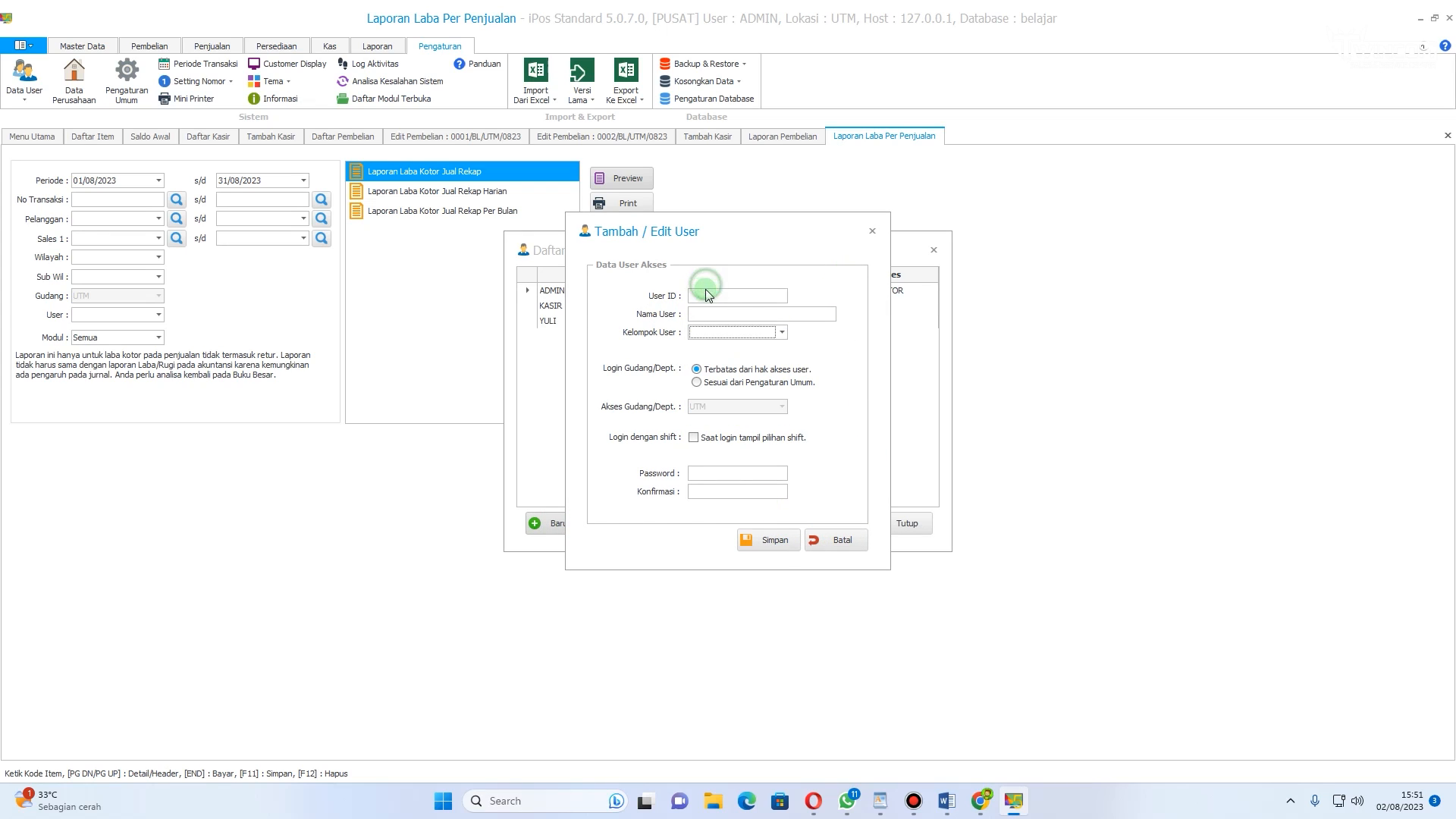
left_click_drag(707, 231, 780, 216)
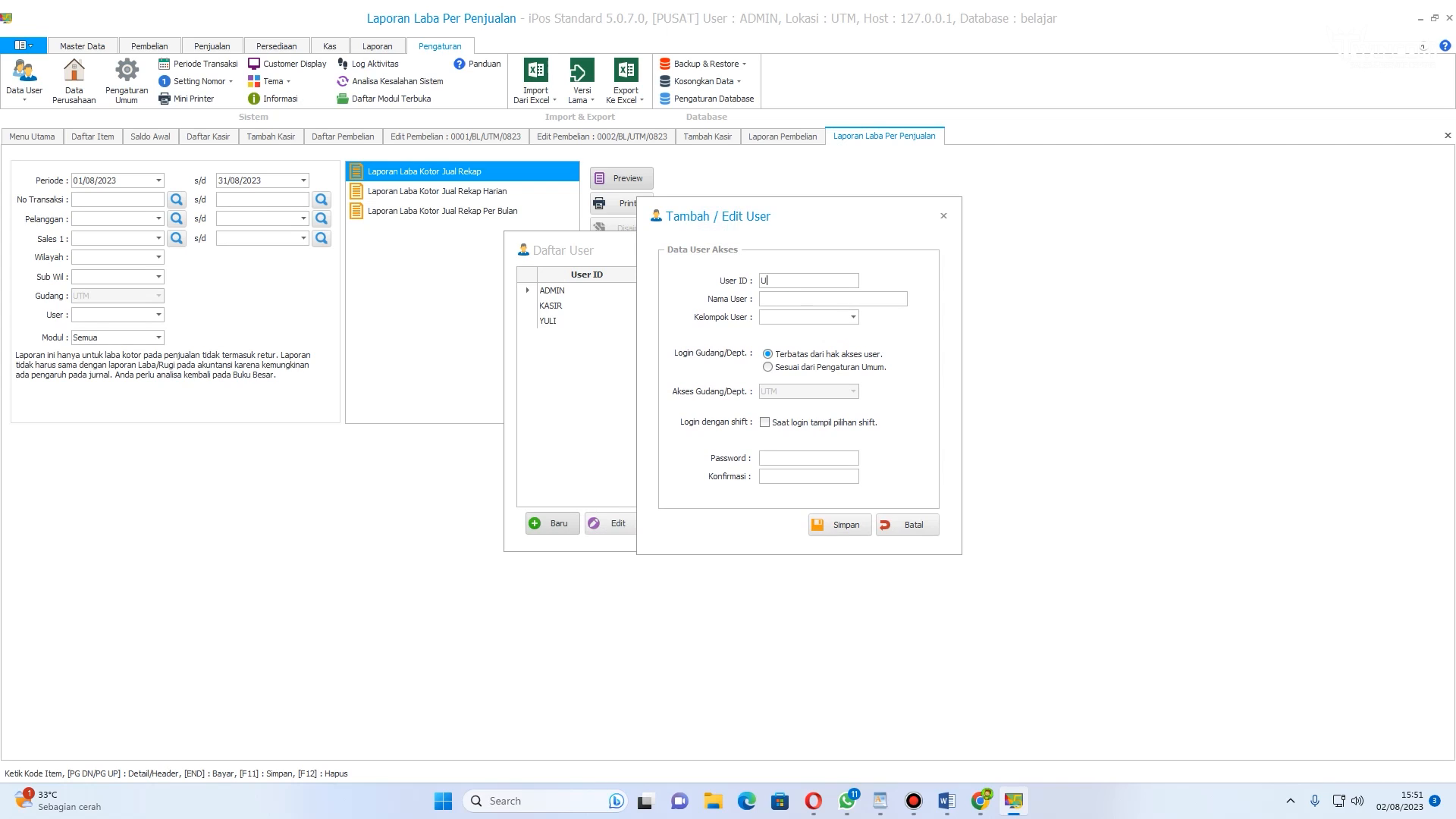
left_click(802, 302)
left_click(853, 317)
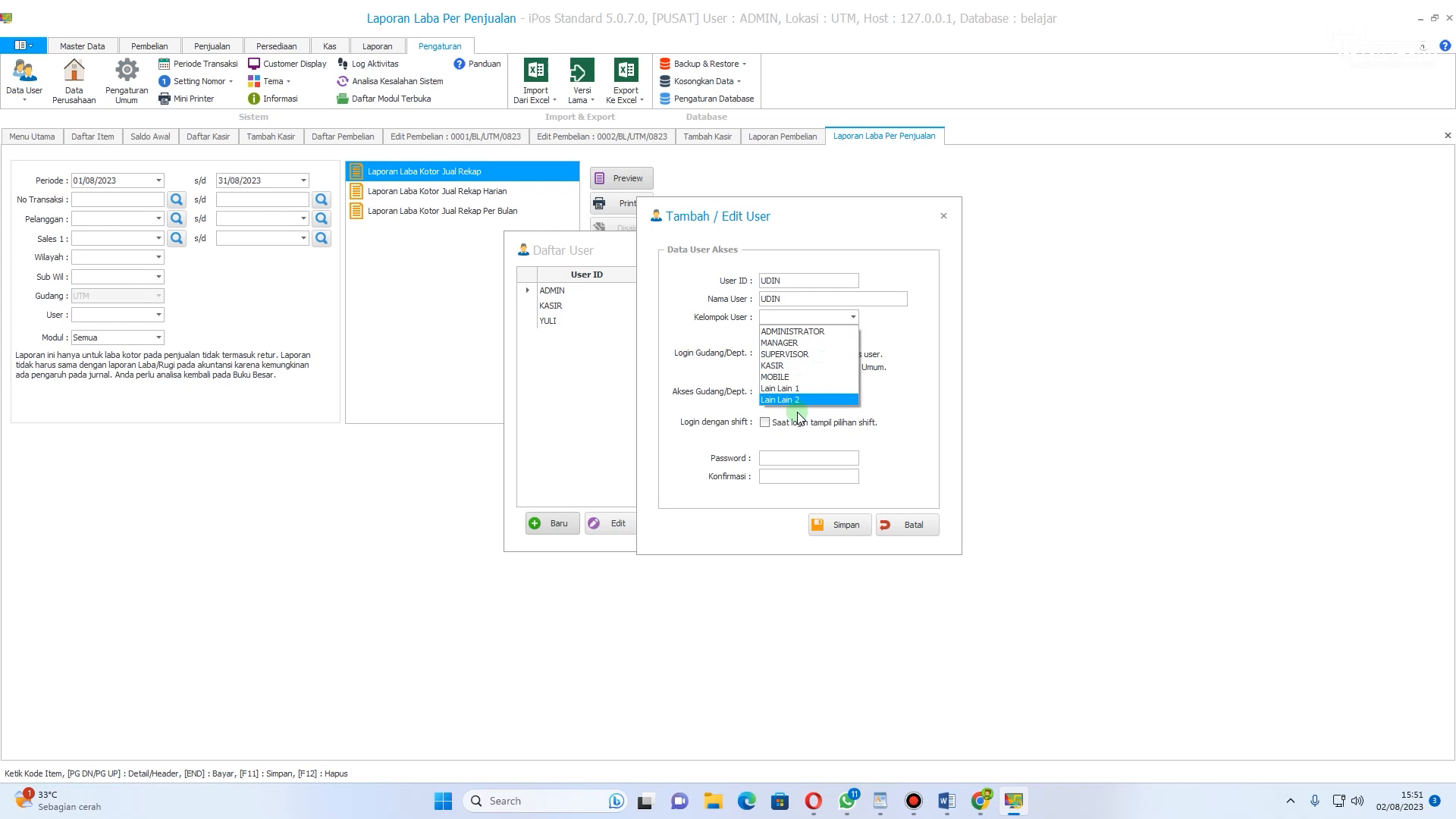
left_click(796, 367)
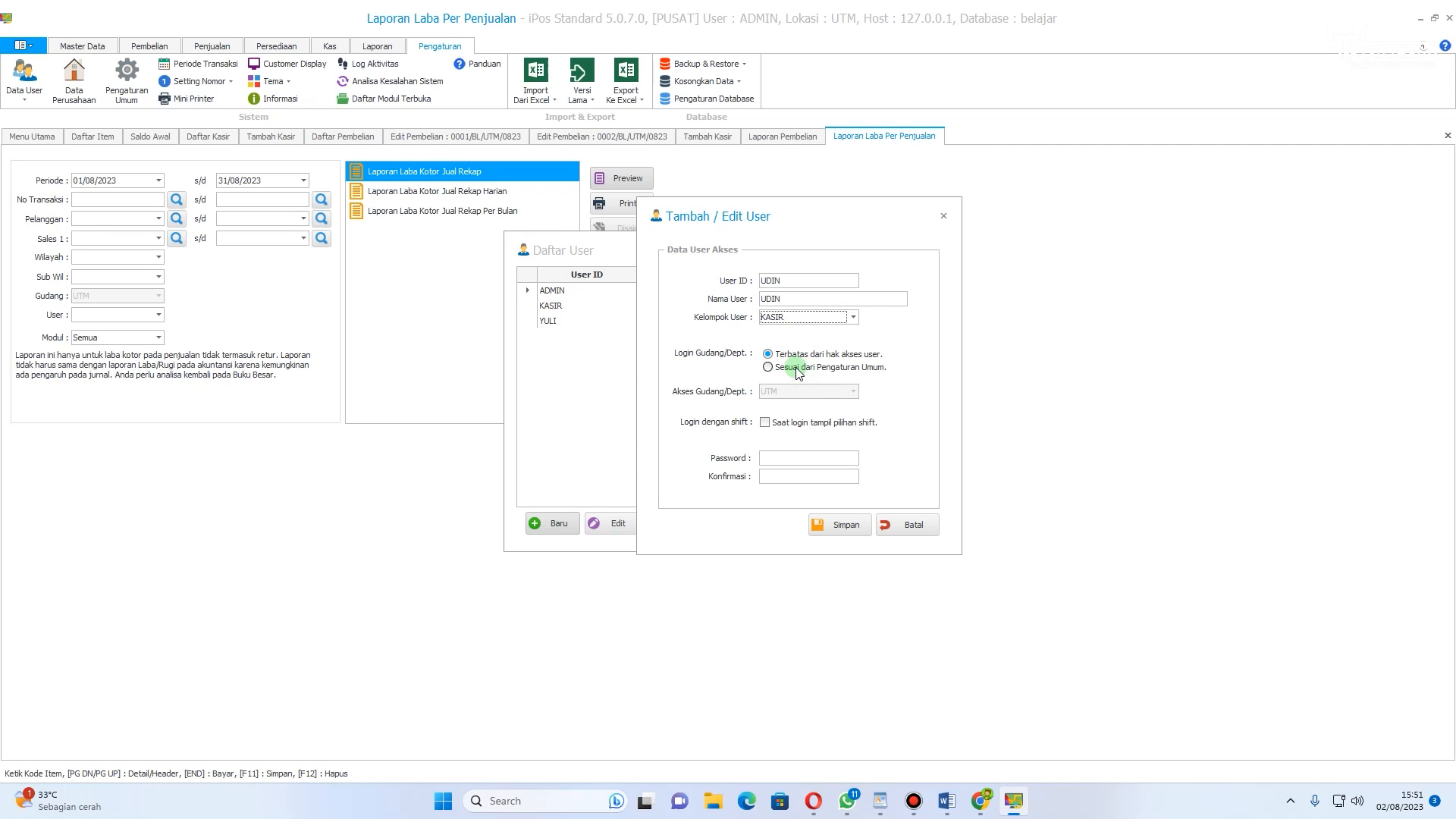
Step: Enter and confirm the new user's password, then save the user
left_click(781, 458)
type("12")
left_click(808, 474)
type("1")
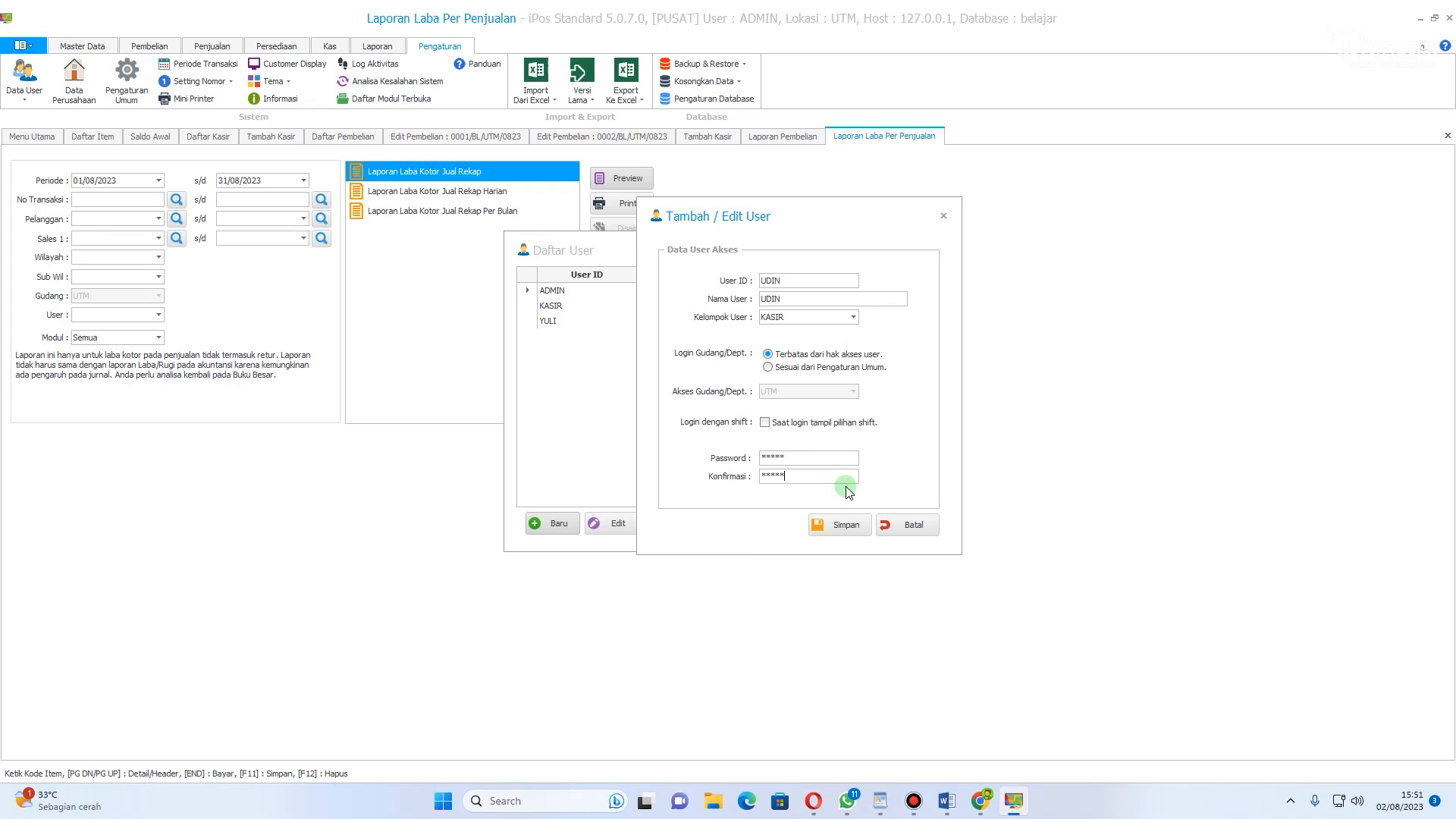
left_click(839, 530)
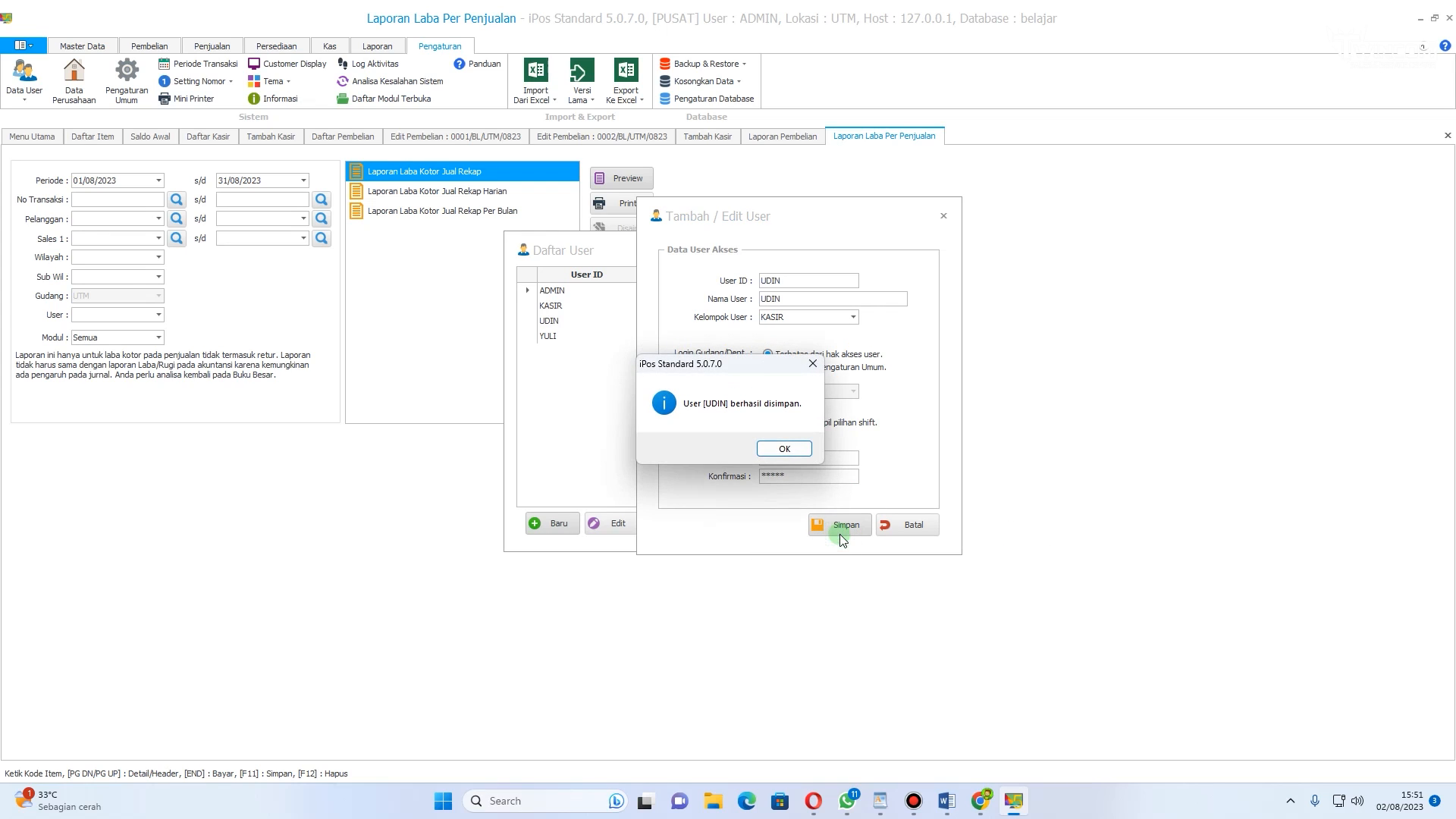
left_click(780, 449)
Step: Close the user entry dialog, select the new user in the list, and close the user list
left_click(914, 524)
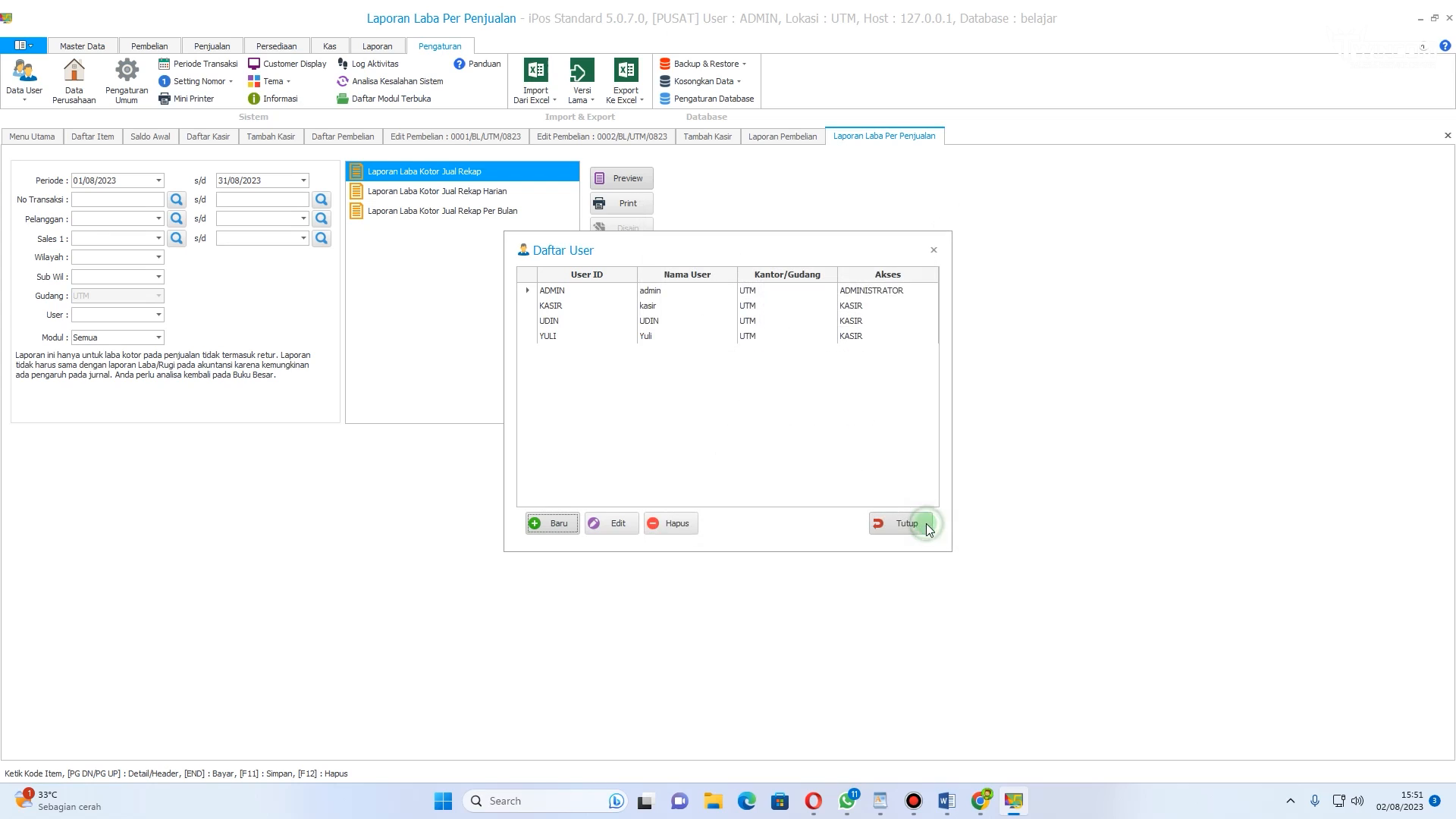
left_click(557, 321)
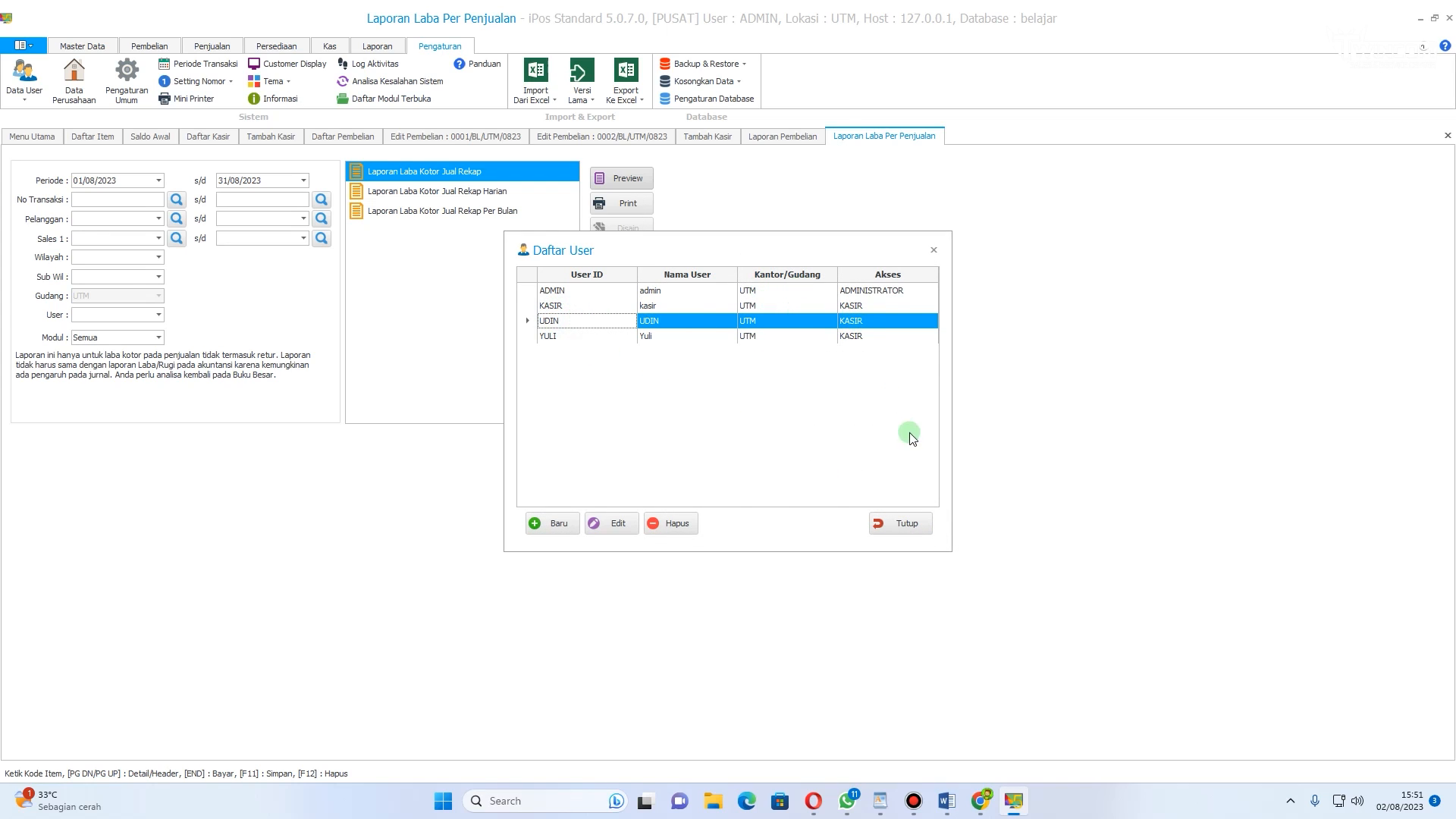
left_click(900, 523)
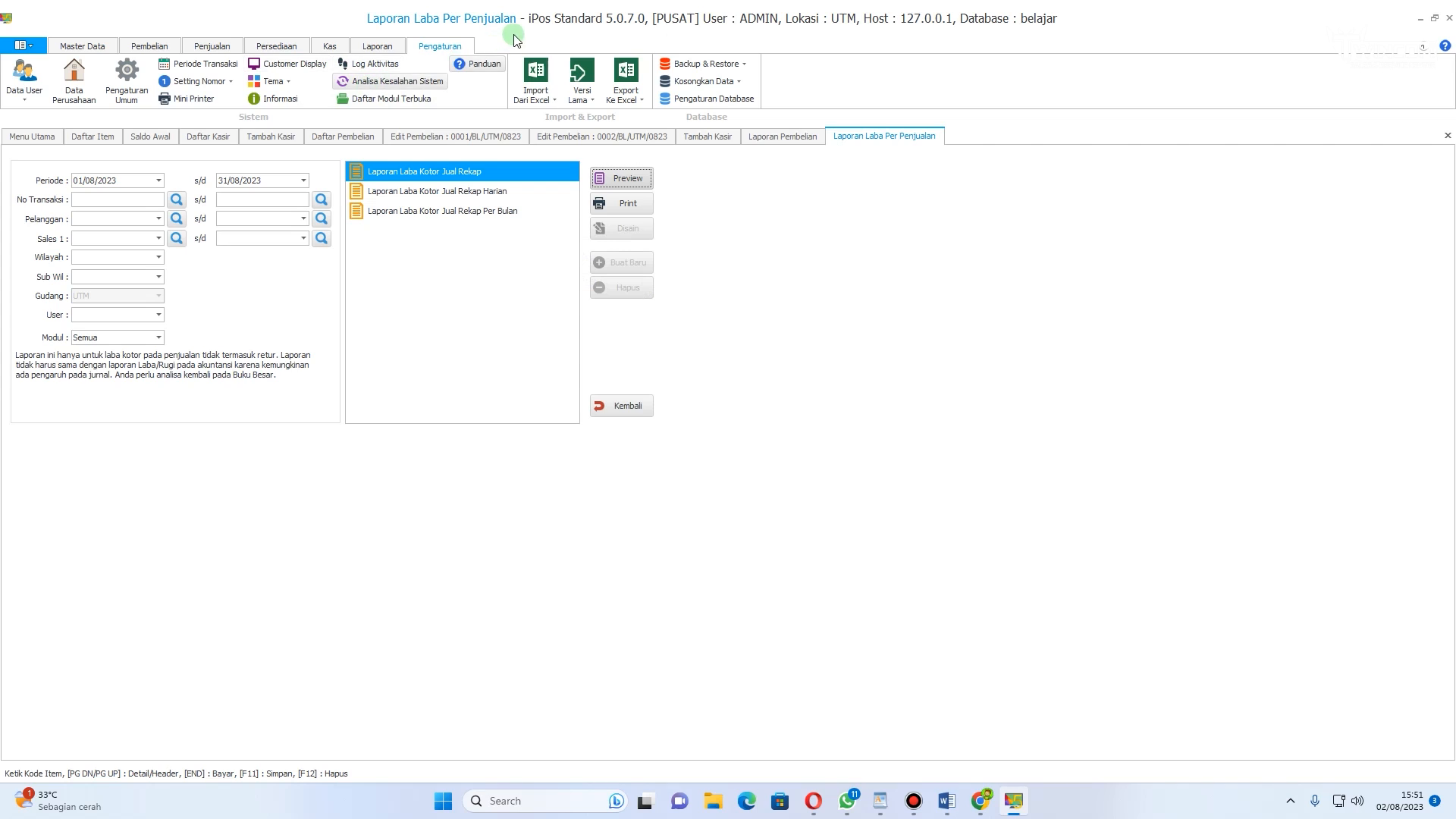
Step: Try to log out of the application, declining to keep the unfinished cashier transaction
left_click(23, 45)
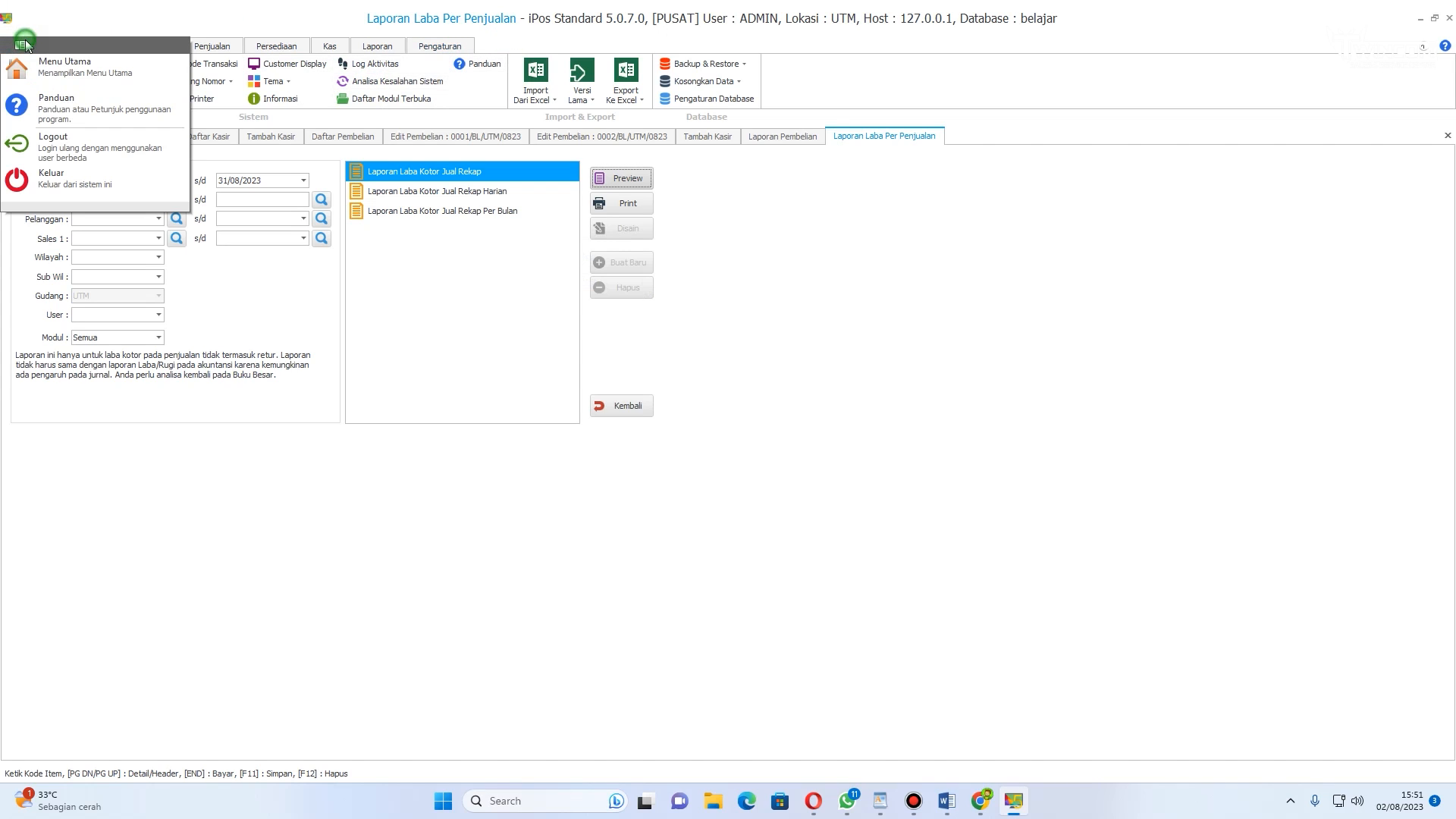
left_click(76, 149)
left_click(775, 450)
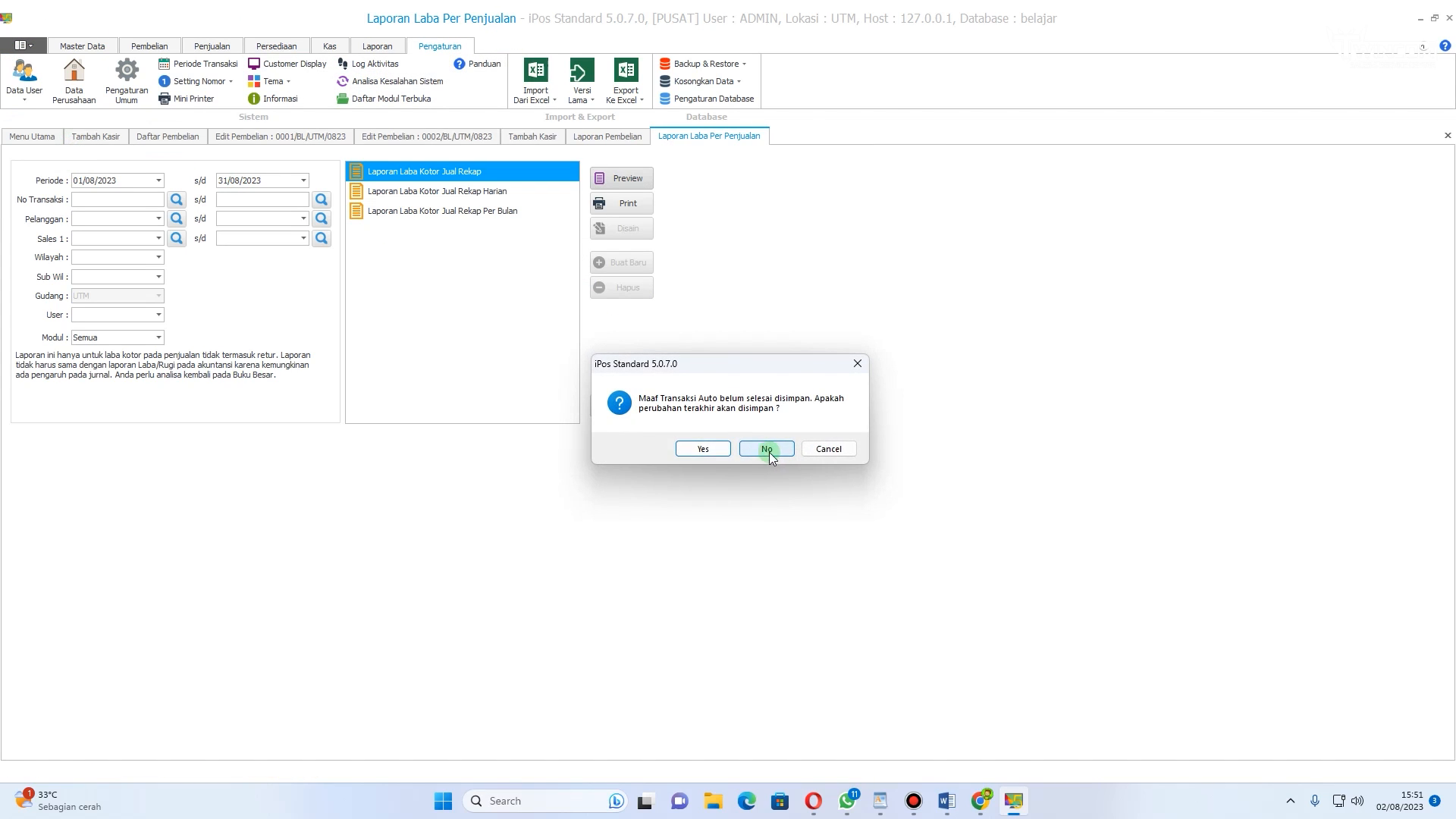
left_click(702, 448)
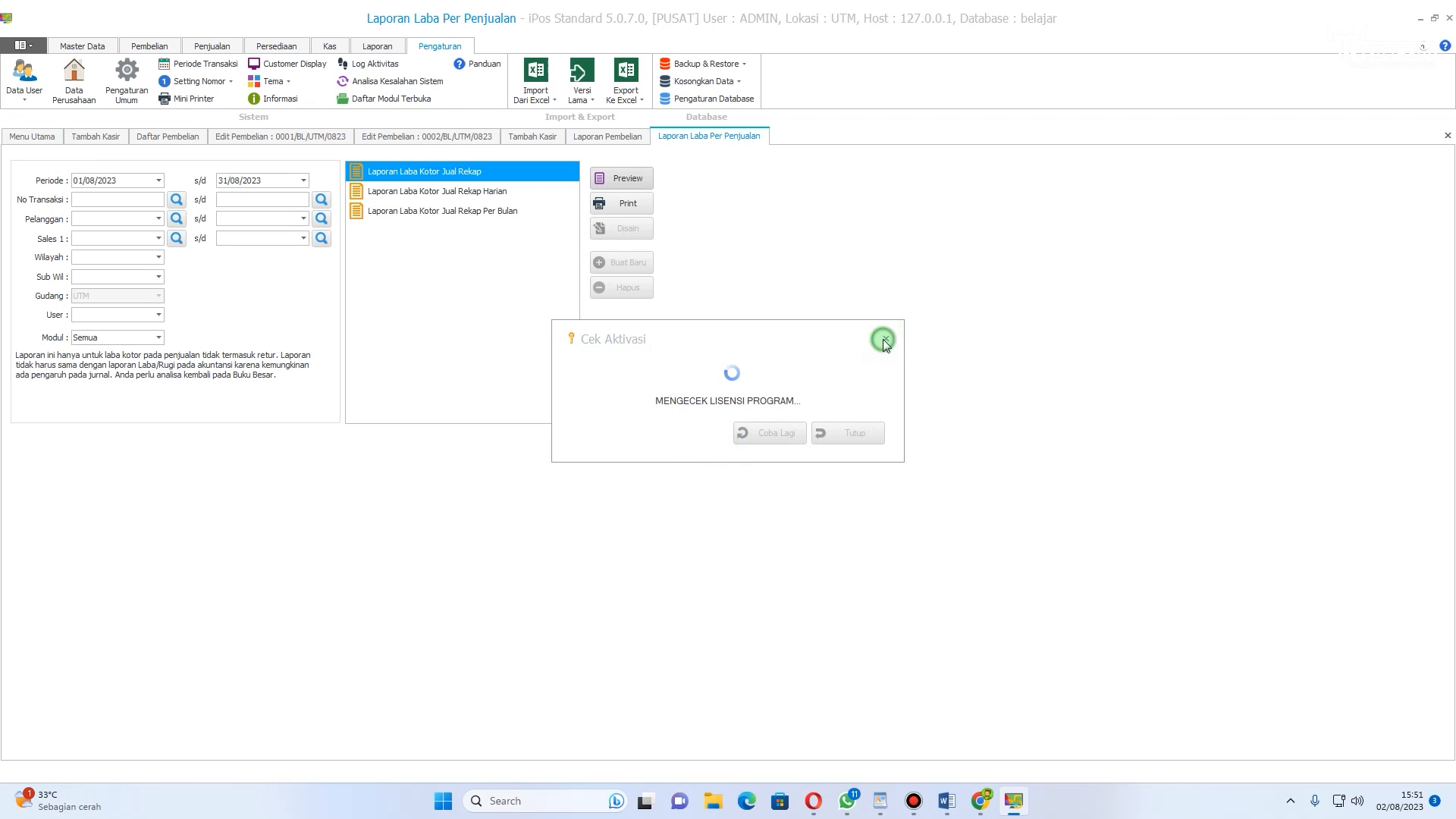
left_click(884, 338)
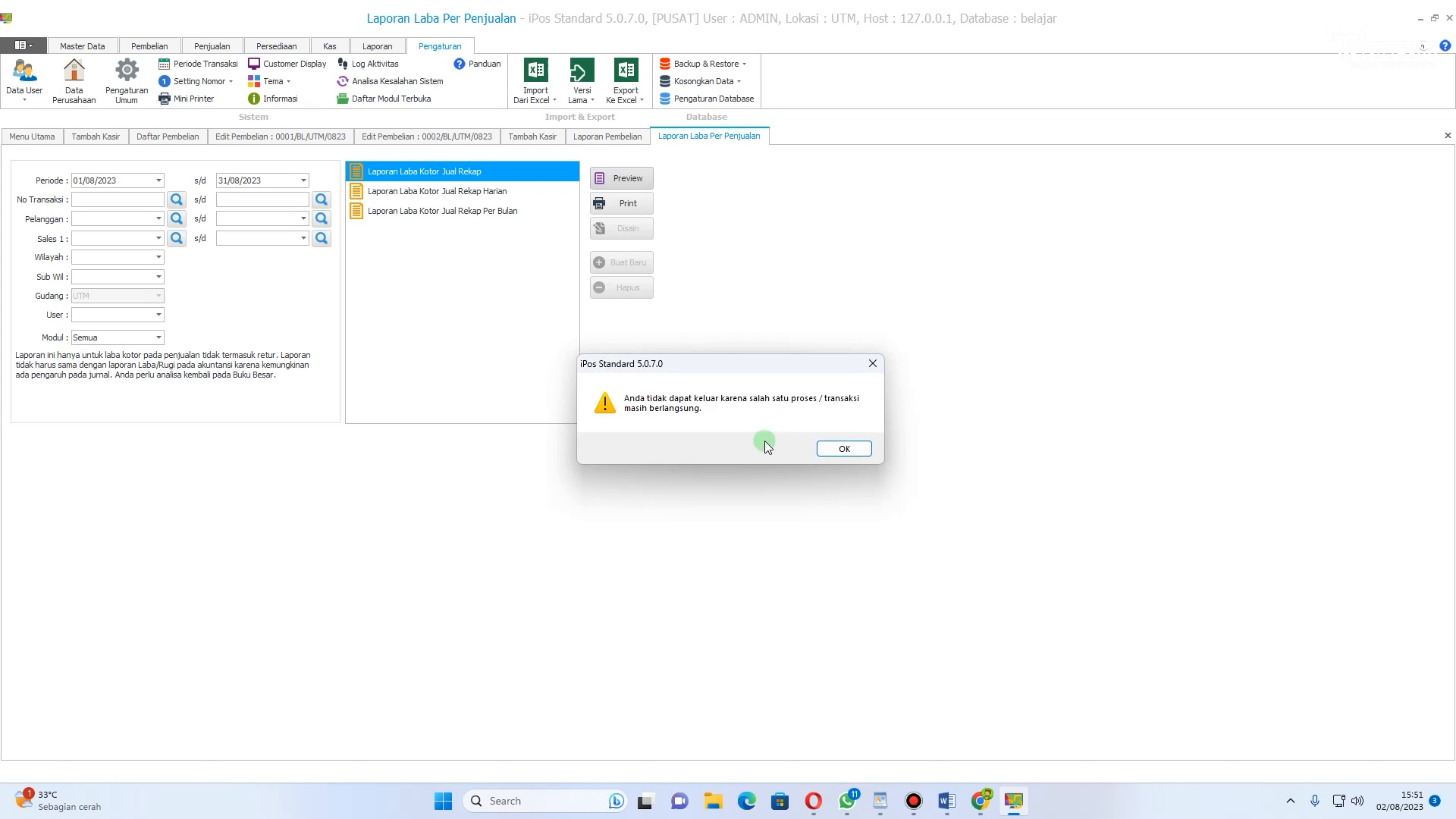
left_click(841, 448)
Step: Close all open transaction and report tabs, discarding the unsaved cashier transactions
left_click(28, 46)
left_click(870, 246)
left_click(1448, 135)
left_click(1447, 134)
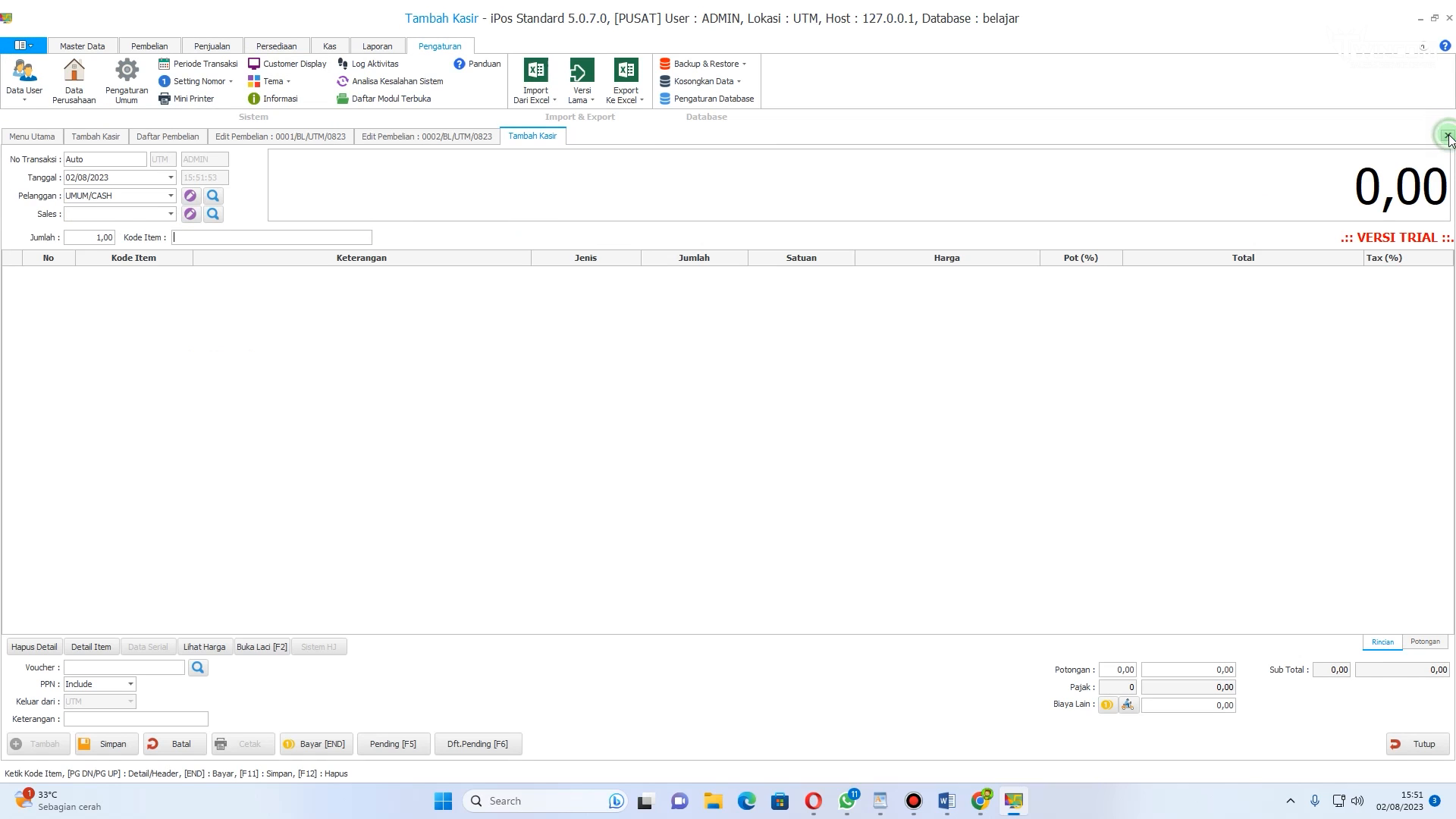
left_click(1447, 135)
left_click(752, 449)
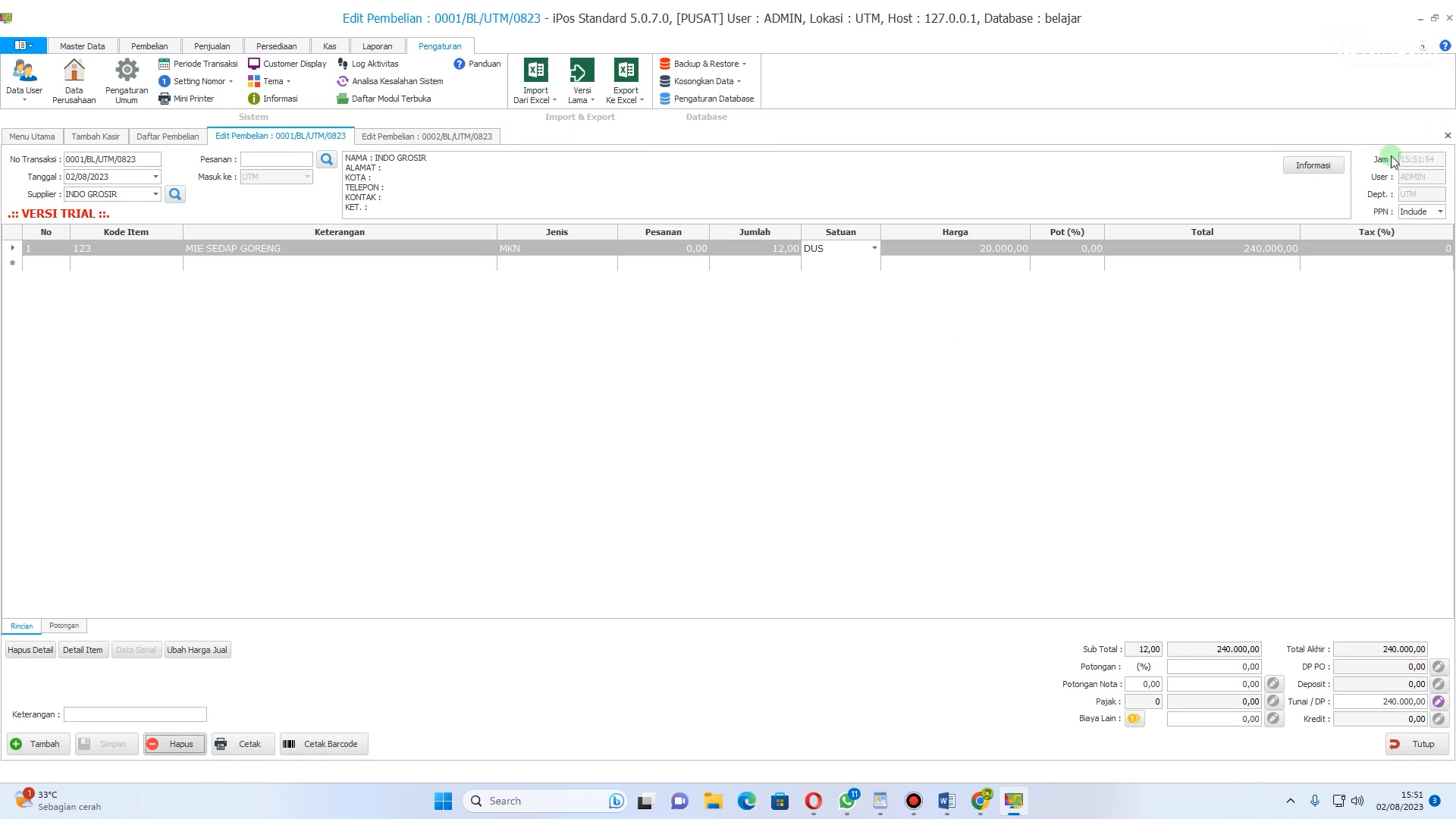
left_click(1448, 135)
left_click(1448, 135)
left_click(1448, 136)
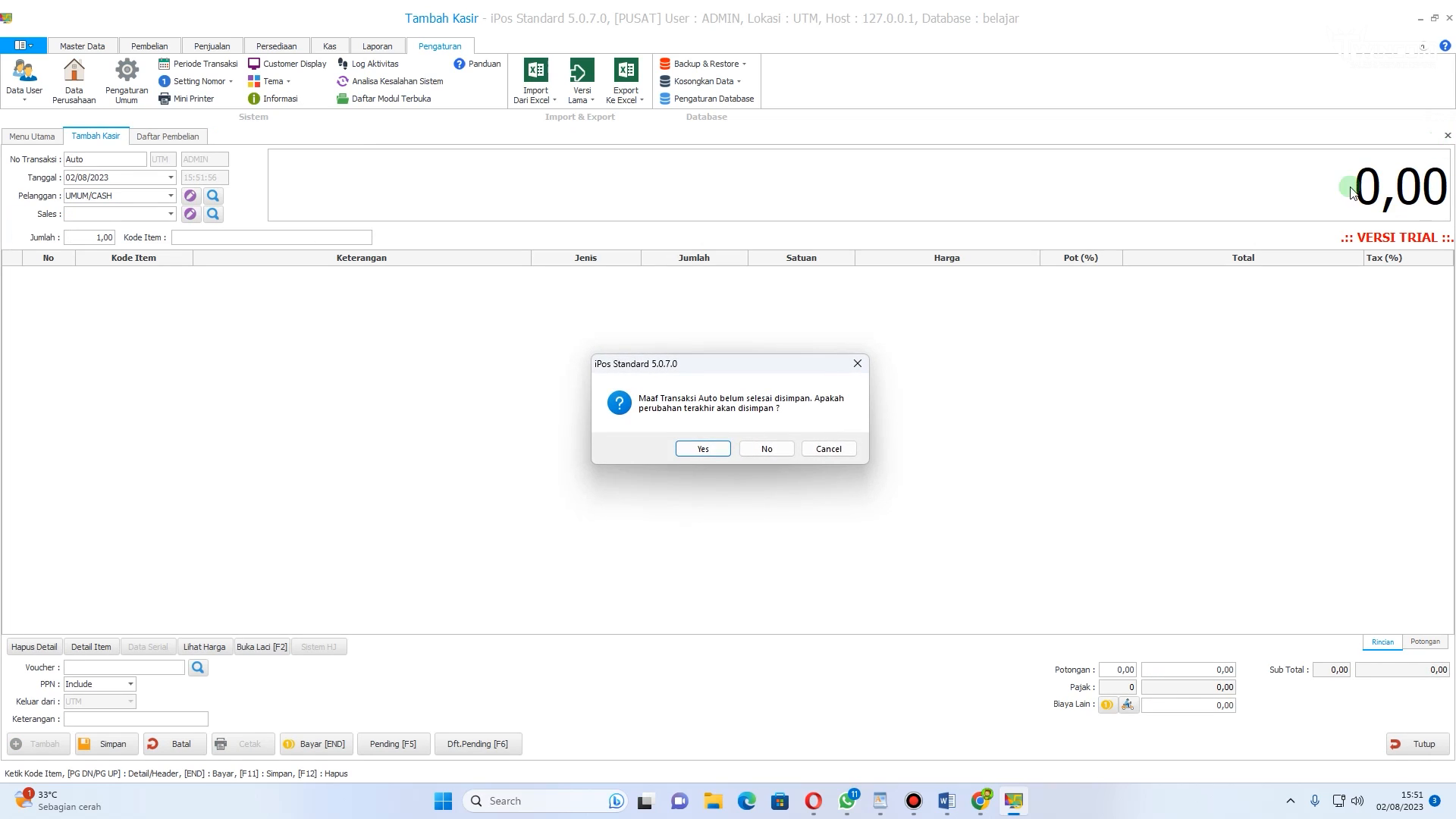
left_click(761, 449)
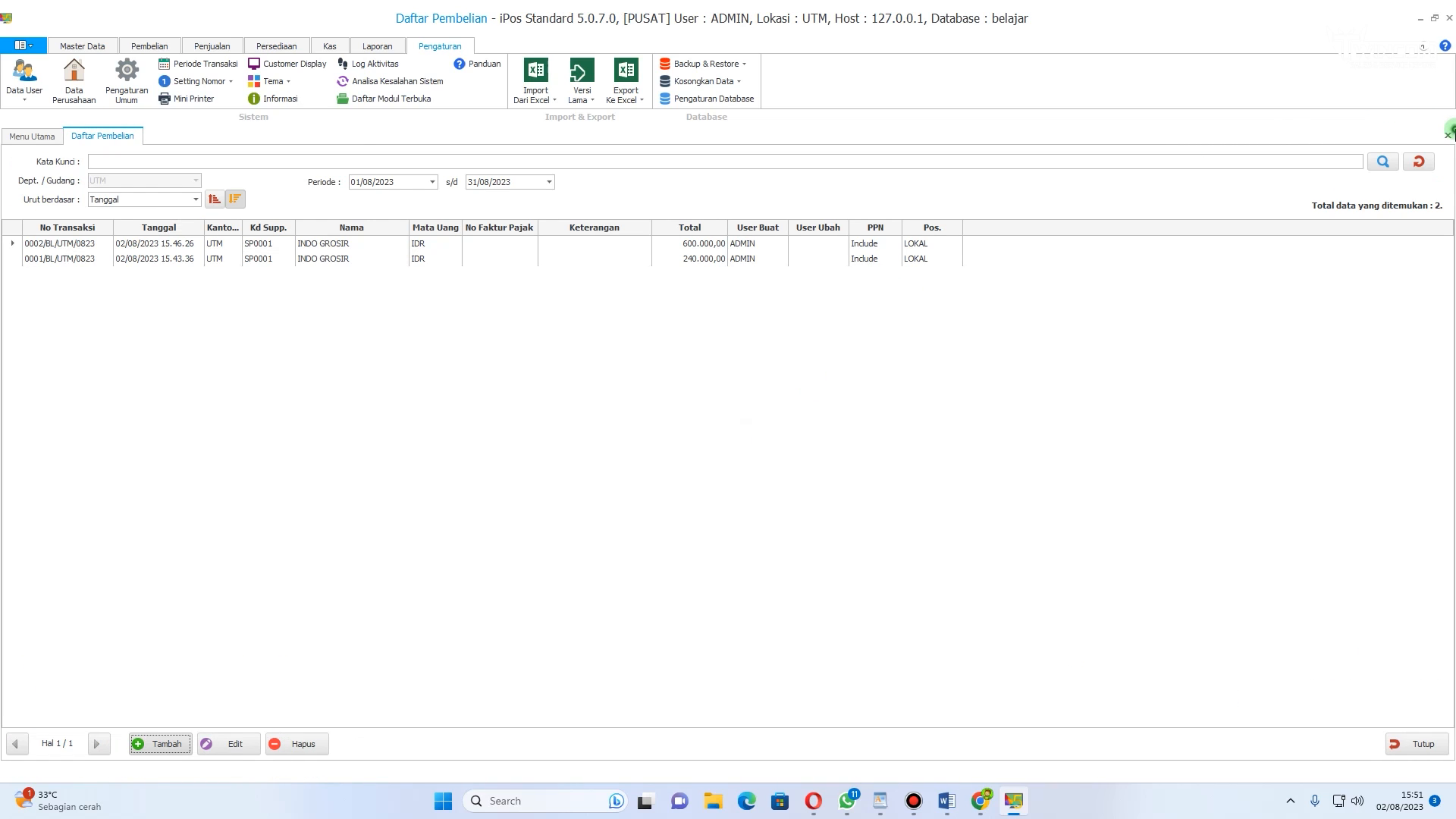
left_click(1447, 135)
Step: Log out and log back in as the new cashier user with its password
left_click(19, 45)
left_click(46, 113)
left_click(780, 449)
left_click(802, 379)
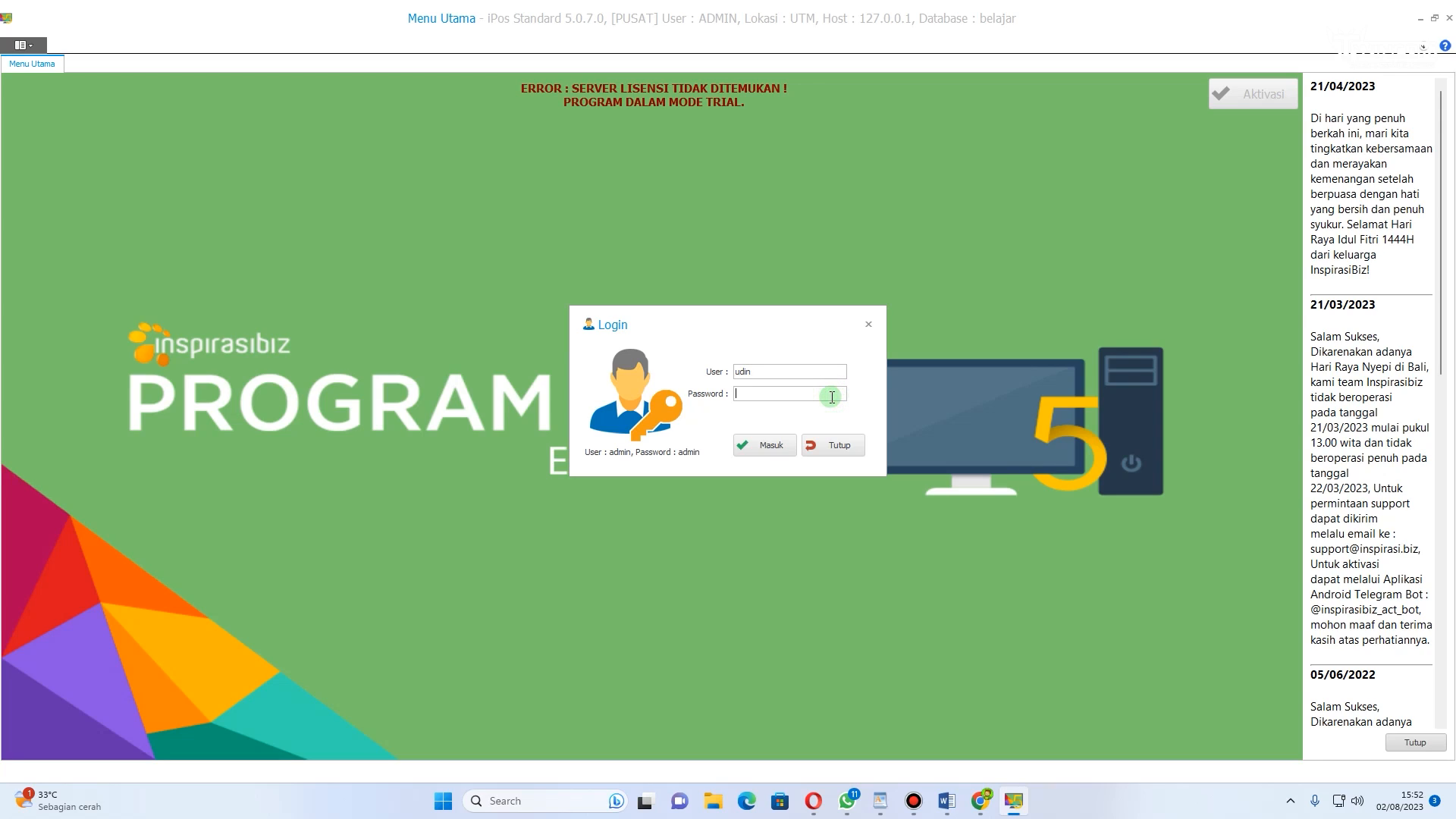
key("Tab")
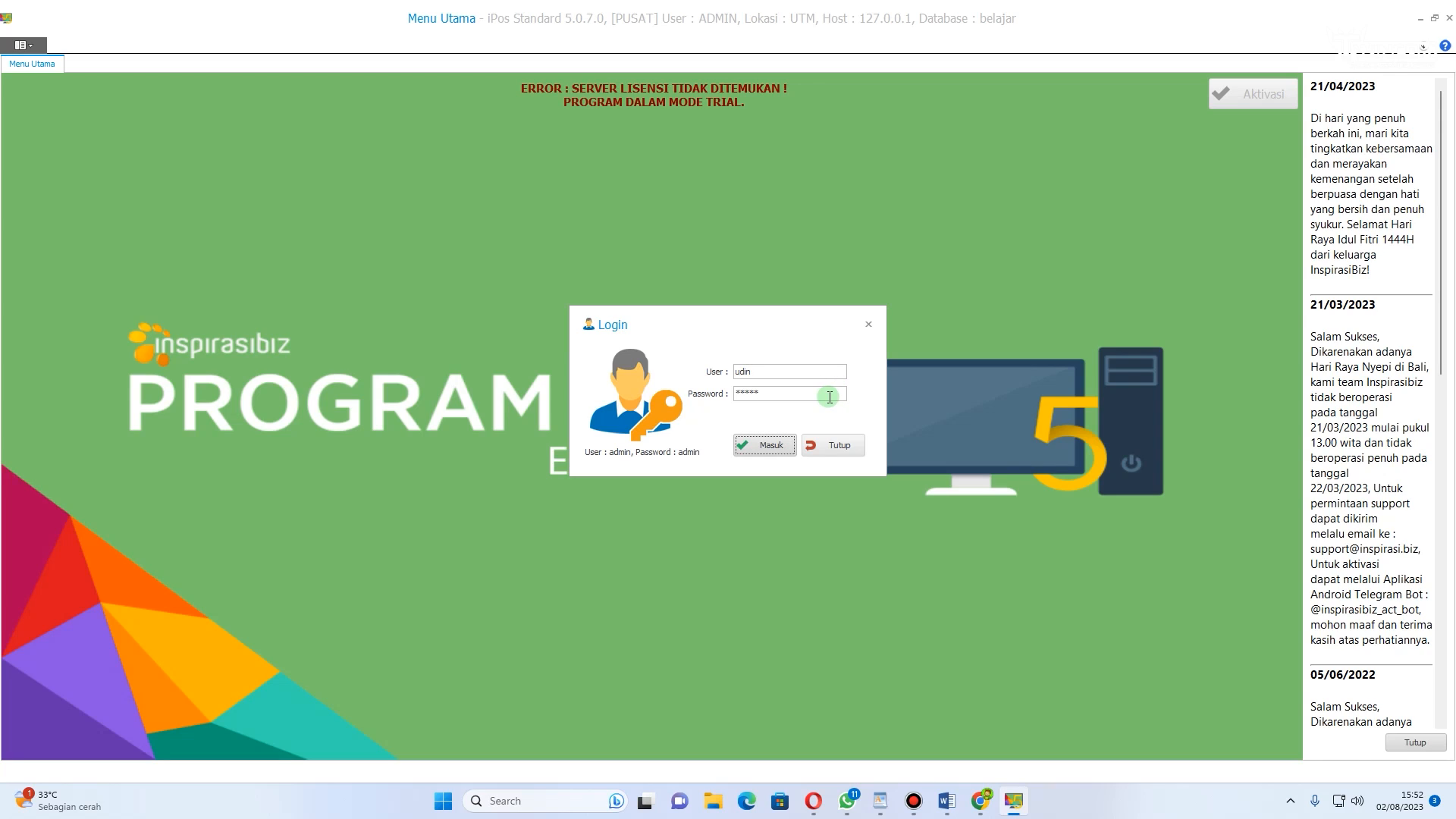
left_click(766, 444)
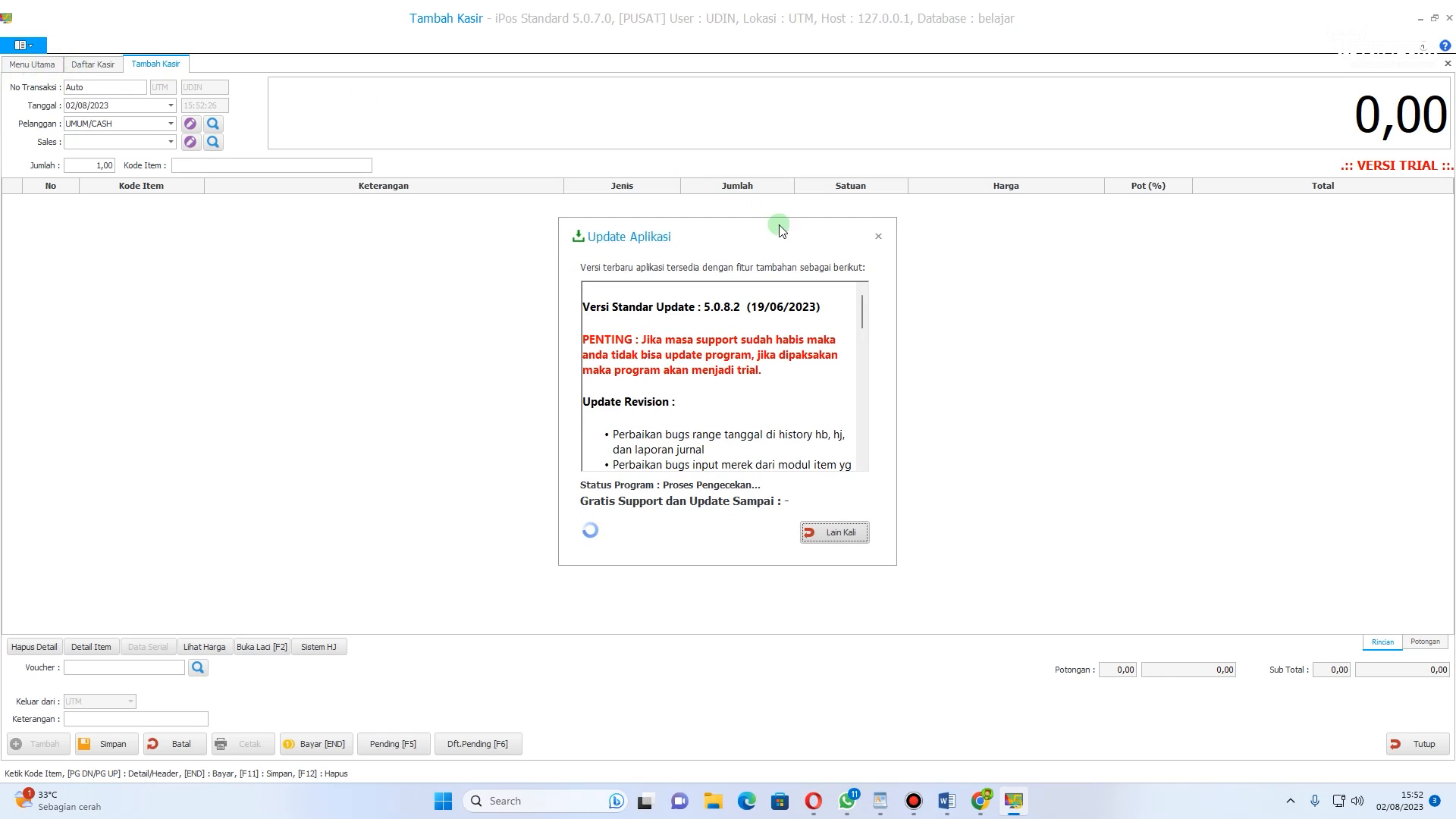
Step: Dismiss the update notice and look through the main menu, cashier list and new cashier sale tabs
left_click(877, 238)
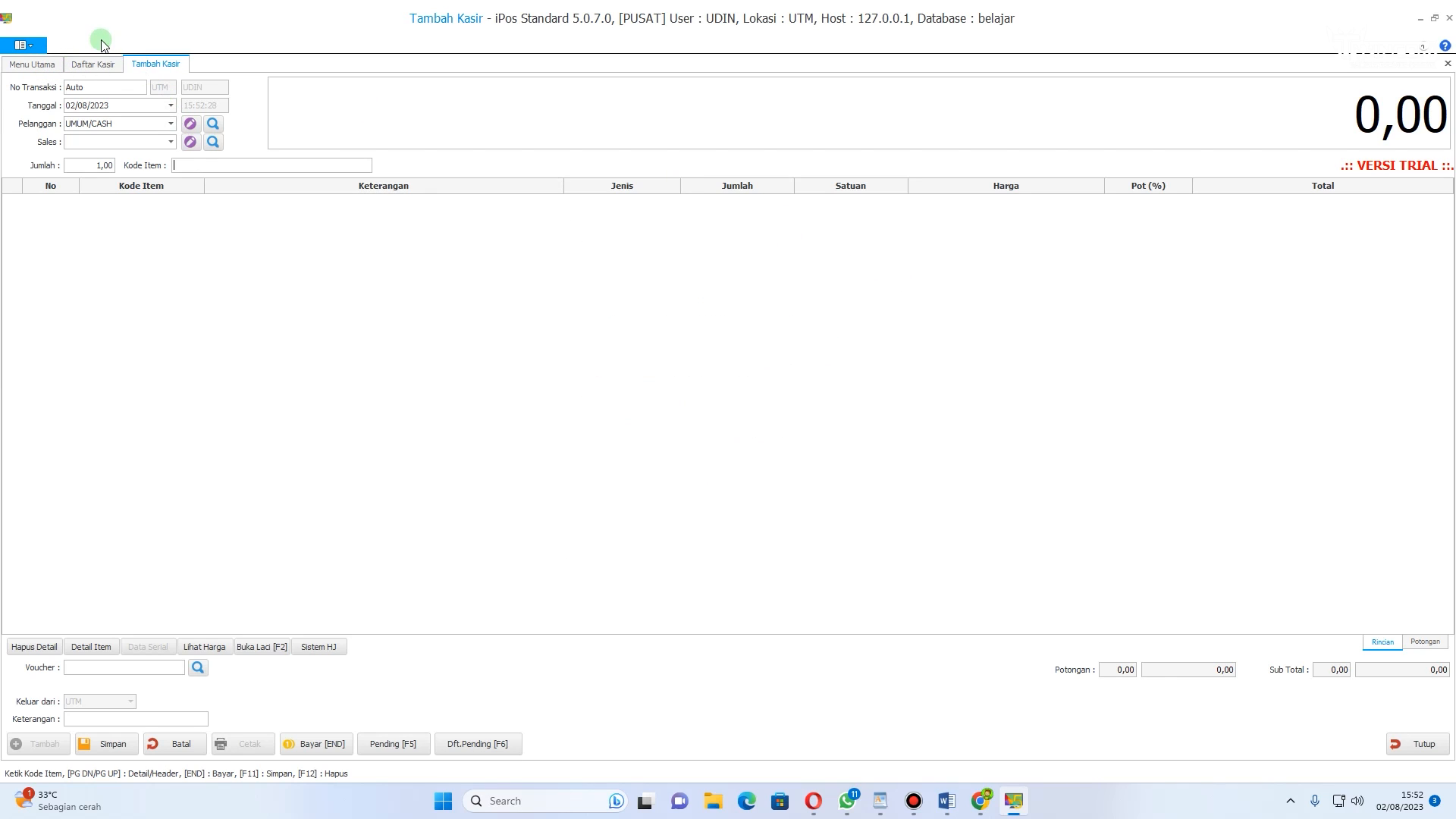
left_click(94, 64)
left_click(38, 64)
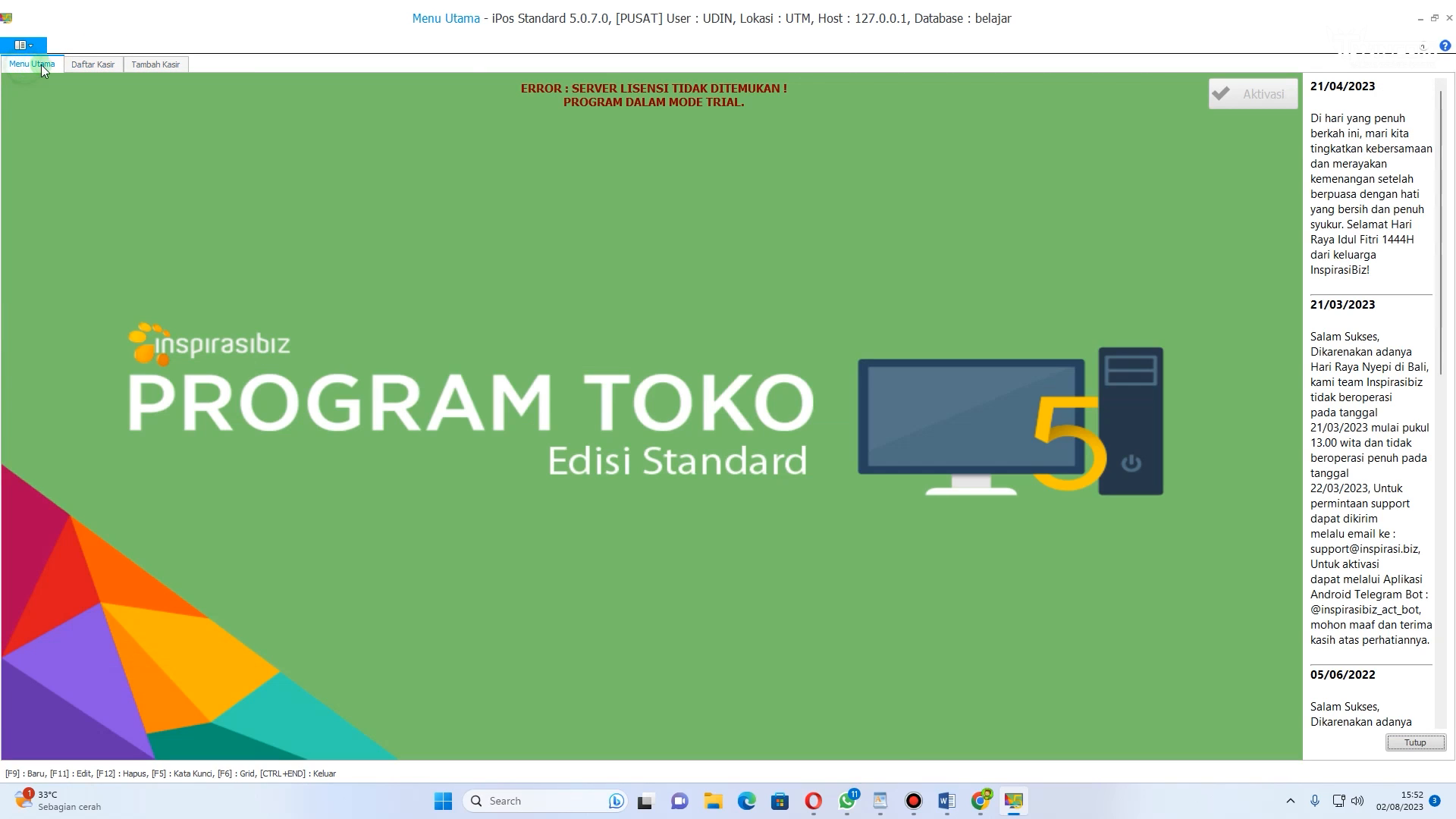
left_click(101, 65)
left_click(156, 64)
left_click(85, 65)
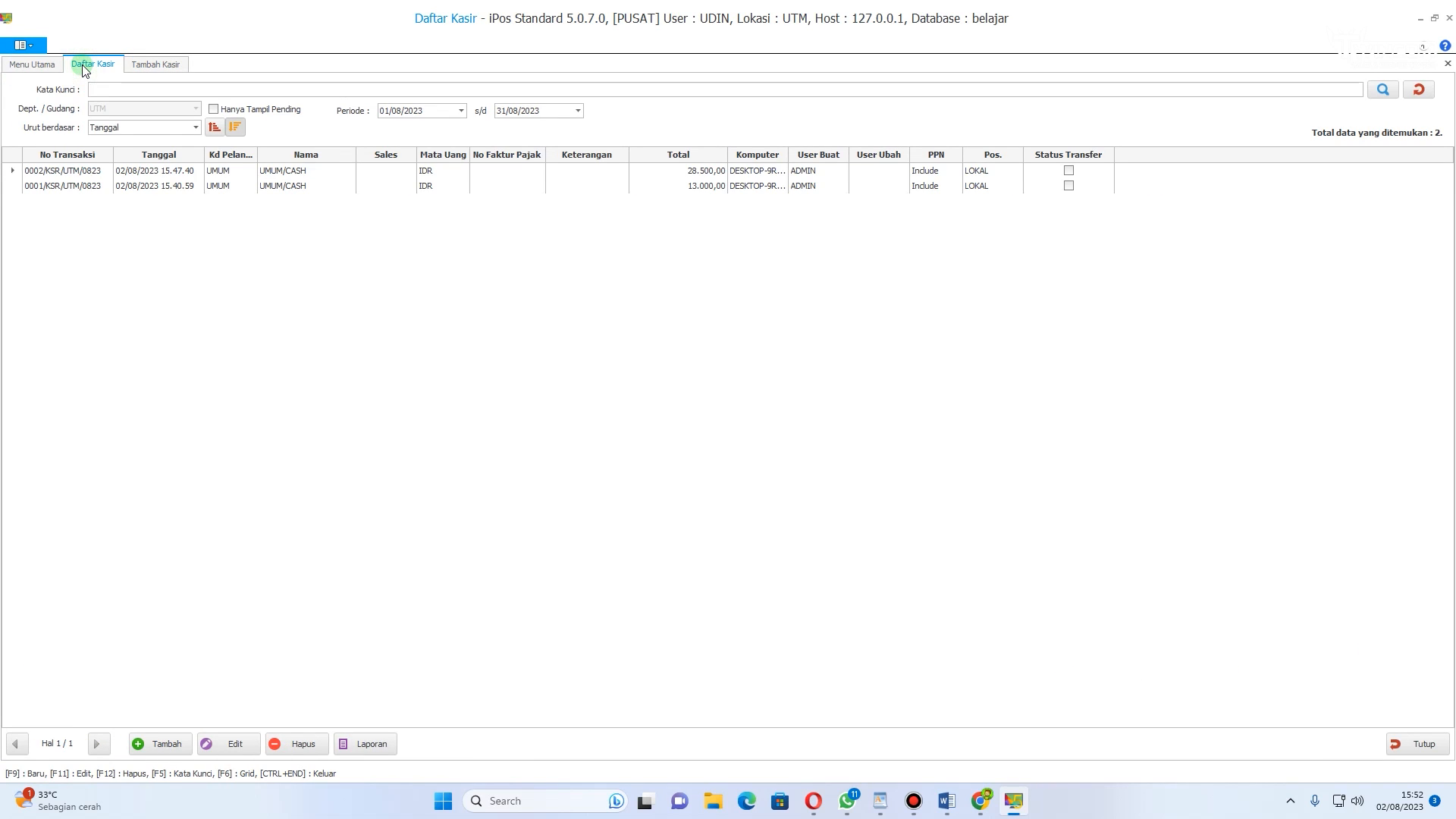
left_click(155, 64)
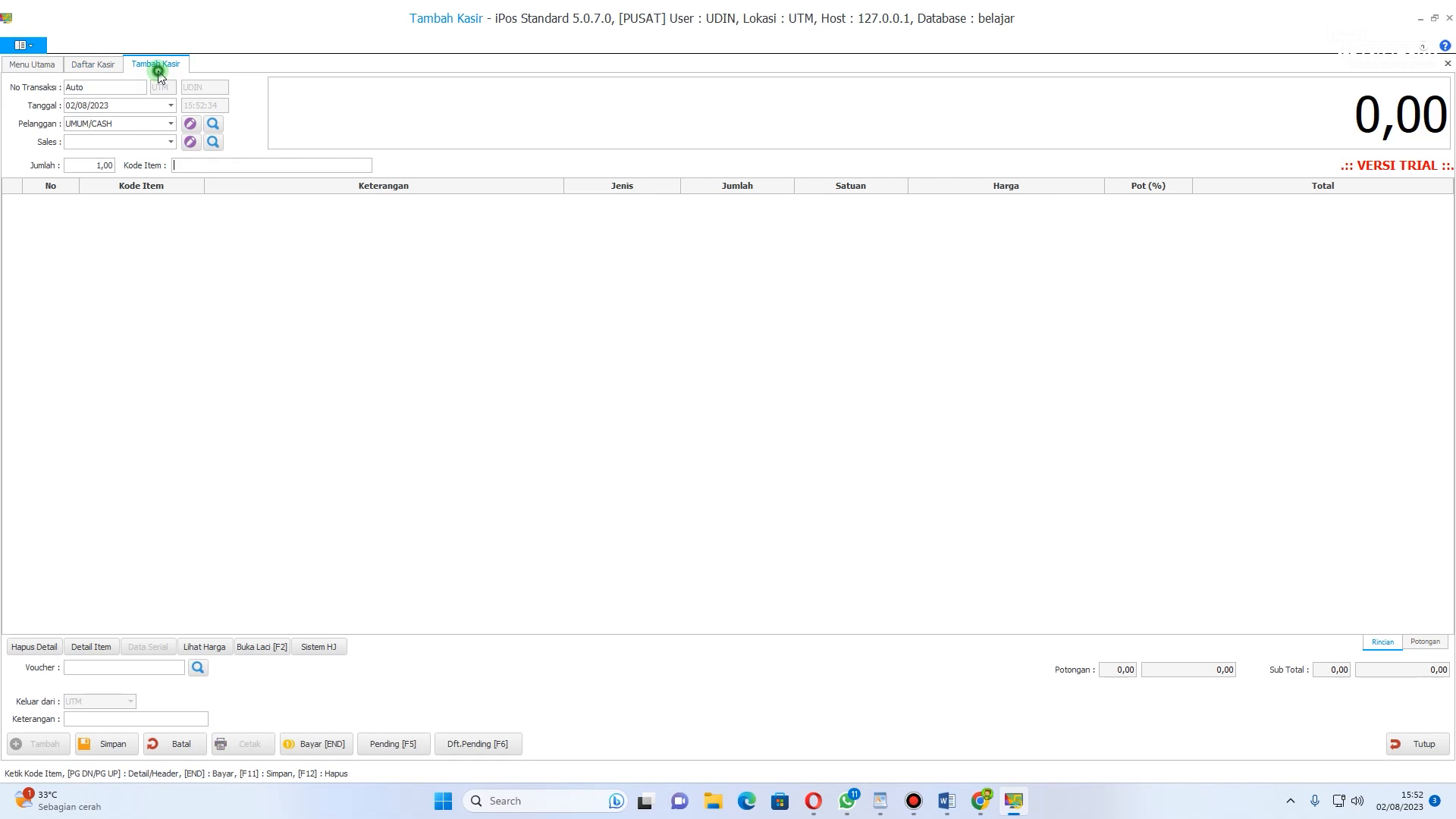
left_click(91, 61)
left_click(154, 58)
Step: Search the item list by the letter m and add MIE SOTO BANJAR in DUS to the cashier sale
left_click(197, 164)
key("Return")
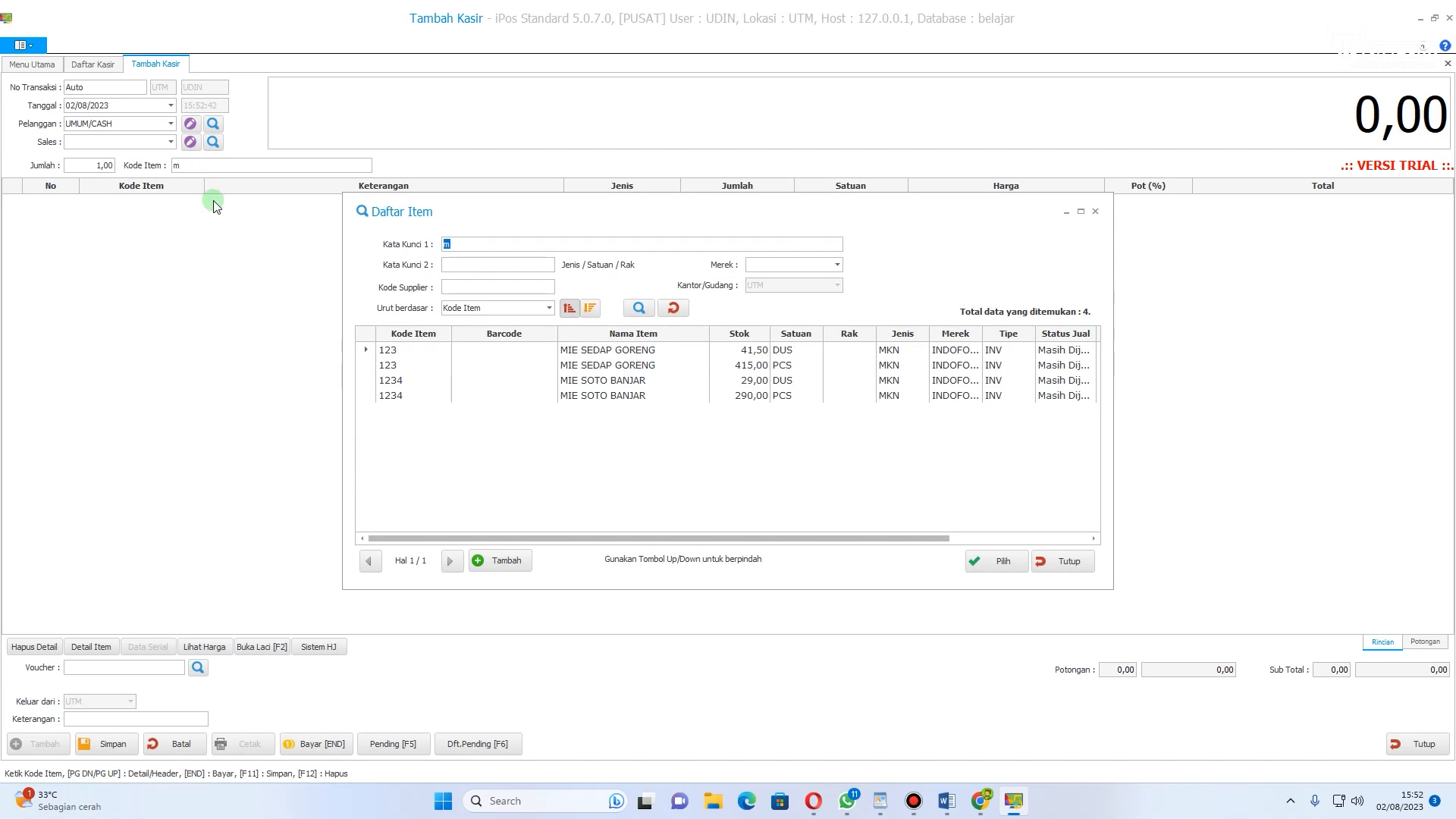
double_click(614, 383)
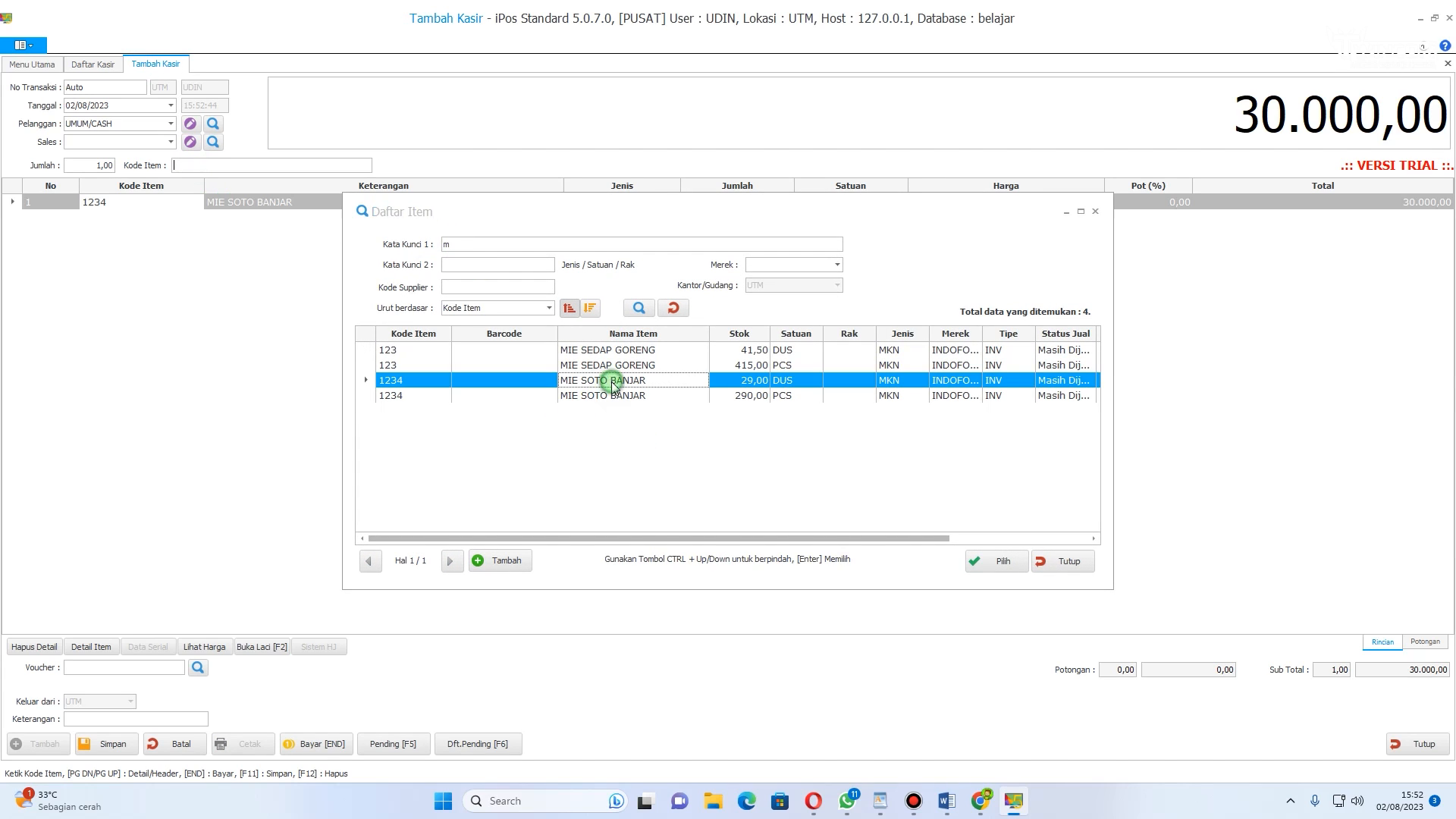
Step: Pay the MIE SOTO BANJAR sale with 30000 cash, save the transaction and close the payment dialog
left_click(331, 746)
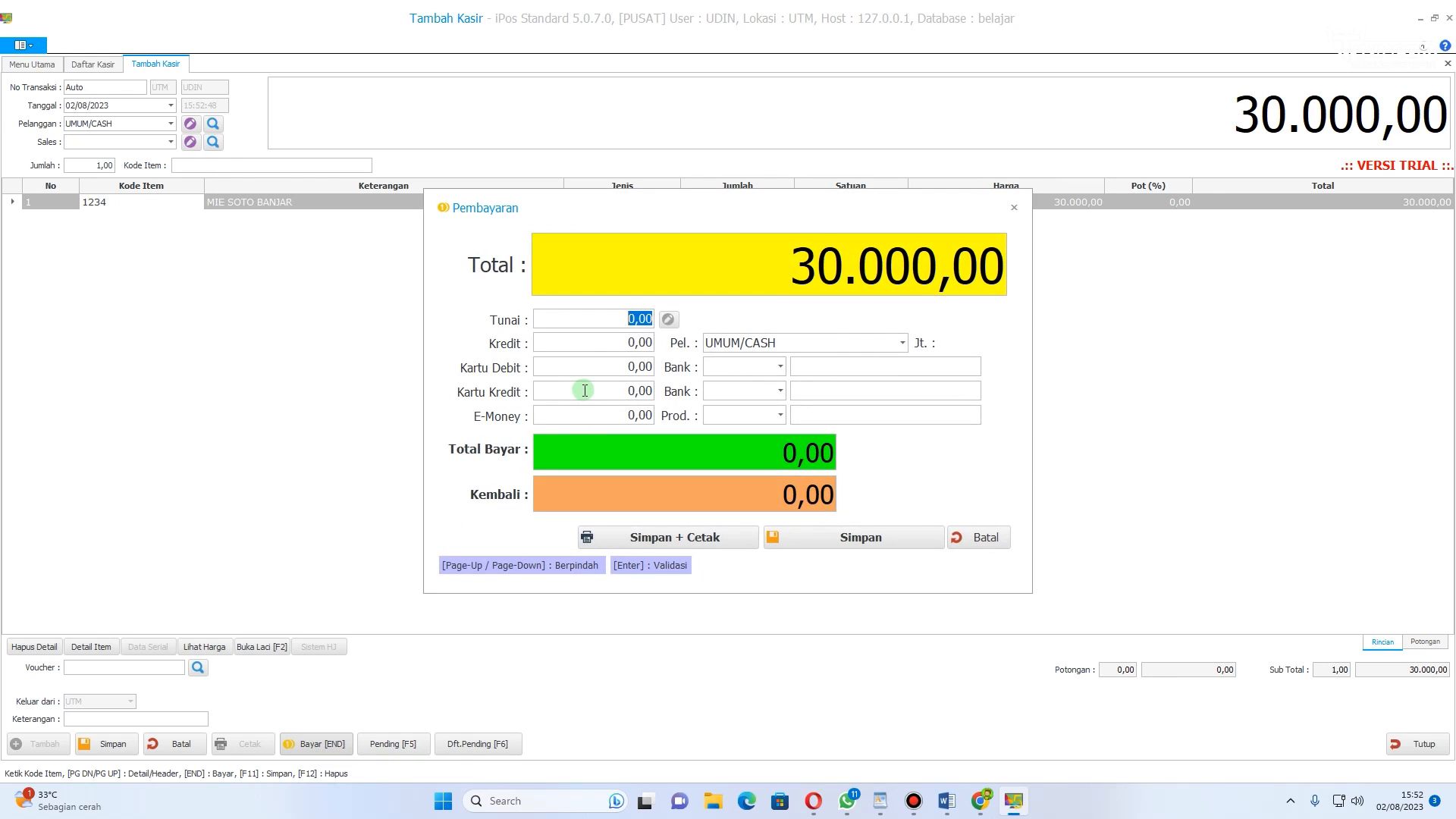
type("30000")
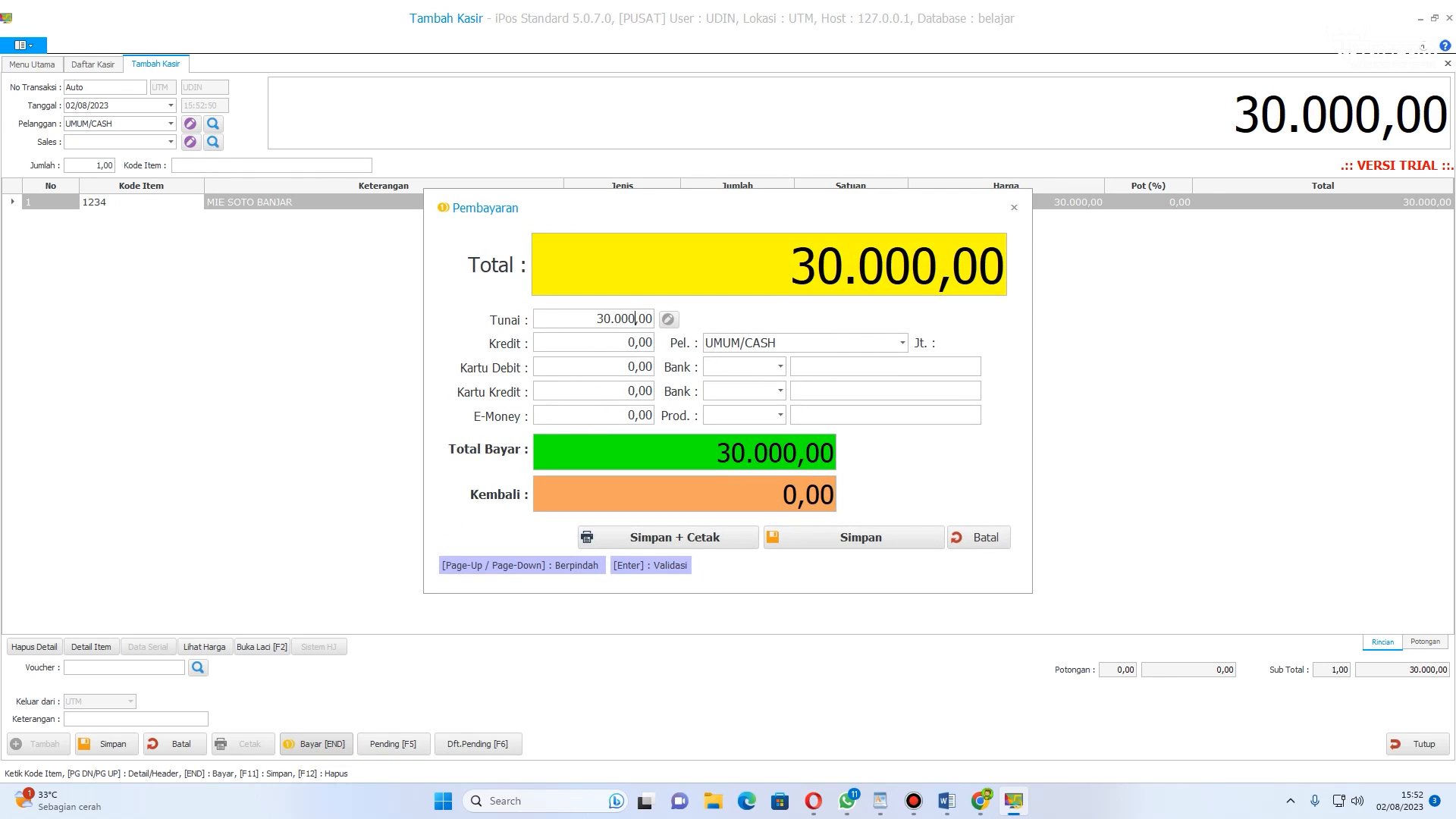
left_click(884, 540)
left_click(878, 335)
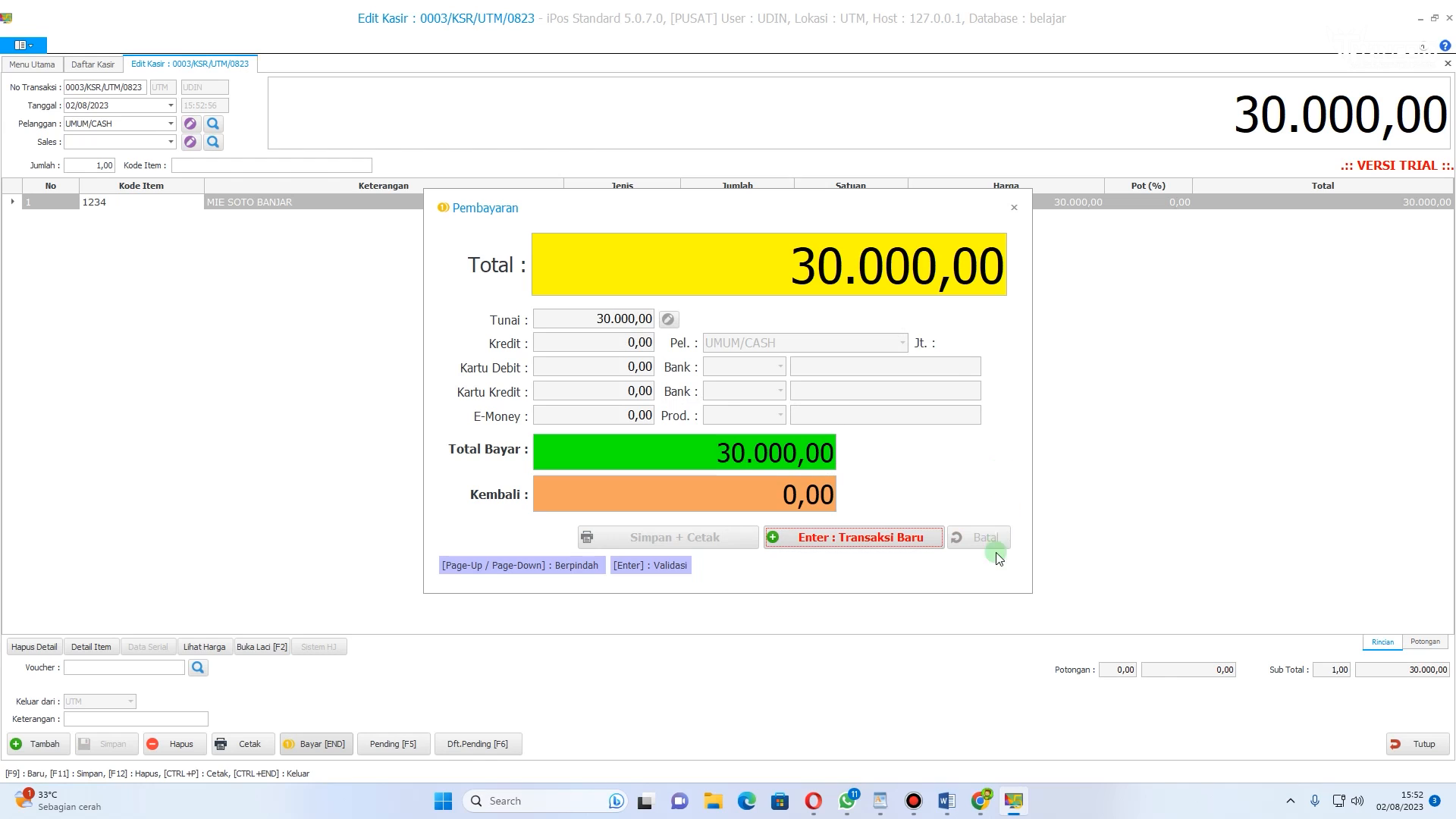
left_click(1016, 209)
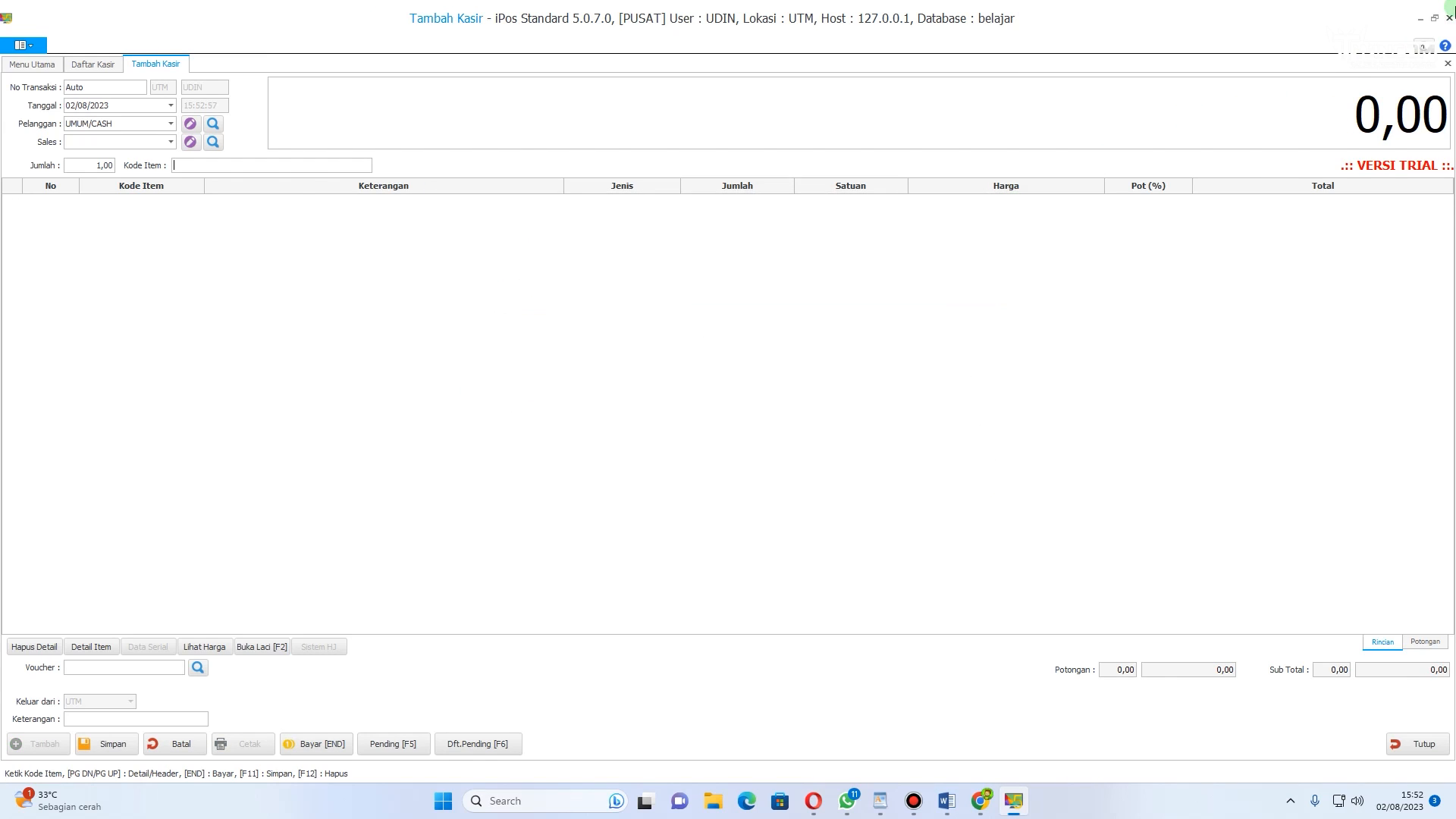
Step: Close the empty new cashier sale tab without saving it and exit the program
left_click(1448, 66)
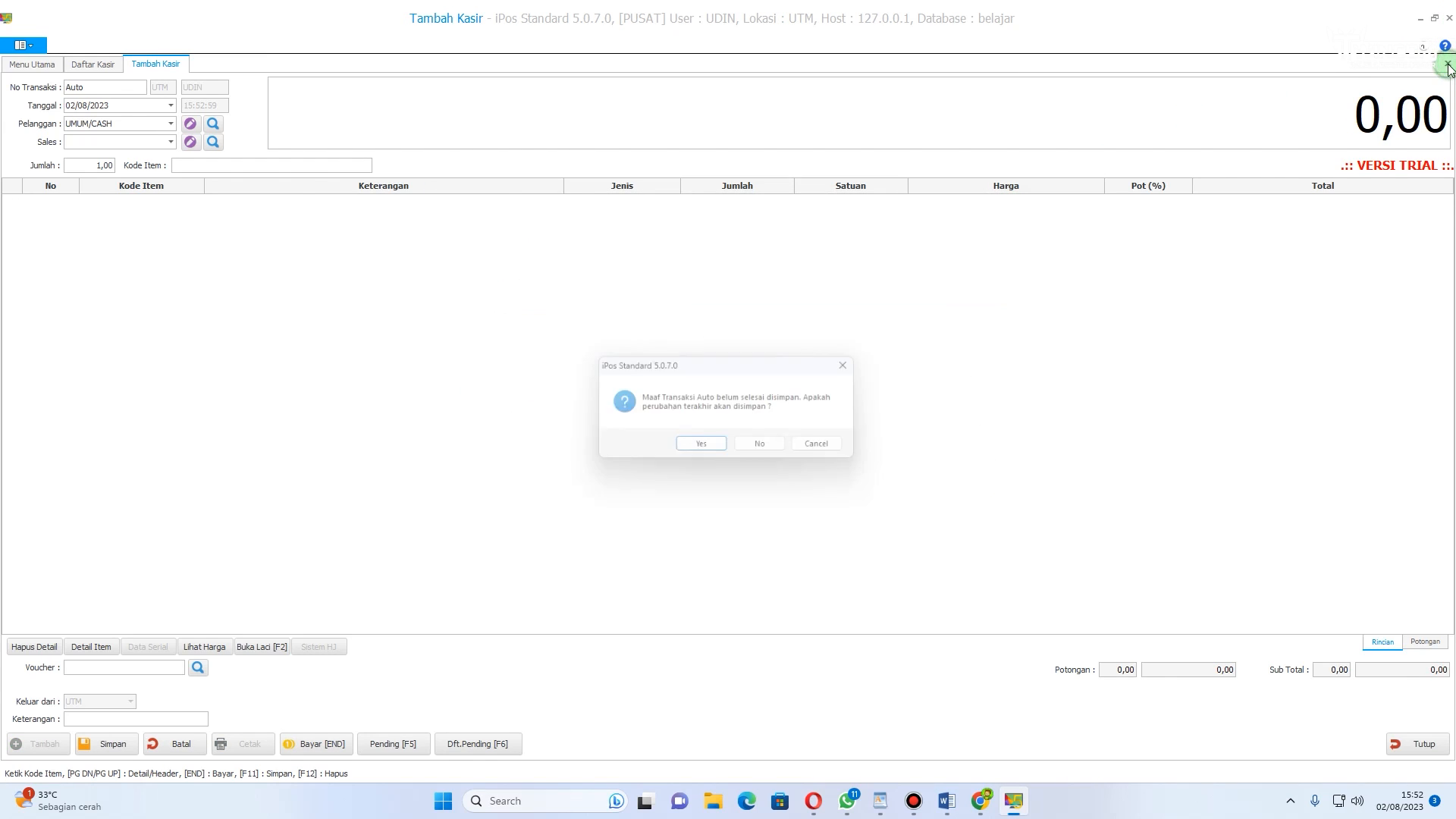
left_click(856, 367)
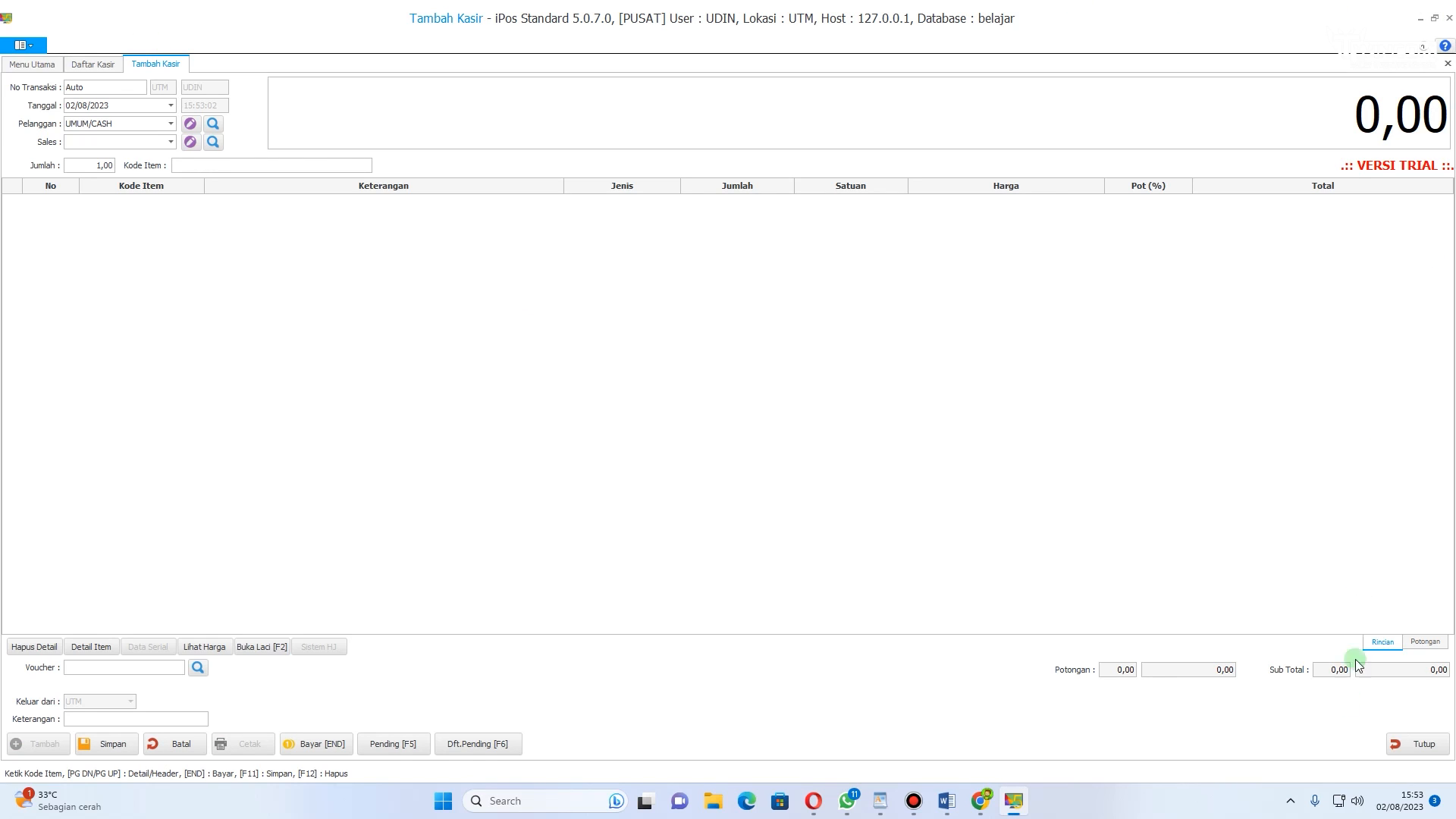
left_click(1413, 740)
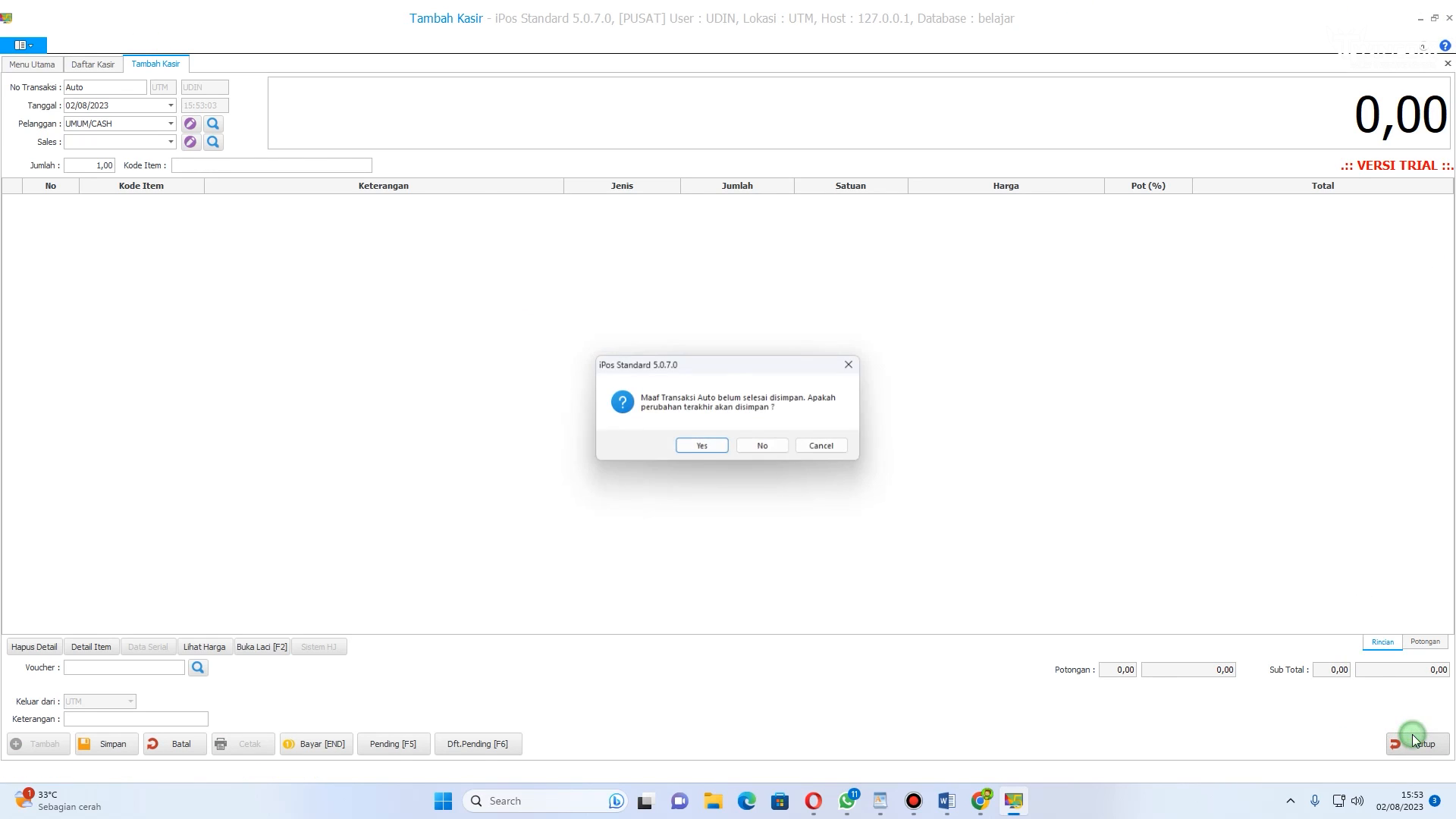
left_click(699, 446)
left_click(885, 339)
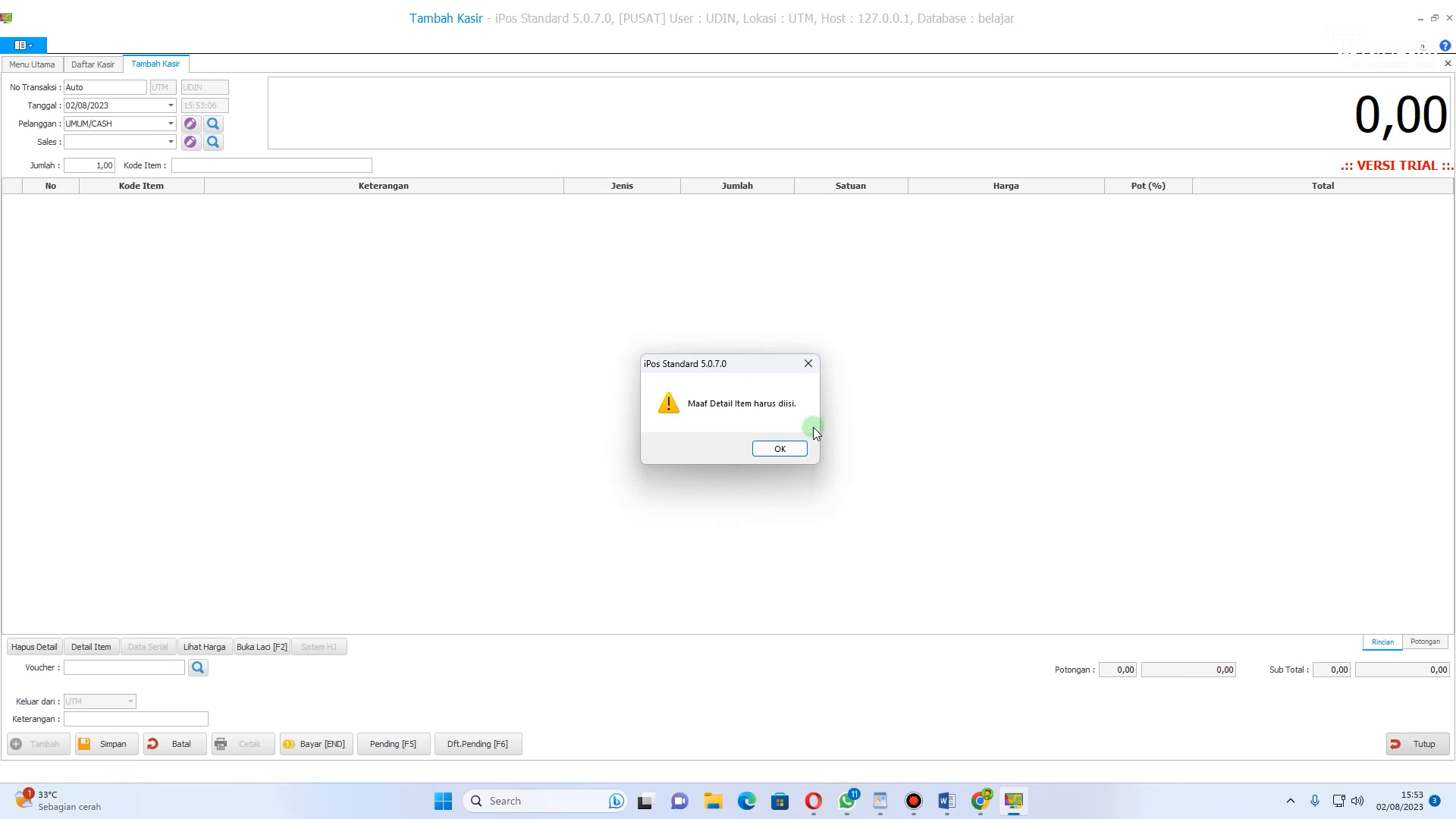
left_click(772, 447)
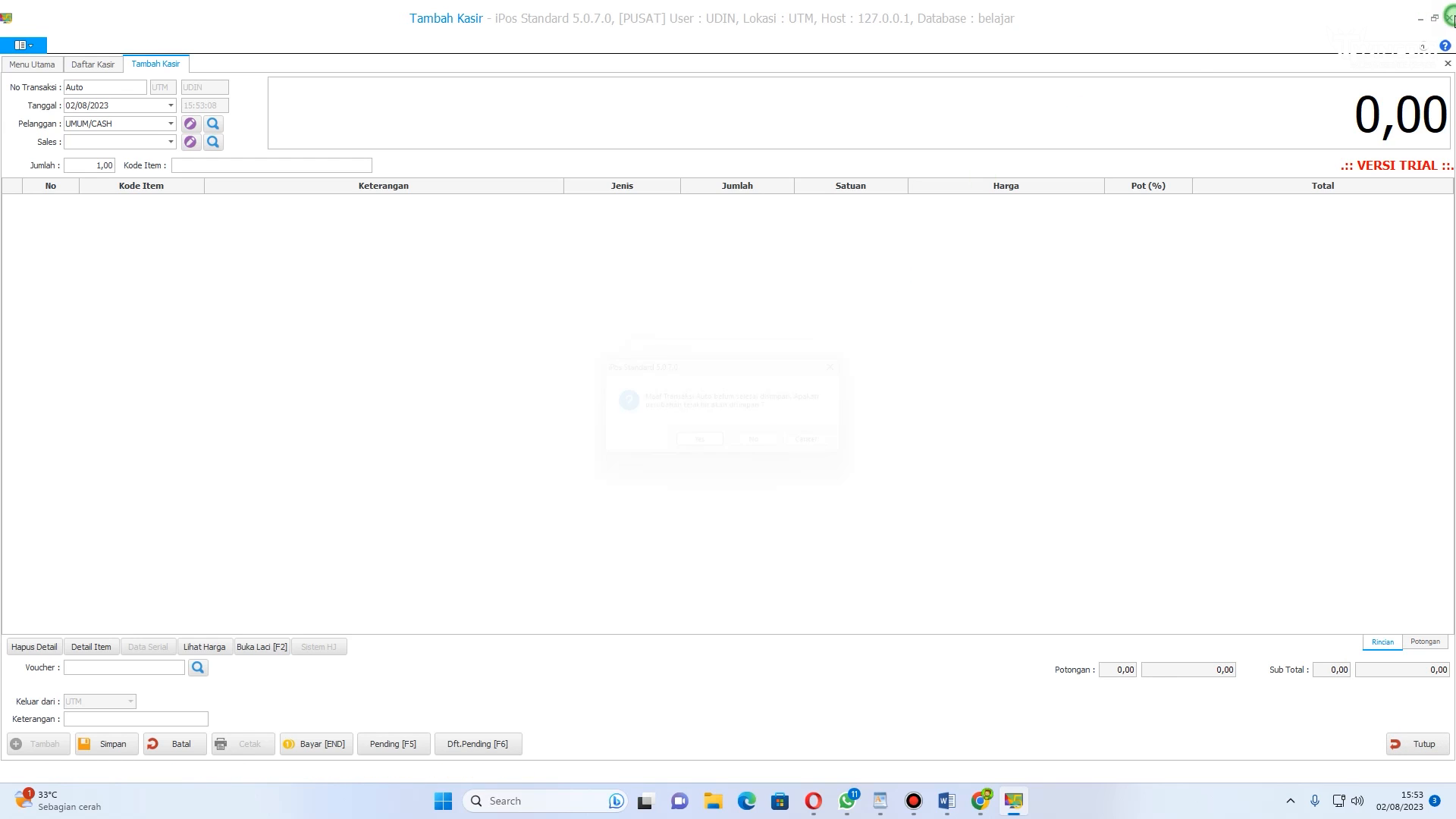
left_click(767, 449)
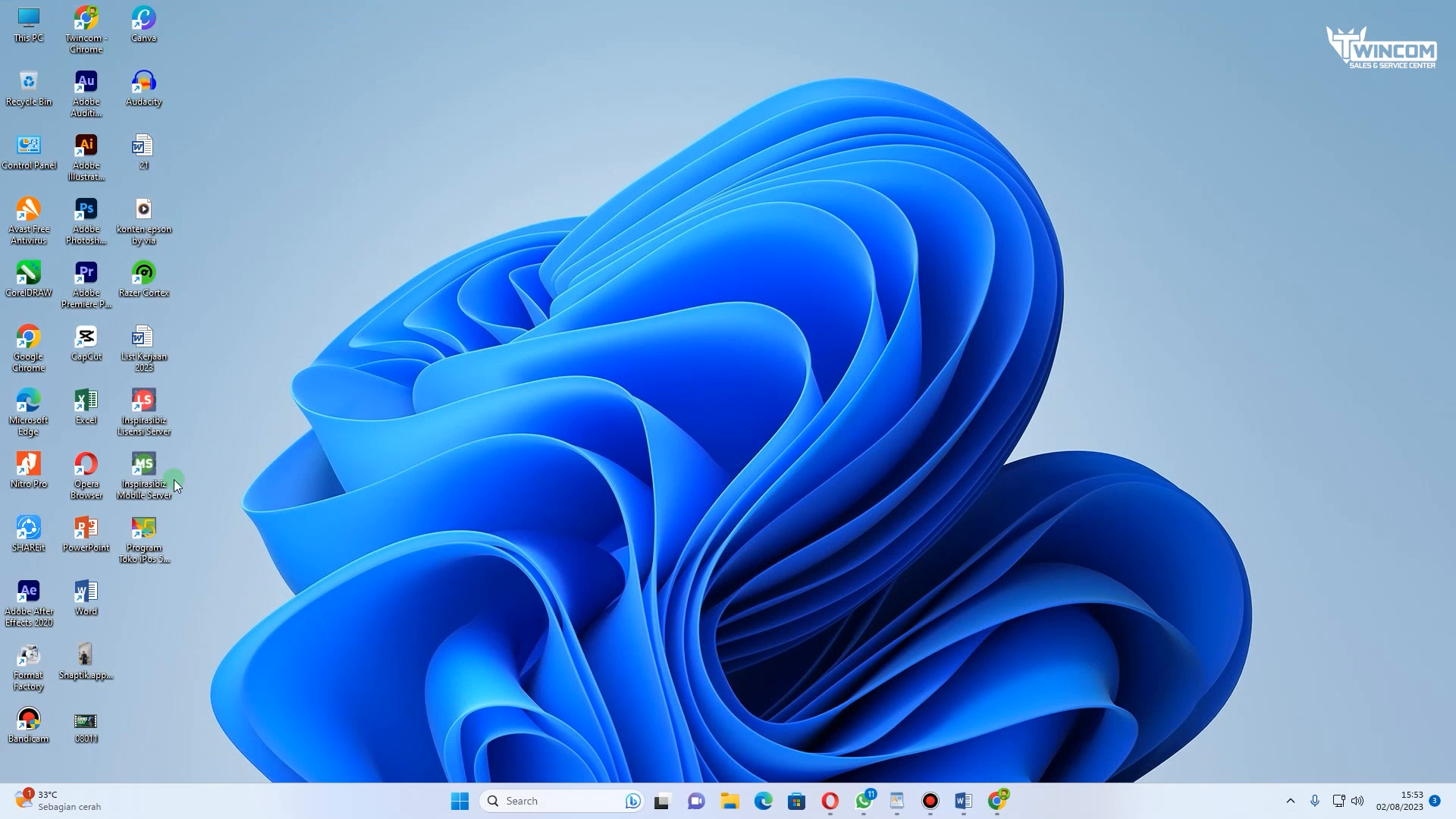
Step: Relaunch iPos, open the belajar database and log in as admin with the account password
double_click(150, 536)
left_click(640, 150)
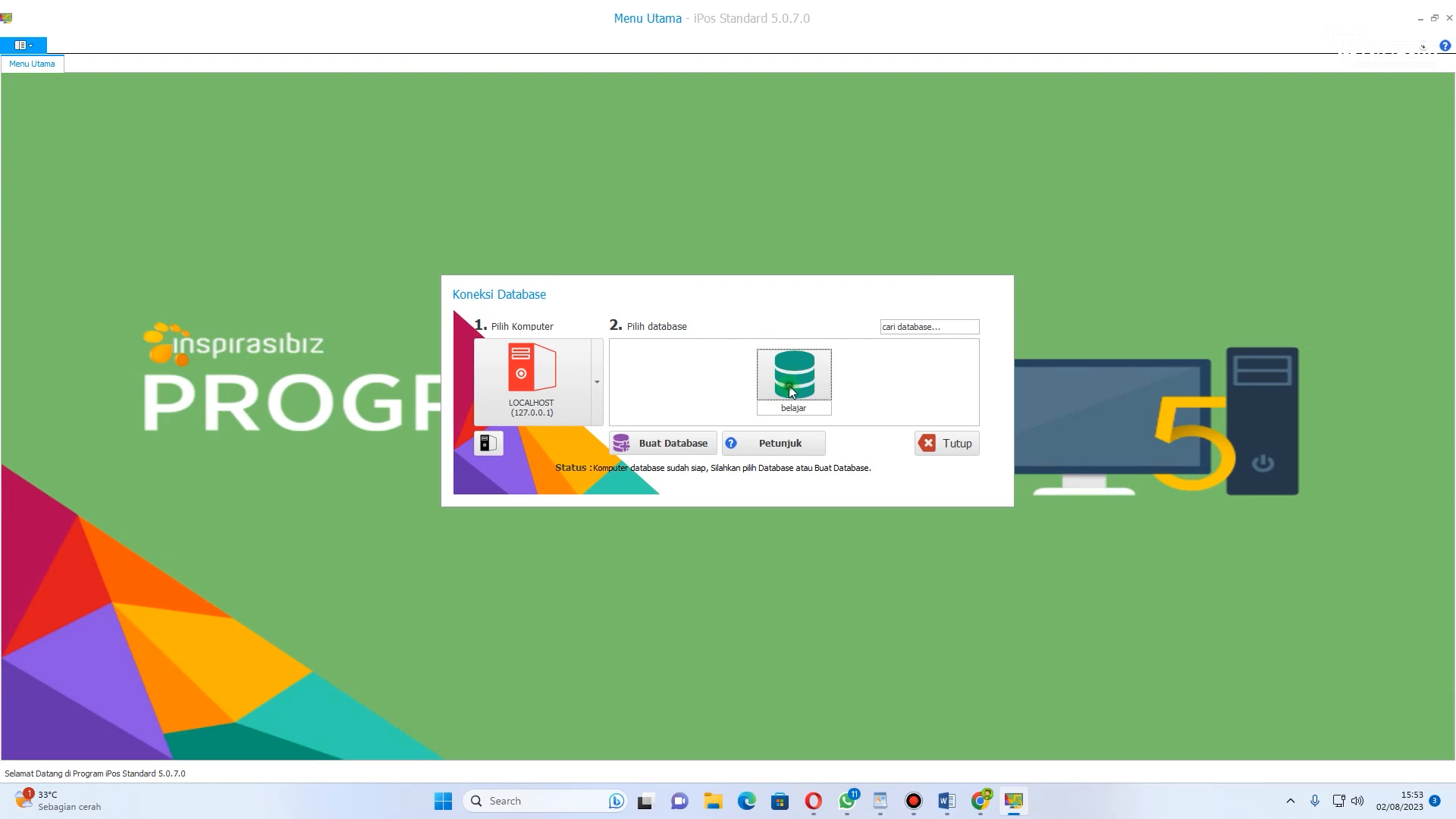
left_click(789, 386)
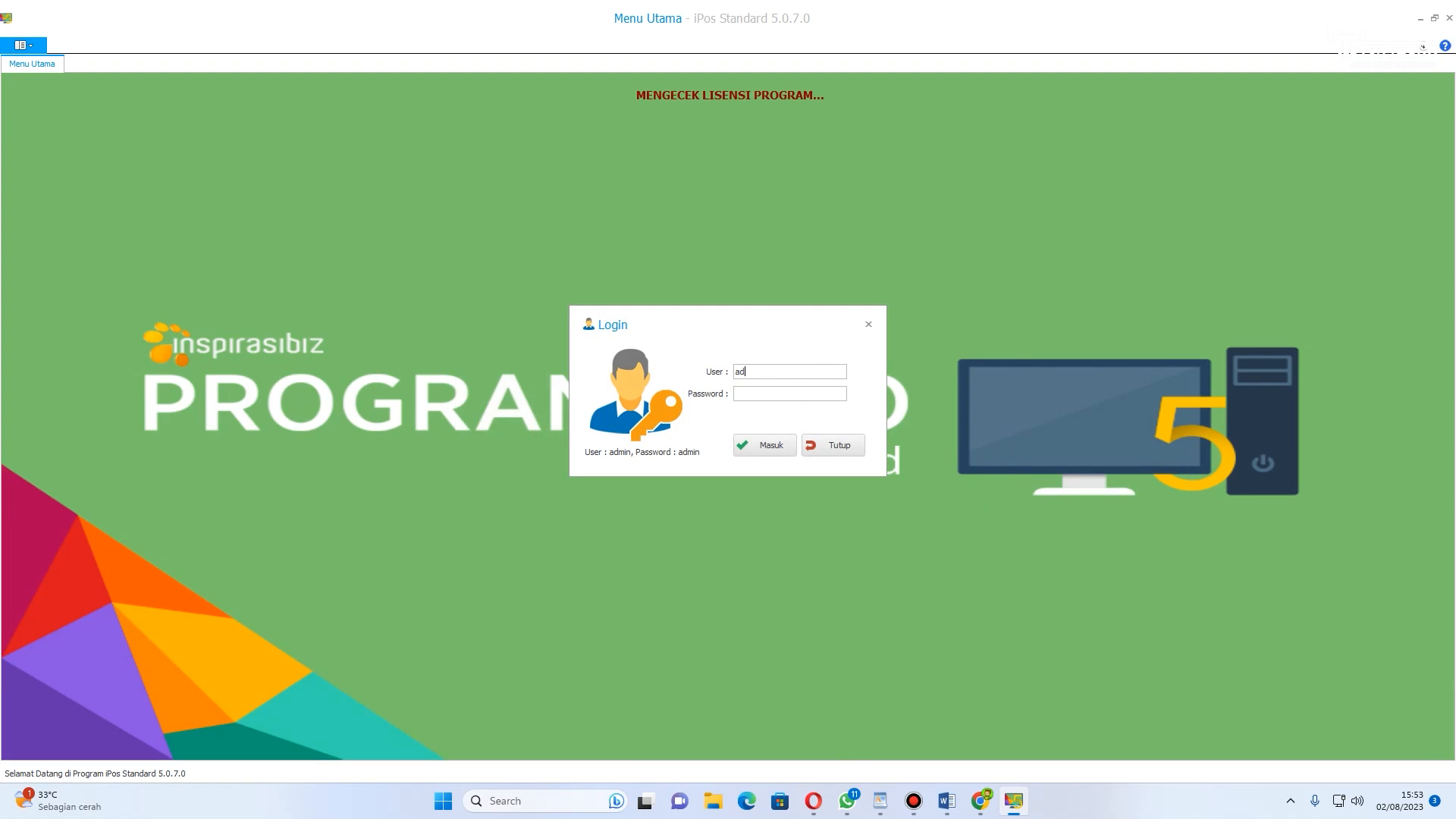
type("admin")
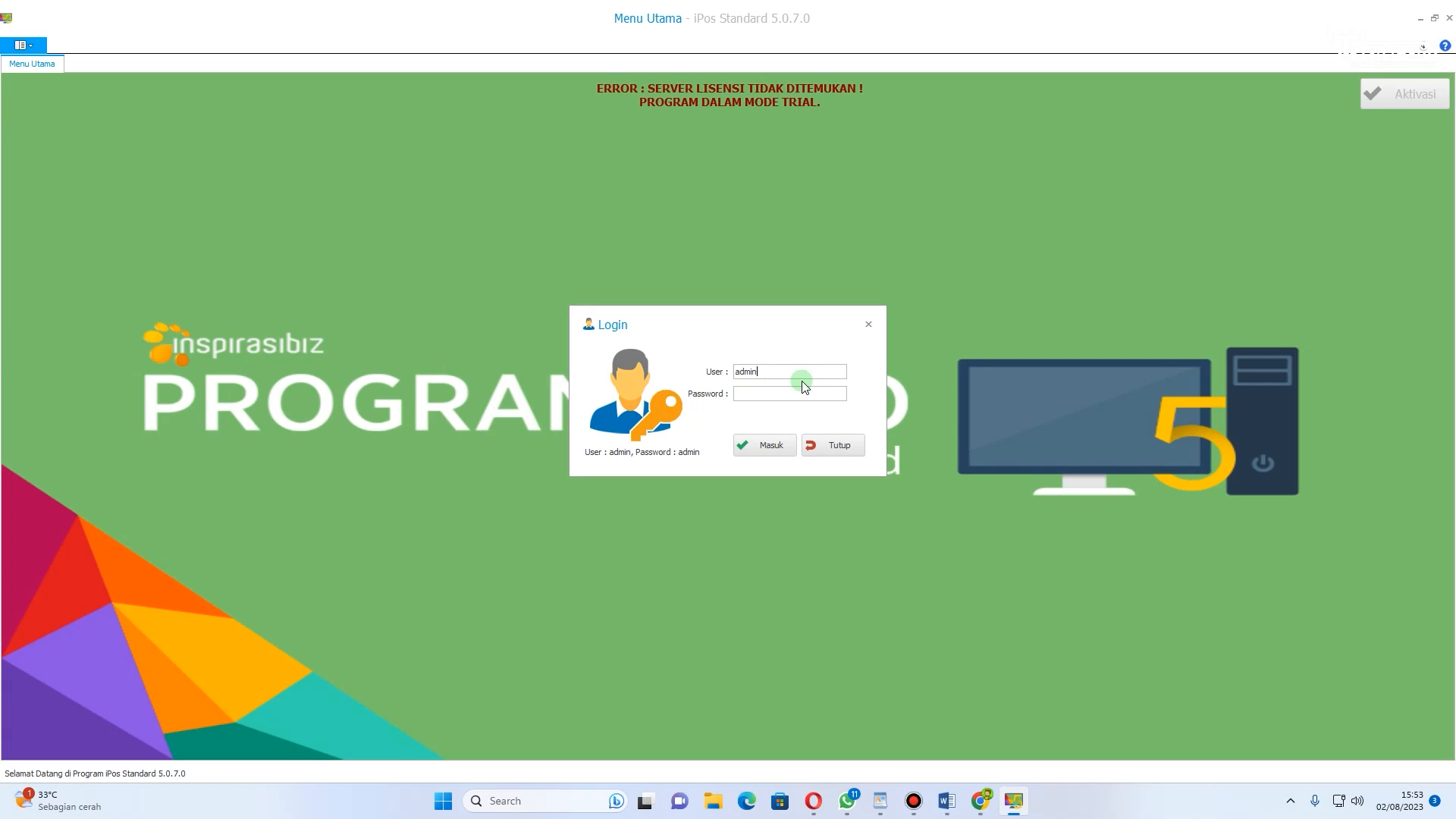
left_click(794, 391)
type("a")
left_click(771, 447)
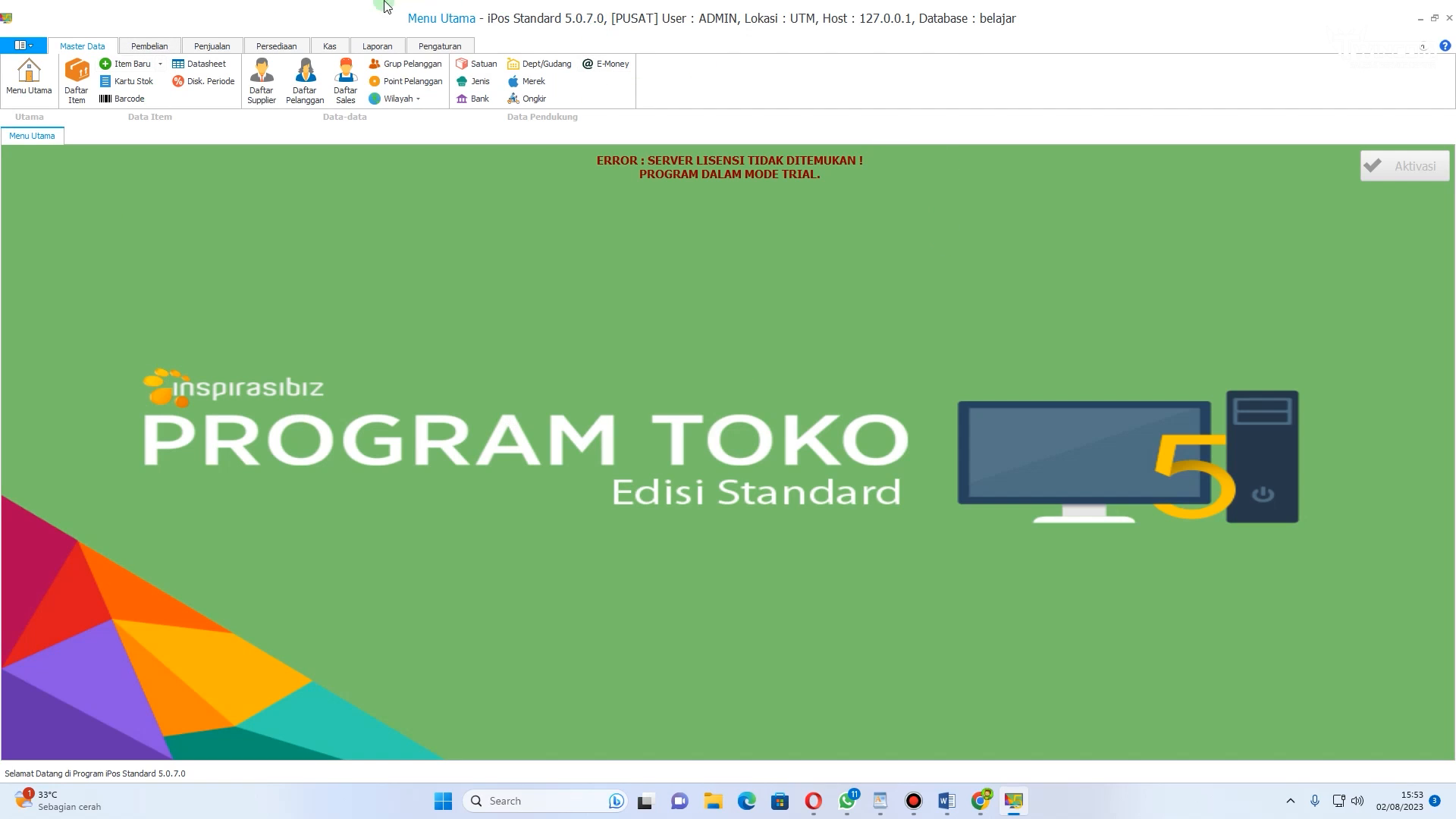
Step: Look through the main menu tabs and dismiss the update notice
left_click(156, 45)
left_click(218, 45)
left_click(276, 45)
left_click(329, 46)
left_click(374, 46)
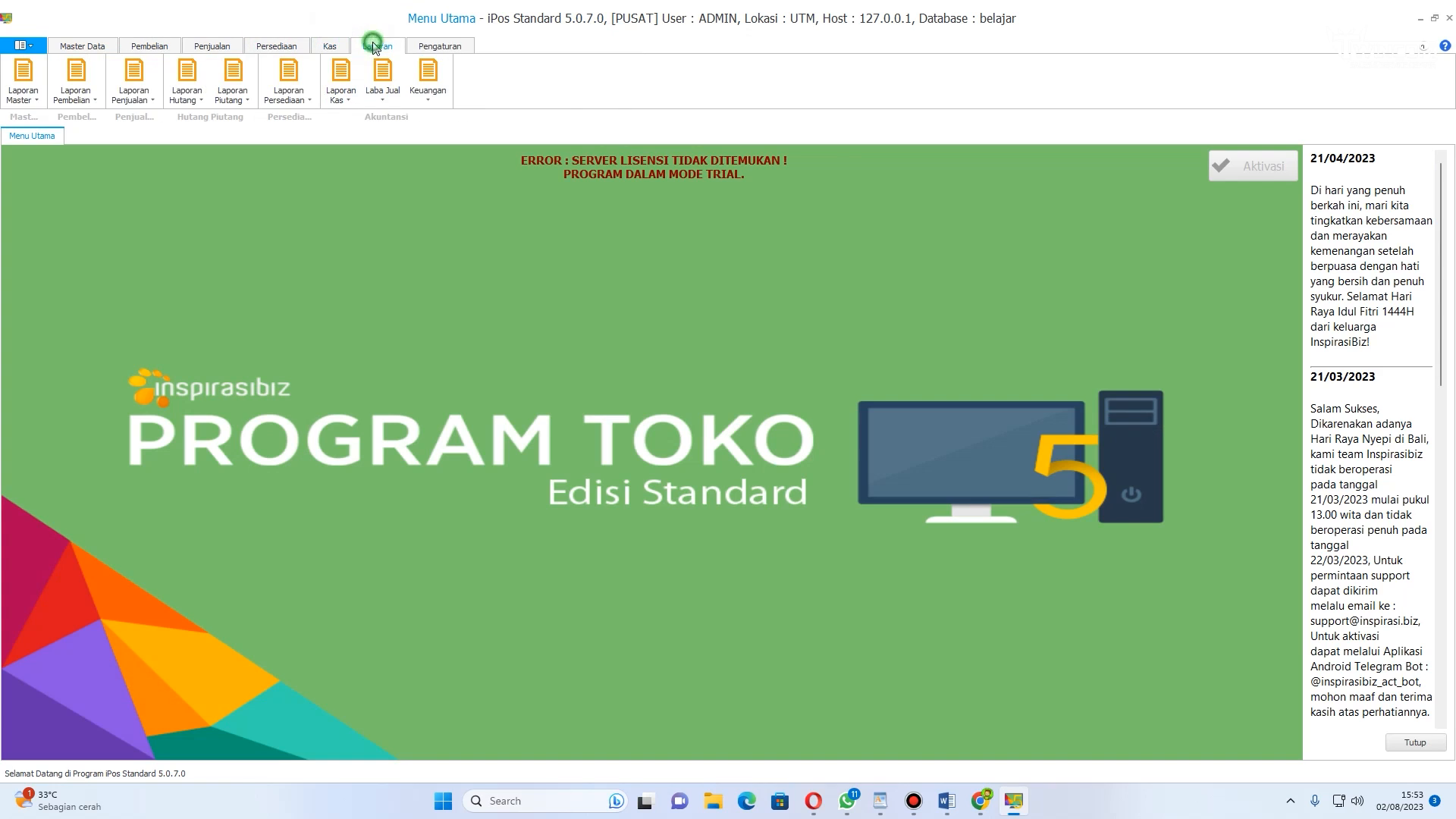
left_click(441, 47)
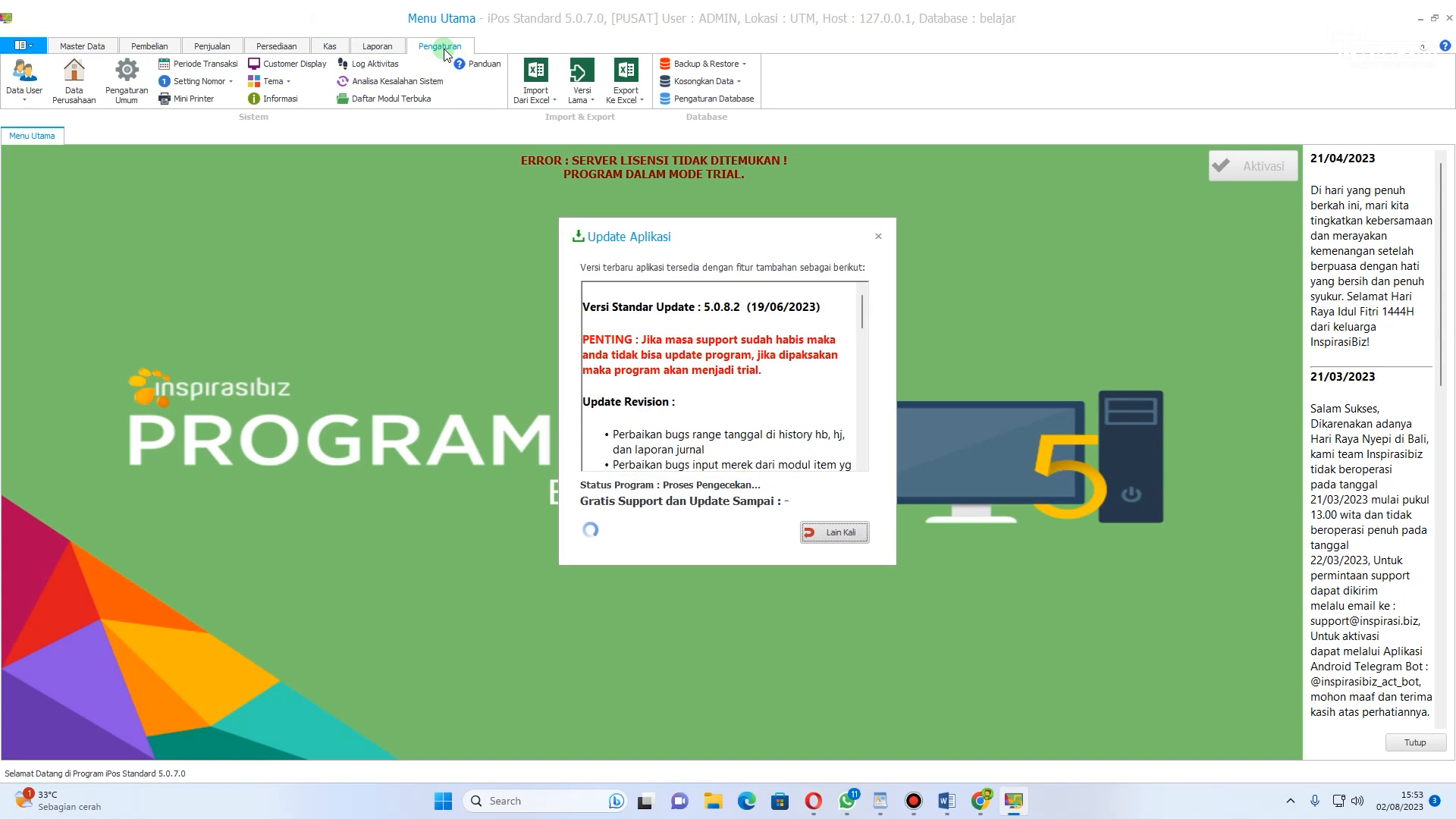
left_click(875, 236)
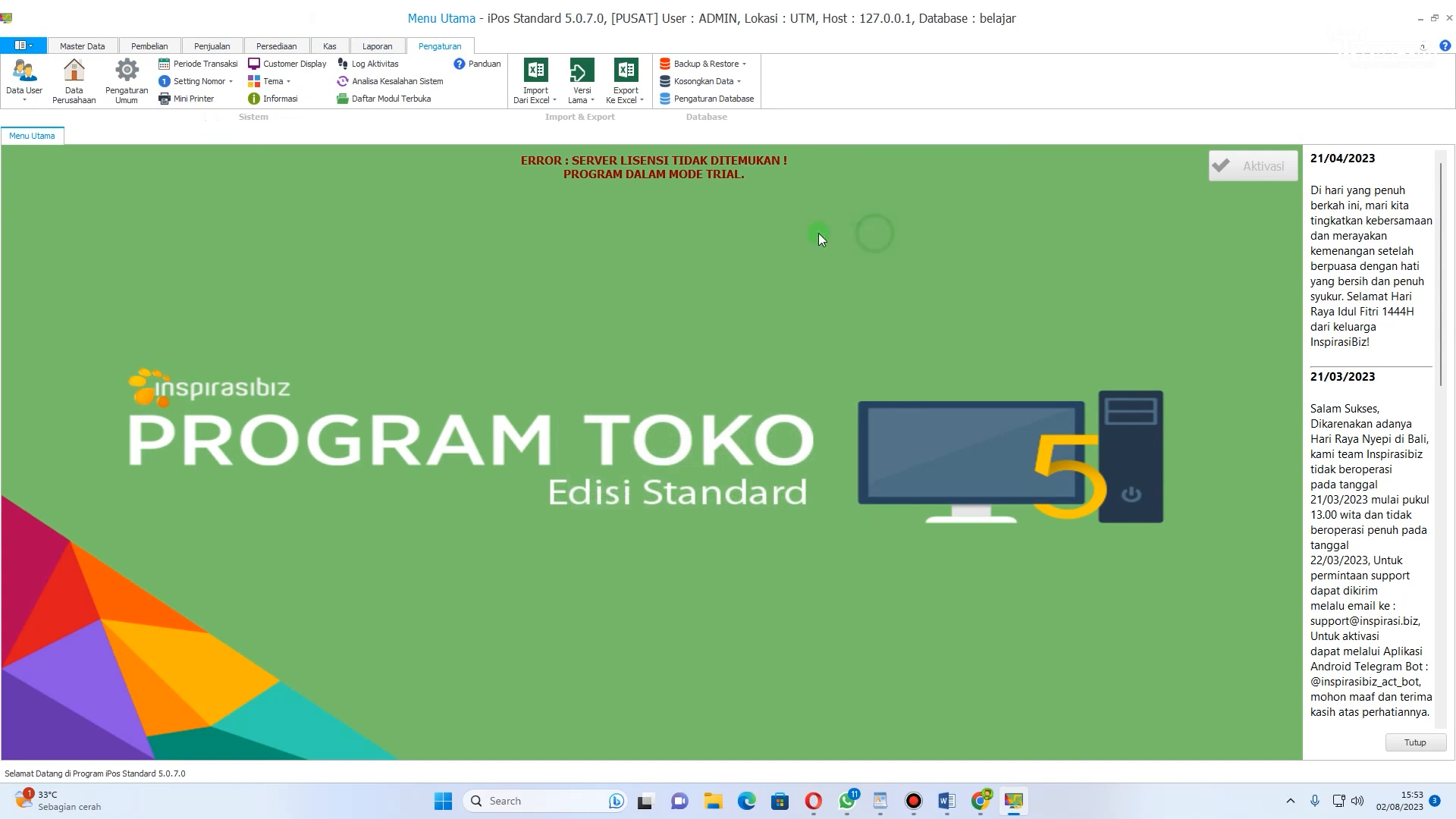
Step: Open the user access group settings and select the ADMINISTRATOR group
left_click(32, 92)
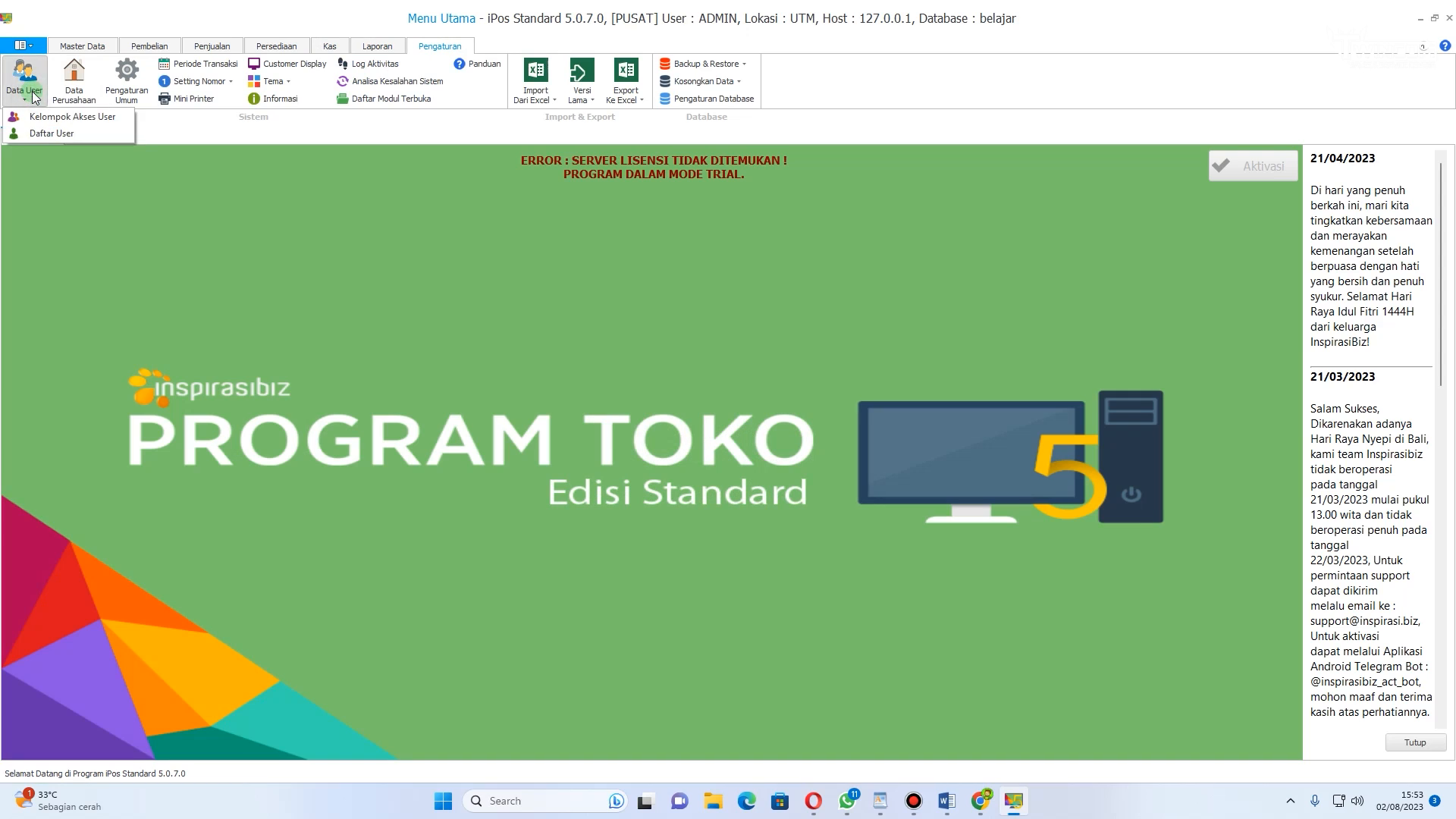
left_click(93, 128)
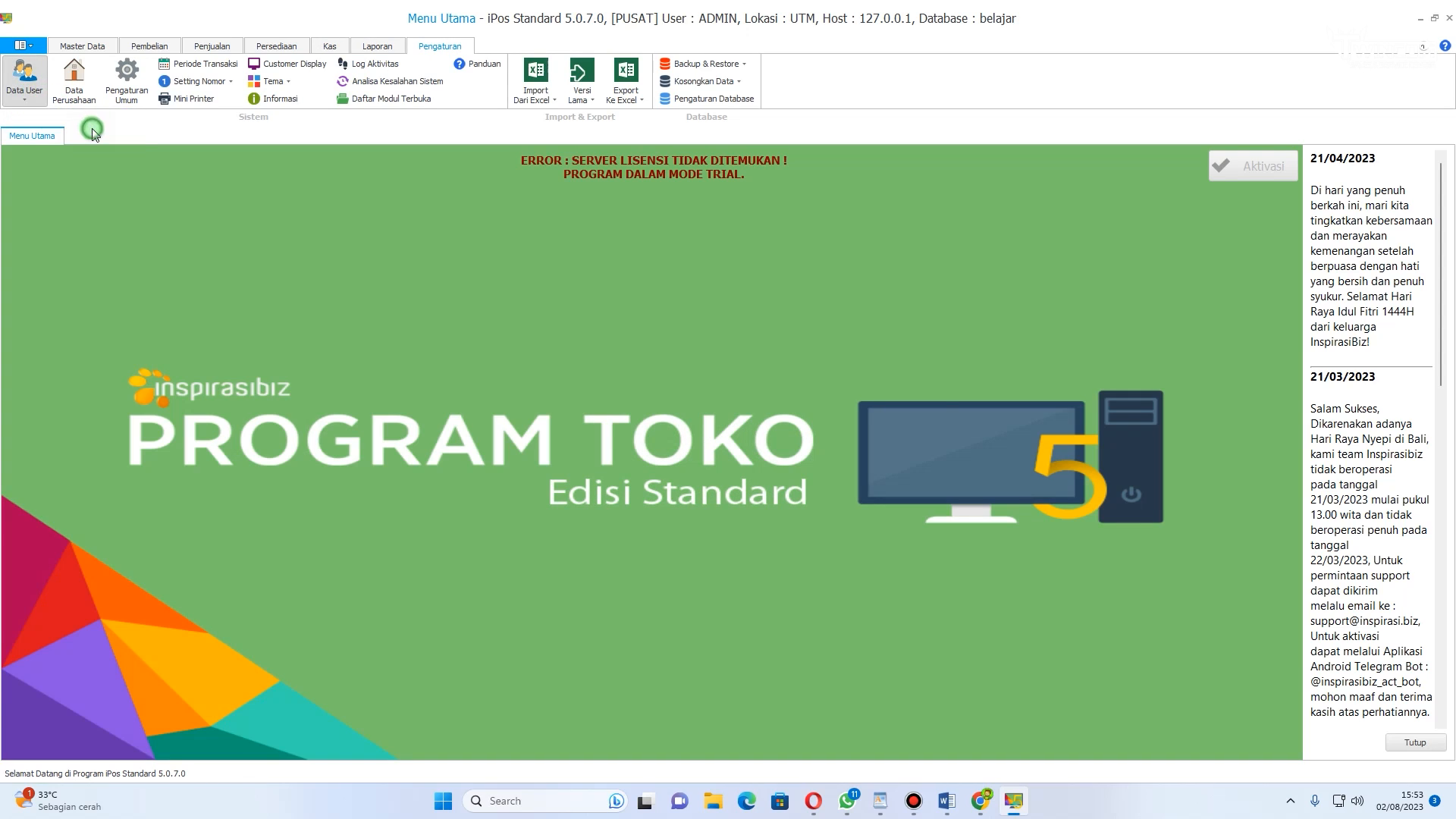
left_click(929, 248)
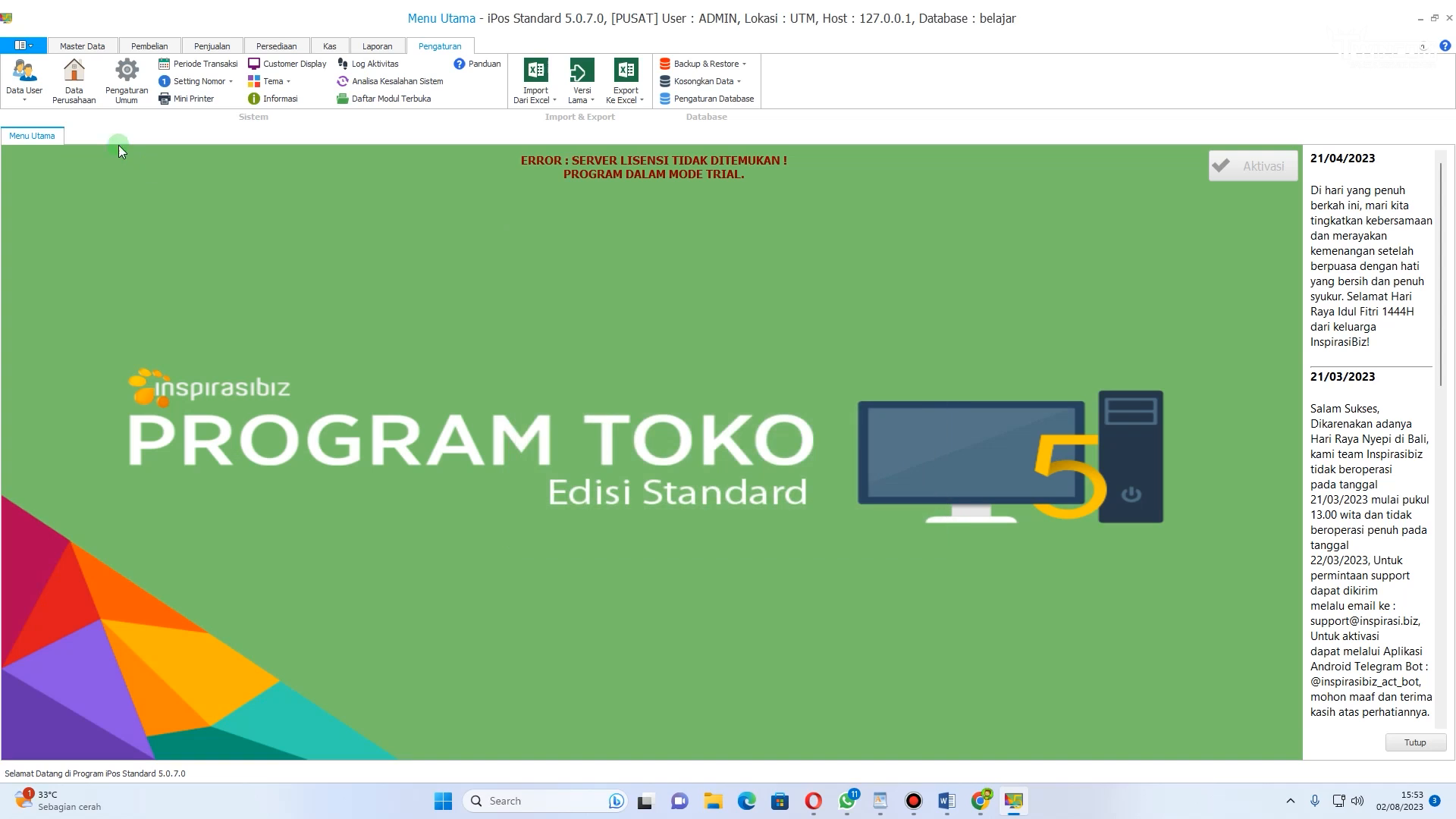
left_click(27, 82)
left_click(37, 119)
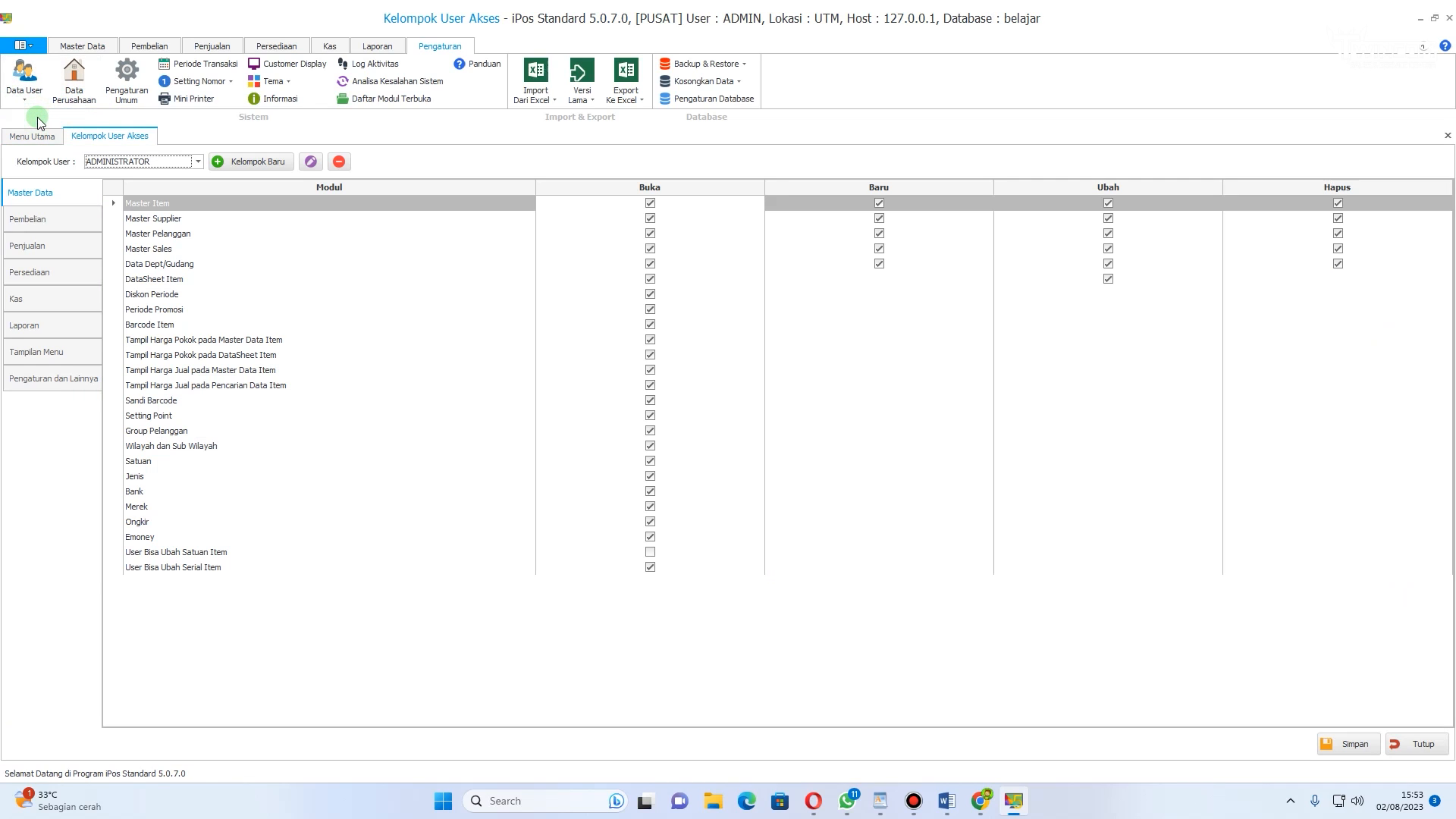
left_click(198, 162)
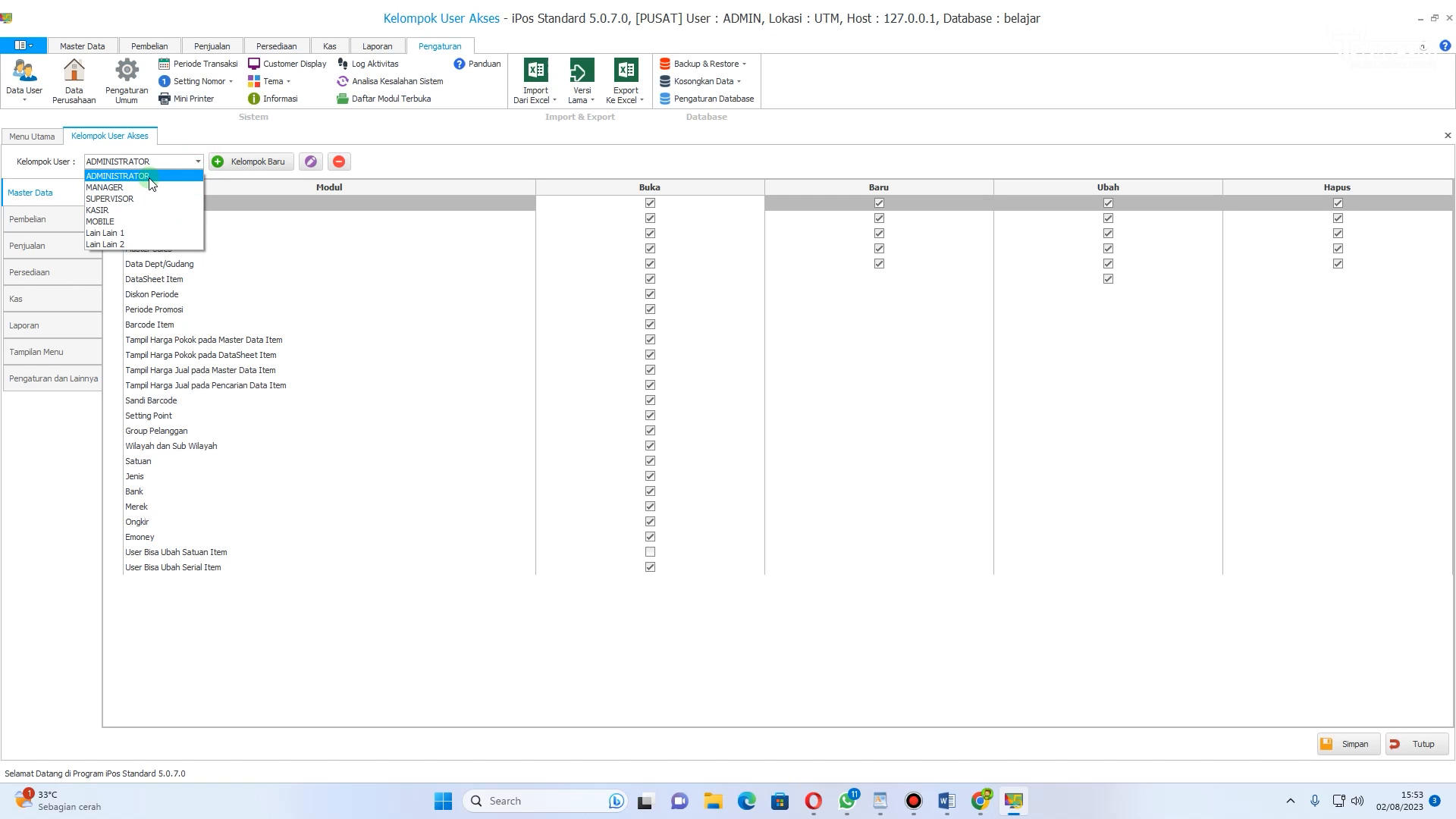
left_click(117, 175)
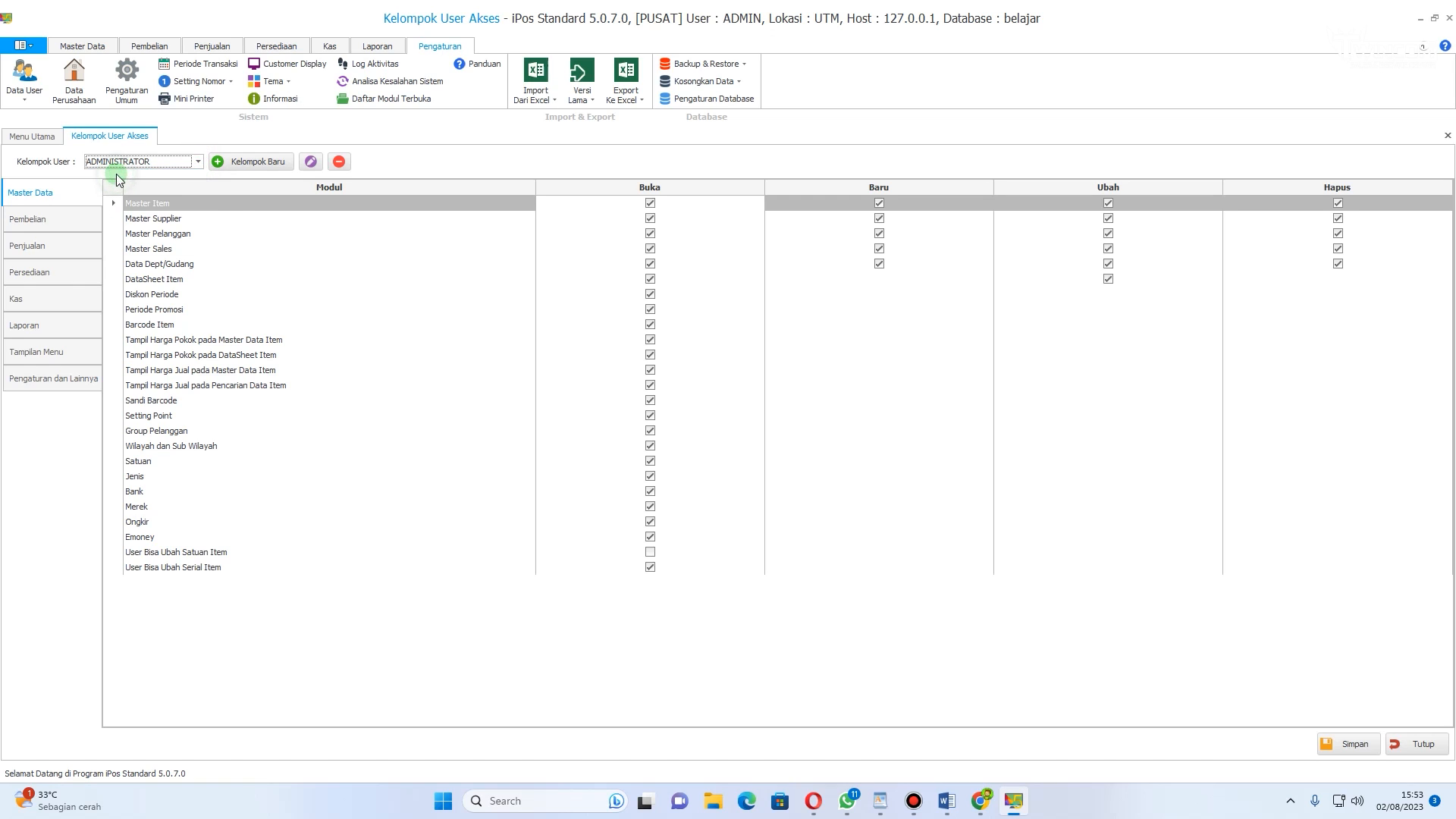
Step: Review the ADMINISTRATOR group's permissions in the inventory, cash, menu, report and purchase categories, then close the settings
left_click(34, 271)
left_click(31, 298)
left_click(41, 347)
left_click(43, 326)
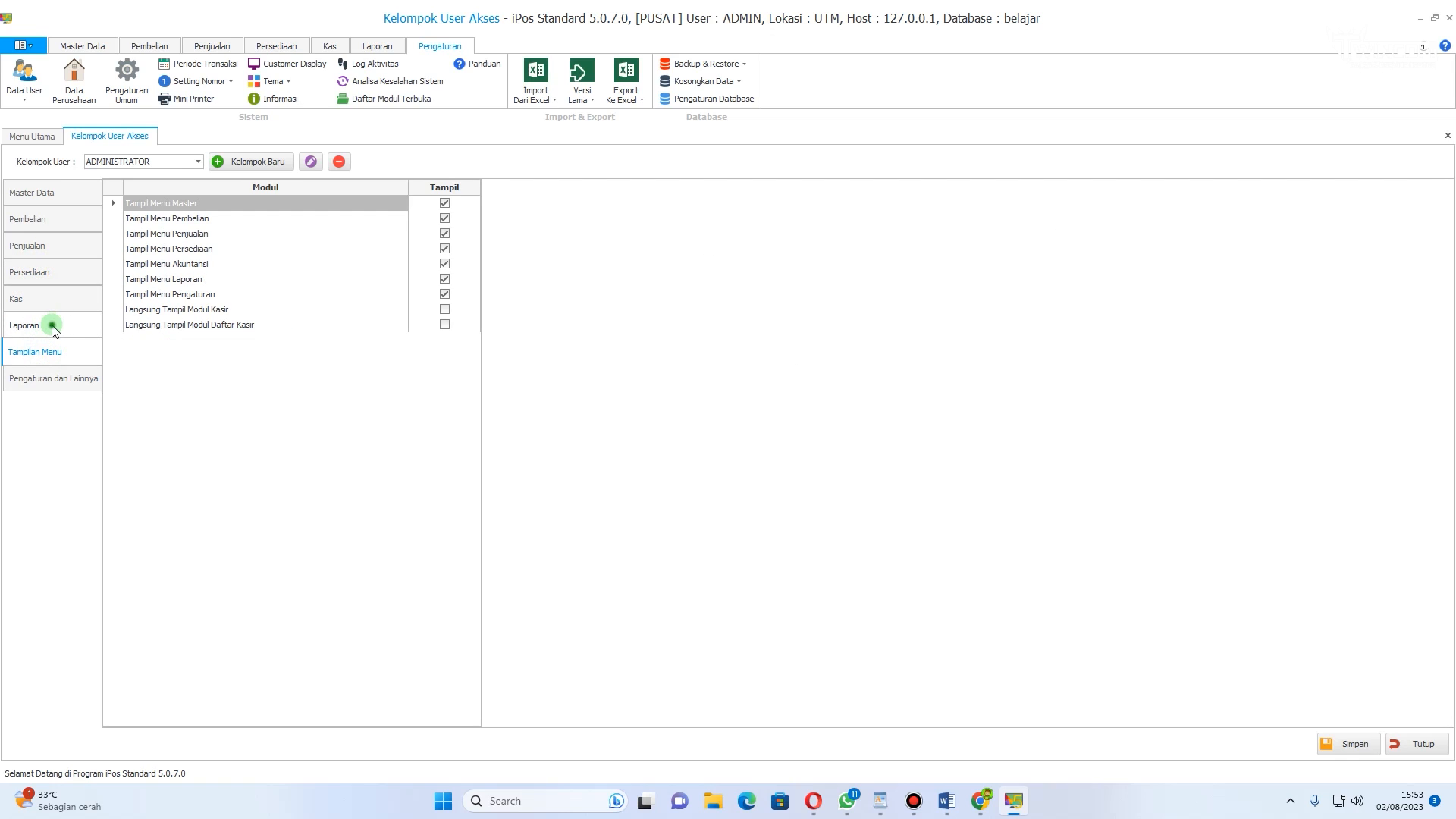
left_click(45, 277)
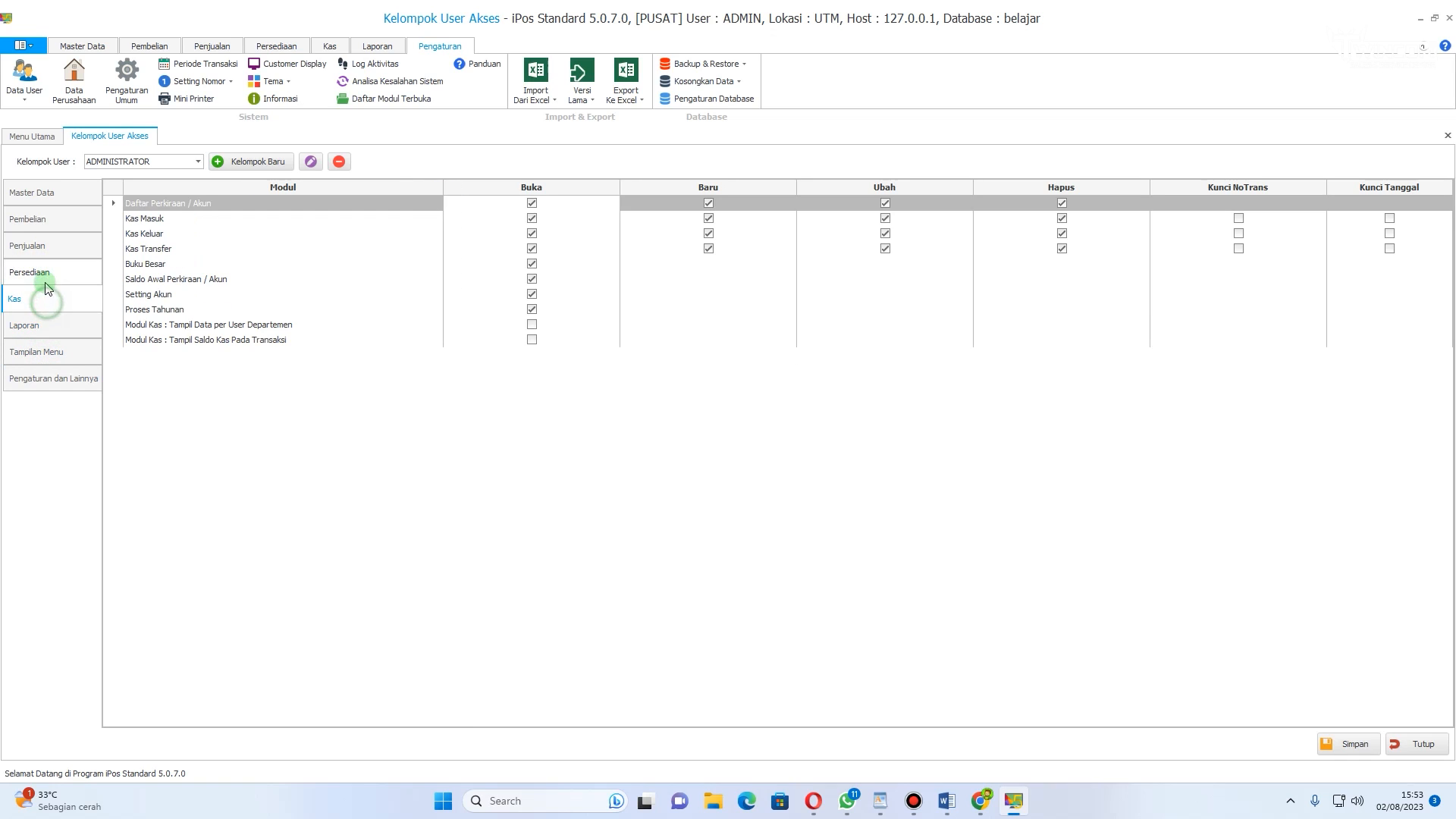
left_click(42, 212)
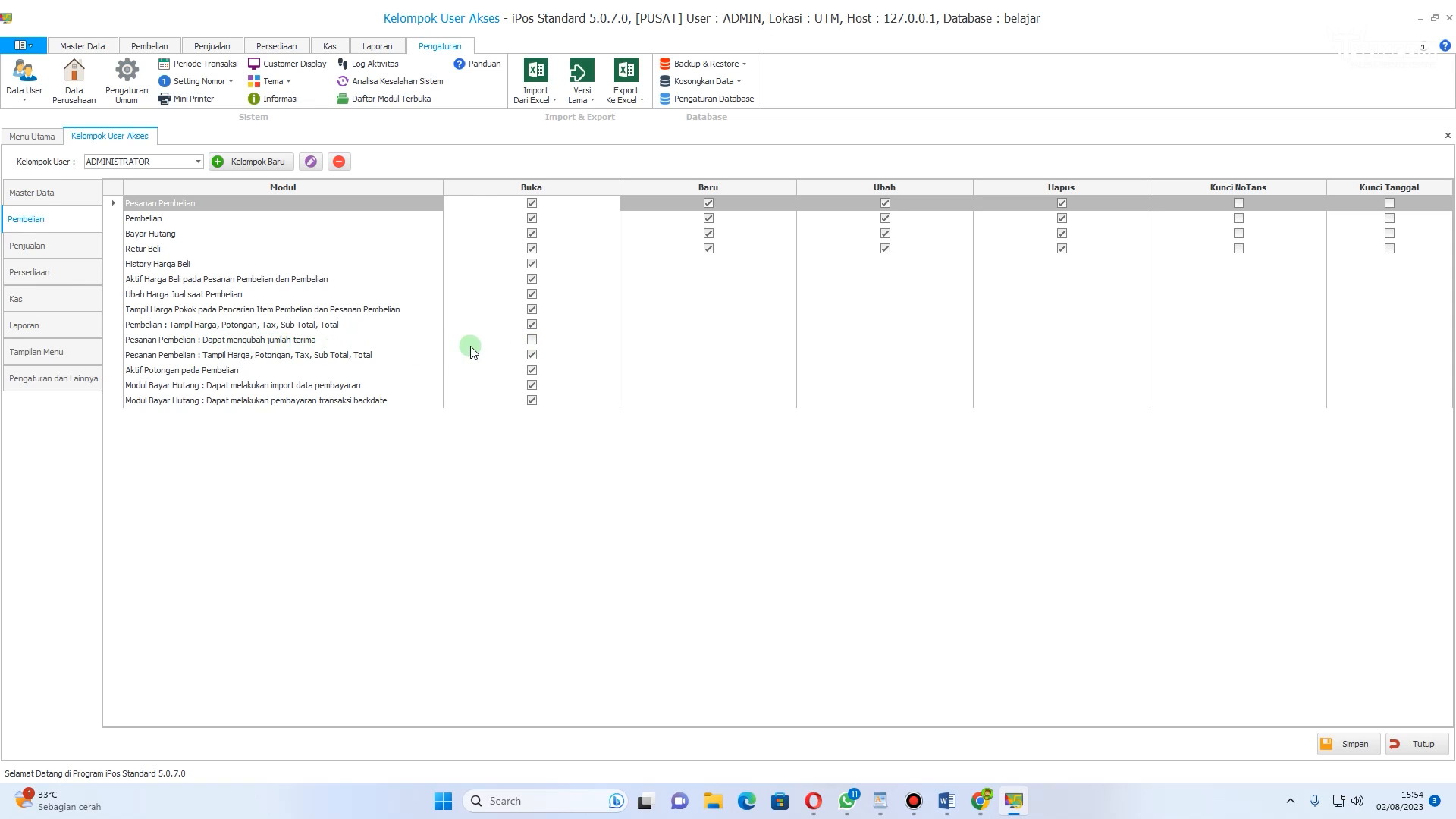
left_click(532, 341)
left_click(531, 343)
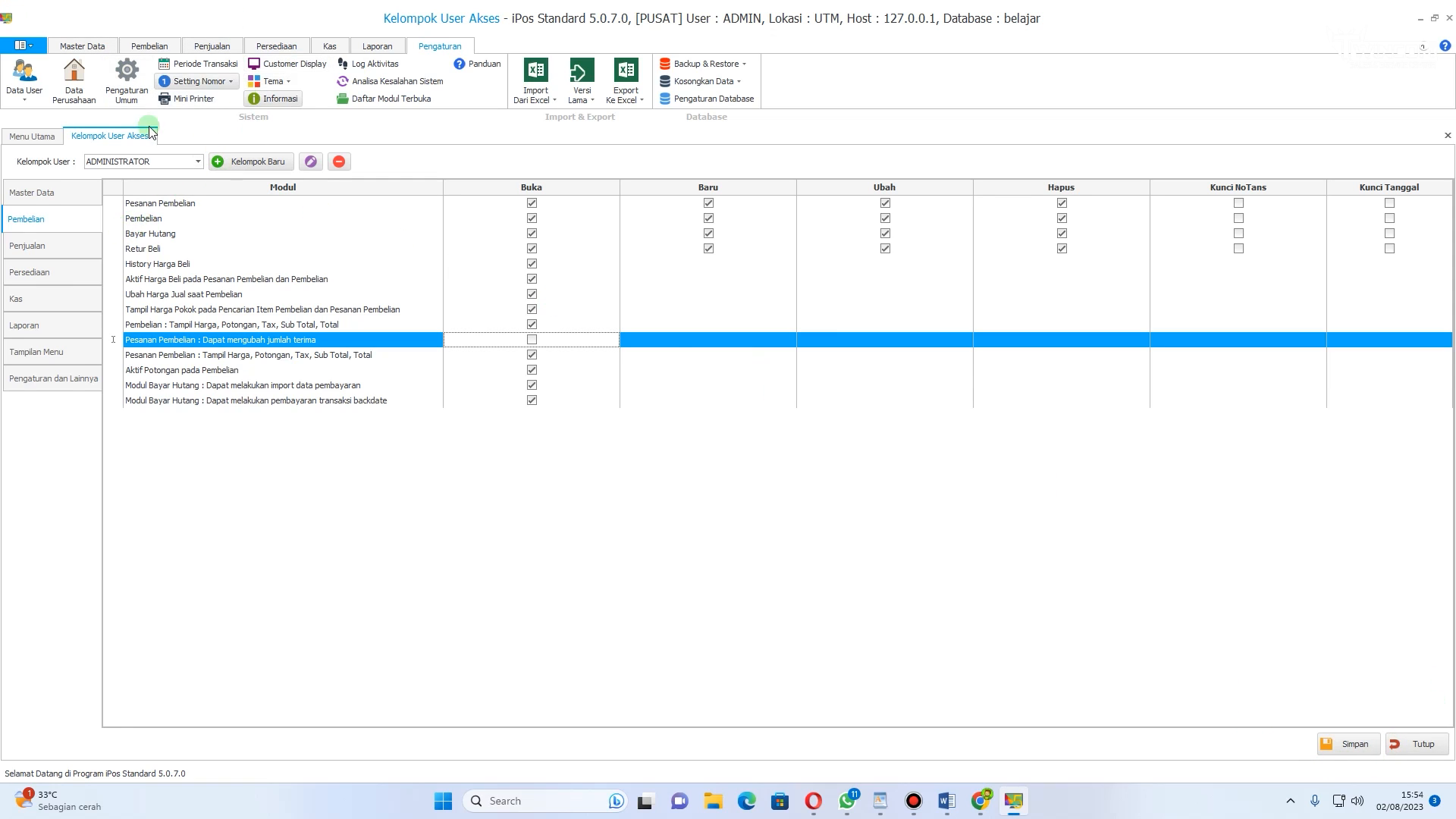
left_click(1430, 743)
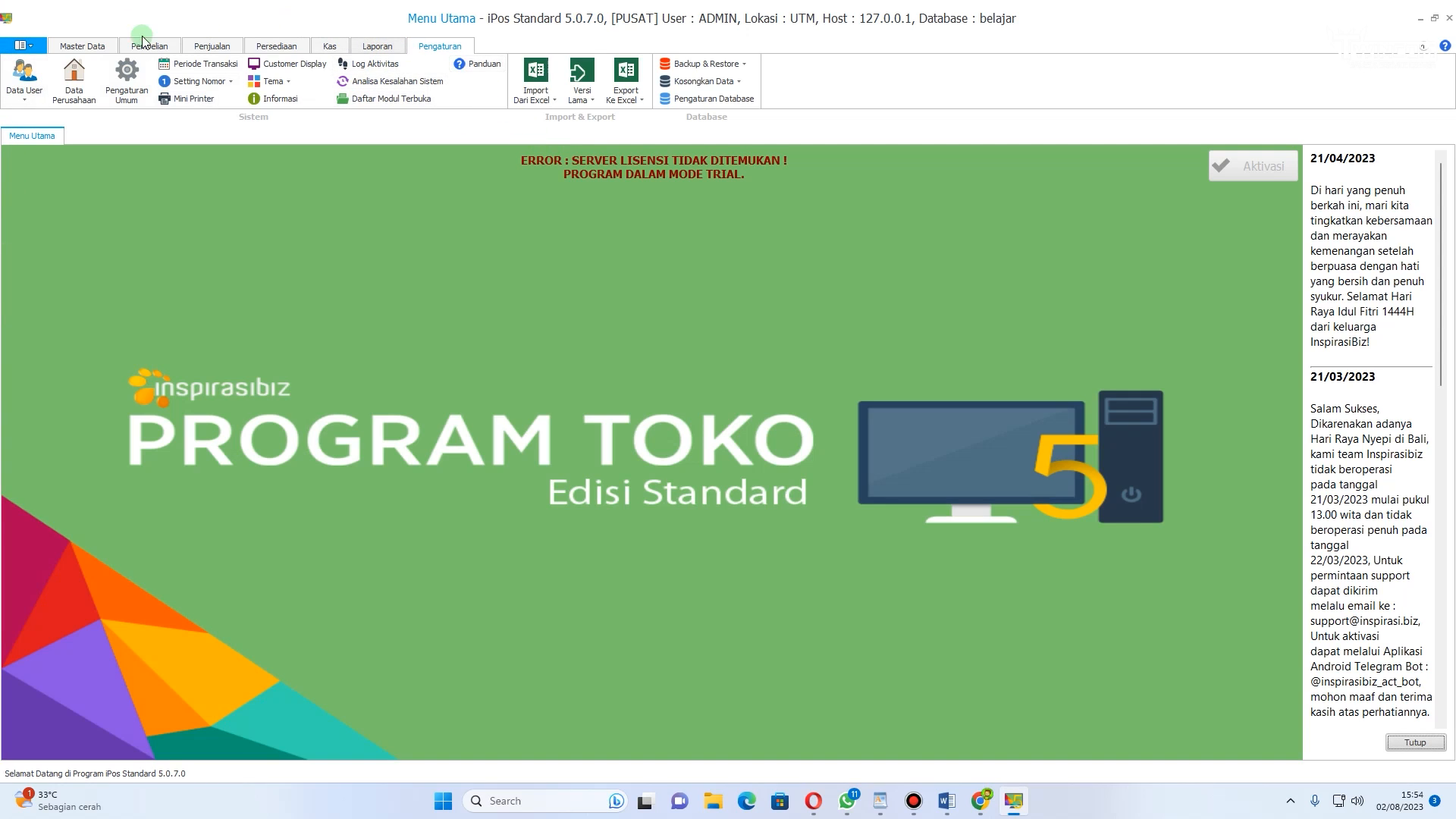
Step: Look through each main menu tab from Master Data to Pengaturan
left_click(89, 50)
left_click(157, 49)
left_click(208, 51)
left_click(276, 47)
left_click(330, 47)
left_click(362, 47)
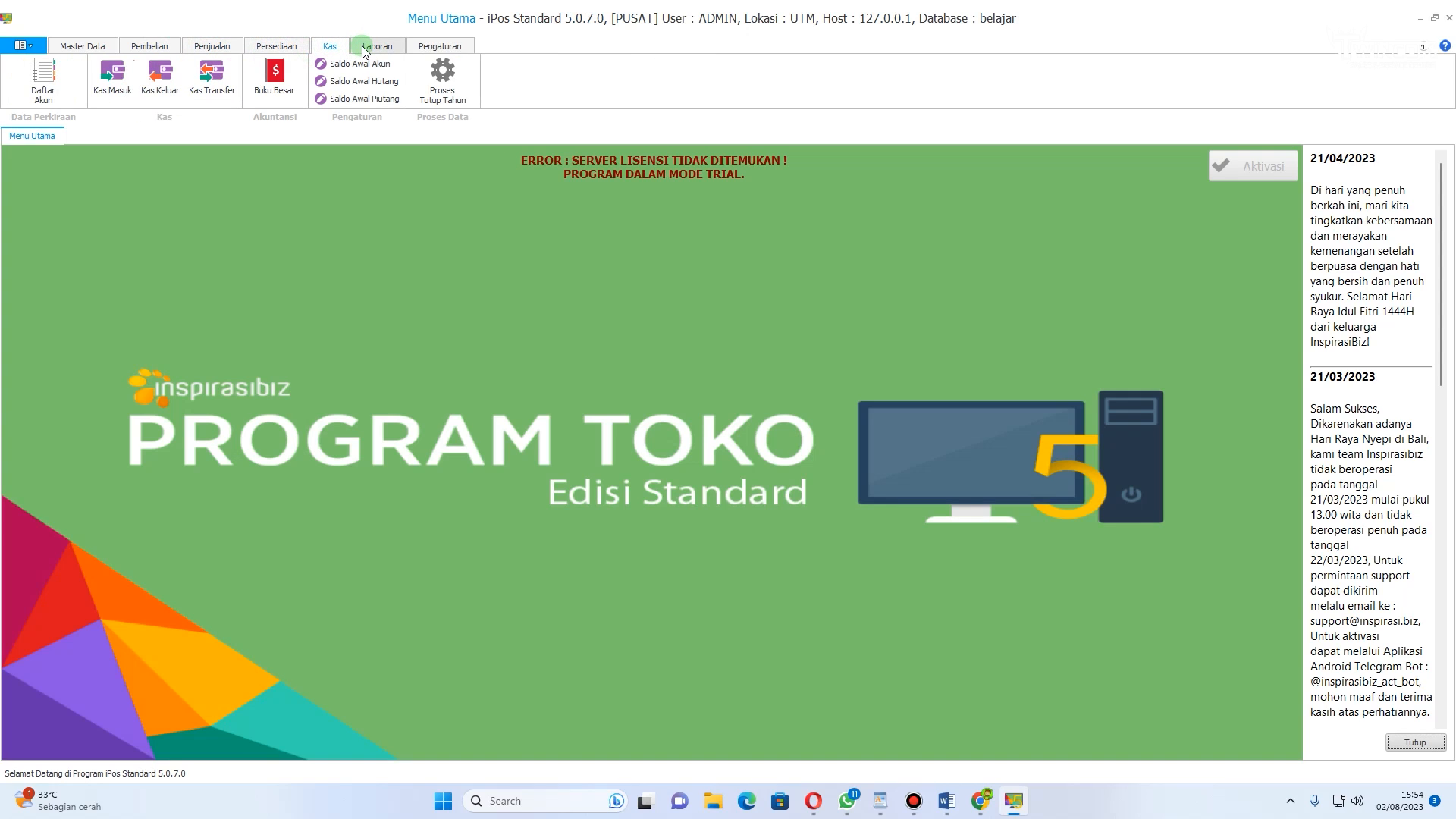
left_click(461, 47)
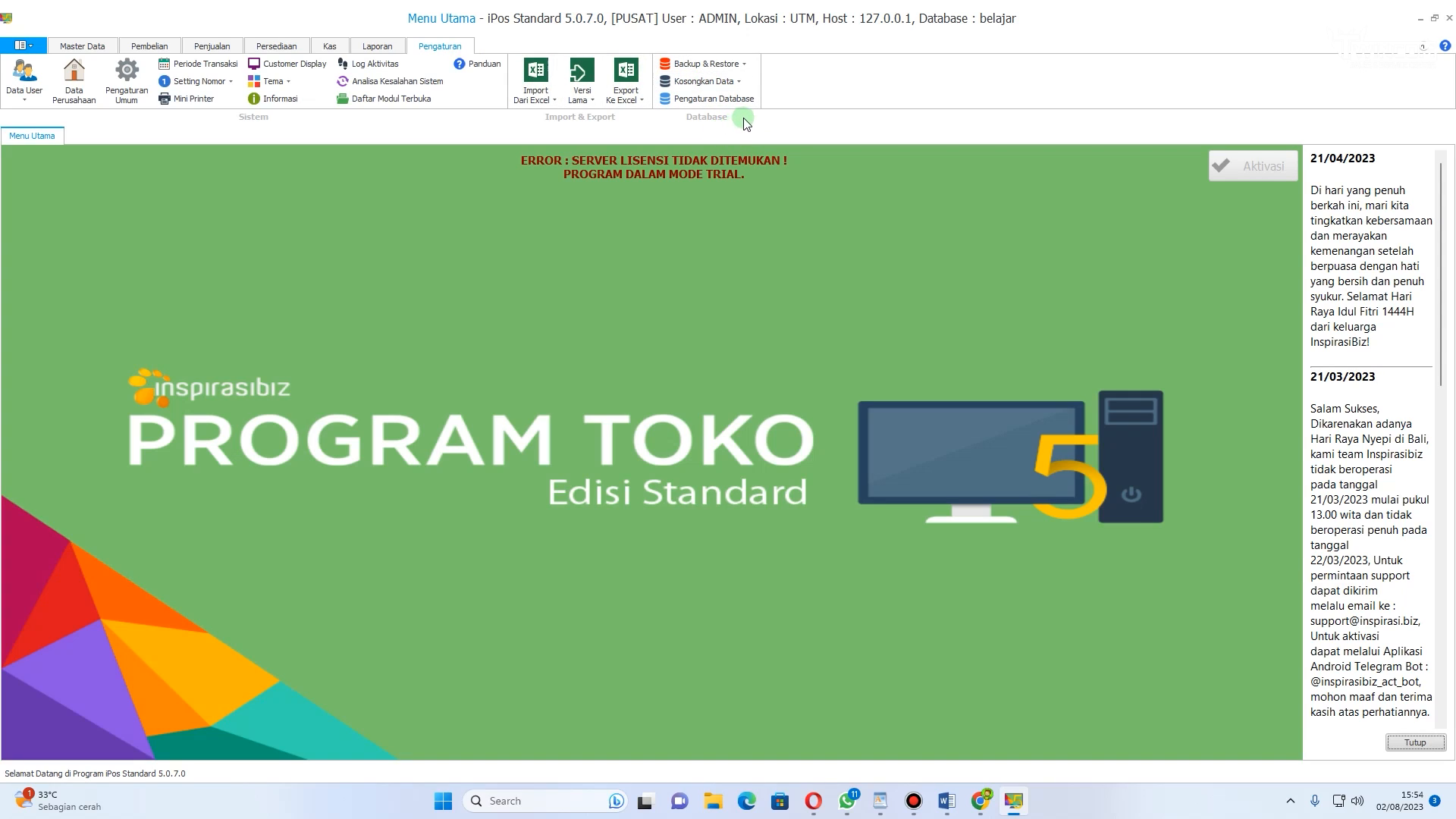
Step: Open Backup Database and choose a backup file named 2-8-23 in the Downloads > aplikasi ipos folder
left_click(727, 67)
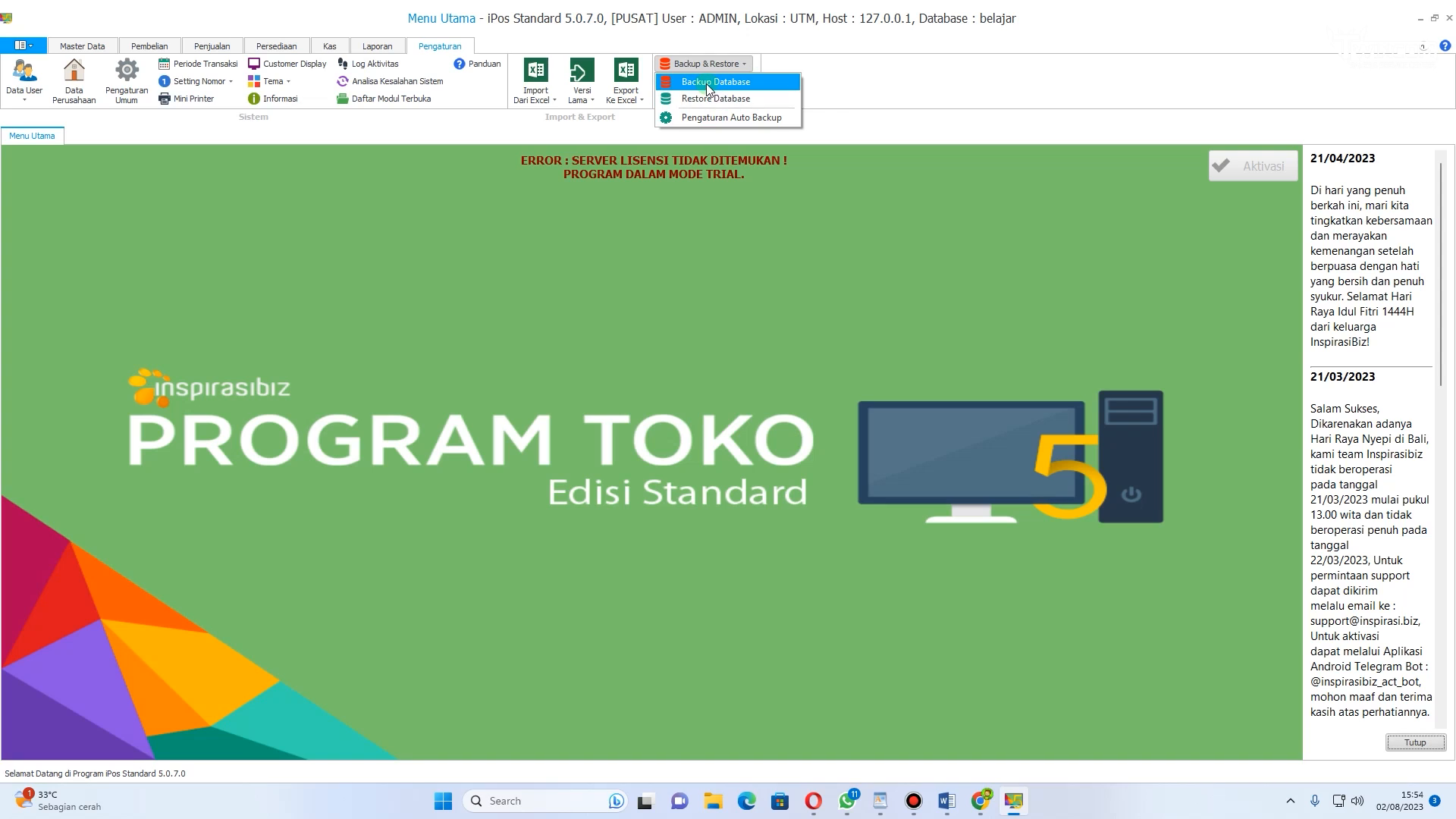
left_click(706, 81)
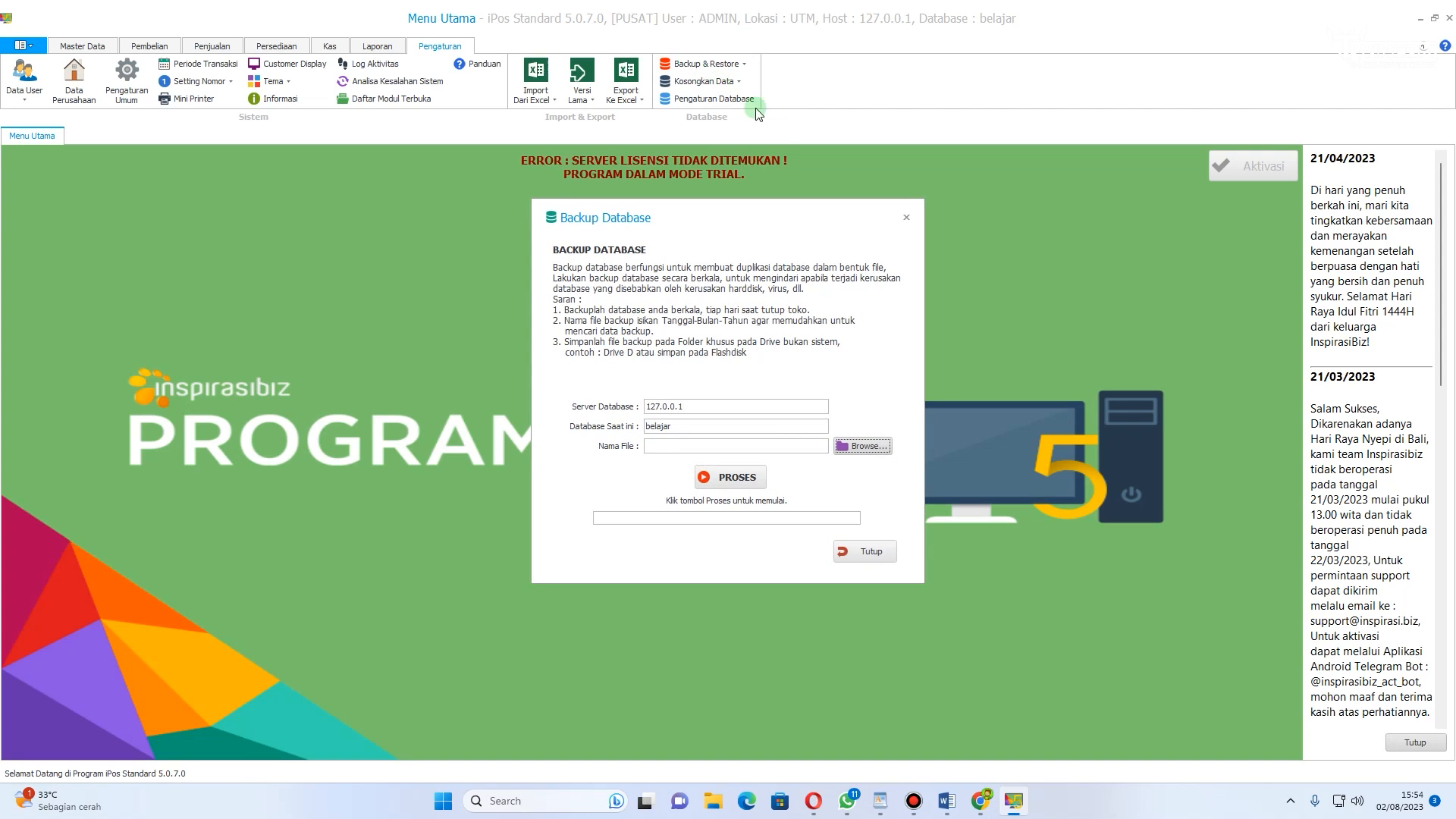
left_click(862, 445)
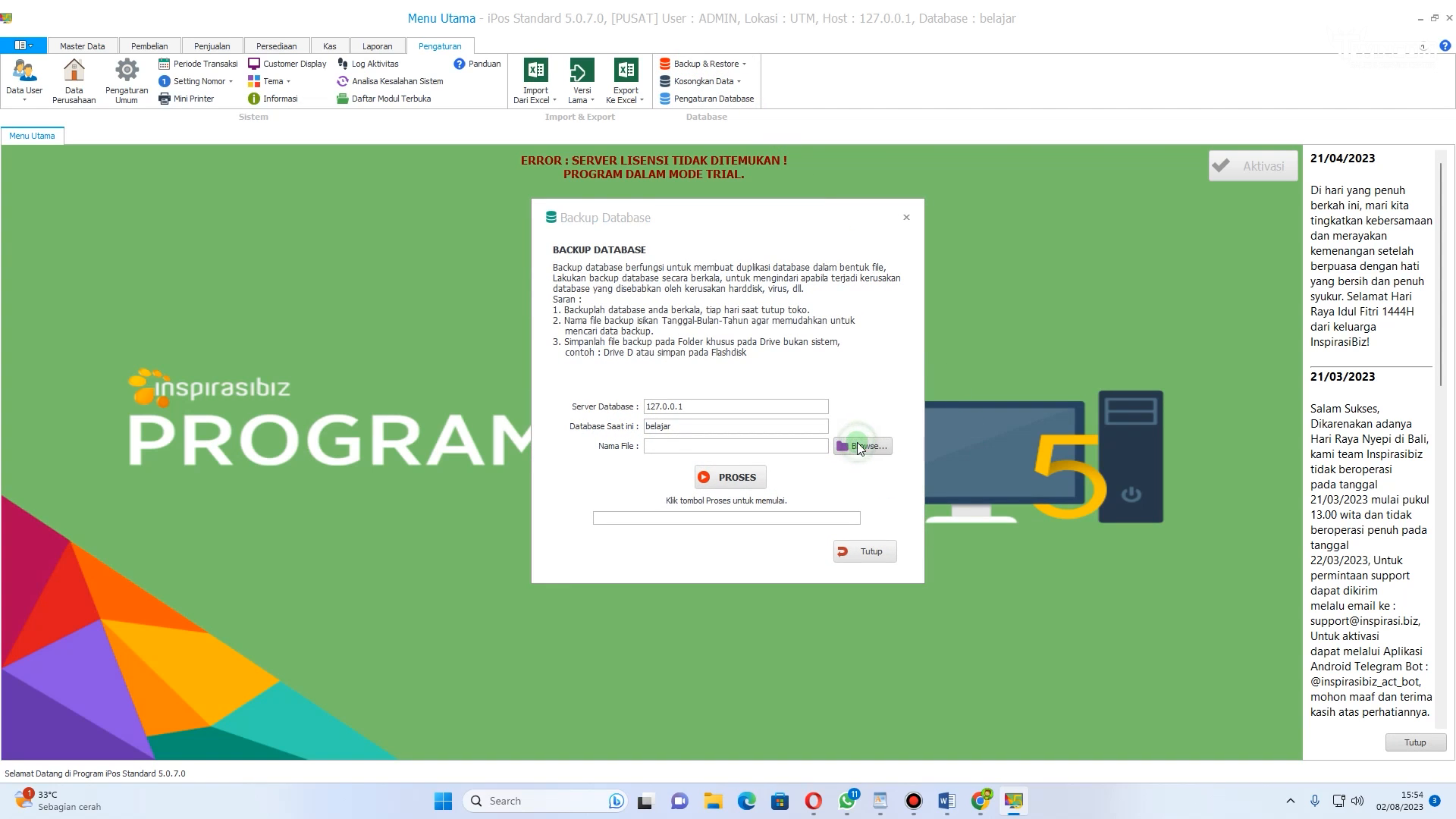
left_click(611, 434)
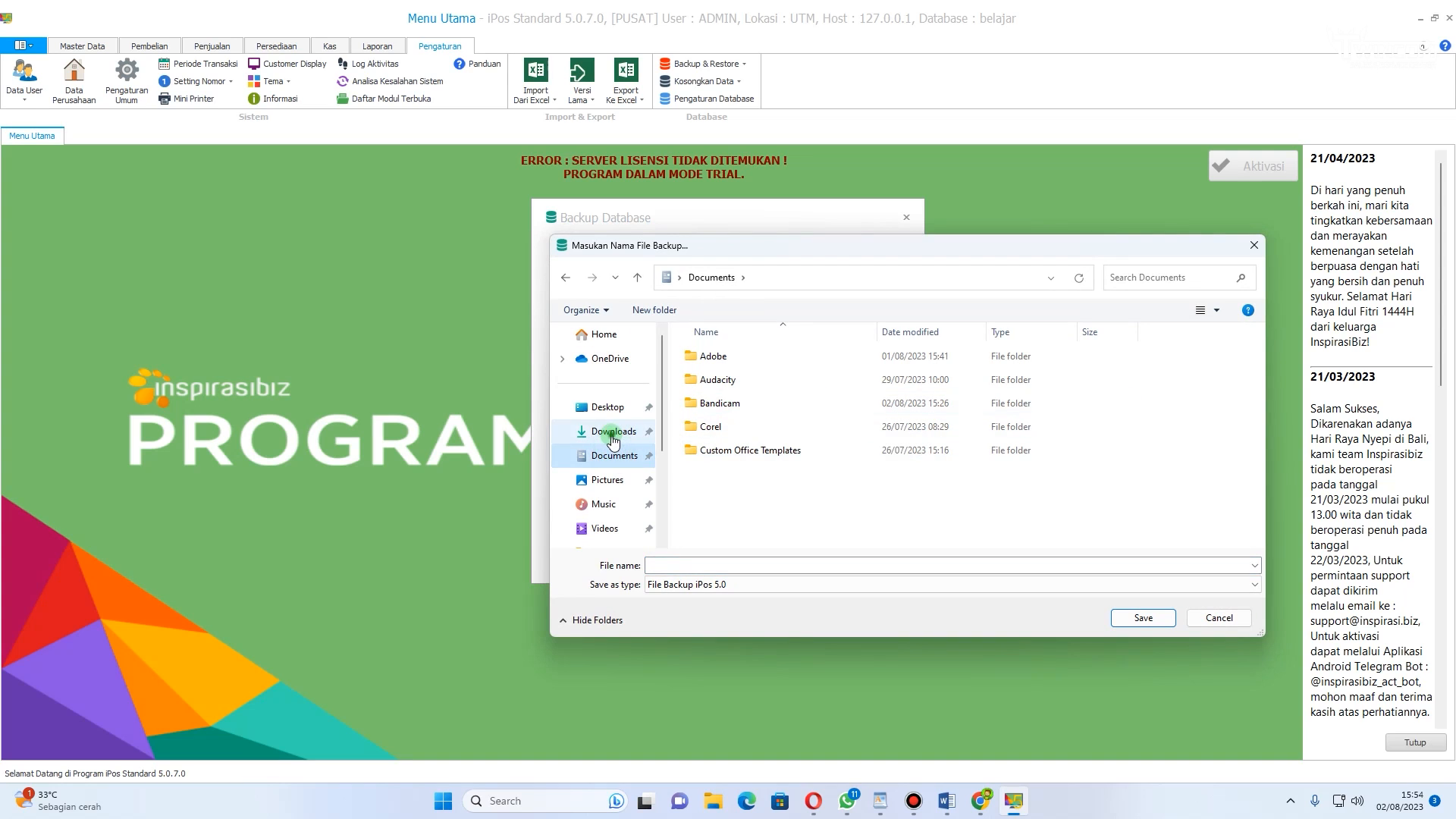
double_click(728, 378)
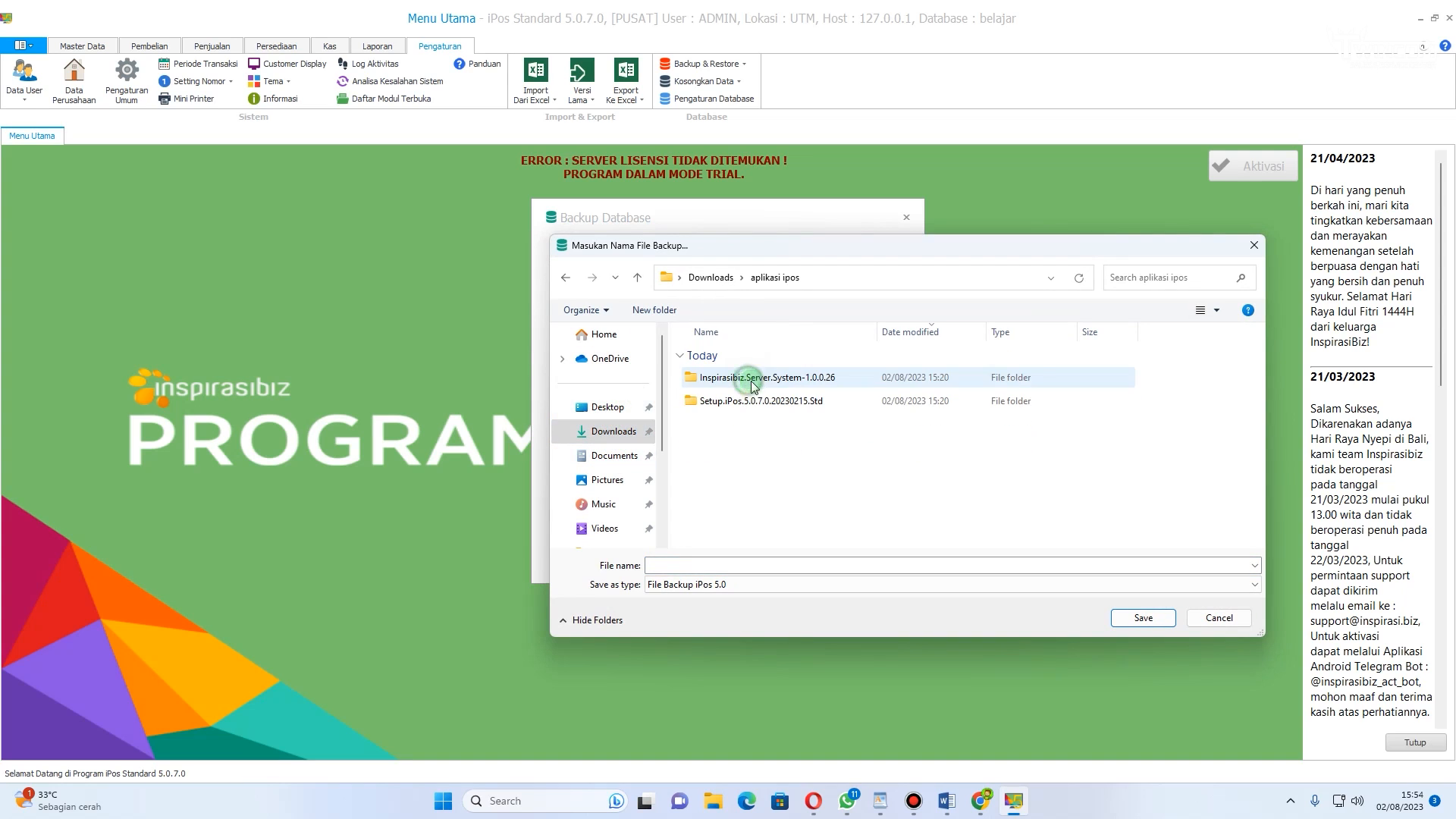
left_click(730, 564)
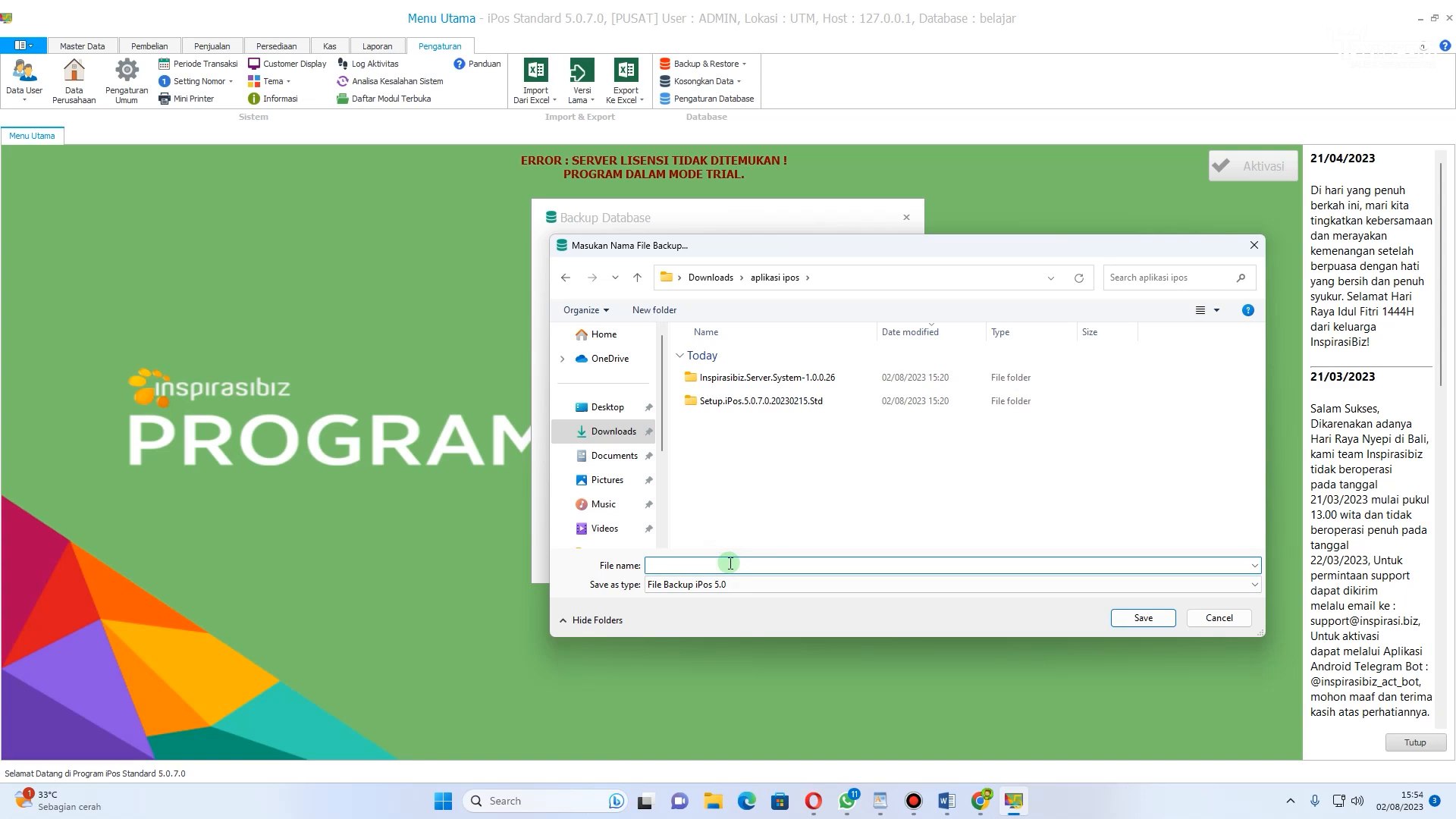
type("2-8-23")
left_click(1162, 619)
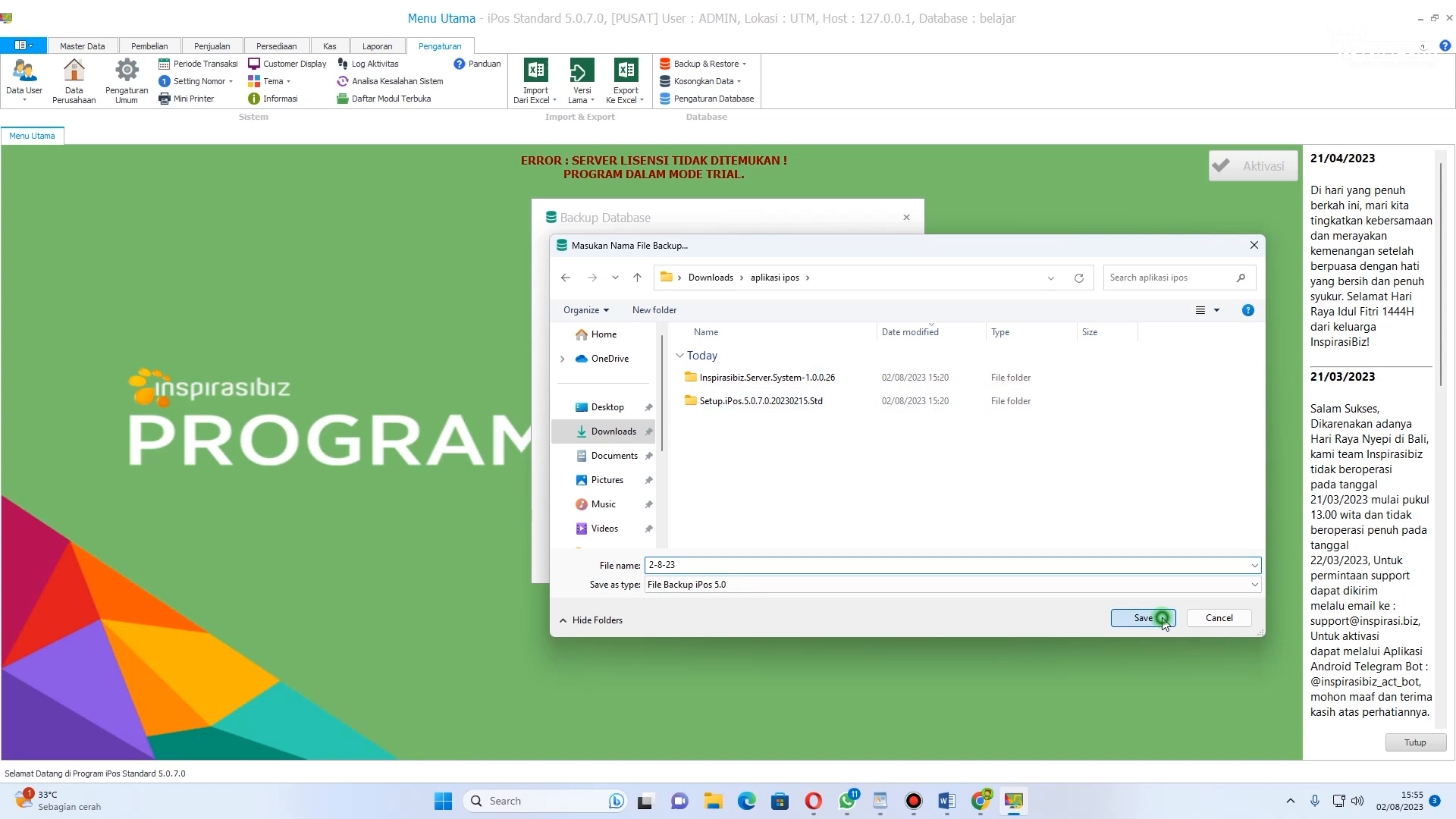
Step: Run the database backup, acknowledge completion, and close the Backup Database dialog
left_click(733, 483)
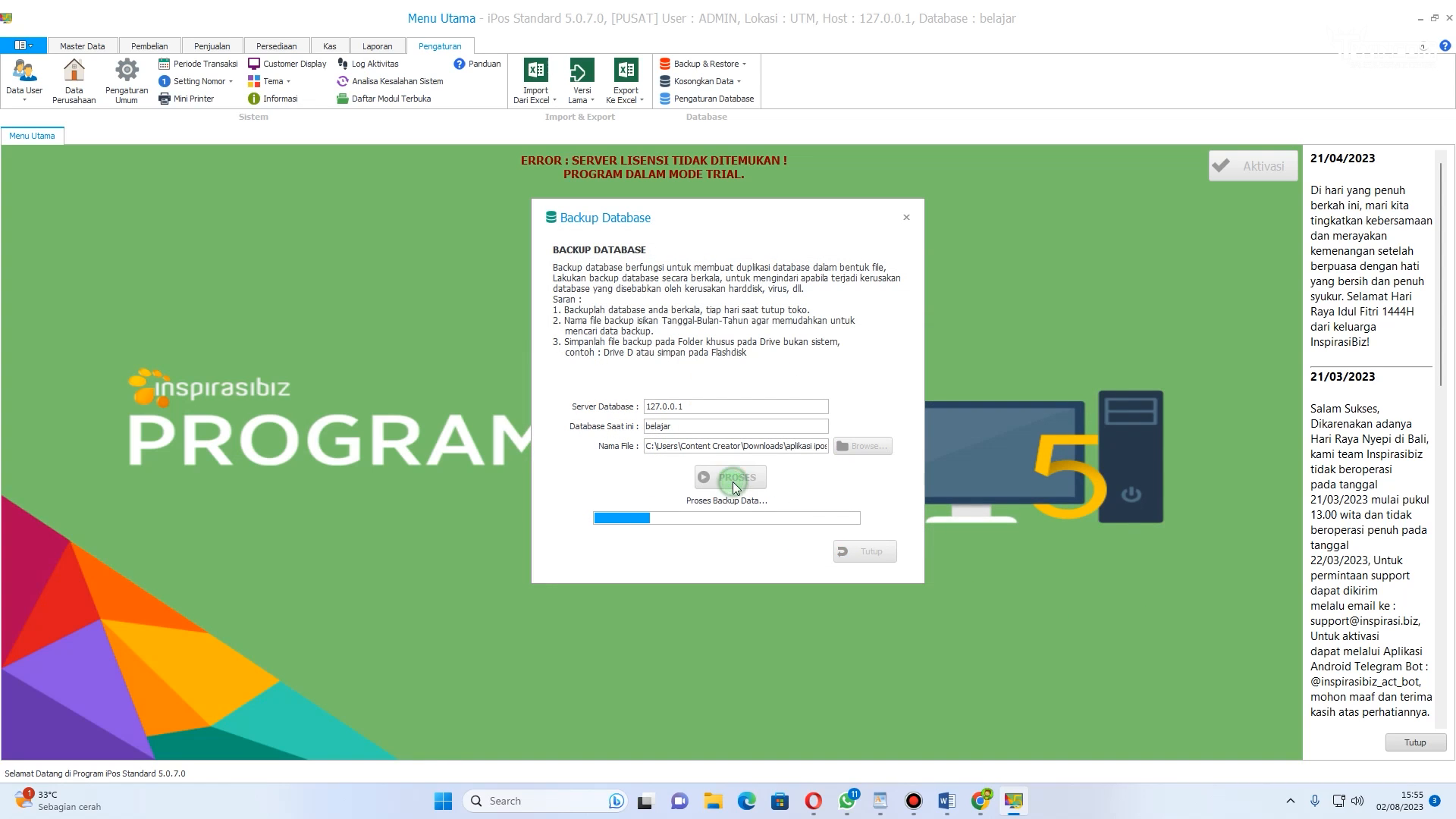
left_click(841, 450)
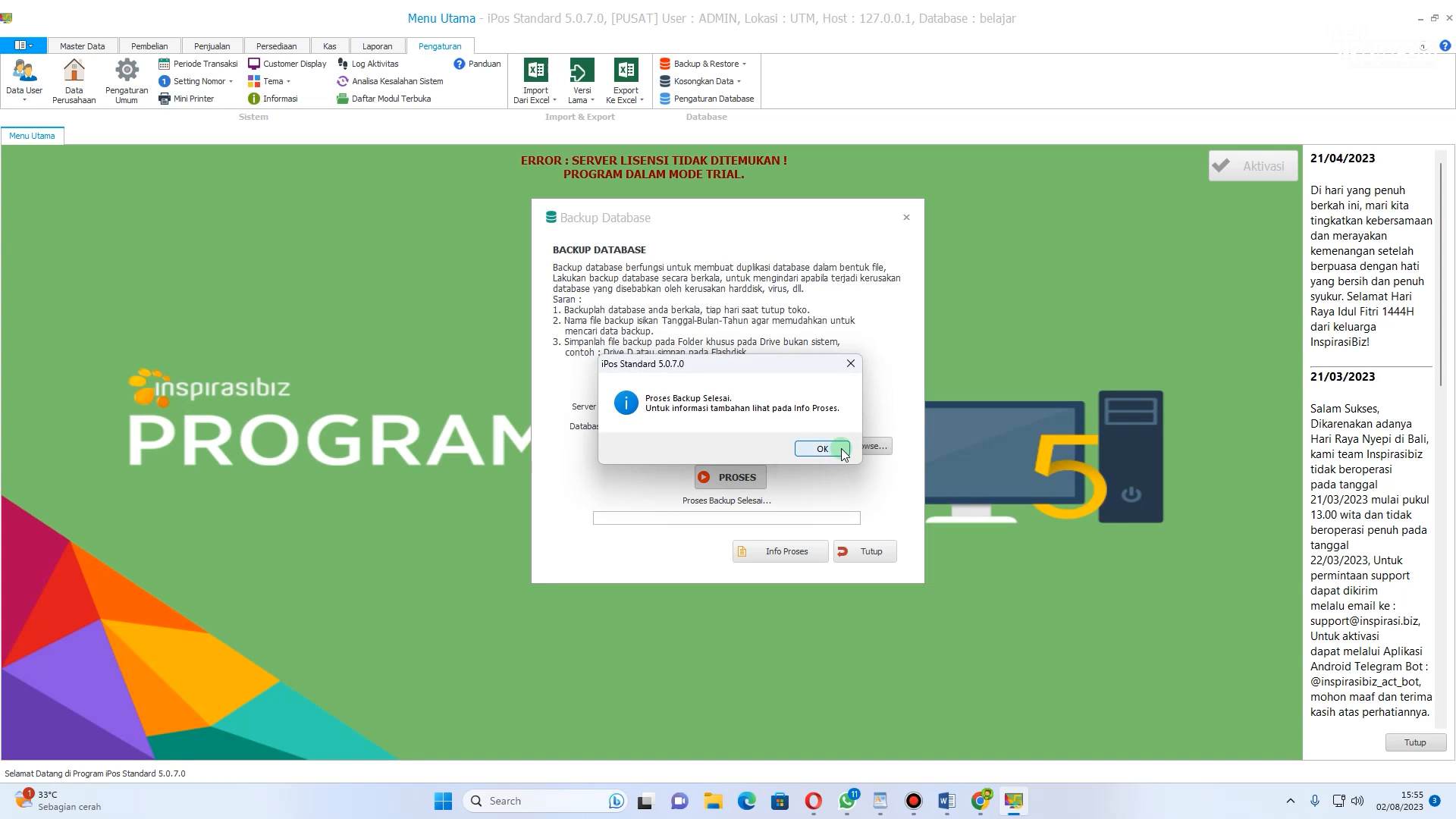
left_click(899, 526)
left_click(871, 555)
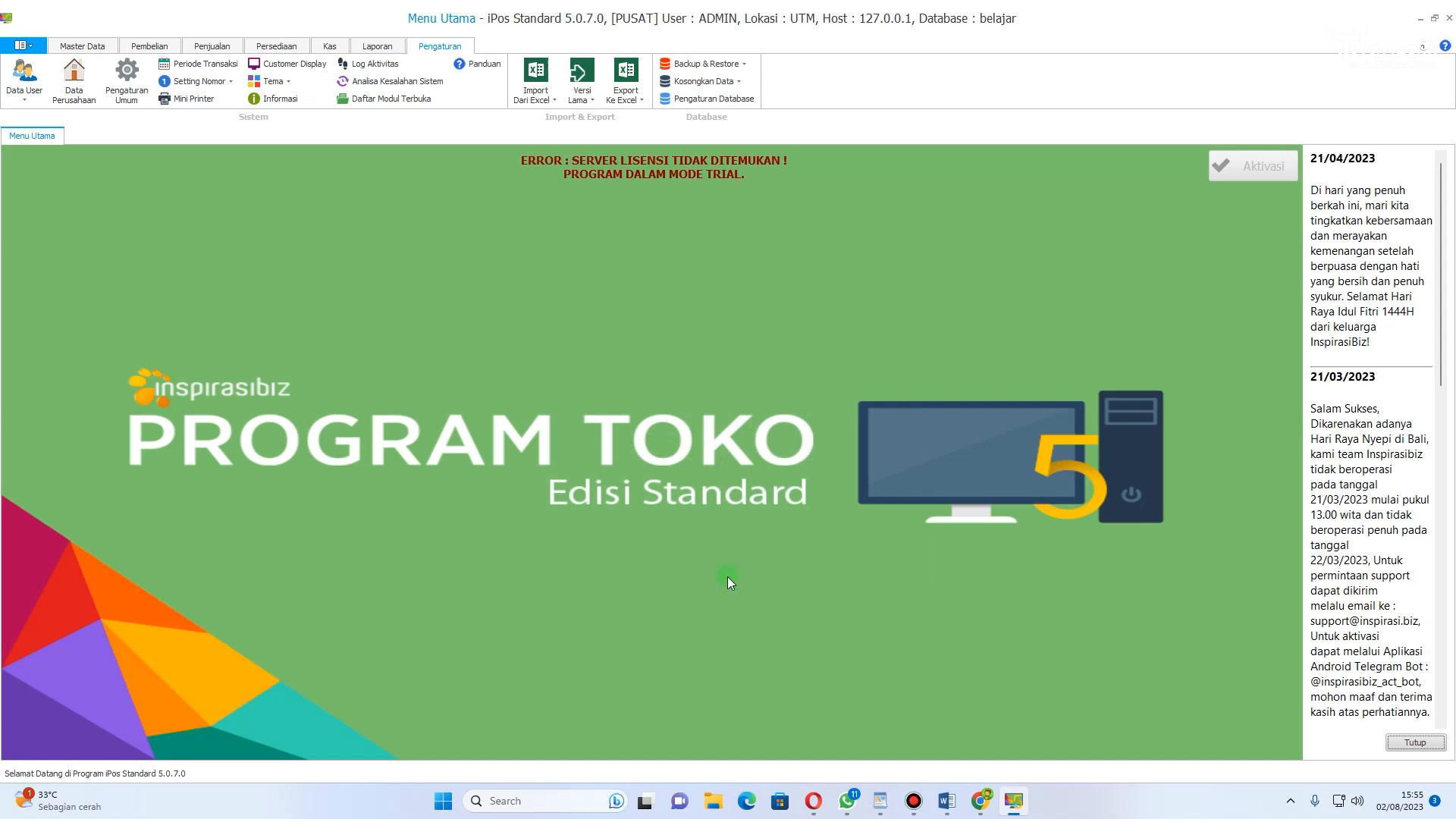
Step: Open Restore Database, pick the 2-8-23.isbu backup file, and close the dialog without restoring
left_click(744, 65)
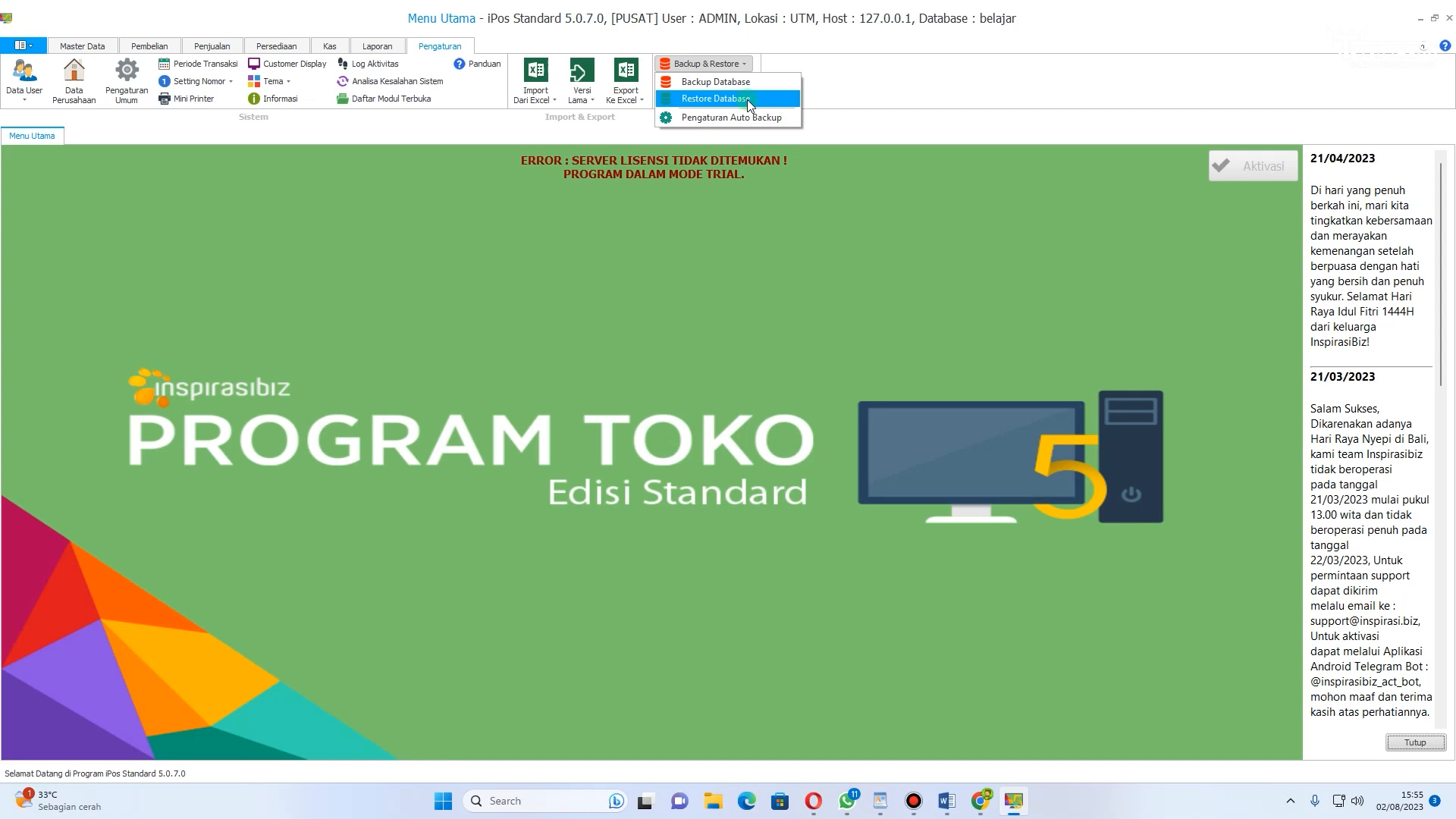
left_click(747, 100)
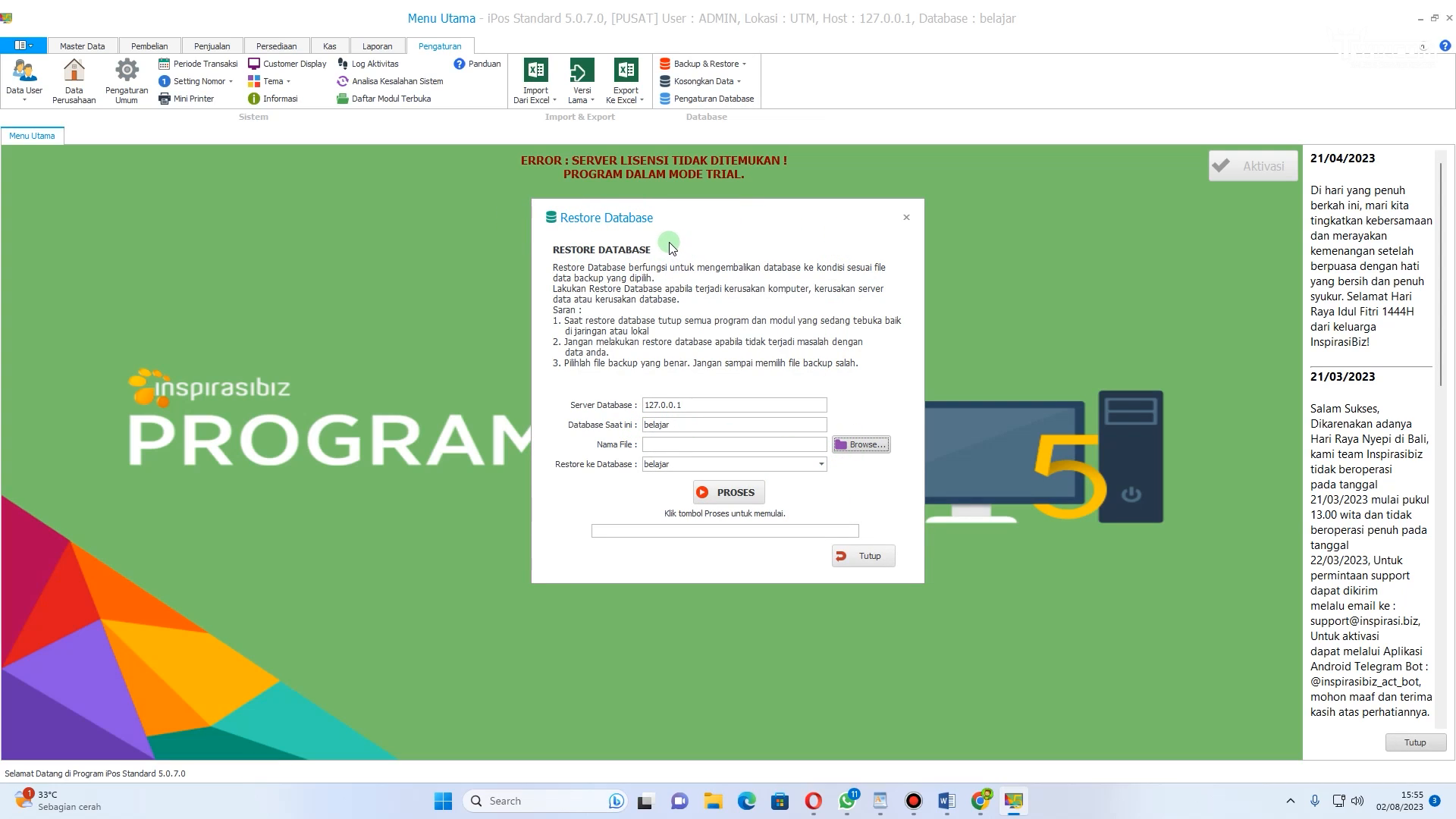
left_click(861, 445)
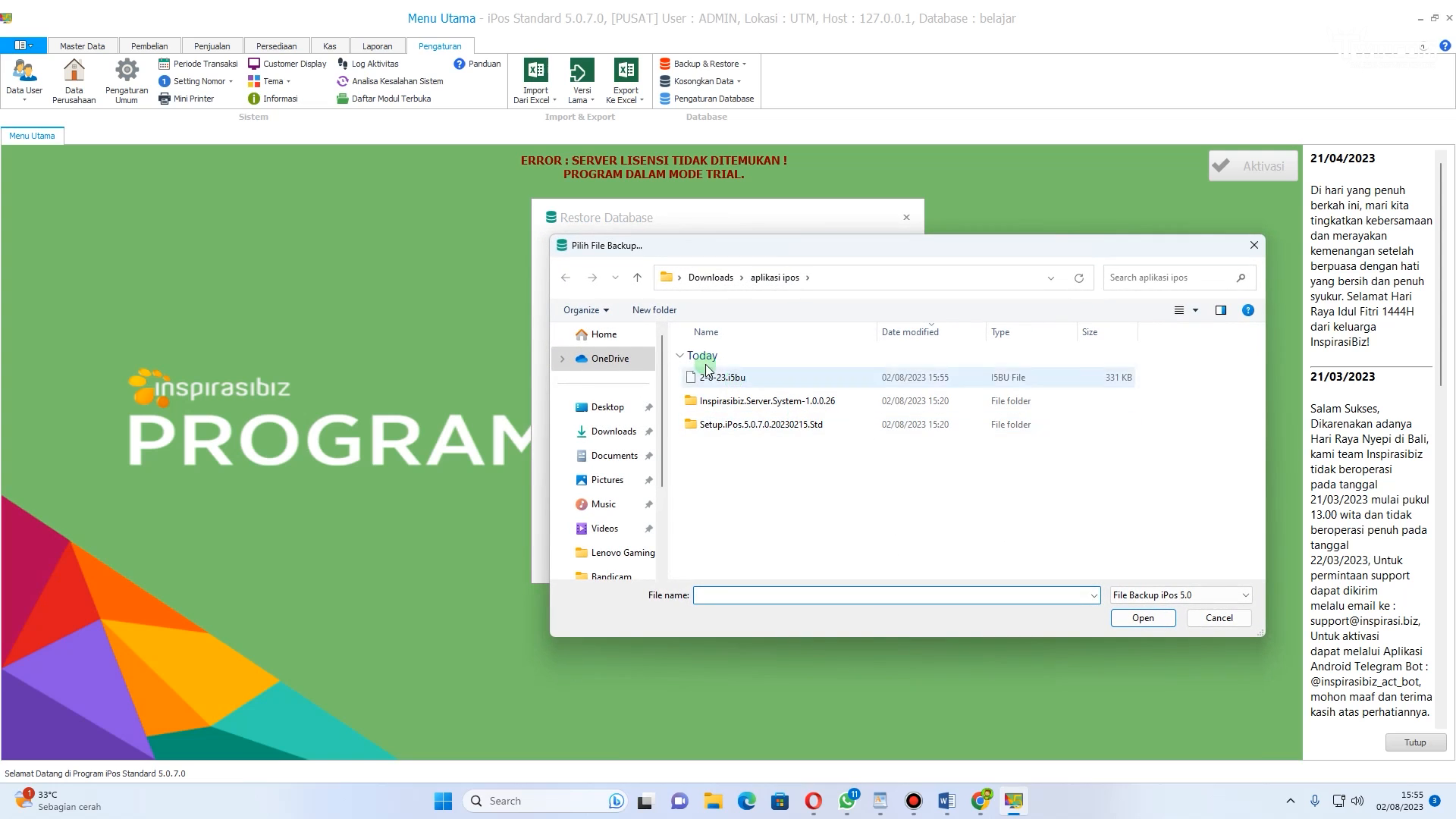
double_click(722, 379)
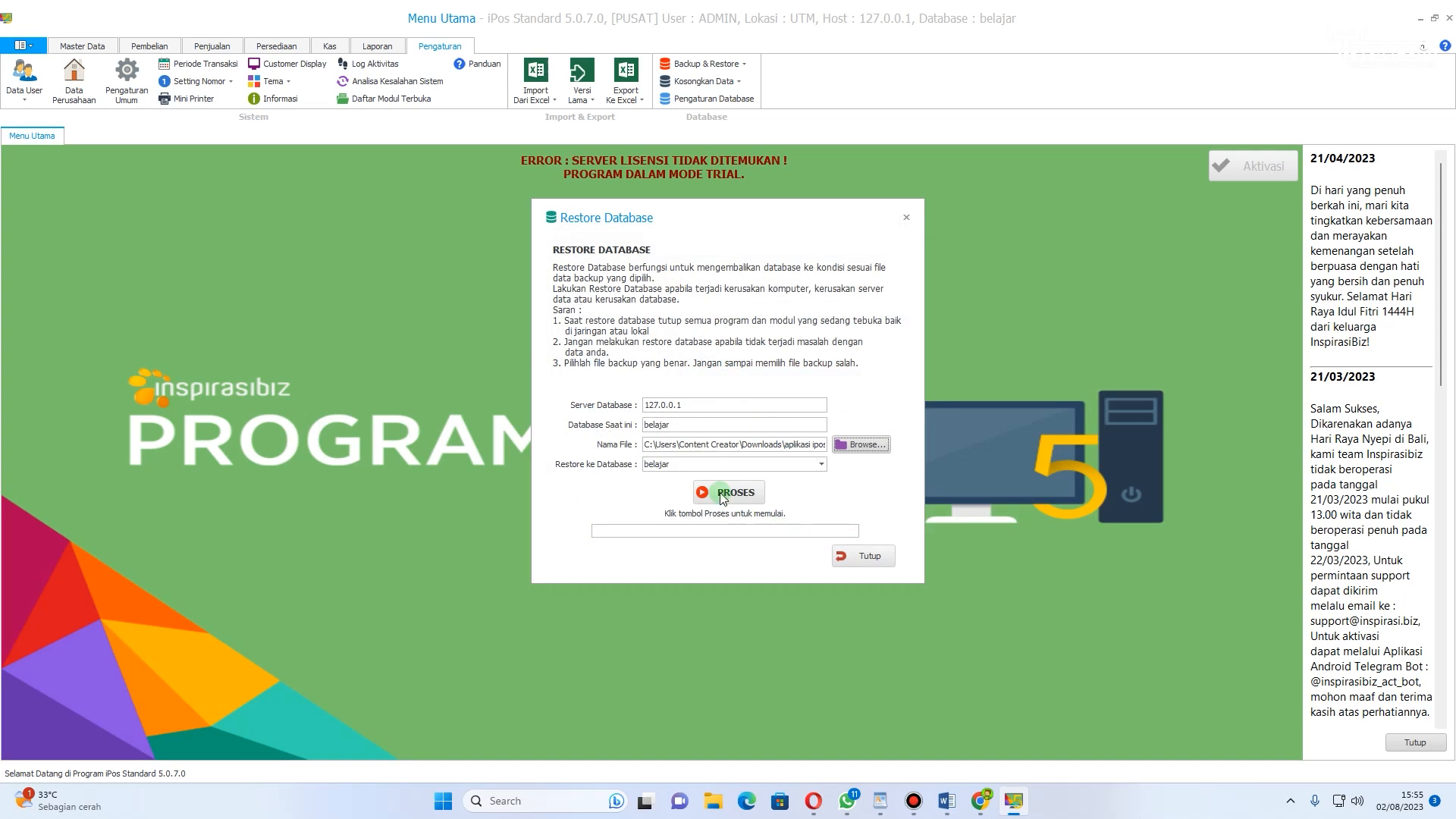
left_click(863, 555)
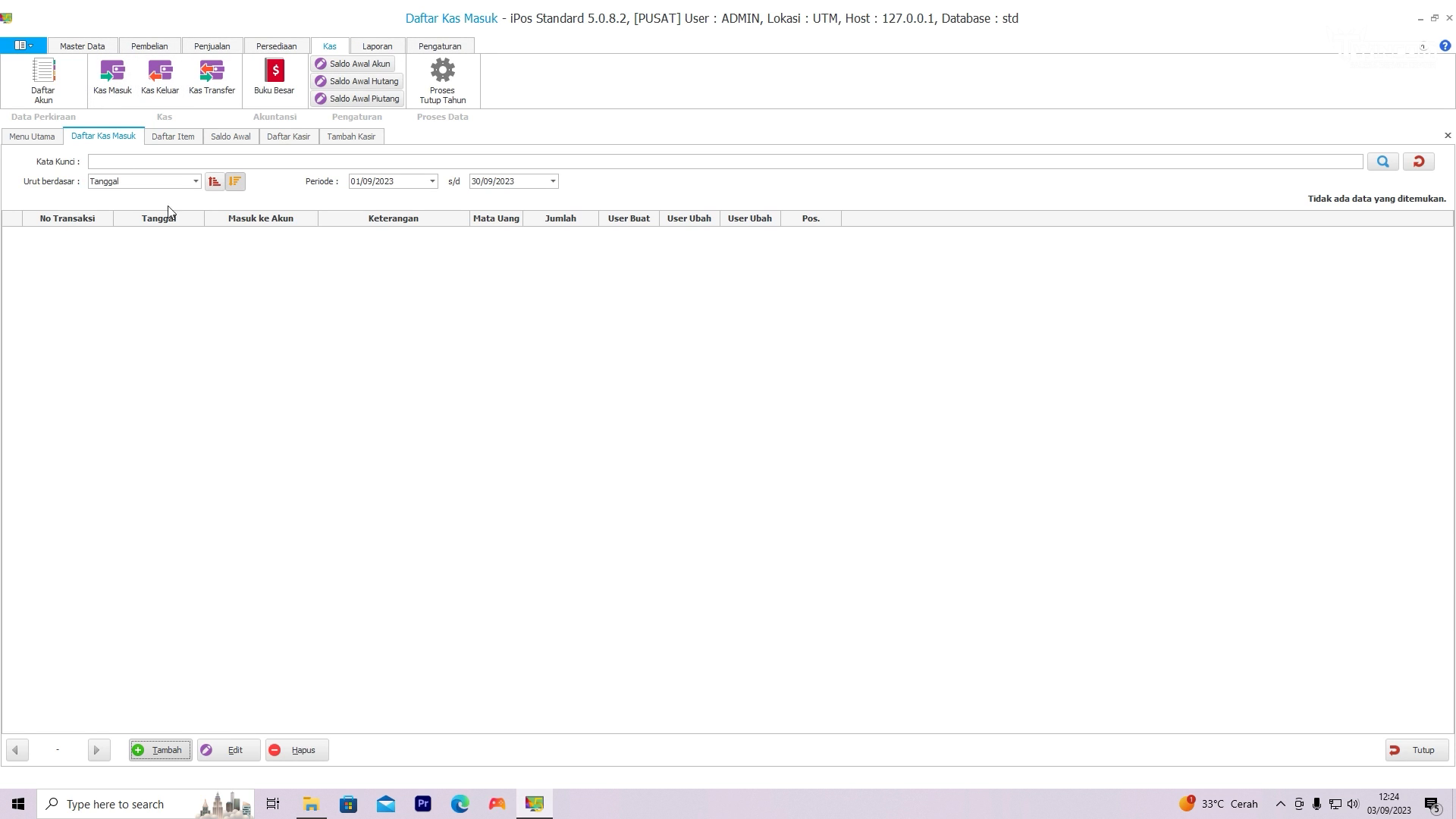
Step: Start a new cash-in (Kas Masuk) transaction into KAS KECIL with an amount of 200.000
left_click(110, 91)
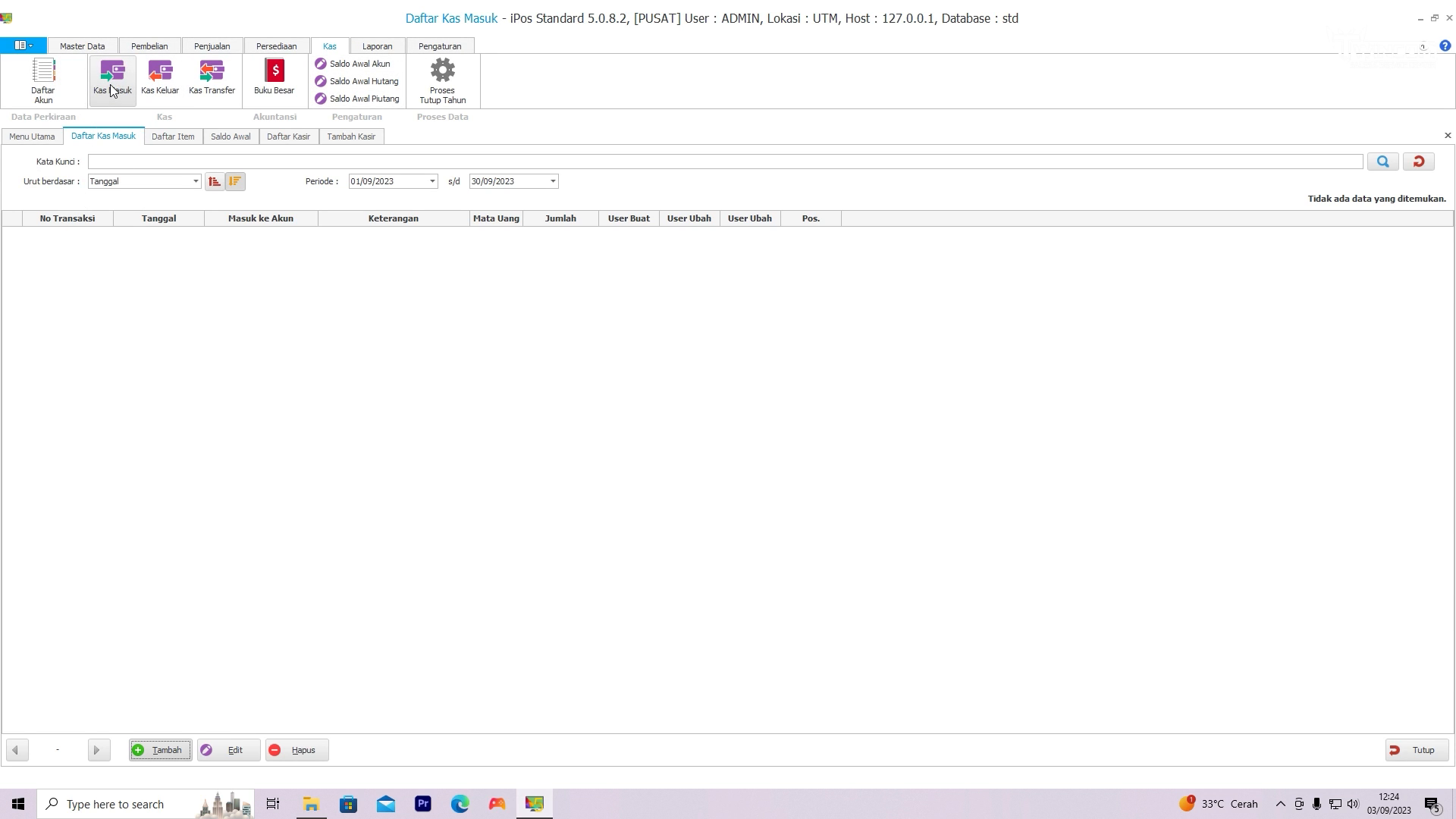
left_click(158, 753)
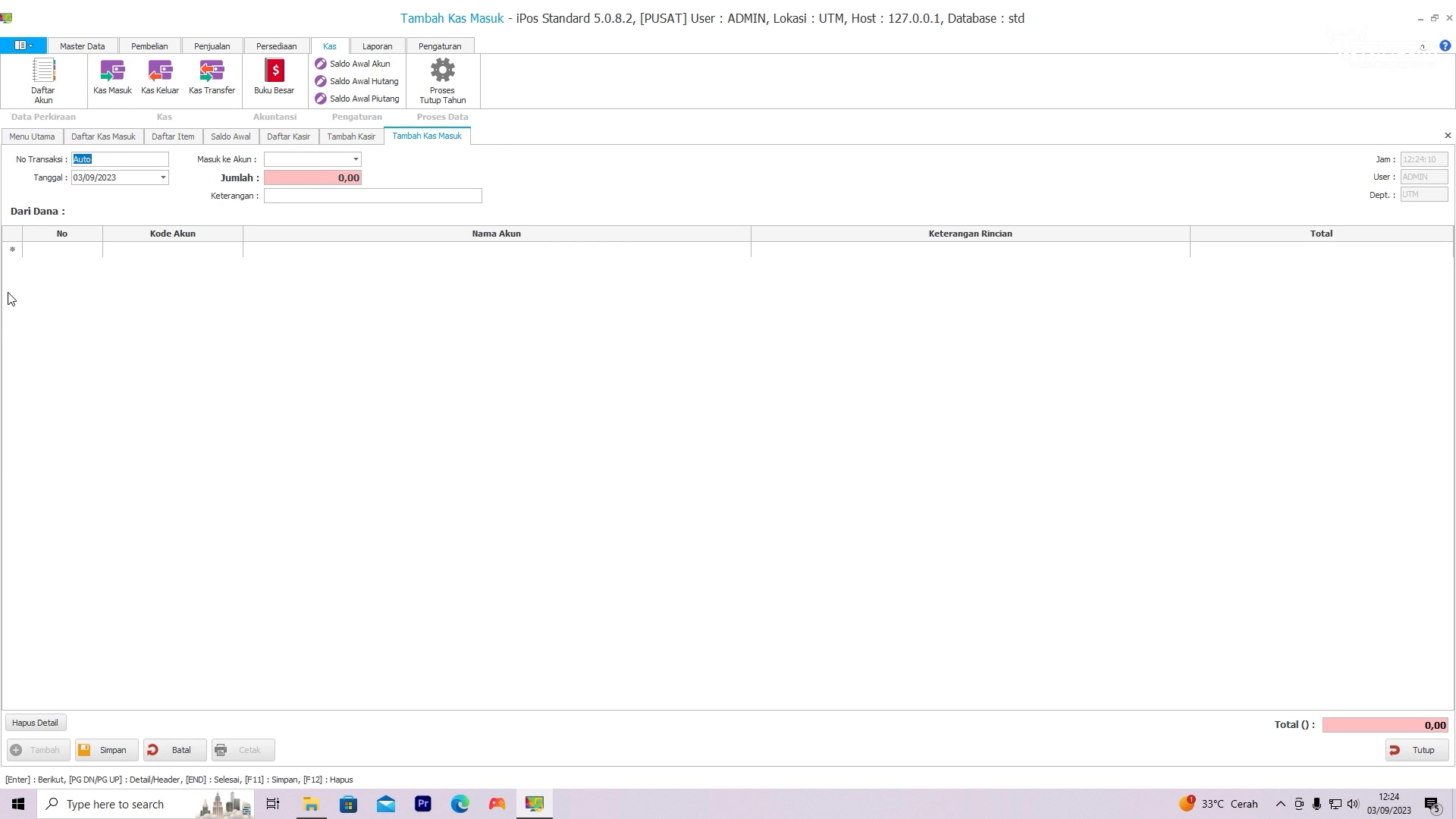
left_click(356, 164)
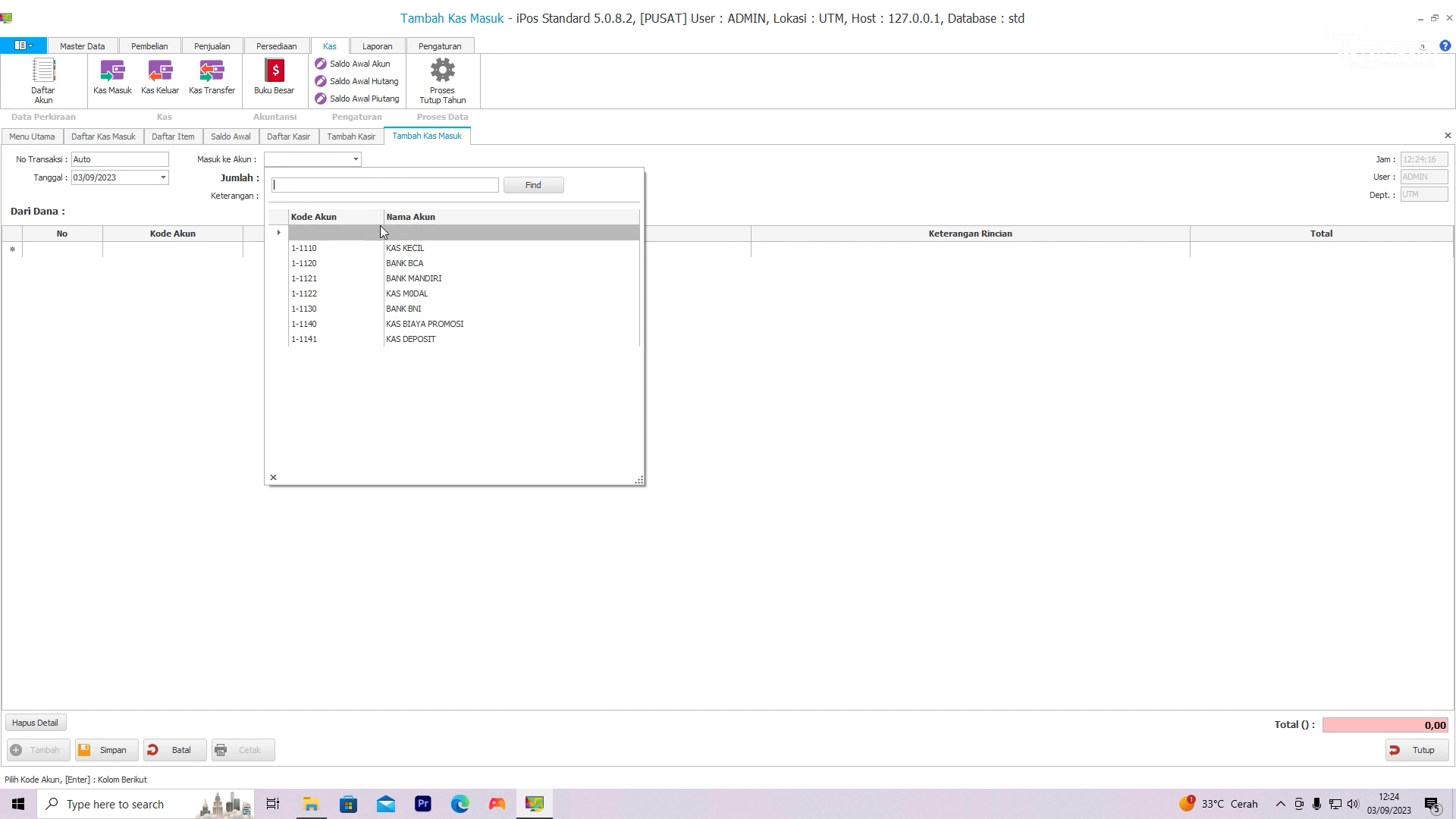
left_click(405, 250)
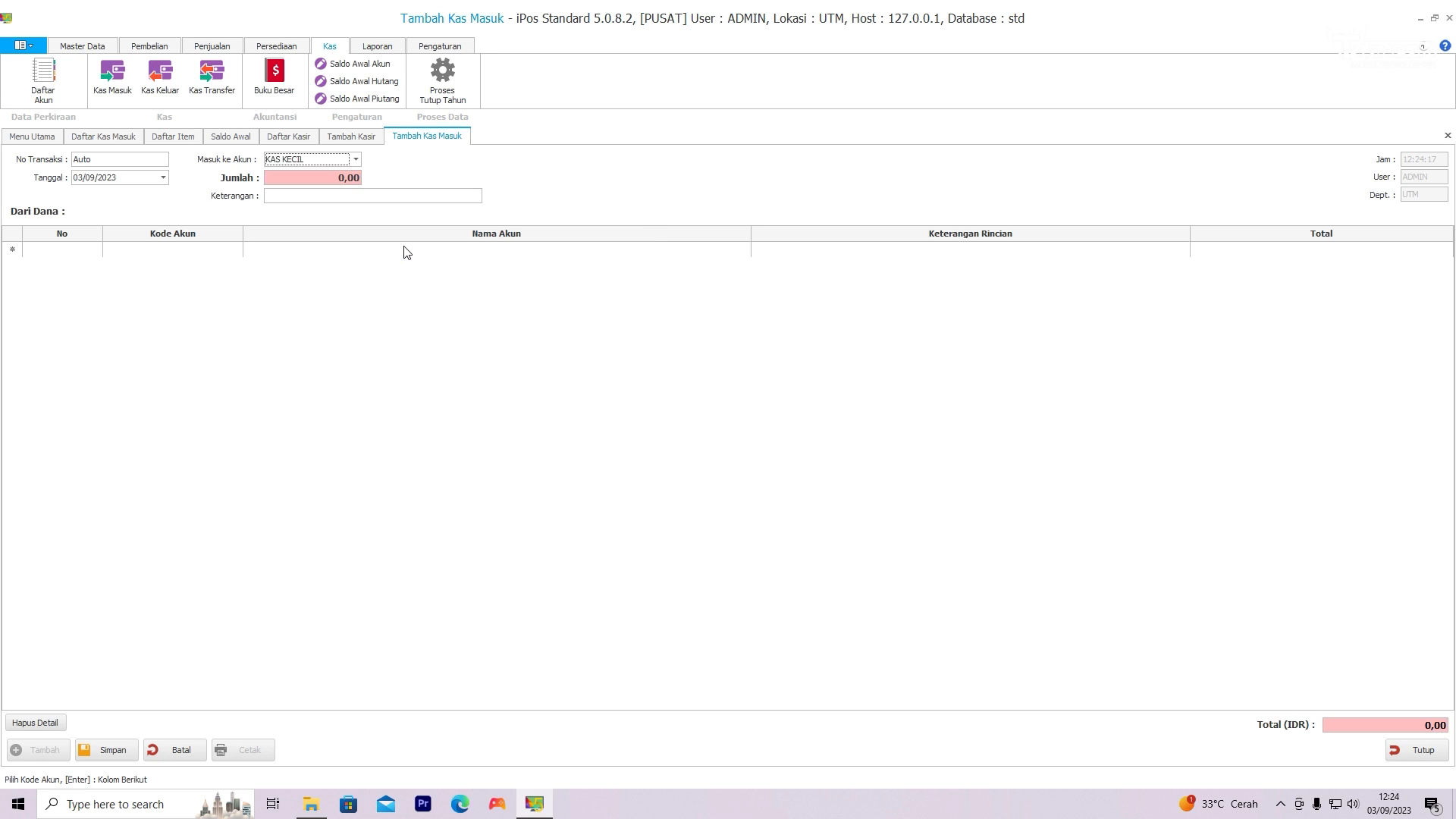
left_click(343, 179)
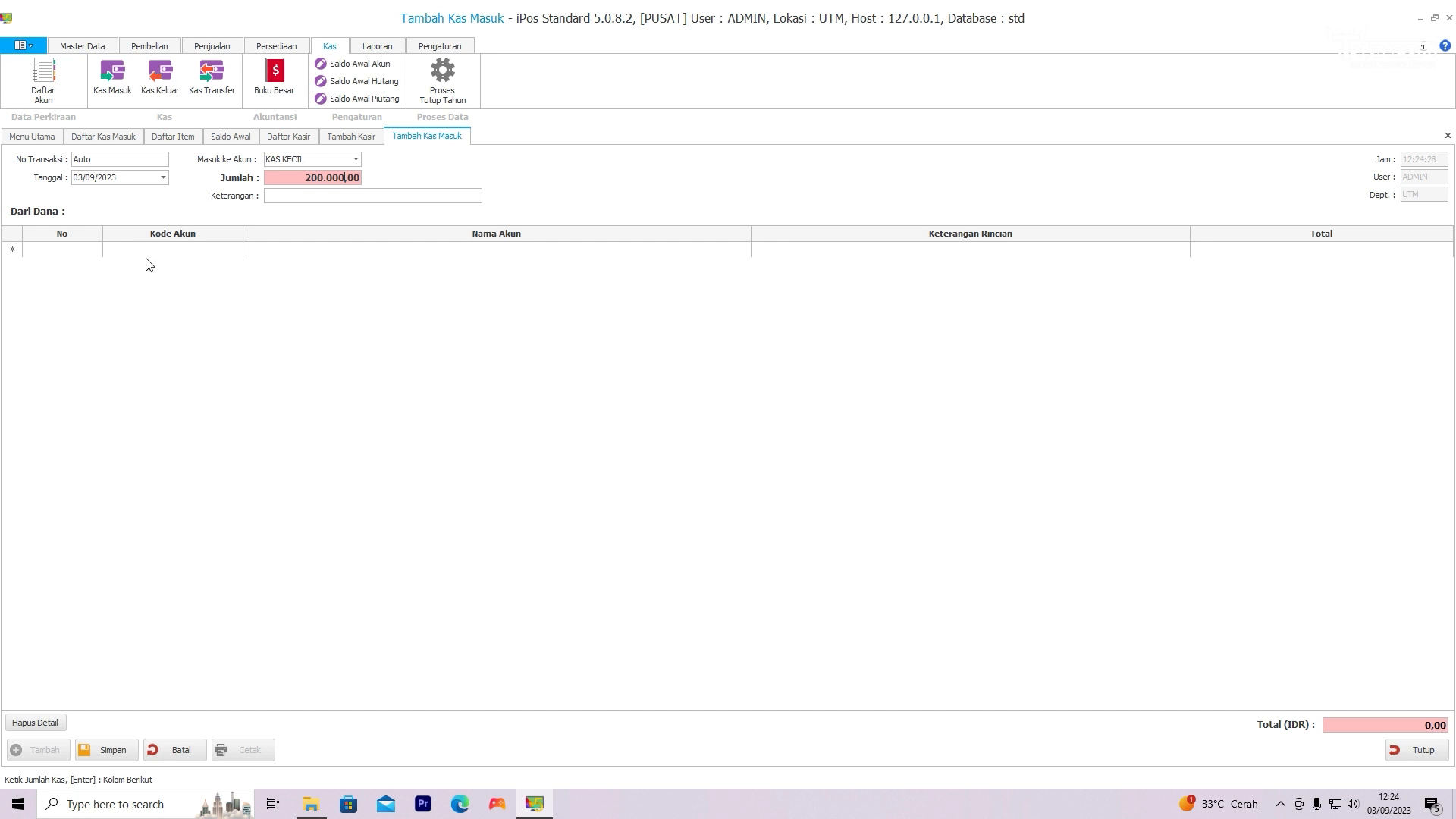
Step: Add a detail line for account 4-1100 PENDAPATAN JUAL totalling 200000 and save the cash-in transaction
left_click(203, 255)
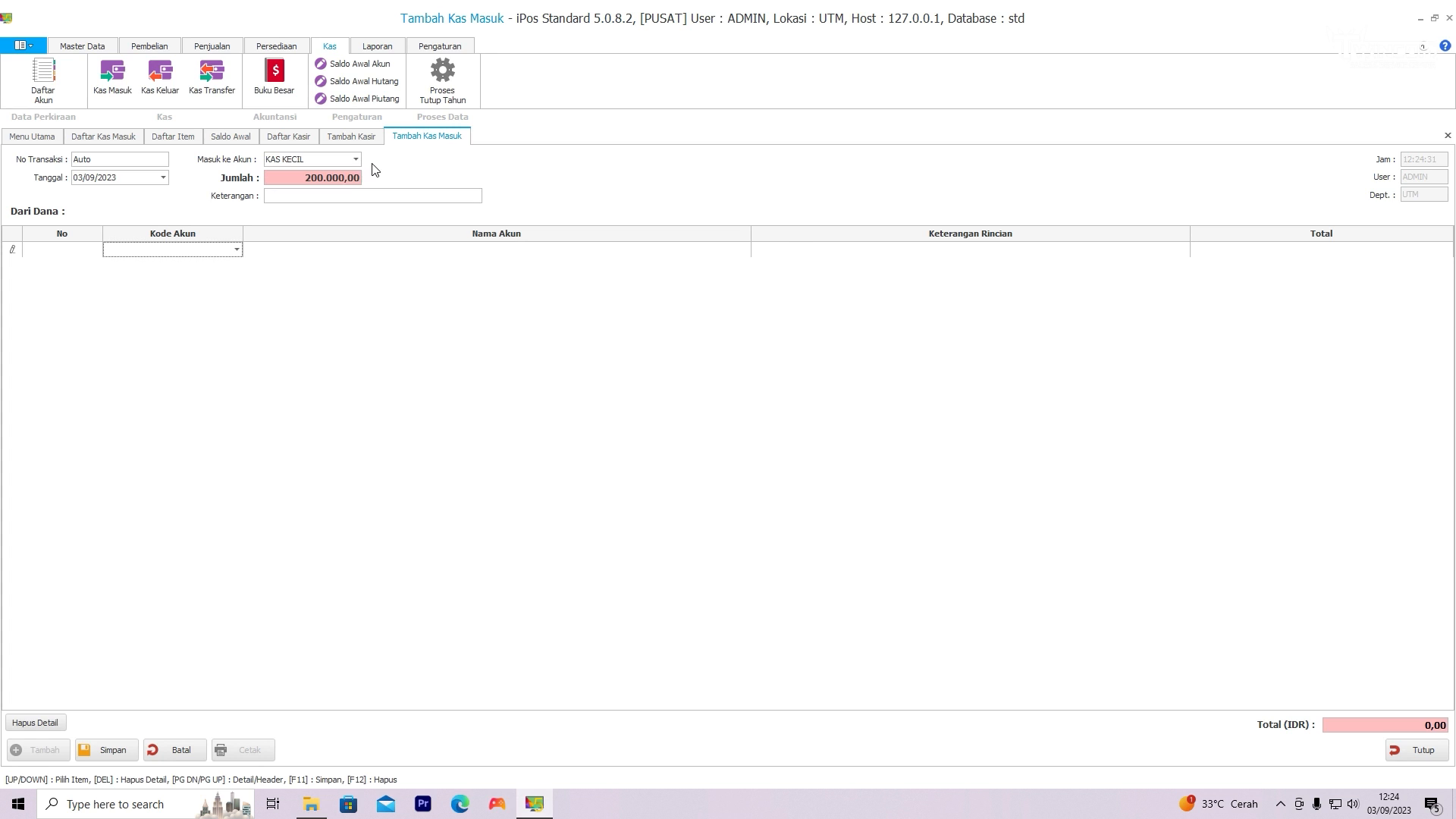
left_click(236, 250)
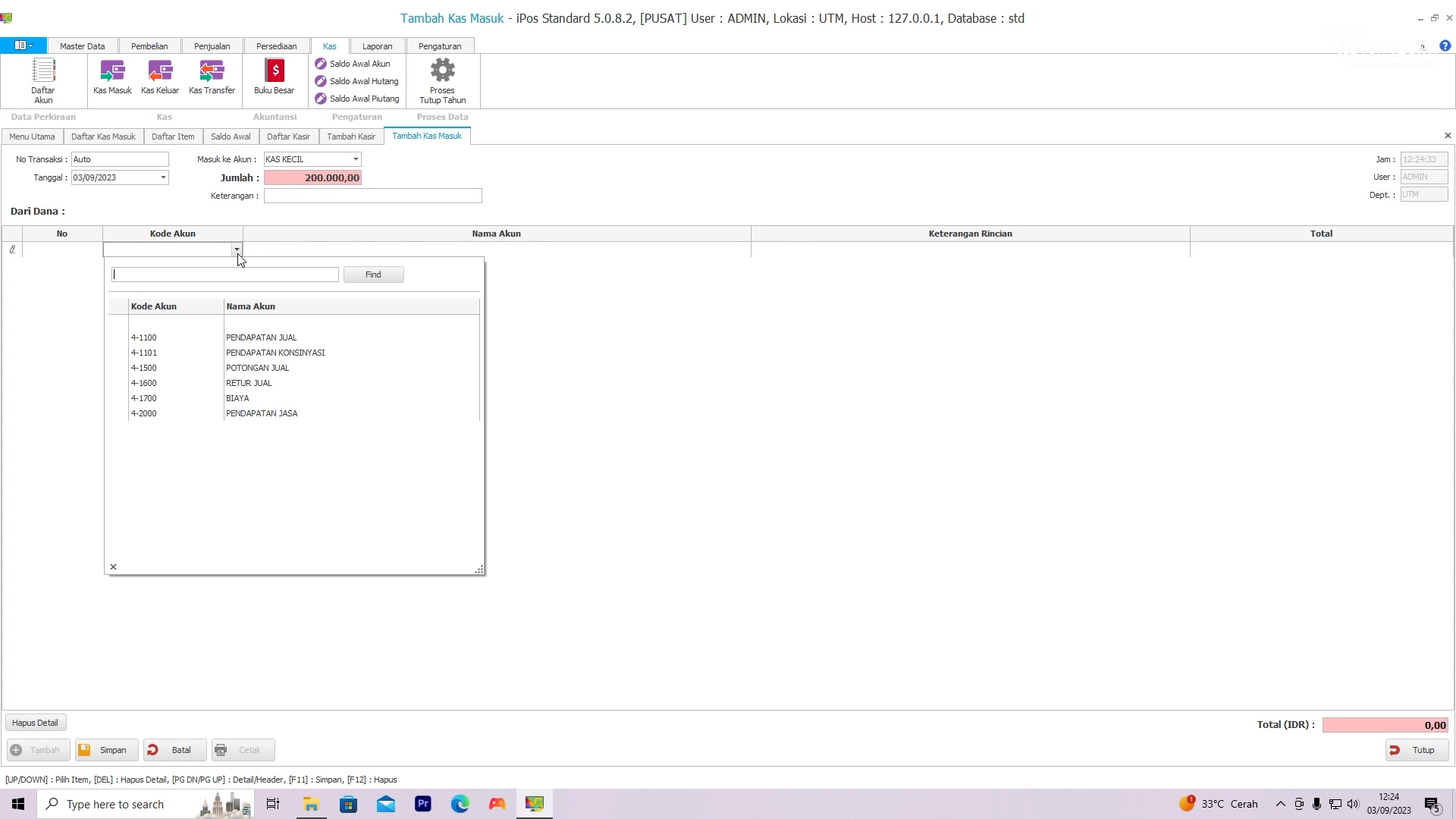
left_click(247, 338)
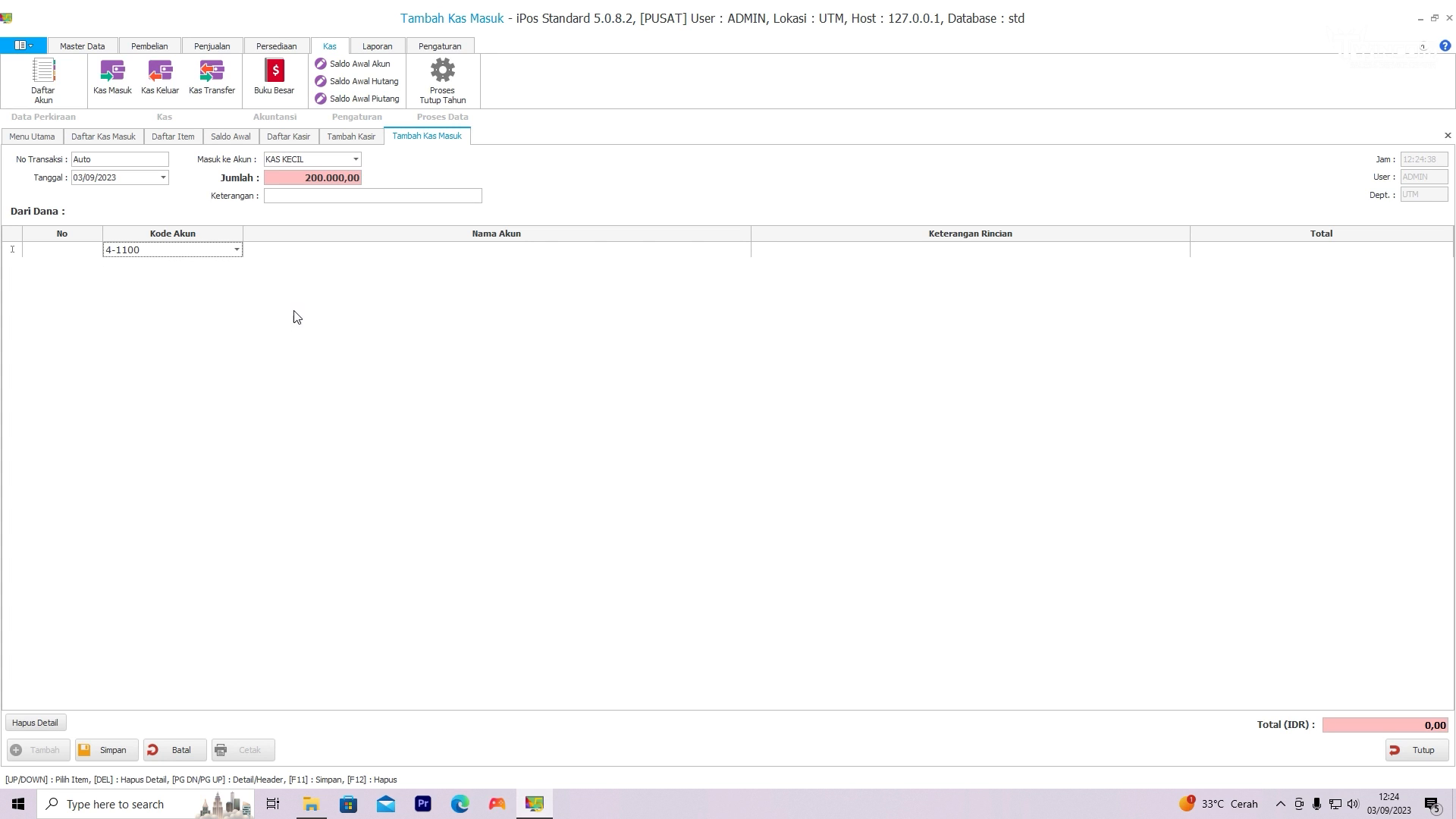
key("Return")
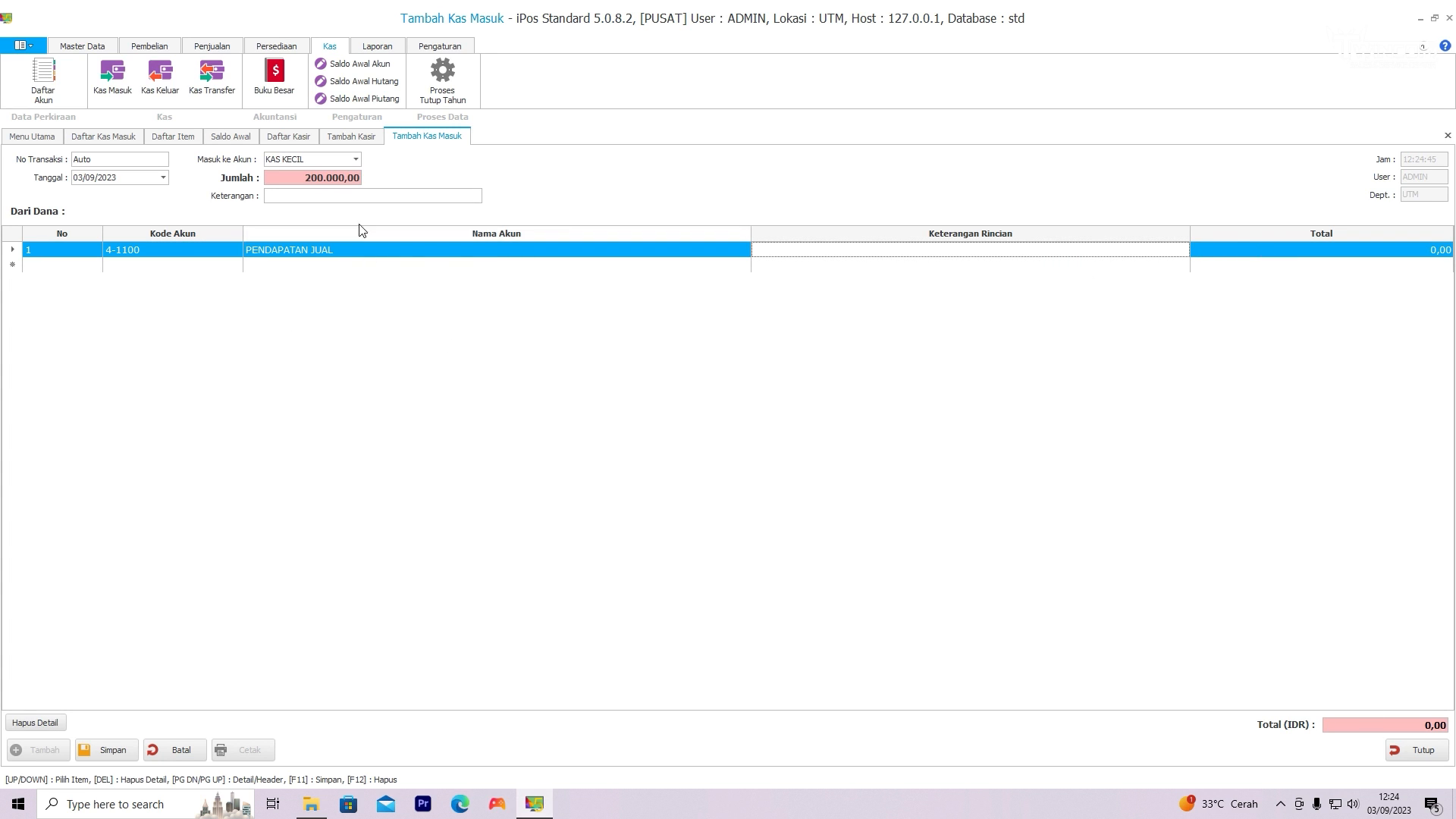
left_click(1420, 249)
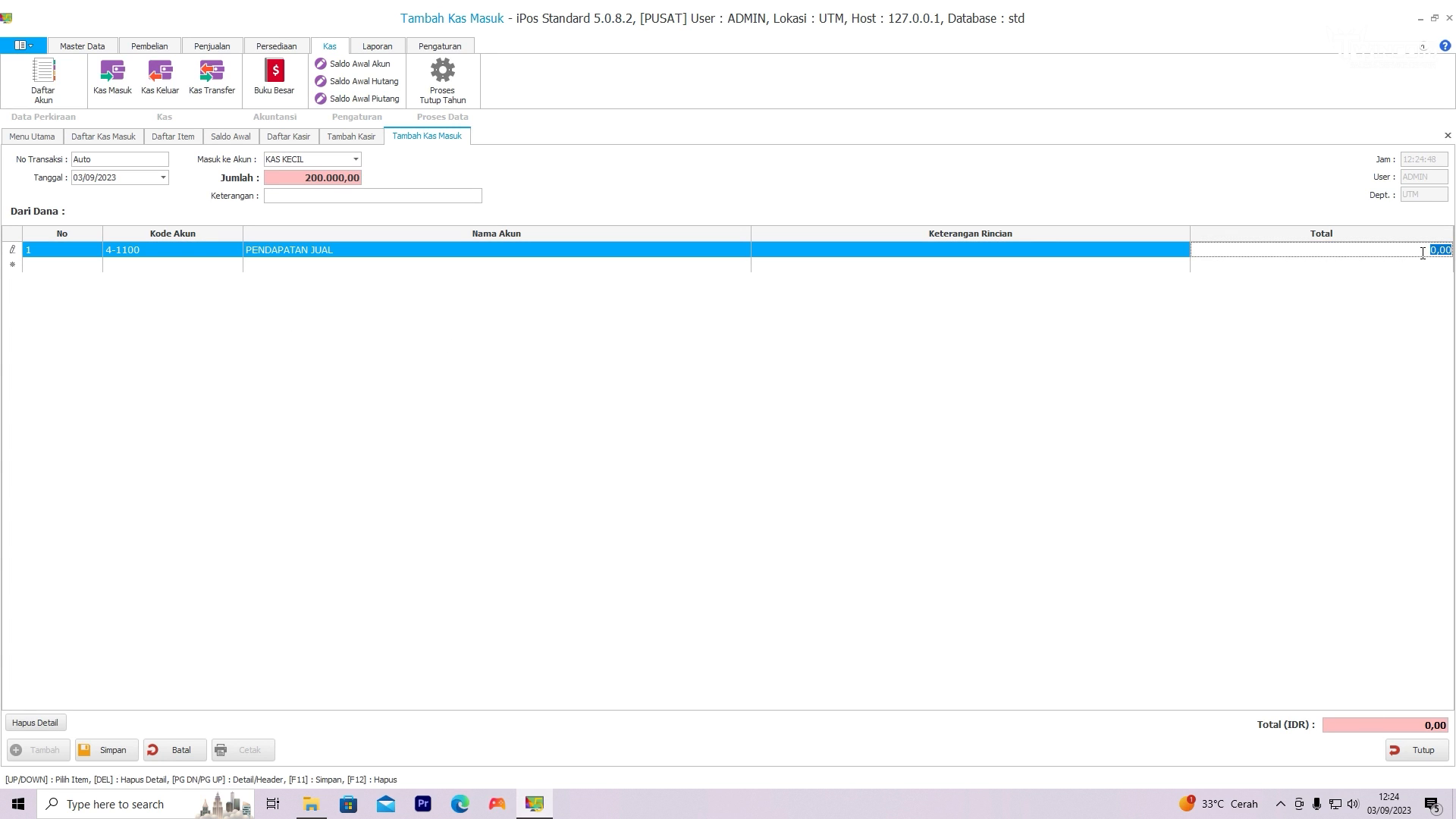
type("200000")
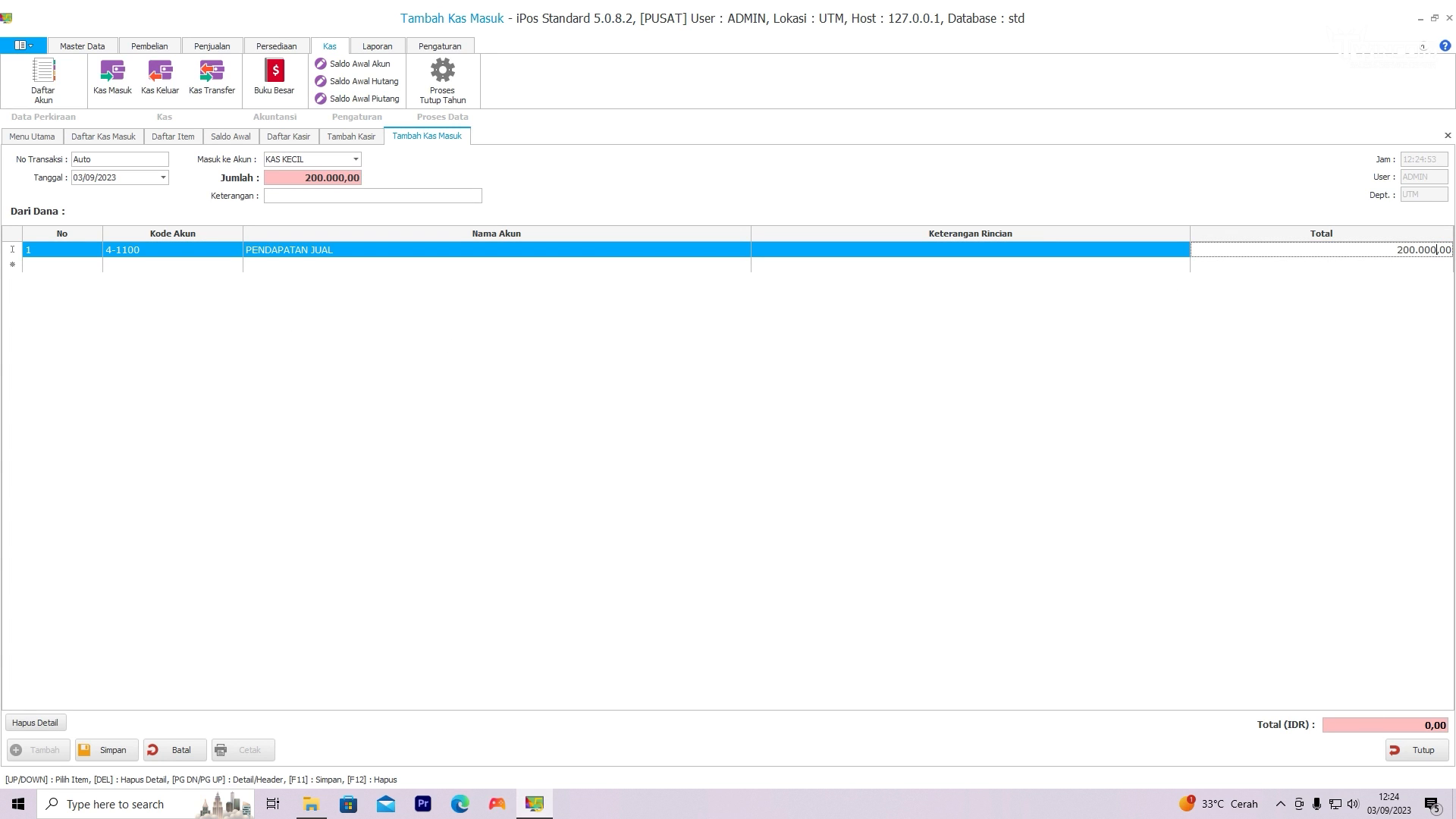
key("Return")
left_click(122, 756)
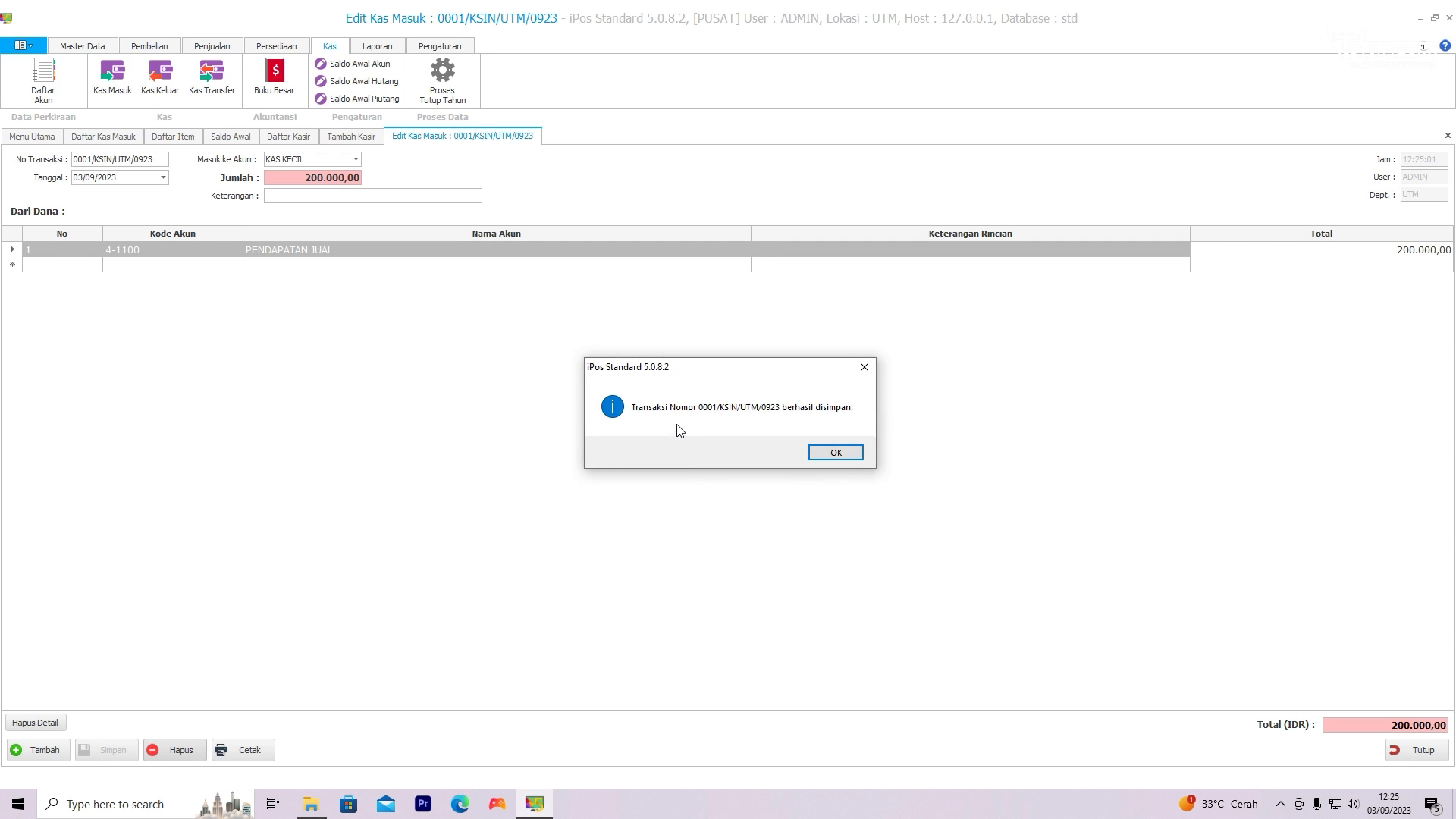
left_click(836, 453)
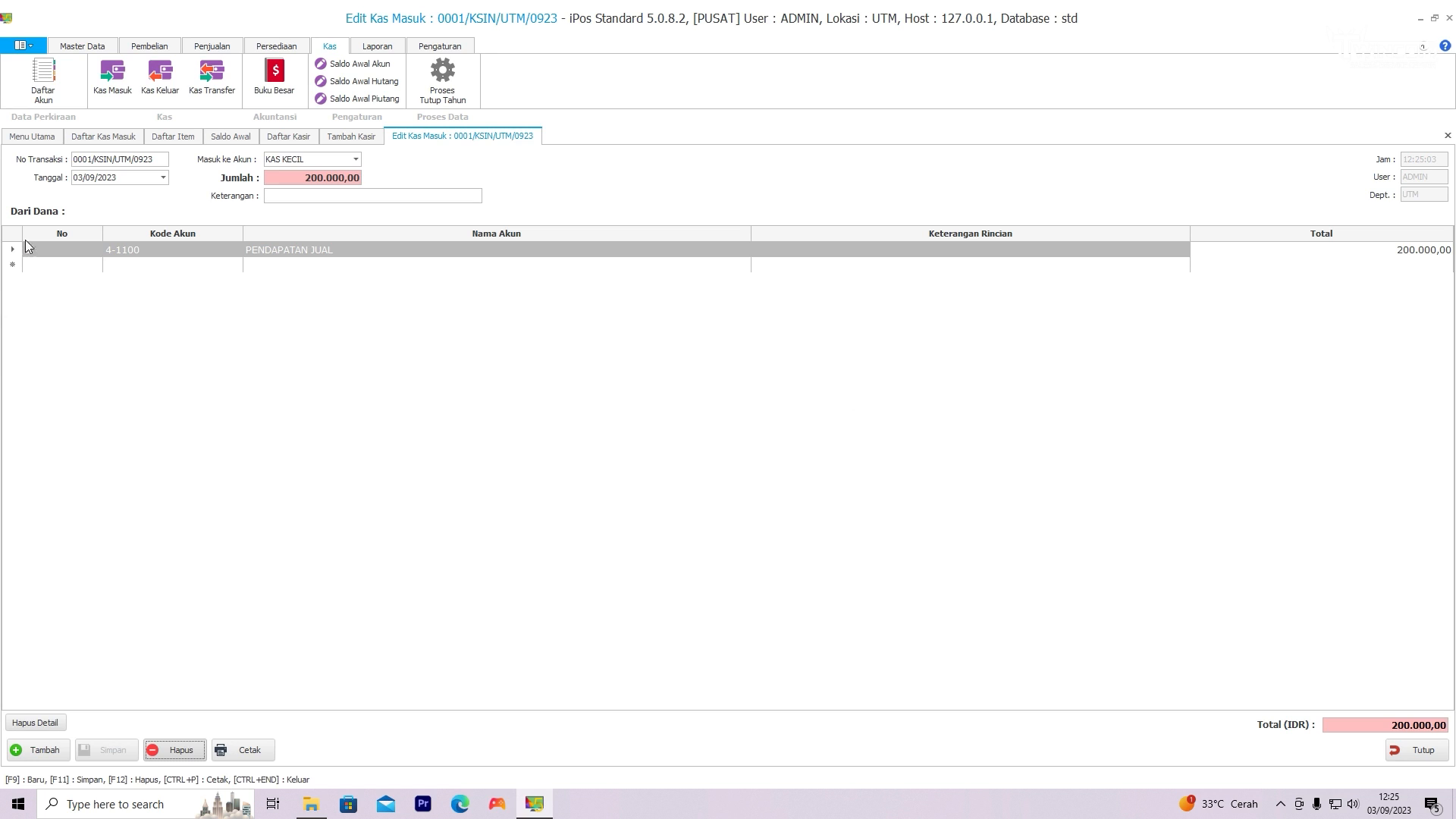
Step: Start a new cash-out (Kas Keluar) transaction from KAS KECIL with an amount of 100.000
left_click(160, 82)
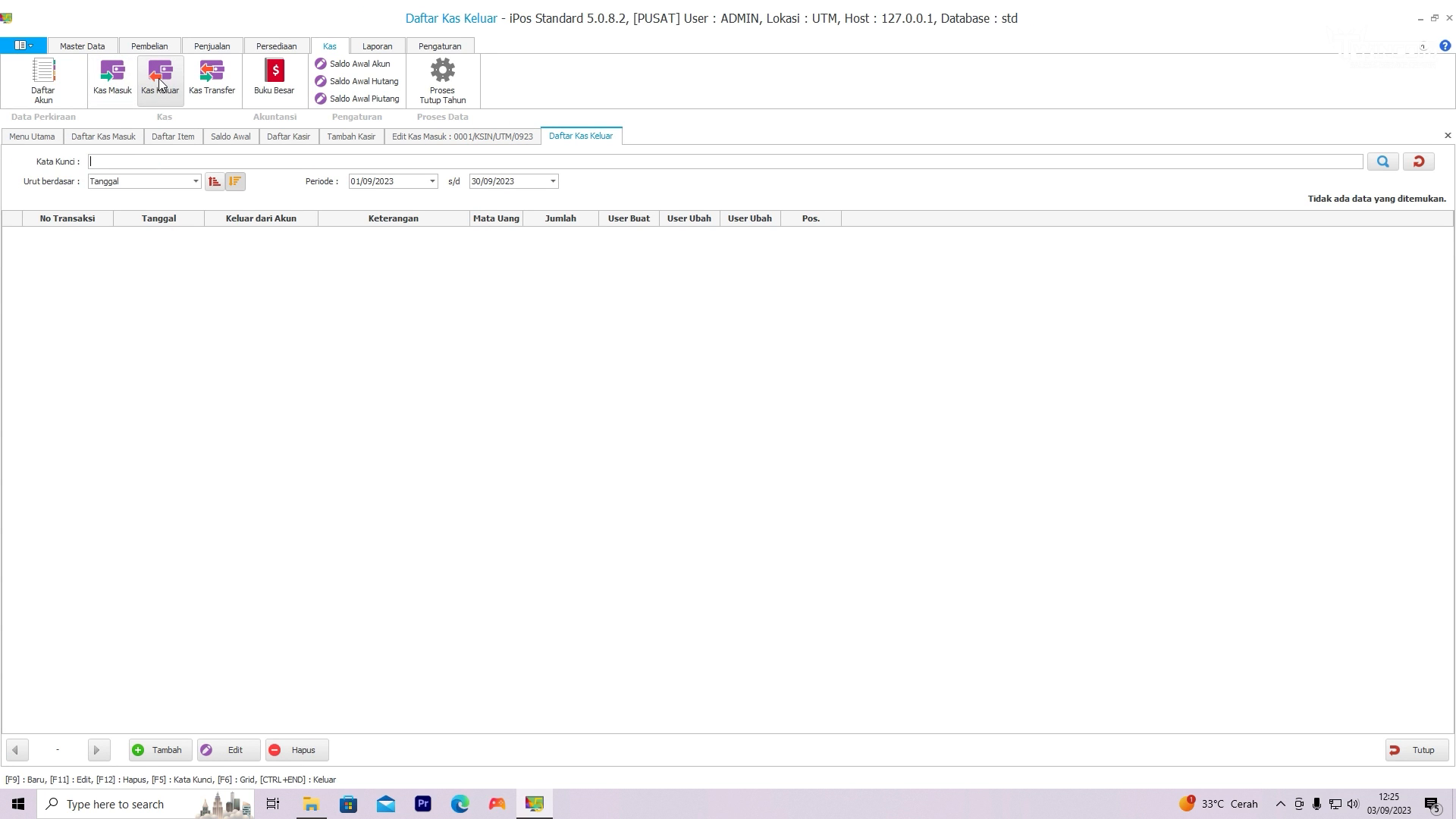
left_click(162, 748)
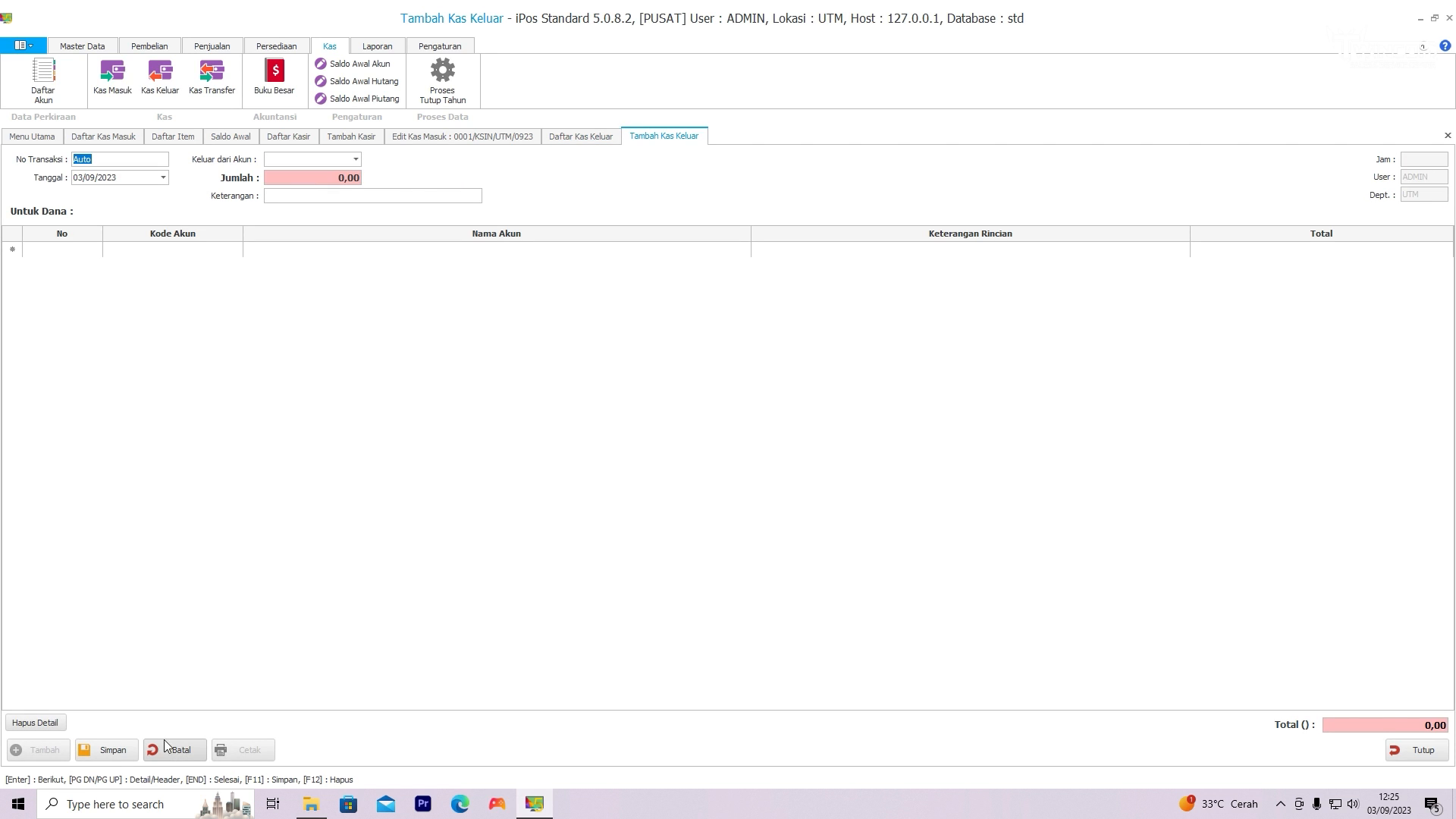
left_click(351, 160)
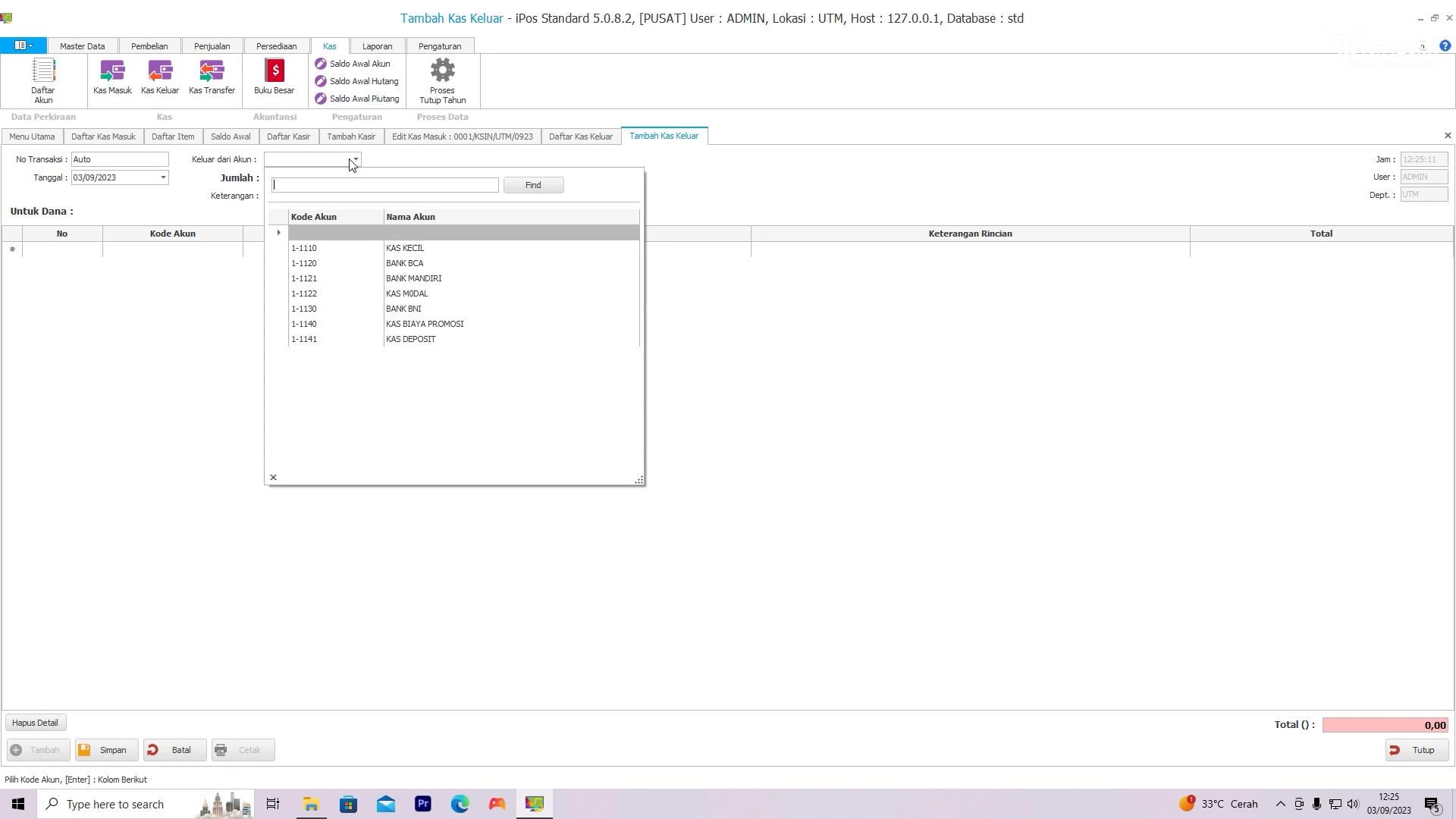
left_click(396, 254)
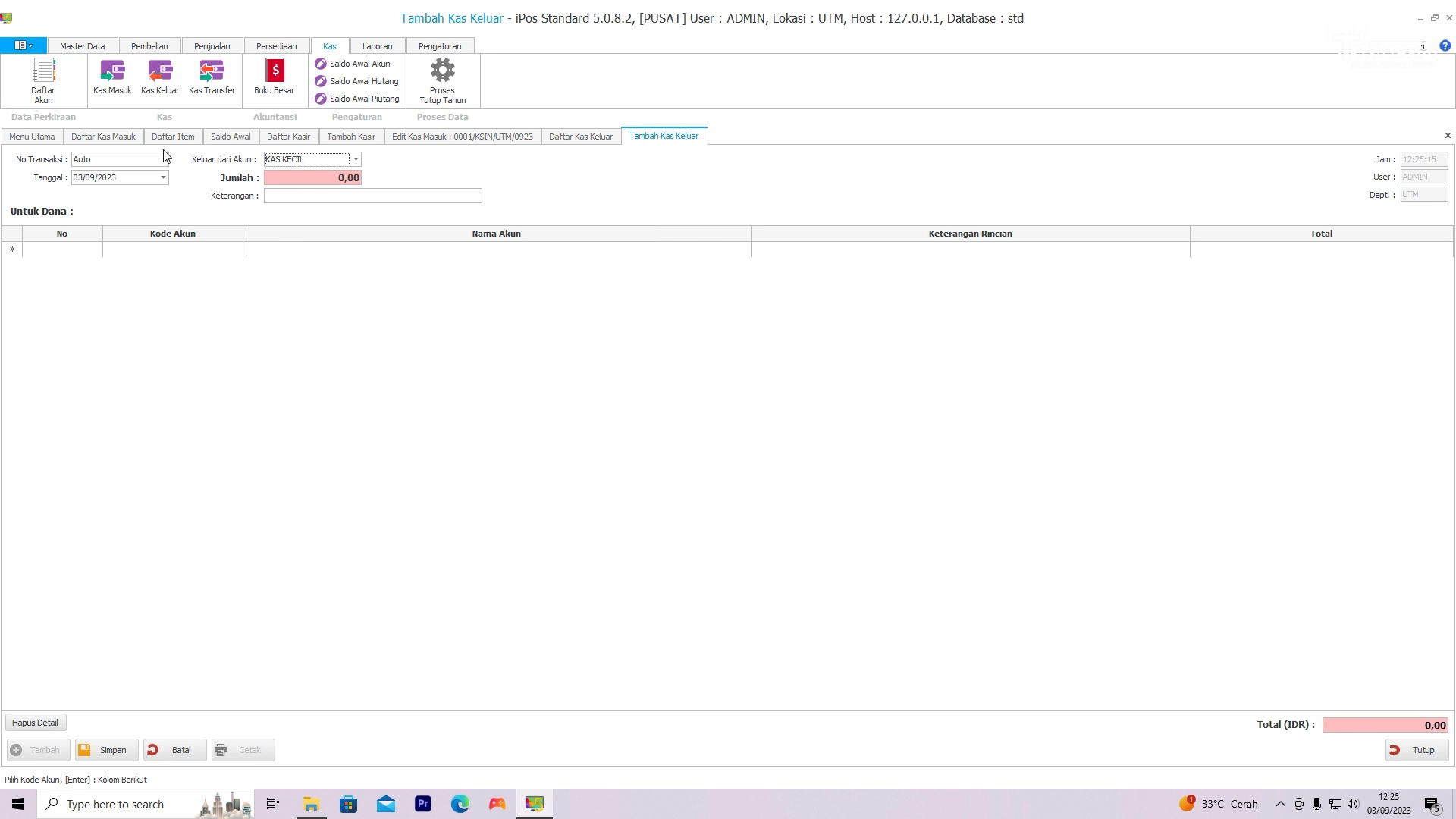
left_click(345, 178)
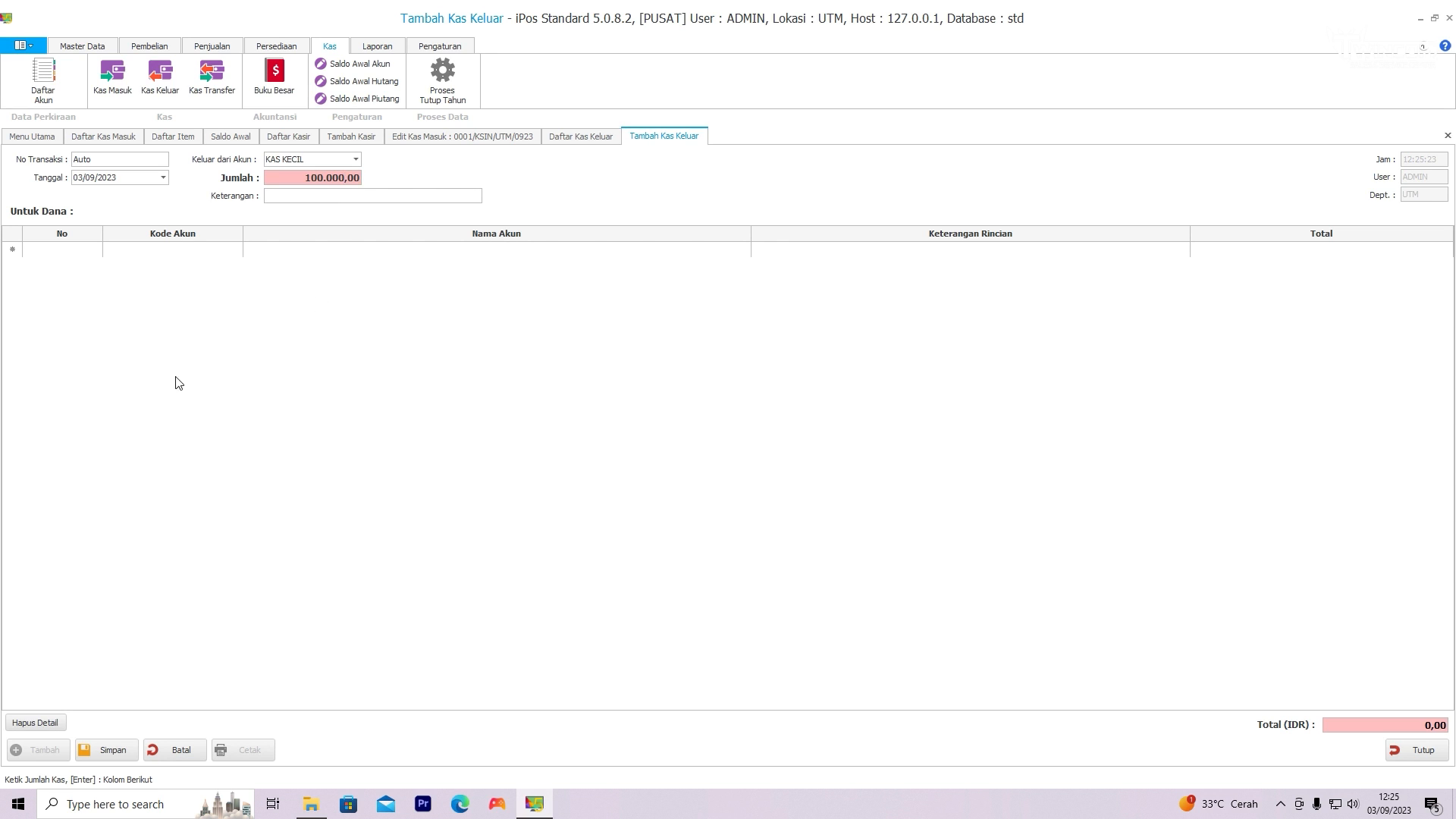
Step: Add a detail line for account 6-1100 BIAYA LISTRIK/AIR/TELEPON totalling 100.000 and save the cash-out transaction
left_click(206, 249)
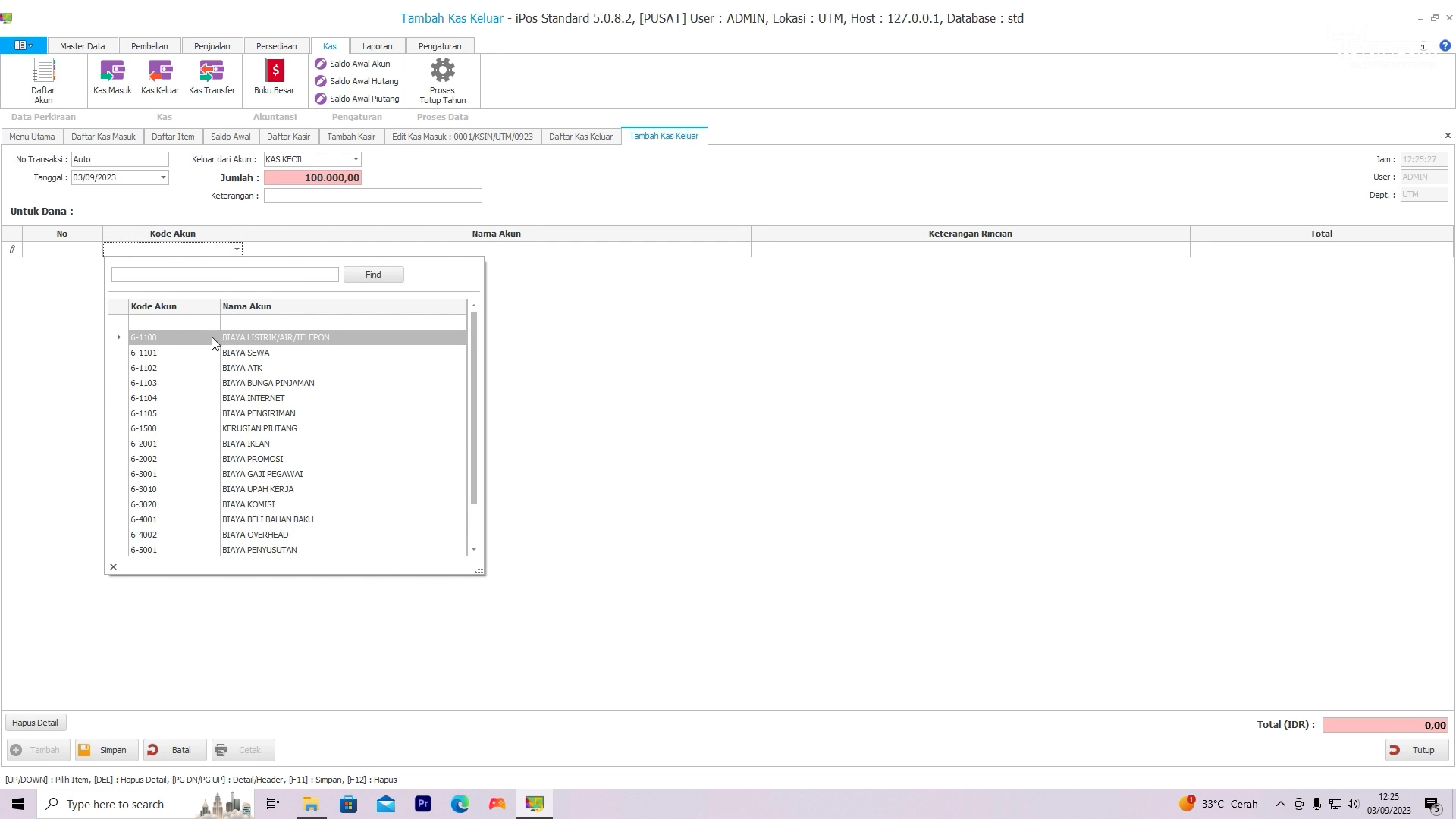
left_click(255, 339)
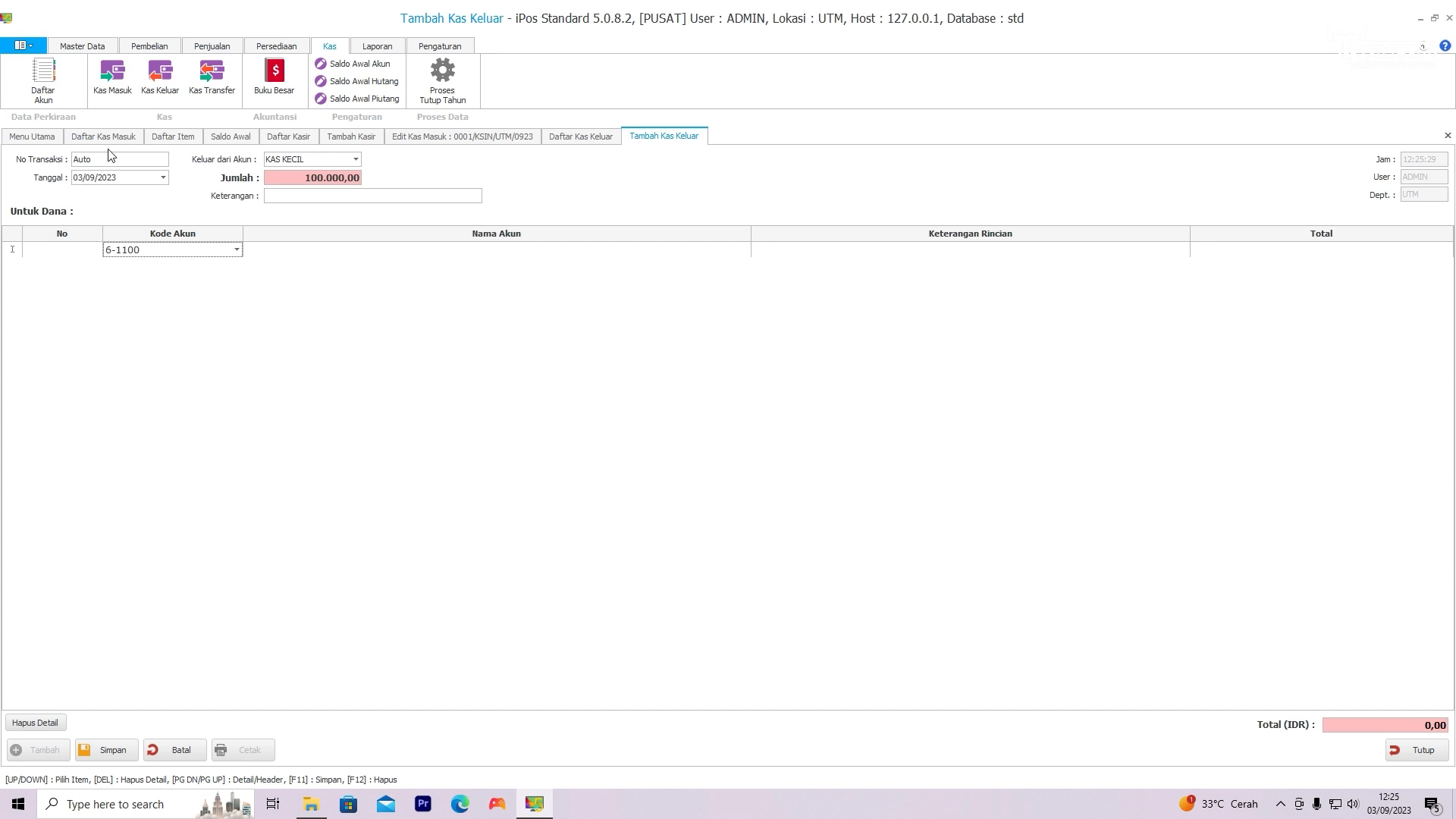
left_click(1294, 251)
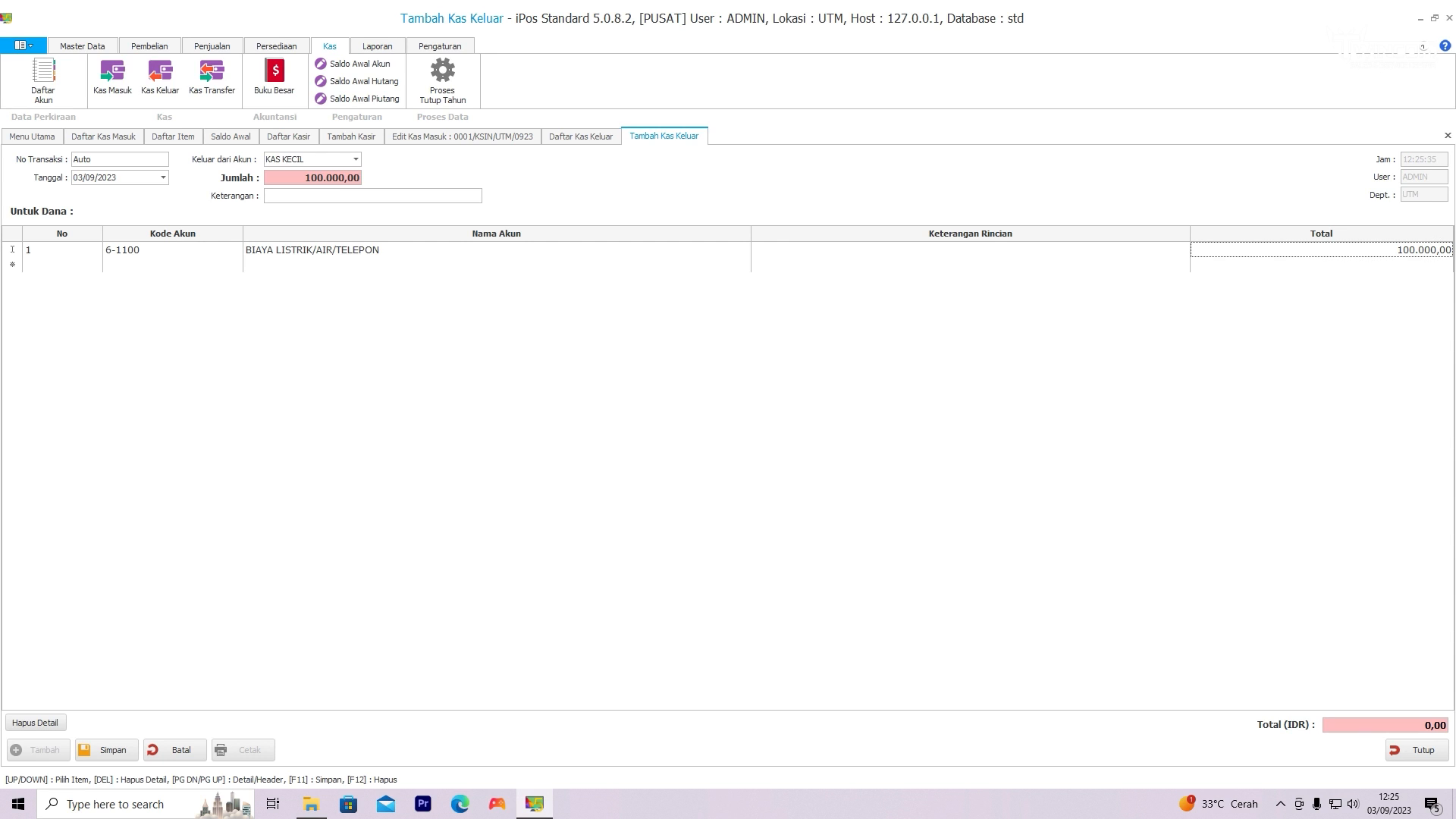
left_click(1410, 277)
left_click(129, 756)
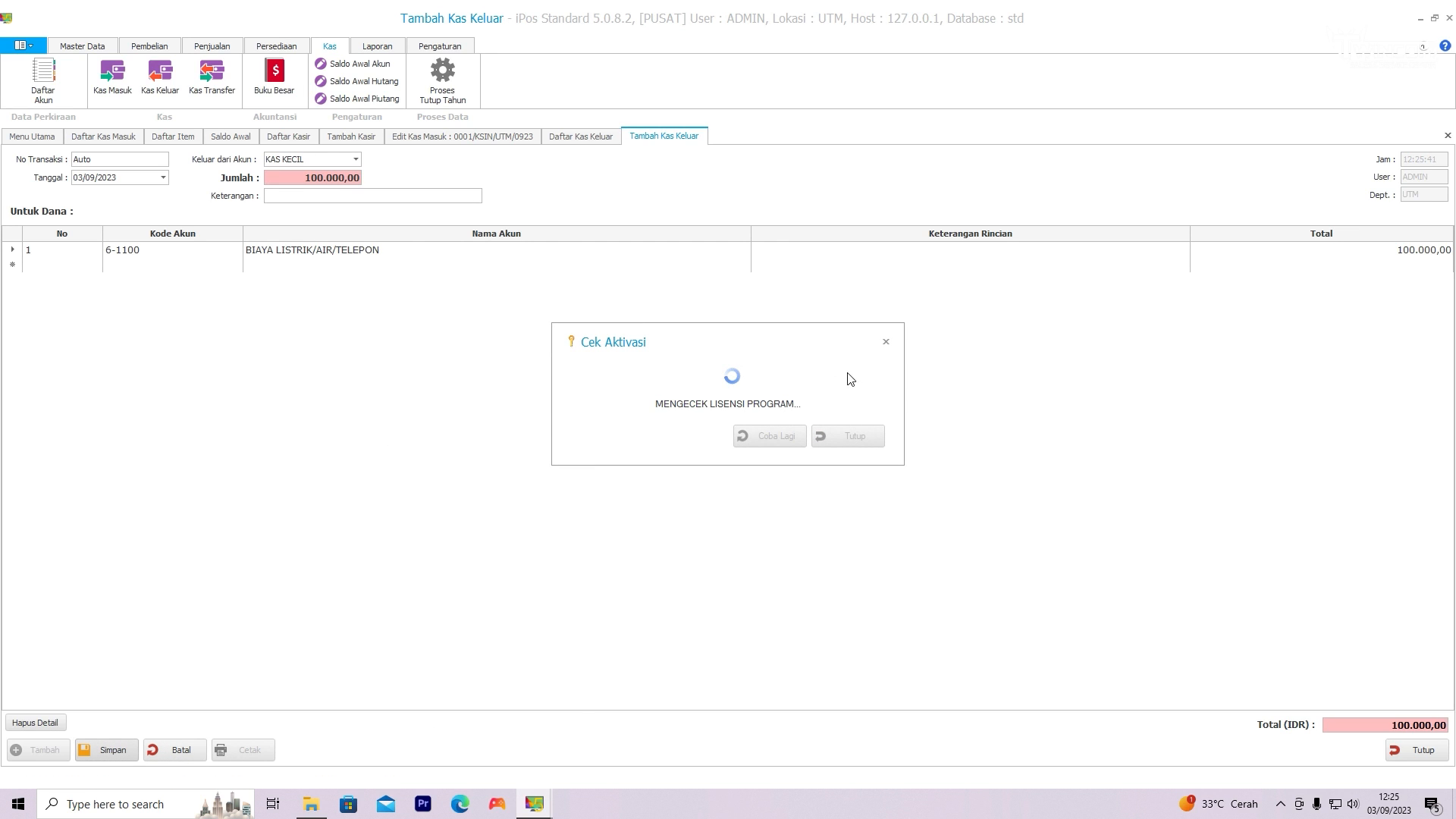
left_click(885, 346)
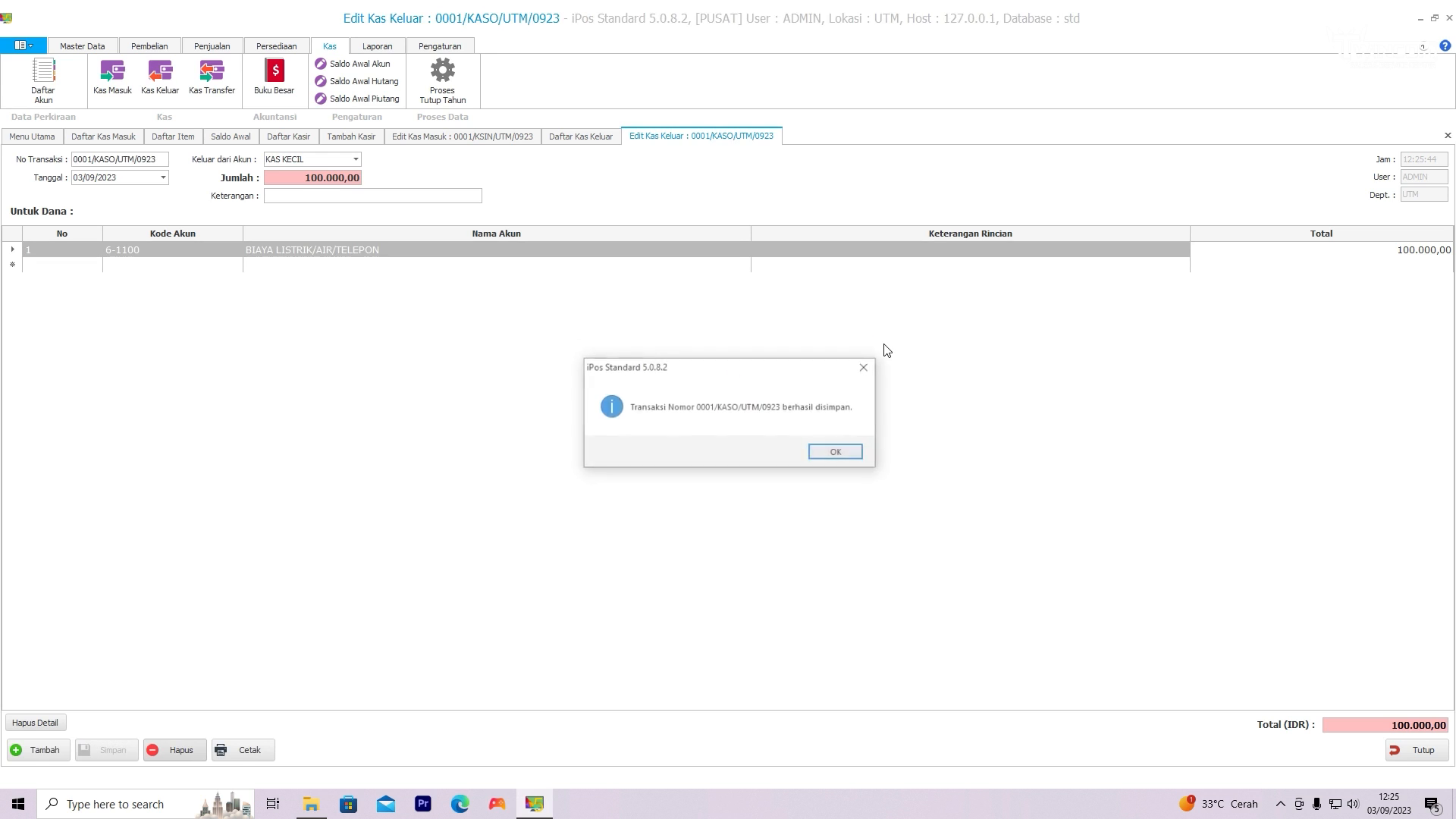
left_click(836, 453)
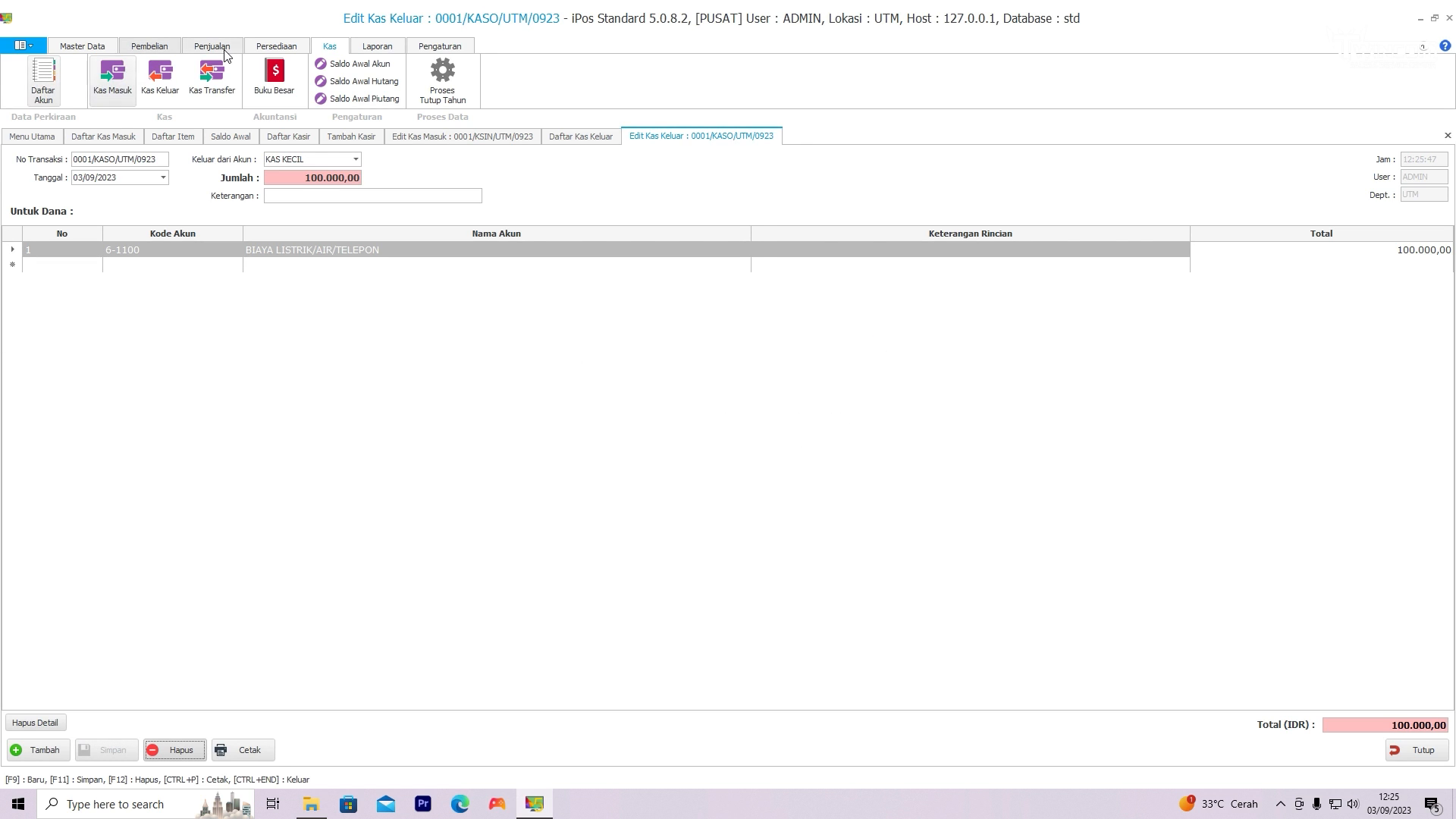
Step: Open the general ledger (Buku Besar) and display the entries for the KAS KECIL account
left_click(285, 76)
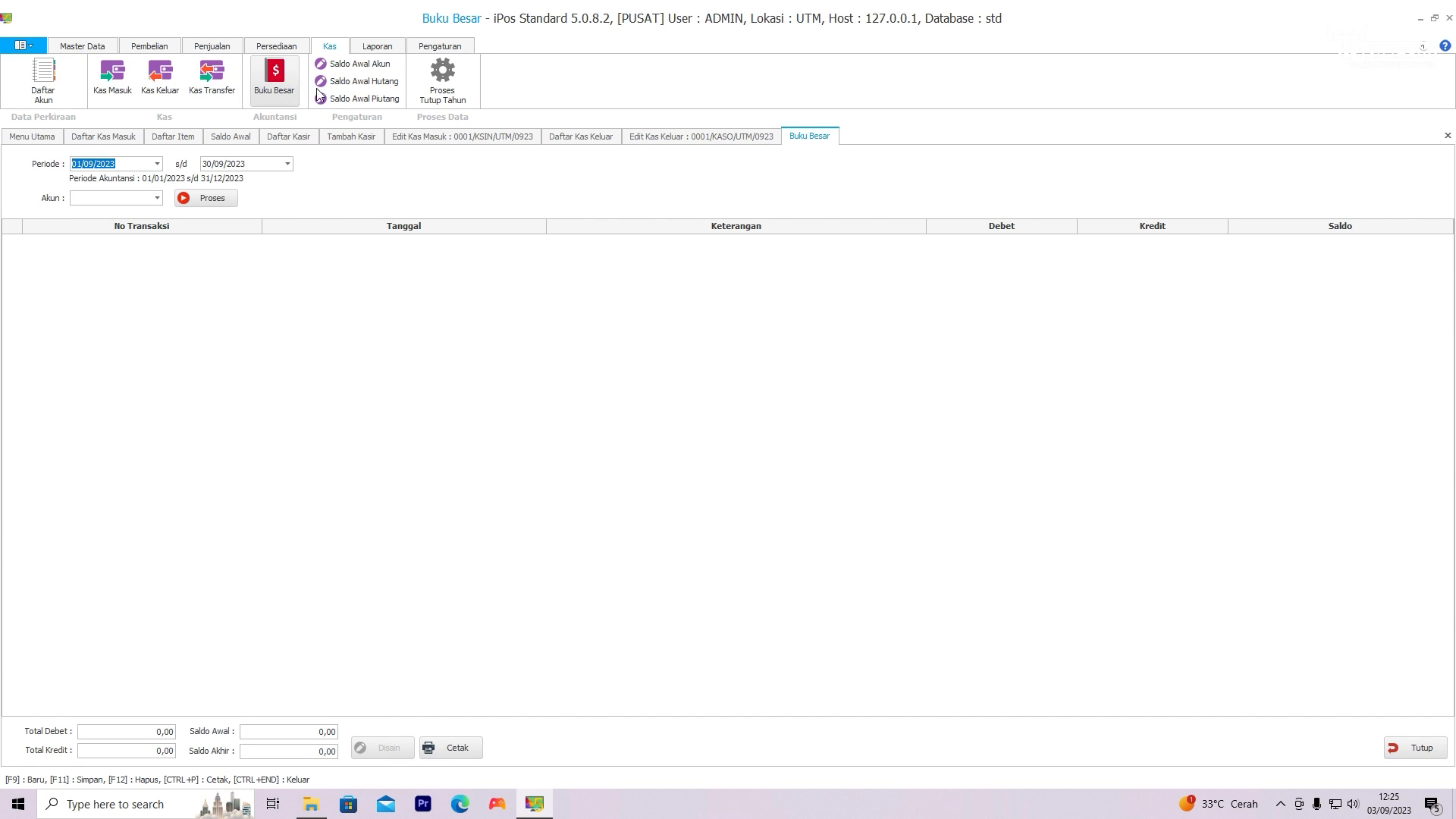
left_click(157, 198)
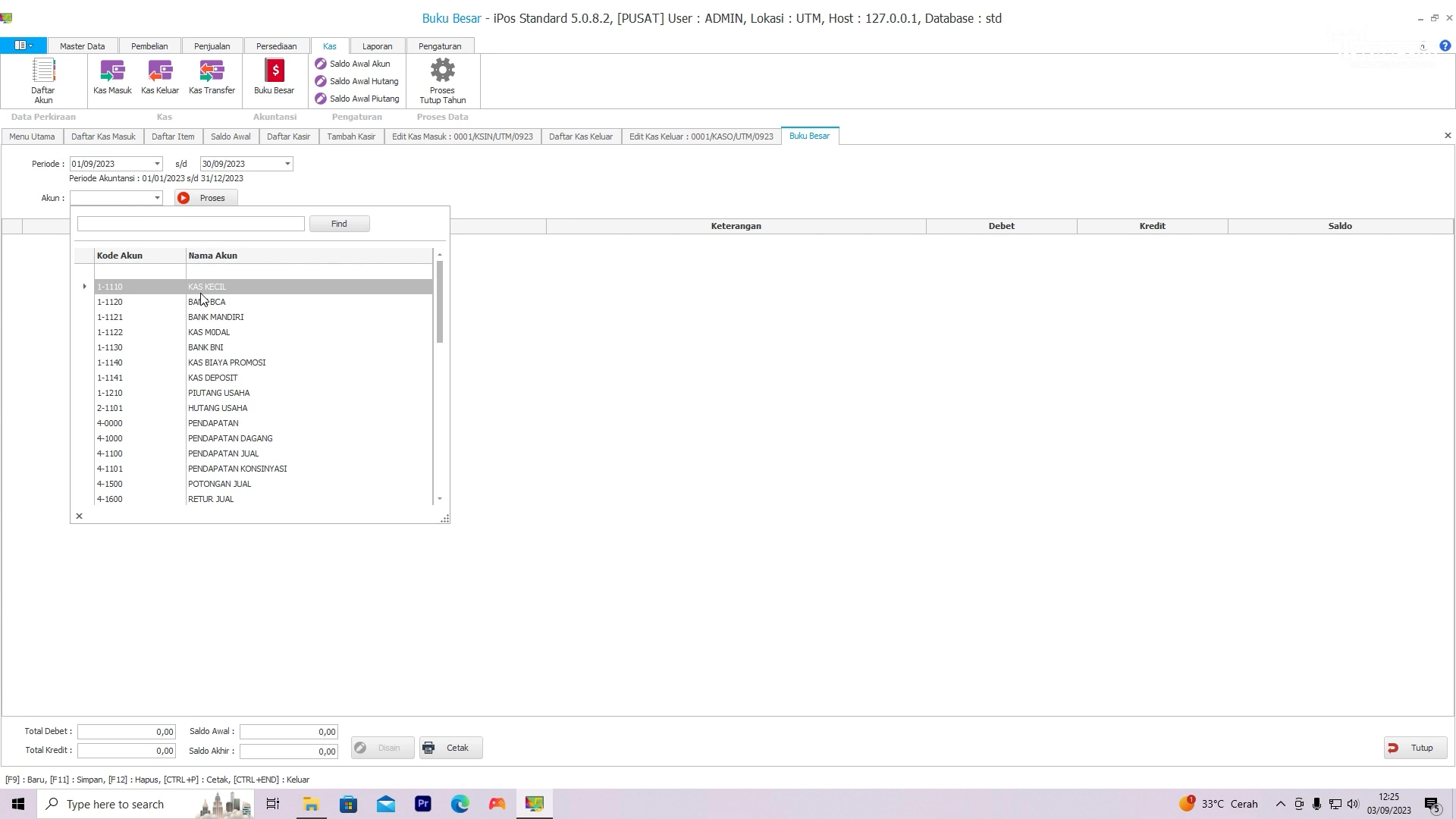
left_click(202, 293)
left_click(207, 200)
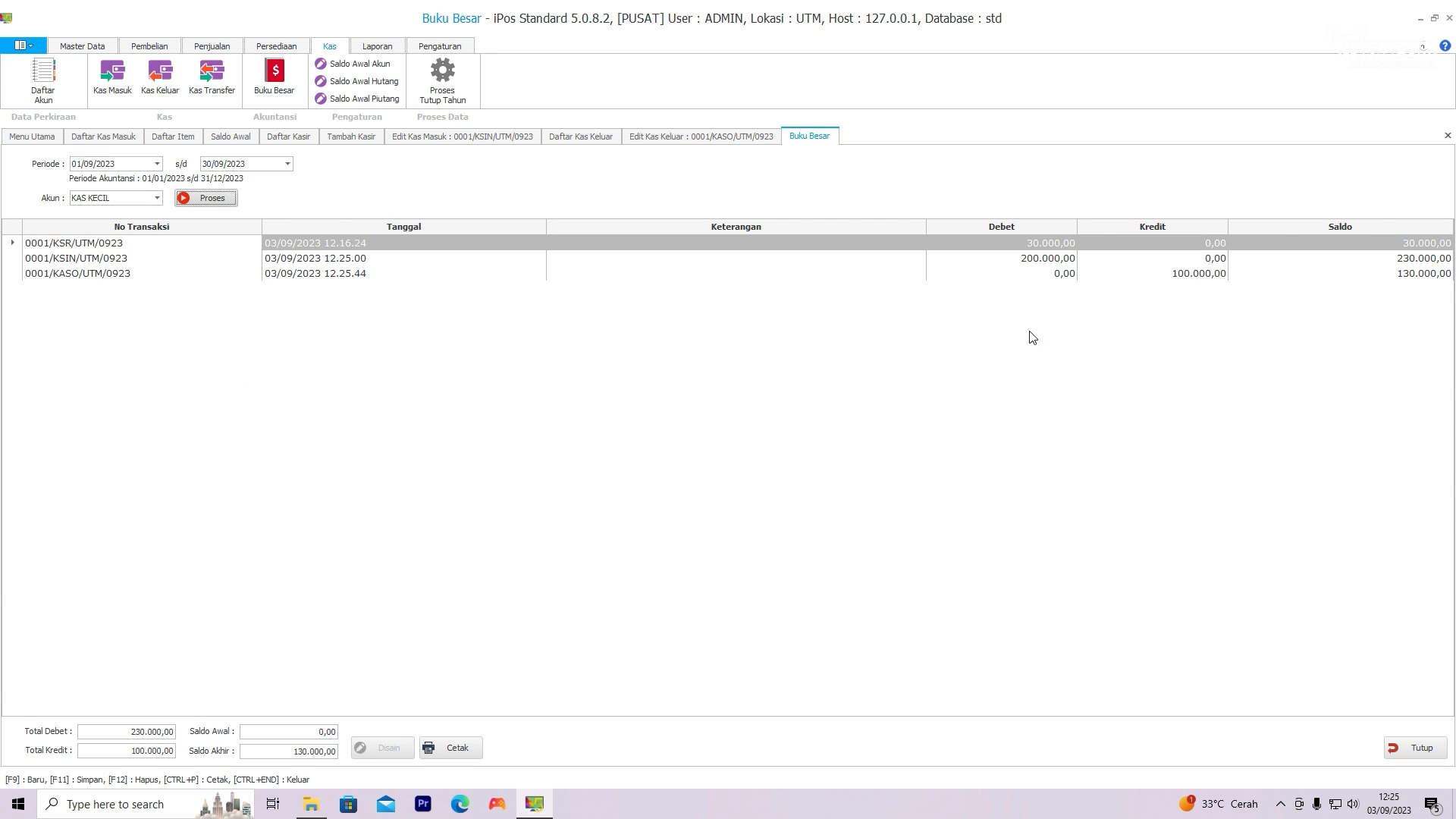